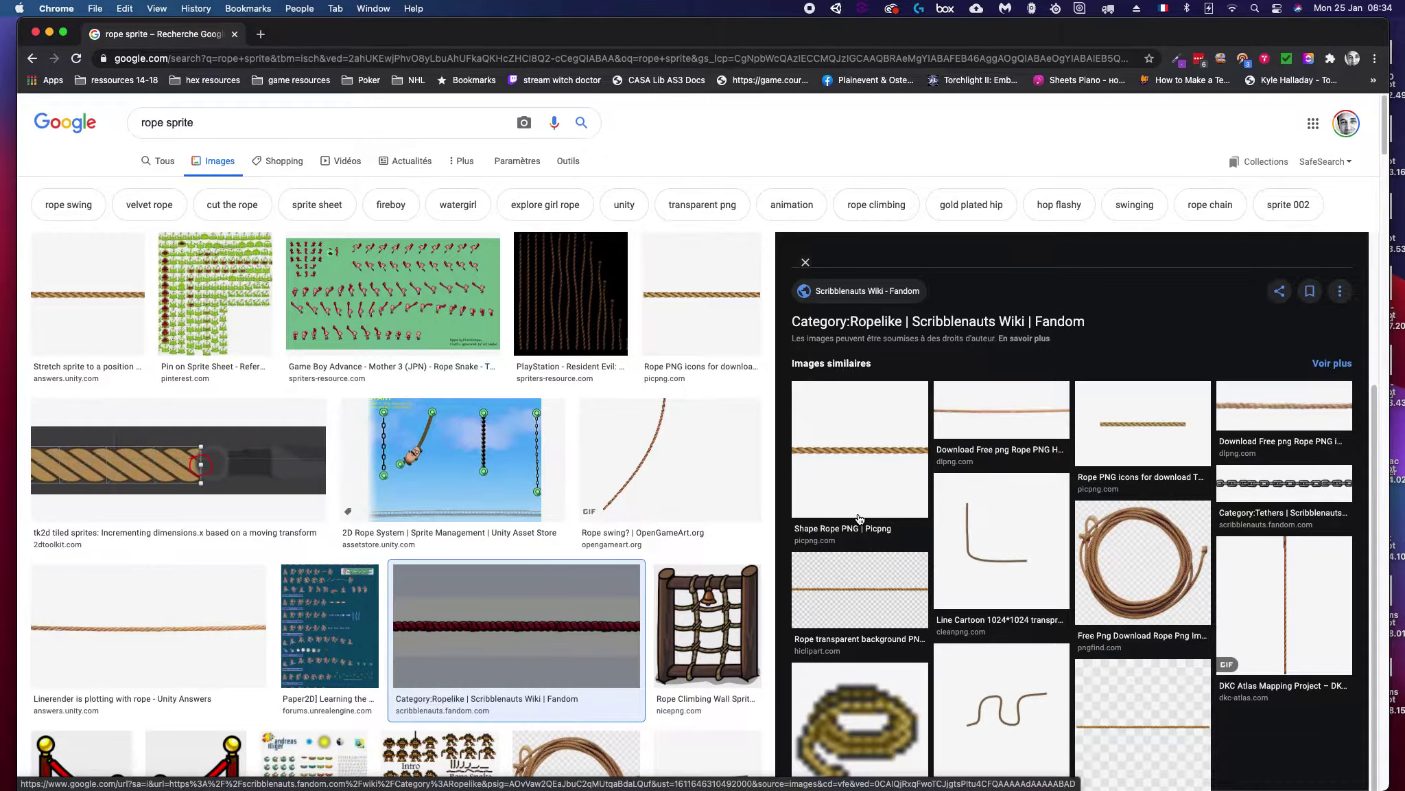
Step: Open the red Scribblenauts rope image in a new tab and view it full-size
{"action": "scroll", "coordinate": [750, 478], "scroll_direction": "down", "scroll_amount": 3}
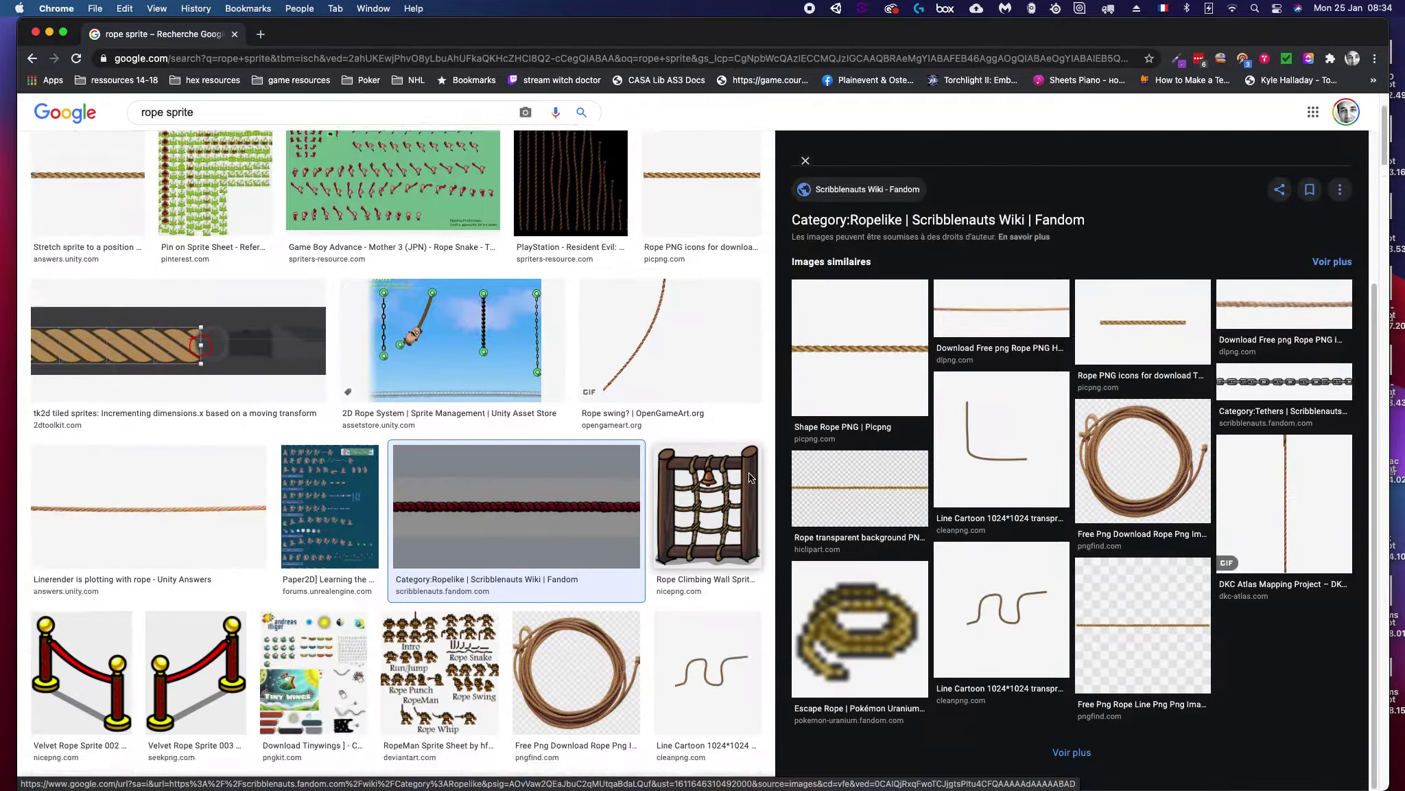
{"action": "scroll", "coordinate": [751, 478], "scroll_direction": "up", "scroll_amount": 3}
{"action": "scroll", "coordinate": [997, 461], "scroll_direction": "up", "scroll_amount": 3}
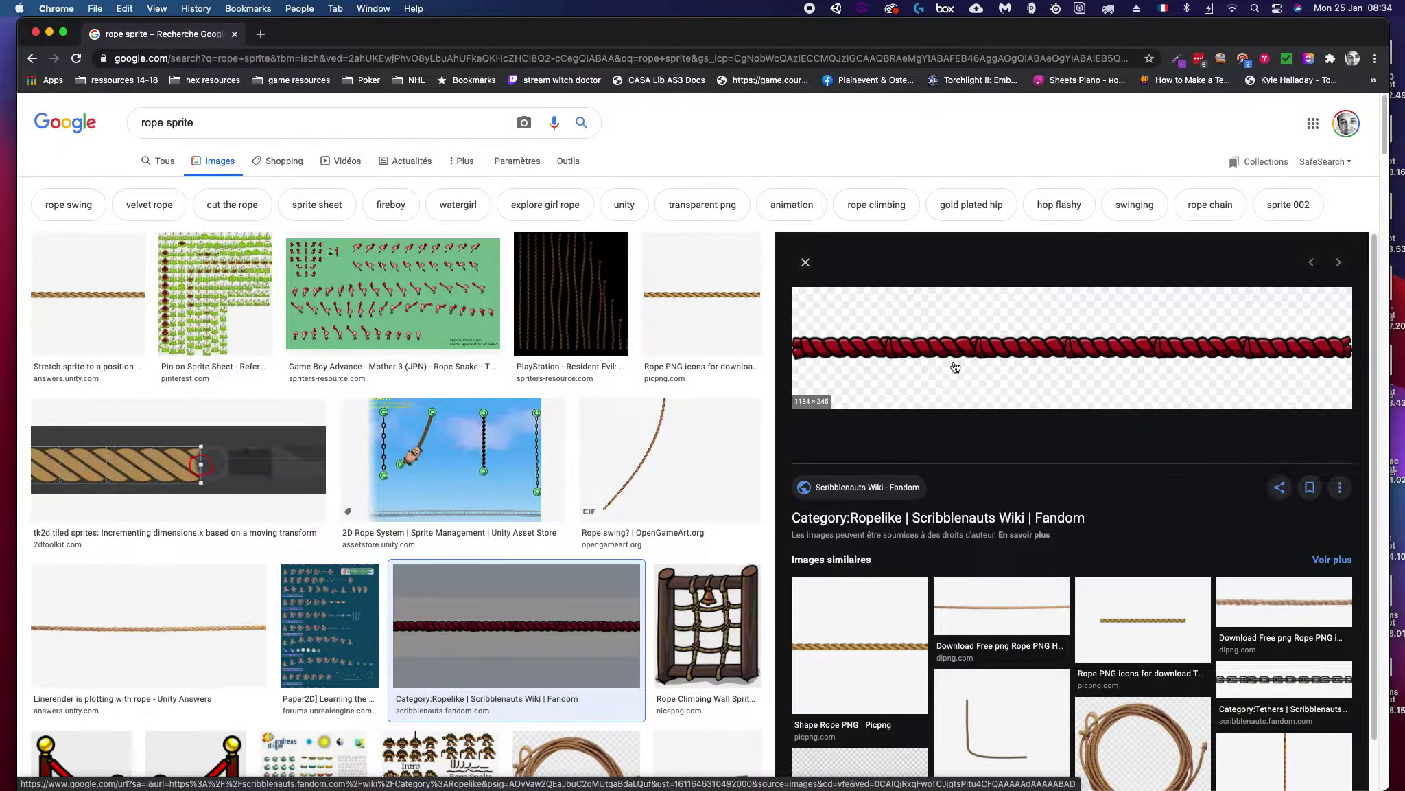
{"action": "right_click", "coordinate": [1012, 372]}
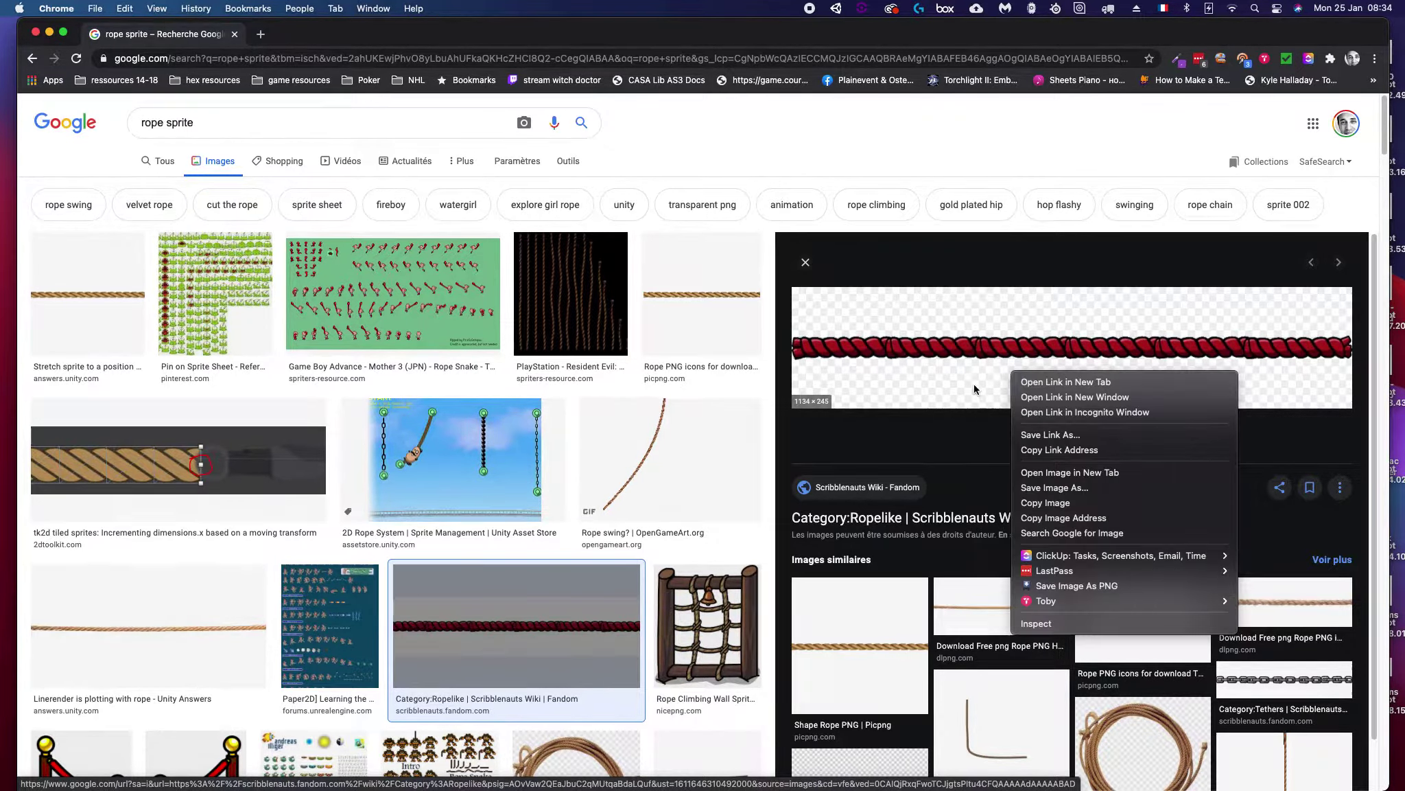
{"action": "left_click", "coordinate": [1064, 473]}
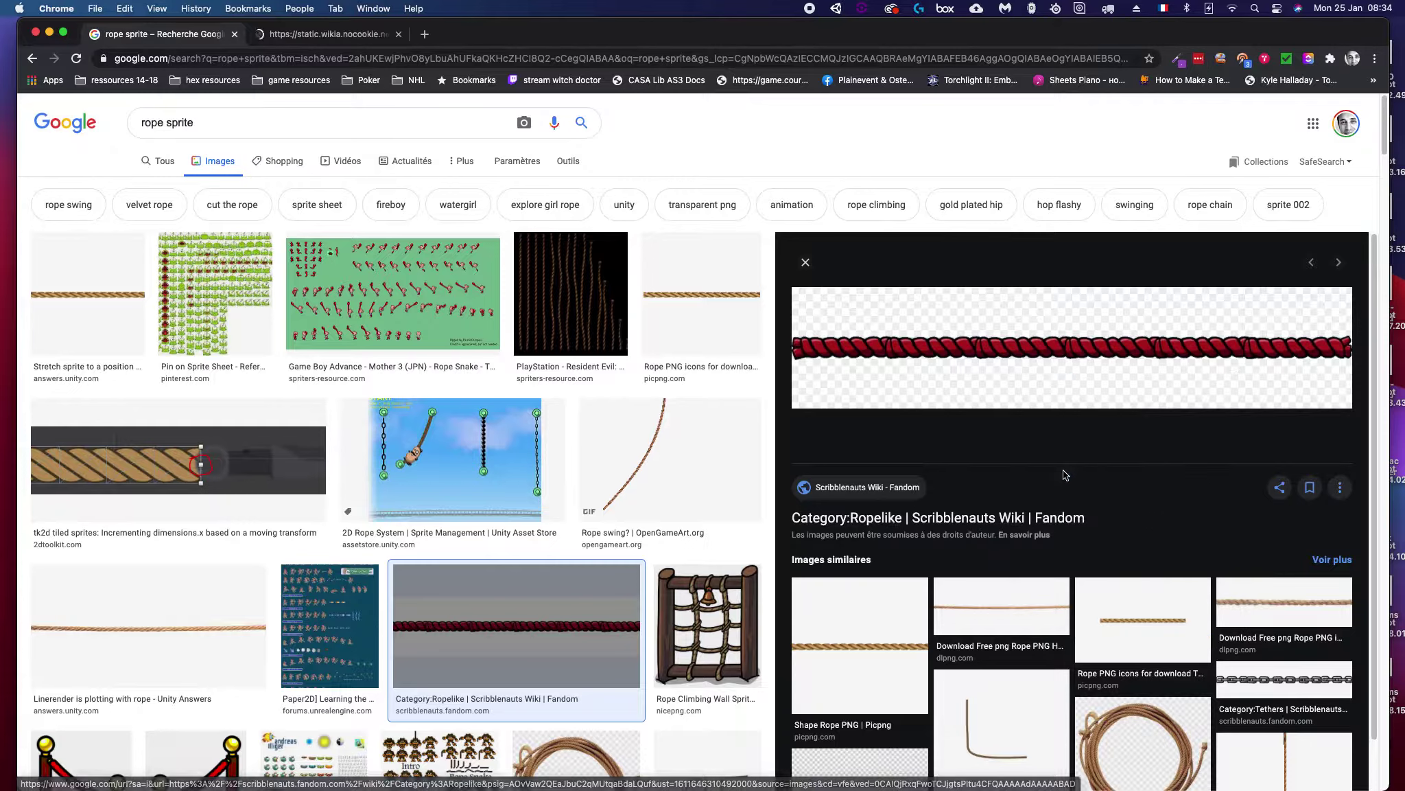
{"action": "left_click", "coordinate": [288, 33]}
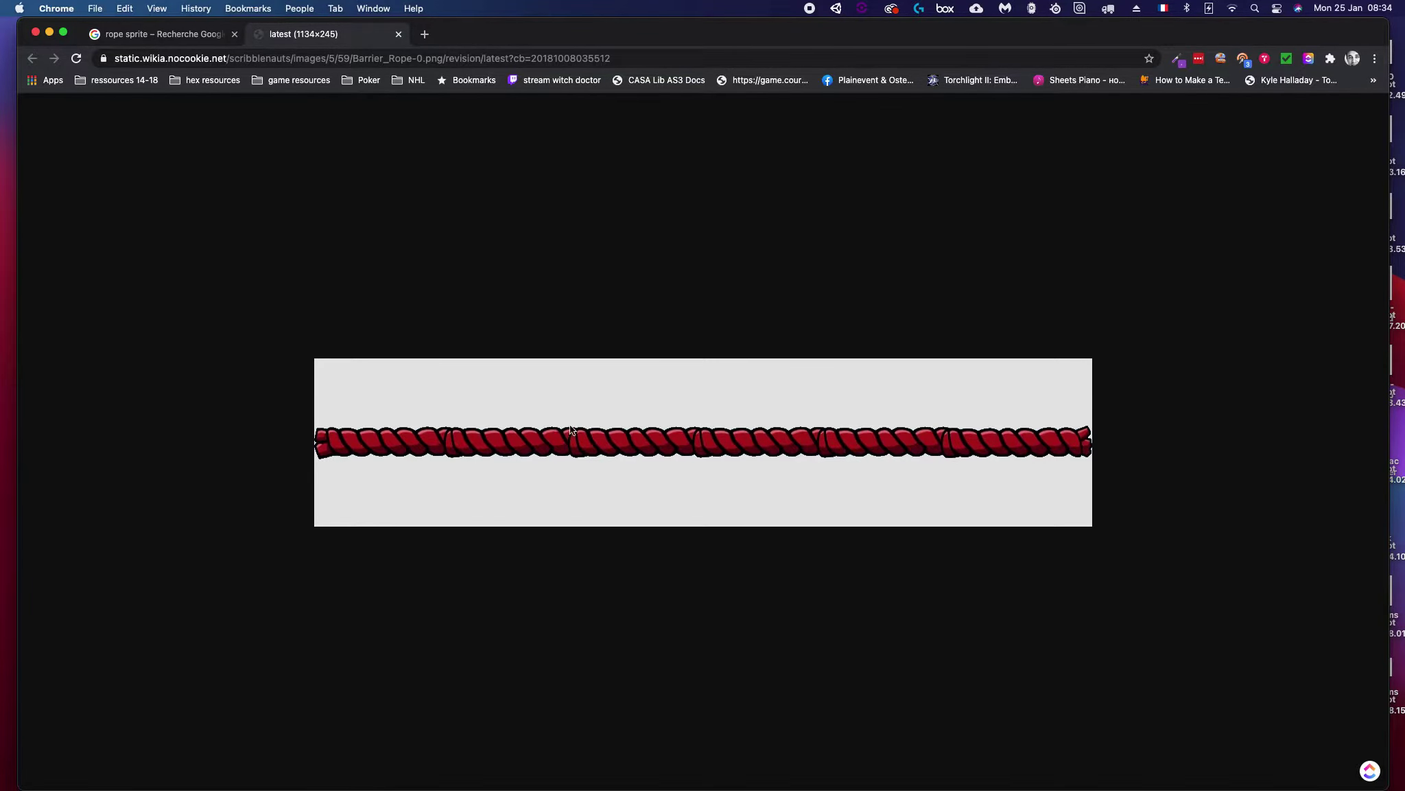
Step: Back in the 'rope sprite' results, preview the Picpng and then the HiClipart transparent rope images
{"action": "left_click", "coordinate": [195, 39]}
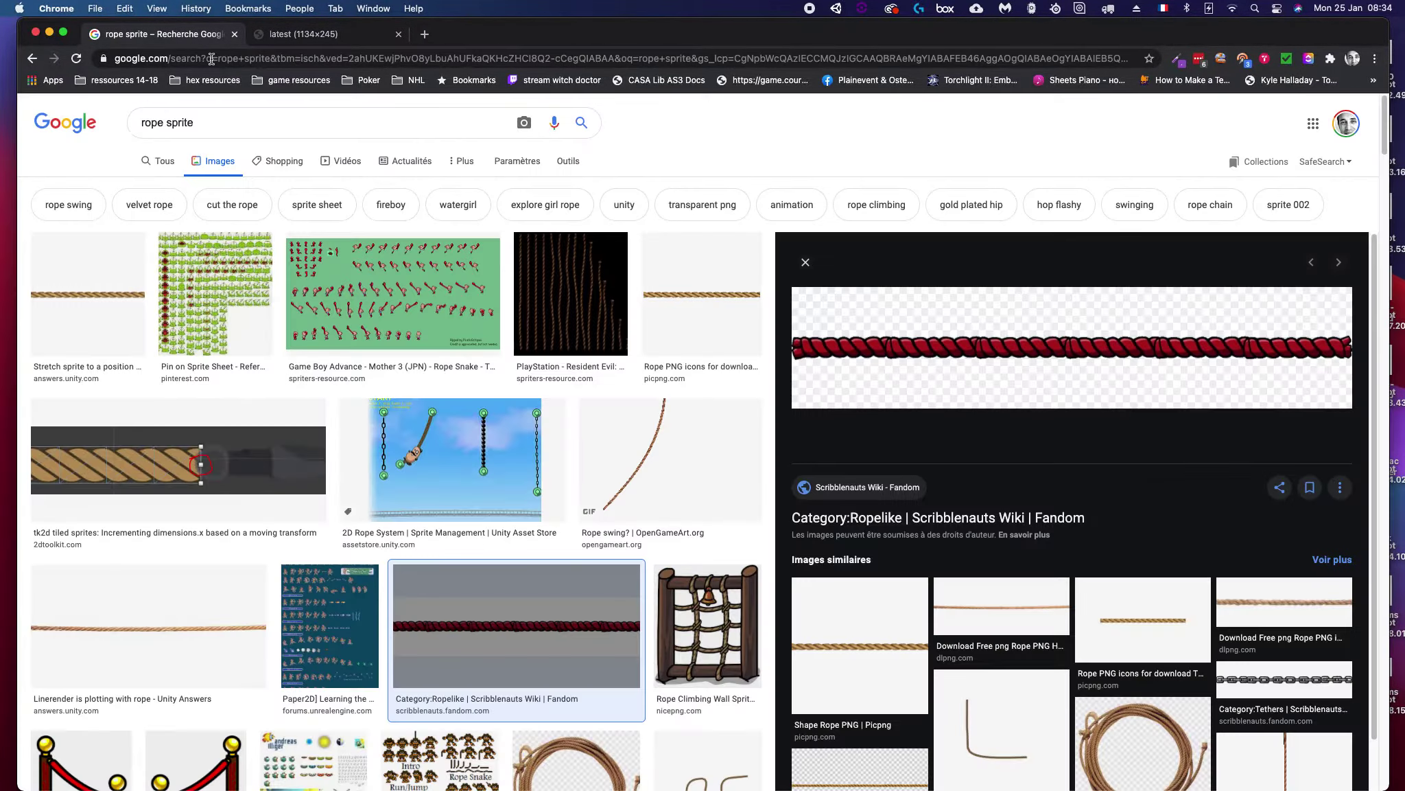
{"action": "left_click", "coordinate": [714, 325]}
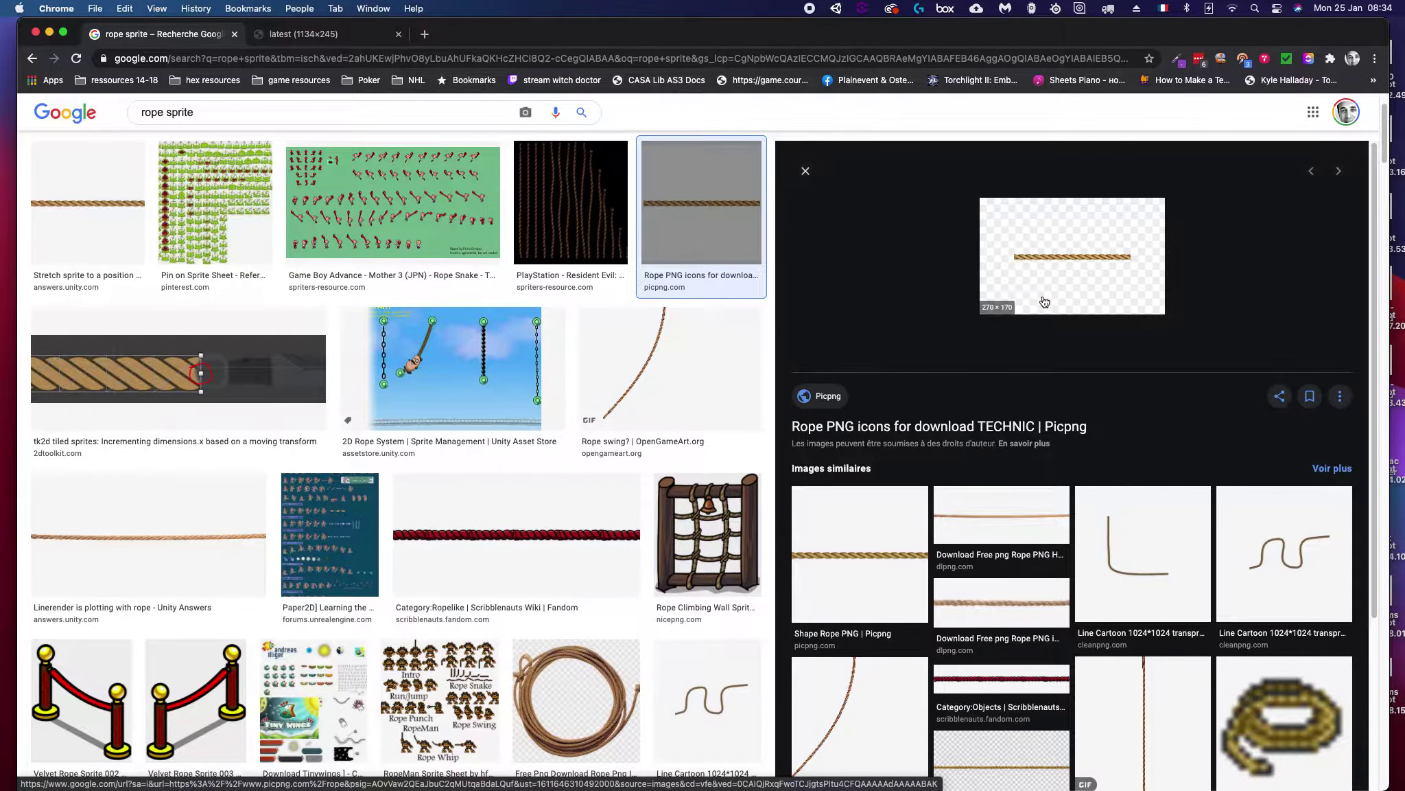
{"action": "scroll", "coordinate": [1044, 302], "scroll_direction": "down", "scroll_amount": 5}
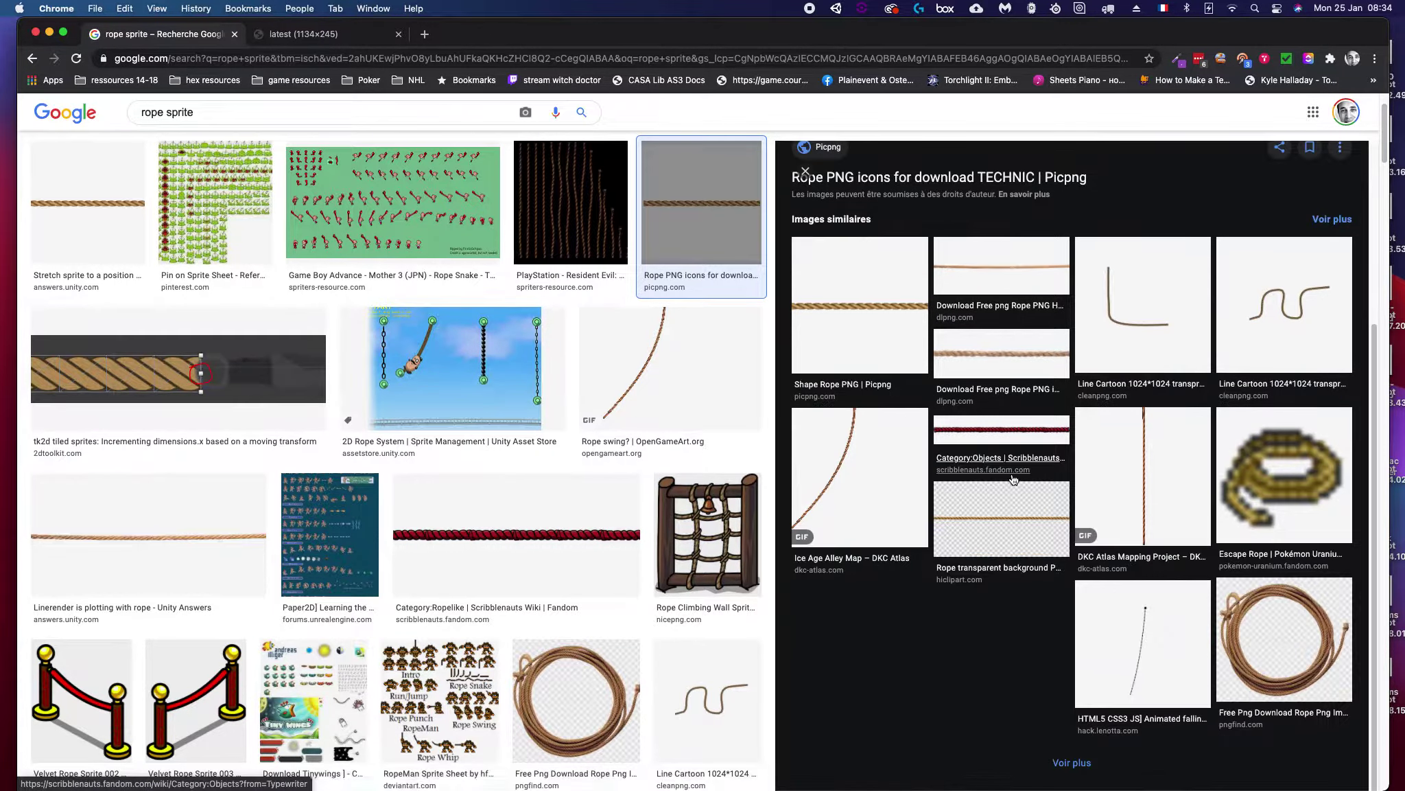
{"action": "left_click", "coordinate": [1010, 510]}
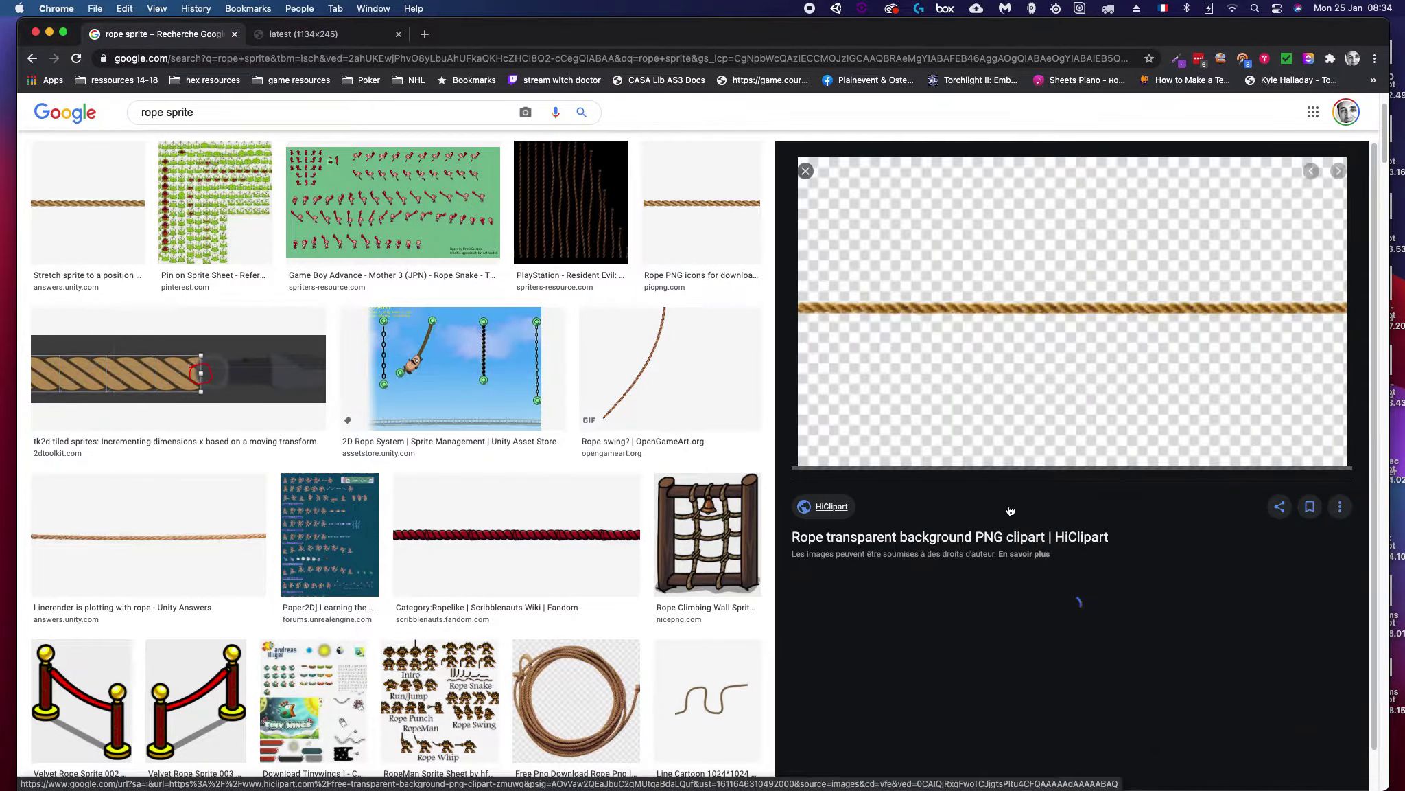
Step: Open the gold HiClipart rope image in its own new tab
{"action": "right_click", "coordinate": [1012, 367]}
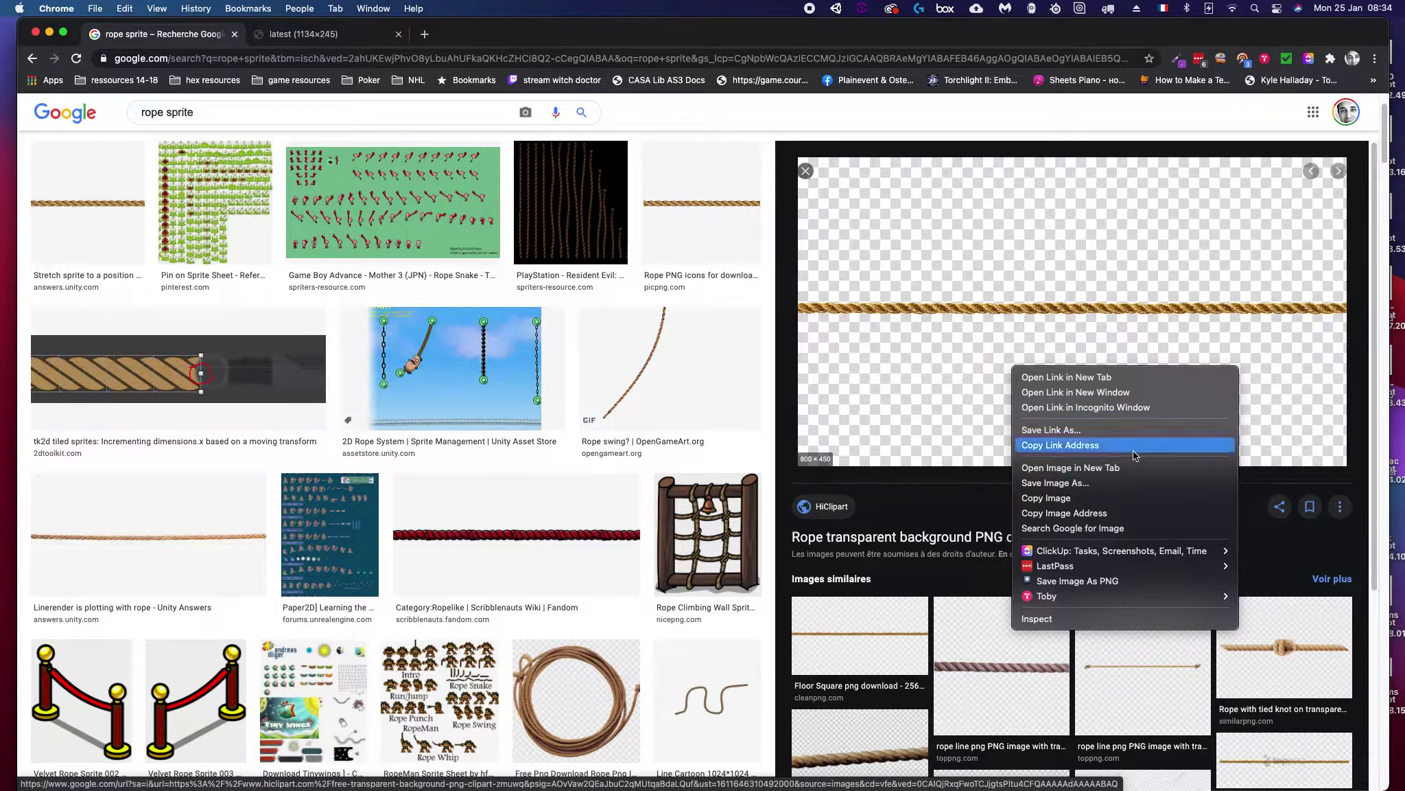
{"action": "left_click", "coordinate": [1067, 468]}
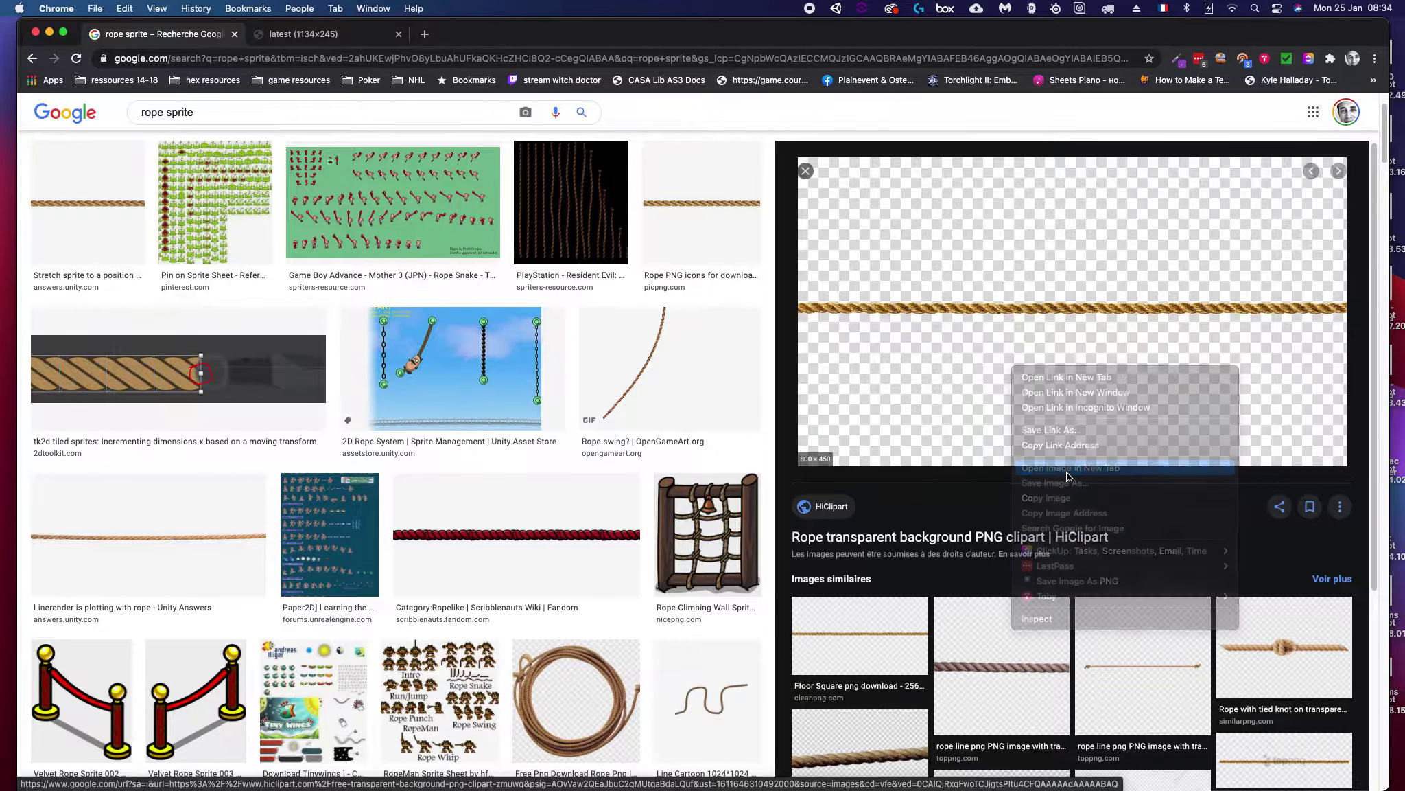
{"action": "left_click", "coordinate": [517, 34]}
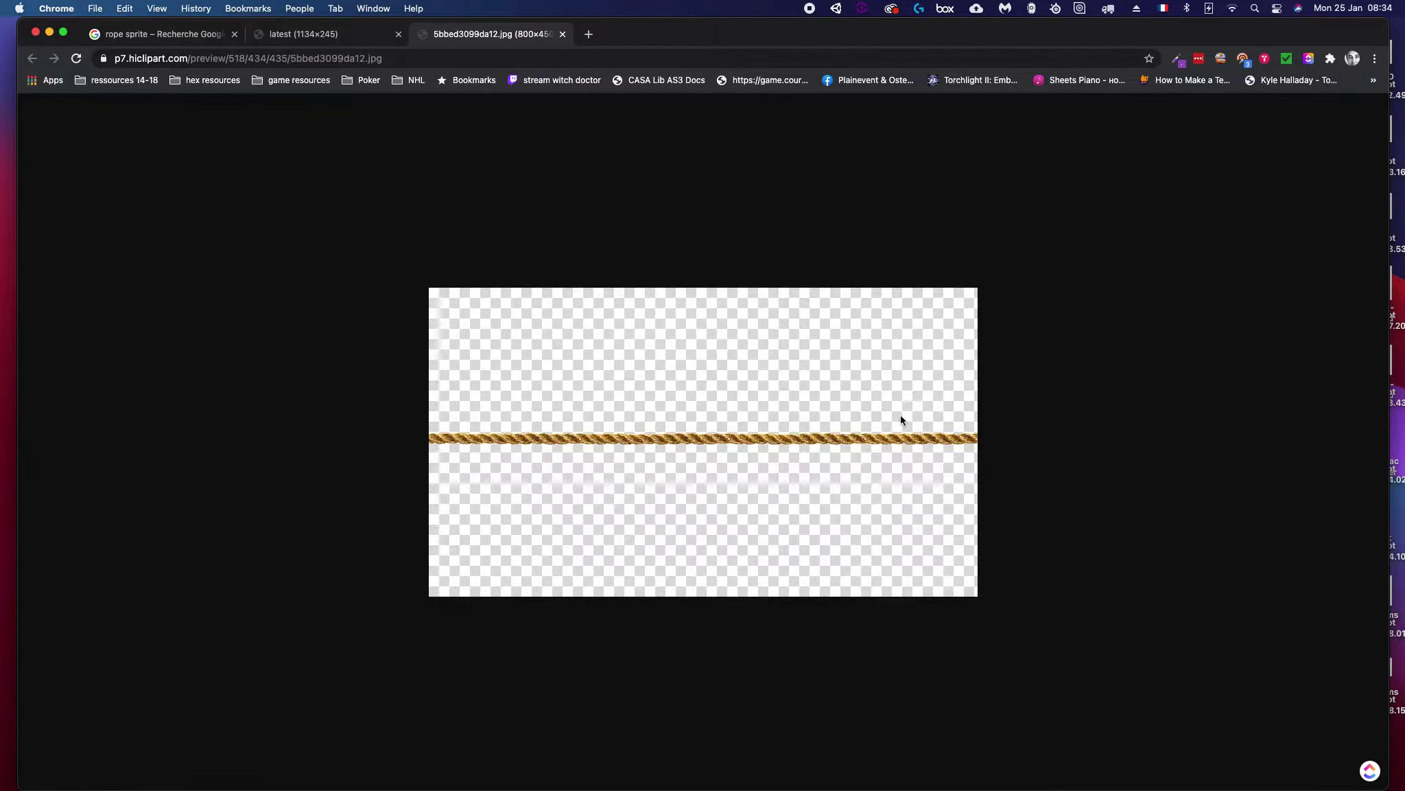
Step: Compare the gold and red rope tabs, ending on the red rope image
{"action": "left_click", "coordinate": [341, 32]}
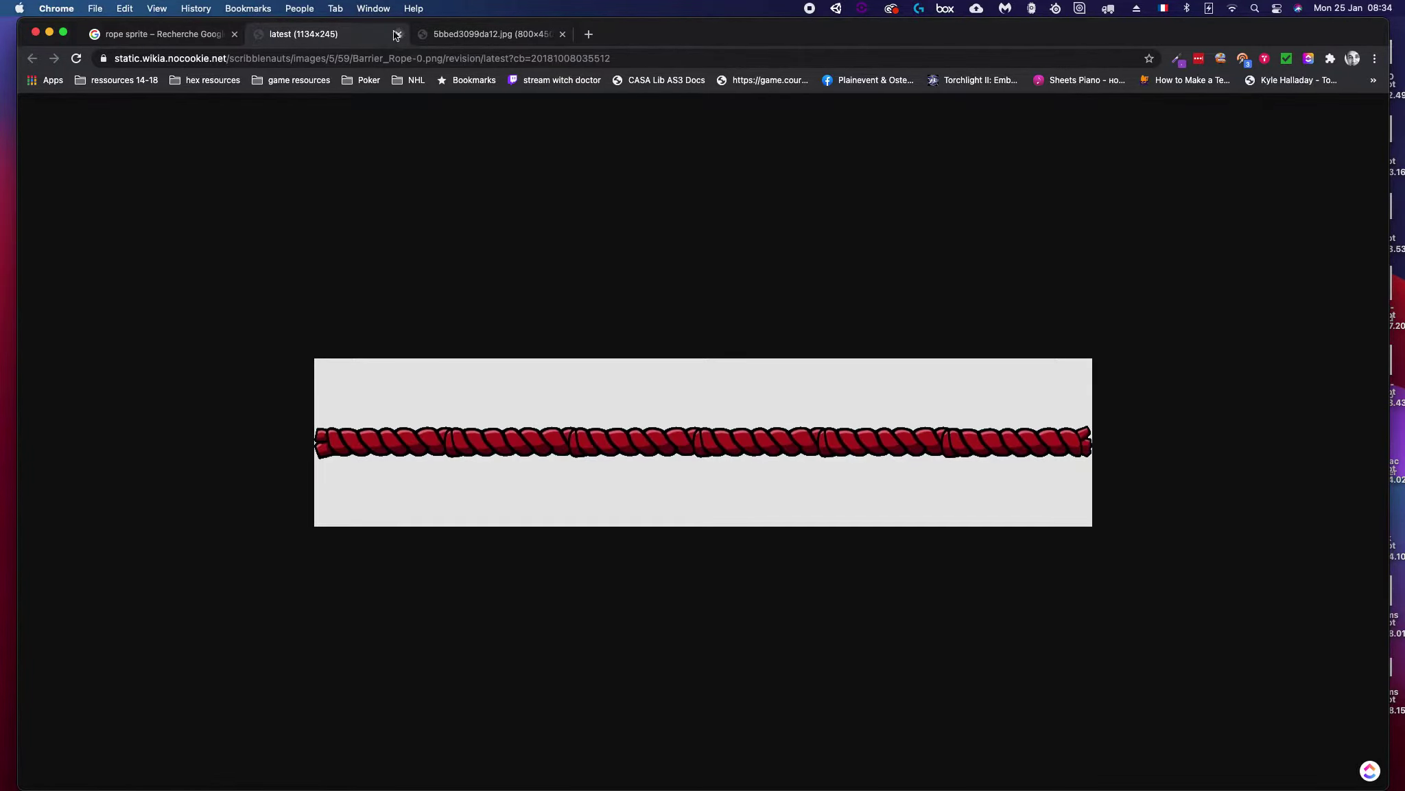
{"action": "left_click", "coordinate": [459, 37]}
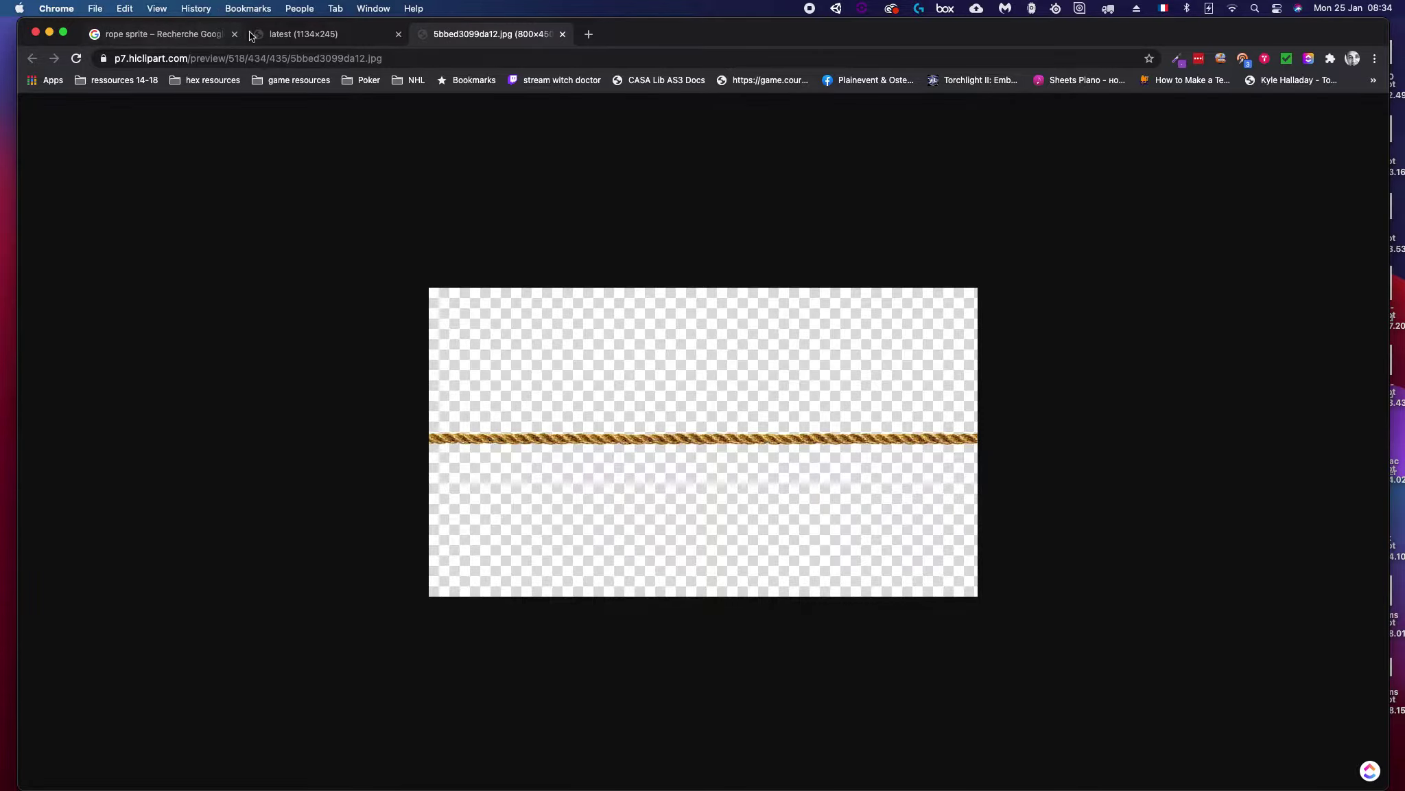
{"action": "left_click", "coordinate": [351, 39]}
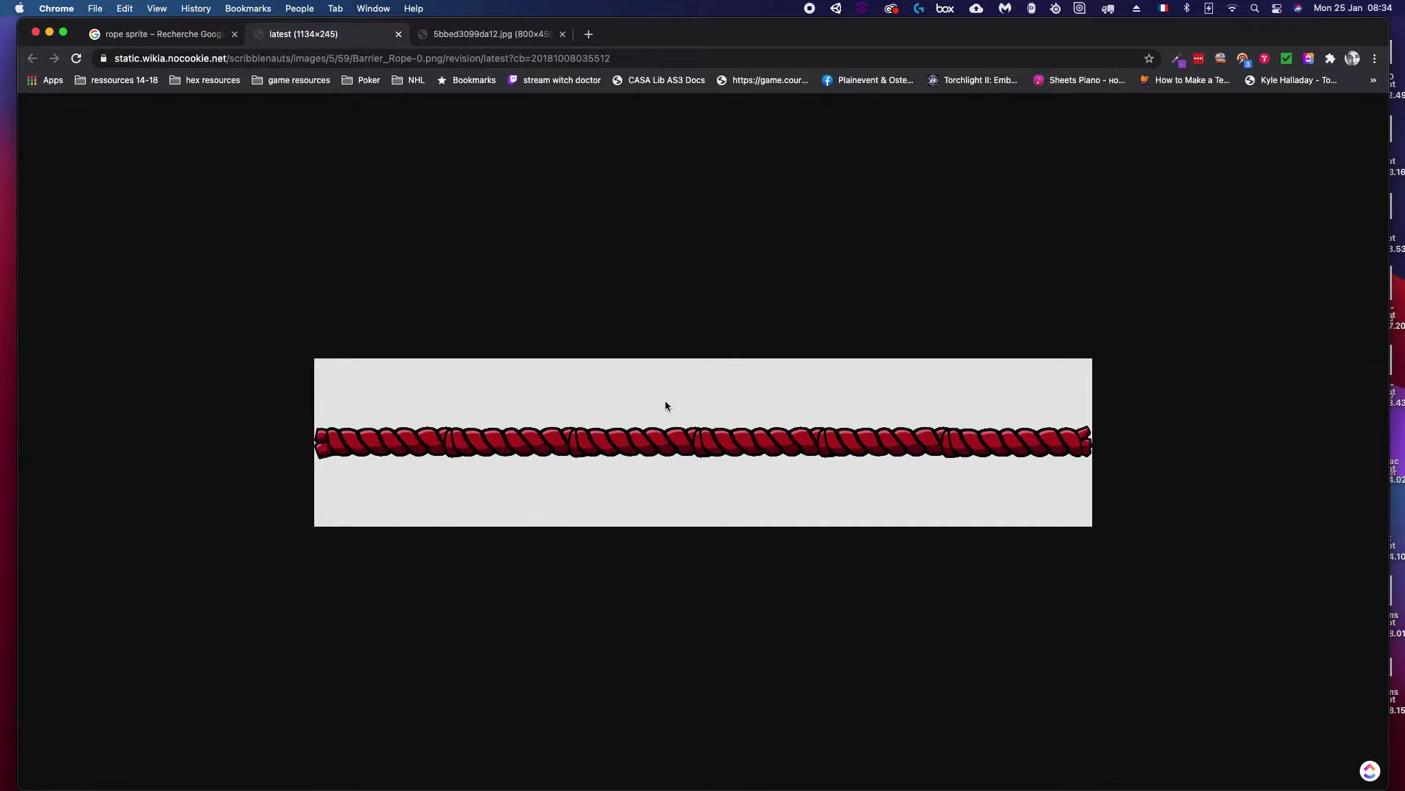
{"action": "right_click", "coordinate": [629, 357]}
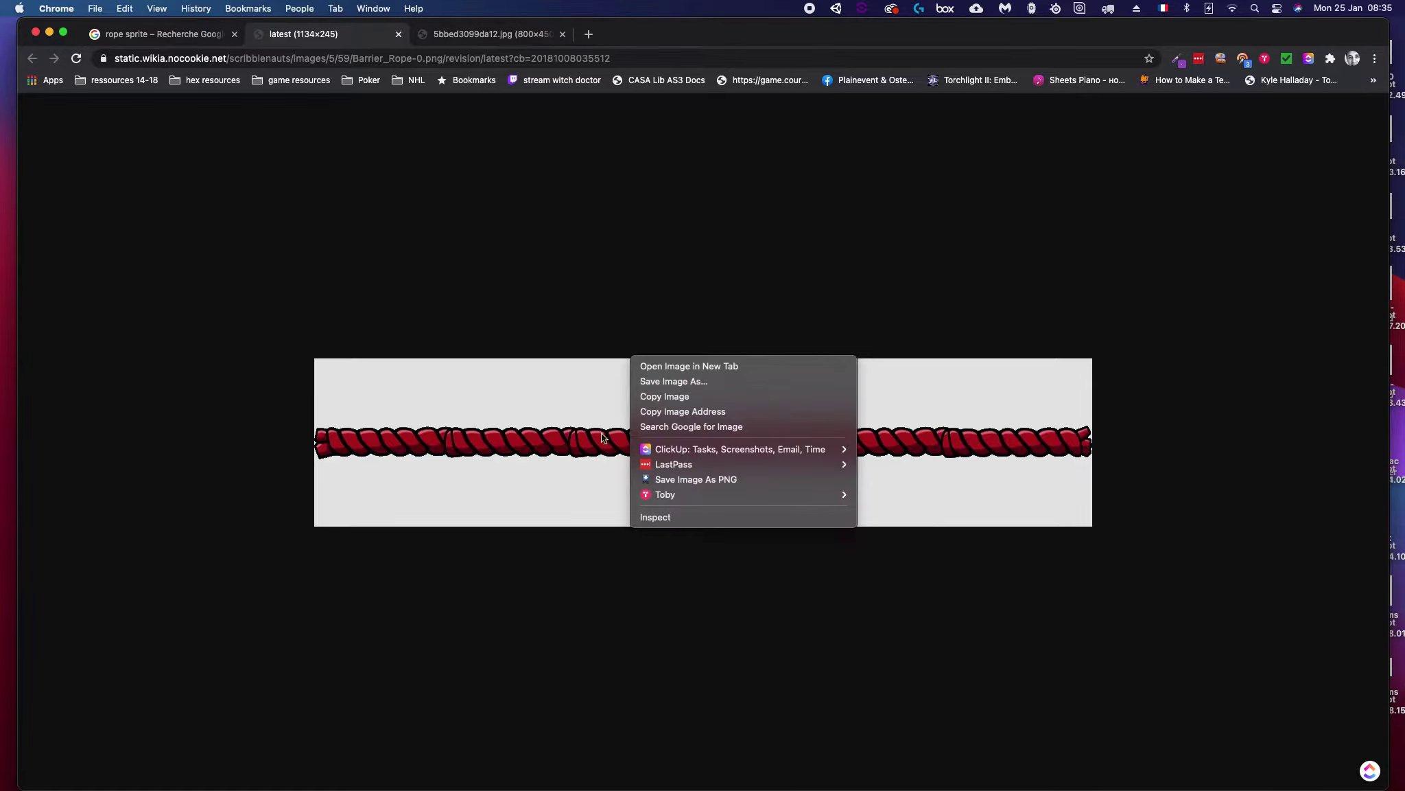
Step: Save the red rope as Barrier_Rope-0.png in Downloads and reveal it in Finder
{"action": "left_click", "coordinate": [716, 383]}
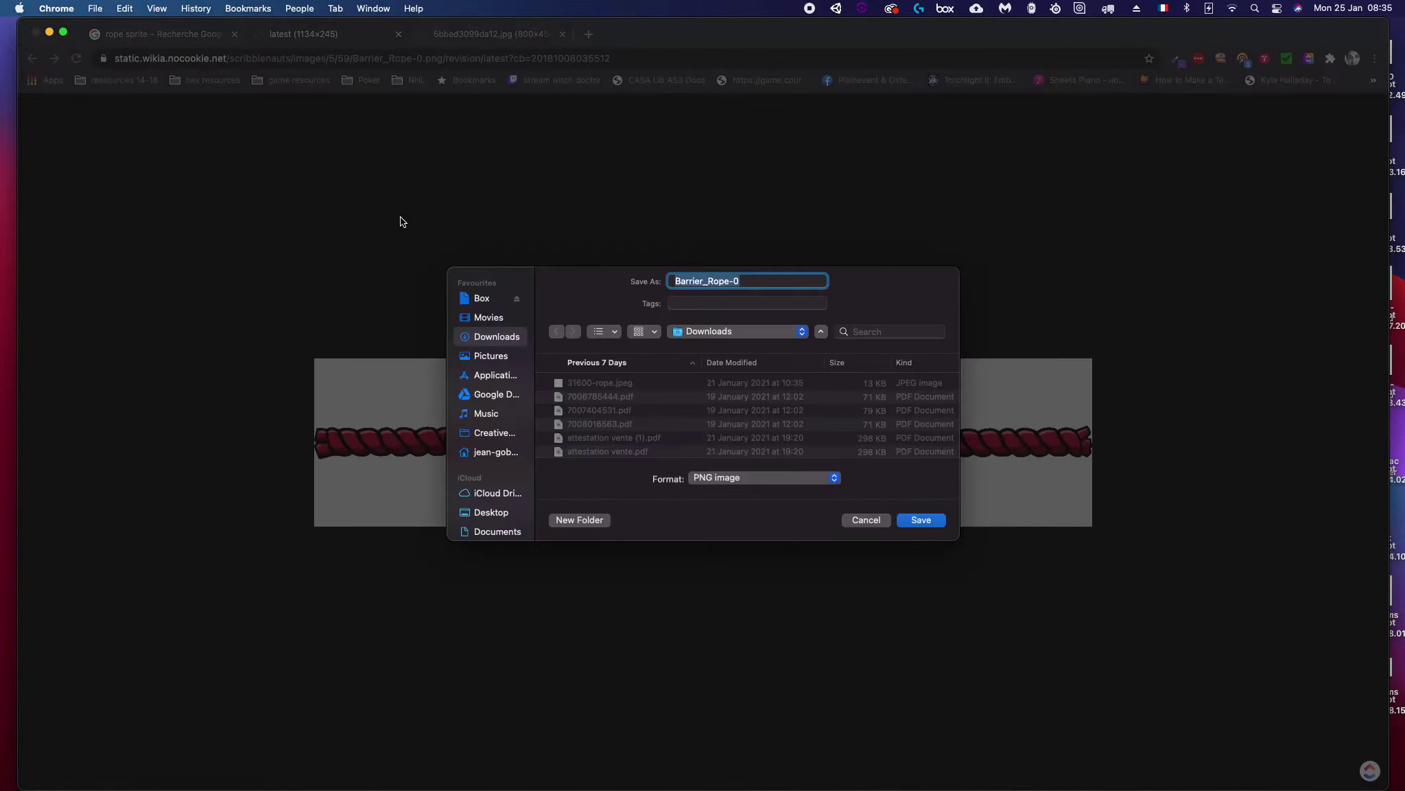
{"action": "left_click", "coordinate": [938, 520]}
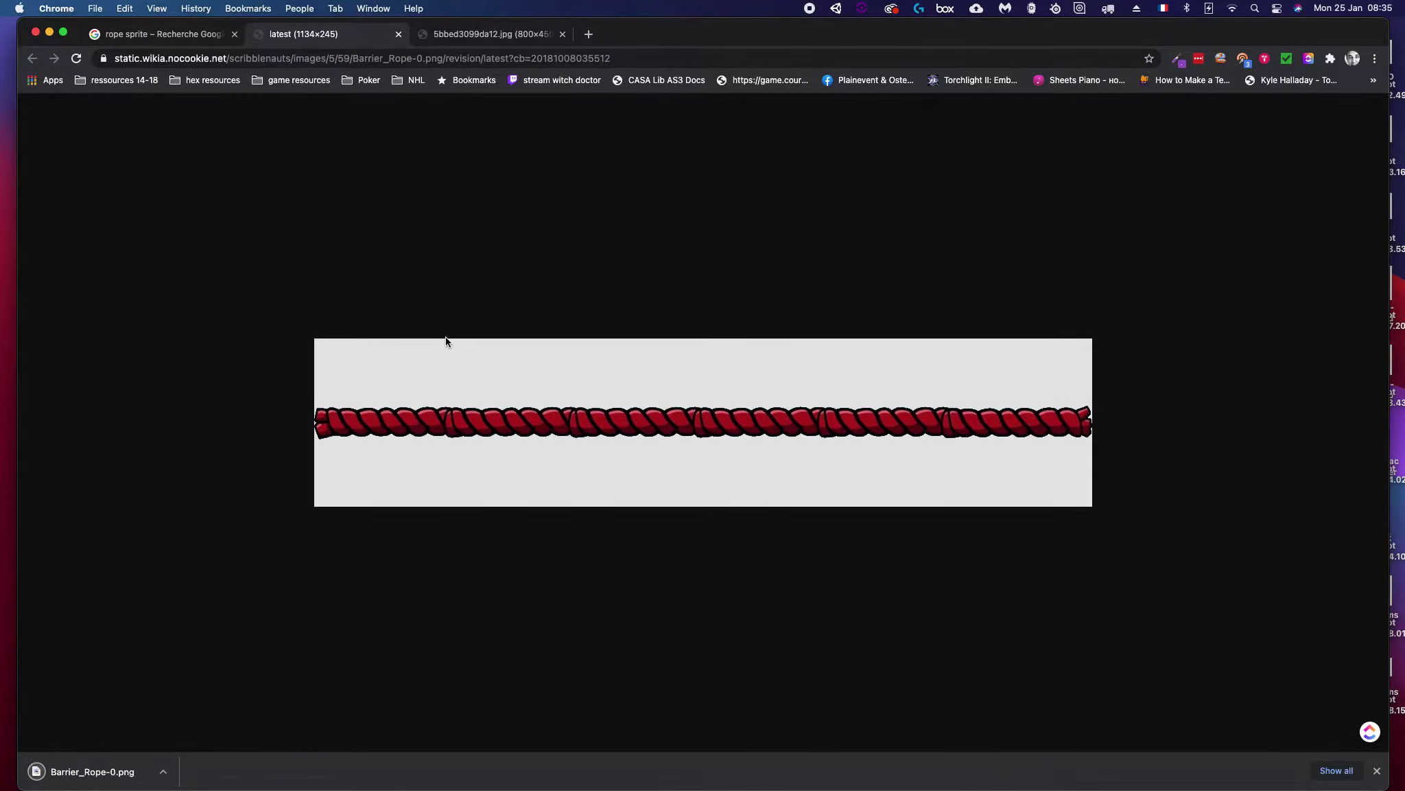
{"action": "left_click", "coordinate": [166, 777]}
{"action": "left_click", "coordinate": [215, 754]}
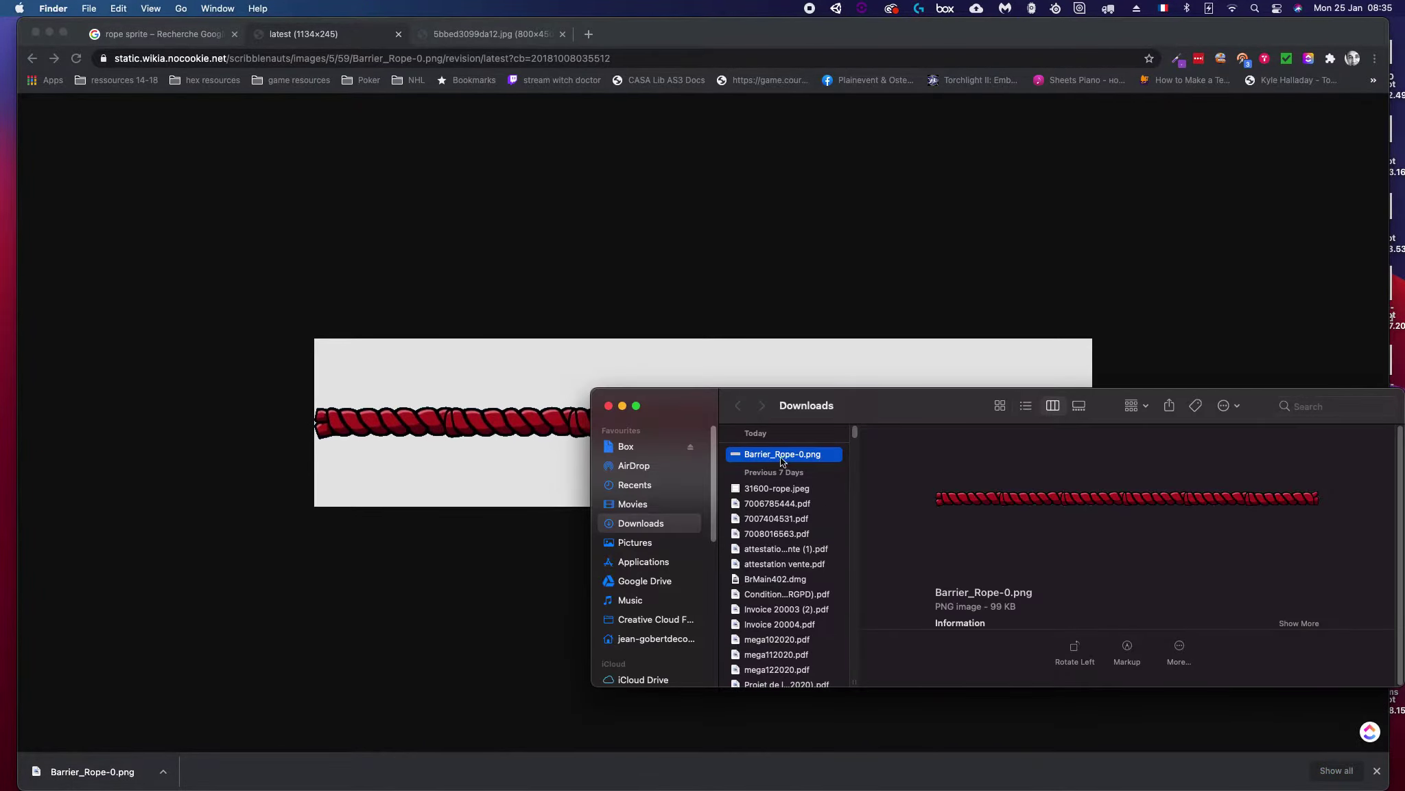
Step: Open Barrier_Rope-0.png with Adobe Photoshop 2021 from Finder
{"action": "right_click", "coordinate": [786, 460]}
{"action": "mouse_move", "coordinate": [859, 483]}
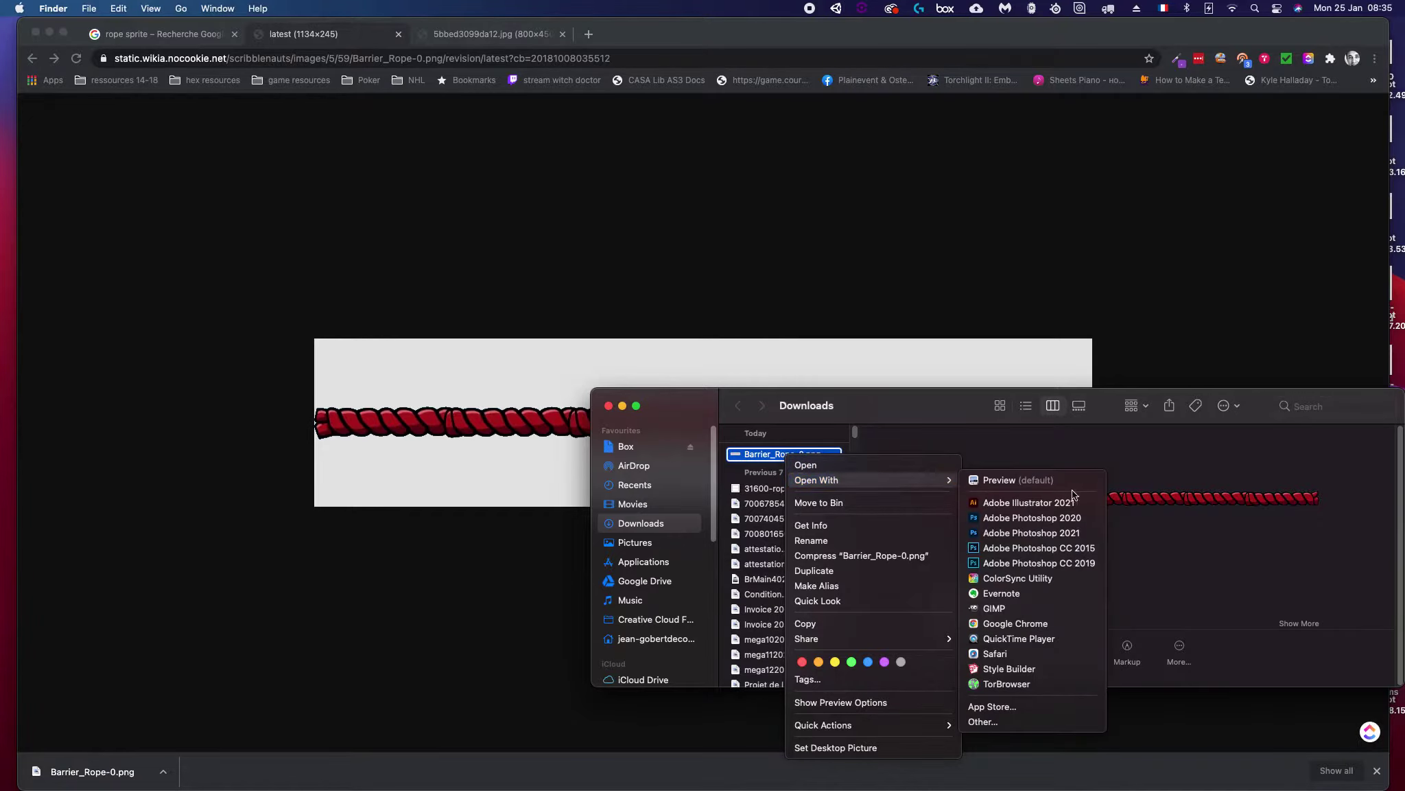
{"action": "left_click", "coordinate": [1033, 534]}
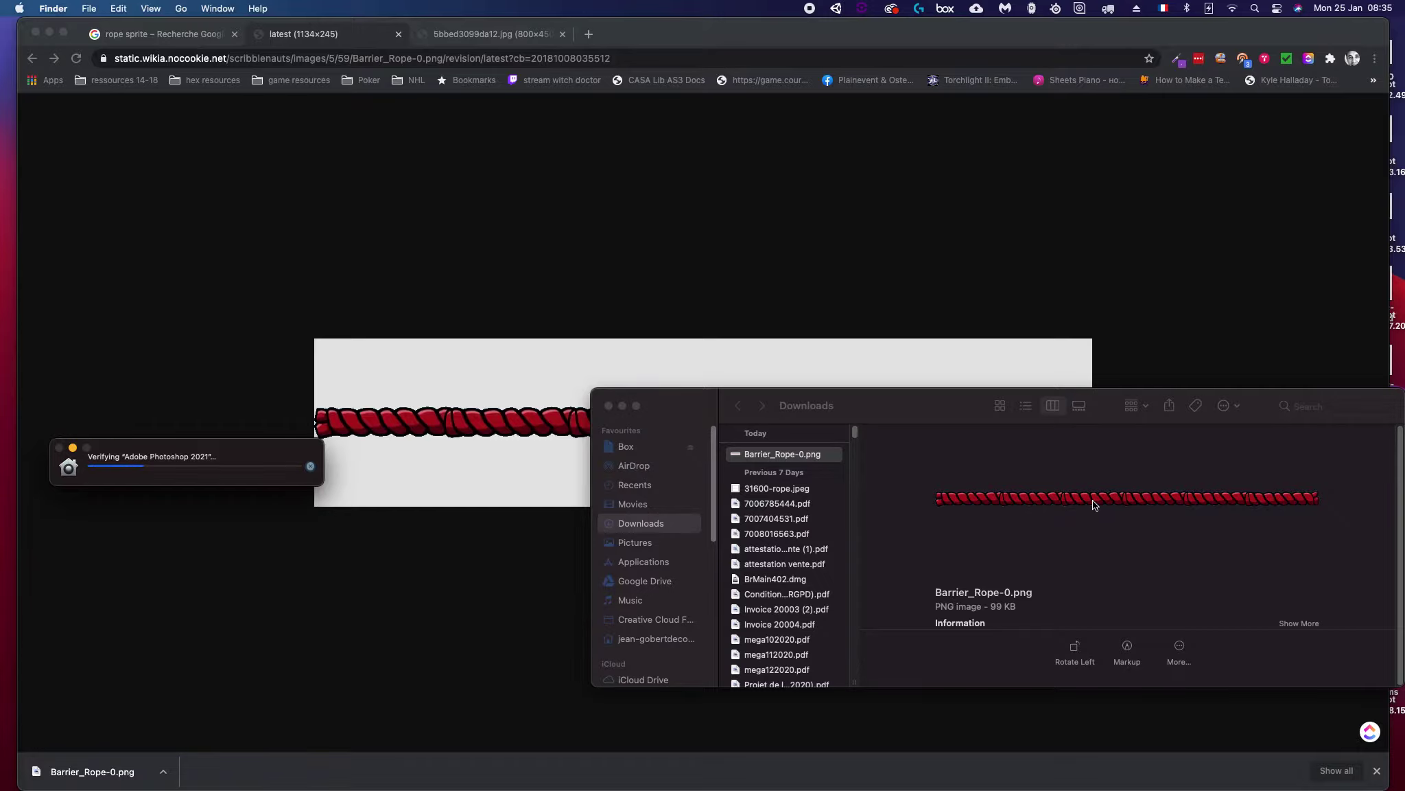
Step: Switch from the Downloads window to the Spine launcher
{"action": "left_click", "coordinate": [310, 468]}
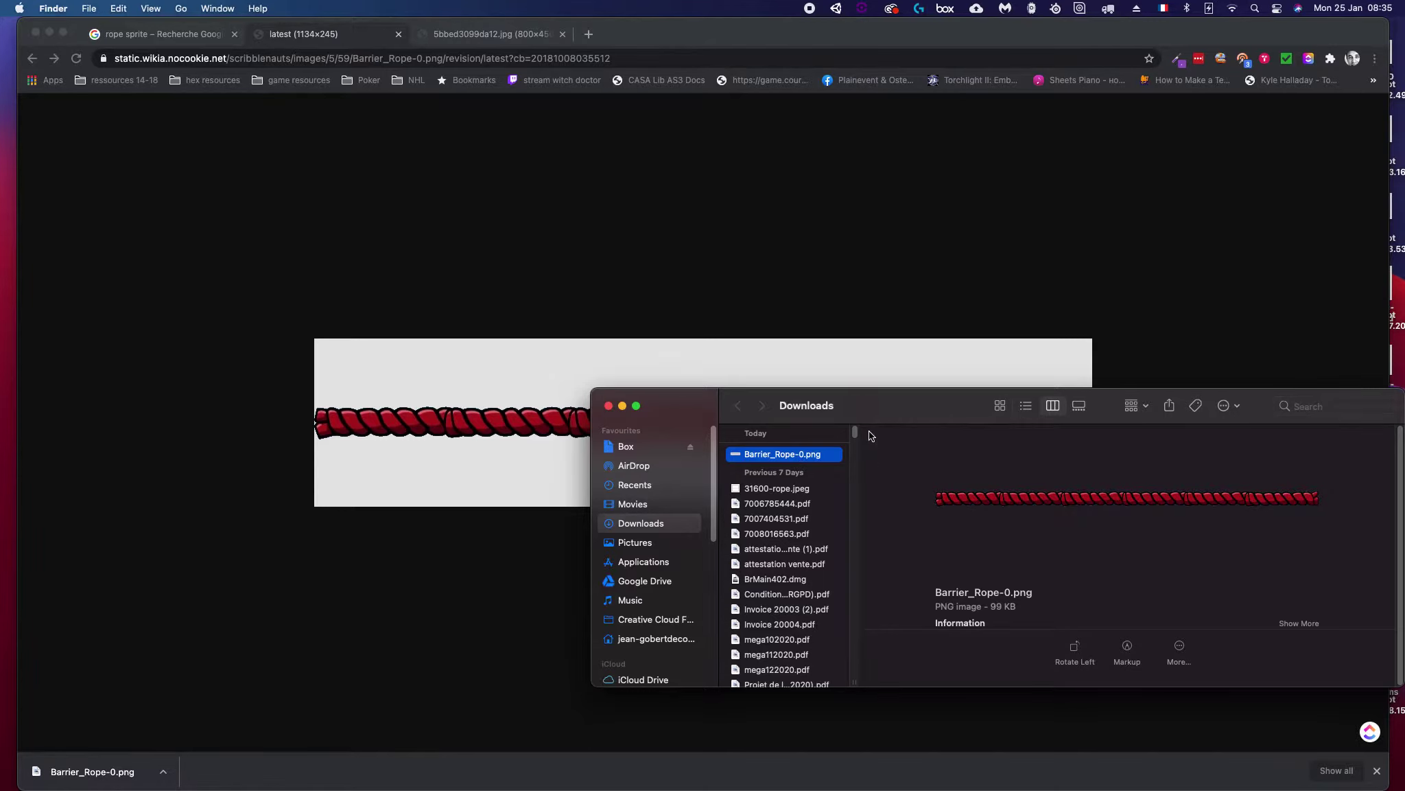
{"action": "key", "text": "super+Tab"}
{"action": "left_click", "coordinate": [690, 405]}
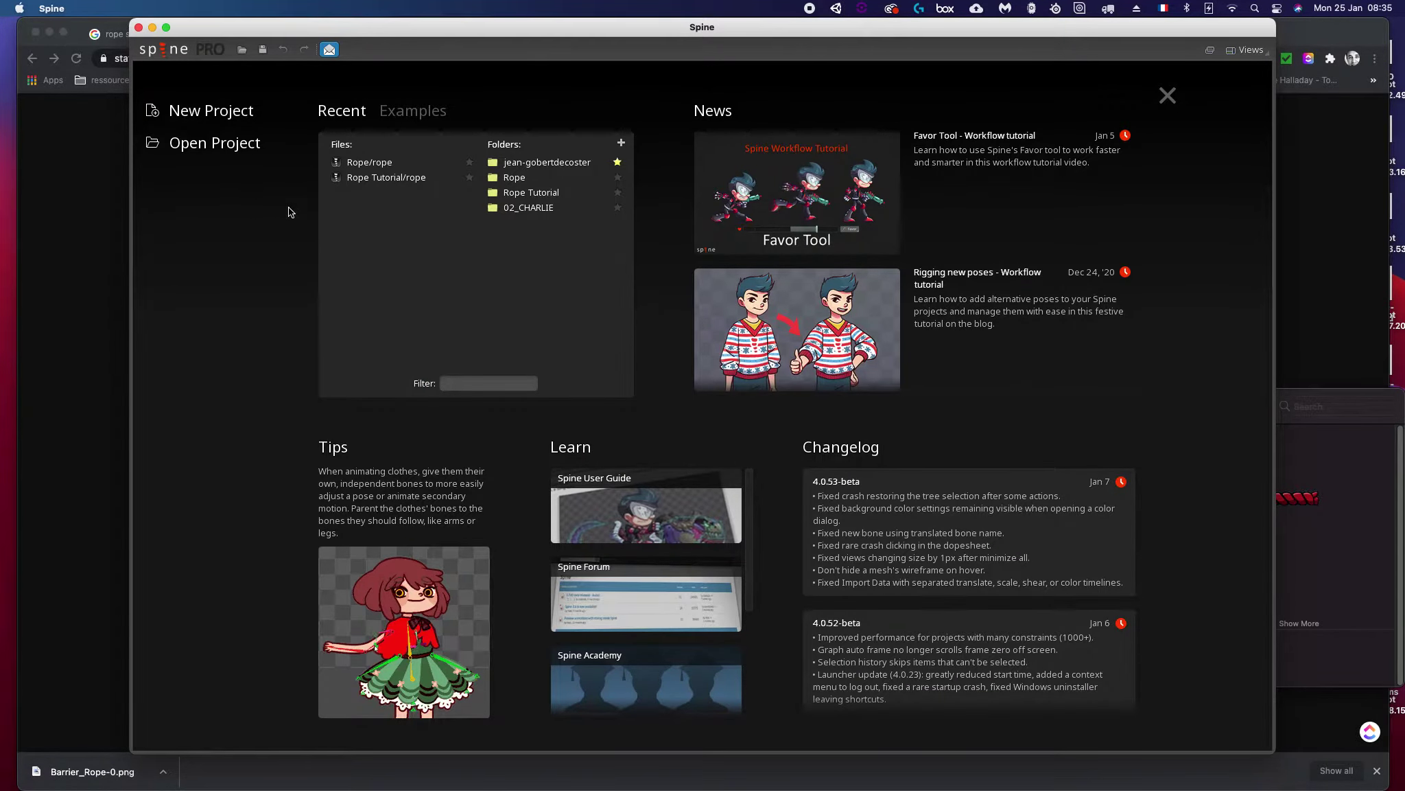
Step: Start a new Spine project and choose to save it under a name
{"action": "left_click", "coordinate": [201, 112]}
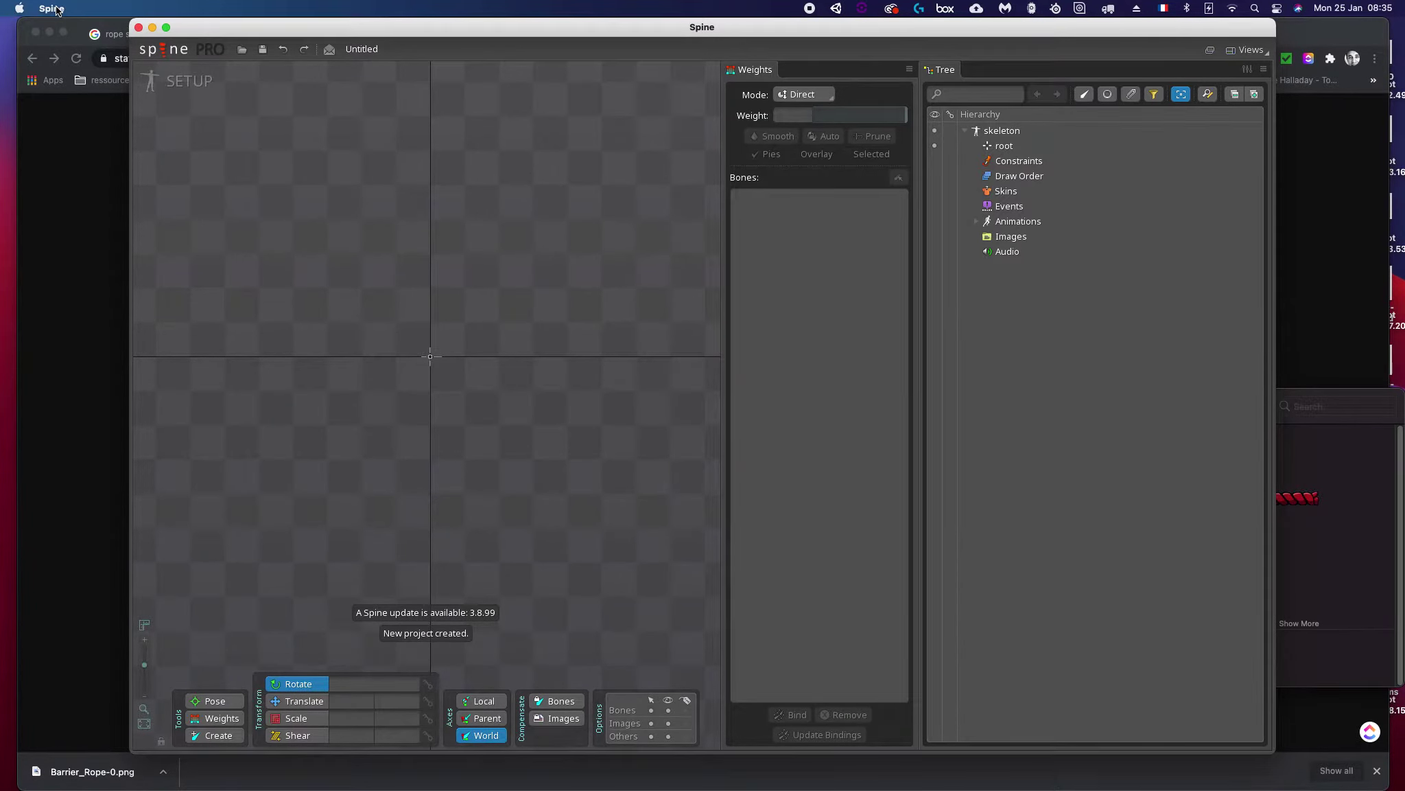
{"action": "left_click_drag", "start_coordinate": [226, 26], "coordinate": [180, 25]}
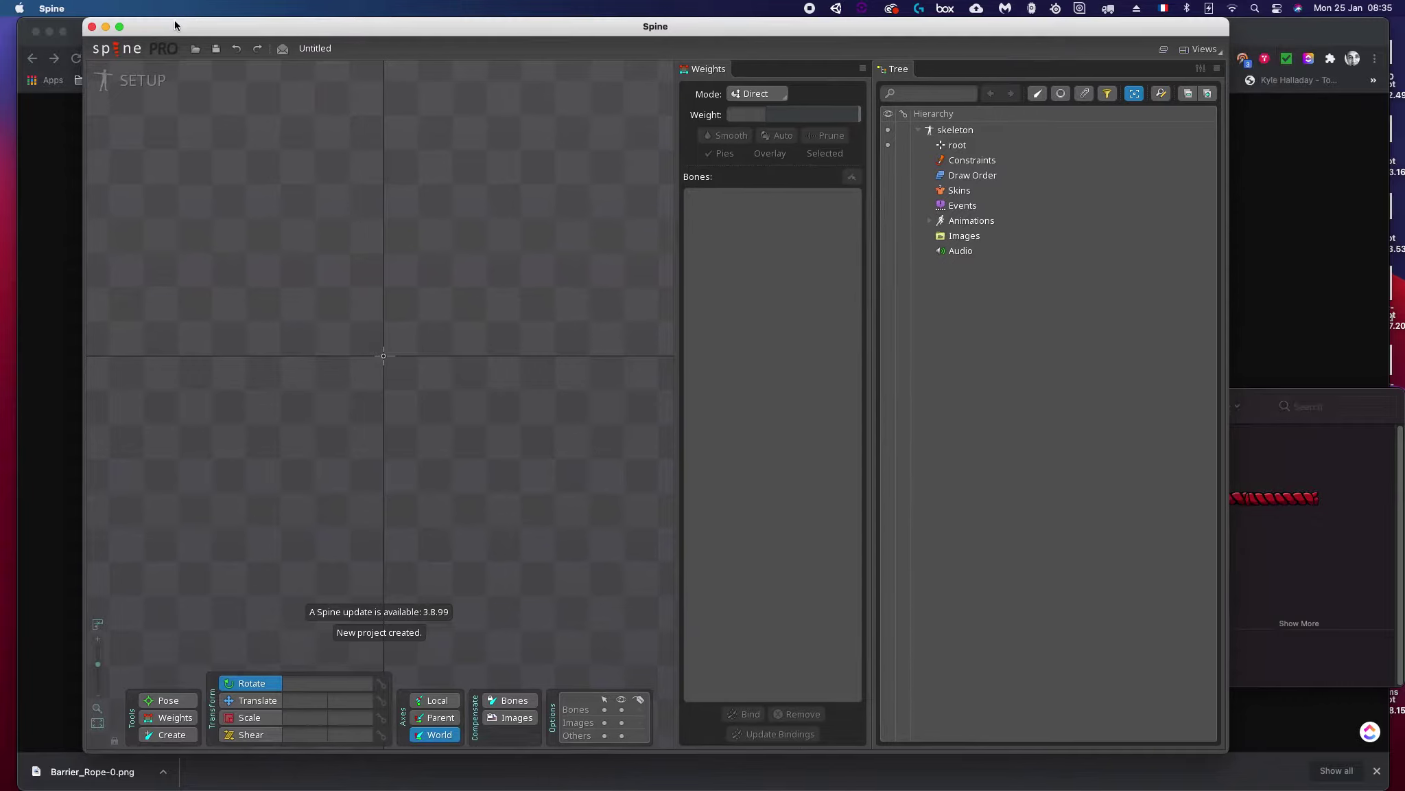
{"action": "left_click", "coordinate": [137, 49]}
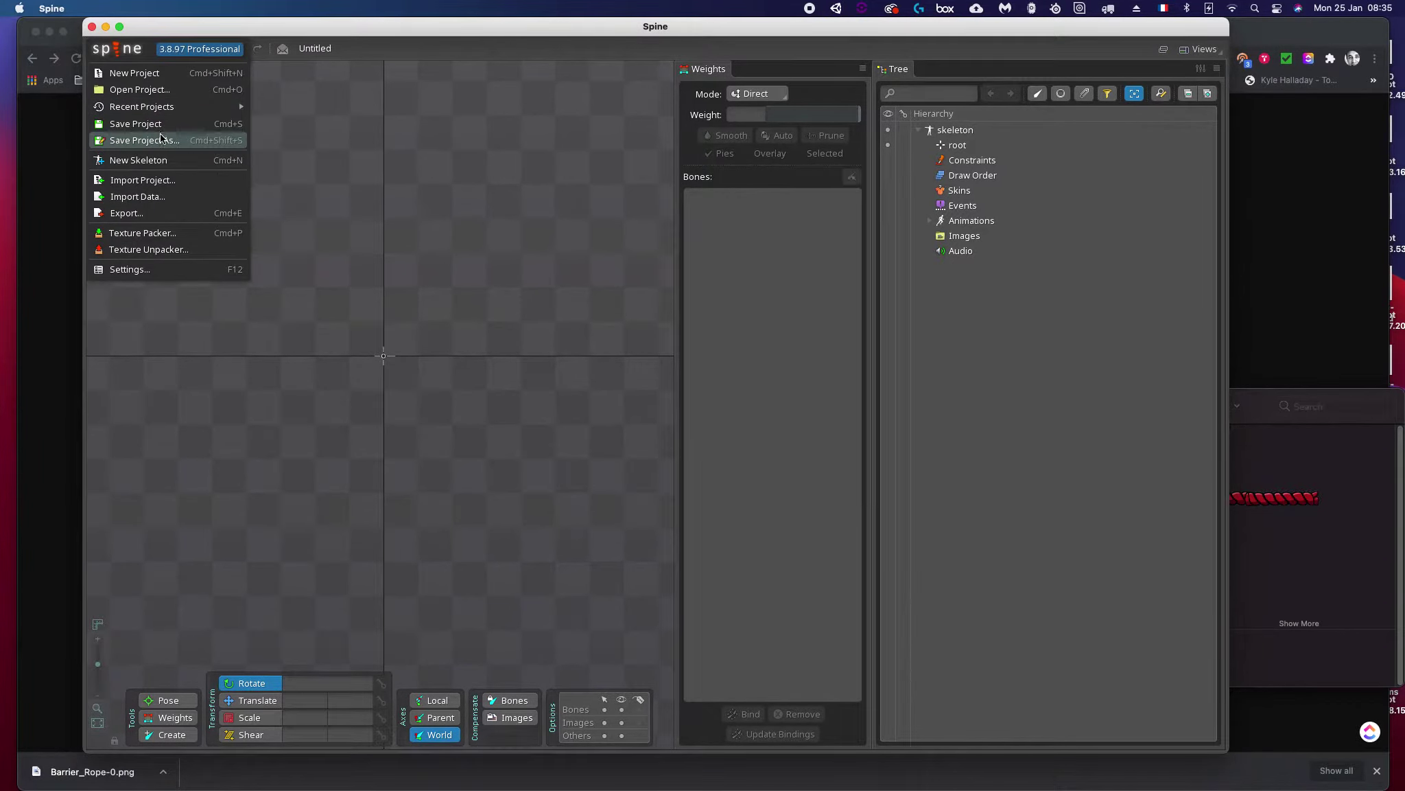
{"action": "left_click", "coordinate": [140, 140]}
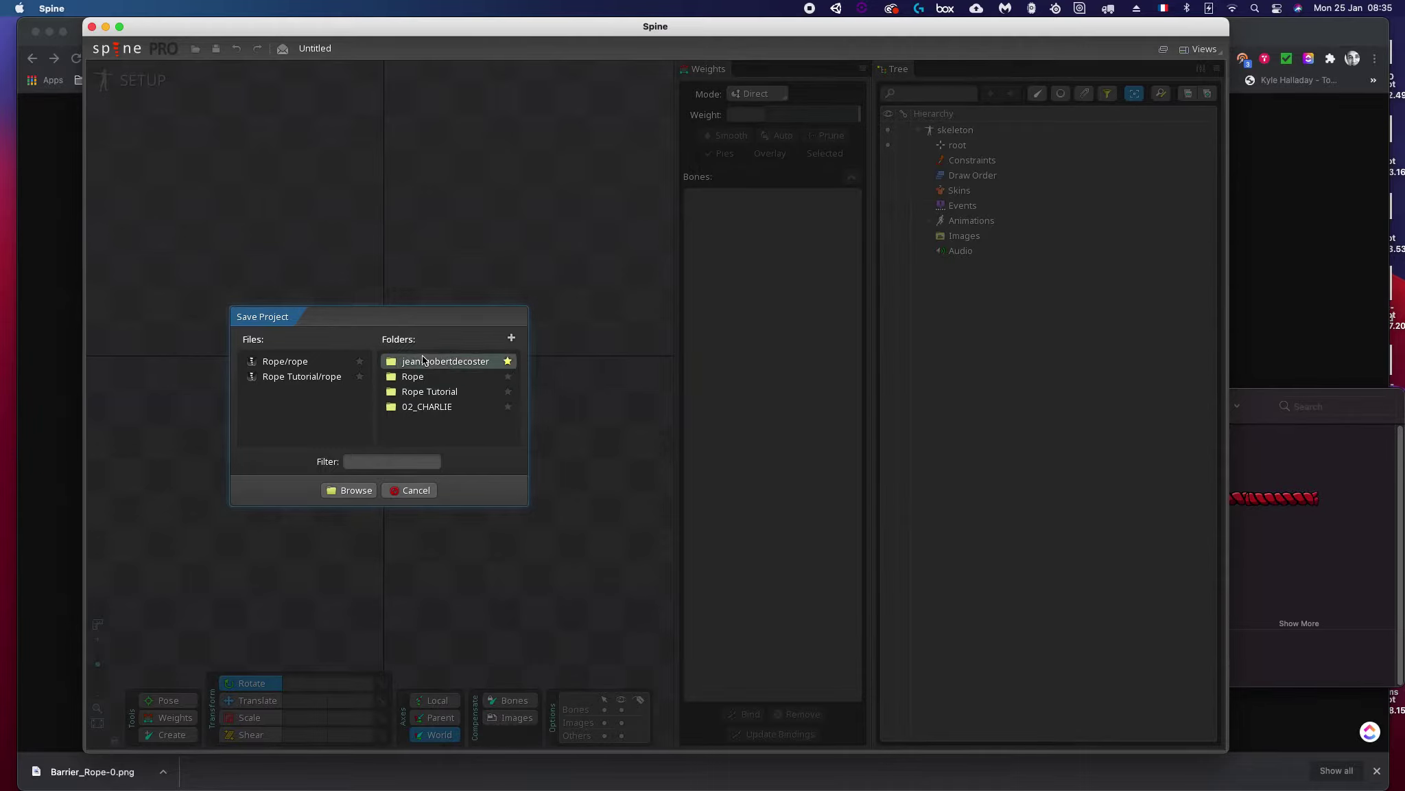
Step: Create a 'Rope Tutorial 2' folder inside Spine and save the project there as rope.spine
{"action": "left_click", "coordinate": [351, 488]}
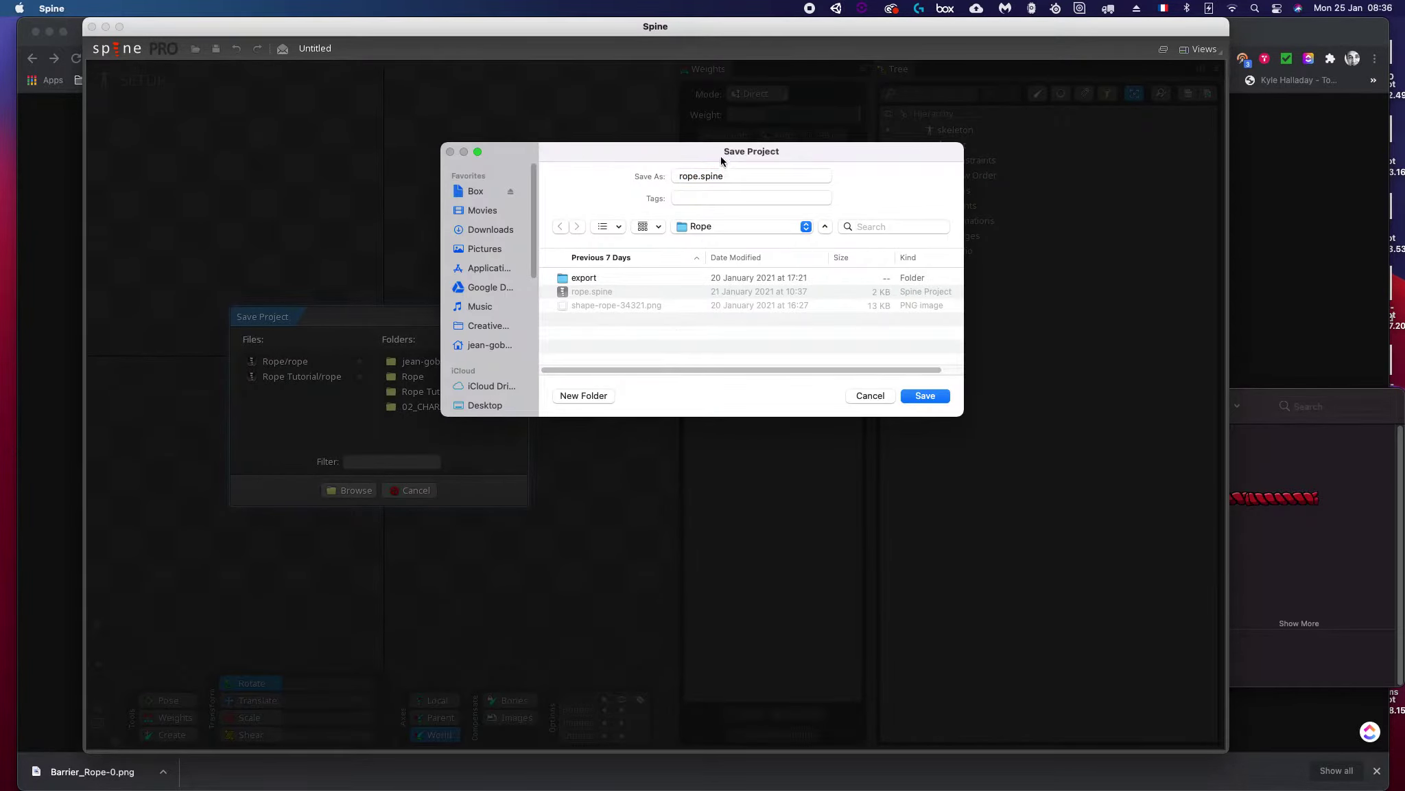
{"action": "left_click", "coordinate": [778, 224]}
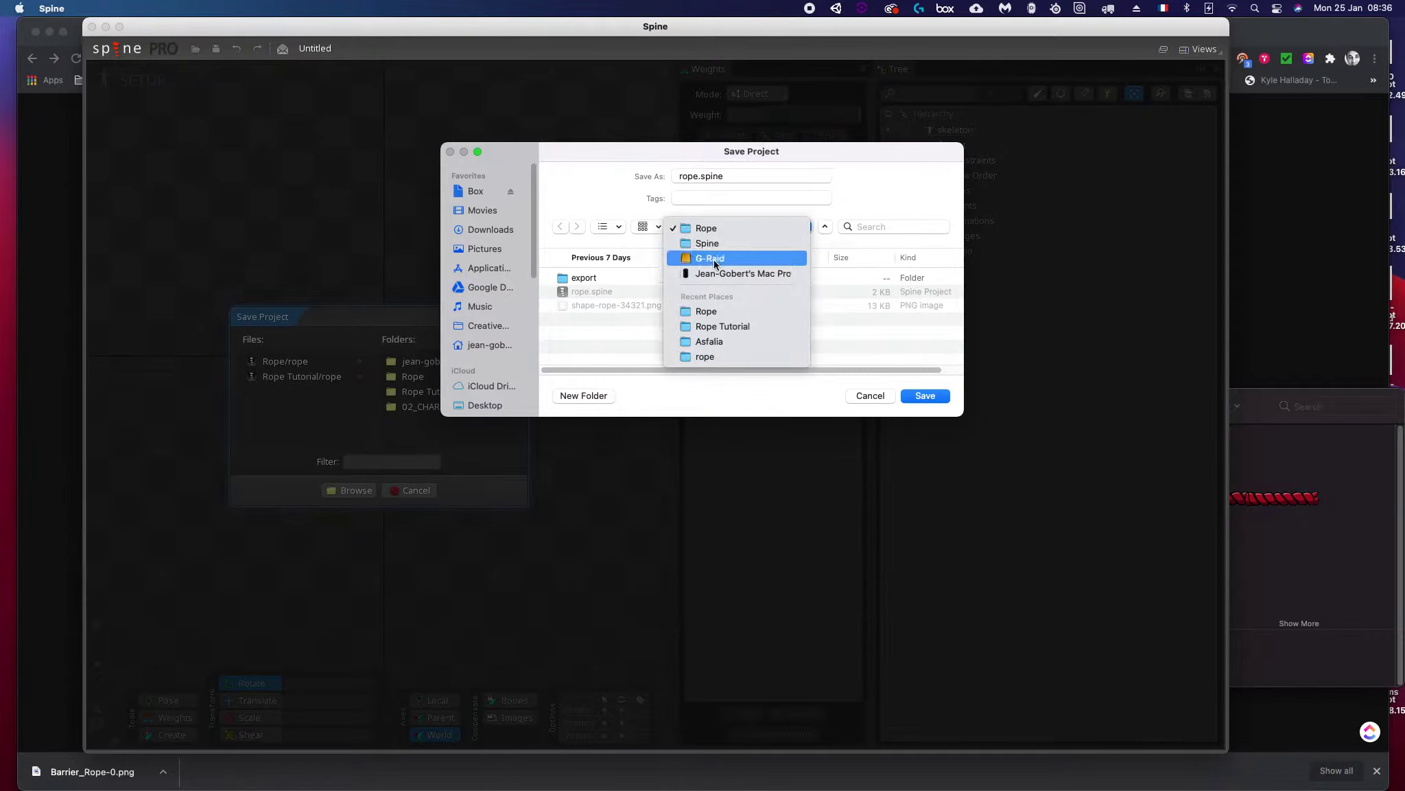
{"action": "left_click", "coordinate": [710, 248]}
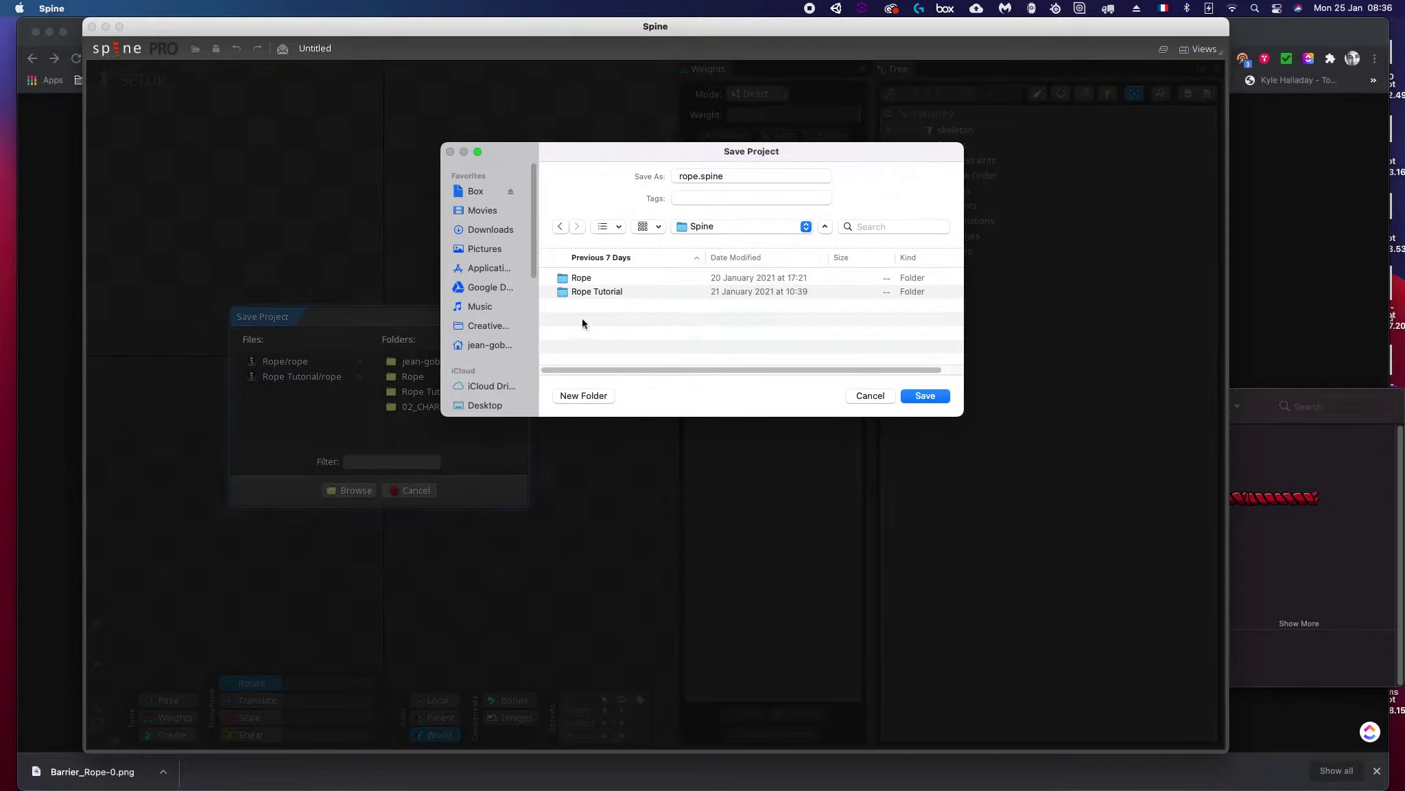
{"action": "left_click", "coordinate": [591, 396]}
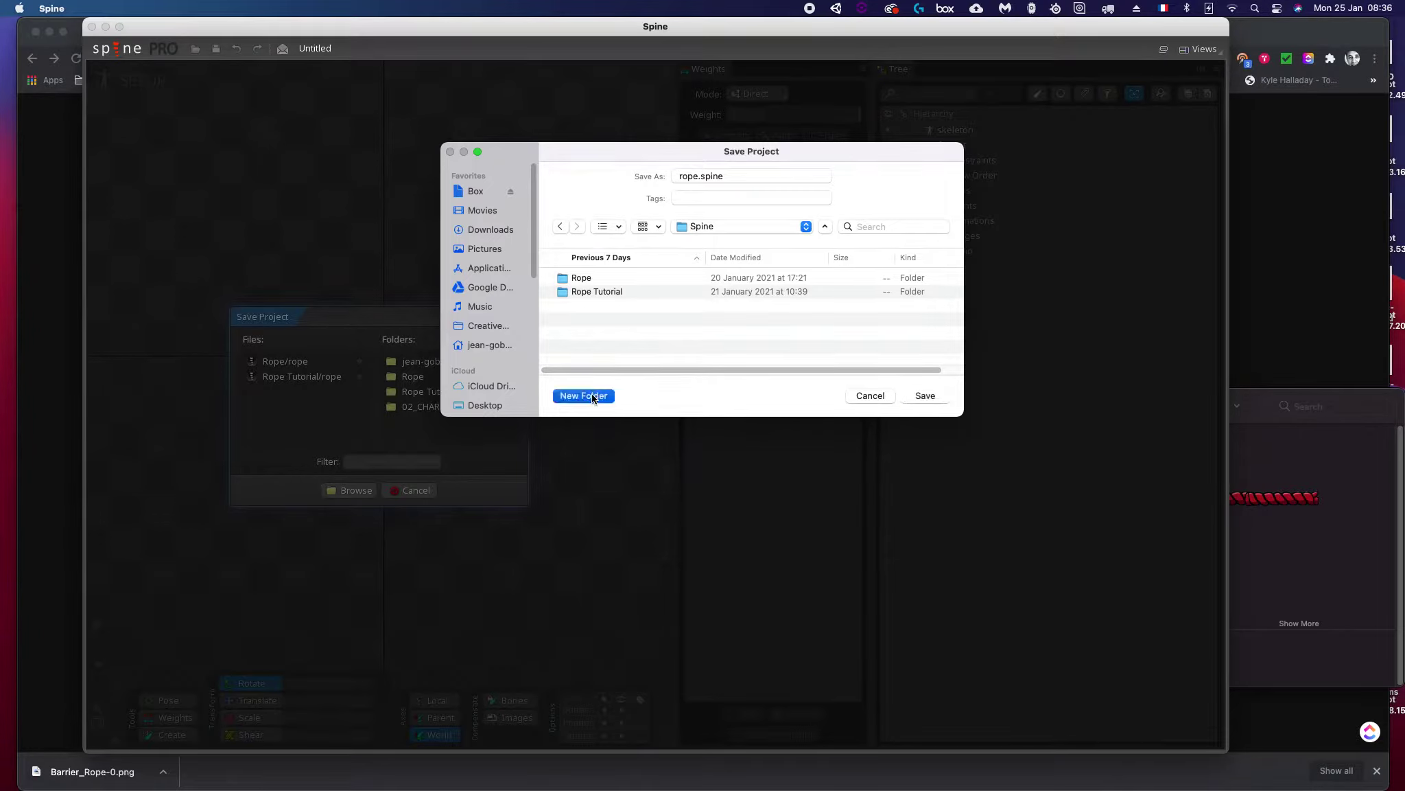
{"action": "type", "text": "Rope Tutorial 2"}
{"action": "key", "text": "Return"}
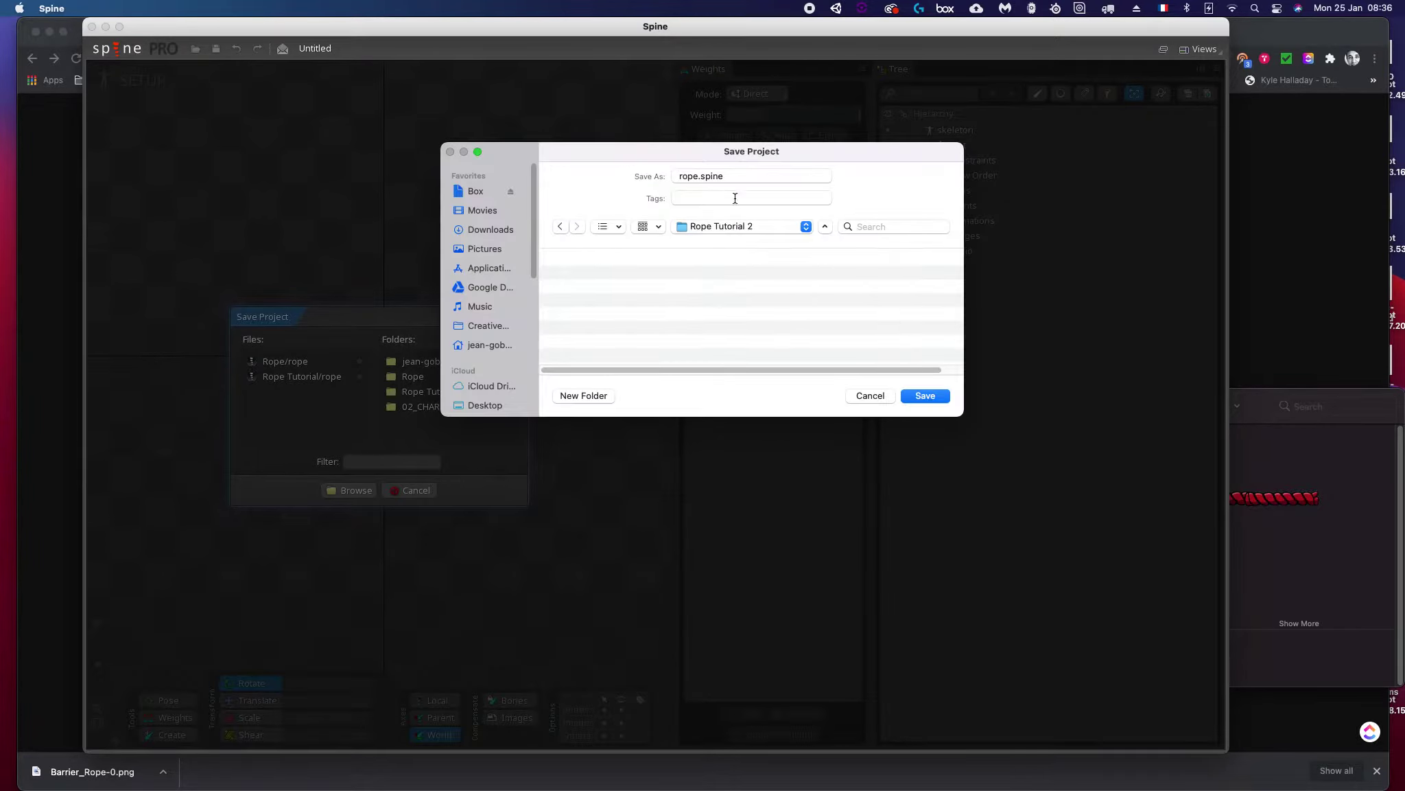
{"action": "left_click", "coordinate": [698, 176]}
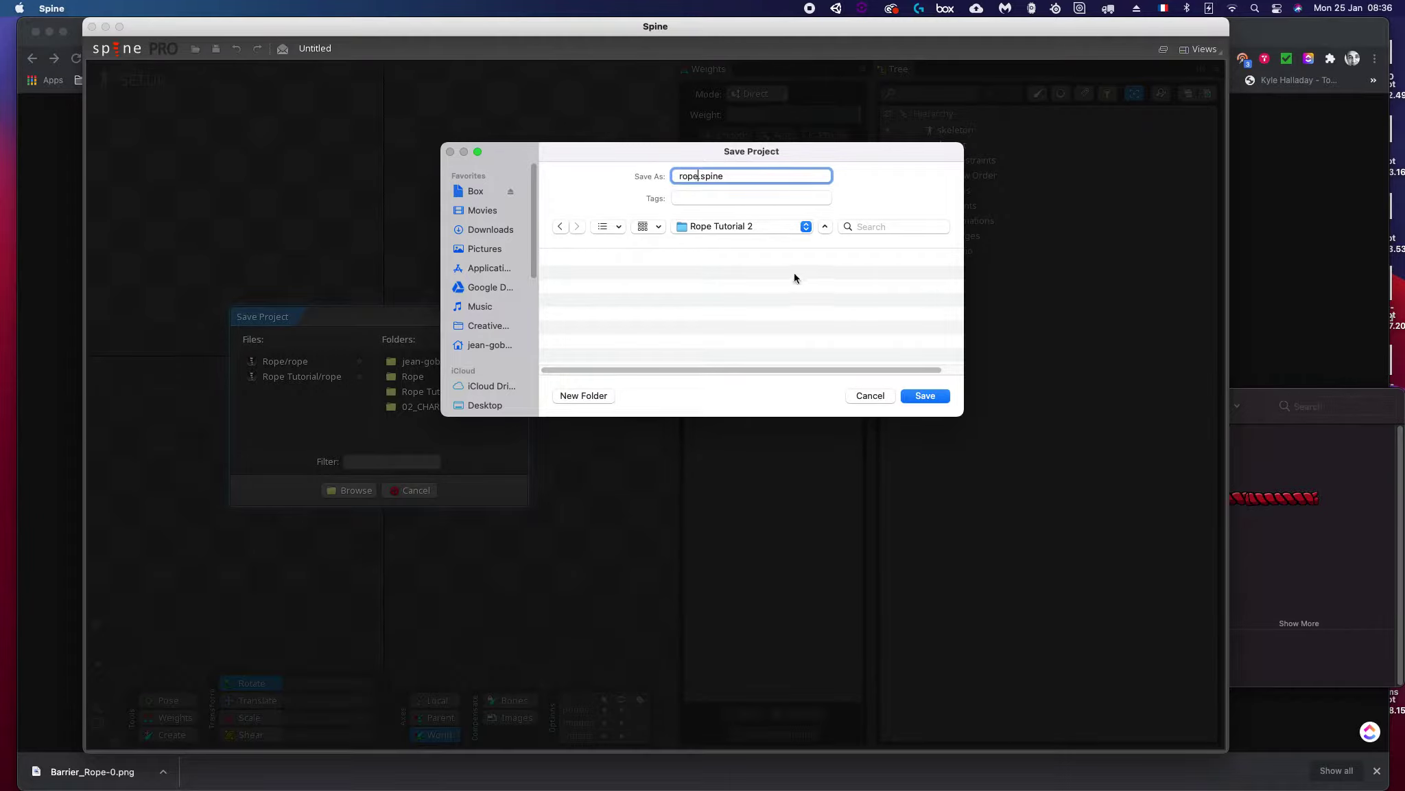
{"action": "left_click", "coordinate": [933, 396]}
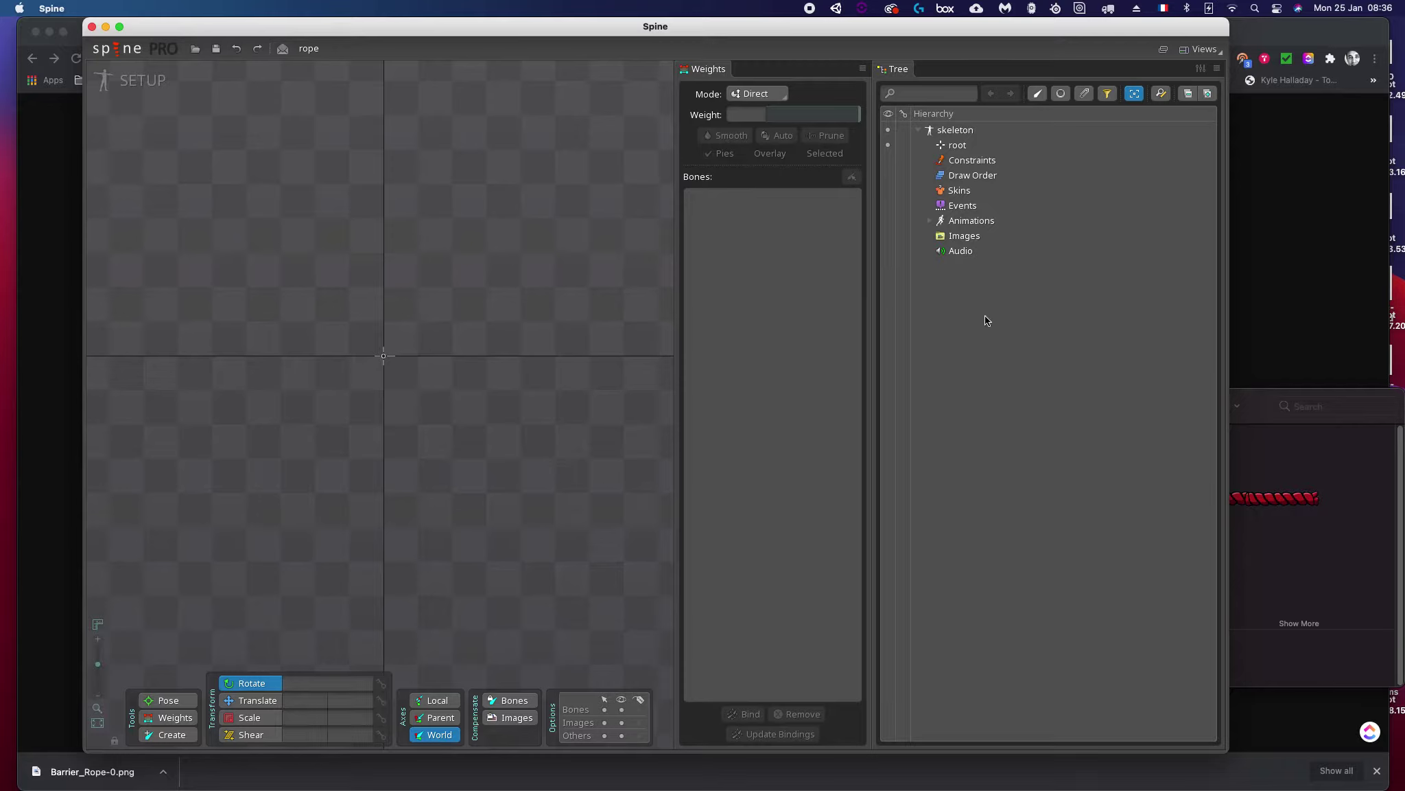
Step: Browse for the image files path and create a new folder named Images
{"action": "left_click", "coordinate": [963, 237]}
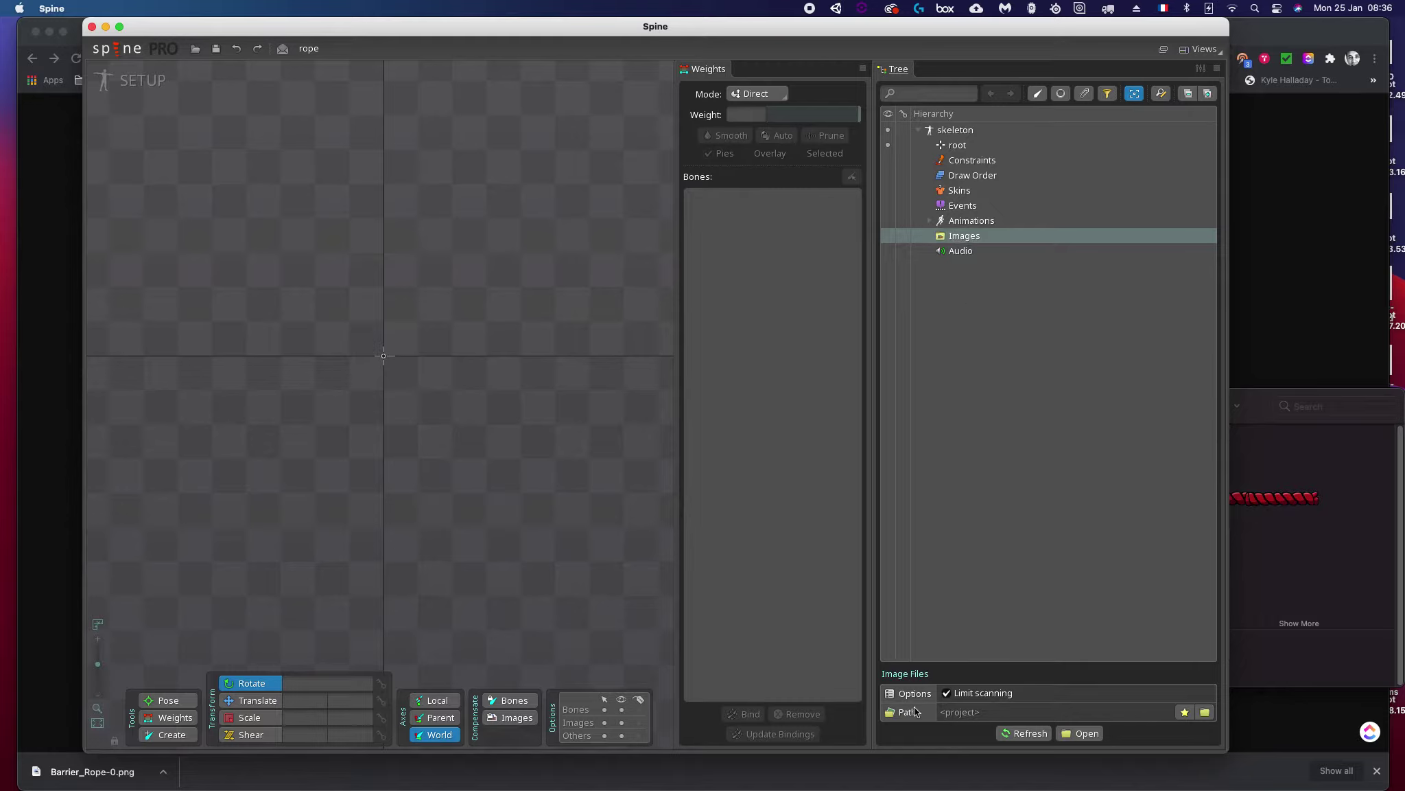
{"action": "left_click", "coordinate": [1208, 714]}
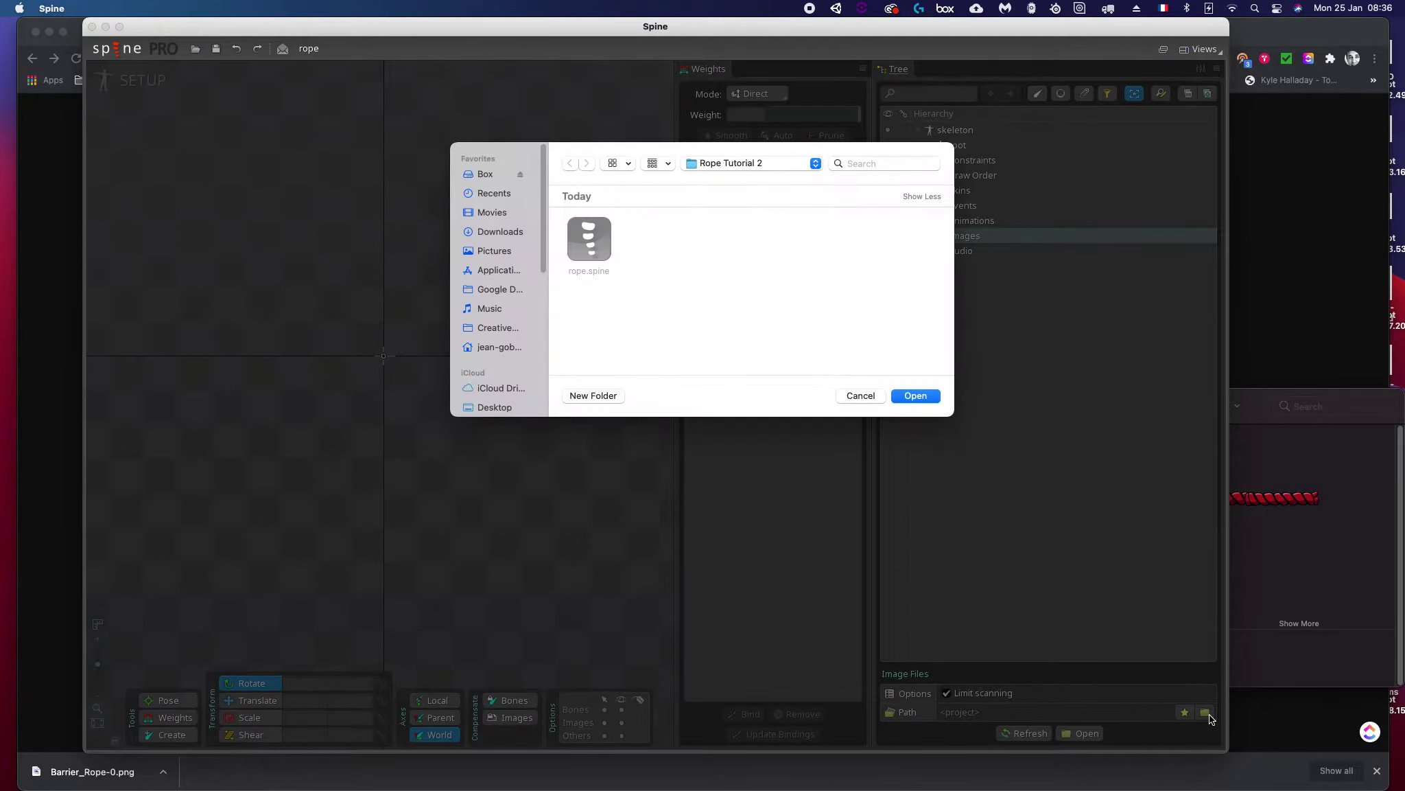
{"action": "left_click", "coordinate": [594, 396]}
{"action": "key", "text": "BackSpace"}
{"action": "type", "text": "s"}
{"action": "key", "text": "Return"}
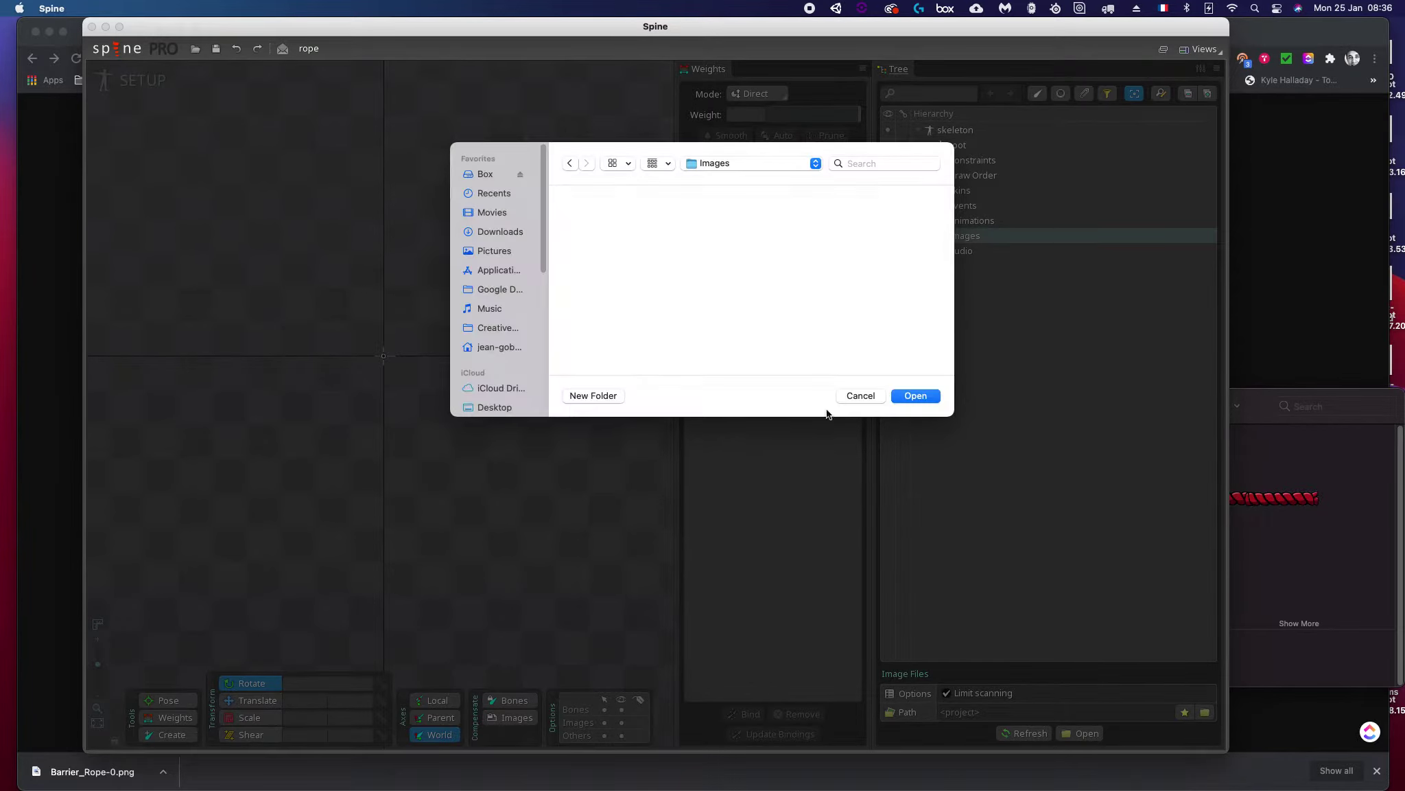
Step: After an abandoned Finder drag of Barrier_Rope-0.png, set the images path to ./Images/
{"action": "key", "text": "super+Tab"}
{"action": "key", "text": "super+Tab"}
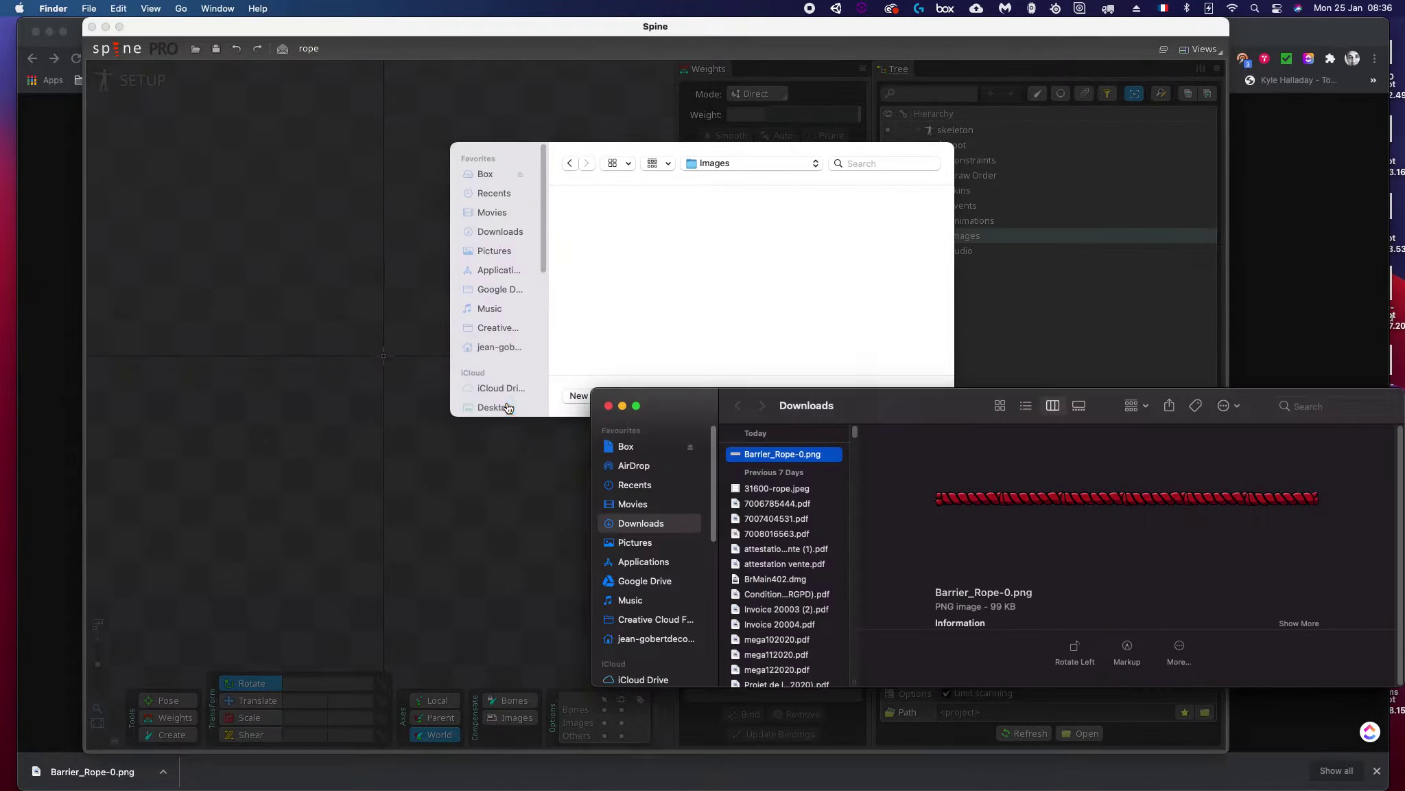
{"action": "left_click_drag", "start_coordinate": [779, 457], "coordinate": [729, 258]}
{"action": "left_click_drag", "start_coordinate": [785, 418], "coordinate": [781, 458]}
{"action": "left_click_drag", "start_coordinate": [758, 458], "coordinate": [665, 620]}
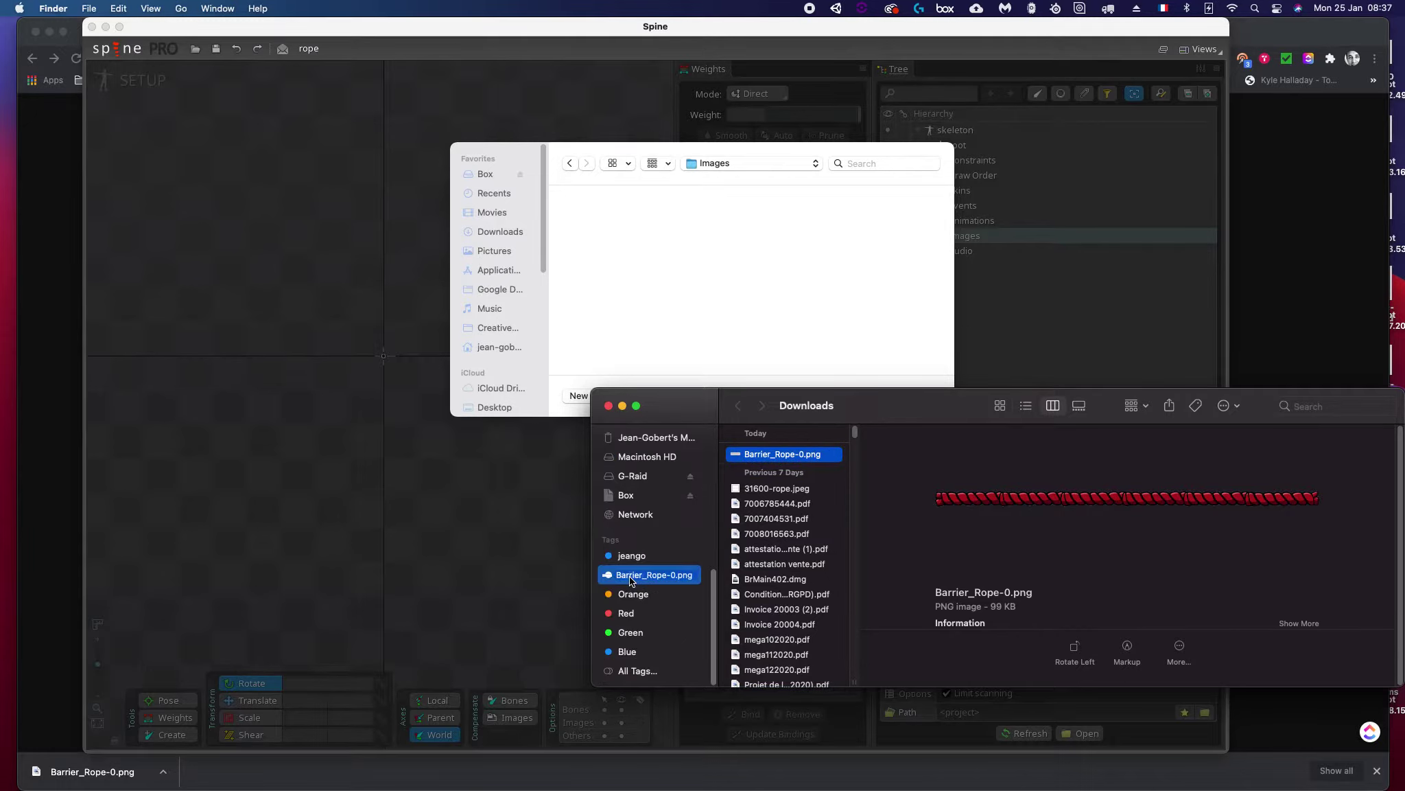
{"action": "left_click_drag", "start_coordinate": [665, 620], "coordinate": [759, 459]}
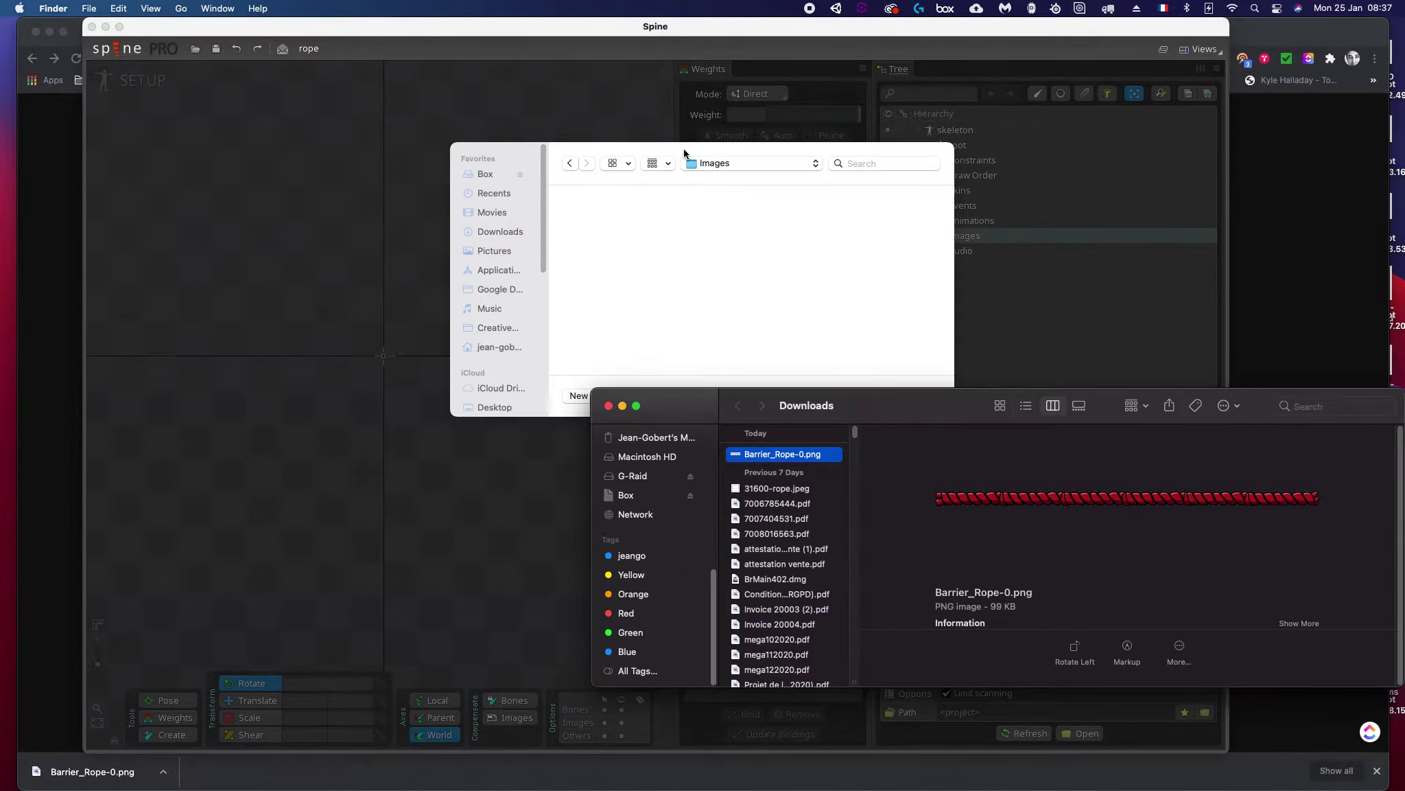
{"action": "left_click", "coordinate": [684, 154]}
{"action": "left_click", "coordinate": [686, 317]}
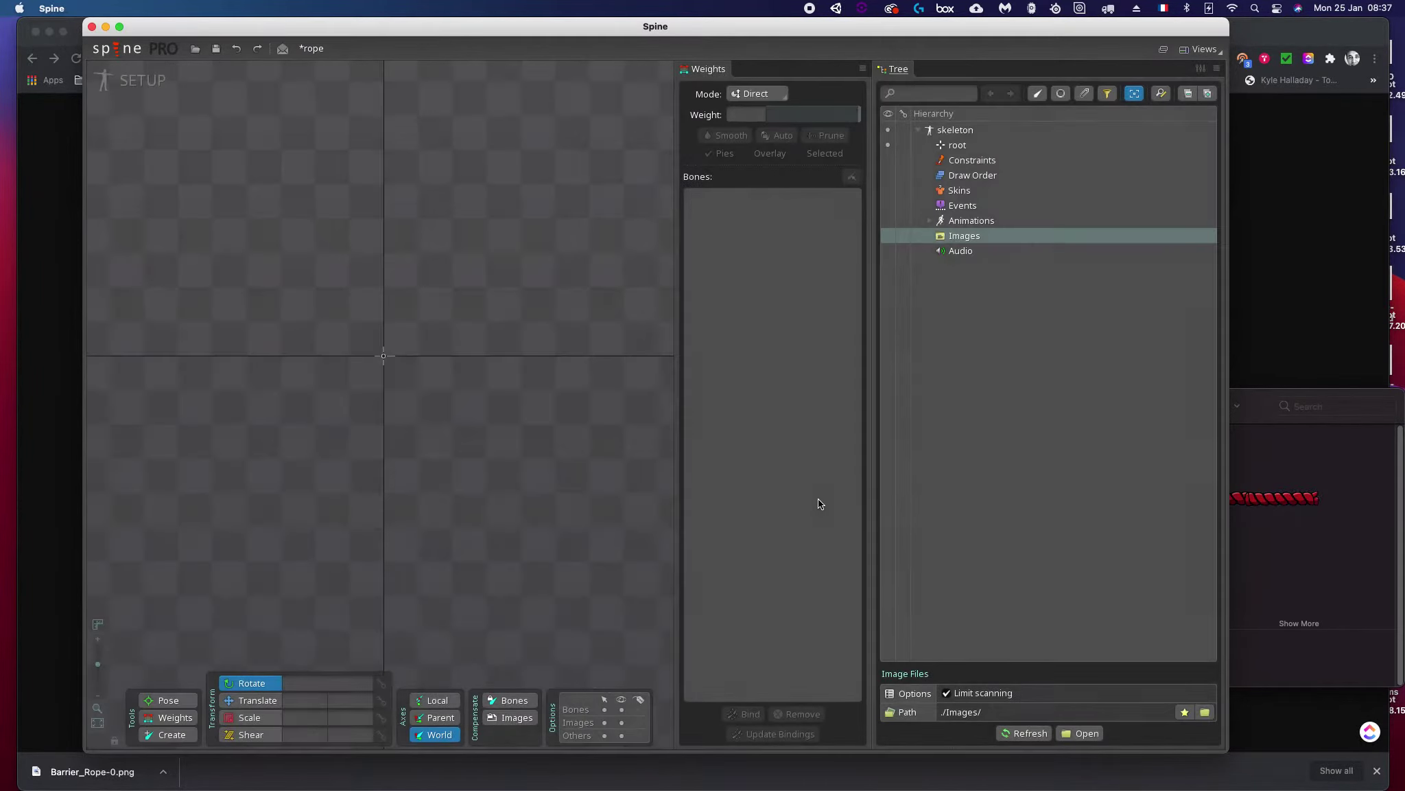
Step: Drag Barrier_Rope-0.png from Downloads via G-Raid > Spine > Rope Tutorial 2 into Images
{"action": "key", "text": "super+Tab"}
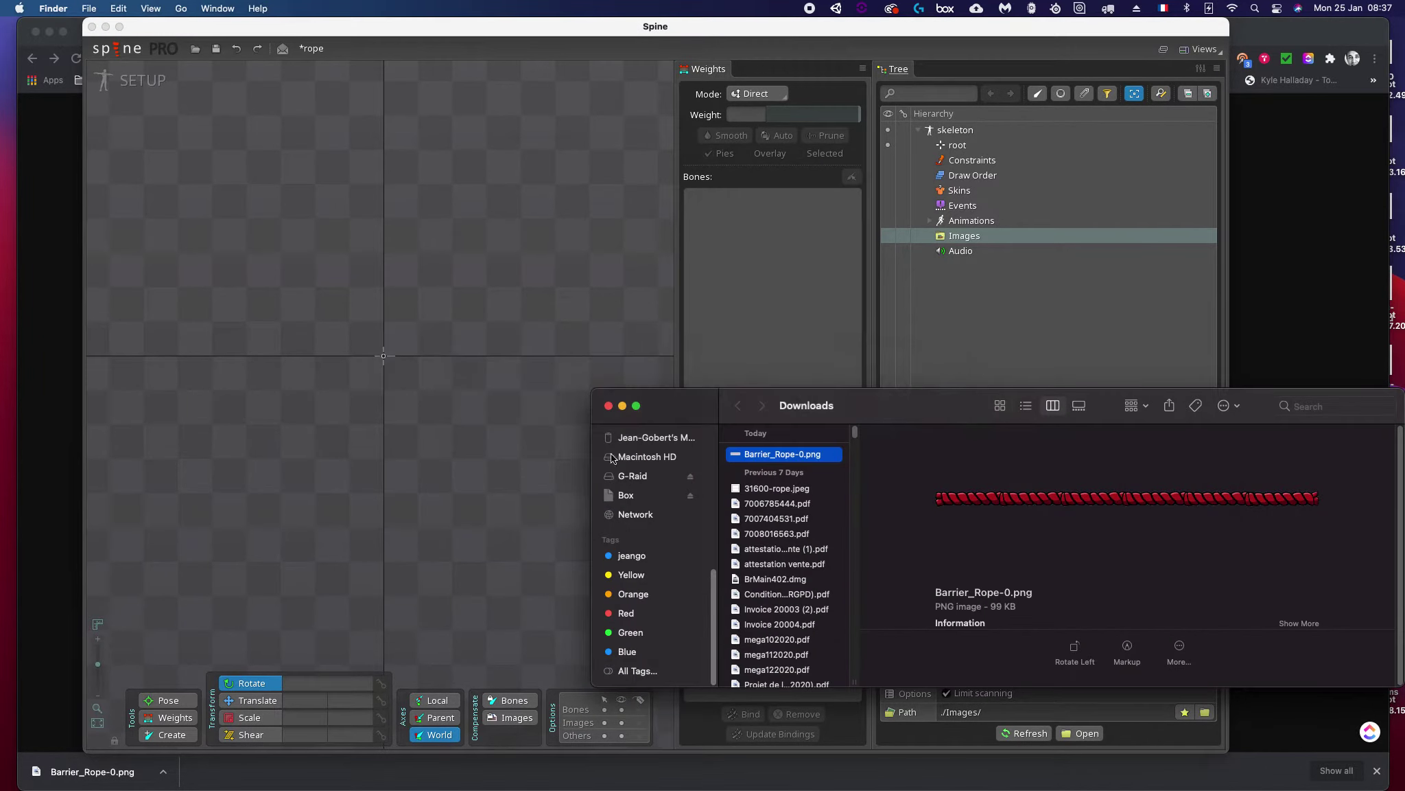
{"action": "left_click_drag", "start_coordinate": [793, 460], "coordinate": [645, 479]}
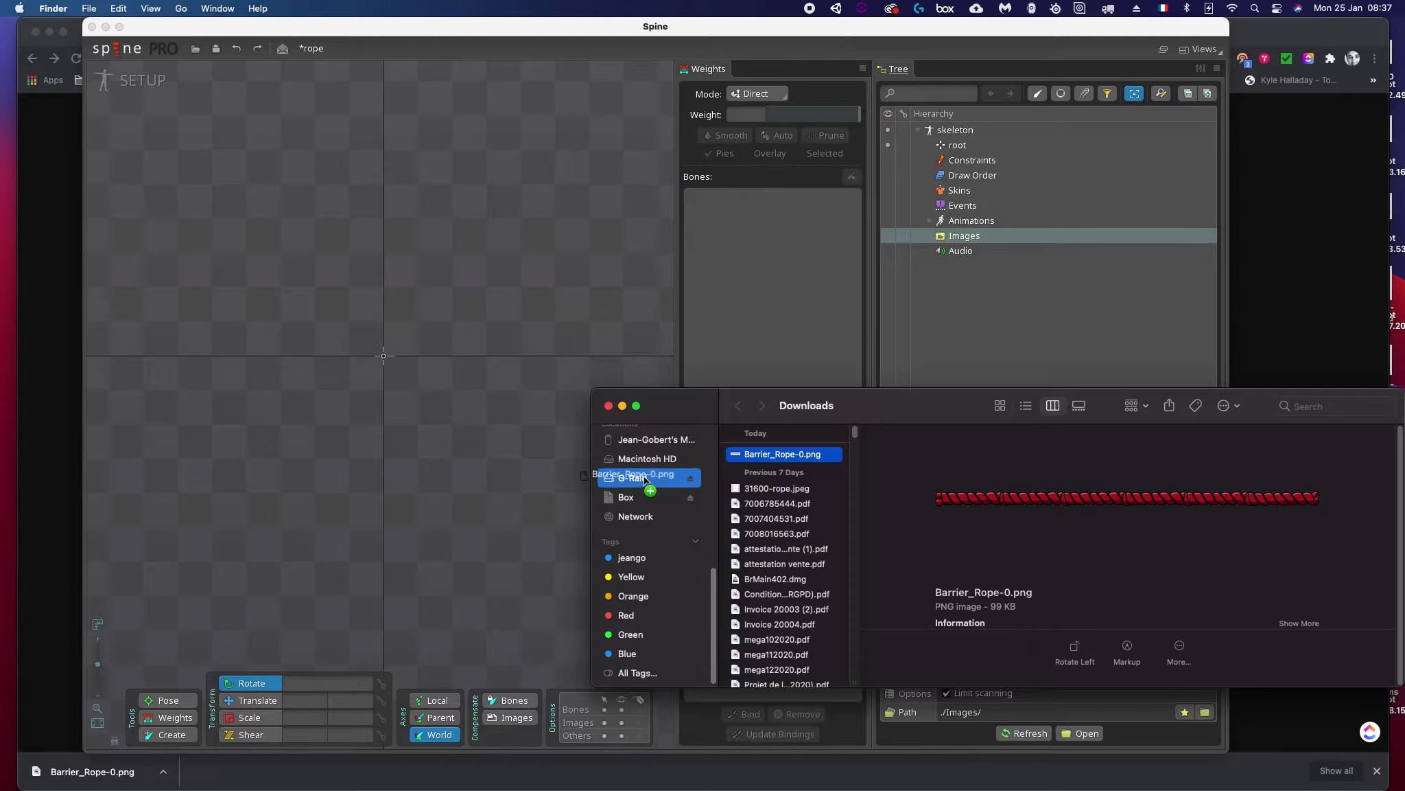
{"action": "mouse_move", "coordinate": [645, 479]}
{"action": "left_mouse_down"}
{"action": "mouse_move", "coordinate": [775, 532]}
{"action": "mouse_move", "coordinate": [766, 543]}
{"action": "left_mouse_up"}
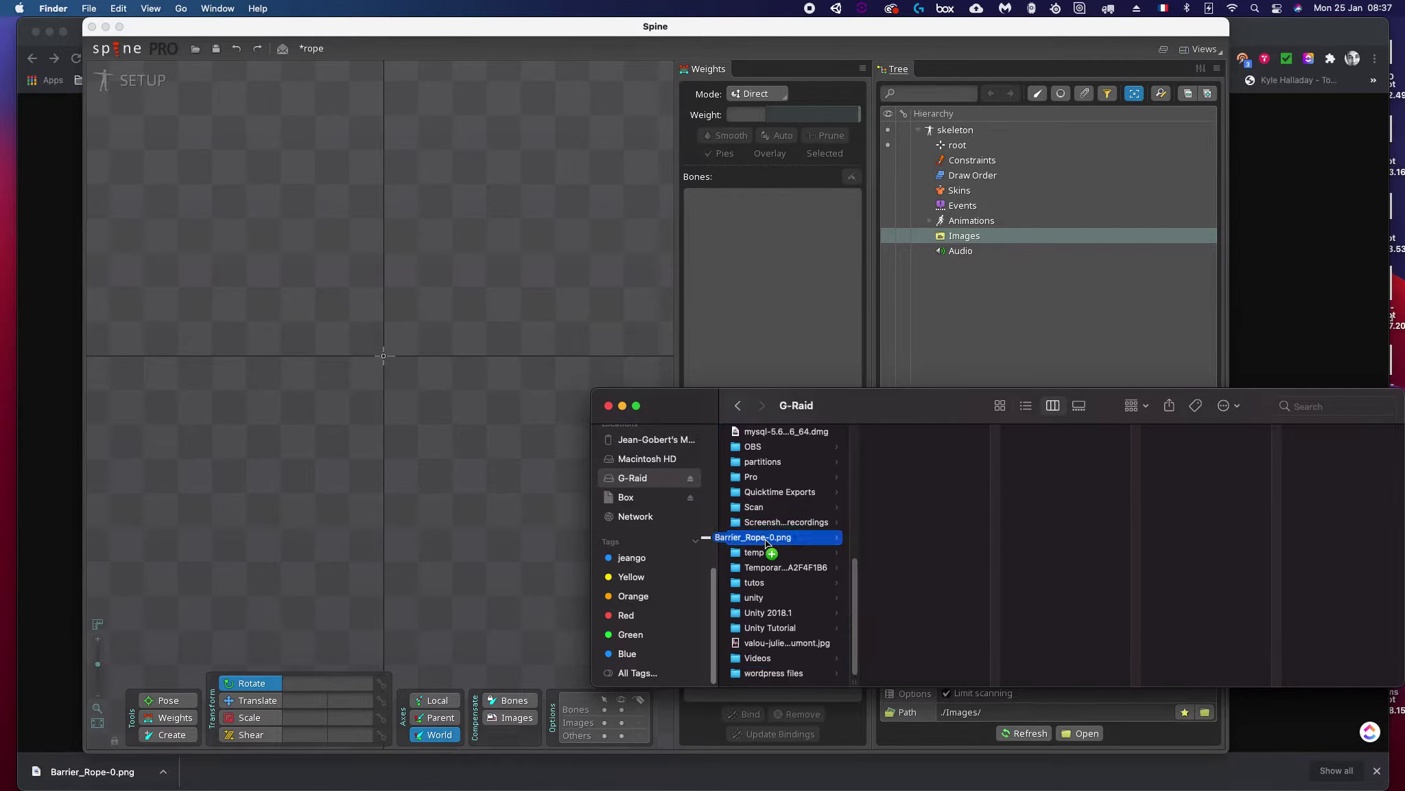
{"action": "left_click_drag", "start_coordinate": [767, 543], "coordinate": [952, 472]}
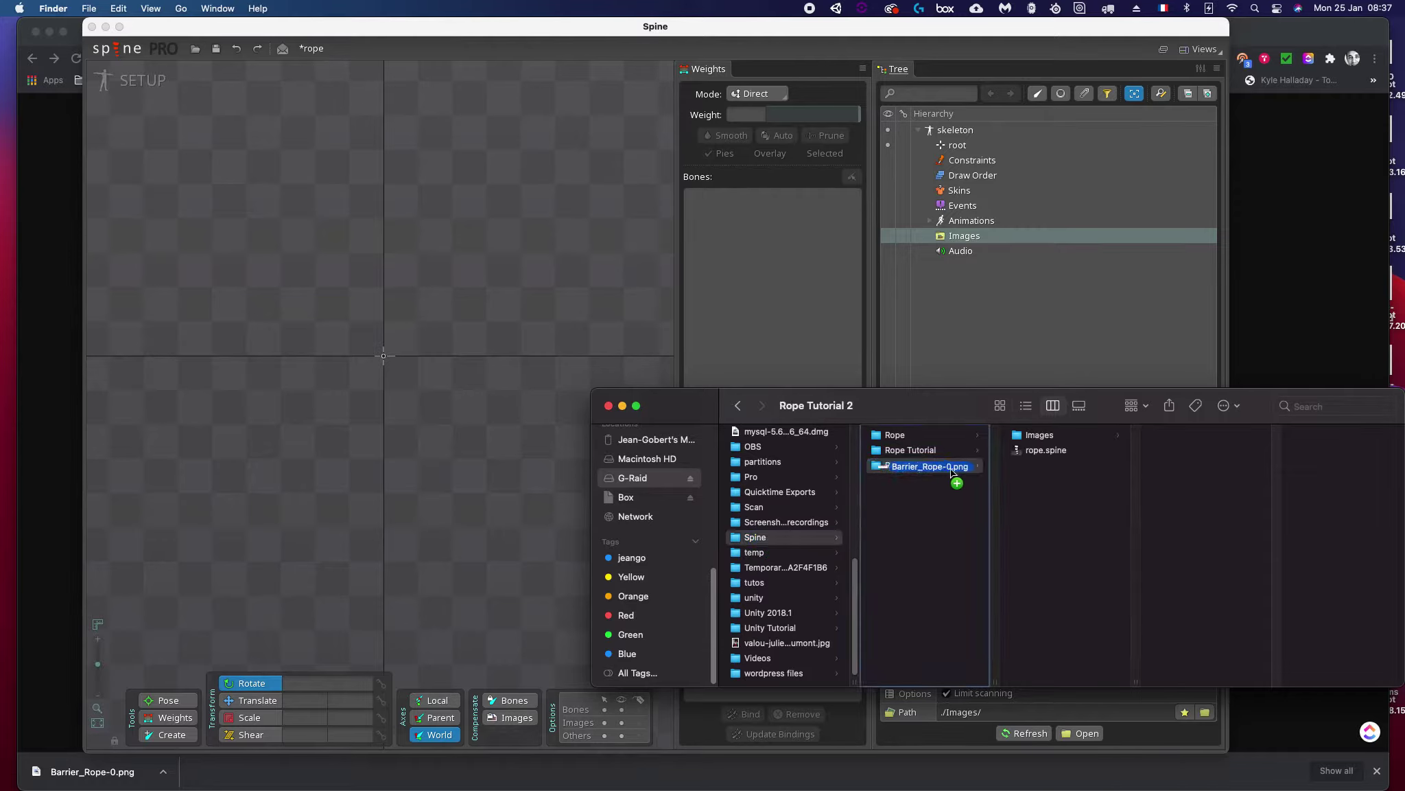
{"action": "left_click_drag", "start_coordinate": [952, 472], "coordinate": [1233, 476]}
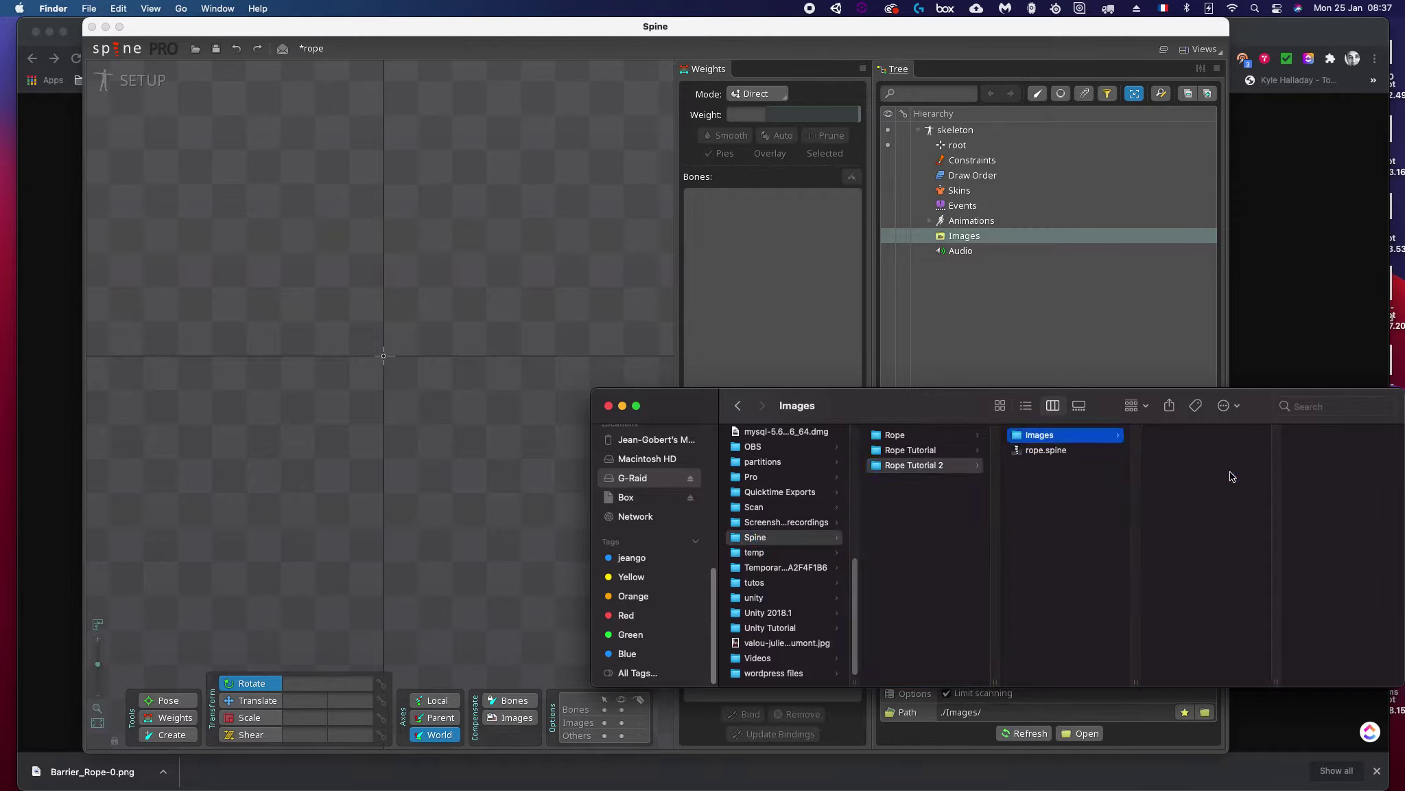
Step: Preview the copied Barrier_Rope-0.png in the Images folder, then return to Spine
{"action": "left_click", "coordinate": [1012, 322]}
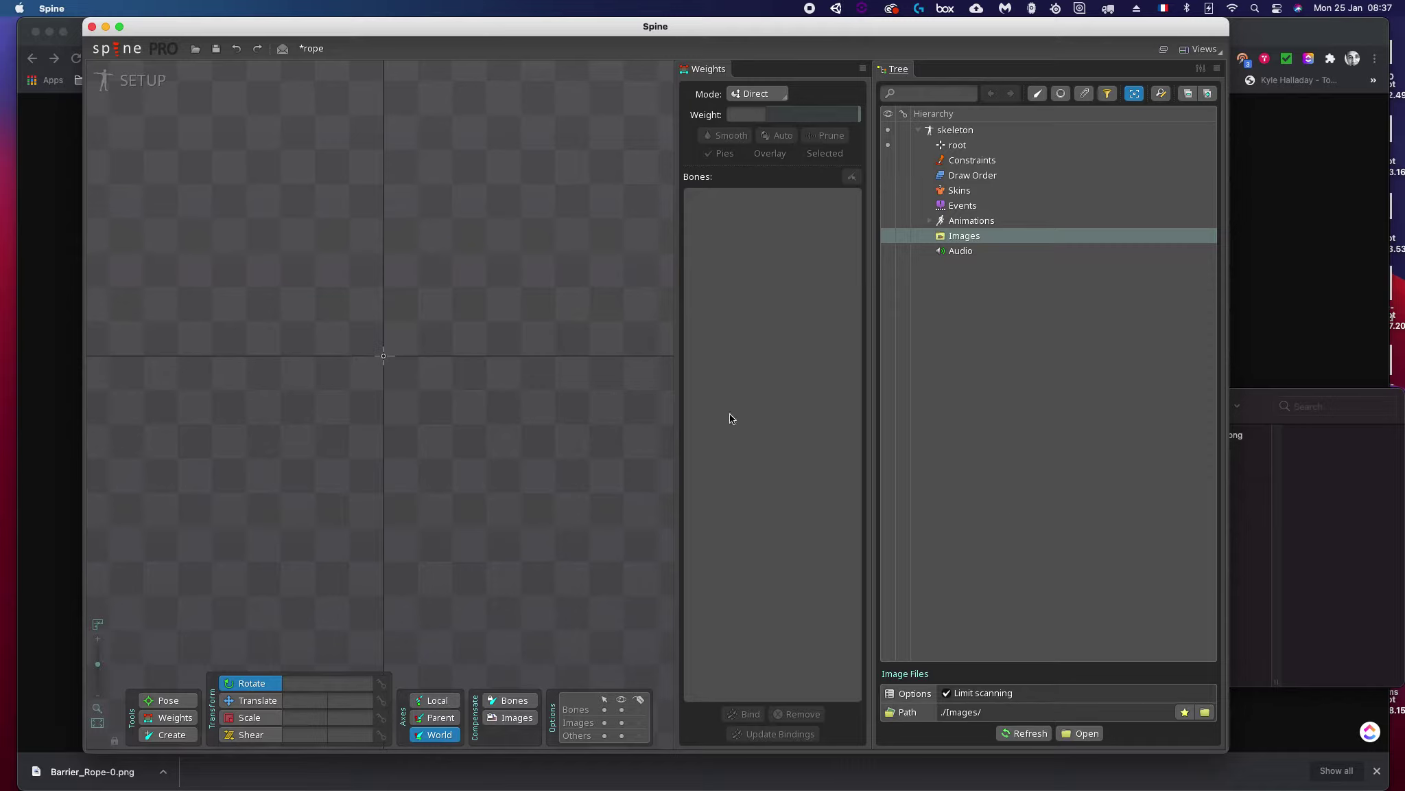
{"action": "key", "text": "super+Tab"}
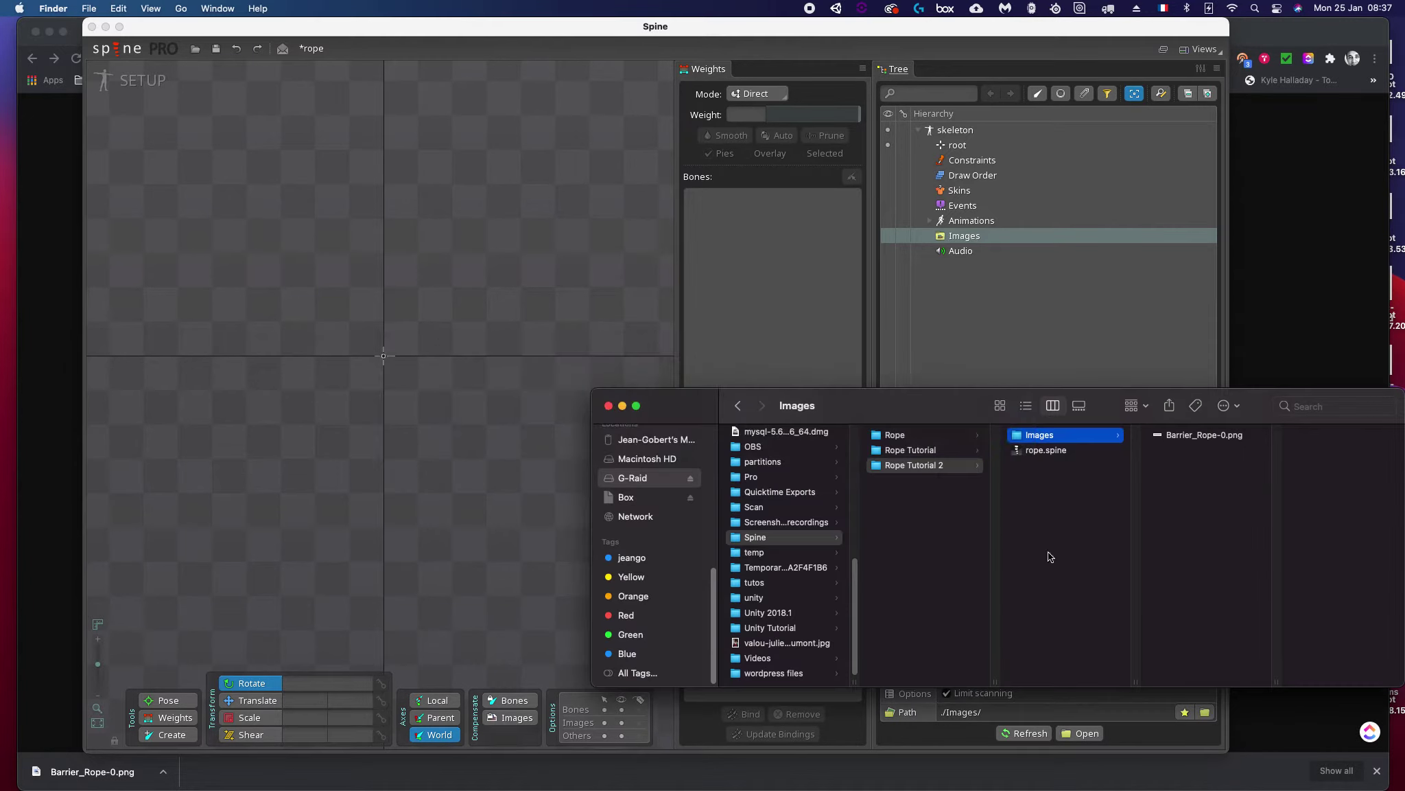
{"action": "left_click", "coordinate": [1188, 437]}
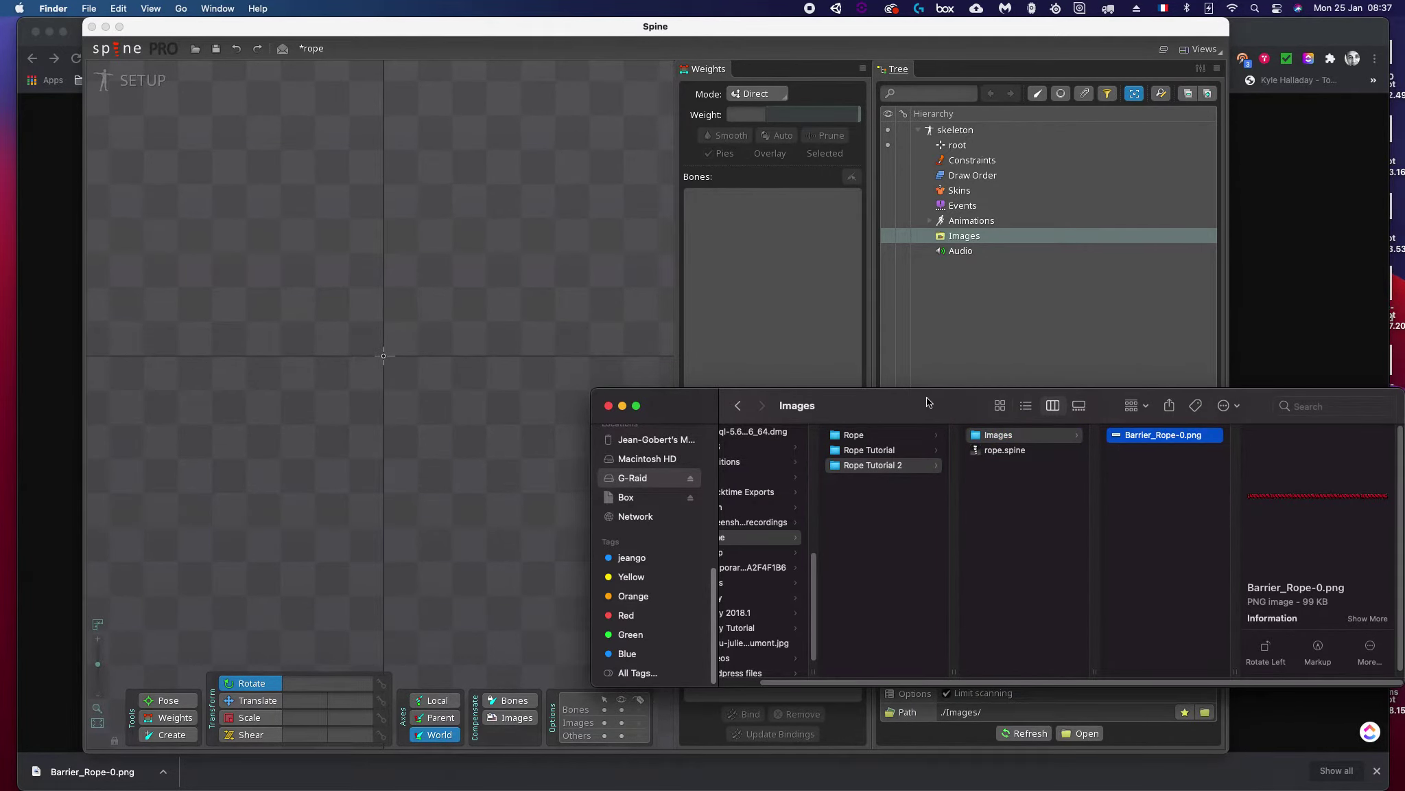
{"action": "left_click_drag", "start_coordinate": [931, 400], "coordinate": [444, 301]}
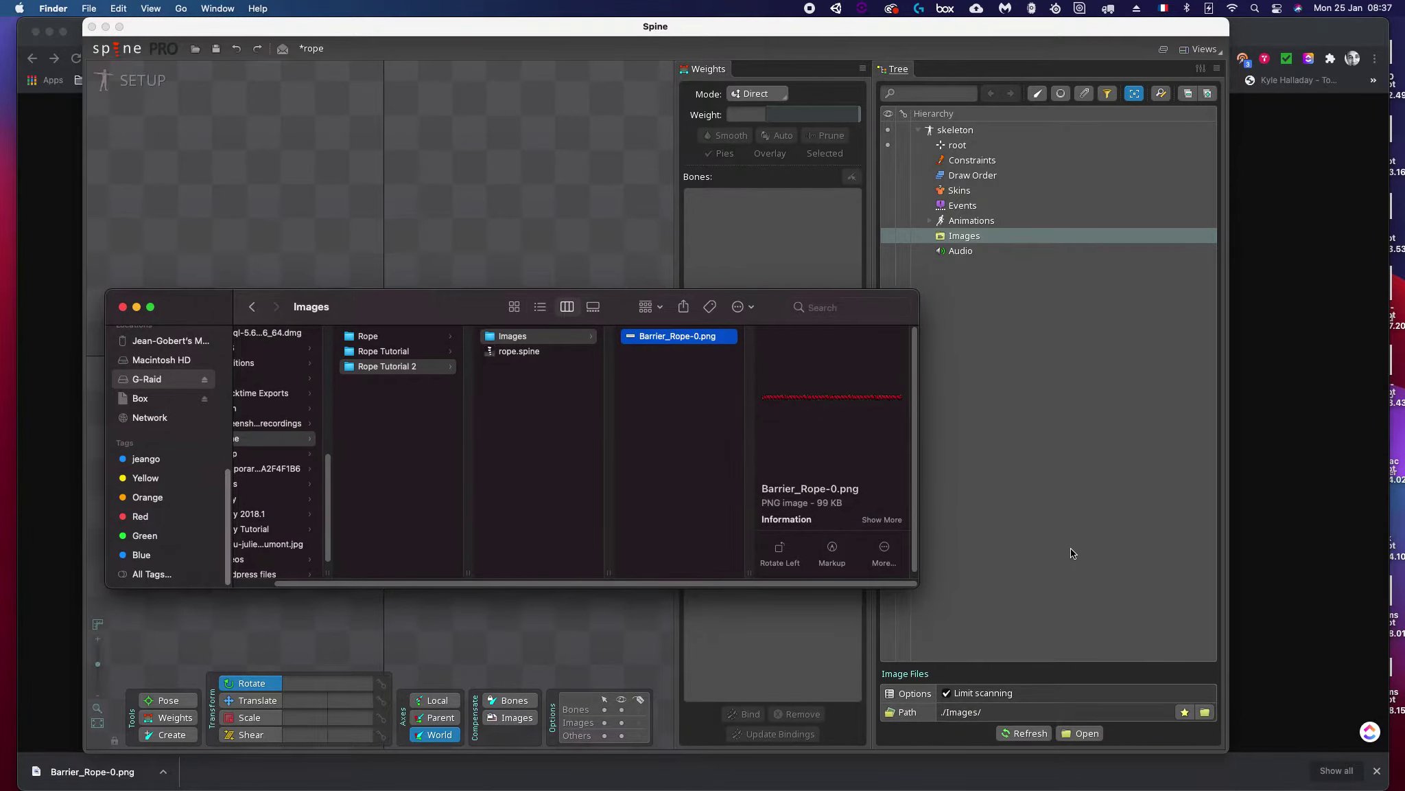
{"action": "left_click", "coordinate": [1070, 548]}
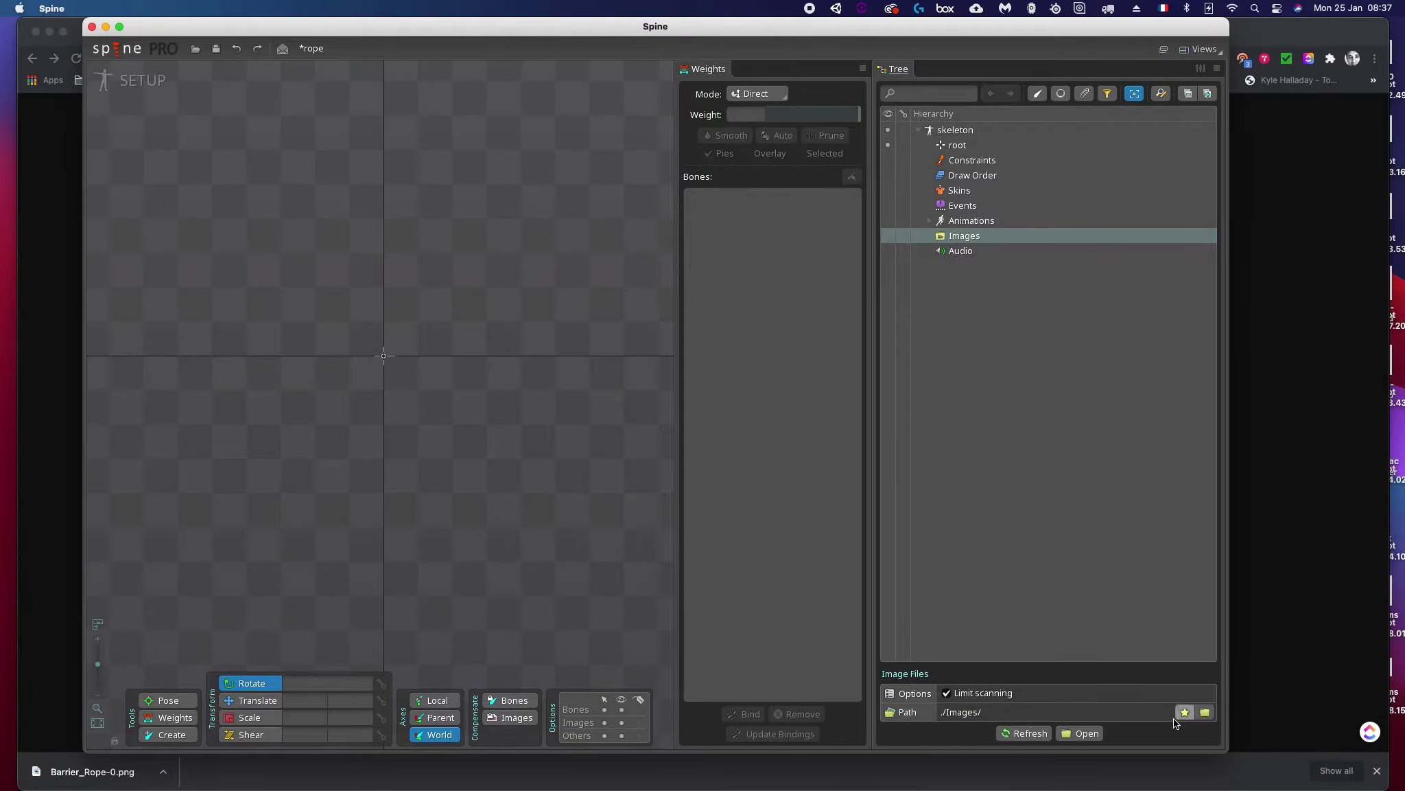
Step: Reload the ./Images/ folder so Barrier_Rope-0 appears, then select it in the tree
{"action": "left_click", "coordinate": [1205, 712]}
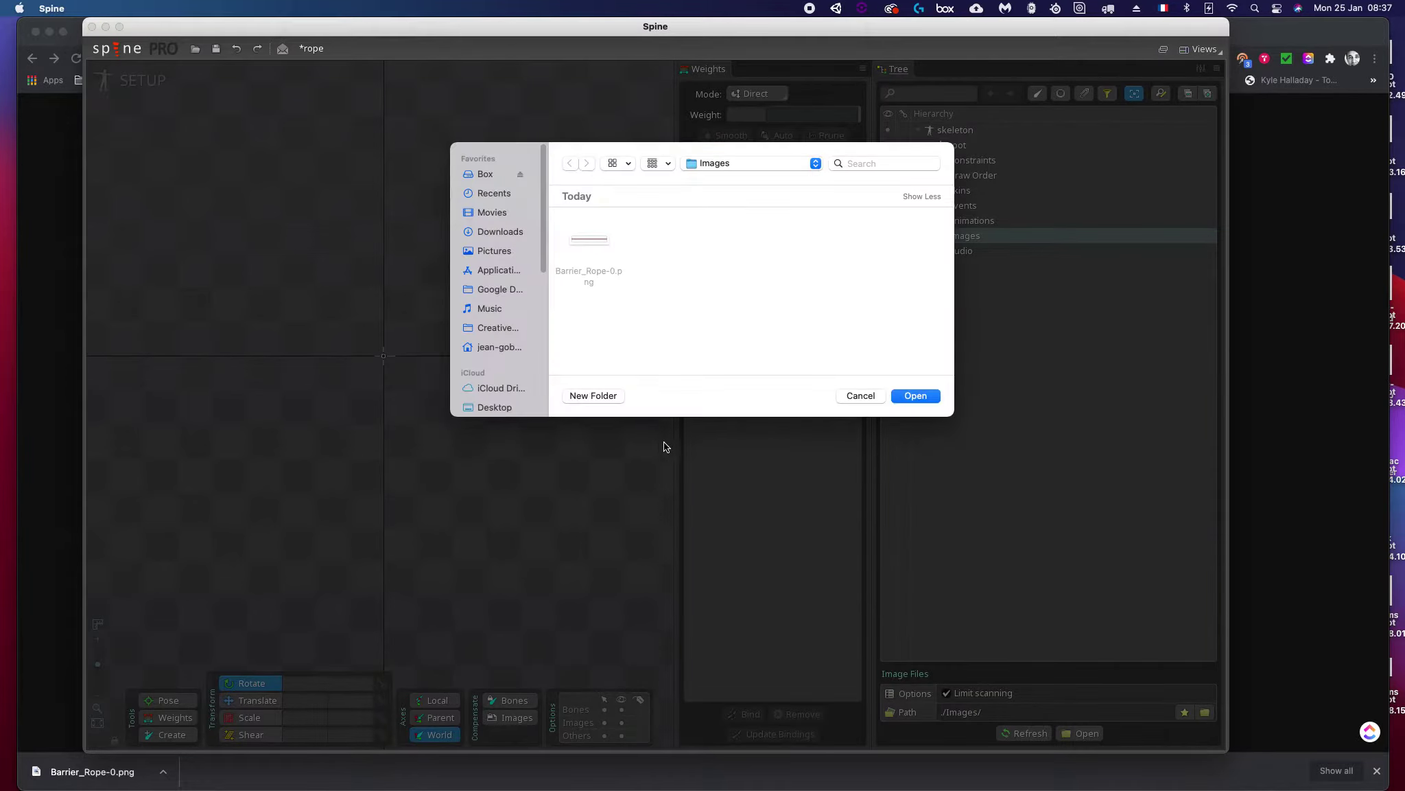
{"action": "left_click", "coordinate": [920, 397]}
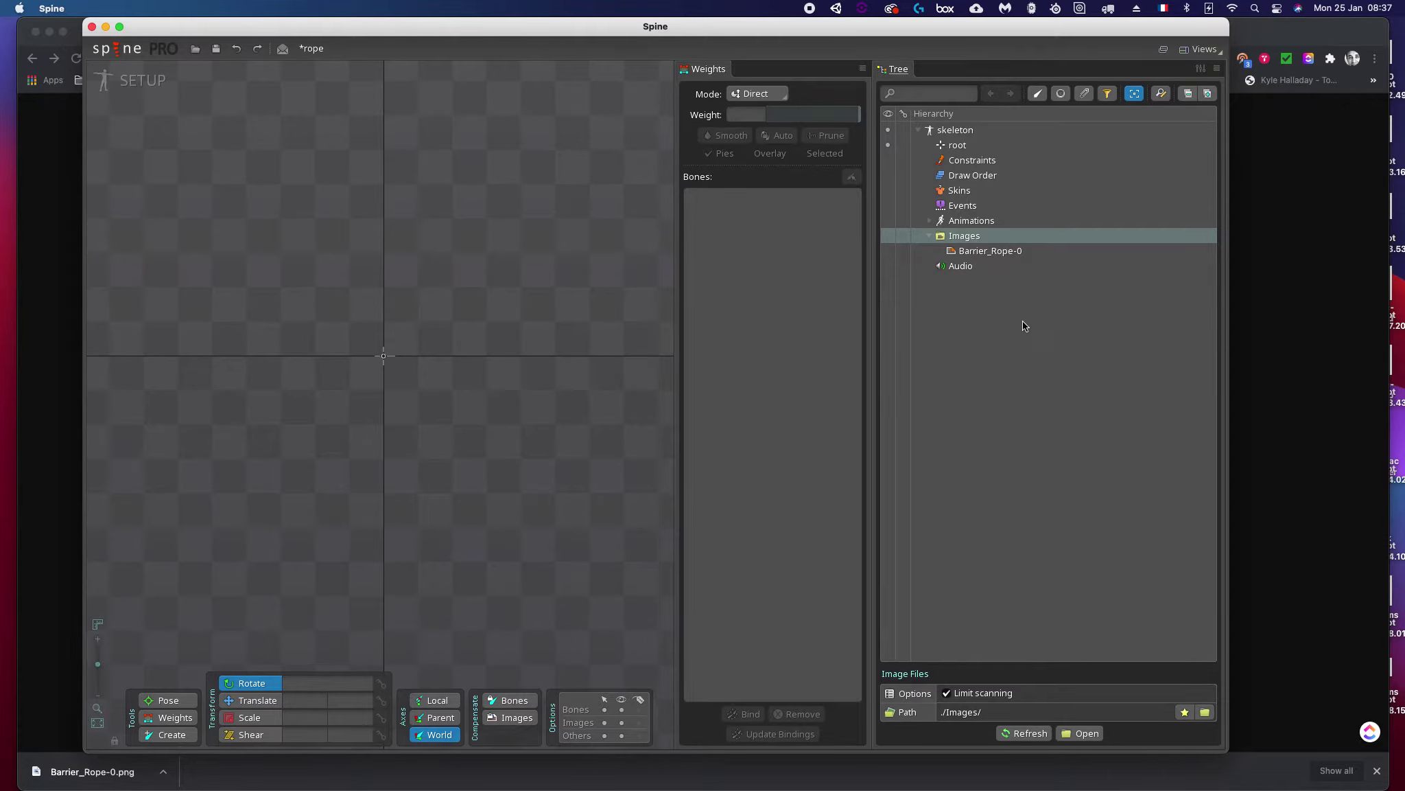
{"action": "right_click_drag", "start_coordinate": [588, 374], "coordinate": [481, 358]}
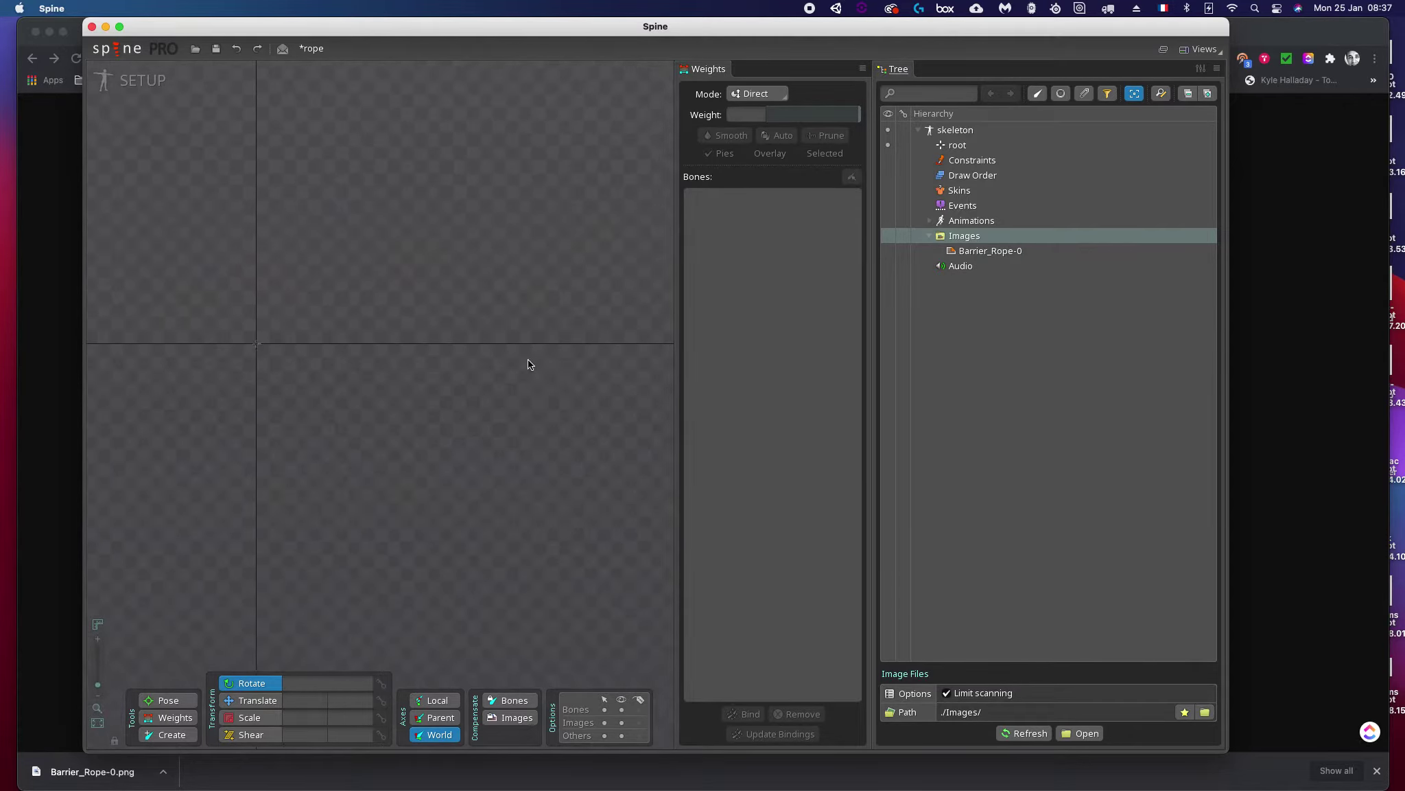
{"action": "left_click_drag", "start_coordinate": [482, 358], "coordinate": [589, 367]}
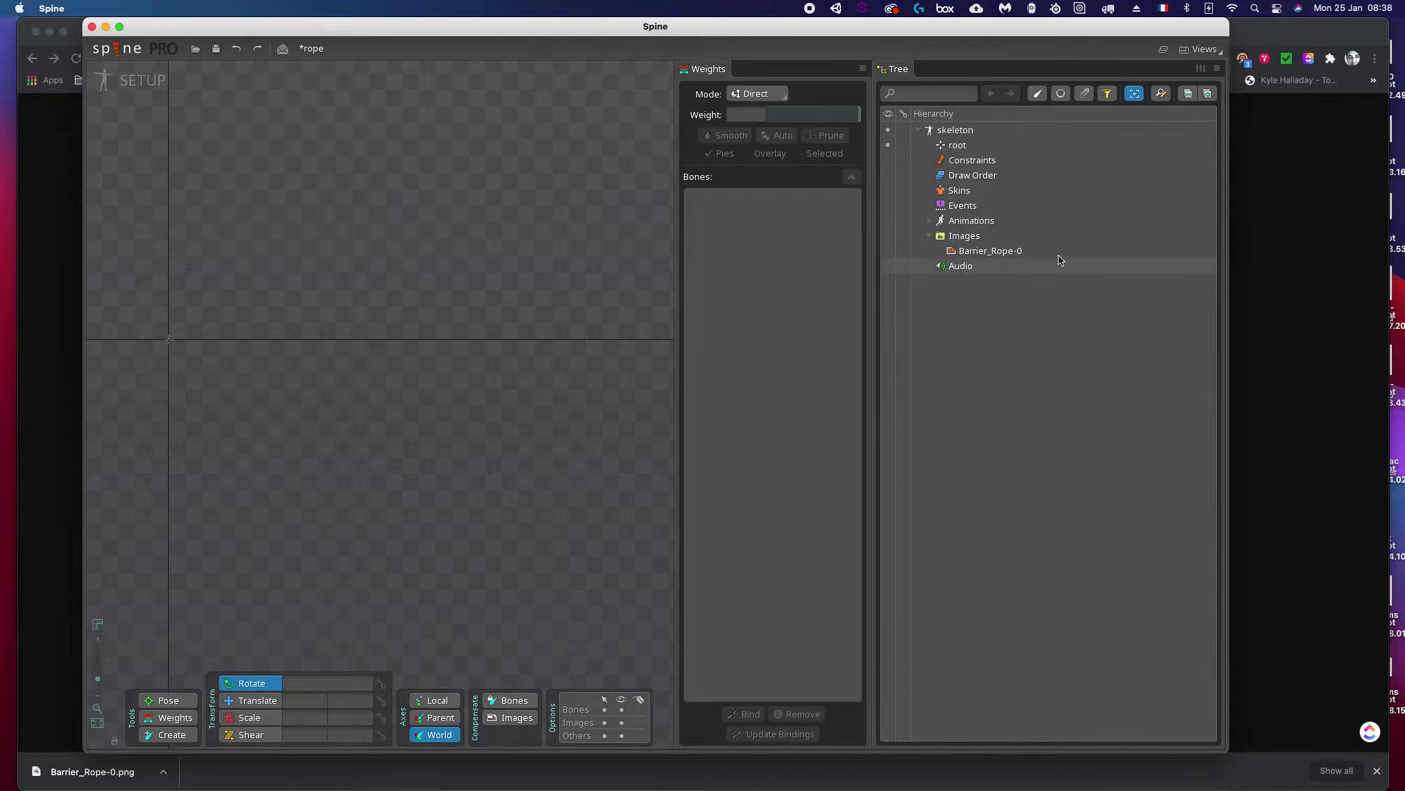
{"action": "right_click_drag", "start_coordinate": [382, 327], "coordinate": [417, 336]}
{"action": "left_click_drag", "start_coordinate": [398, 334], "coordinate": [542, 341]}
{"action": "right_click_drag", "start_coordinate": [394, 339], "coordinate": [228, 348]}
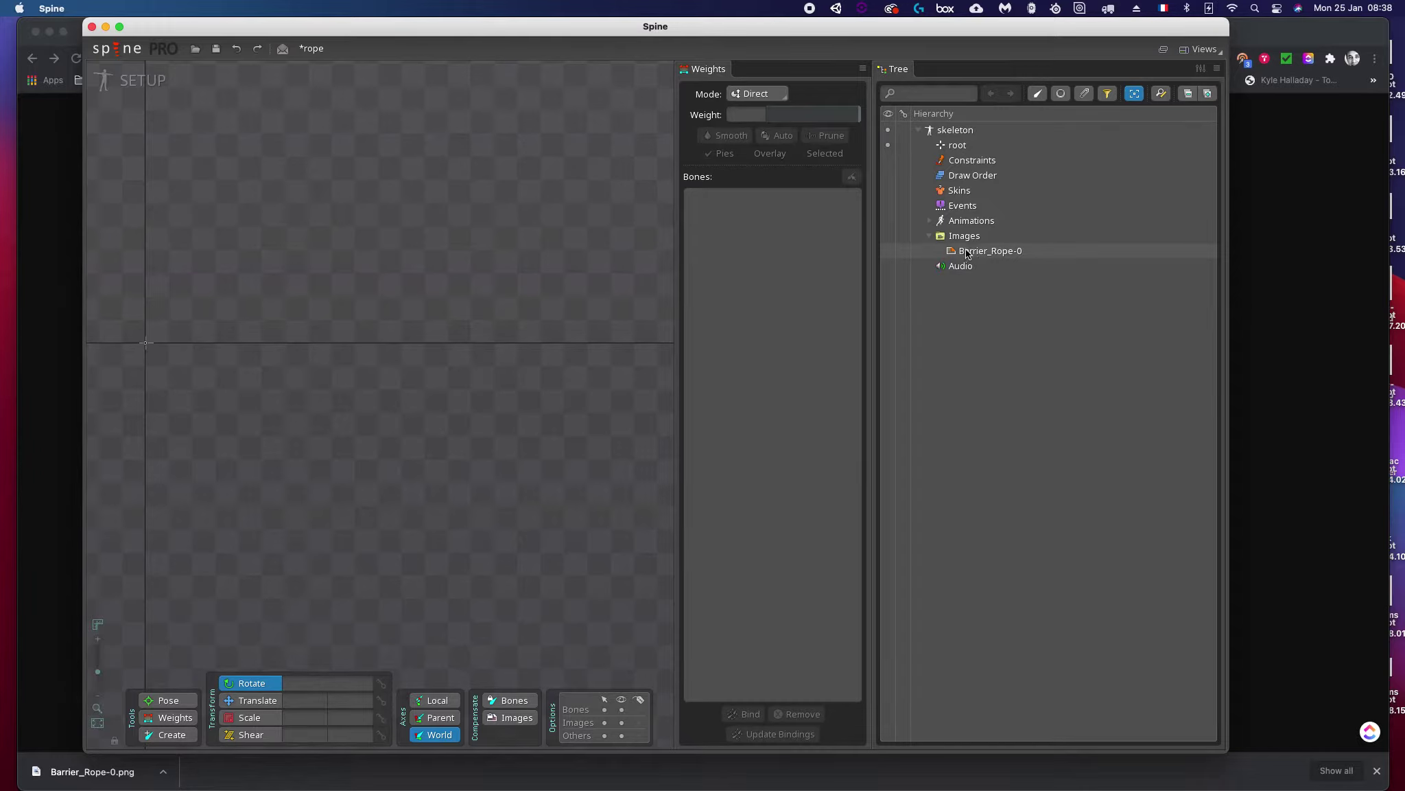
{"action": "left_click", "coordinate": [986, 251]}
Step: Drag Barrier_Rope-0 onto the canvas origin under root, then toggle the tree's bones-only filter
{"action": "left_click_drag", "start_coordinate": [986, 318], "coordinate": [406, 346]}
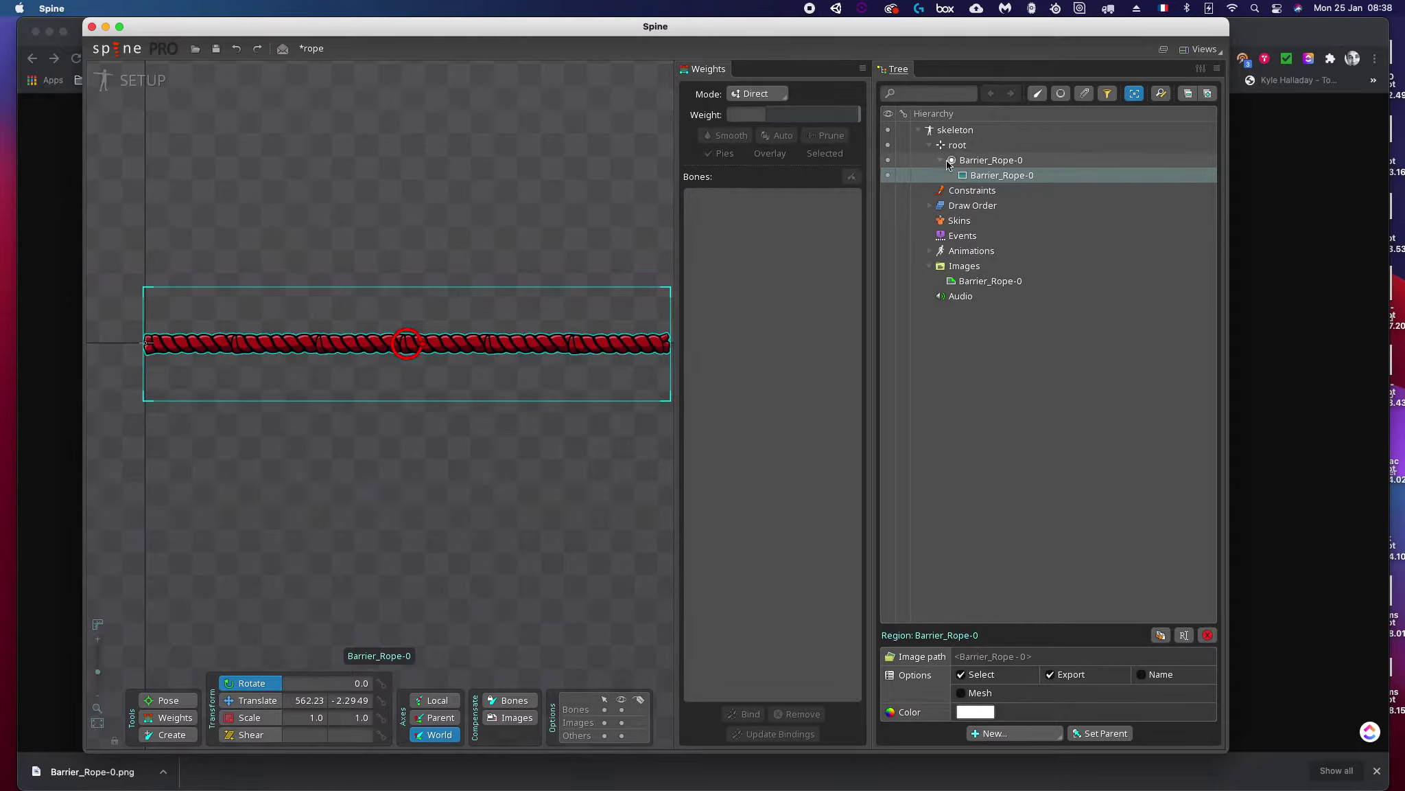
{"action": "mouse_move", "coordinate": [989, 180]}
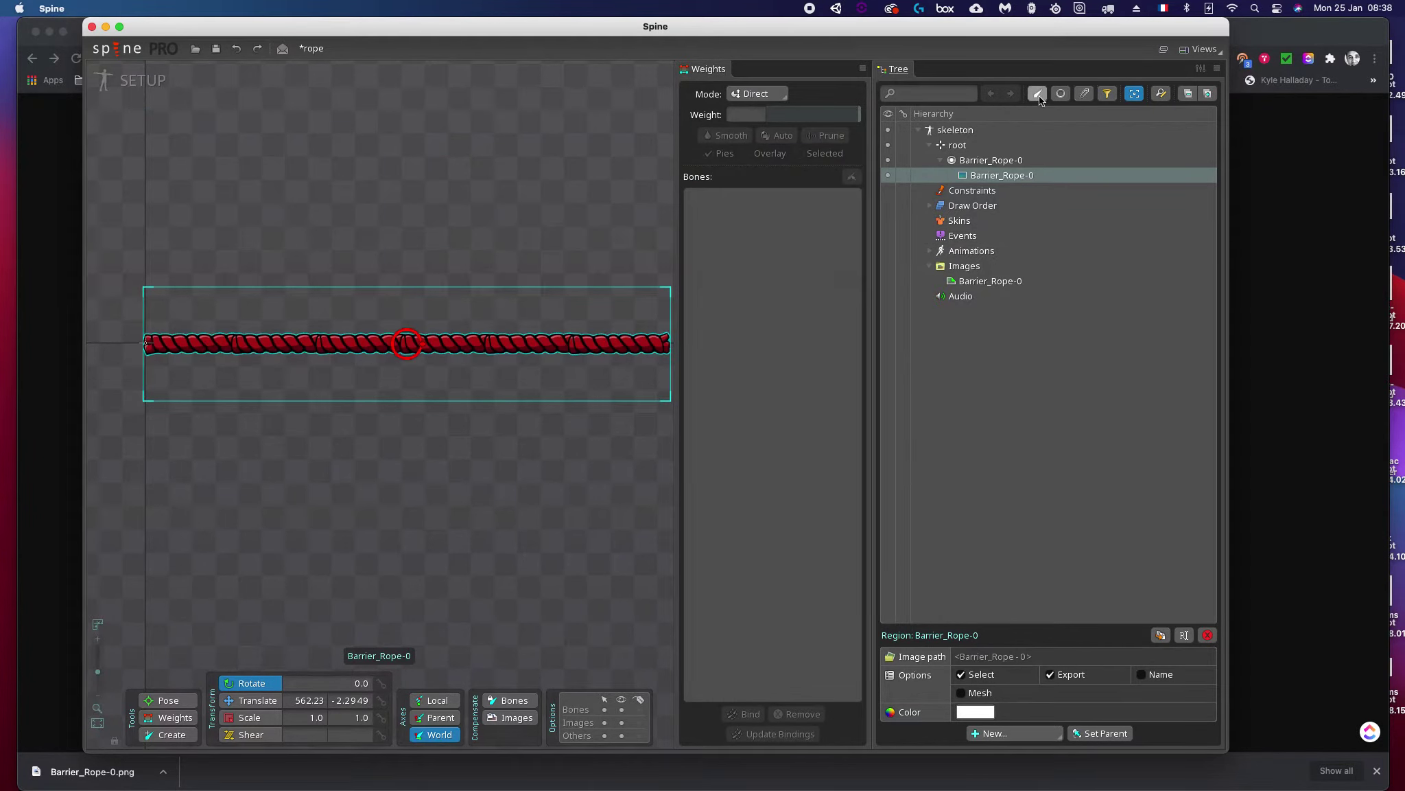
{"action": "left_click", "coordinate": [1063, 96]}
{"action": "left_click", "coordinate": [1063, 95]}
{"action": "left_click", "coordinate": [1063, 95]}
{"action": "left_click", "coordinate": [1063, 95]}
{"action": "left_click", "coordinate": [1039, 96]}
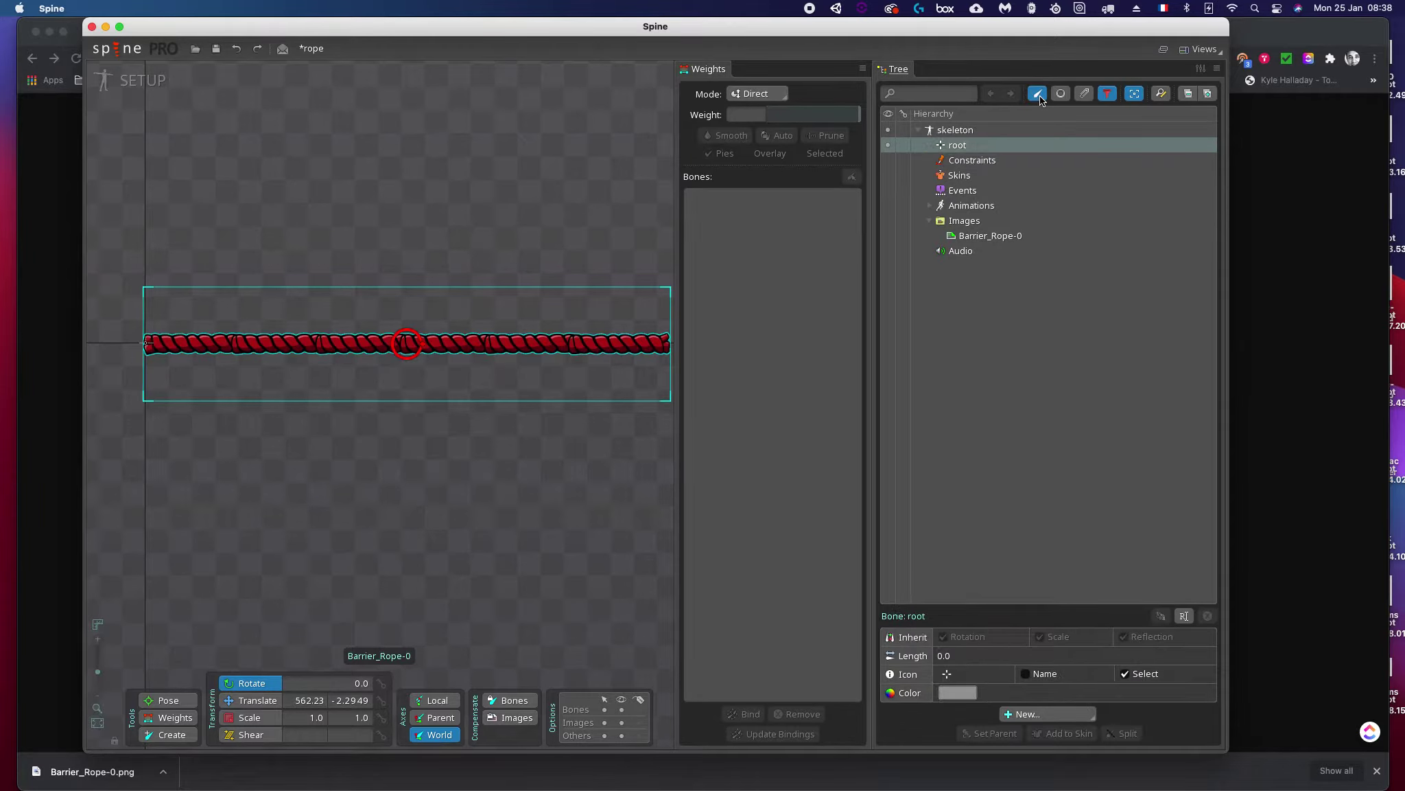
{"action": "left_click", "coordinate": [1058, 98]}
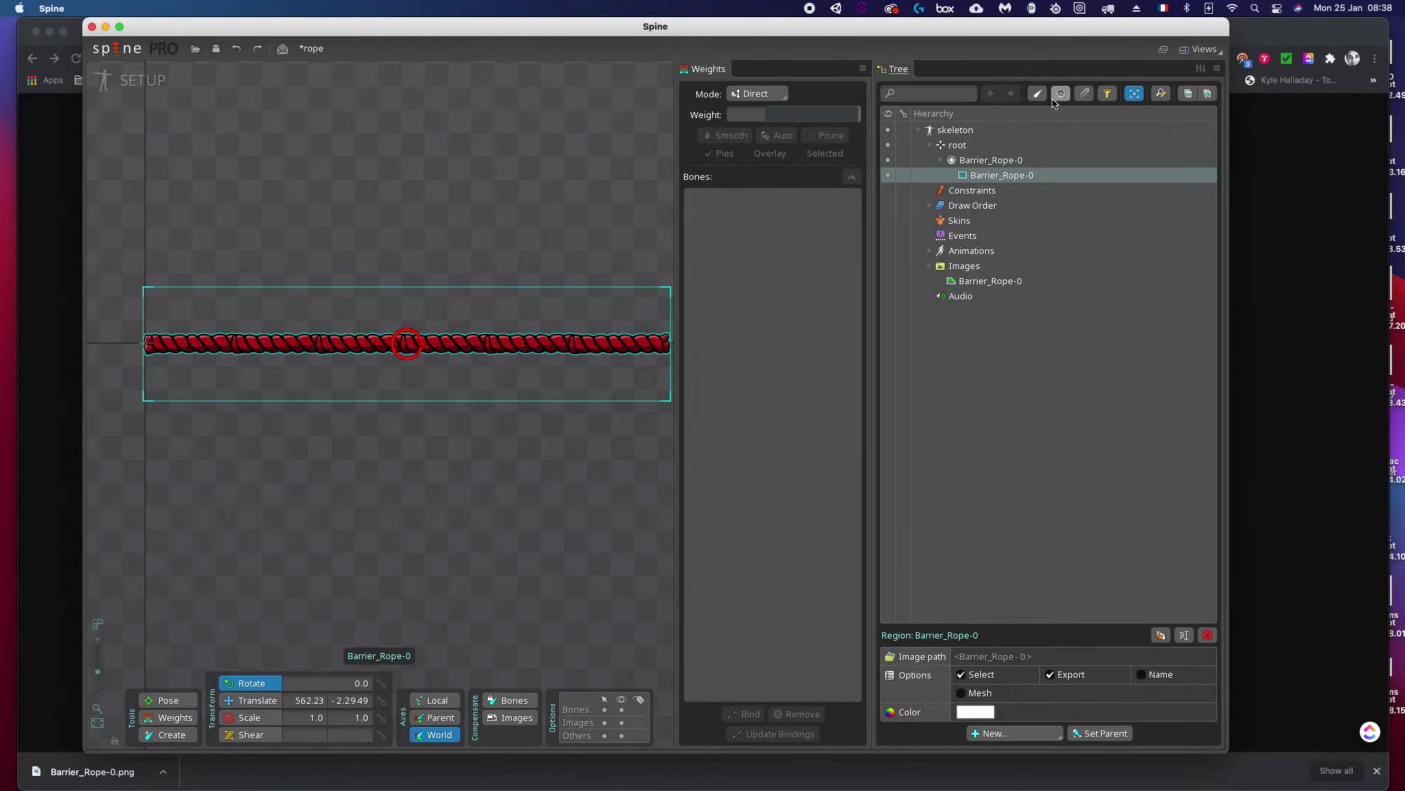
{"action": "scroll", "coordinate": [308, 619], "scroll_direction": "down", "scroll_amount": 1}
{"action": "scroll", "coordinate": [287, 527], "scroll_direction": "down", "scroll_amount": 2}
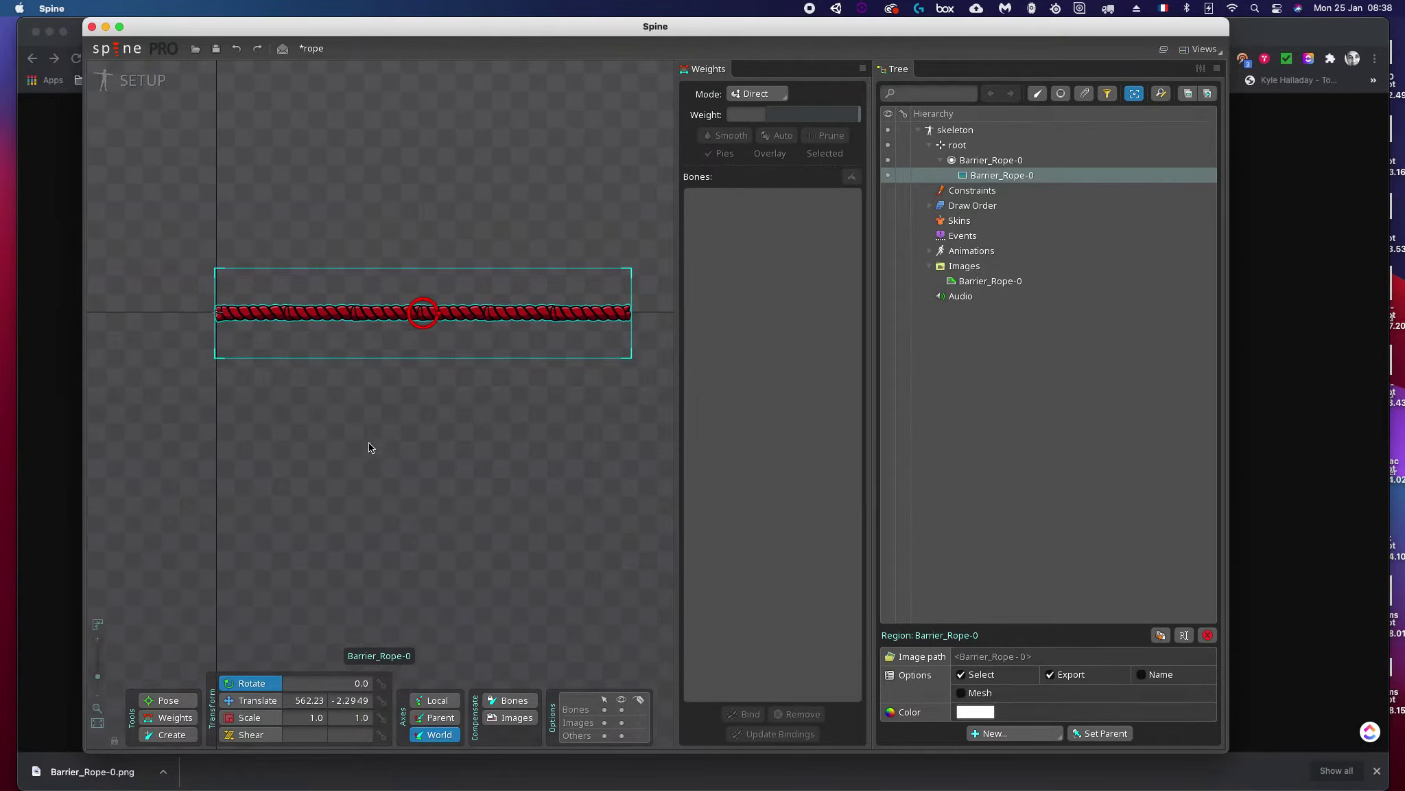
{"action": "scroll", "coordinate": [467, 316], "scroll_direction": "up", "scroll_amount": 2}
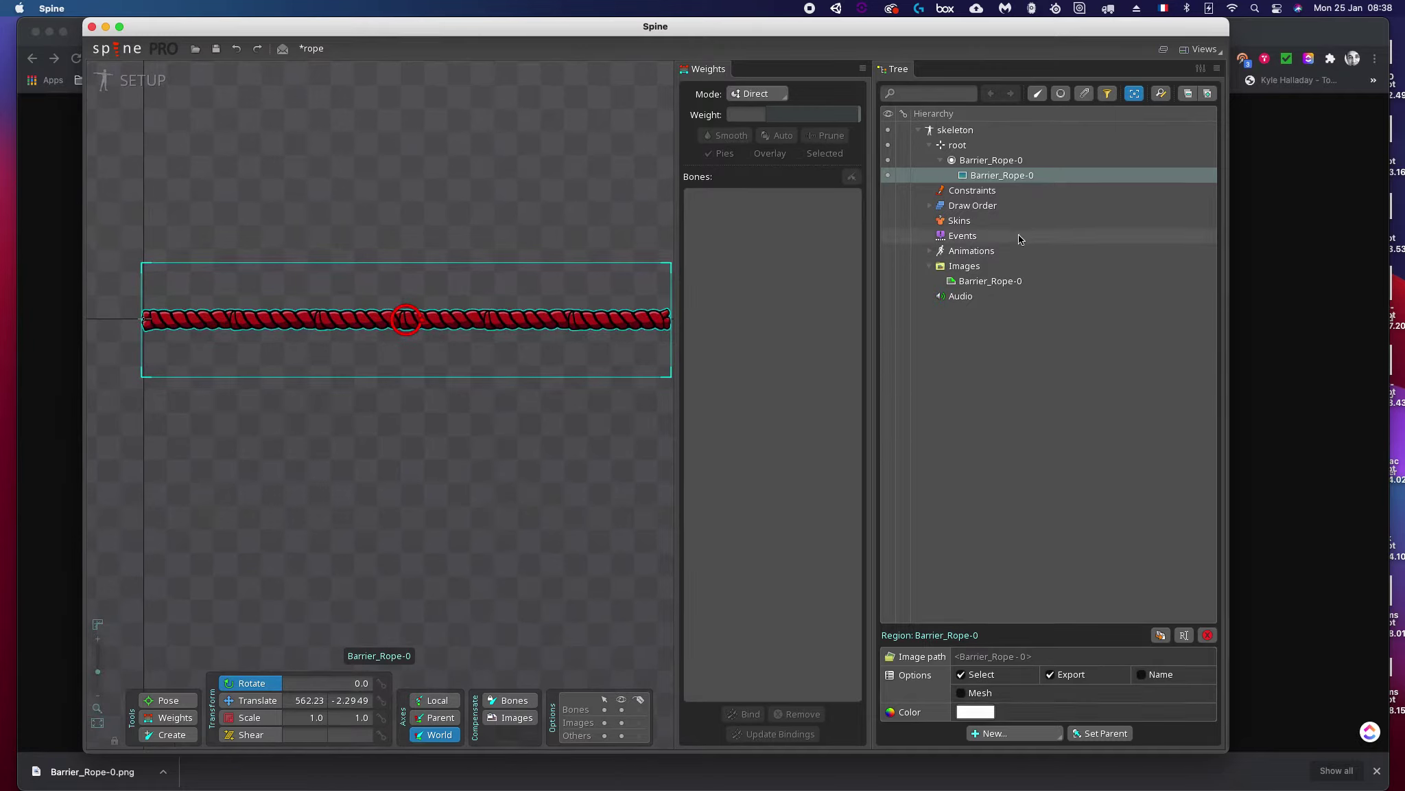
Step: Tick Mesh on the Barrier_Rope-0 attachment and close the Weights panel
{"action": "left_click", "coordinate": [973, 160]}
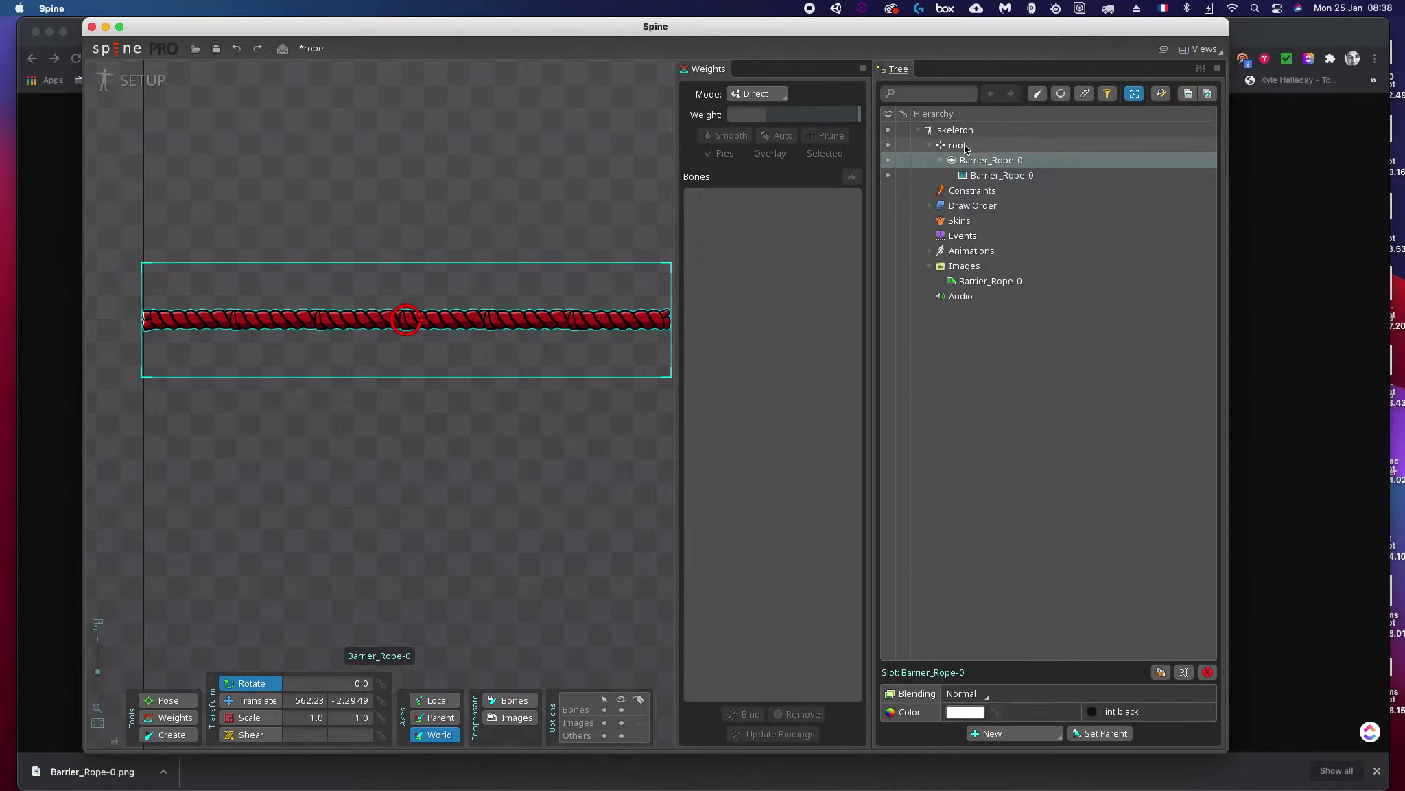
{"action": "left_click", "coordinate": [996, 177]}
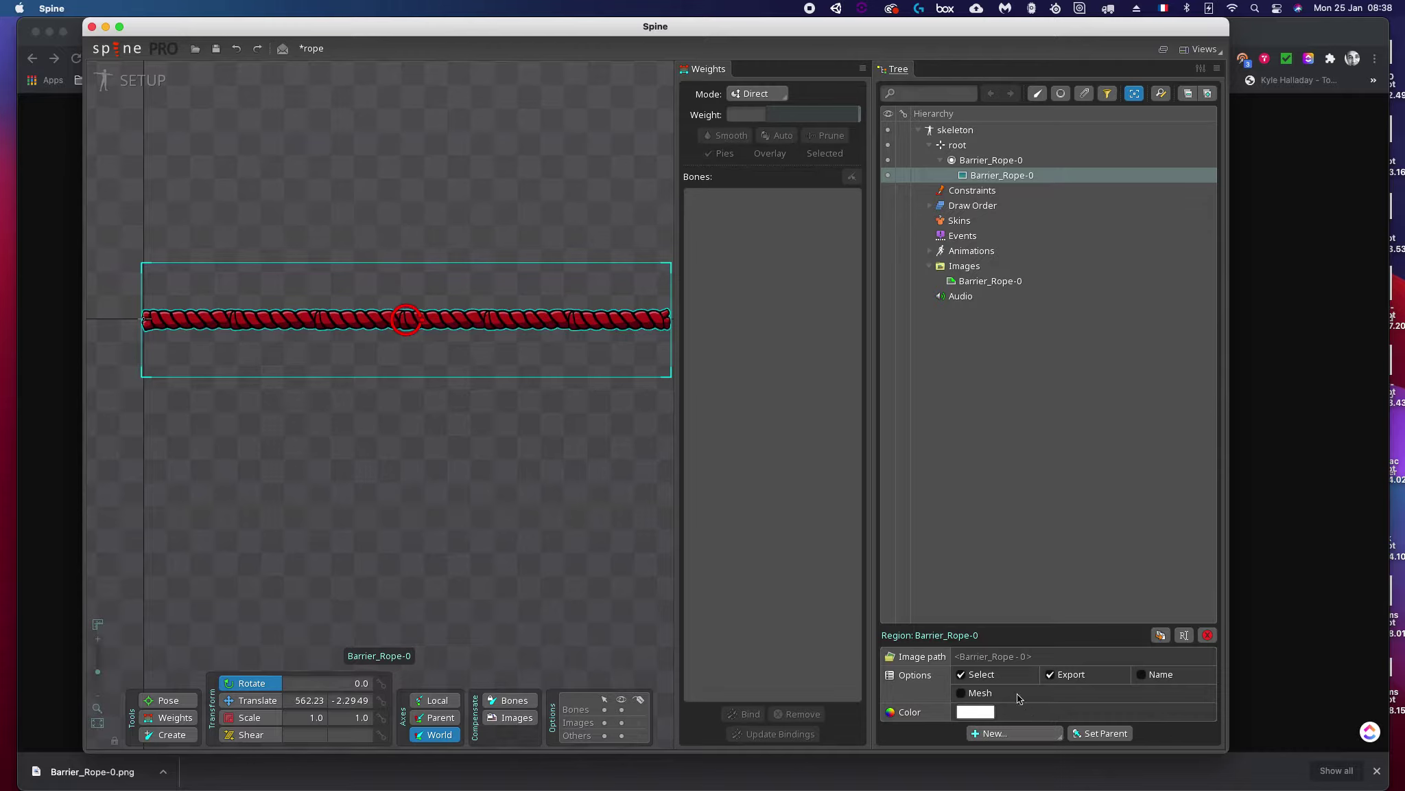
{"action": "left_click", "coordinate": [961, 693]}
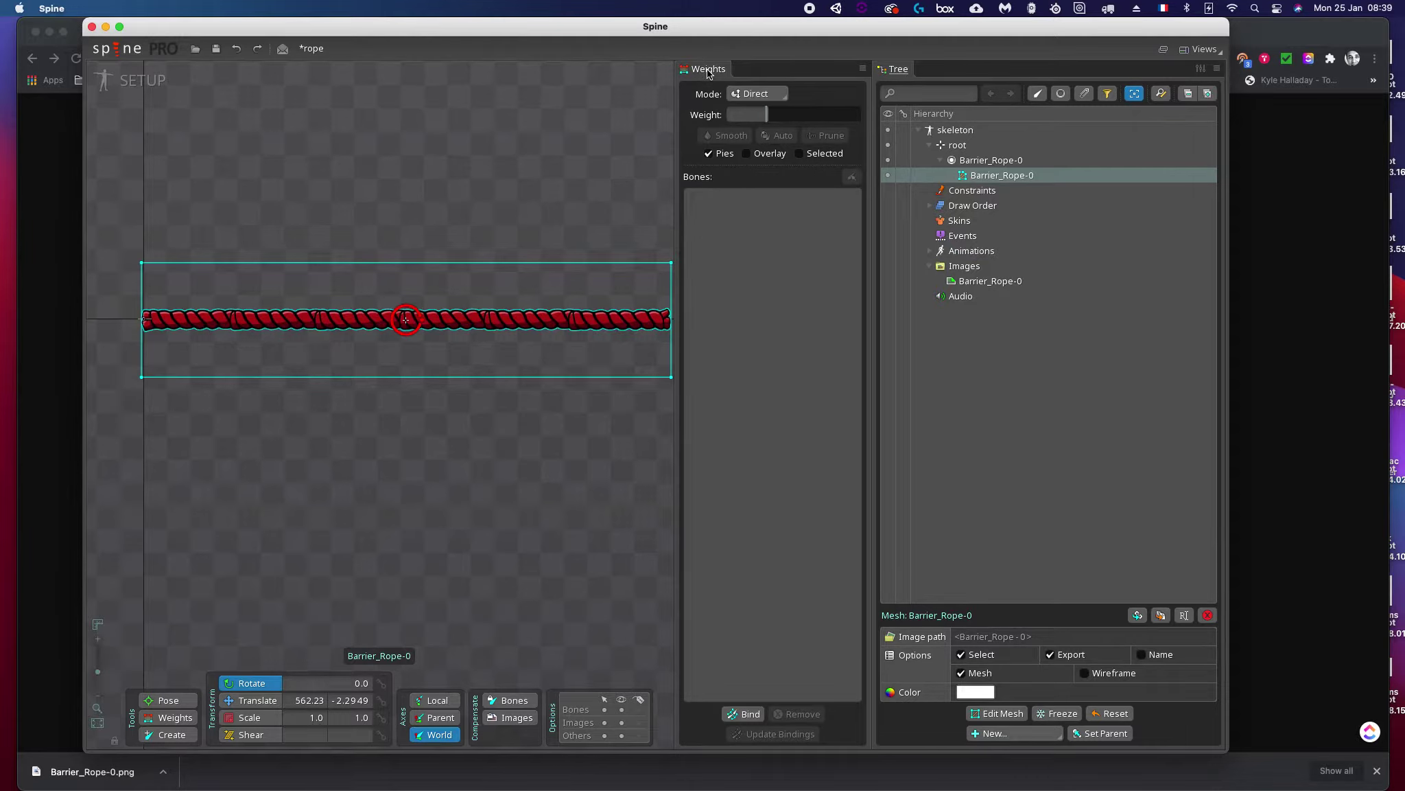
{"action": "left_click", "coordinate": [862, 68]}
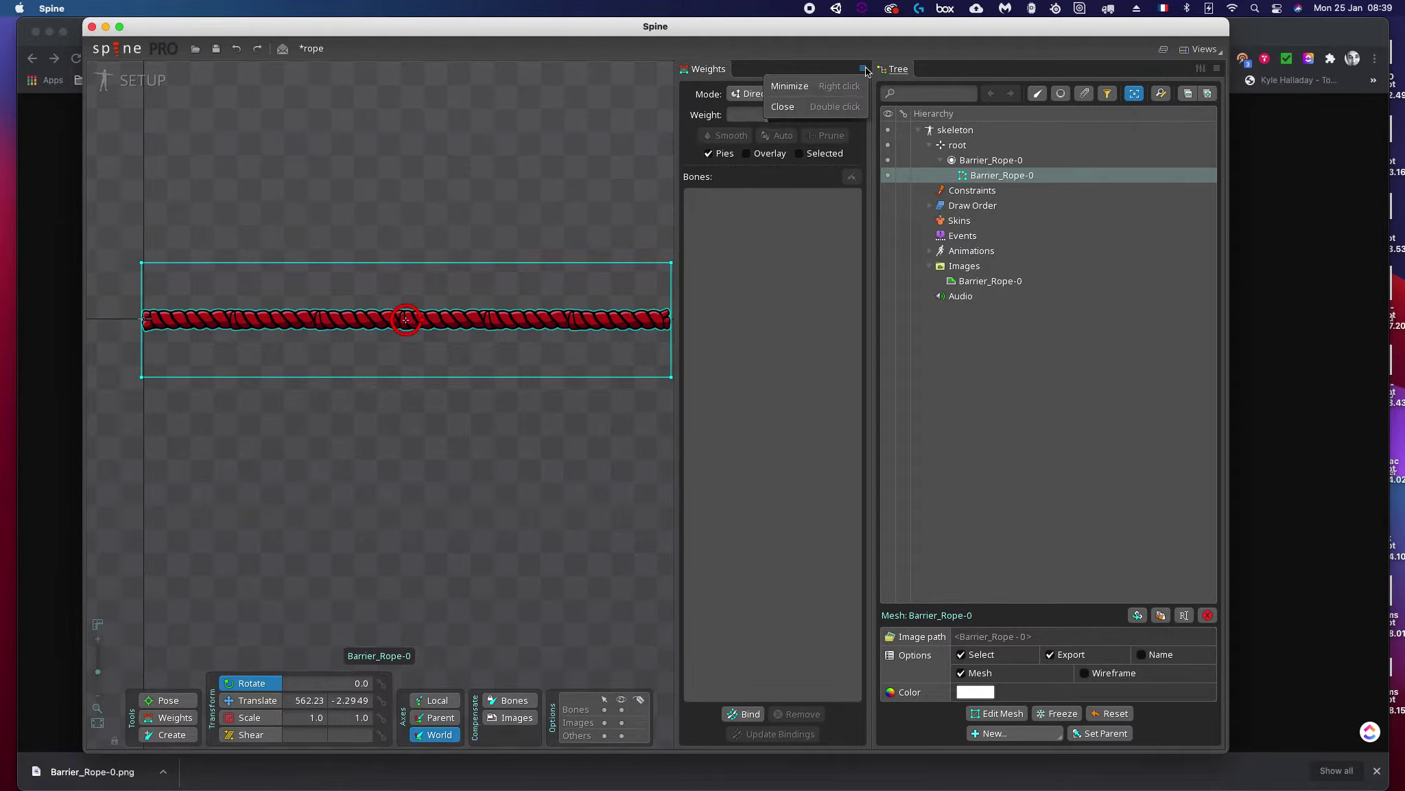
{"action": "left_click", "coordinate": [786, 105]}
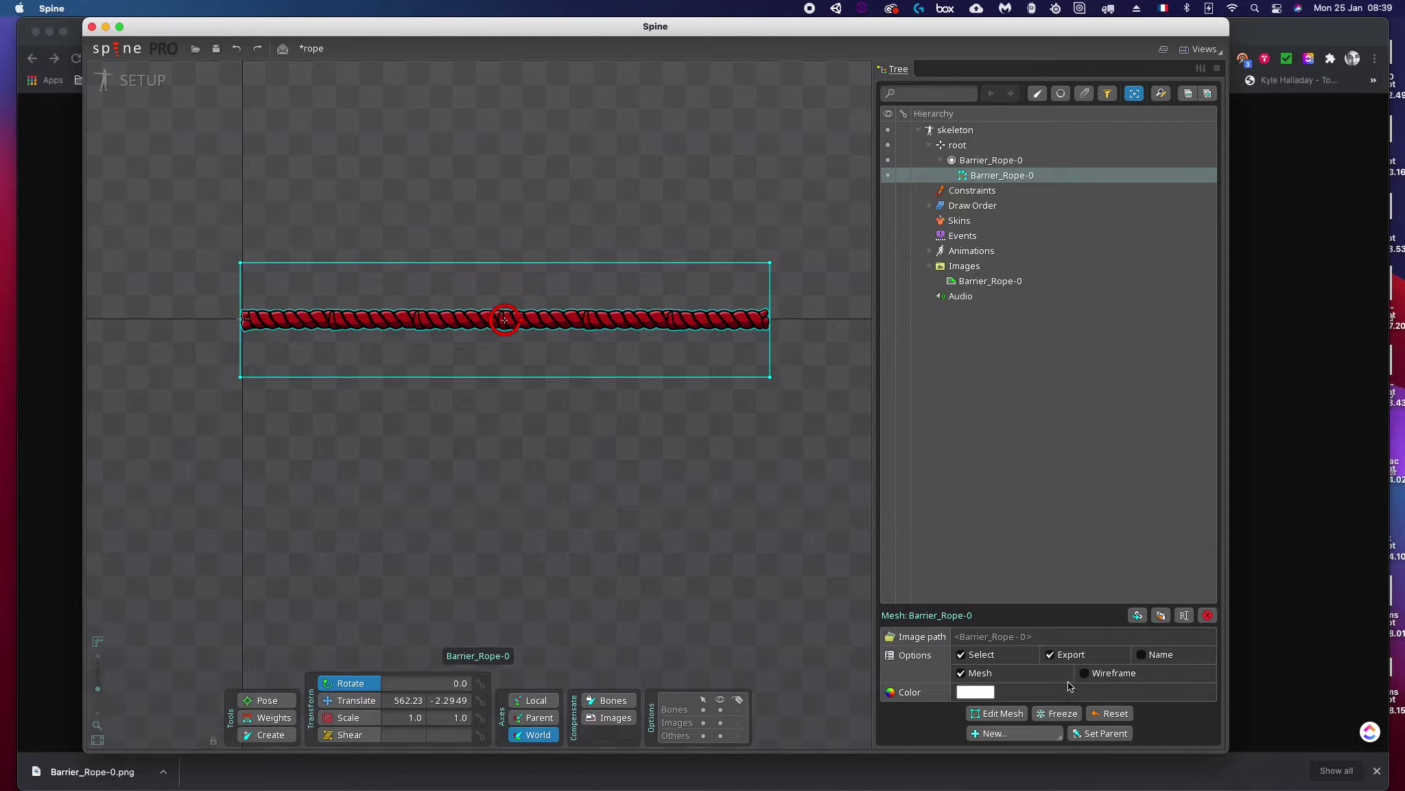
Step: Fit the Barrier_Rope-0 mesh hull's top and bottom edges tightly onto the rope, then enter Create mode
{"action": "left_click", "coordinate": [994, 716]}
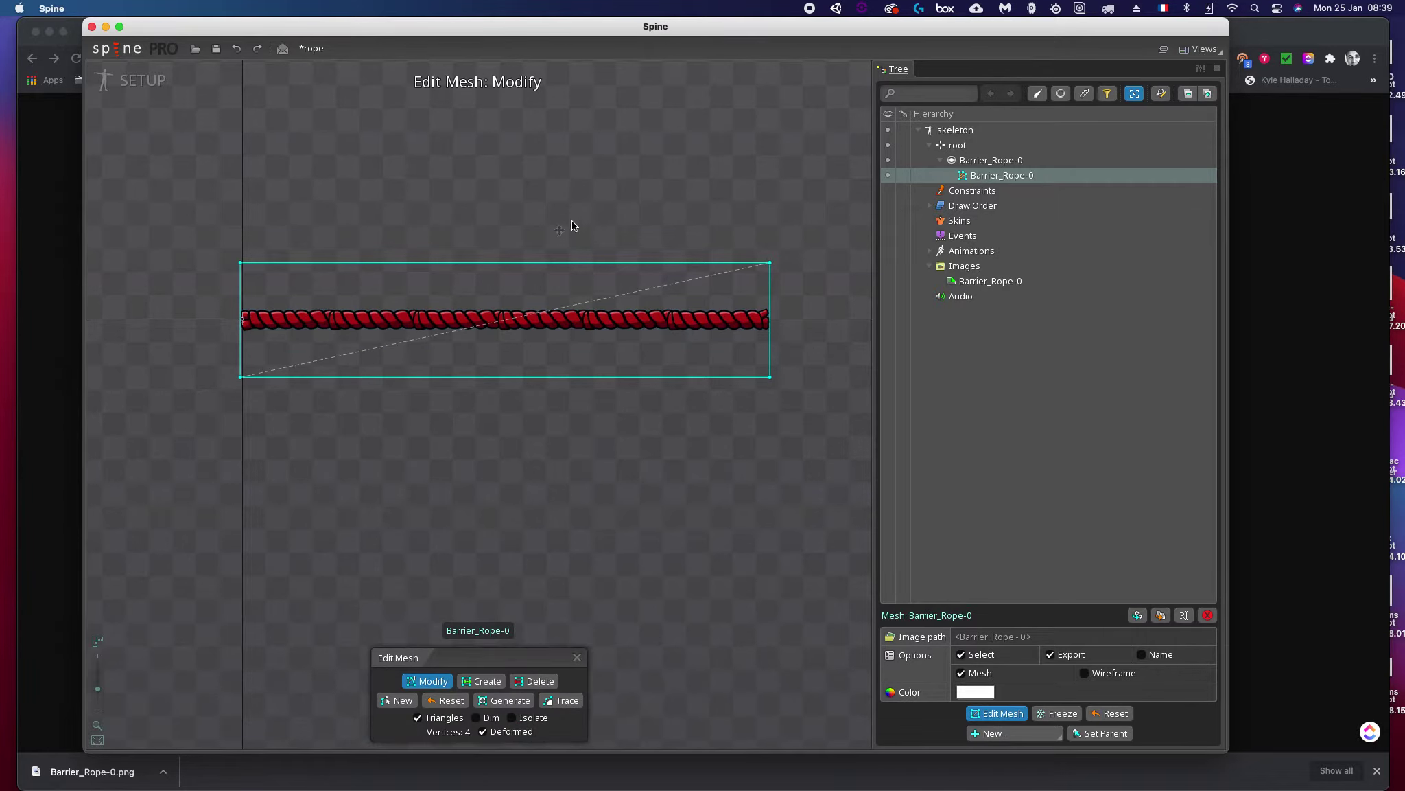
{"action": "left_click_drag", "start_coordinate": [572, 262], "coordinate": [578, 318]}
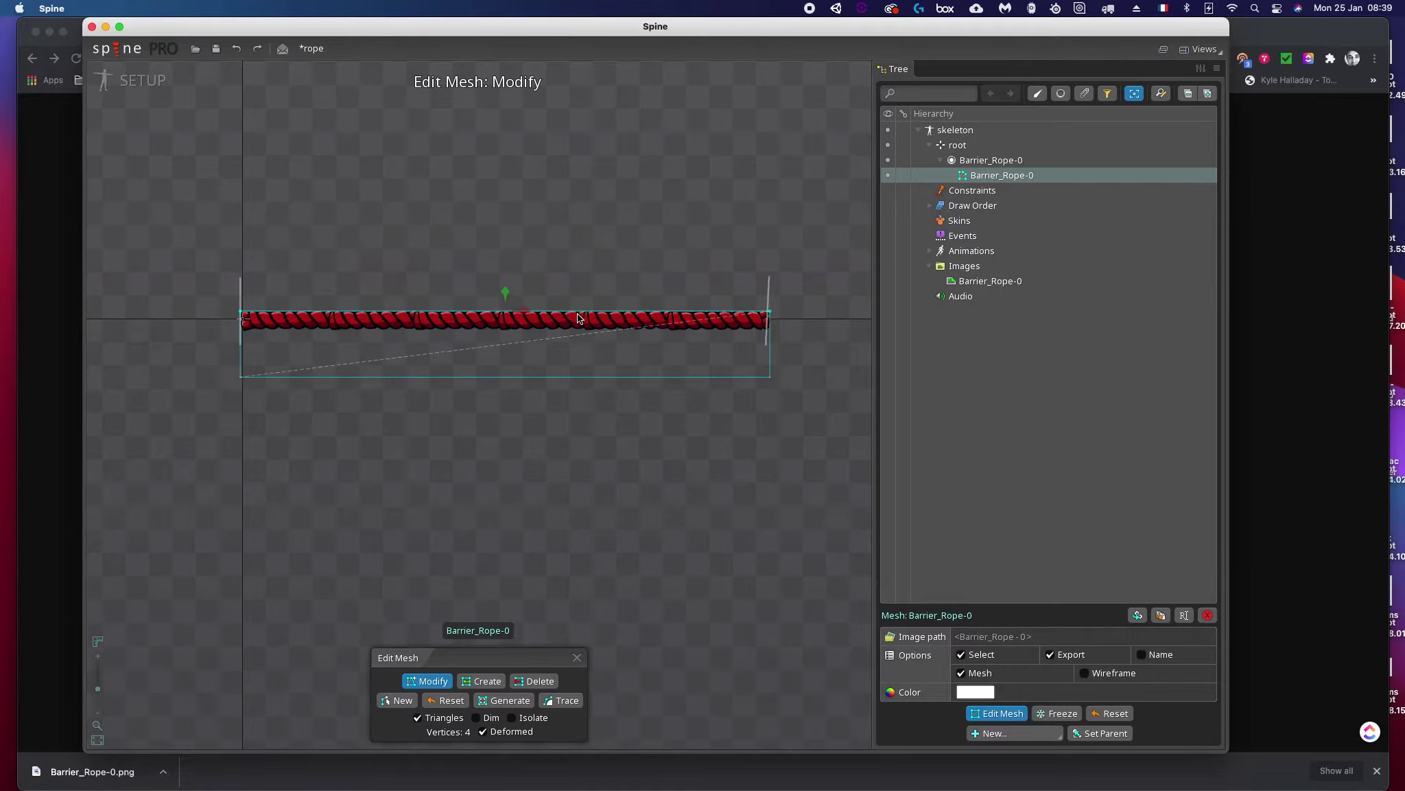
{"action": "left_click_drag", "start_coordinate": [549, 378], "coordinate": [558, 333]}
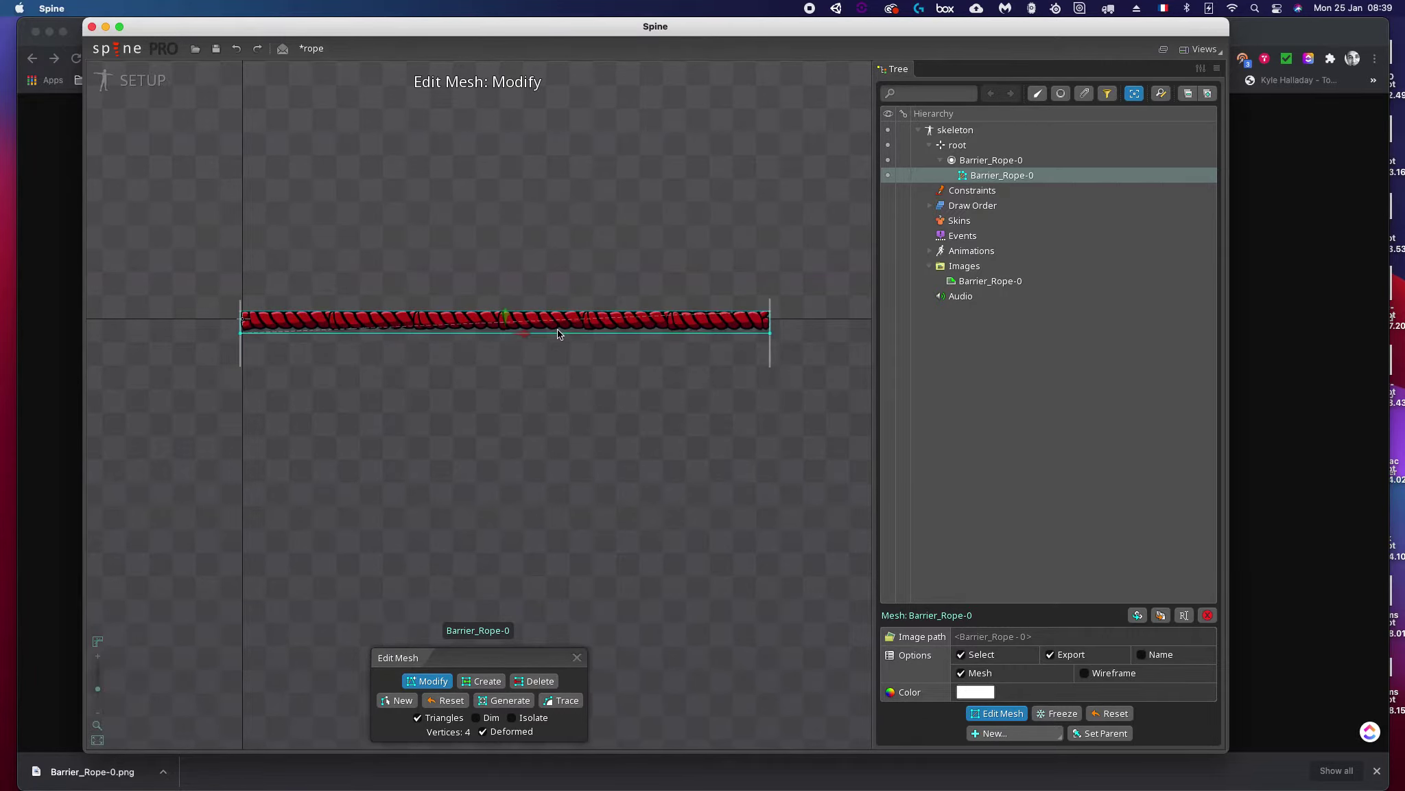
{"action": "scroll", "coordinate": [577, 322], "scroll_direction": "up", "scroll_amount": 5}
{"action": "scroll", "coordinate": [596, 319], "scroll_direction": "up", "scroll_amount": 2}
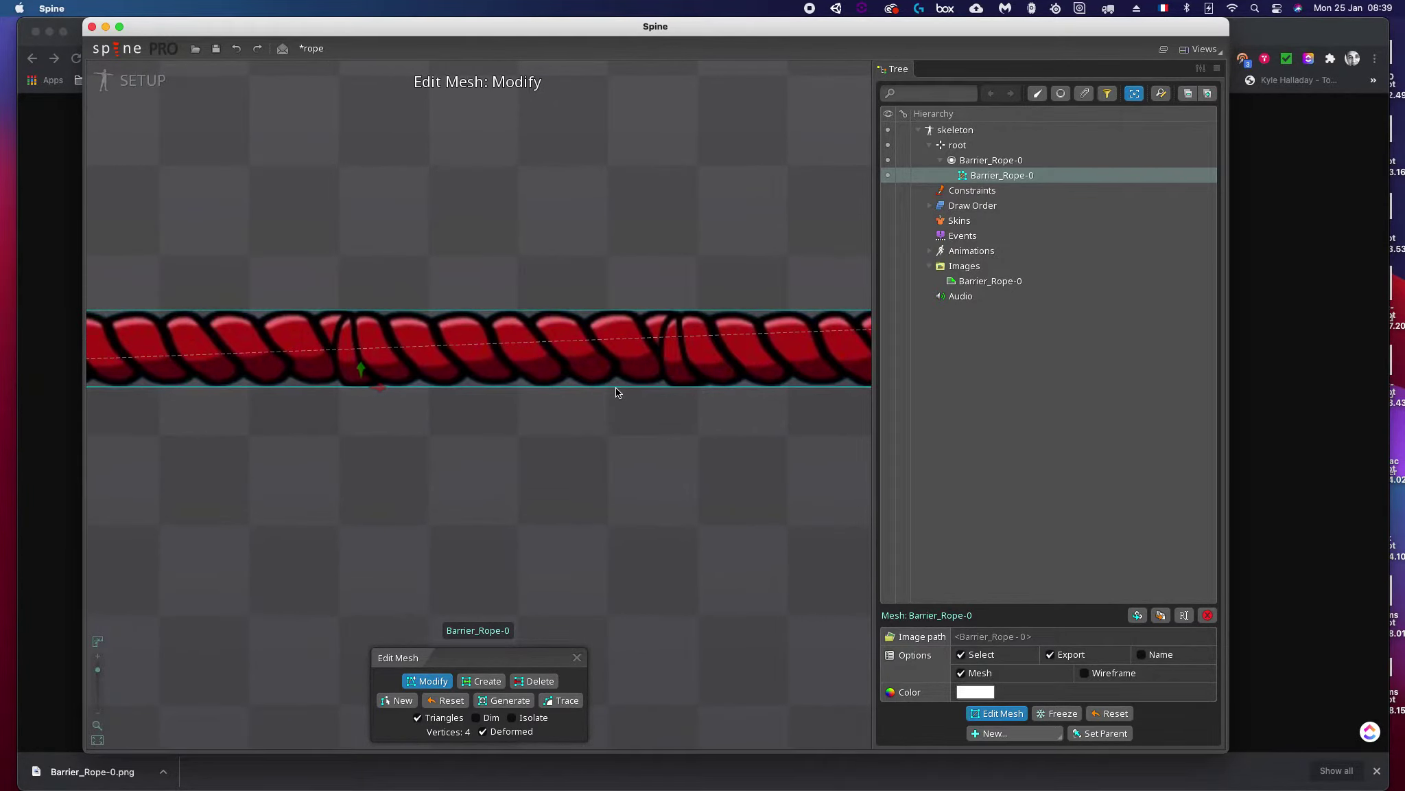
{"action": "left_click_drag", "start_coordinate": [615, 389], "coordinate": [616, 394]}
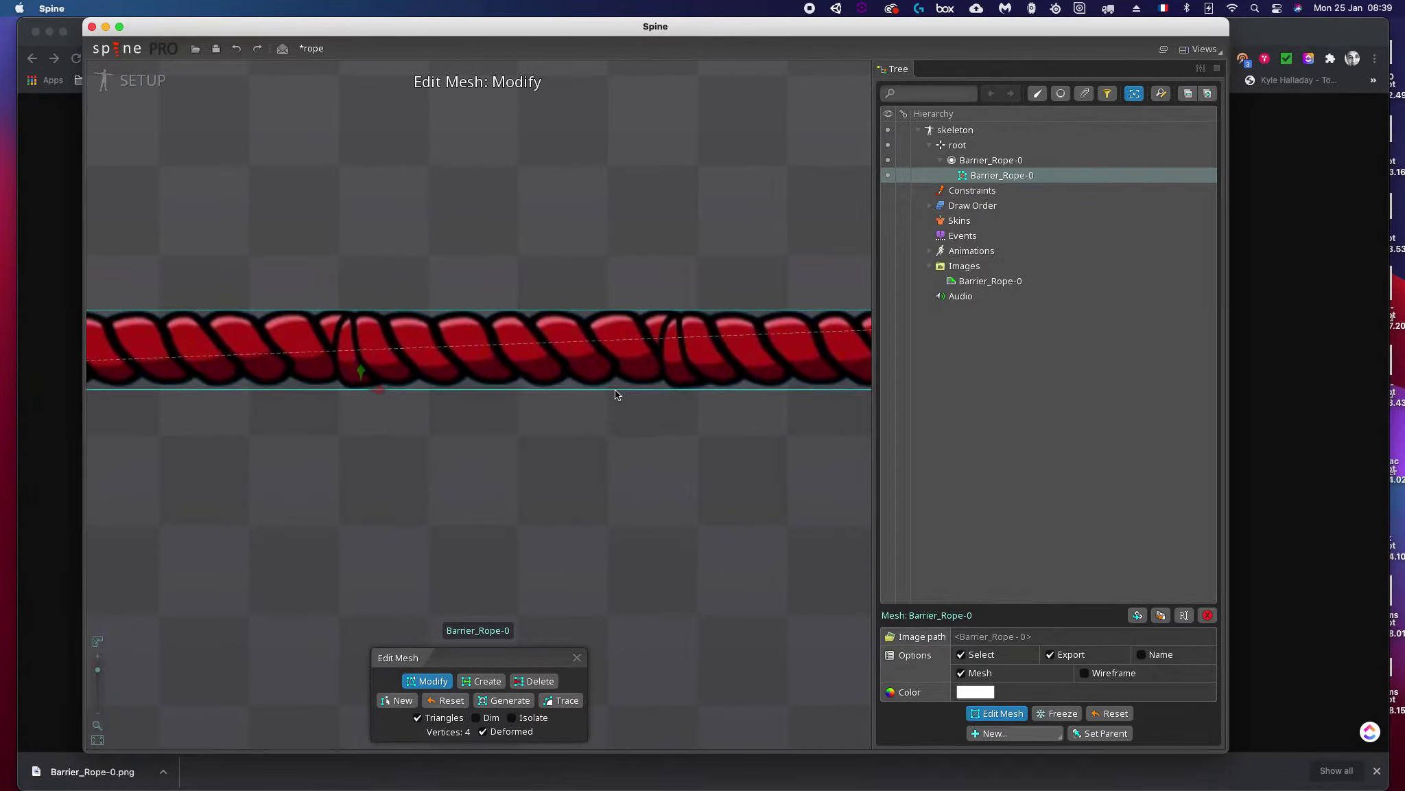
{"action": "left_click", "coordinate": [592, 300]}
{"action": "scroll", "coordinate": [551, 360], "scroll_direction": "down", "scroll_amount": 5}
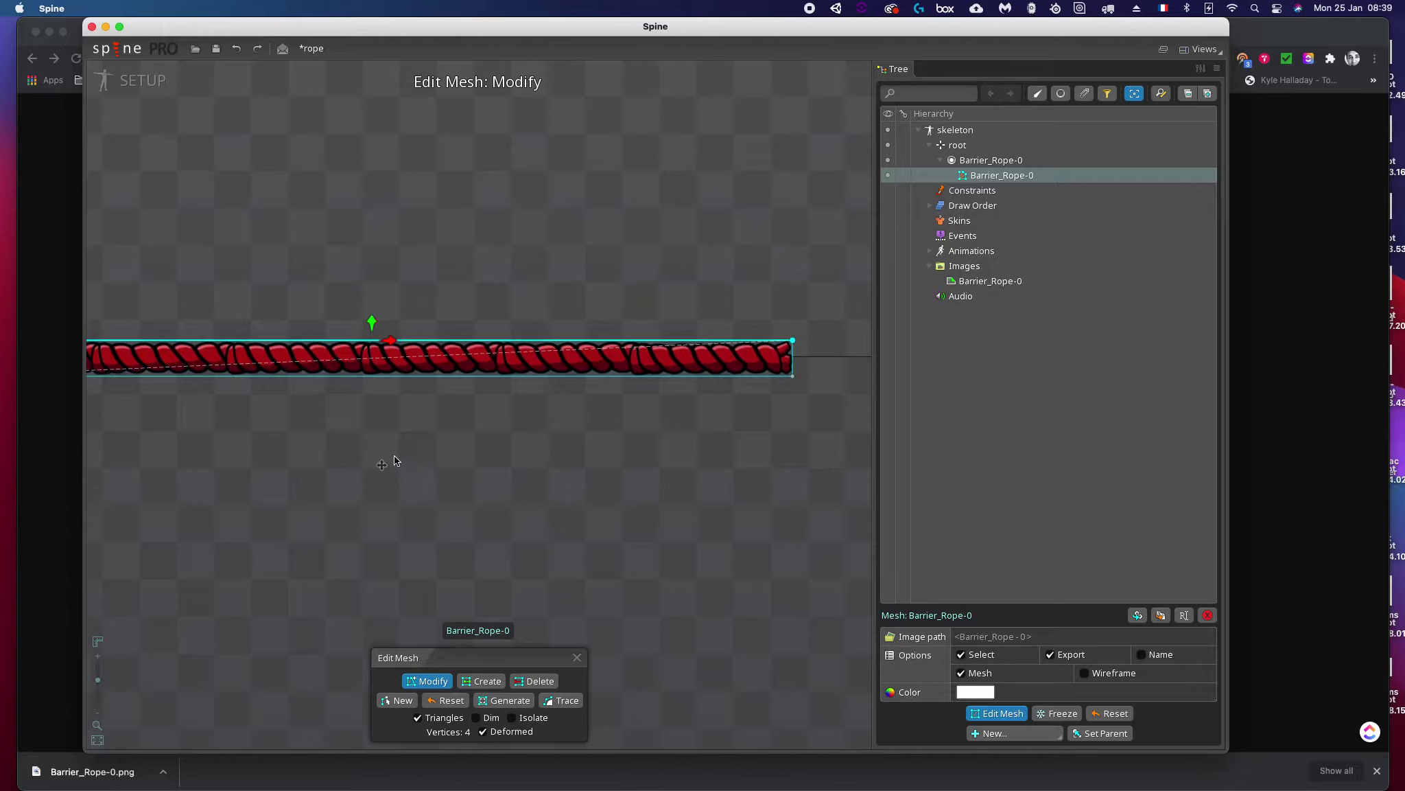
{"action": "scroll", "coordinate": [457, 443], "scroll_direction": "down", "scroll_amount": 1}
{"action": "scroll", "coordinate": [331, 382], "scroll_direction": "down", "scroll_amount": 1}
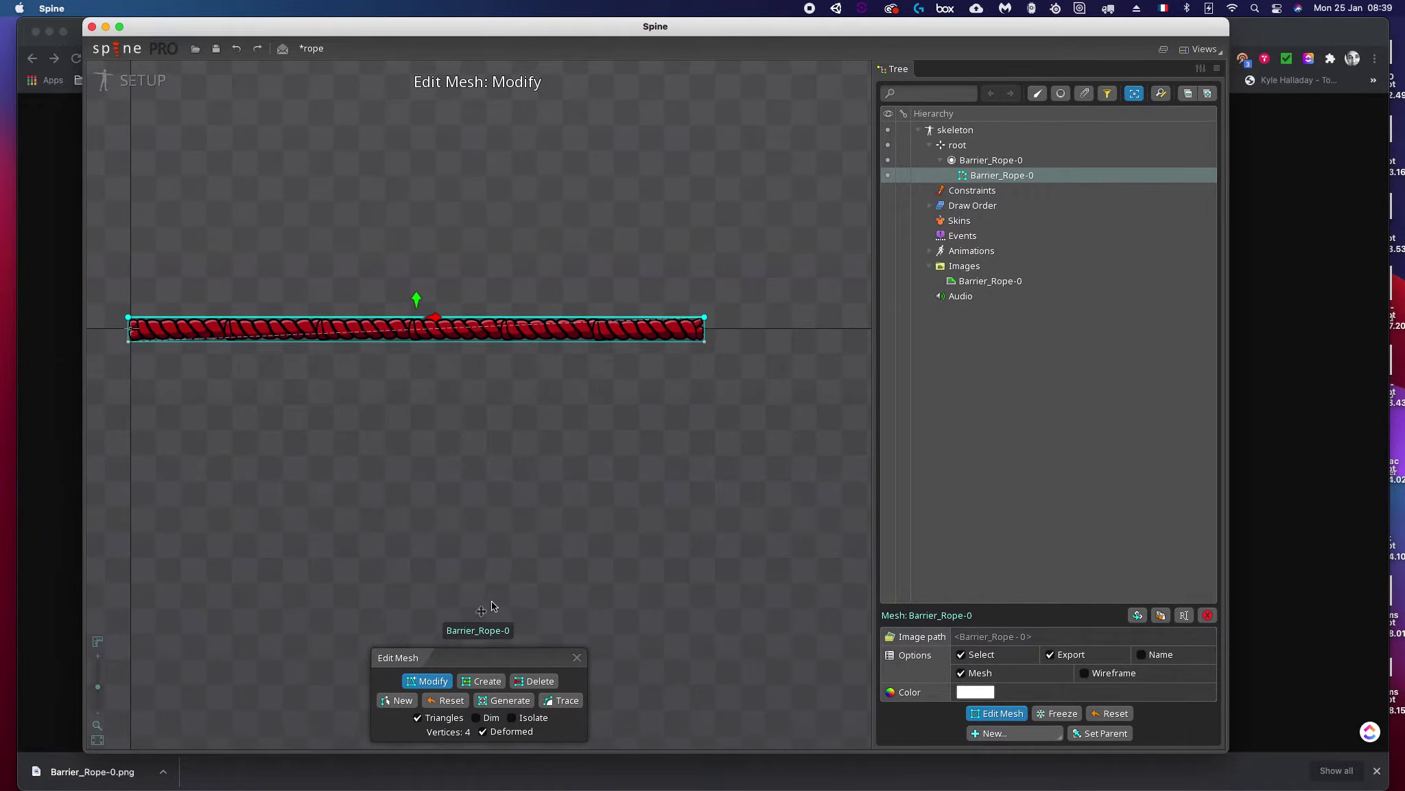
{"action": "left_click", "coordinate": [480, 683]}
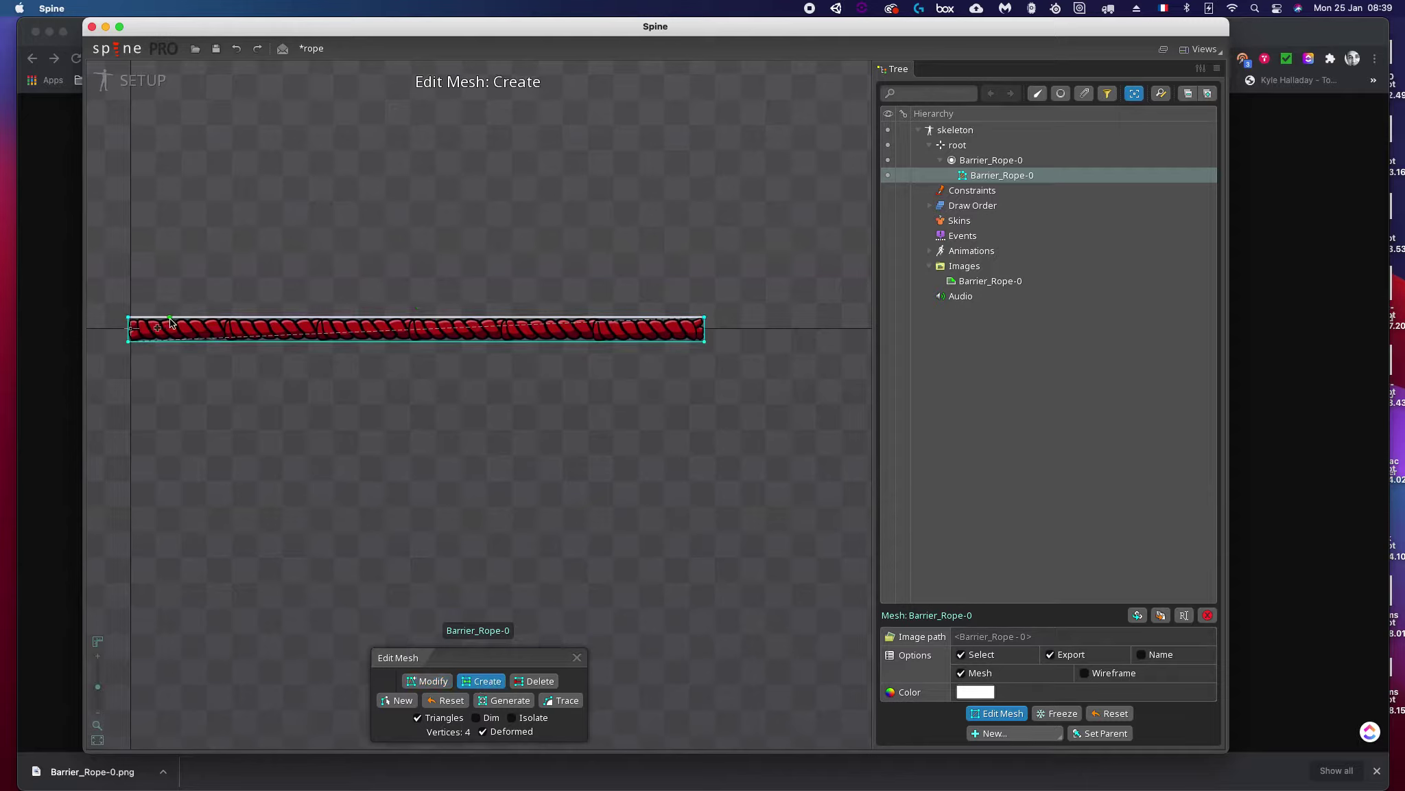
Step: Add a mid-rope vertex and run Generate repeatedly until the rope mesh holds 58 vertices
{"action": "left_click", "coordinate": [514, 702]}
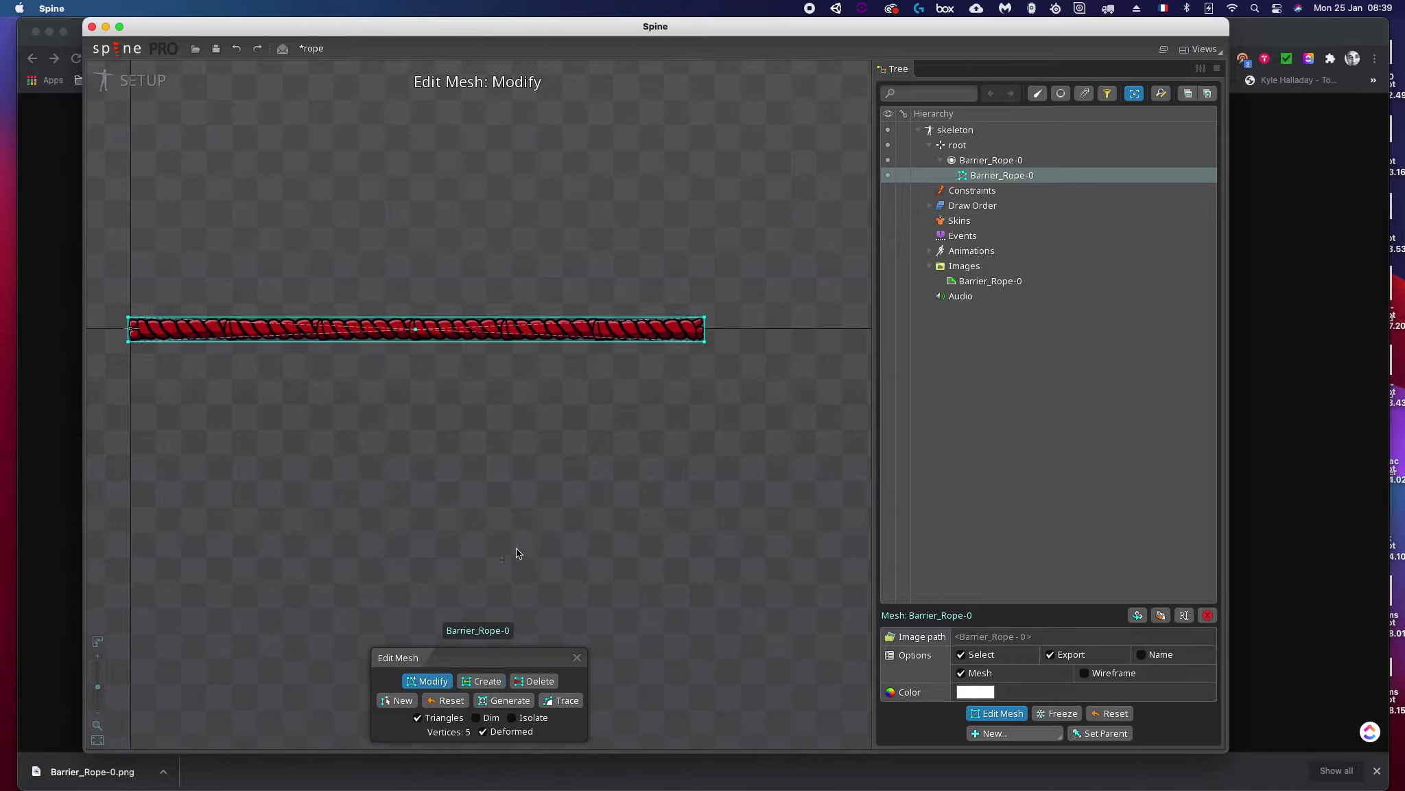
{"action": "left_click", "coordinate": [505, 702]}
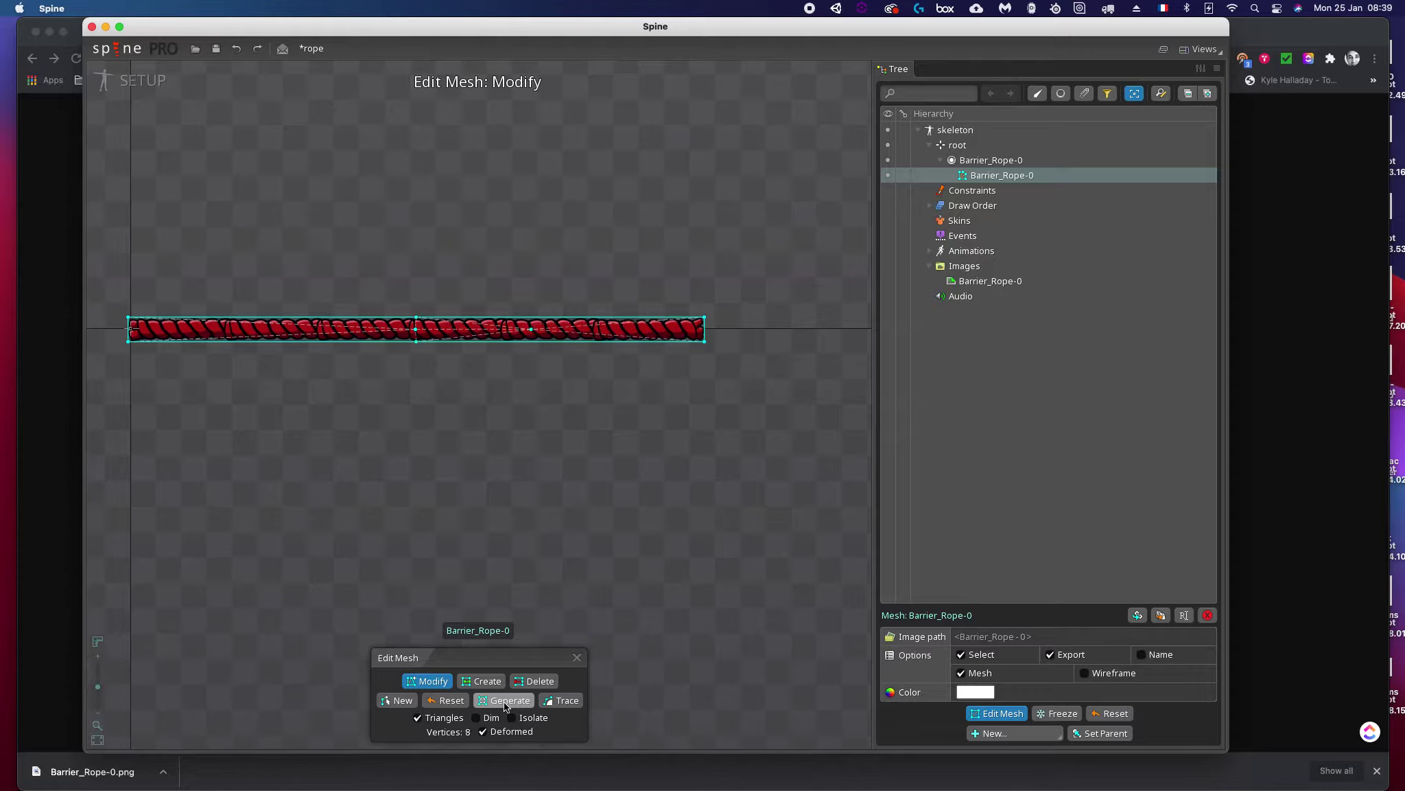
{"action": "left_click", "coordinate": [505, 705]}
{"action": "left_click", "coordinate": [505, 707]}
{"action": "left_click", "coordinate": [505, 706]}
{"action": "left_click", "coordinate": [505, 706]}
{"action": "left_click", "coordinate": [505, 707]}
{"action": "left_click", "coordinate": [505, 707]}
{"action": "left_click", "coordinate": [505, 707]}
{"action": "left_click", "coordinate": [505, 707]}
{"action": "left_click", "coordinate": [504, 707]}
{"action": "left_click", "coordinate": [505, 707]}
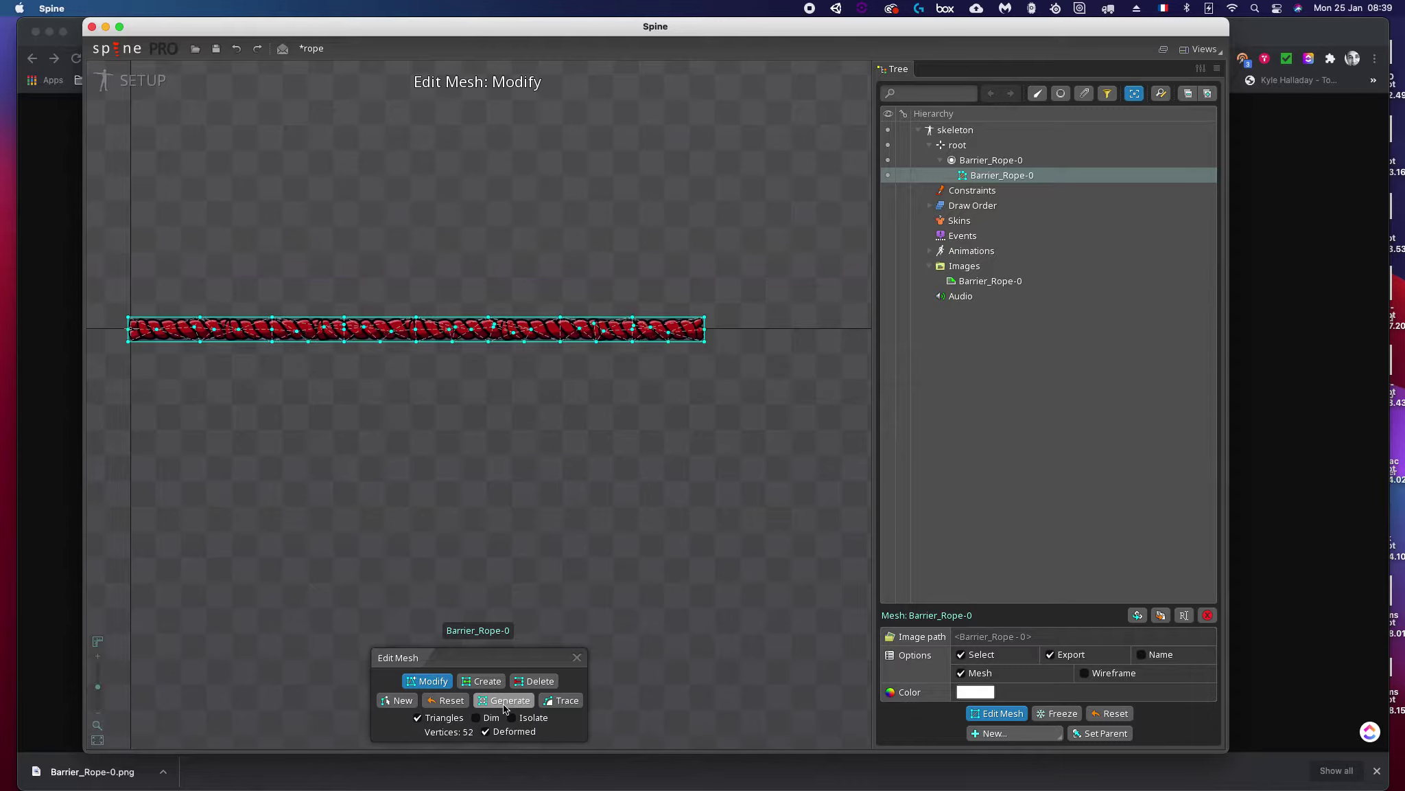
{"action": "left_click", "coordinate": [504, 707]}
{"action": "left_click", "coordinate": [505, 707]}
{"action": "left_click", "coordinate": [309, 321]}
{"action": "left_click", "coordinate": [484, 681]}
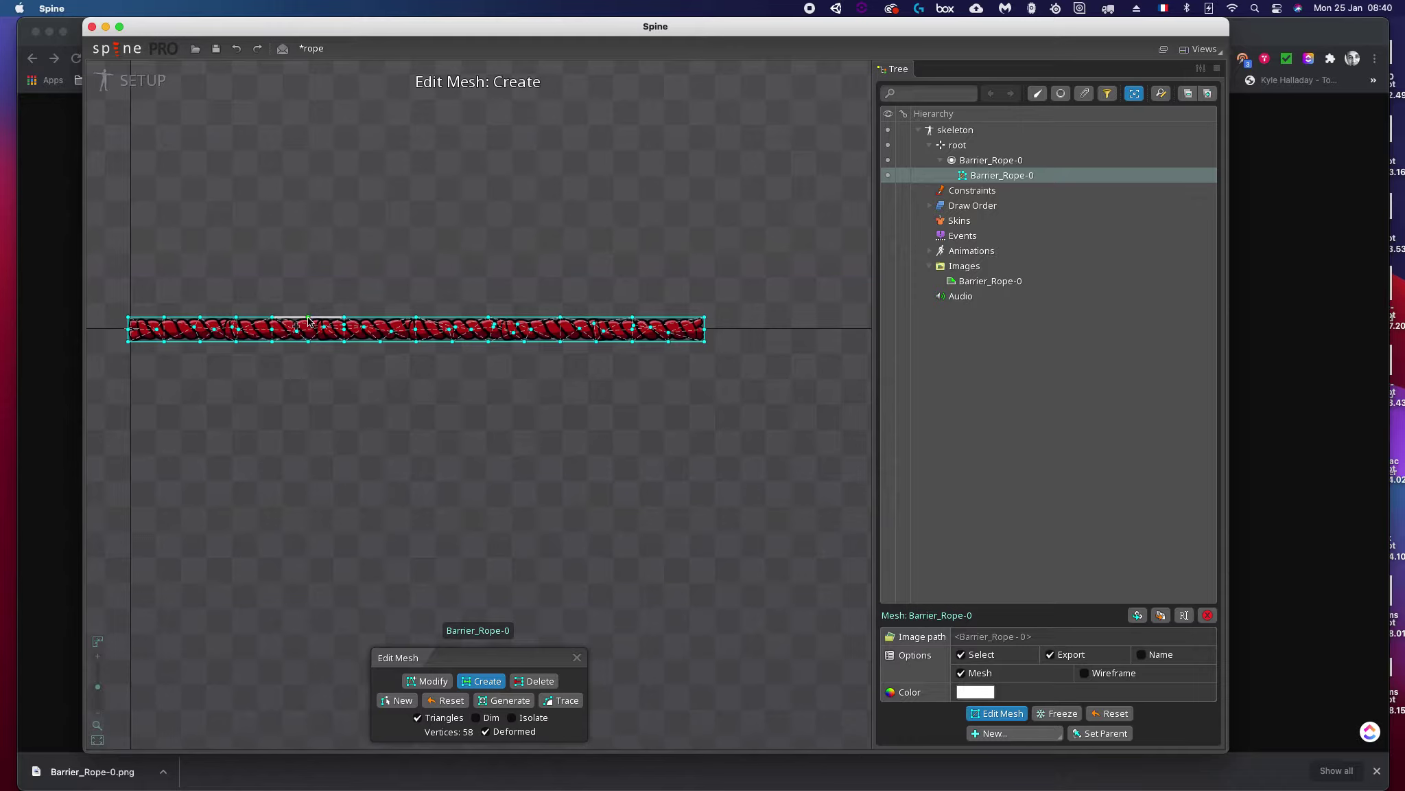
Step: Add vertices on the rope's bottom edge and across its top edge
{"action": "left_click", "coordinate": [236, 343]}
{"action": "scroll", "coordinate": [239, 347], "scroll_direction": "up", "scroll_amount": 1}
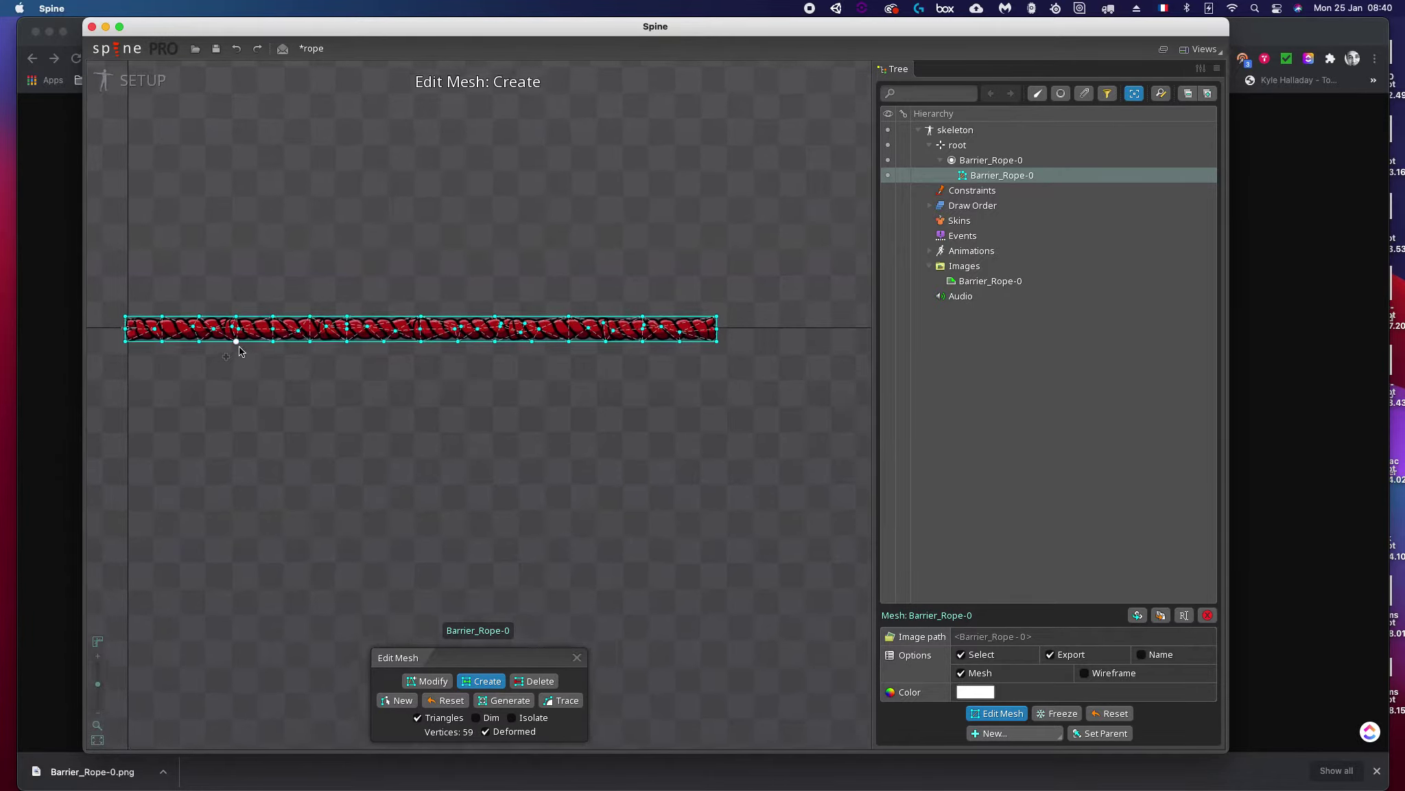
{"action": "scroll", "coordinate": [357, 337], "scroll_direction": "up", "scroll_amount": 2}
{"action": "left_click", "coordinate": [465, 302]}
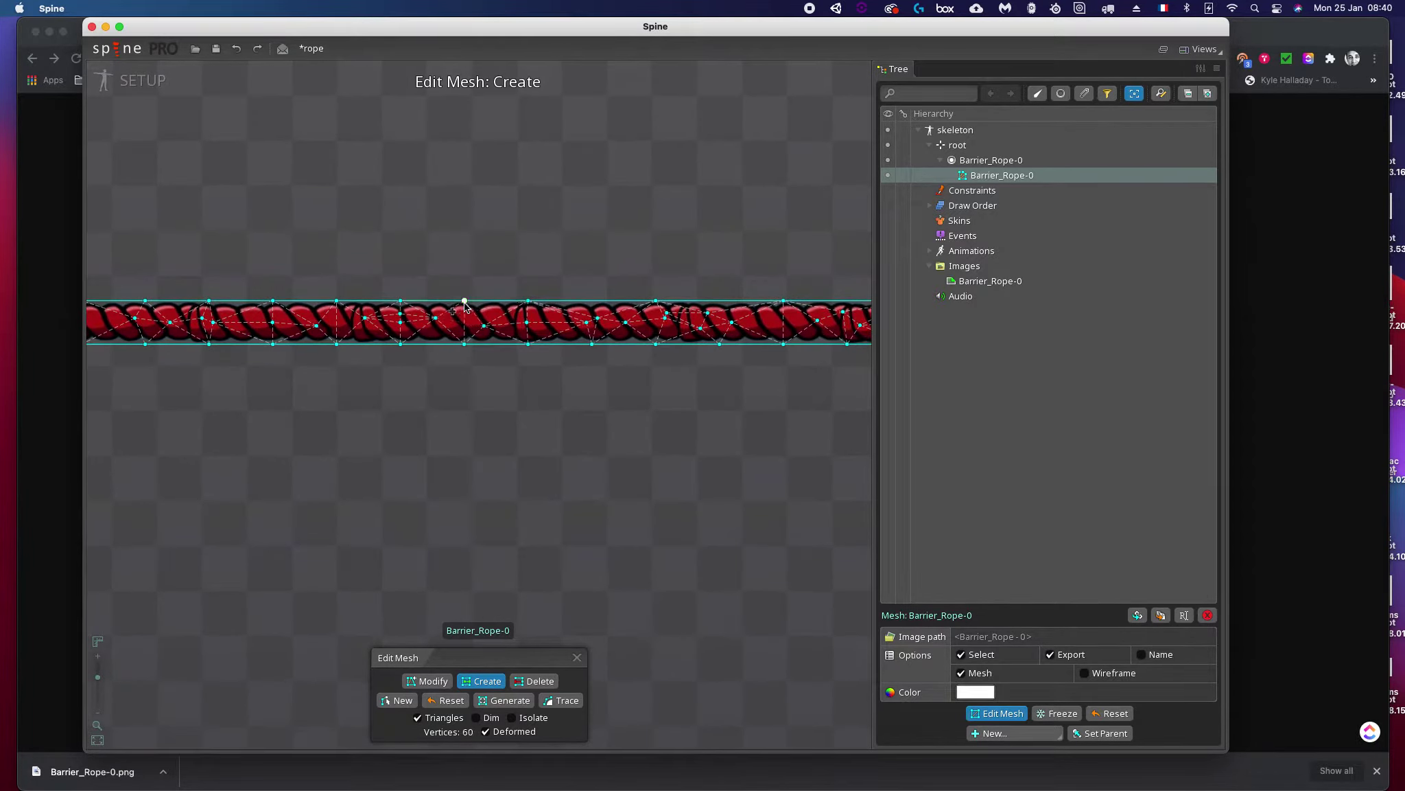
{"action": "left_click", "coordinate": [592, 302]}
{"action": "left_click", "coordinate": [720, 304]}
Step: Insert two more top-edge vertices, bringing the rope mesh to 64 vertices
{"action": "scroll", "coordinate": [734, 411], "scroll_direction": "down", "scroll_amount": 2}
{"action": "scroll", "coordinate": [737, 408], "scroll_direction": "up", "scroll_amount": 2}
{"action": "scroll", "coordinate": [621, 285], "scroll_direction": "up", "scroll_amount": 1}
{"action": "left_click", "coordinate": [597, 281]}
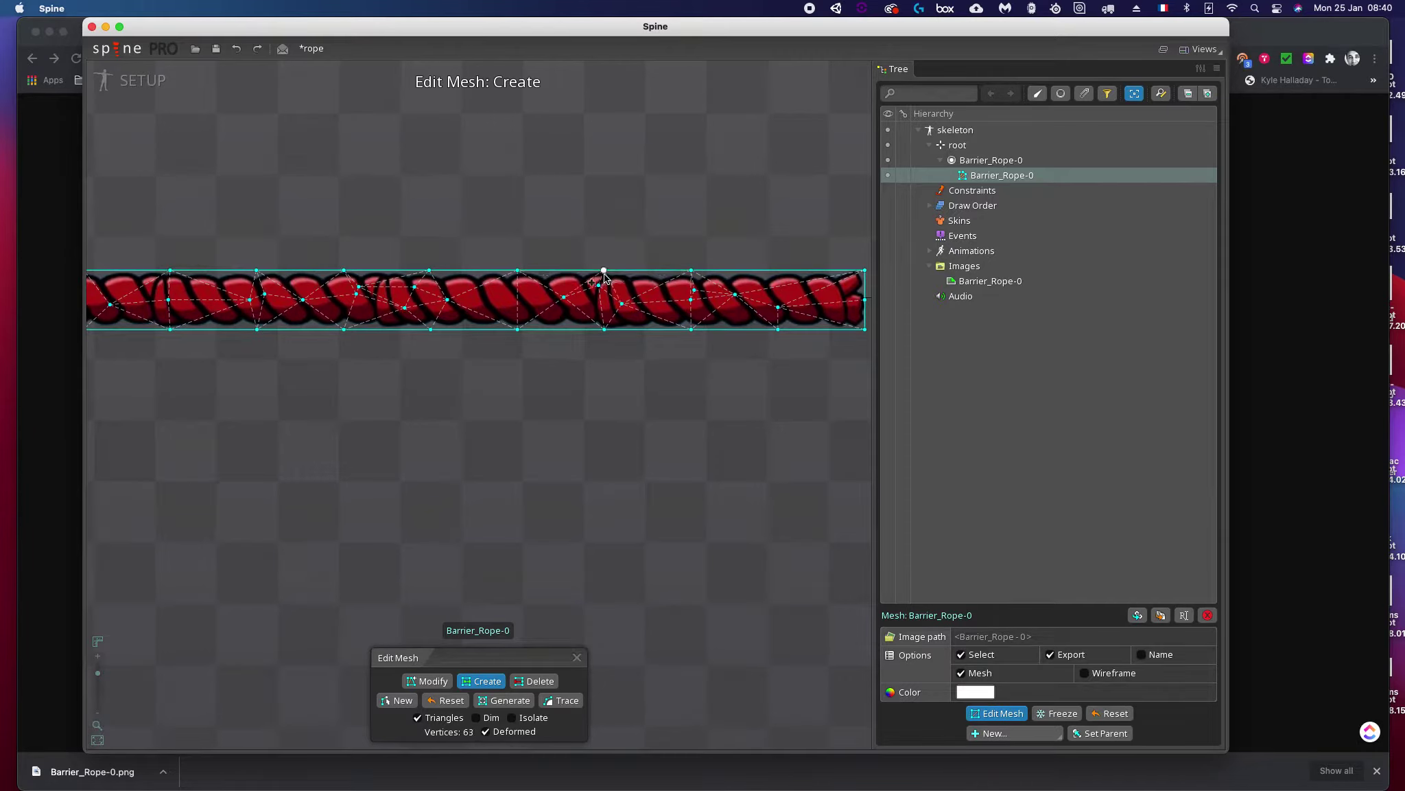
{"action": "left_click", "coordinate": [777, 271]}
{"action": "scroll", "coordinate": [435, 416], "scroll_direction": "down", "scroll_amount": 3}
{"action": "scroll", "coordinate": [433, 412], "scroll_direction": "up", "scroll_amount": 2}
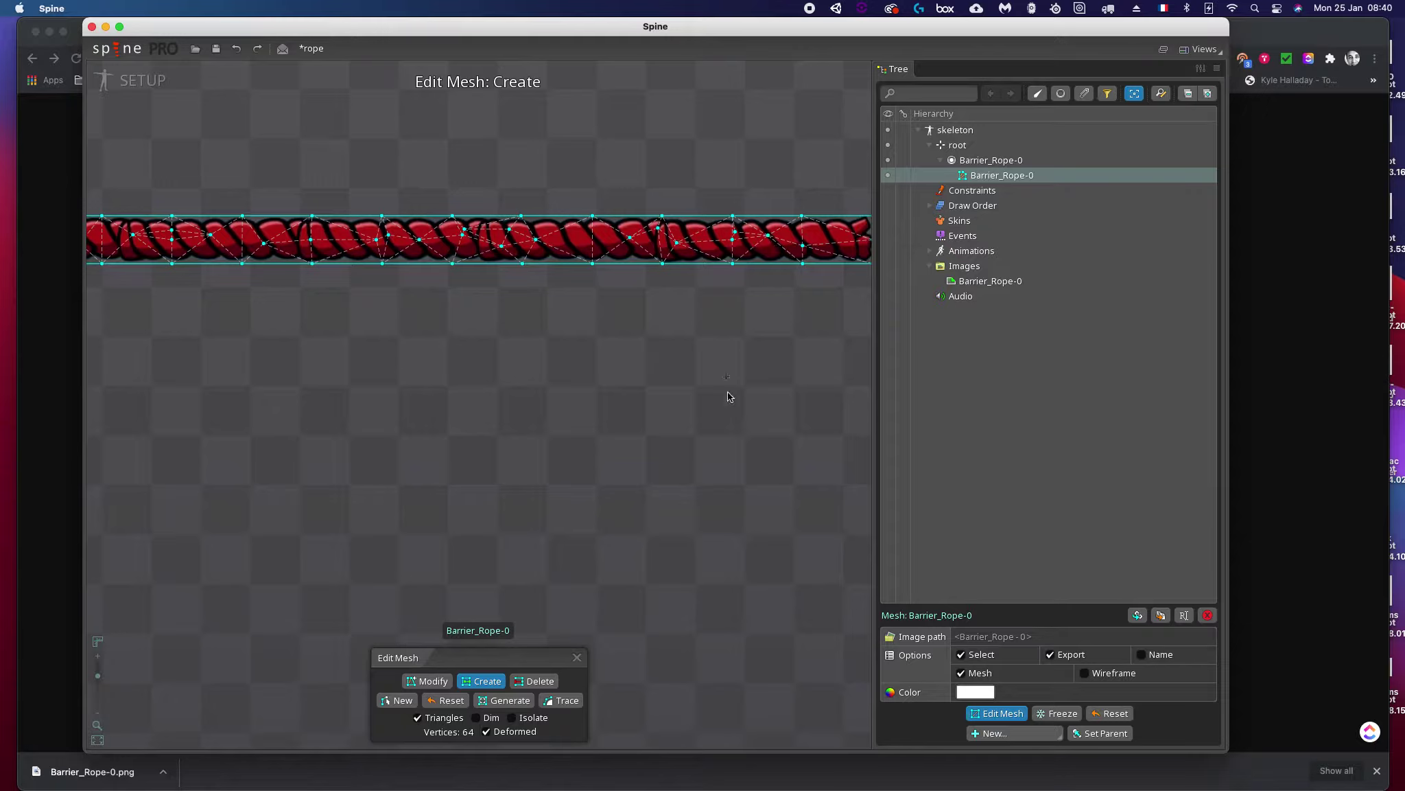
{"action": "left_click", "coordinate": [536, 682]}
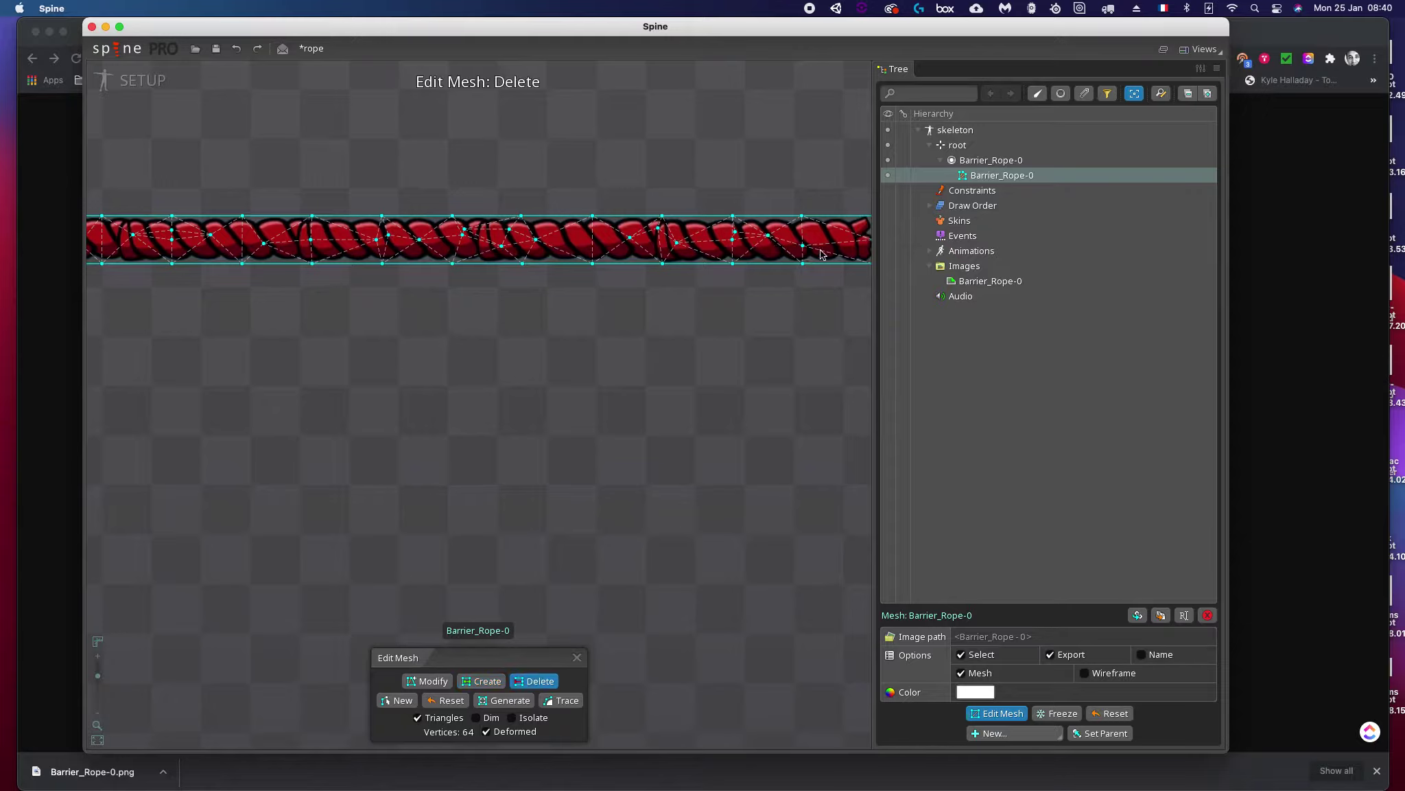
Step: Delete stray vertices from the rope's right end through its left part, leaving 56 vertices
{"action": "left_click", "coordinate": [770, 242]}
{"action": "left_click", "coordinate": [735, 230]}
{"action": "left_click", "coordinate": [655, 231]}
{"action": "left_click", "coordinate": [509, 234]}
{"action": "left_click", "coordinate": [498, 237]}
{"action": "left_click", "coordinate": [383, 235]}
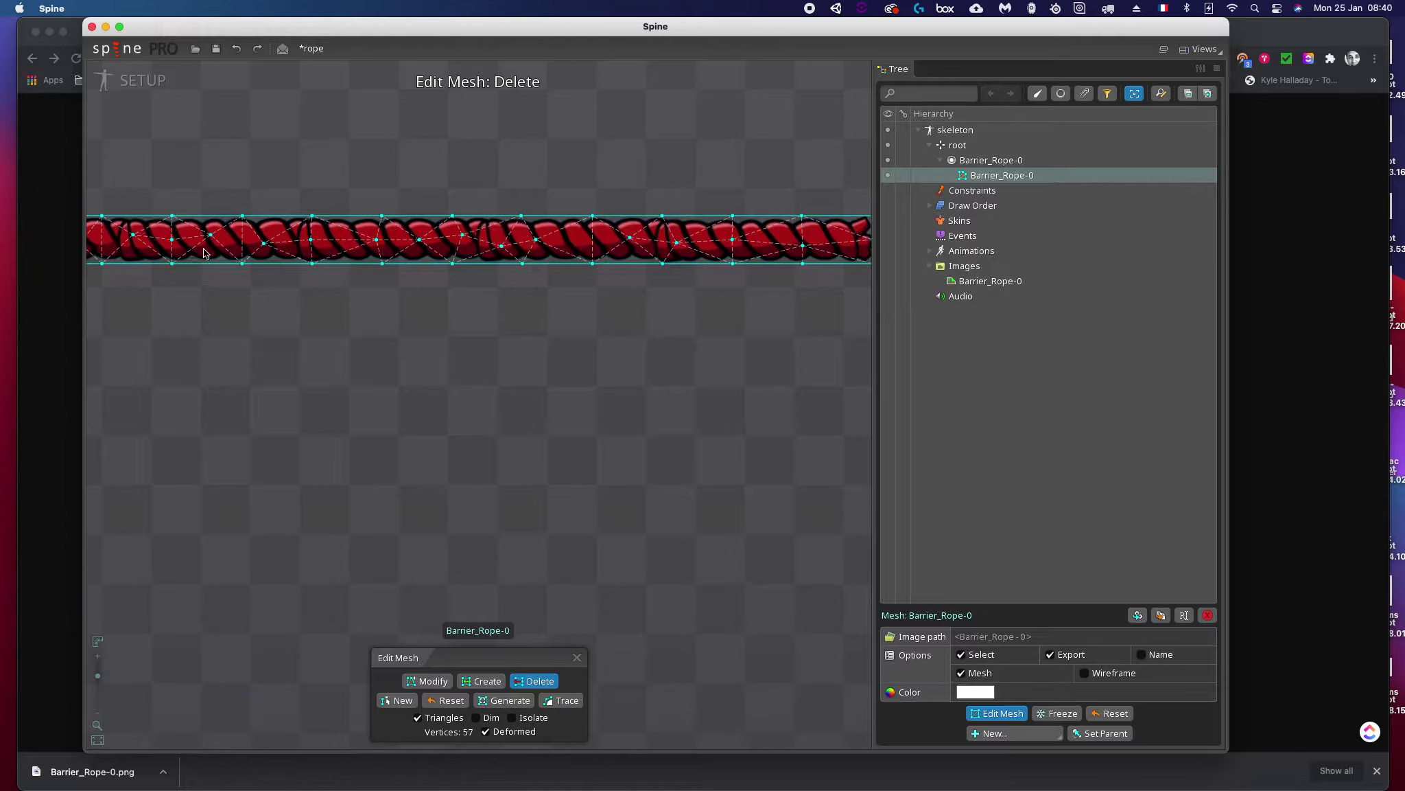
{"action": "scroll", "coordinate": [205, 253], "scroll_direction": "down", "scroll_amount": 2}
{"action": "left_click", "coordinate": [223, 318]}
{"action": "left_click", "coordinate": [436, 682]}
{"action": "left_click_drag", "start_coordinate": [789, 321], "coordinate": [814, 323]}
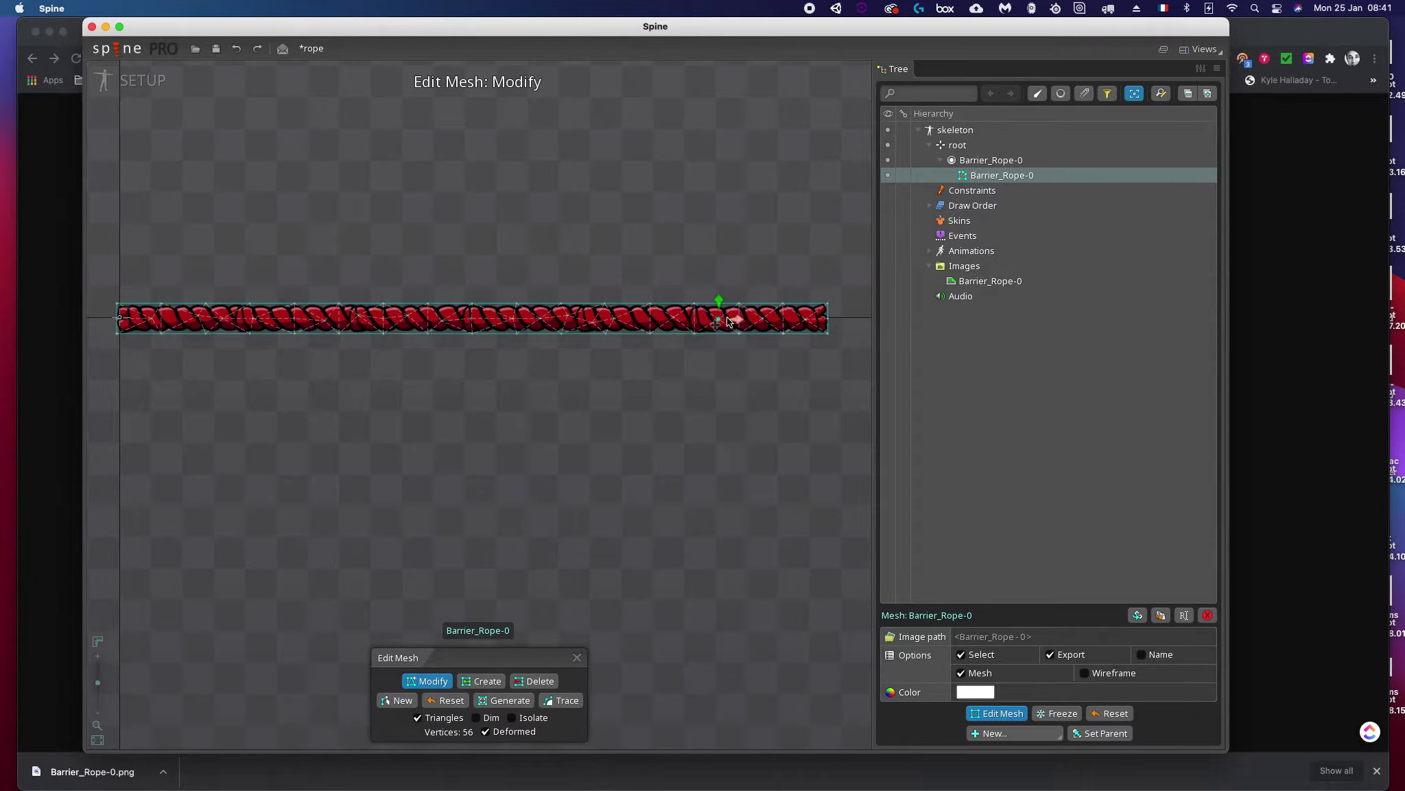
Step: Remove two extra vertices from the rope's middle section
{"action": "left_click", "coordinate": [631, 318]}
{"action": "left_click", "coordinate": [586, 324]}
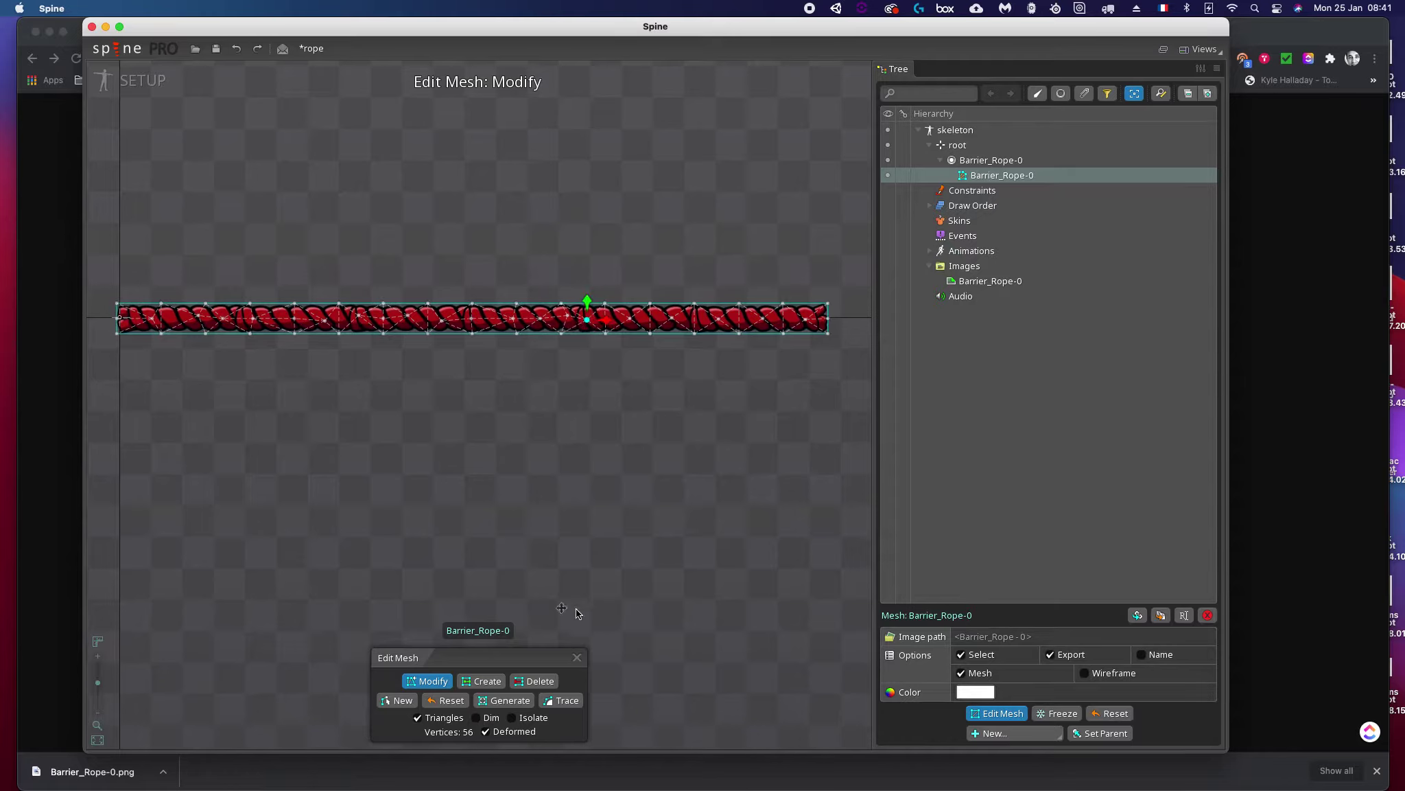
{"action": "left_click", "coordinate": [540, 681]}
{"action": "left_click", "coordinate": [567, 319]}
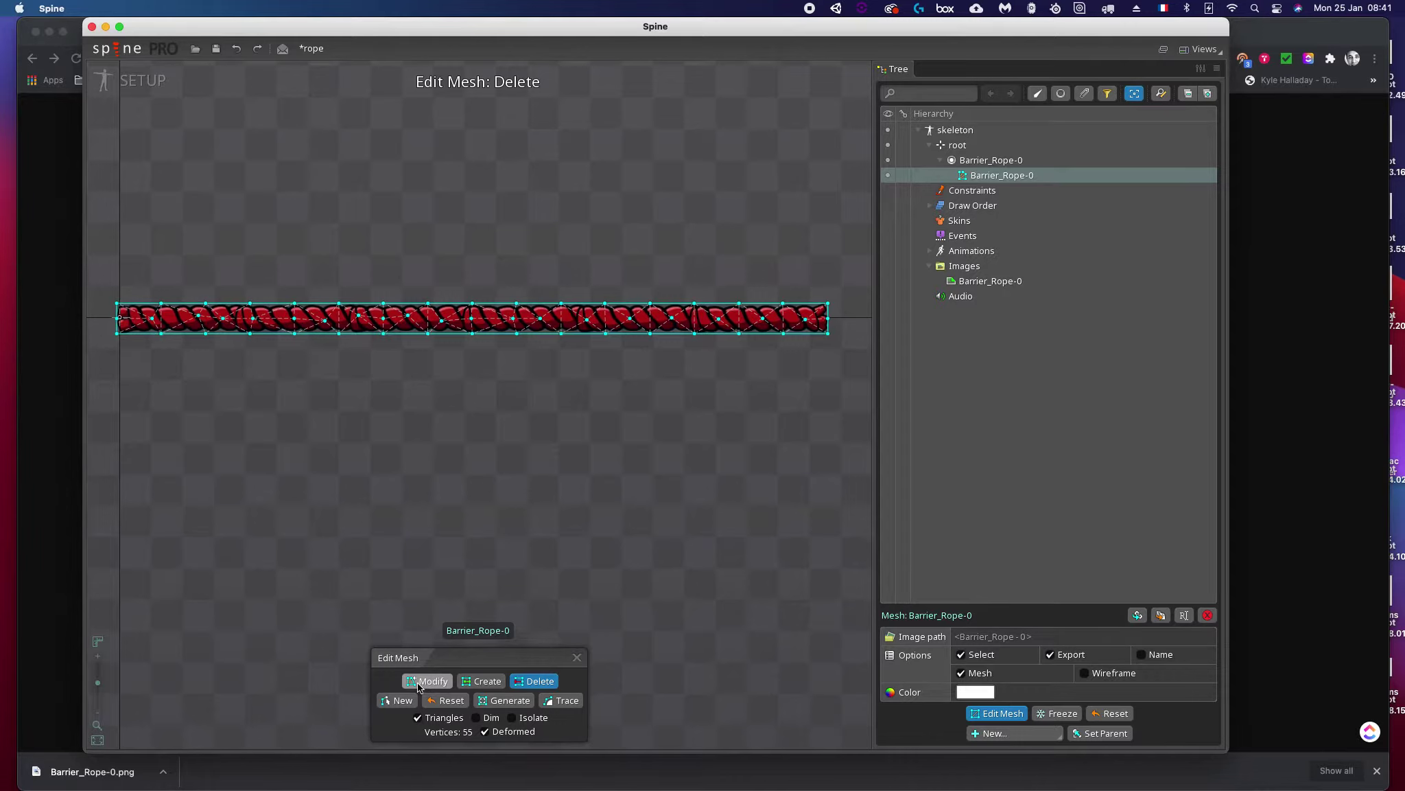
{"action": "left_click", "coordinate": [425, 681]}
{"action": "left_click", "coordinate": [540, 319]}
{"action": "left_click", "coordinate": [494, 319]}
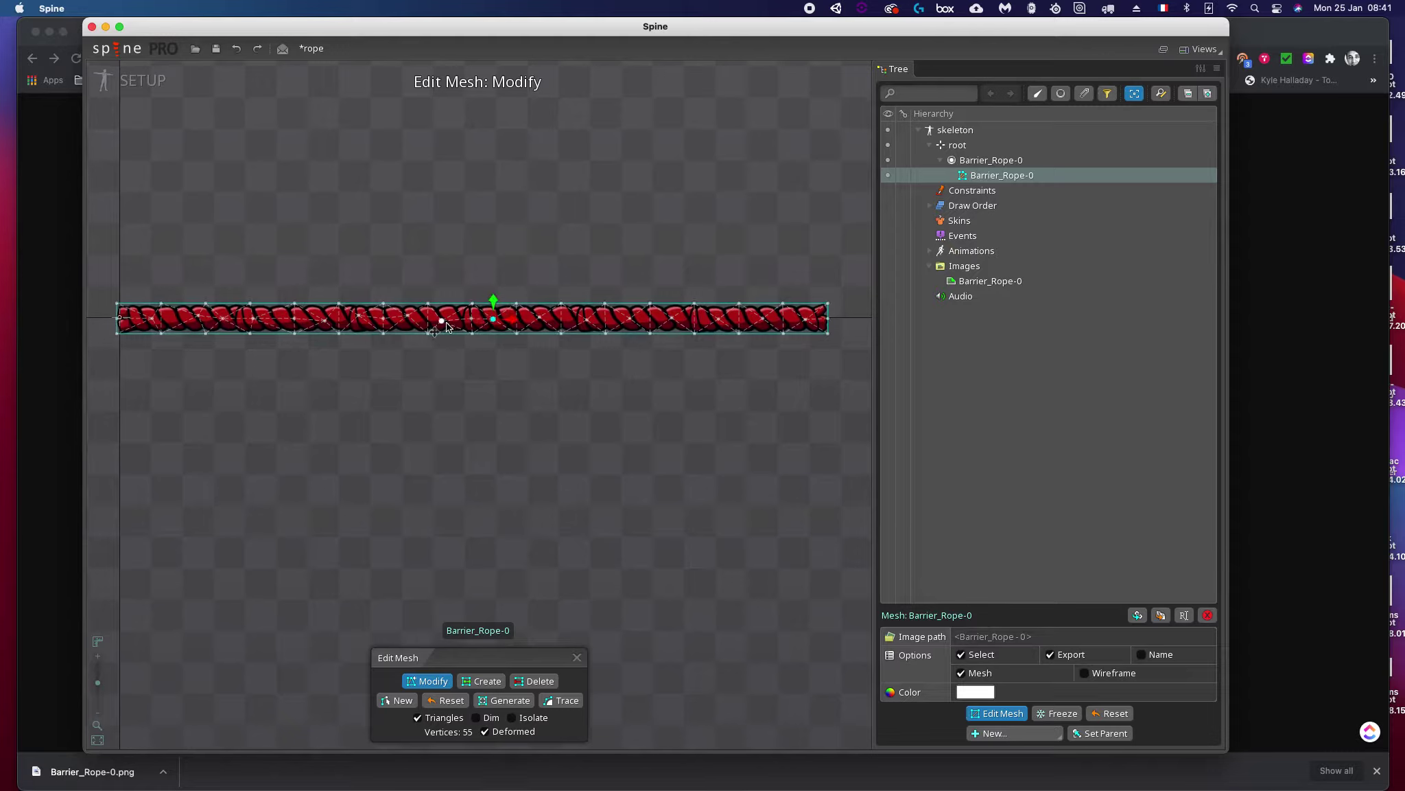
{"action": "left_click", "coordinate": [534, 680]}
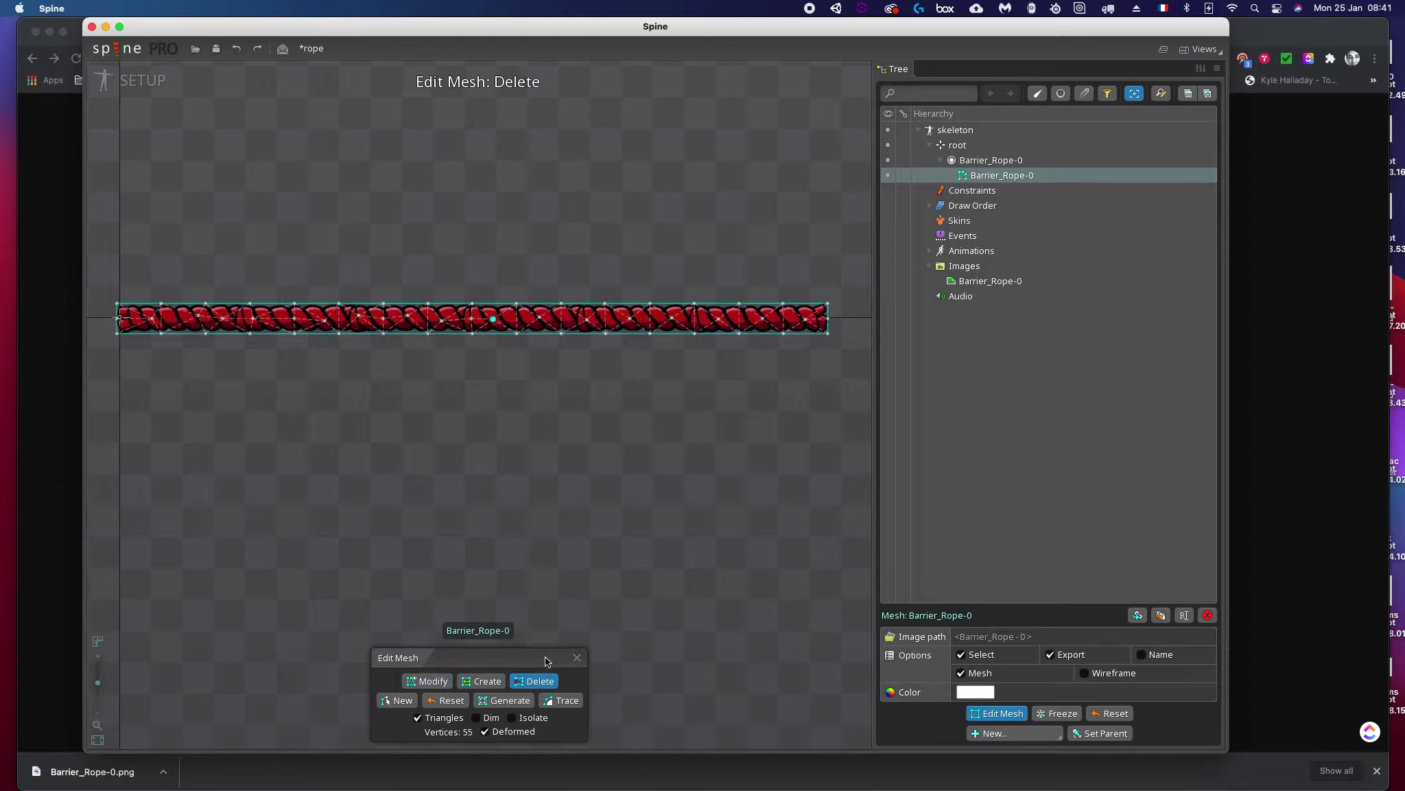
{"action": "left_click", "coordinate": [471, 320]}
Step: Shift a vertex left along the rope and delete two more vertices toward the left side
{"action": "left_click", "coordinate": [439, 682]}
{"action": "left_click", "coordinate": [453, 321]}
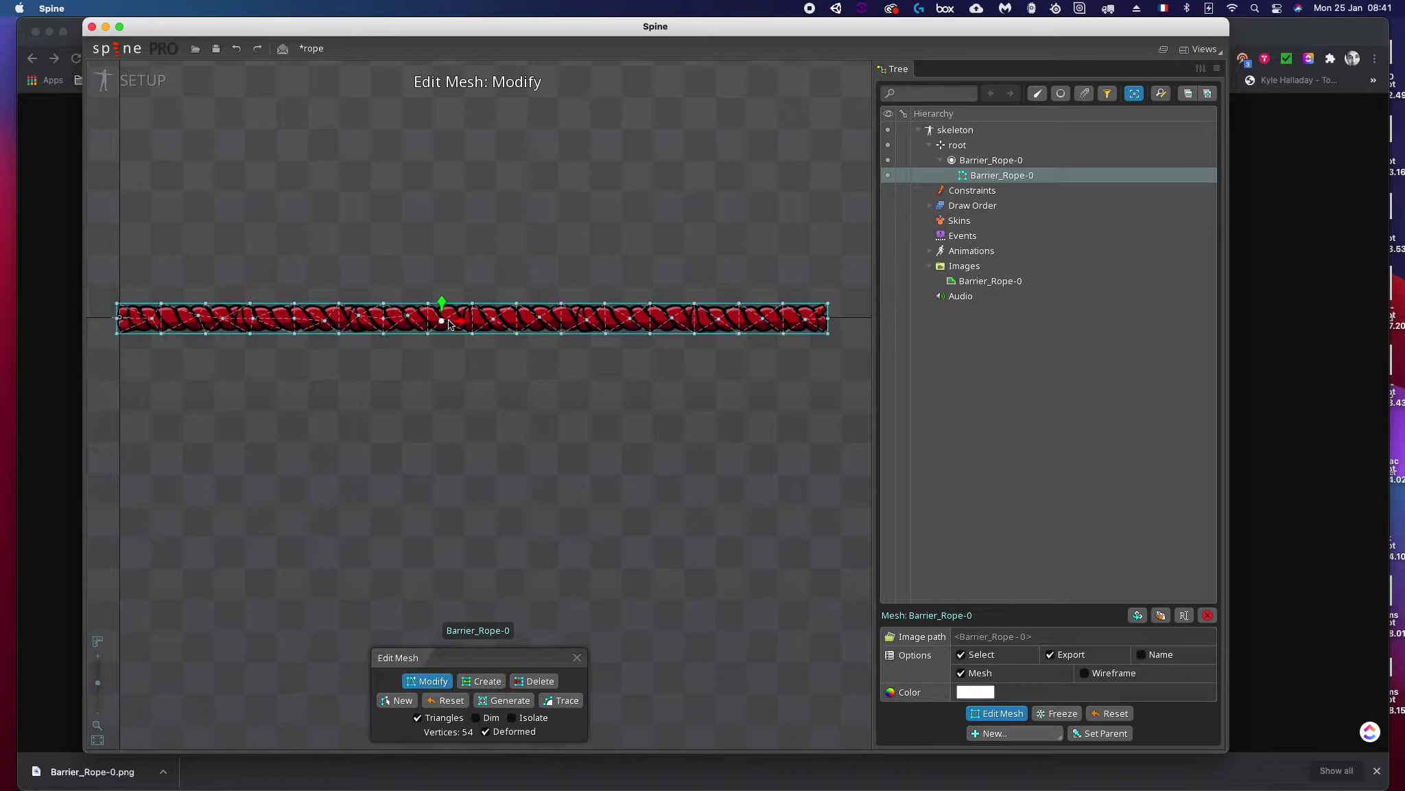
{"action": "left_click_drag", "start_coordinate": [458, 322], "coordinate": [411, 323]}
{"action": "left_click", "coordinate": [540, 682]}
{"action": "left_click", "coordinate": [389, 324]}
{"action": "scroll", "coordinate": [288, 392], "scroll_direction": "up", "scroll_amount": 3}
{"action": "scroll", "coordinate": [302, 411], "scroll_direction": "down", "scroll_amount": 2}
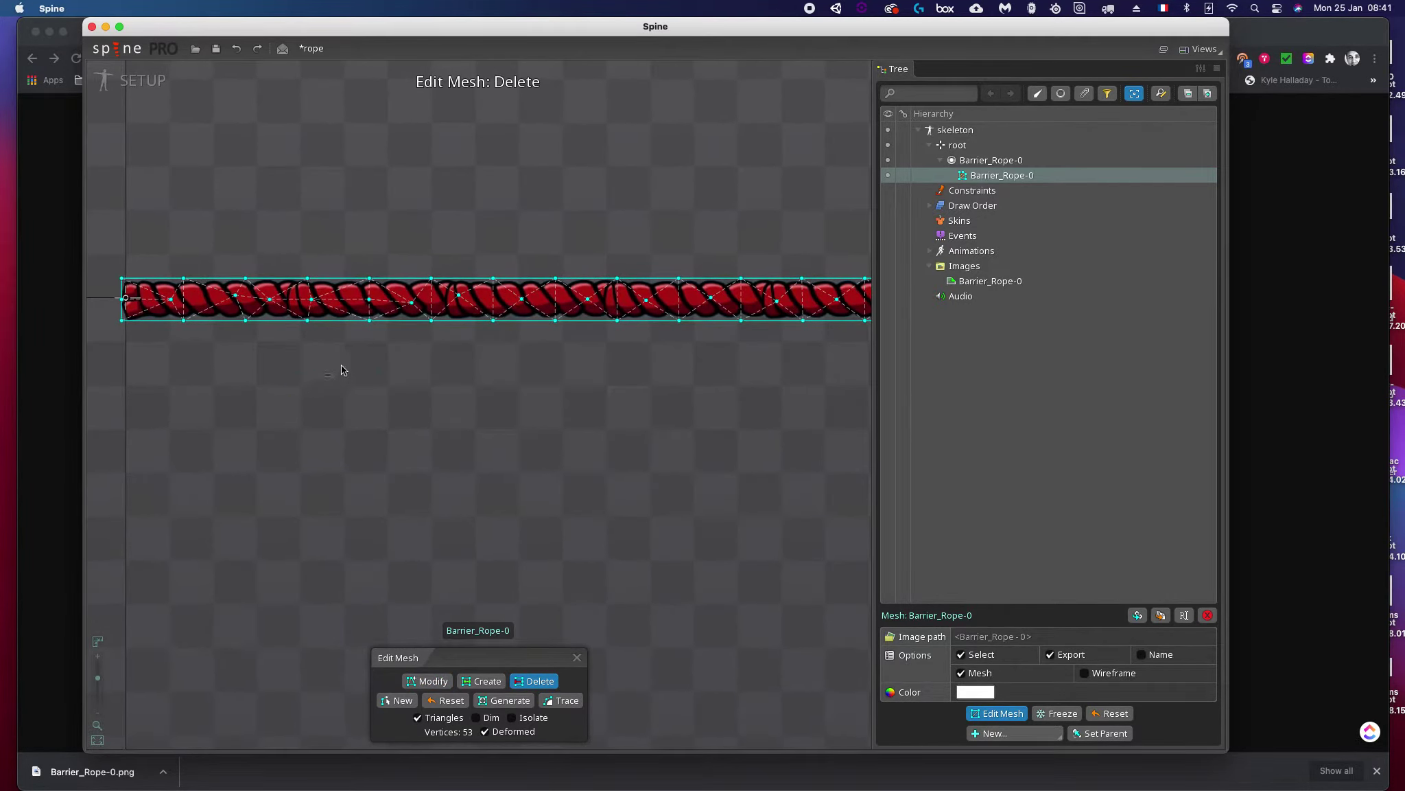
{"action": "right_click_drag", "start_coordinate": [342, 370], "coordinate": [385, 397]}
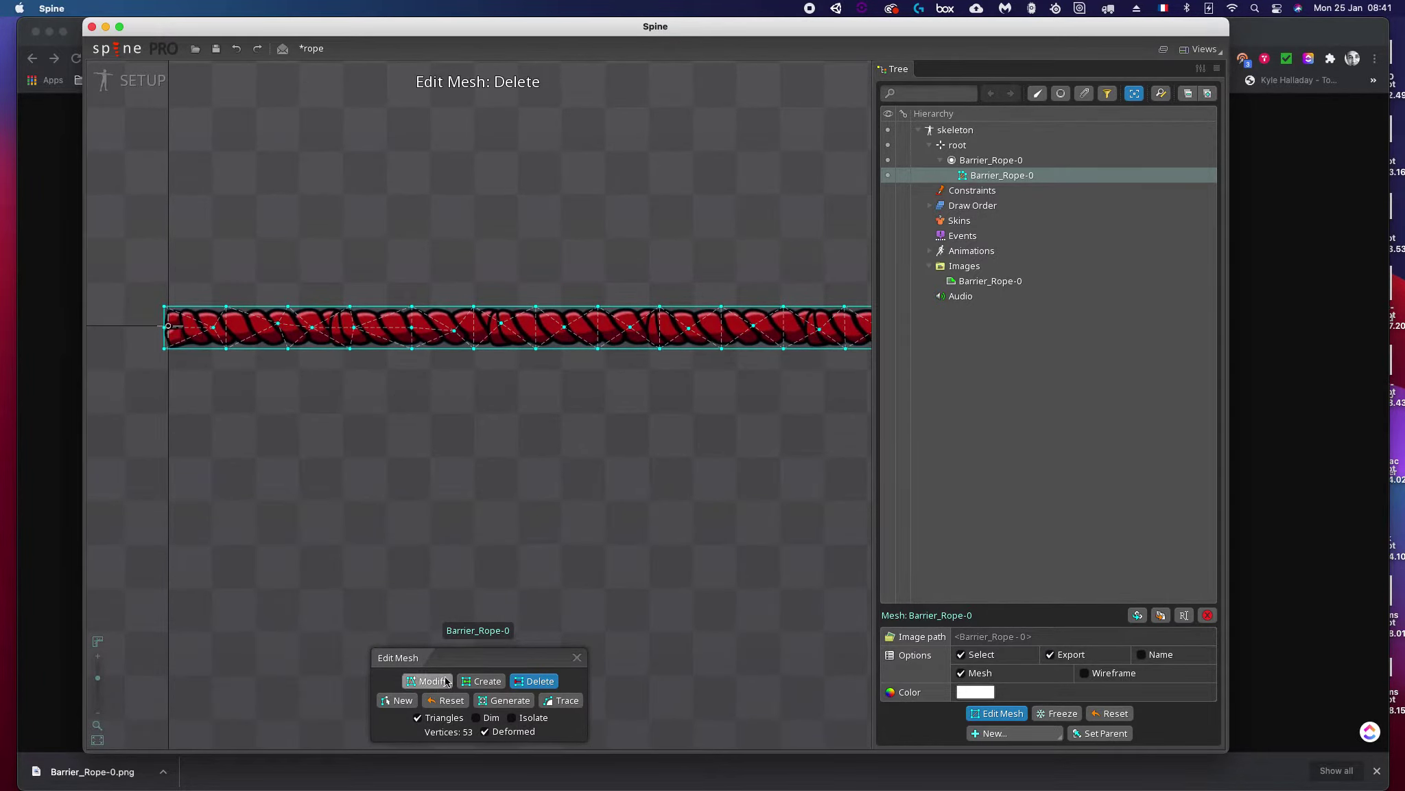
{"action": "left_click", "coordinate": [407, 330]}
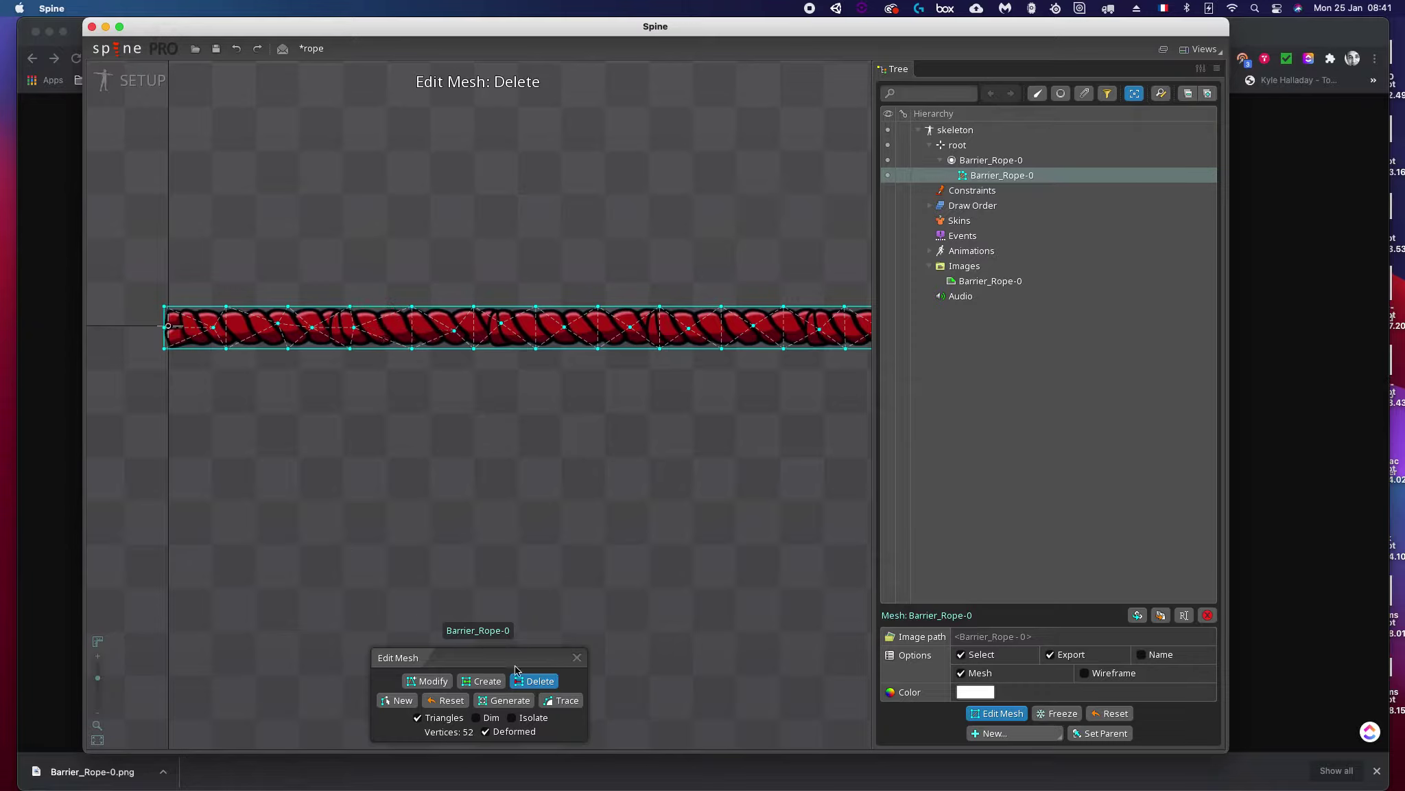
Step: Even out vertex spacing near the left end and delete the left-end vertex
{"action": "left_click", "coordinate": [487, 681]}
{"action": "left_click", "coordinate": [429, 680]}
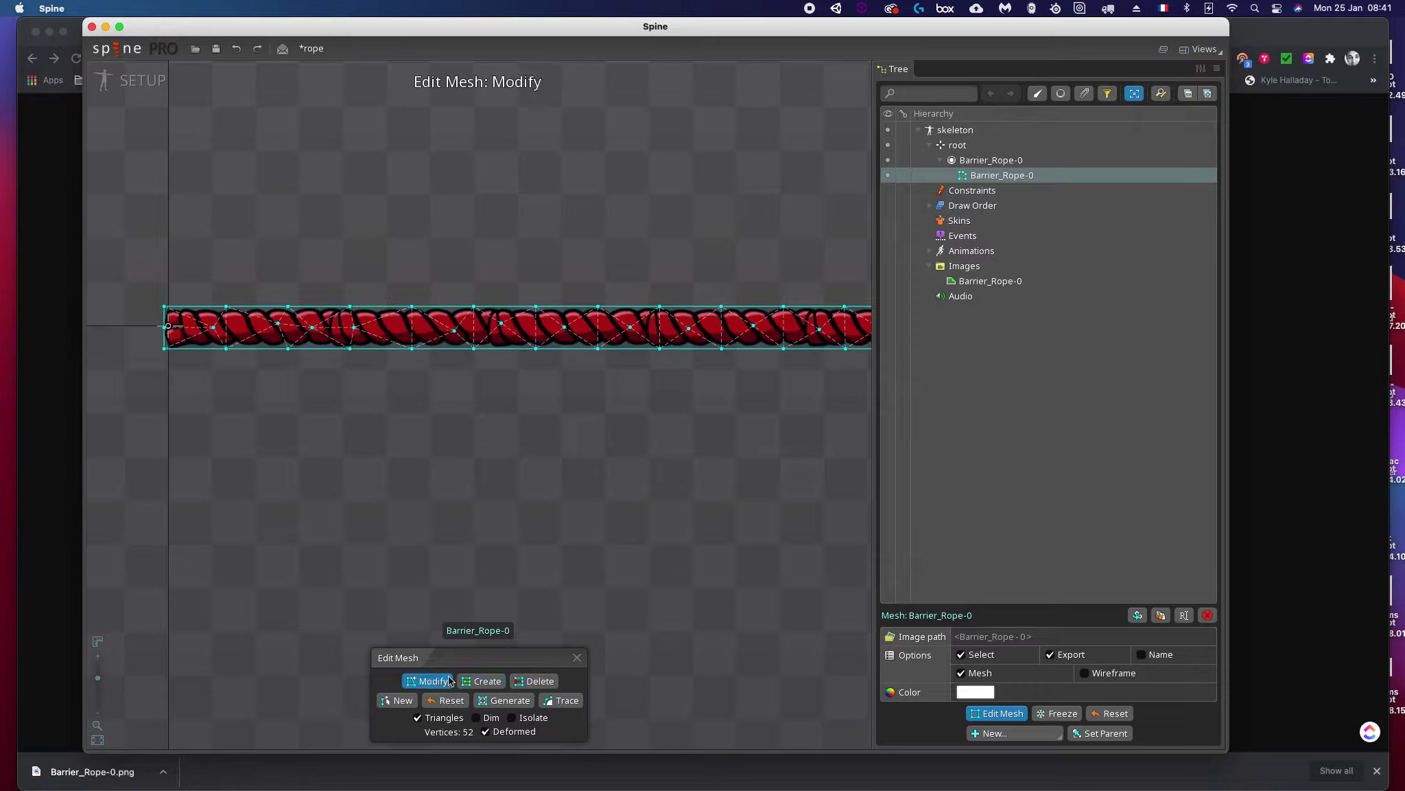
{"action": "mouse_move", "coordinate": [455, 339]}
{"action": "left_mouse_down"}
{"action": "mouse_move", "coordinate": [442, 335]}
{"action": "mouse_move", "coordinate": [507, 327]}
{"action": "left_mouse_up"}
{"action": "left_click", "coordinate": [354, 327]}
{"action": "mouse_move", "coordinate": [356, 333]}
{"action": "left_mouse_down"}
{"action": "mouse_move", "coordinate": [378, 334]}
{"action": "mouse_move", "coordinate": [187, 329]}
{"action": "left_mouse_up"}
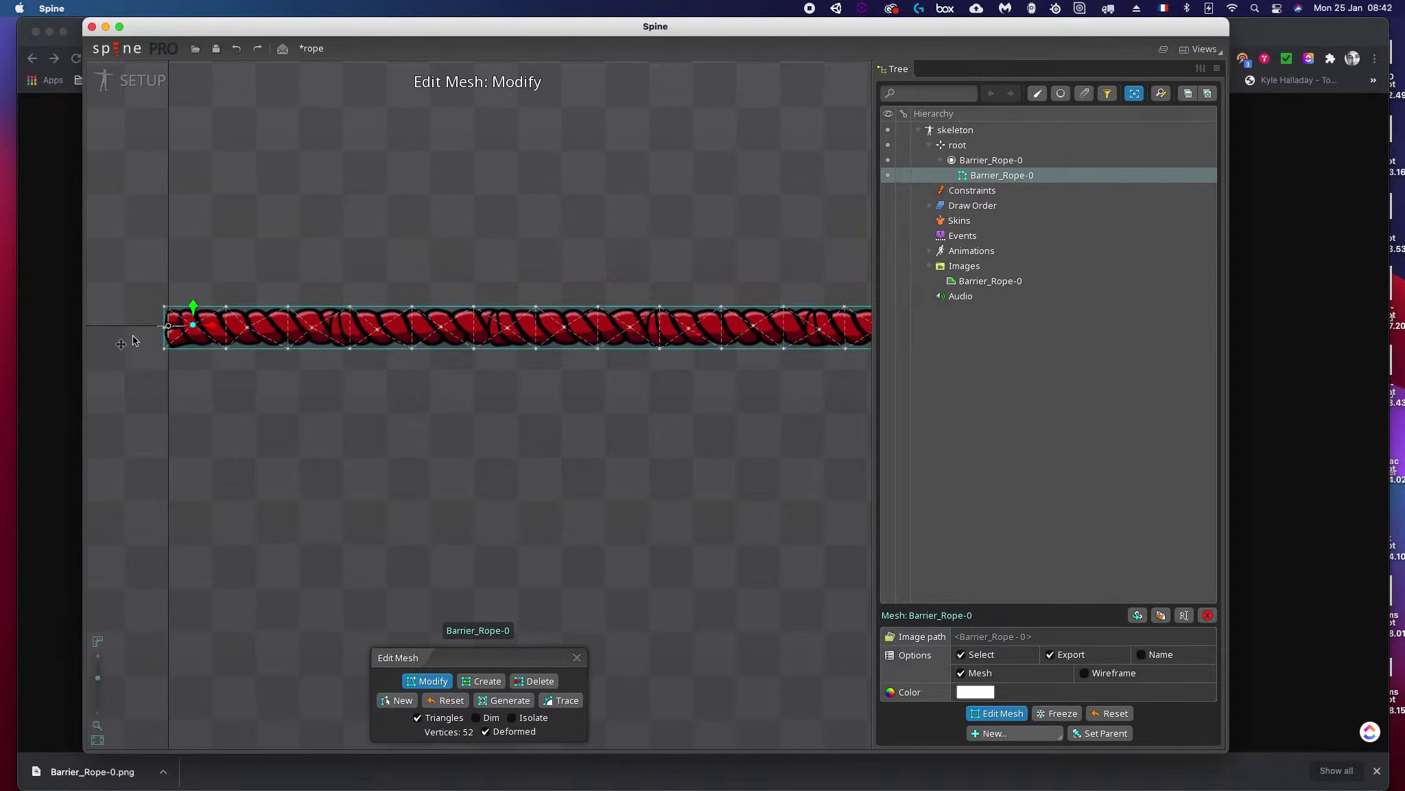
{"action": "scroll", "coordinate": [171, 329], "scroll_direction": "up", "scroll_amount": 5}
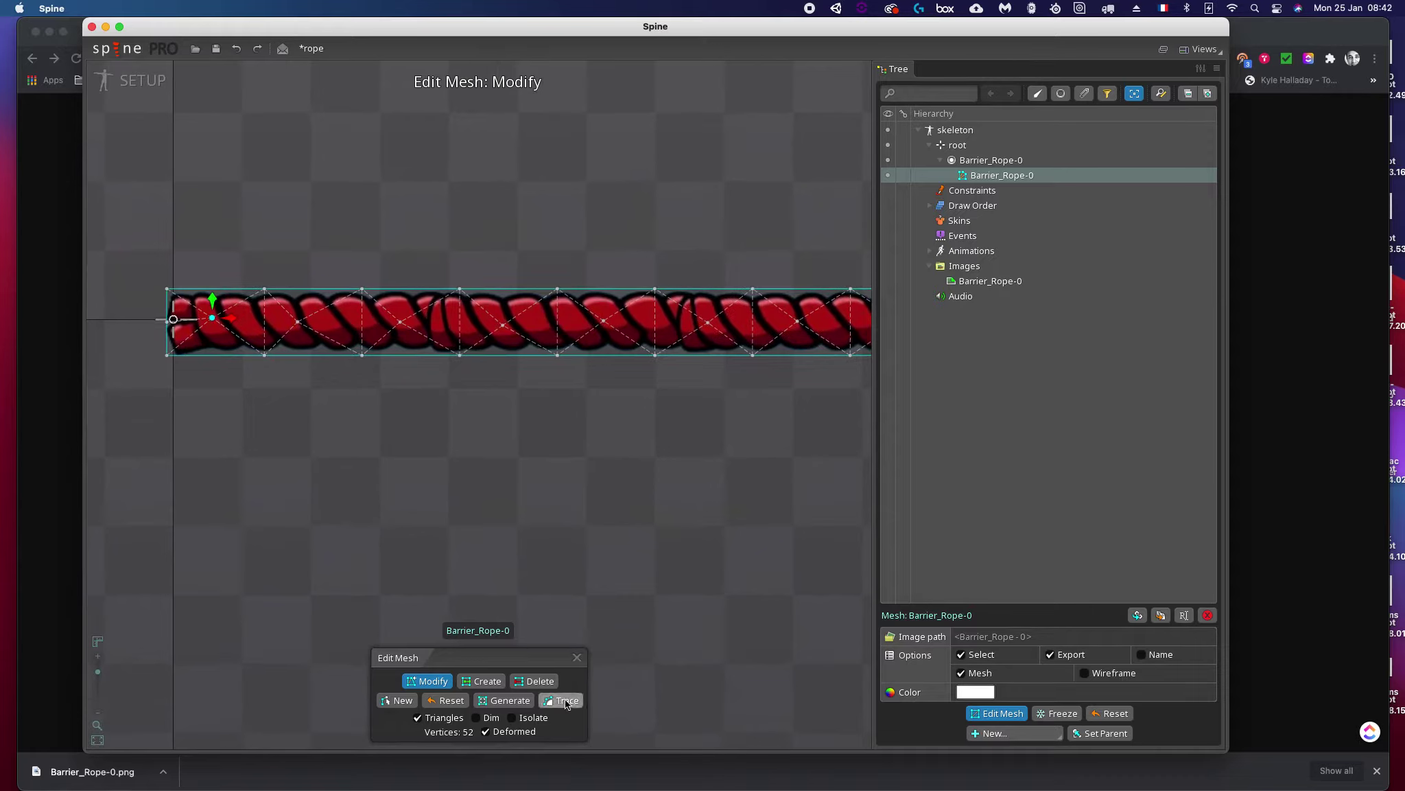
{"action": "left_click", "coordinate": [536, 681]}
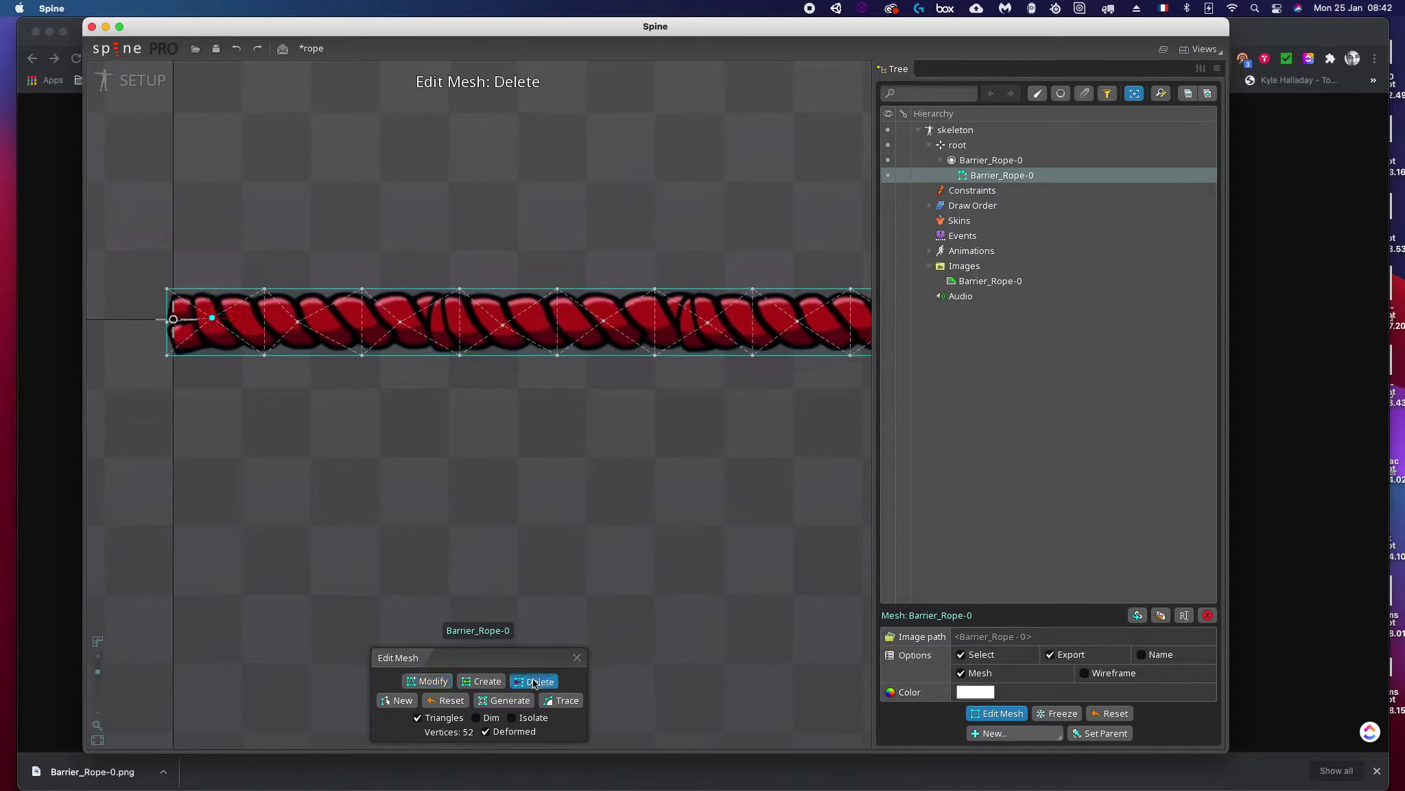
{"action": "left_click", "coordinate": [165, 326]}
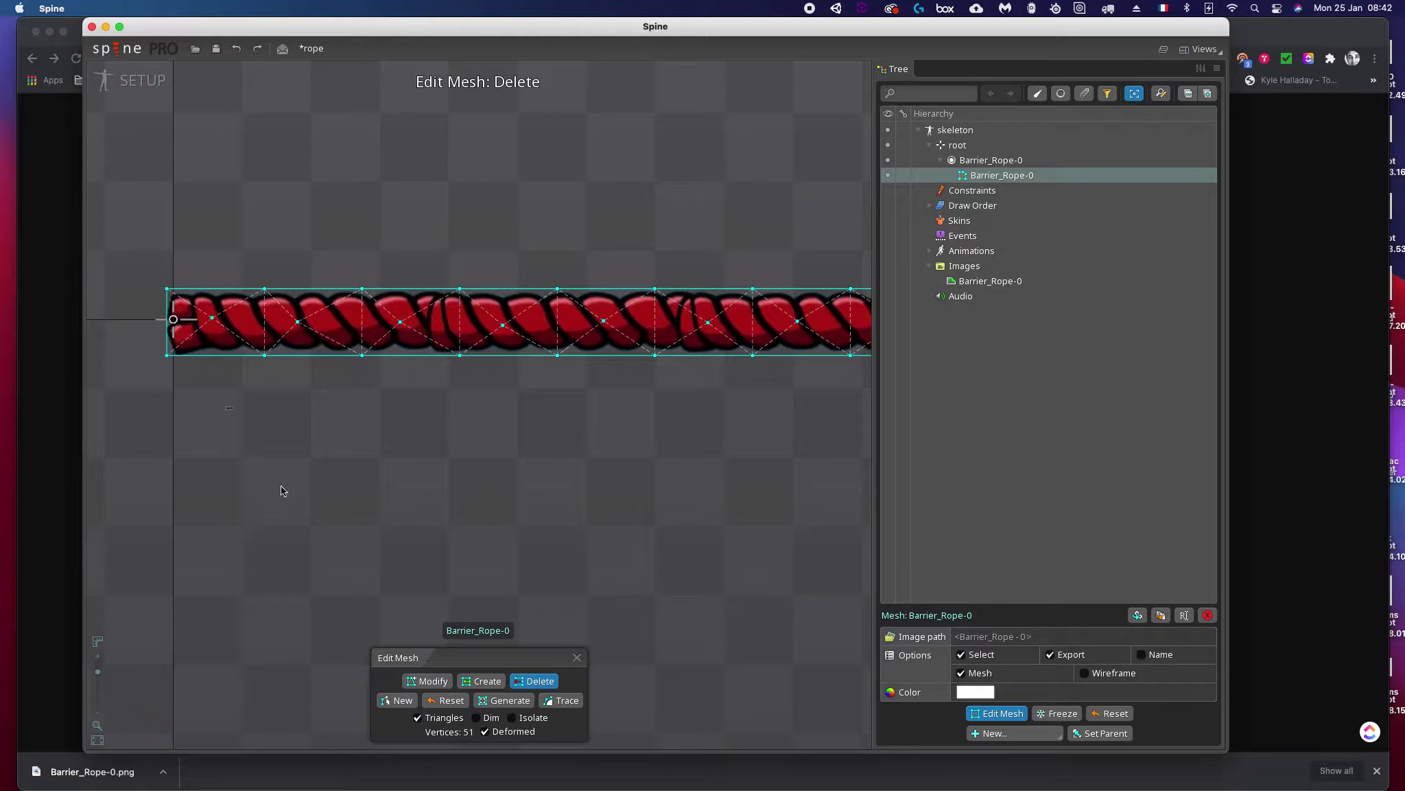
{"action": "left_click", "coordinate": [427, 680]}
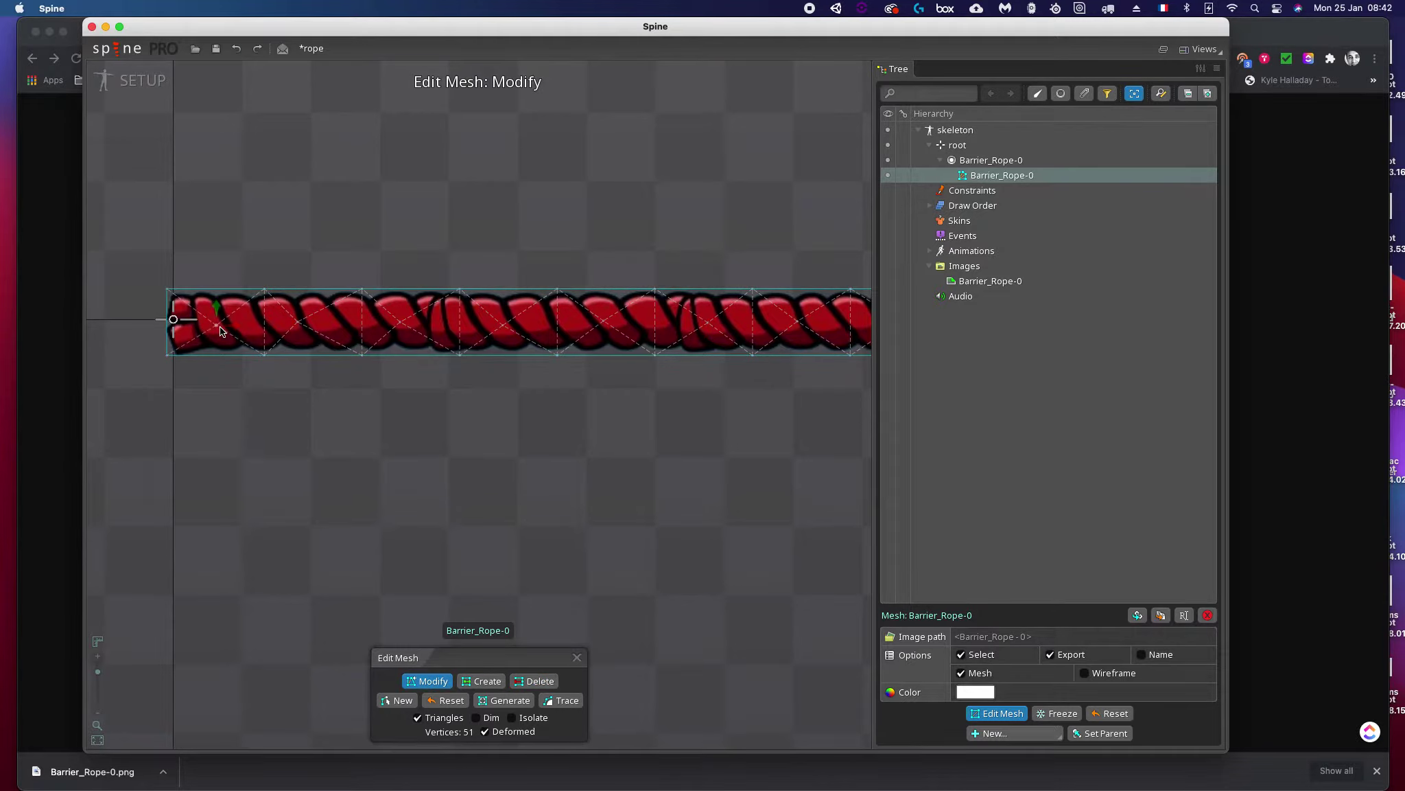
{"action": "left_click_drag", "start_coordinate": [298, 322], "coordinate": [318, 330]}
{"action": "left_click_drag", "start_coordinate": [409, 322], "coordinate": [414, 326]}
Step: Delete the vertex at the rope's right end, leaving 50 vertices, and finish mesh editing
{"action": "left_click", "coordinate": [510, 323]}
{"action": "left_click", "coordinate": [604, 321]}
{"action": "scroll", "coordinate": [608, 323], "scroll_direction": "down", "scroll_amount": 2}
{"action": "scroll", "coordinate": [735, 387], "scroll_direction": "down", "scroll_amount": 1}
{"action": "scroll", "coordinate": [721, 377], "scroll_direction": "down", "scroll_amount": 2}
{"action": "scroll", "coordinate": [726, 364], "scroll_direction": "up", "scroll_amount": 1}
{"action": "scroll", "coordinate": [715, 355], "scroll_direction": "up", "scroll_amount": 2}
{"action": "scroll", "coordinate": [542, 407], "scroll_direction": "down", "scroll_amount": 1}
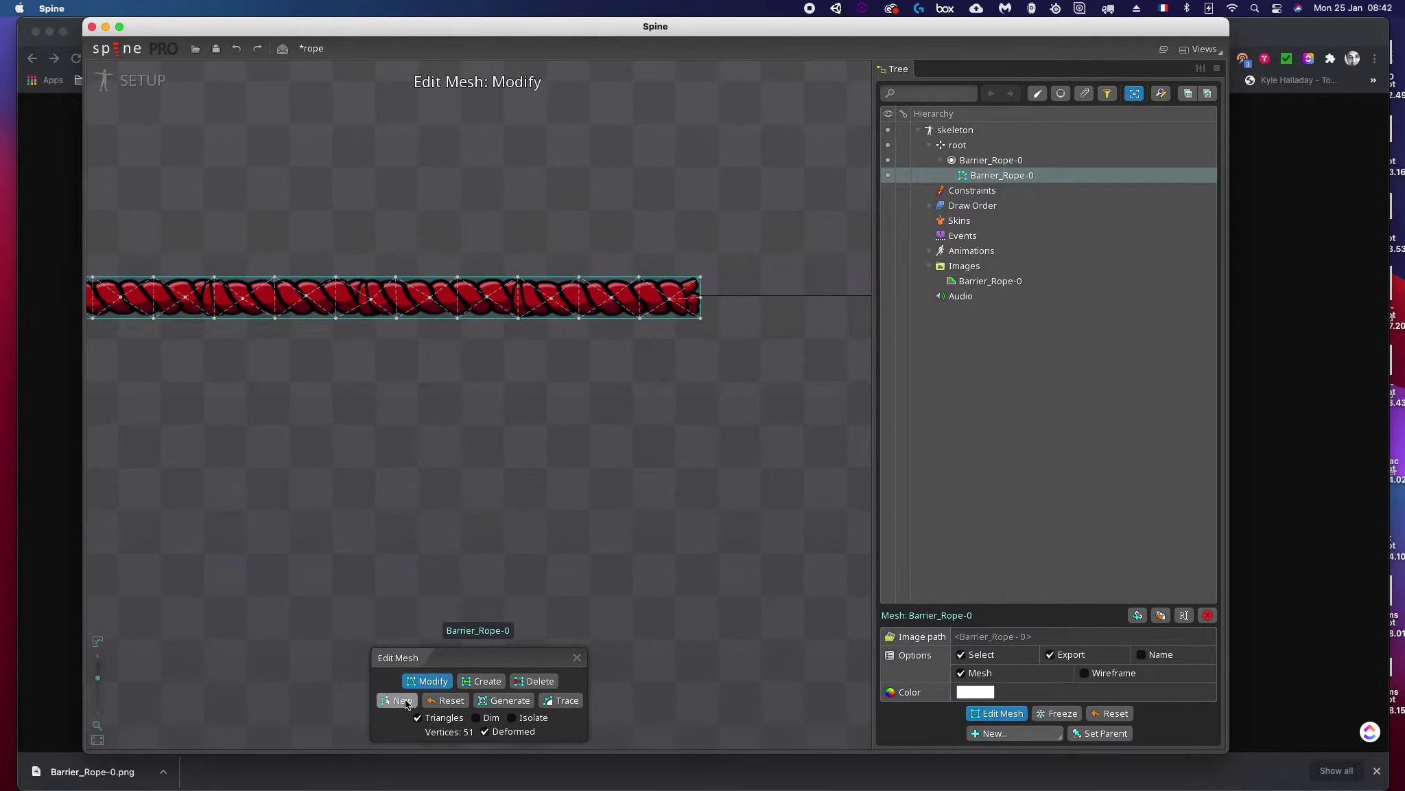
{"action": "left_click", "coordinate": [546, 683]}
{"action": "left_click", "coordinate": [701, 298]}
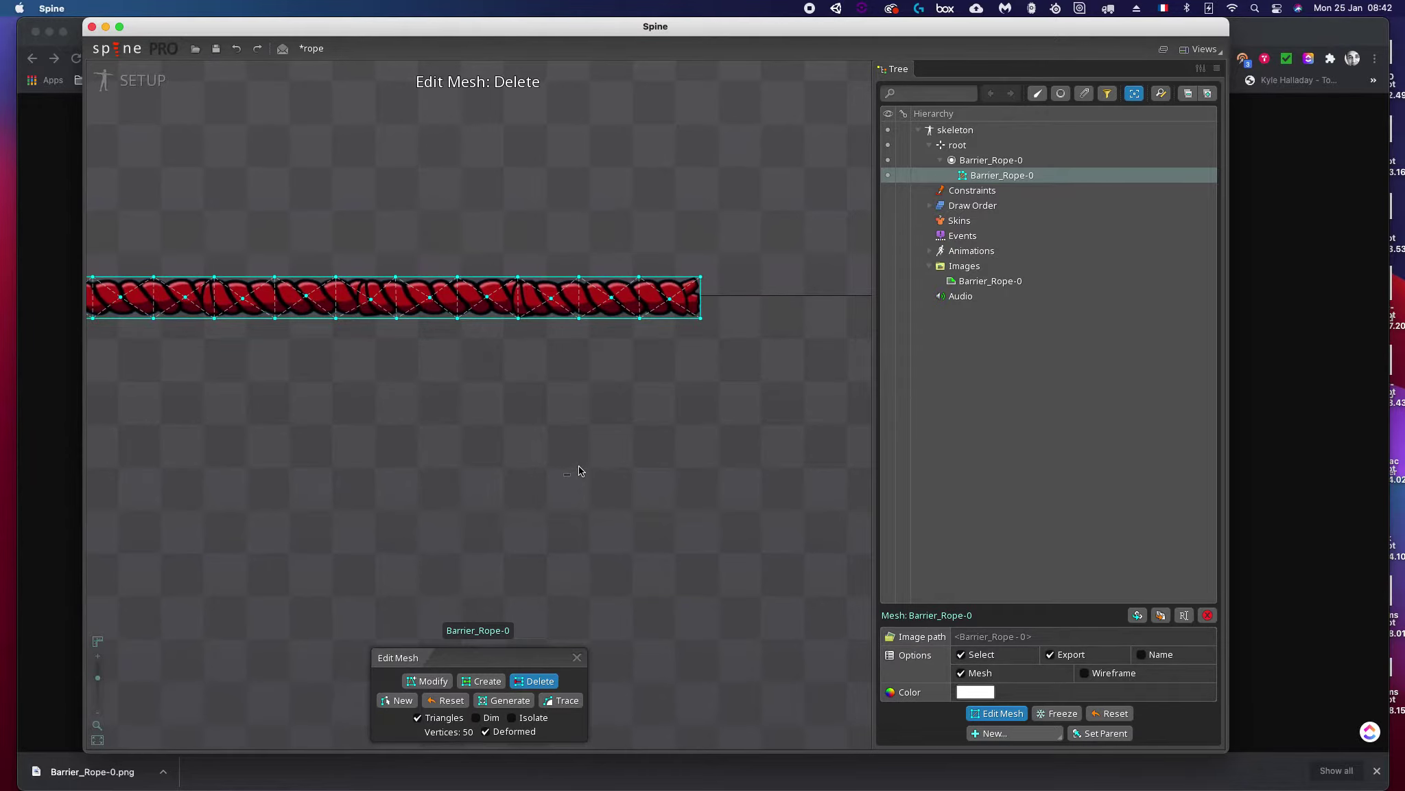
{"action": "scroll", "coordinate": [383, 464], "scroll_direction": "down", "scroll_amount": 2}
{"action": "scroll", "coordinate": [383, 456], "scroll_direction": "down", "scroll_amount": 2}
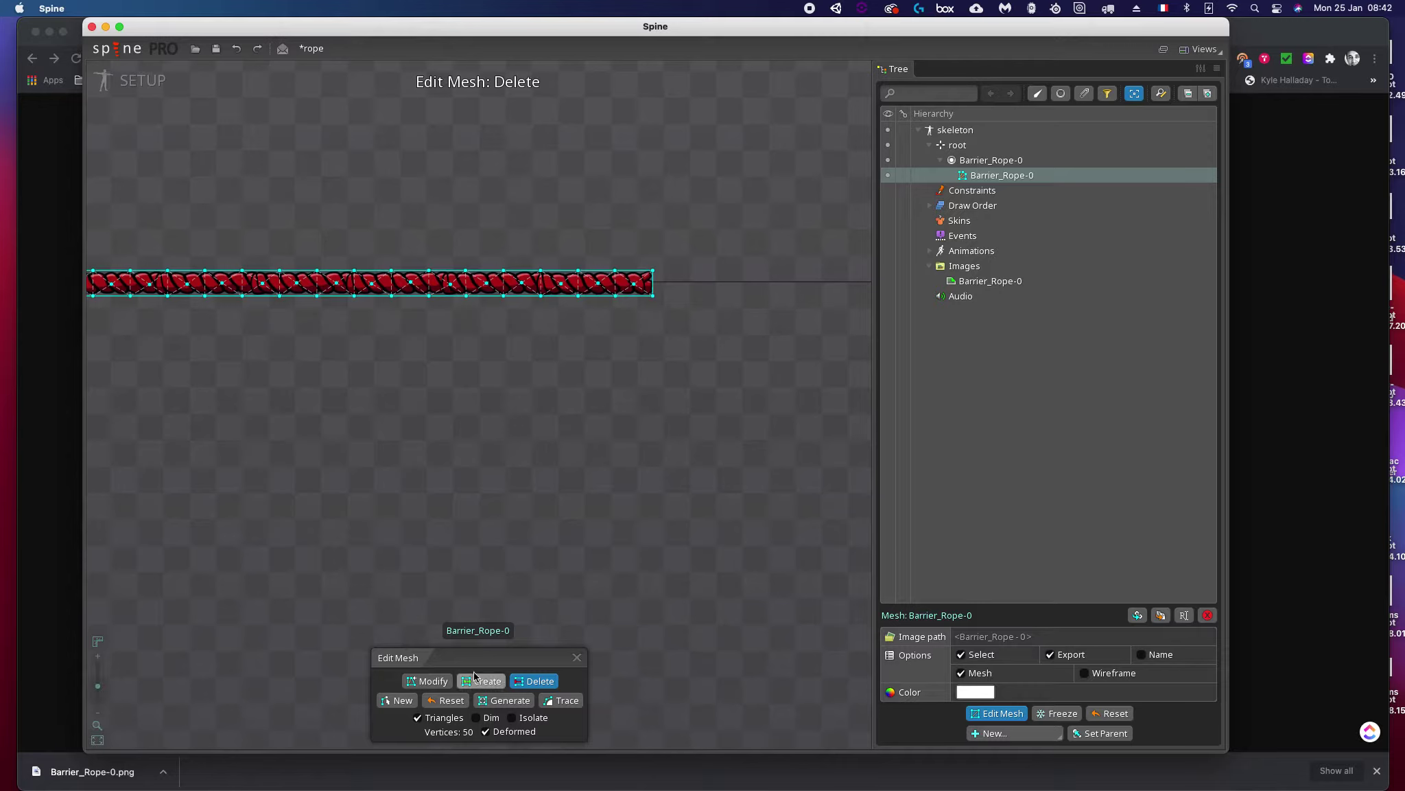
{"action": "left_click", "coordinate": [577, 657]}
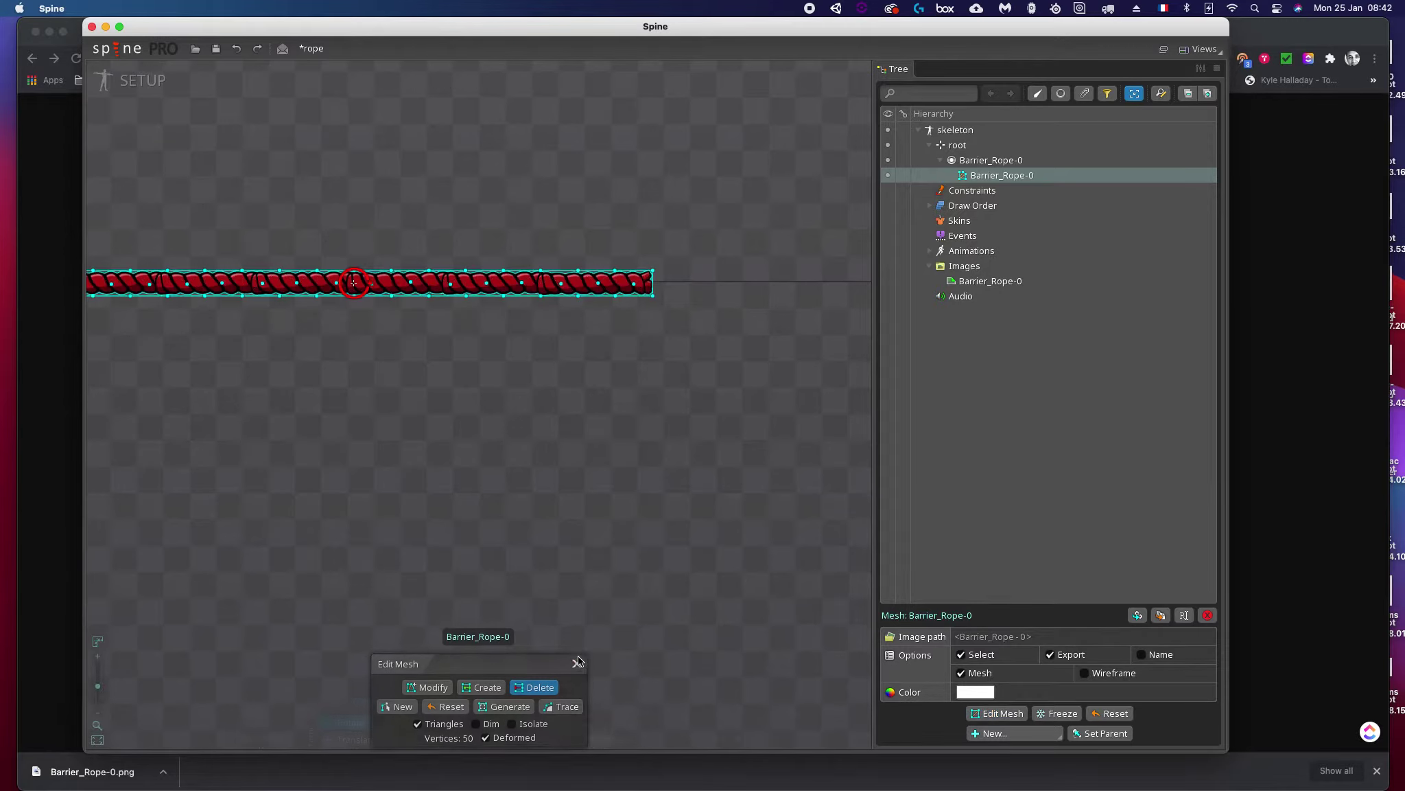
Step: With root as parent, draw the first two bones from the rope's left end
{"action": "scroll", "coordinate": [371, 418], "scroll_direction": "down", "scroll_amount": 3}
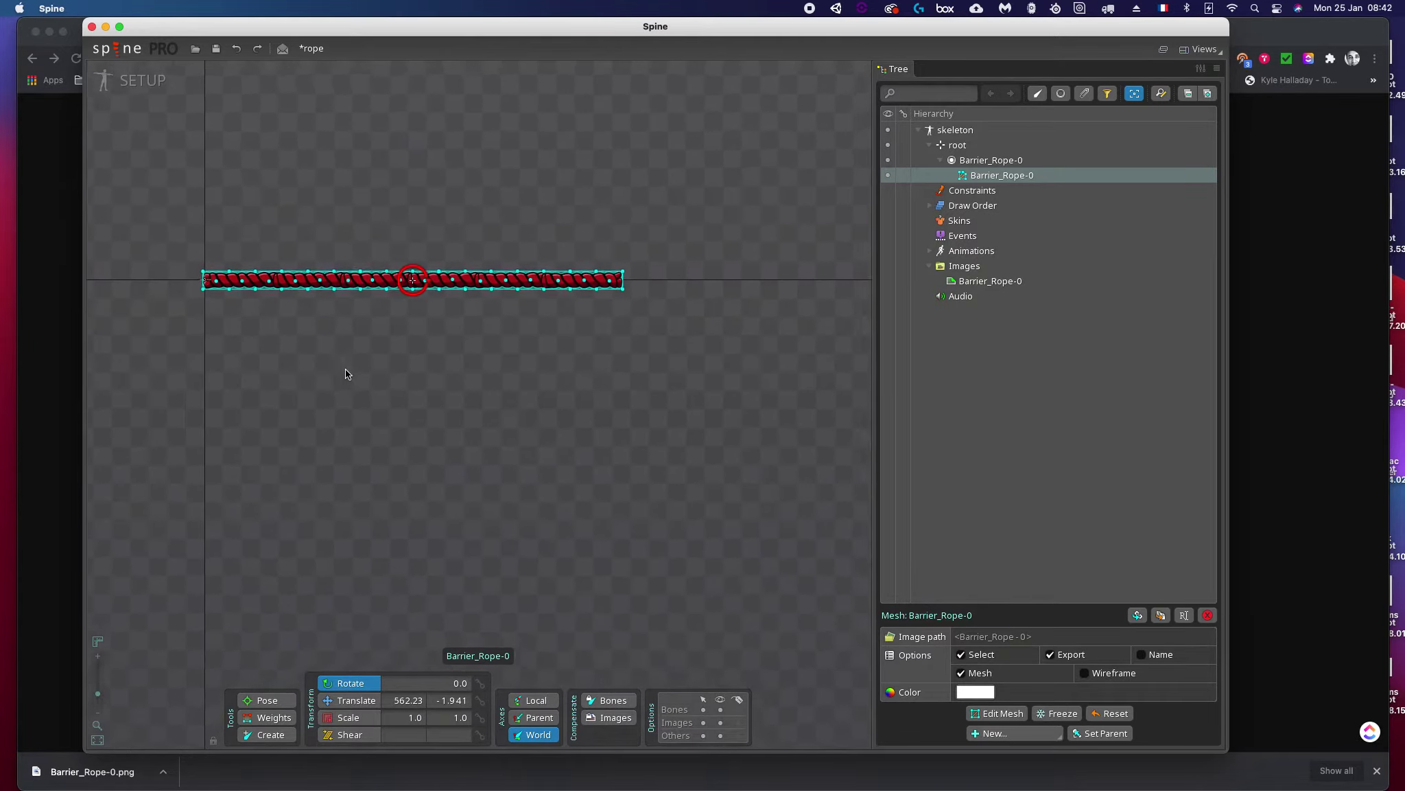
{"action": "left_click", "coordinate": [264, 736]}
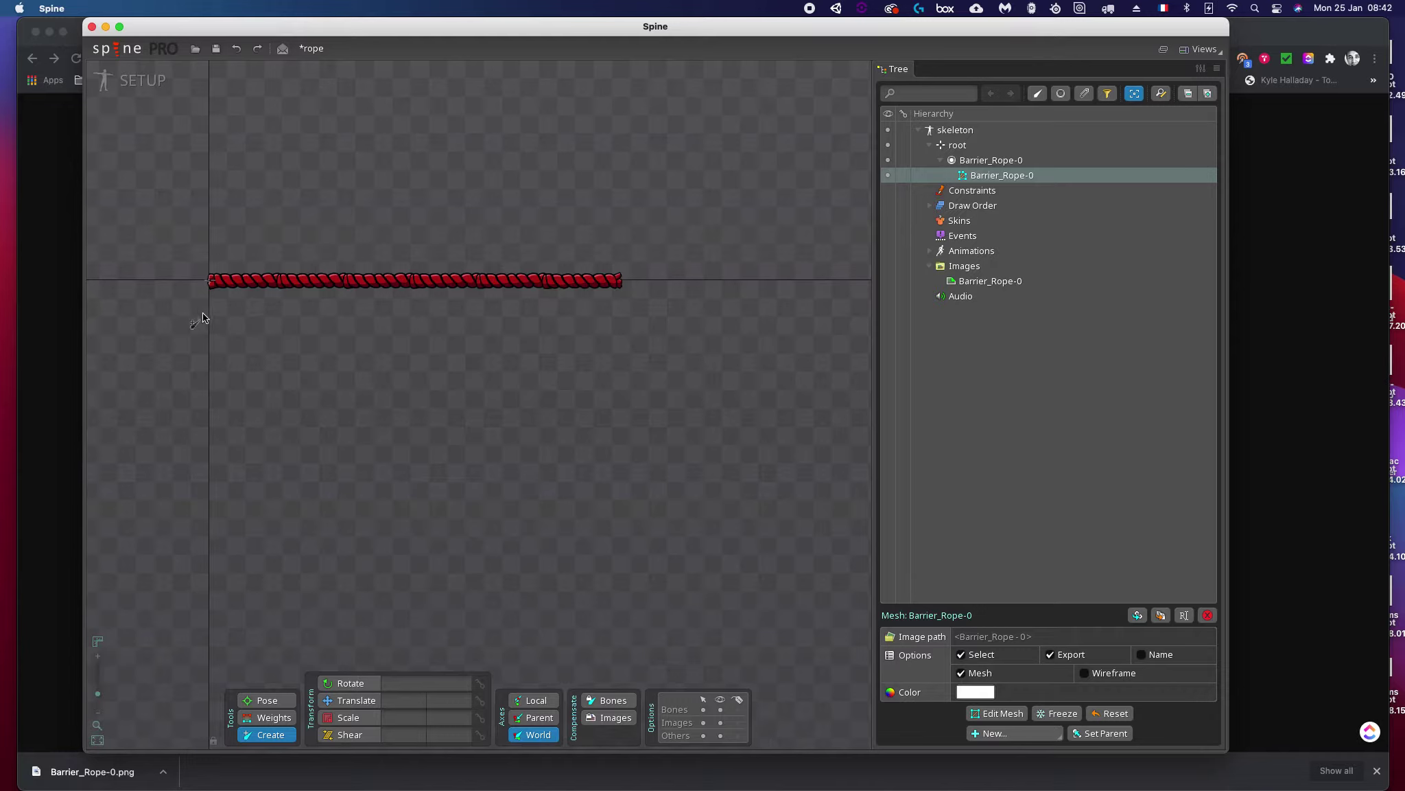
{"action": "scroll", "coordinate": [192, 299], "scroll_direction": "up", "scroll_amount": 5}
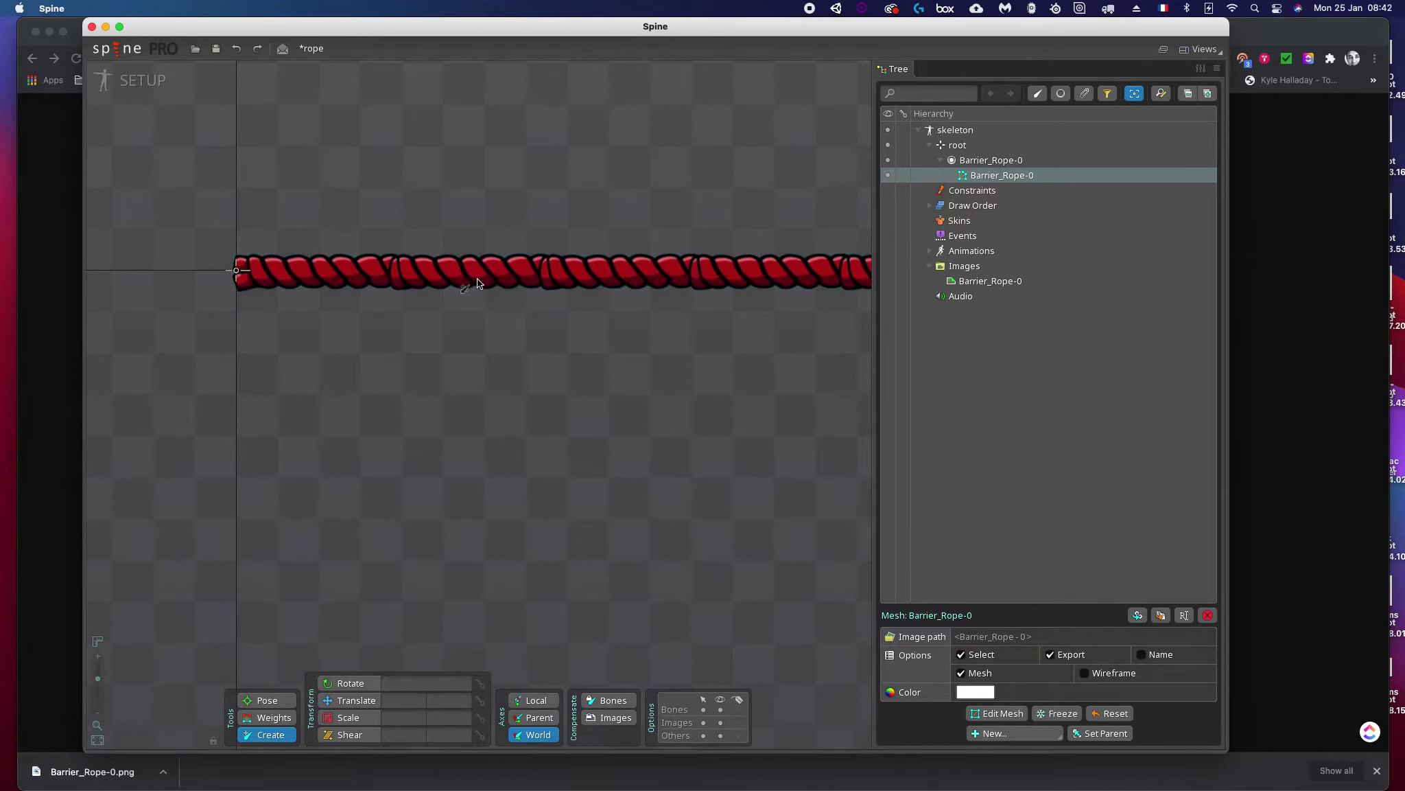
{"action": "left_click", "coordinate": [368, 274]}
{"action": "left_click_drag", "start_coordinate": [237, 273], "coordinate": [388, 271]}
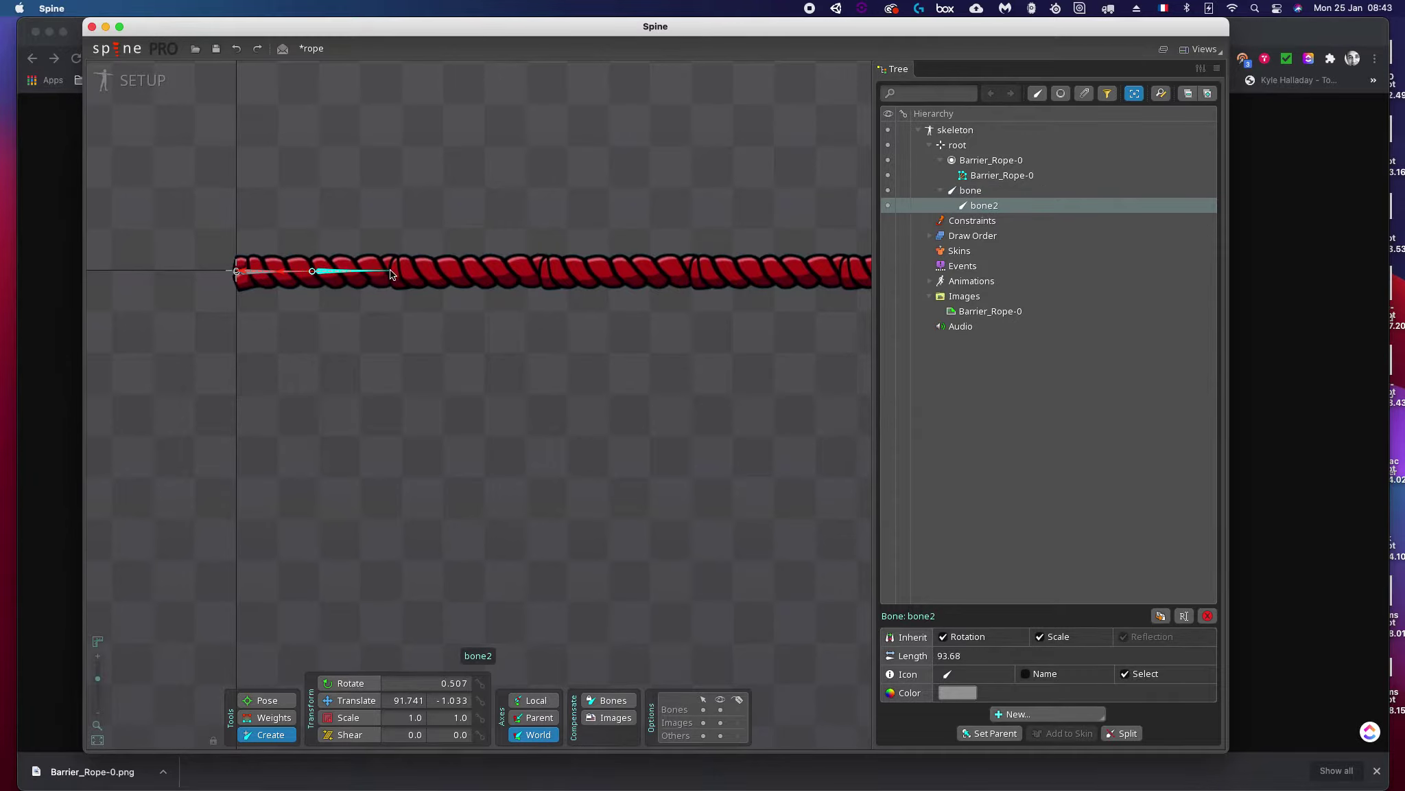
{"action": "left_click_drag", "start_coordinate": [389, 270], "coordinate": [467, 274]}
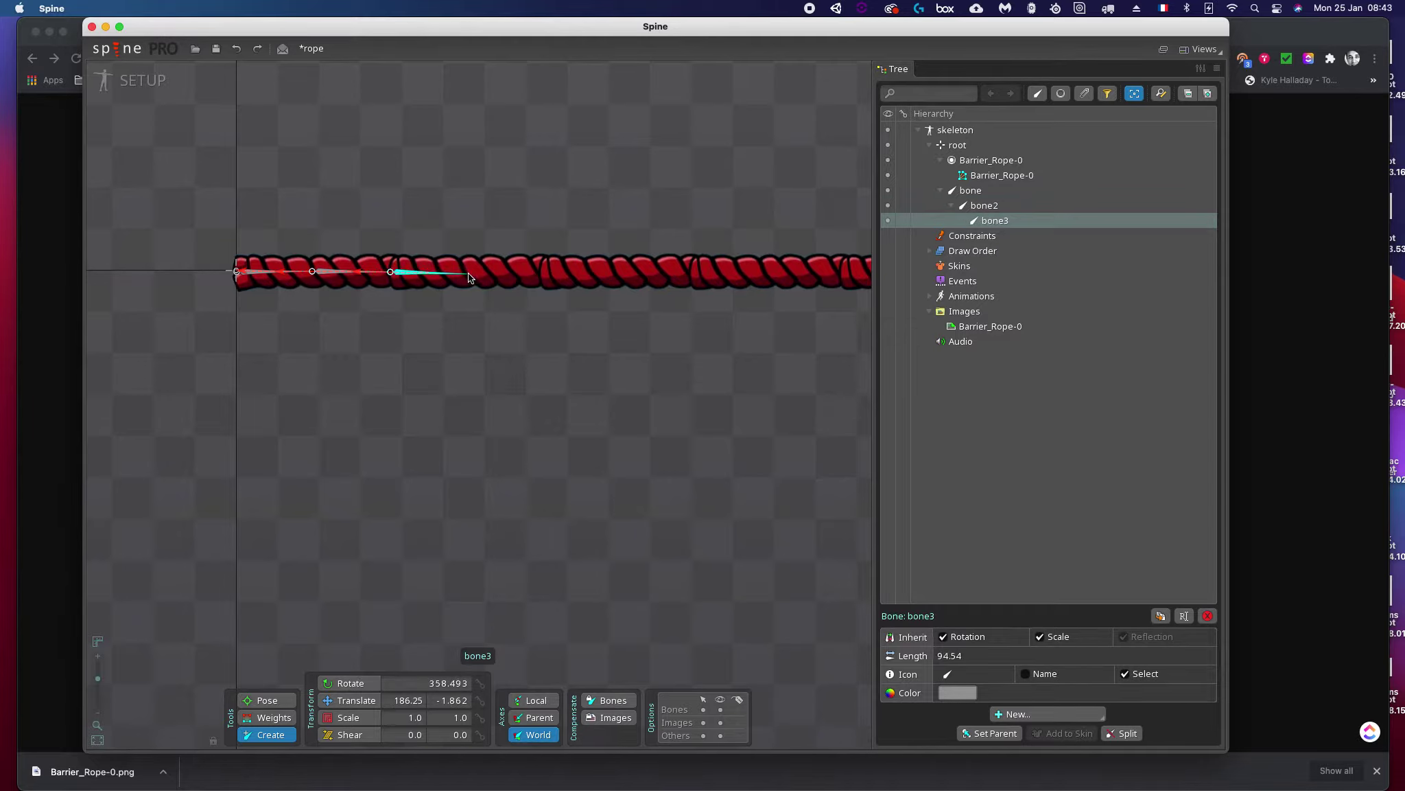
Step: Extend the bone chain along the rest of the rope through bone13 at its right end
{"action": "left_click_drag", "start_coordinate": [467, 273], "coordinate": [843, 278]}
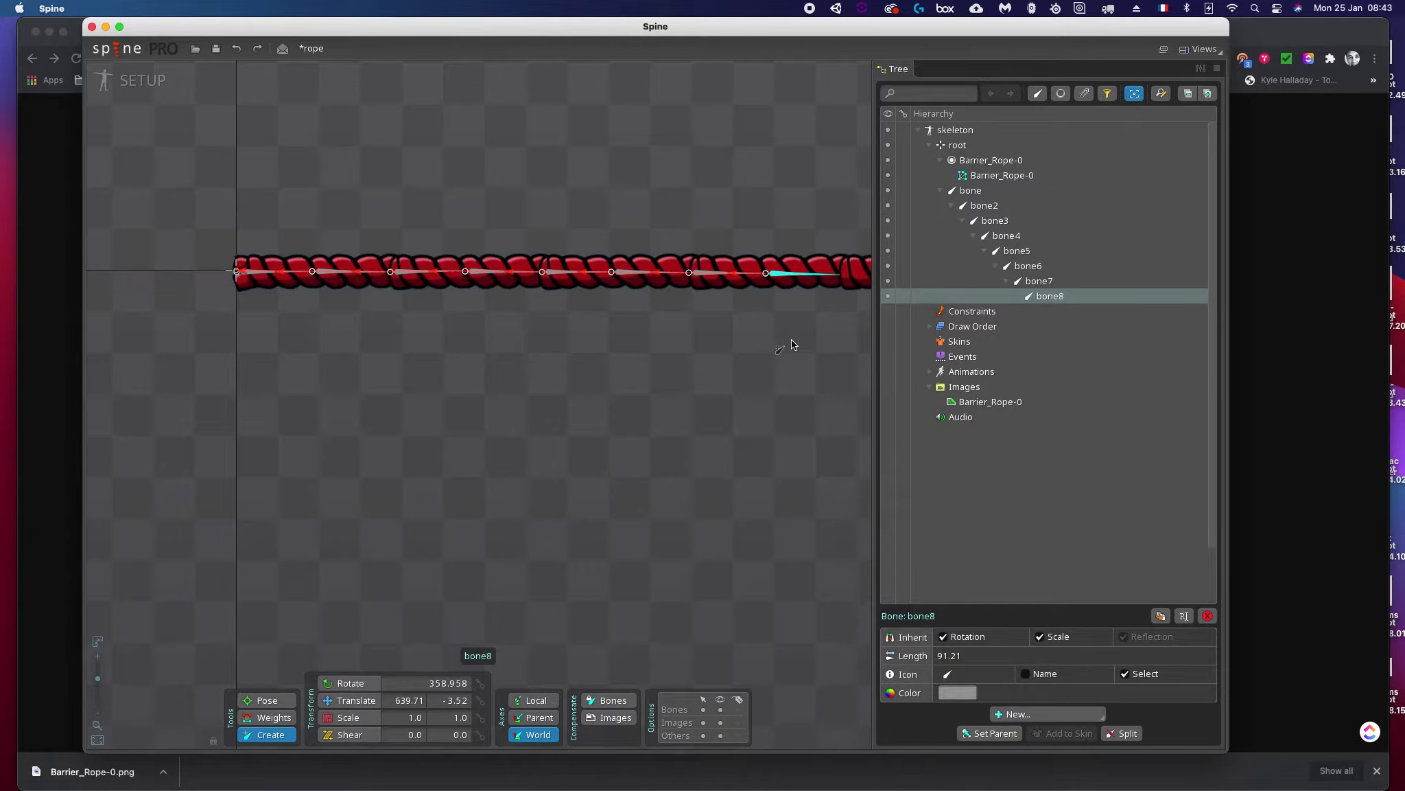
{"action": "right_click_drag", "start_coordinate": [792, 340], "coordinate": [285, 345]}
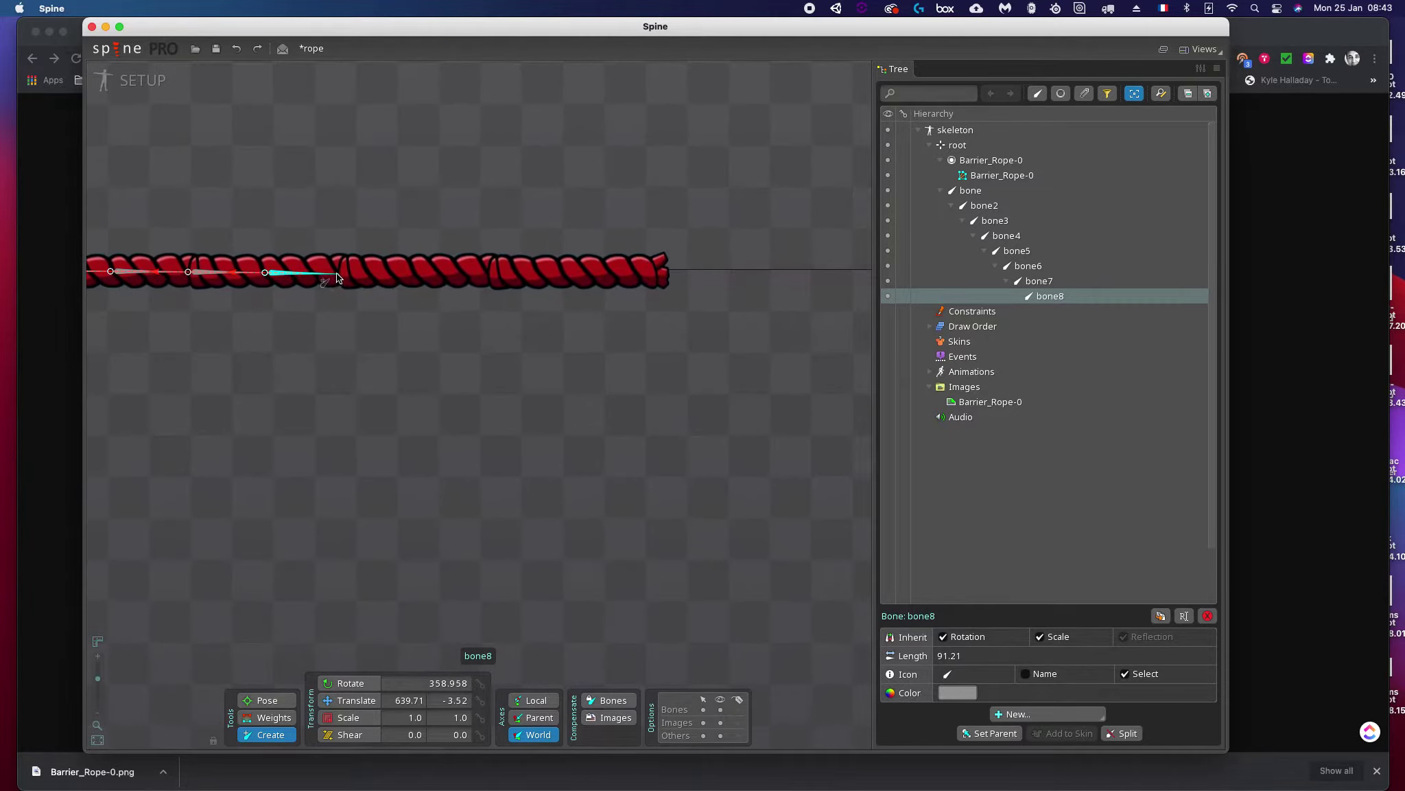
{"action": "left_click_drag", "start_coordinate": [338, 275], "coordinate": [633, 276]}
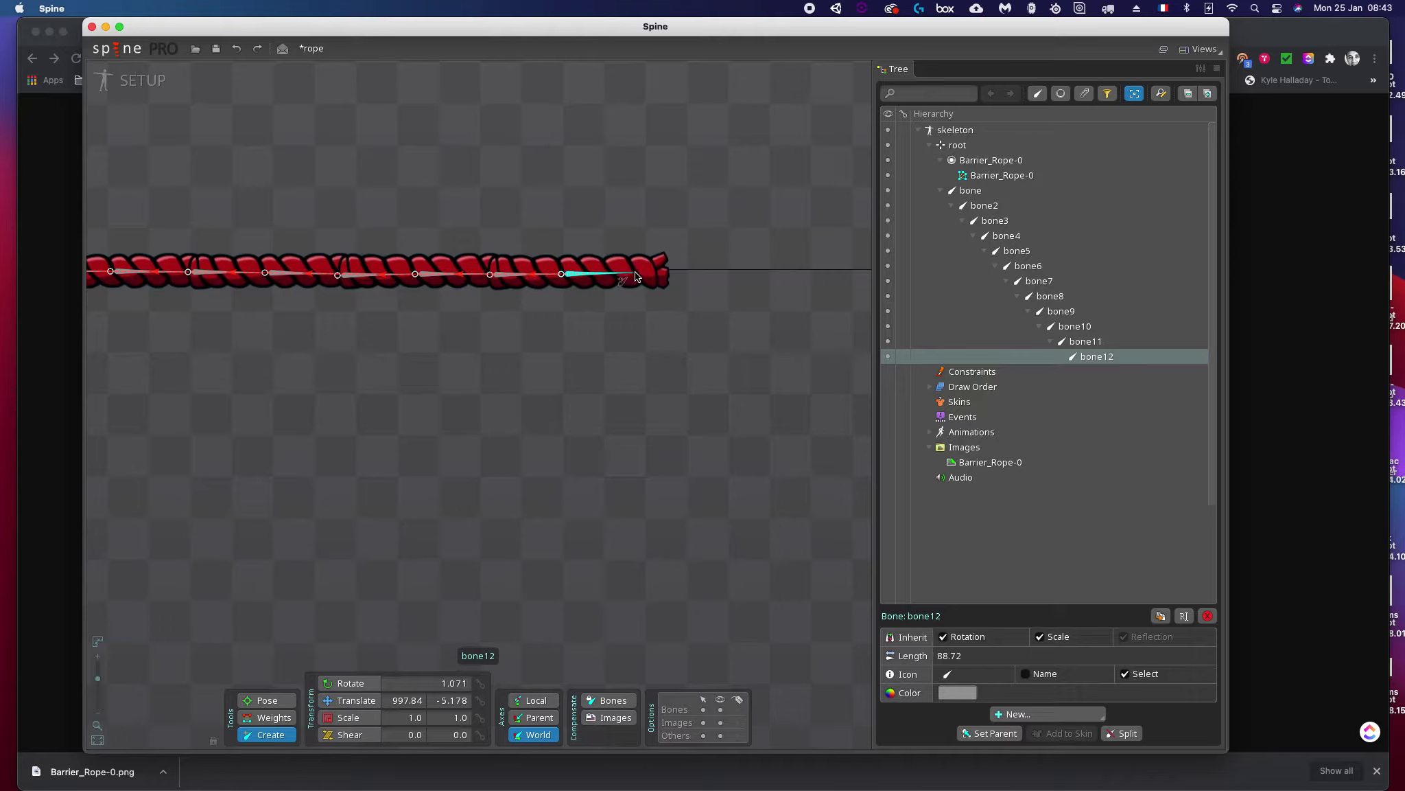
{"action": "left_click_drag", "start_coordinate": [635, 275], "coordinate": [694, 273]}
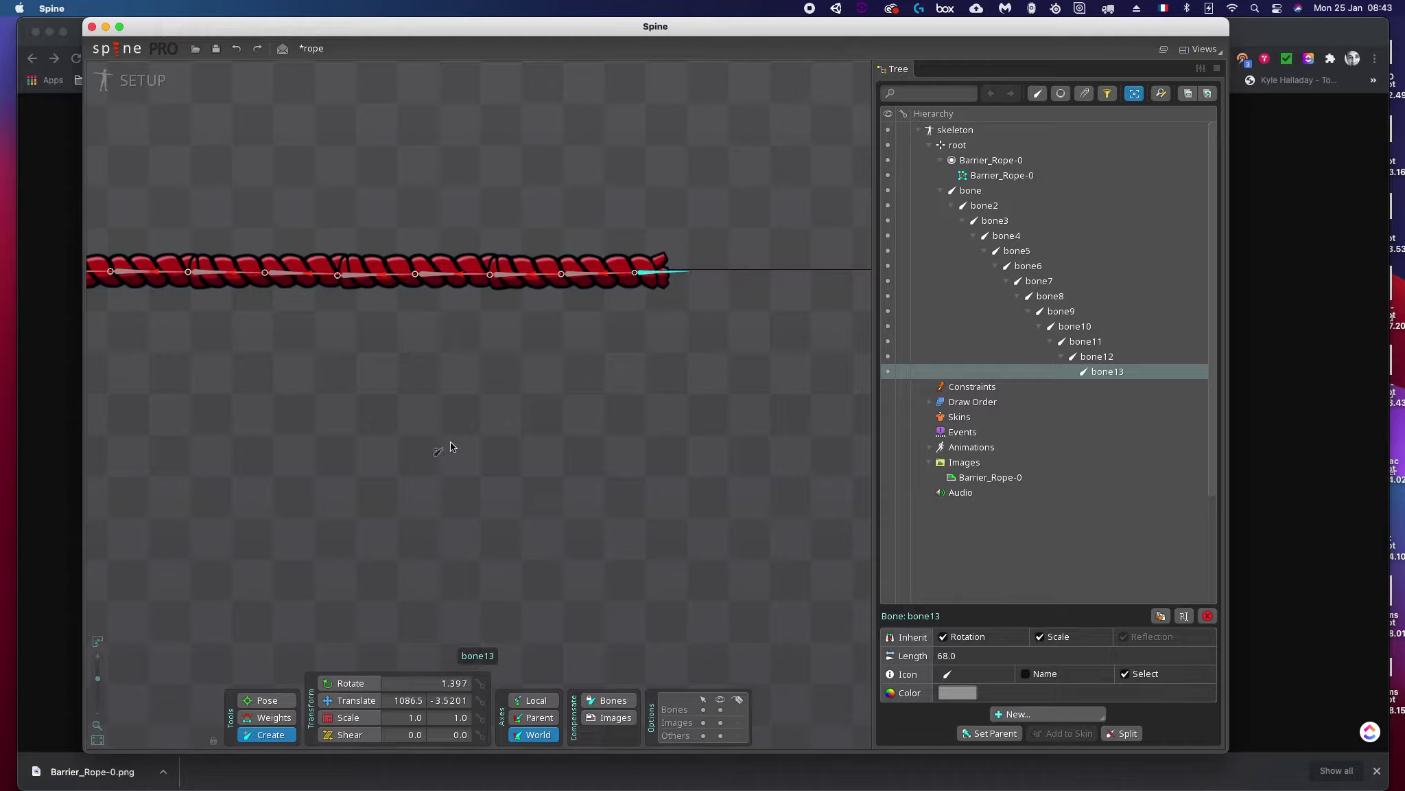
{"action": "scroll", "coordinate": [373, 467], "scroll_direction": "down", "scroll_amount": 3}
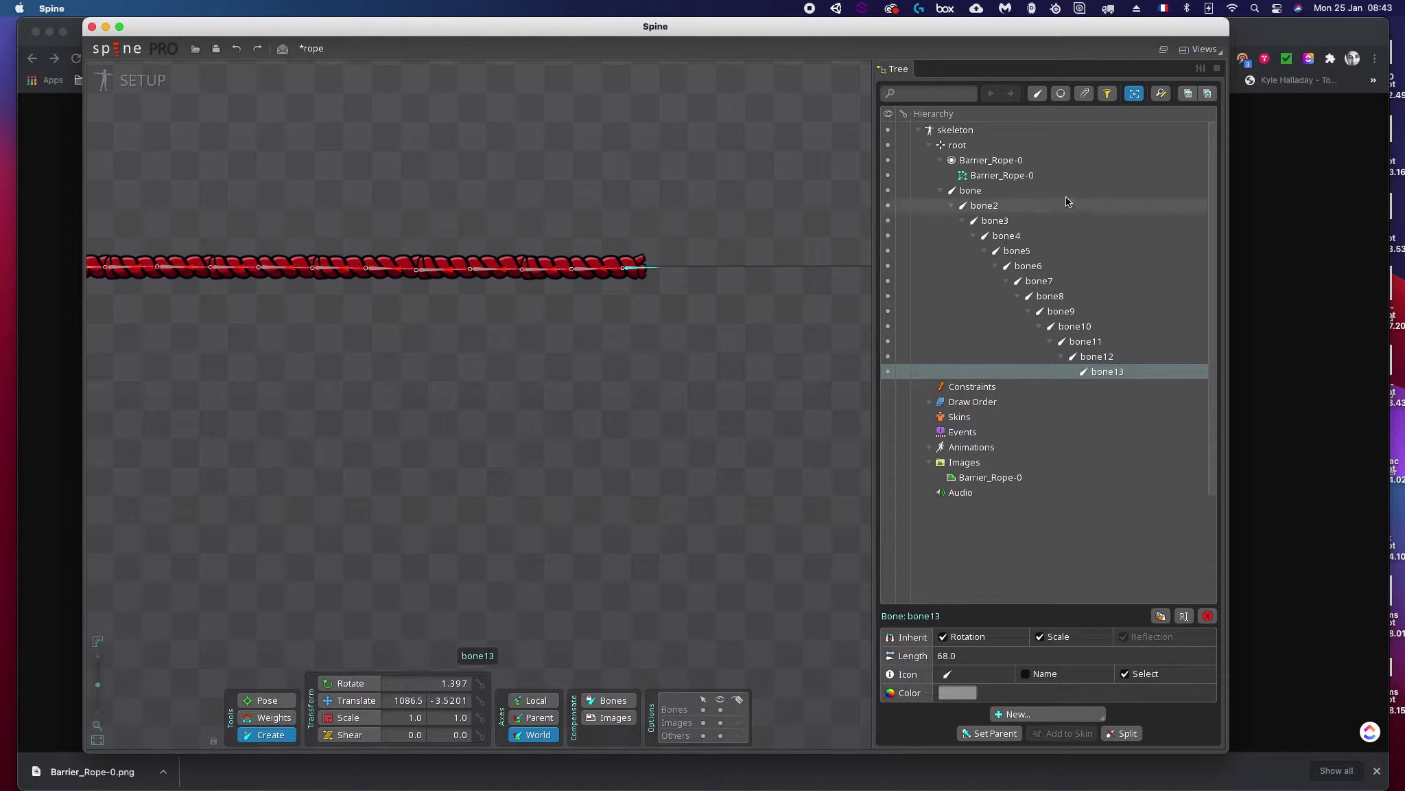
{"action": "left_click", "coordinate": [964, 192]}
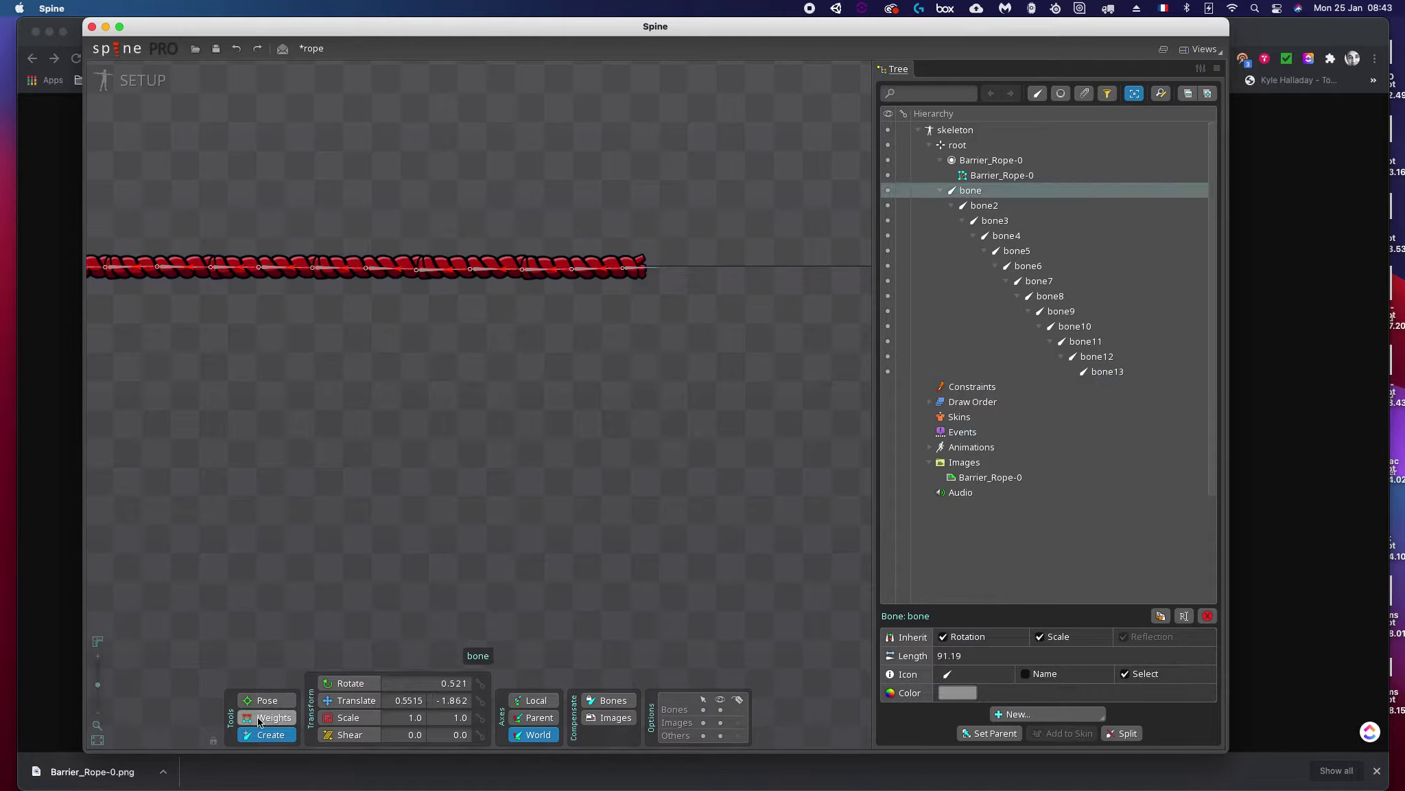
{"action": "left_click", "coordinate": [995, 176]}
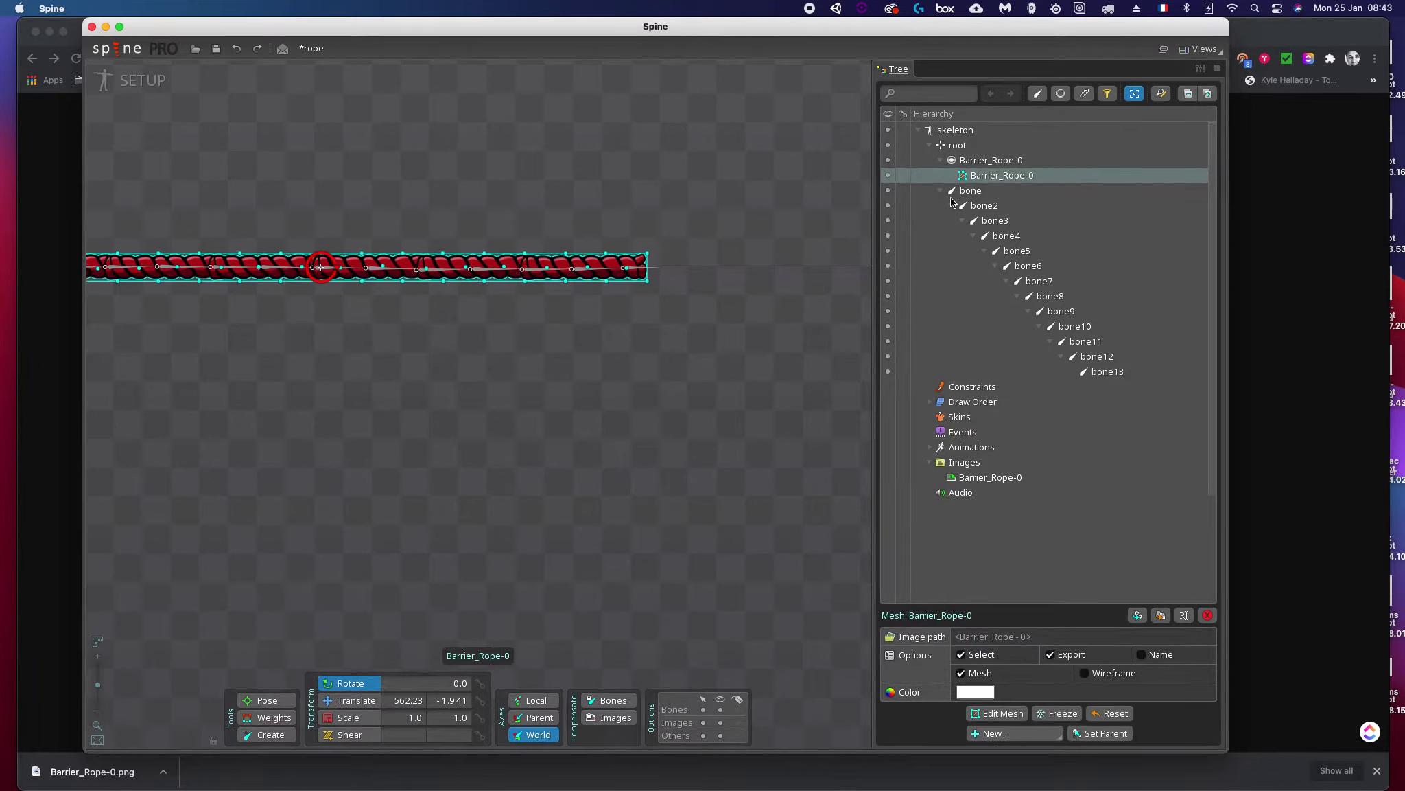
{"action": "left_click", "coordinate": [274, 717]}
{"action": "scroll", "coordinate": [247, 394], "scroll_direction": "down", "scroll_amount": 2}
{"action": "scroll", "coordinate": [229, 378], "scroll_direction": "down", "scroll_amount": 1}
{"action": "left_click", "coordinate": [751, 716]}
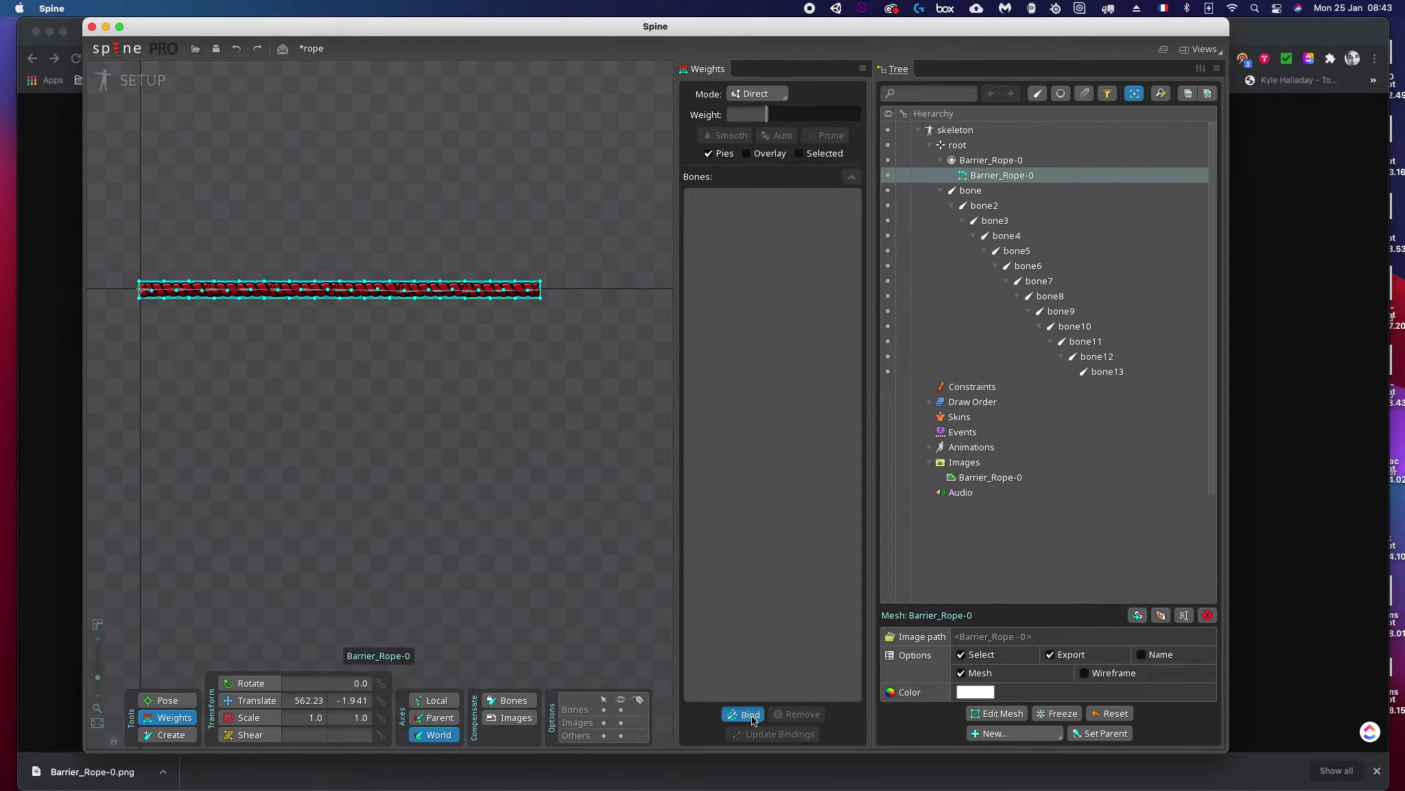
{"action": "left_click", "coordinate": [152, 292]}
{"action": "left_click", "coordinate": [187, 294]}
{"action": "left_click", "coordinate": [220, 294]}
{"action": "left_click", "coordinate": [254, 294]}
{"action": "left_click", "coordinate": [288, 295]}
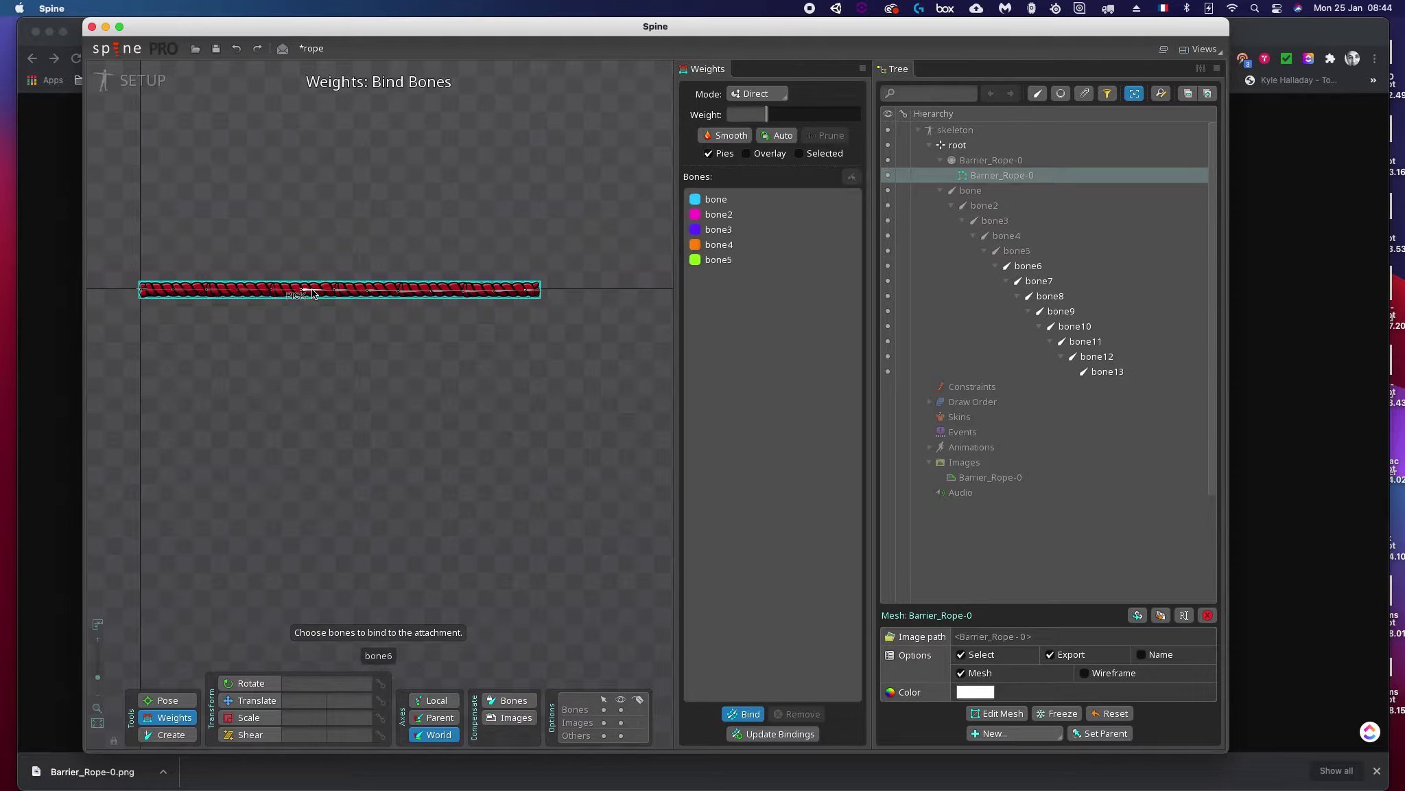
{"action": "left_click", "coordinate": [321, 294]}
{"action": "left_click", "coordinate": [355, 294]}
{"action": "left_click", "coordinate": [388, 295]}
{"action": "left_click", "coordinate": [422, 295]}
{"action": "left_click", "coordinate": [455, 295]}
{"action": "left_click", "coordinate": [492, 296]}
{"action": "left_click", "coordinate": [525, 295]}
{"action": "left_click", "coordinate": [535, 295]}
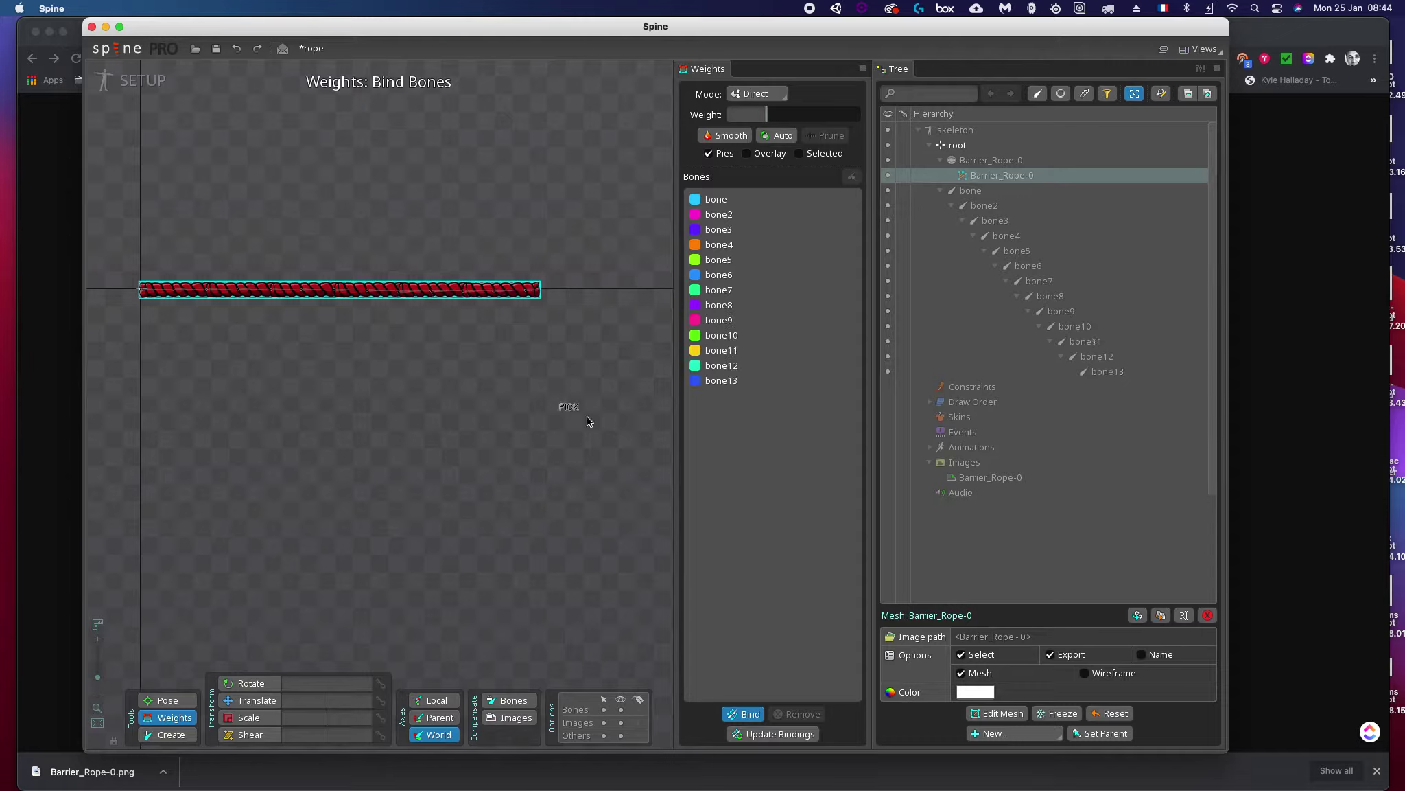
{"action": "left_click", "coordinate": [740, 717]}
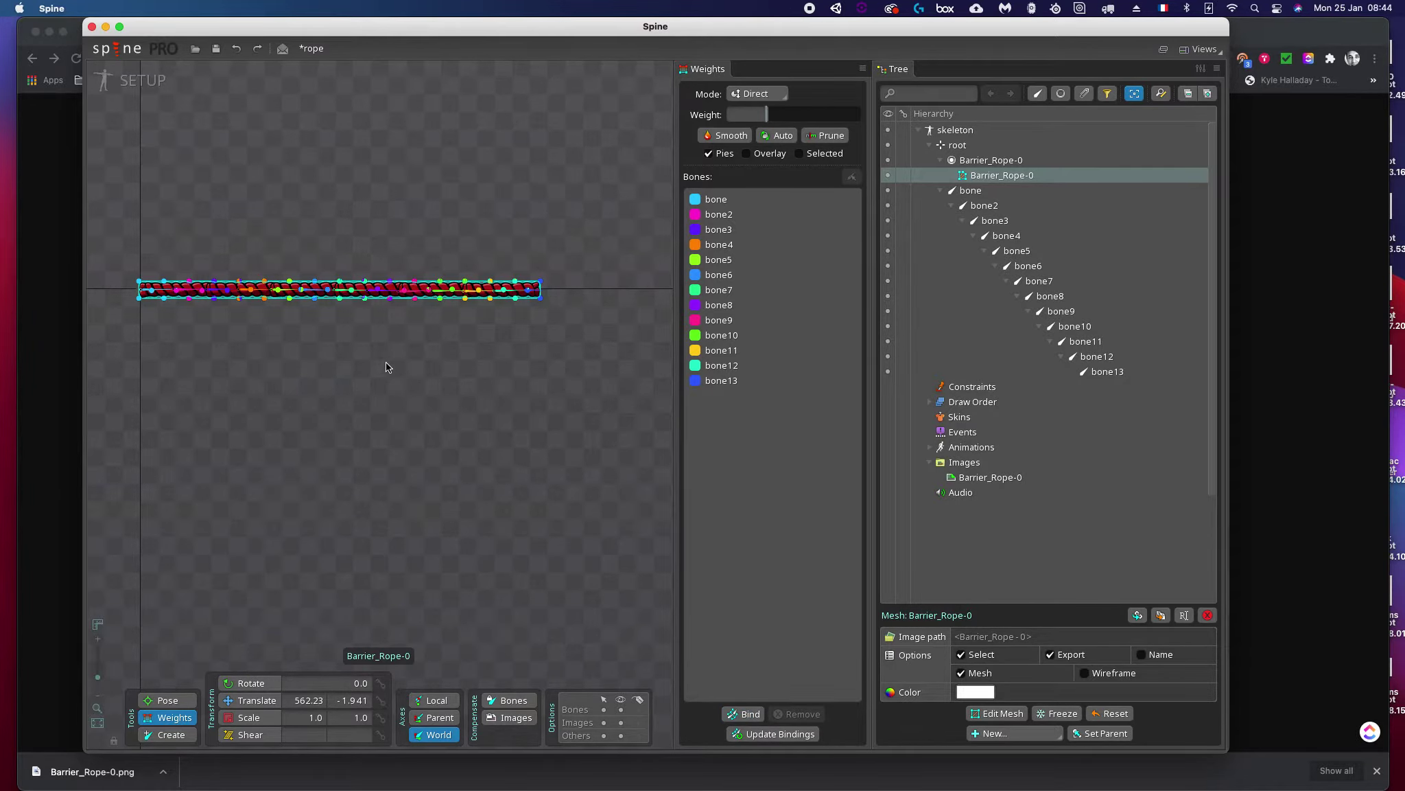
{"action": "scroll", "coordinate": [312, 305], "scroll_direction": "up", "scroll_amount": 3}
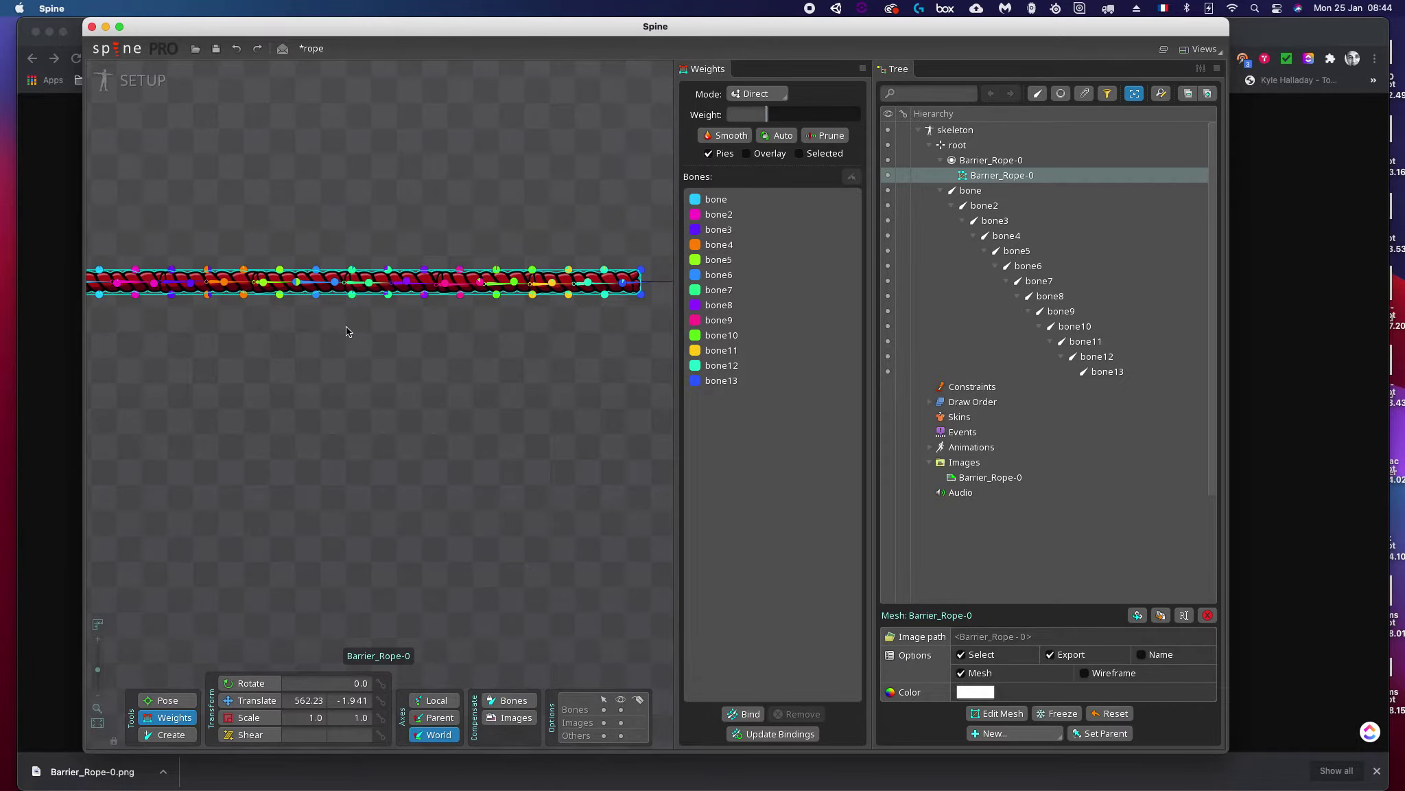
{"action": "scroll", "coordinate": [383, 295], "scroll_direction": "up", "scroll_amount": 5}
{"action": "scroll", "coordinate": [401, 295], "scroll_direction": "down", "scroll_amount": 5}
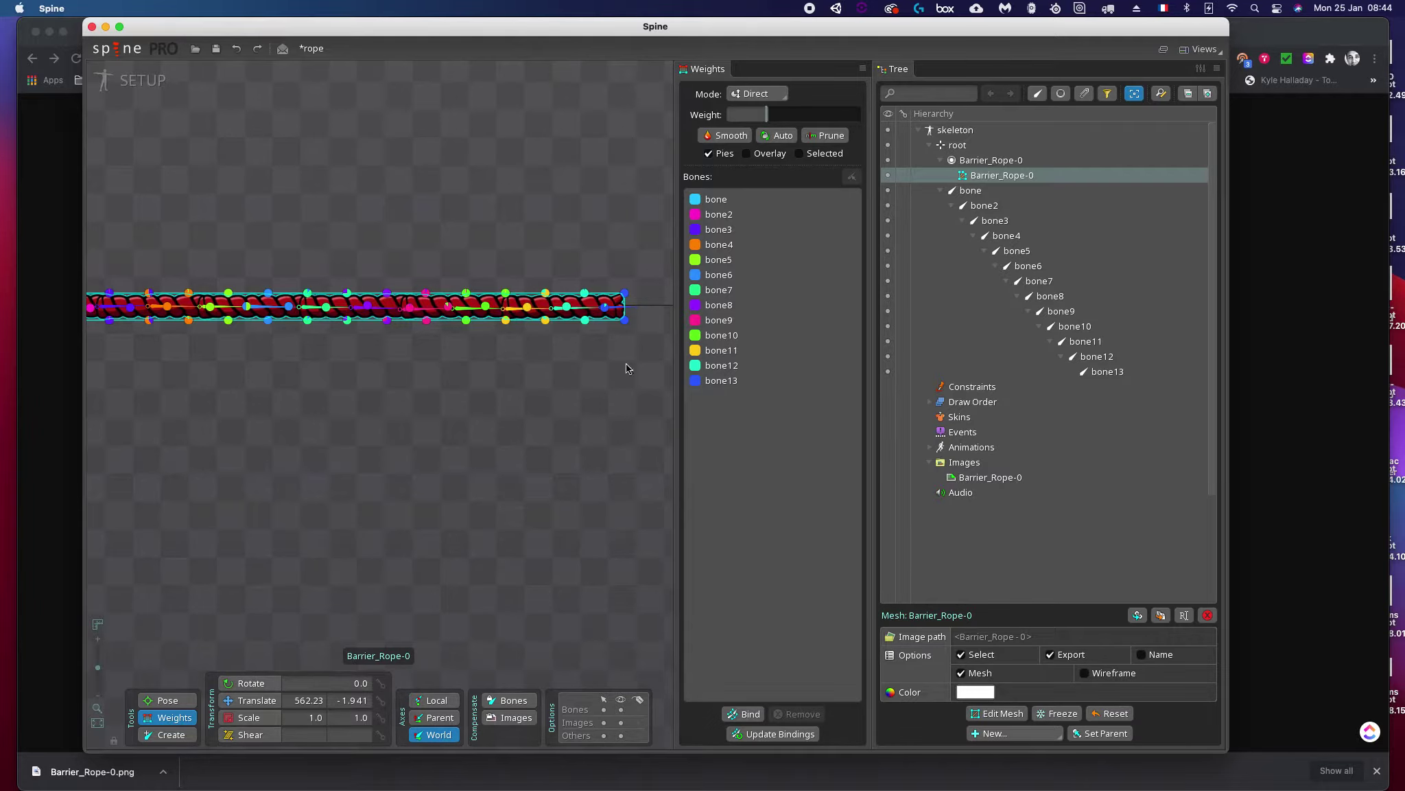
{"action": "scroll", "coordinate": [584, 332], "scroll_direction": "up", "scroll_amount": 1}
{"action": "scroll", "coordinate": [584, 333], "scroll_direction": "up", "scroll_amount": 3}
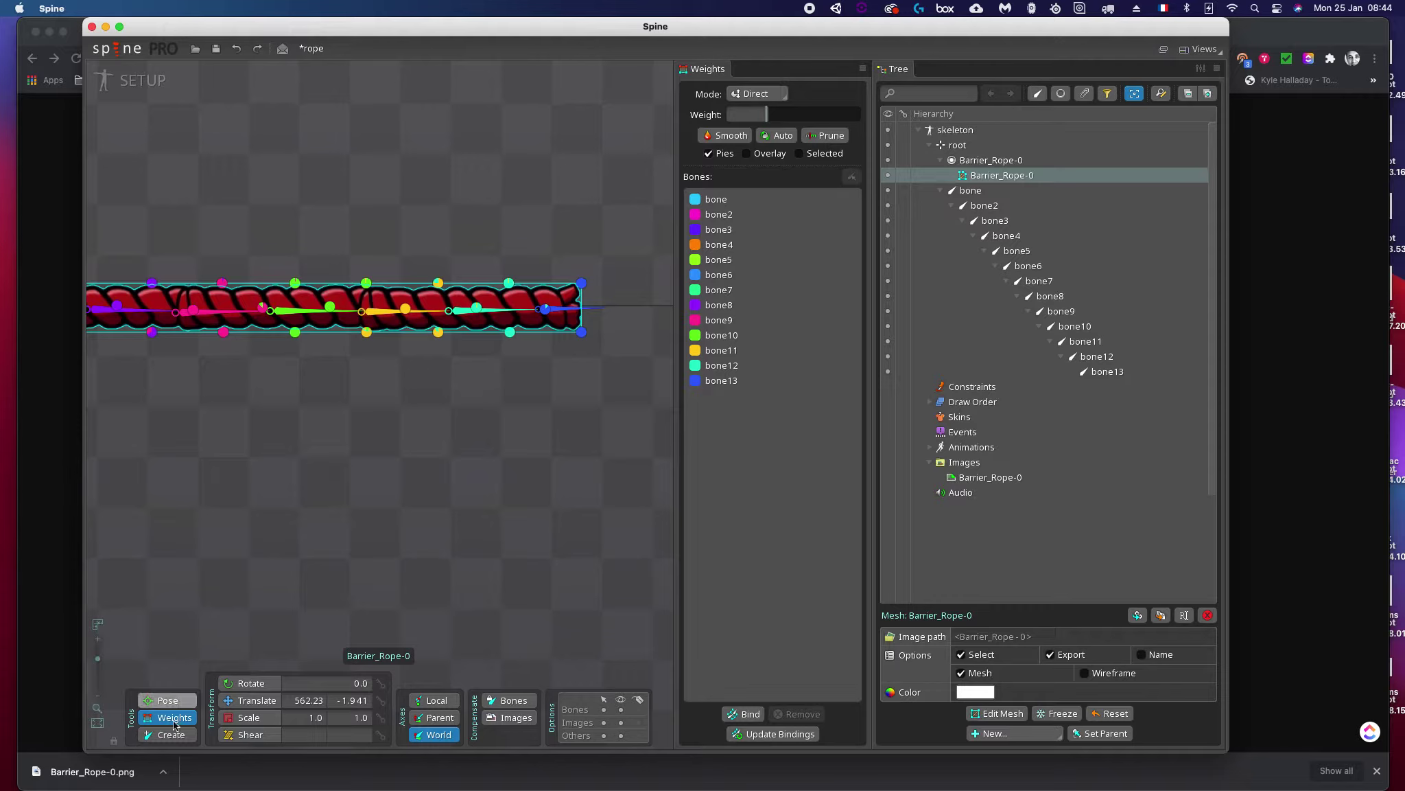
Step: Inspect the weights of the Barrier_Rope-0 vertices at the rope's right tip near bone13
{"action": "left_click", "coordinate": [244, 683]}
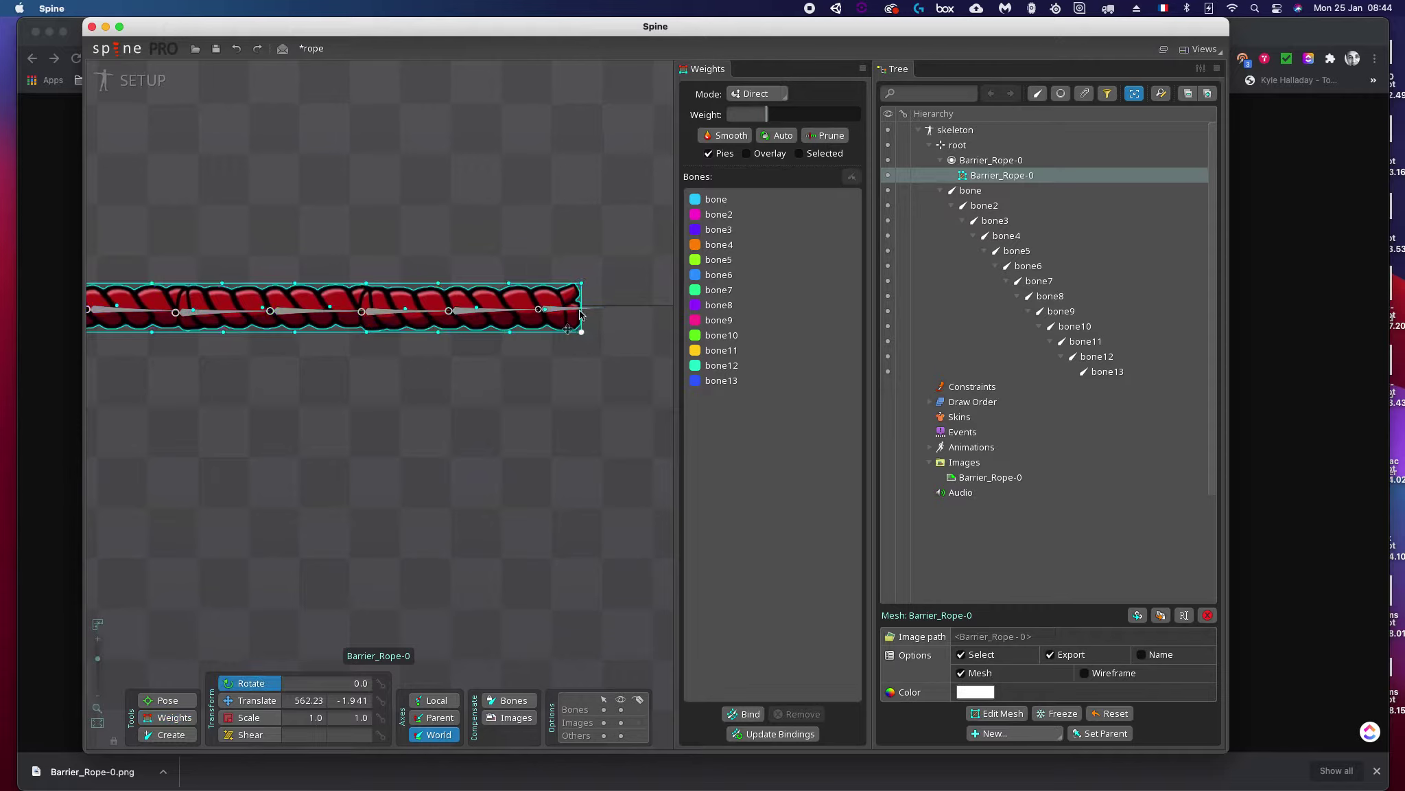
{"action": "left_click", "coordinate": [545, 310]}
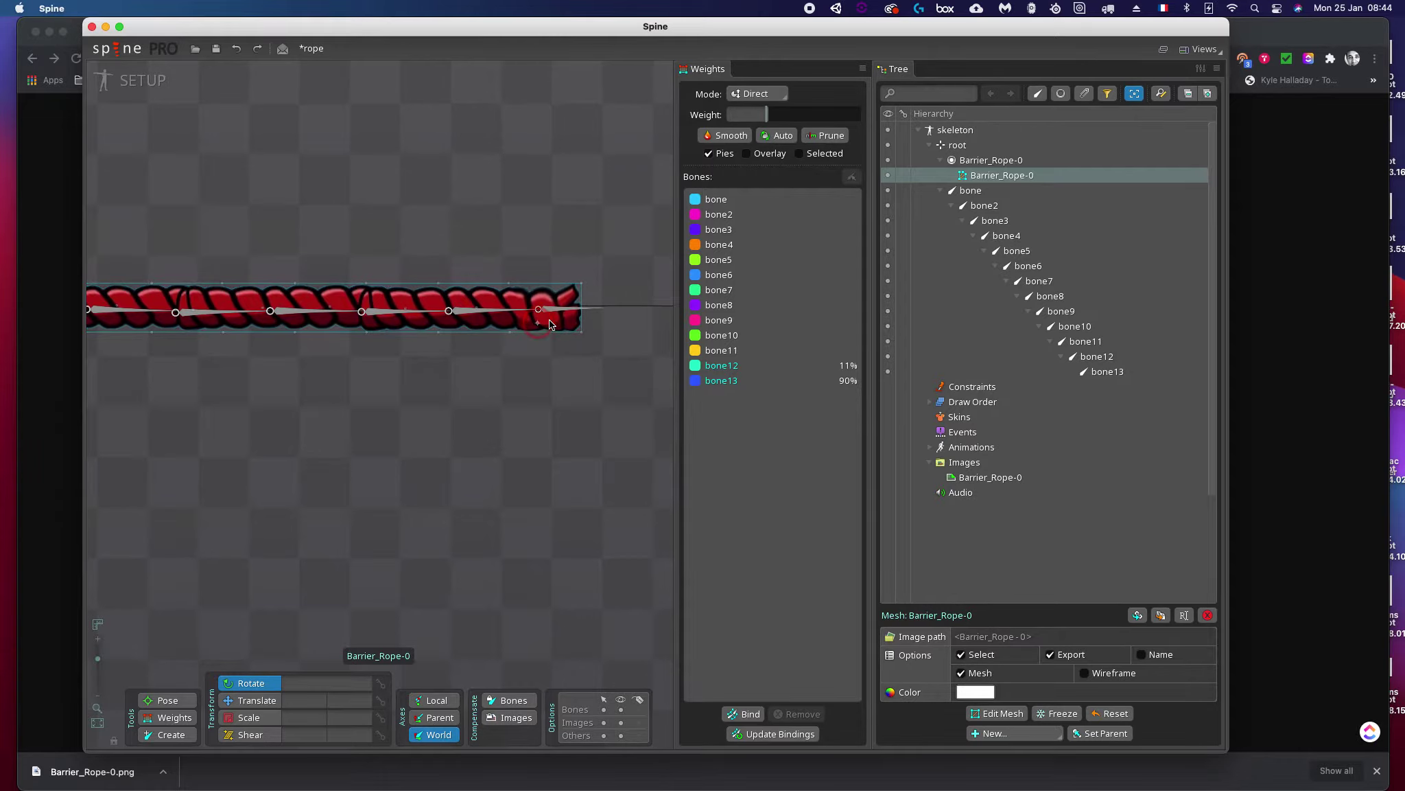
{"action": "left_click", "coordinate": [552, 324]}
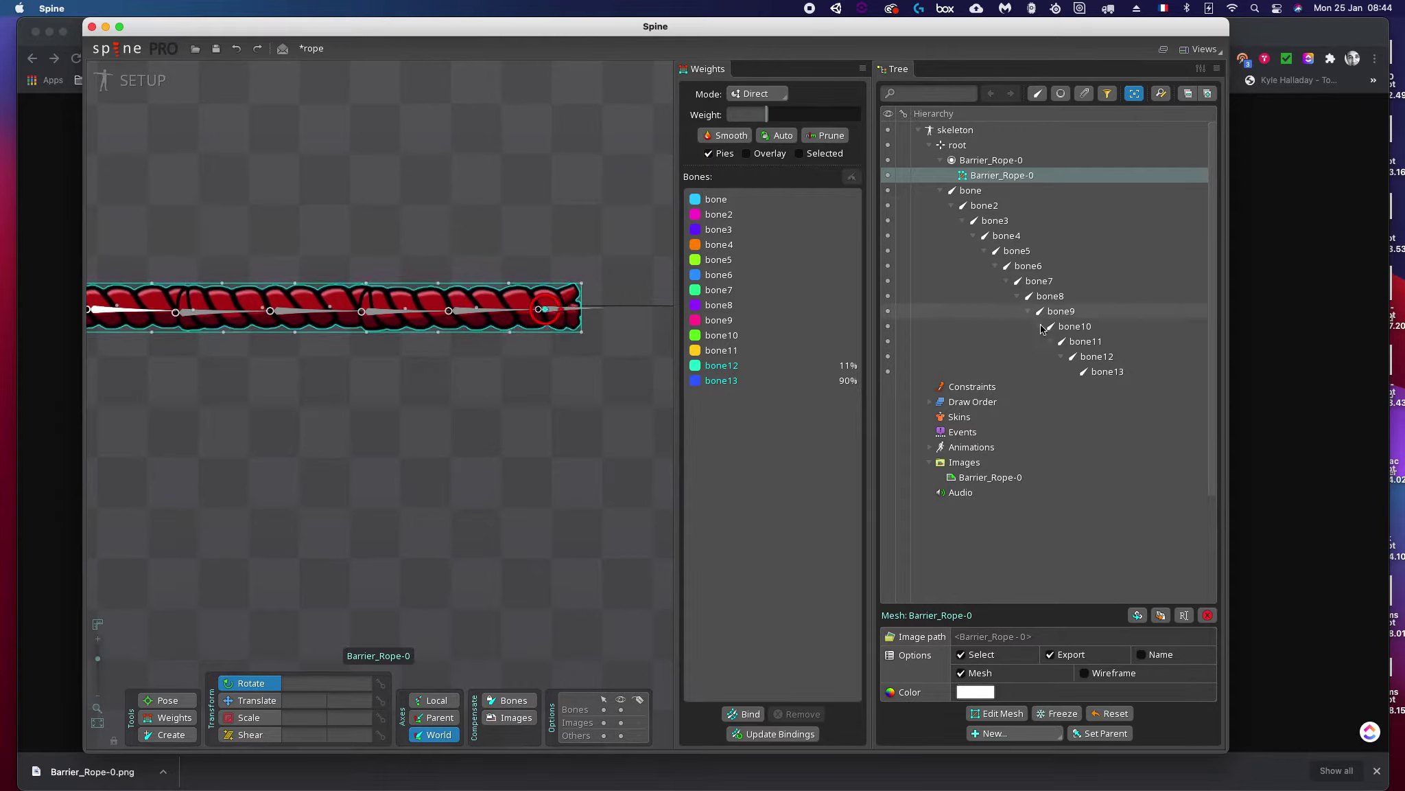
{"action": "left_click", "coordinate": [1101, 372]}
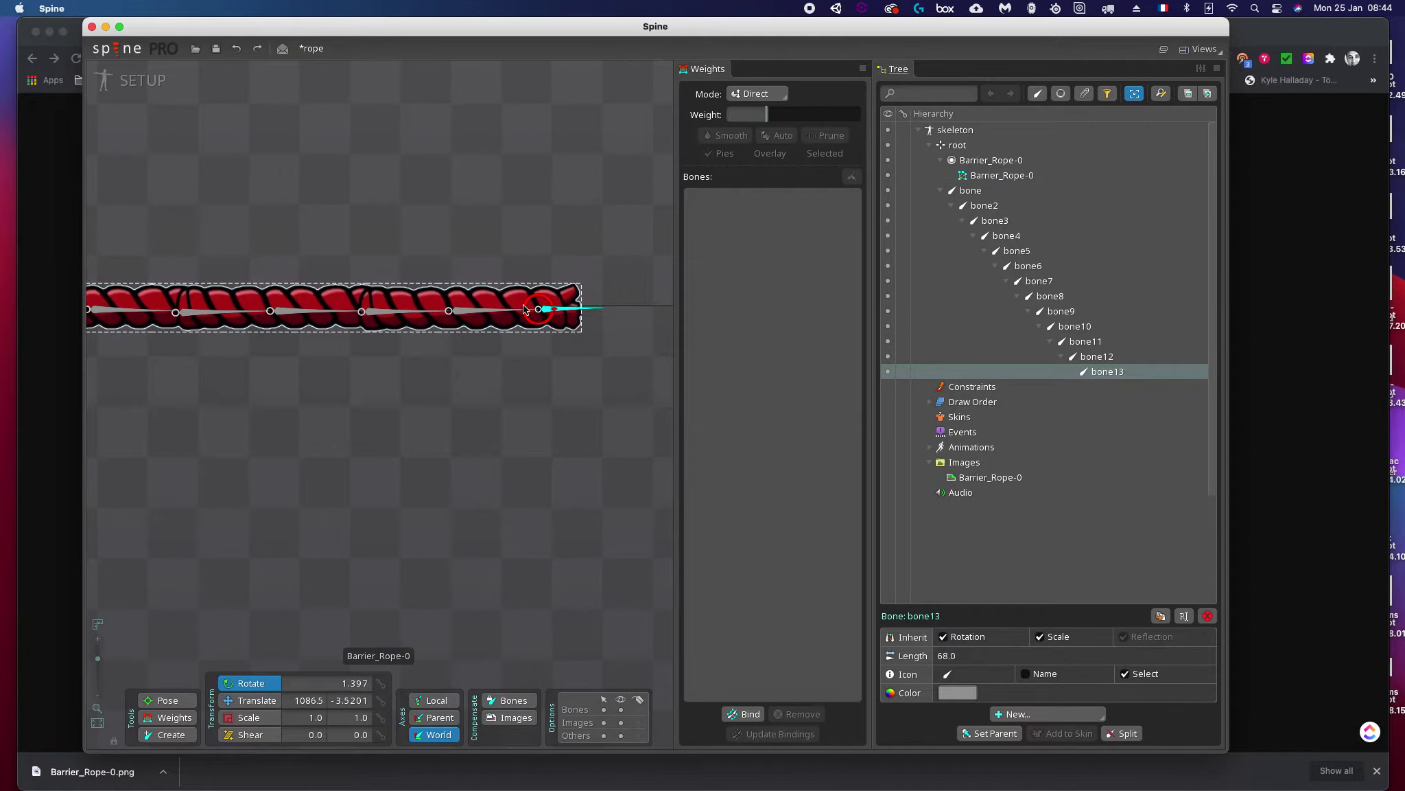
{"action": "left_click", "coordinate": [549, 306]}
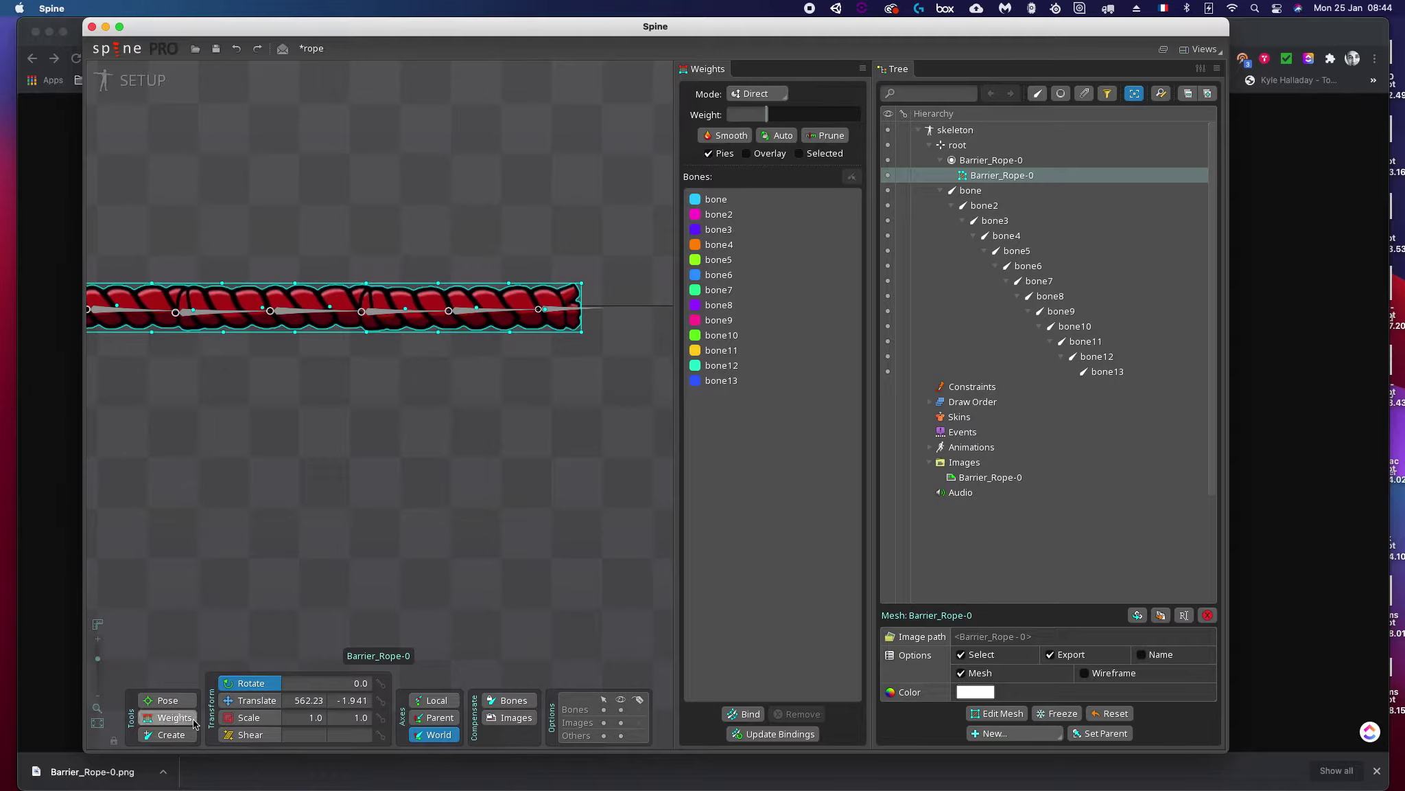
{"action": "key", "text": "w"}
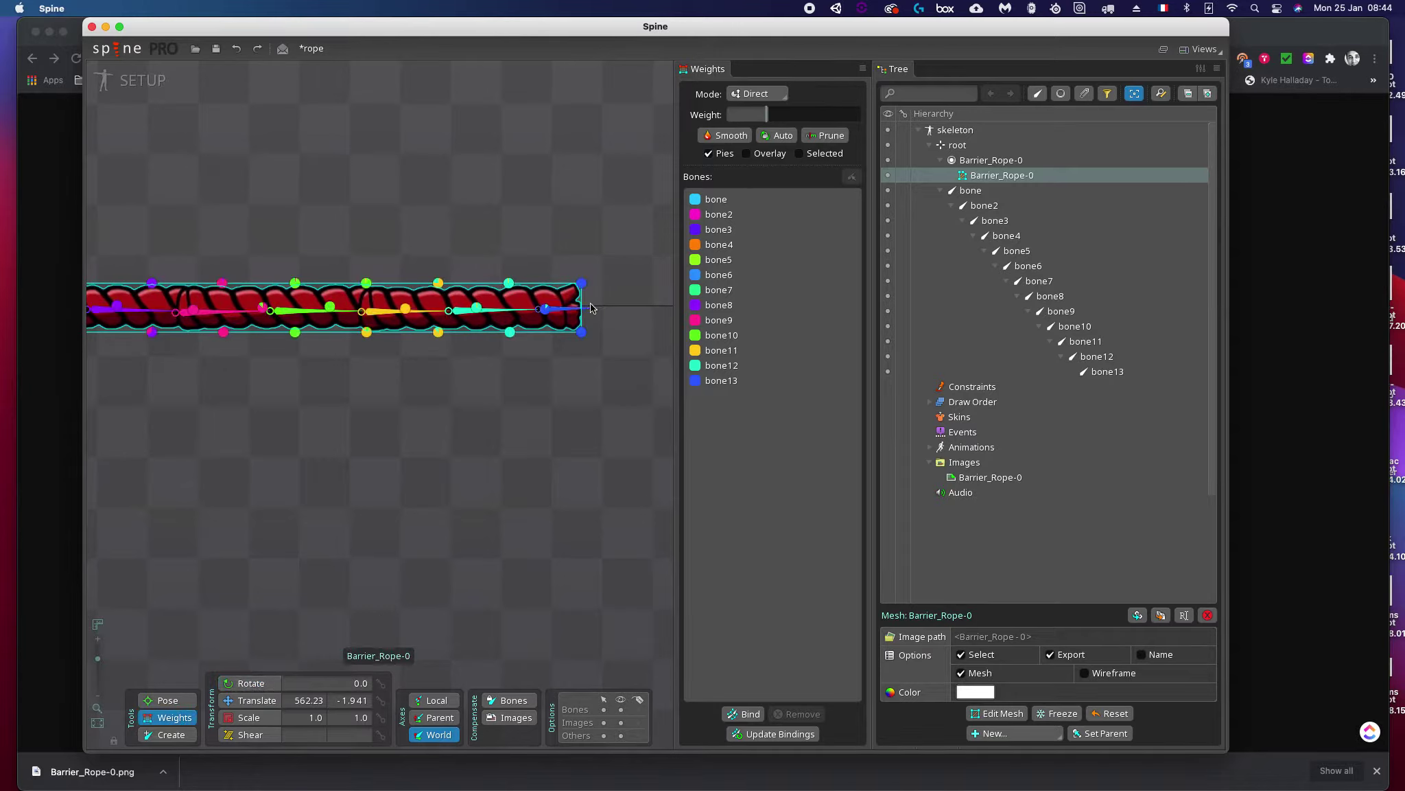
{"action": "left_click_drag", "start_coordinate": [592, 318], "coordinate": [569, 367]}
{"action": "left_click", "coordinate": [569, 367]}
Step: Rotate bone13 through bone10 to bend the rope, then undo back to the straight setup pose
{"action": "left_click", "coordinate": [168, 702]}
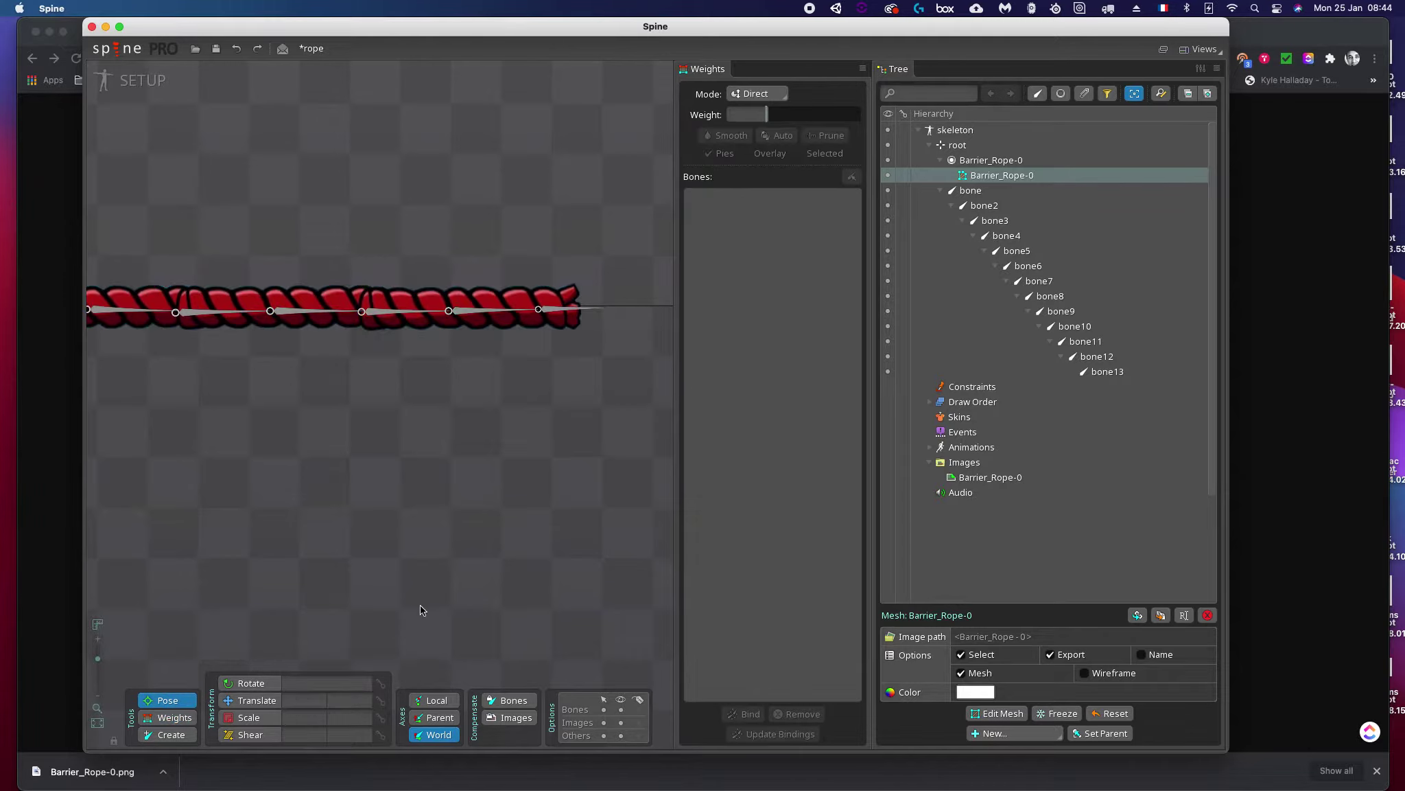
{"action": "mouse_move", "coordinate": [571, 309]}
{"action": "left_mouse_down"}
{"action": "mouse_move", "coordinate": [556, 386]}
{"action": "mouse_move", "coordinate": [584, 218]}
{"action": "mouse_move", "coordinate": [595, 315]}
{"action": "mouse_move", "coordinate": [592, 277]}
{"action": "left_mouse_up"}
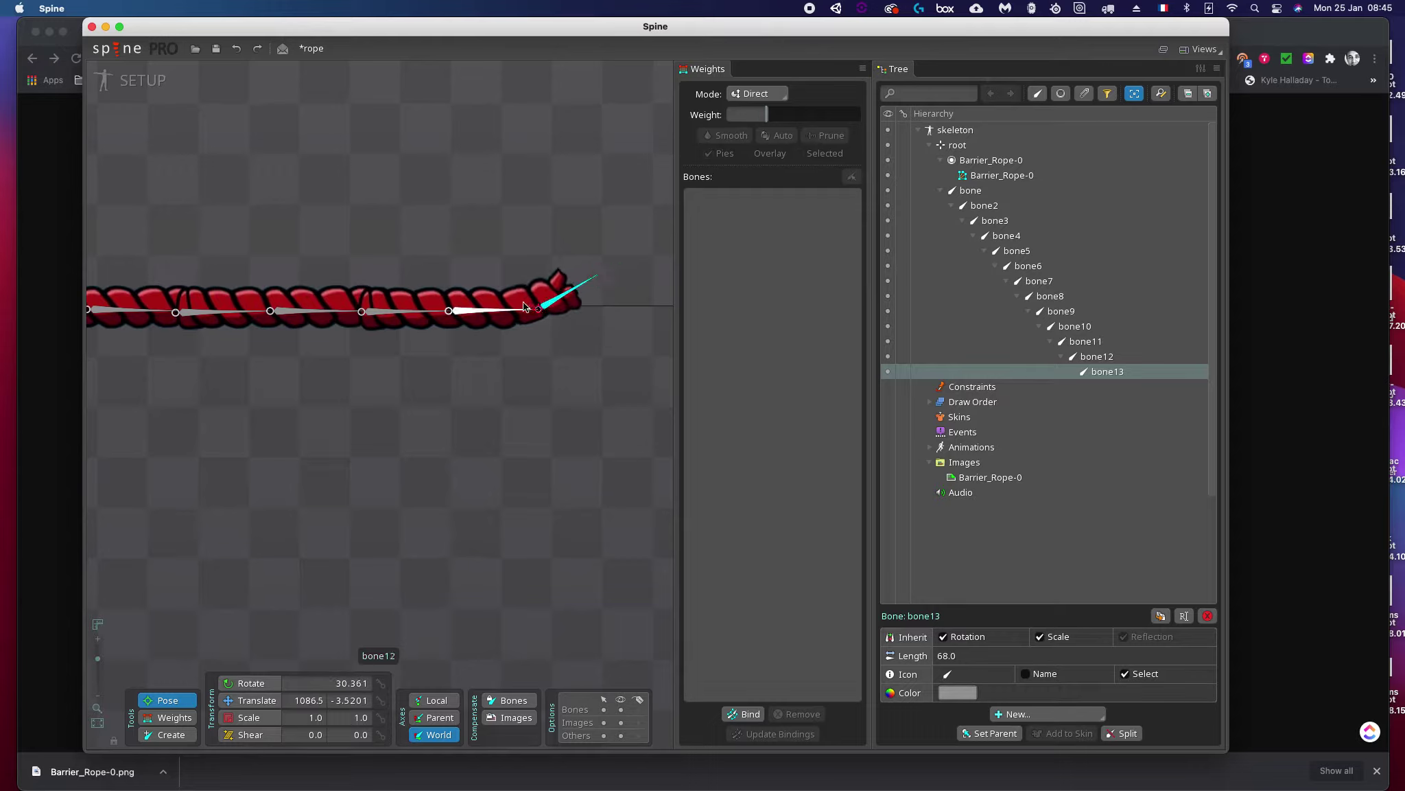
{"action": "mouse_move", "coordinate": [514, 320]}
{"action": "left_mouse_down"}
{"action": "mouse_move", "coordinate": [536, 265]}
{"action": "mouse_move", "coordinate": [549, 313]}
{"action": "left_mouse_up"}
{"action": "mouse_move", "coordinate": [439, 331]}
{"action": "left_mouse_down"}
{"action": "mouse_move", "coordinate": [446, 375]}
{"action": "mouse_move", "coordinate": [446, 313]}
{"action": "left_mouse_up"}
{"action": "mouse_move", "coordinate": [323, 311]}
{"action": "left_mouse_down"}
{"action": "mouse_move", "coordinate": [334, 255]}
{"action": "mouse_move", "coordinate": [320, 339]}
{"action": "mouse_move", "coordinate": [343, 317]}
{"action": "left_mouse_up"}
{"action": "left_click", "coordinate": [562, 341]}
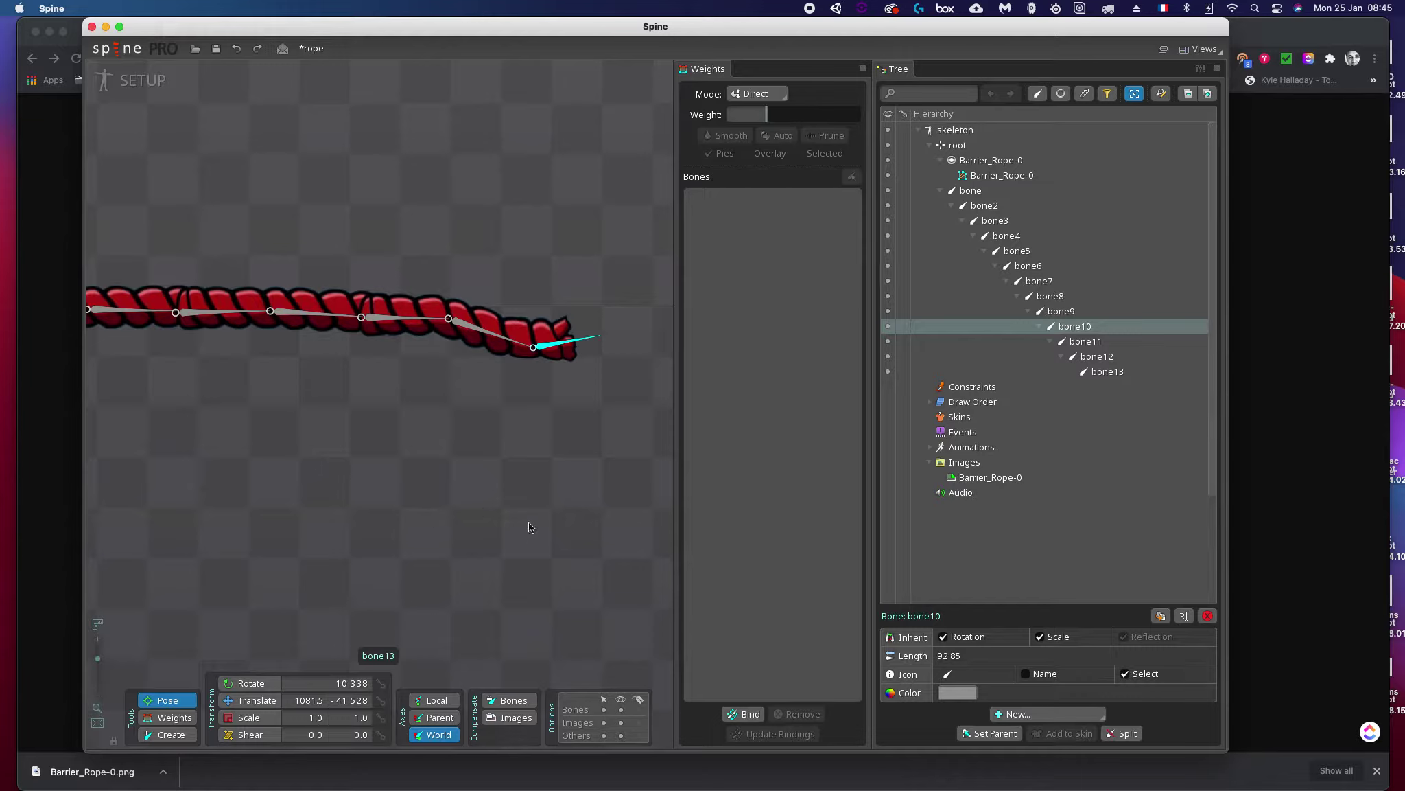
{"action": "key", "text": "super+z"}
{"action": "key", "text": "super+z"}
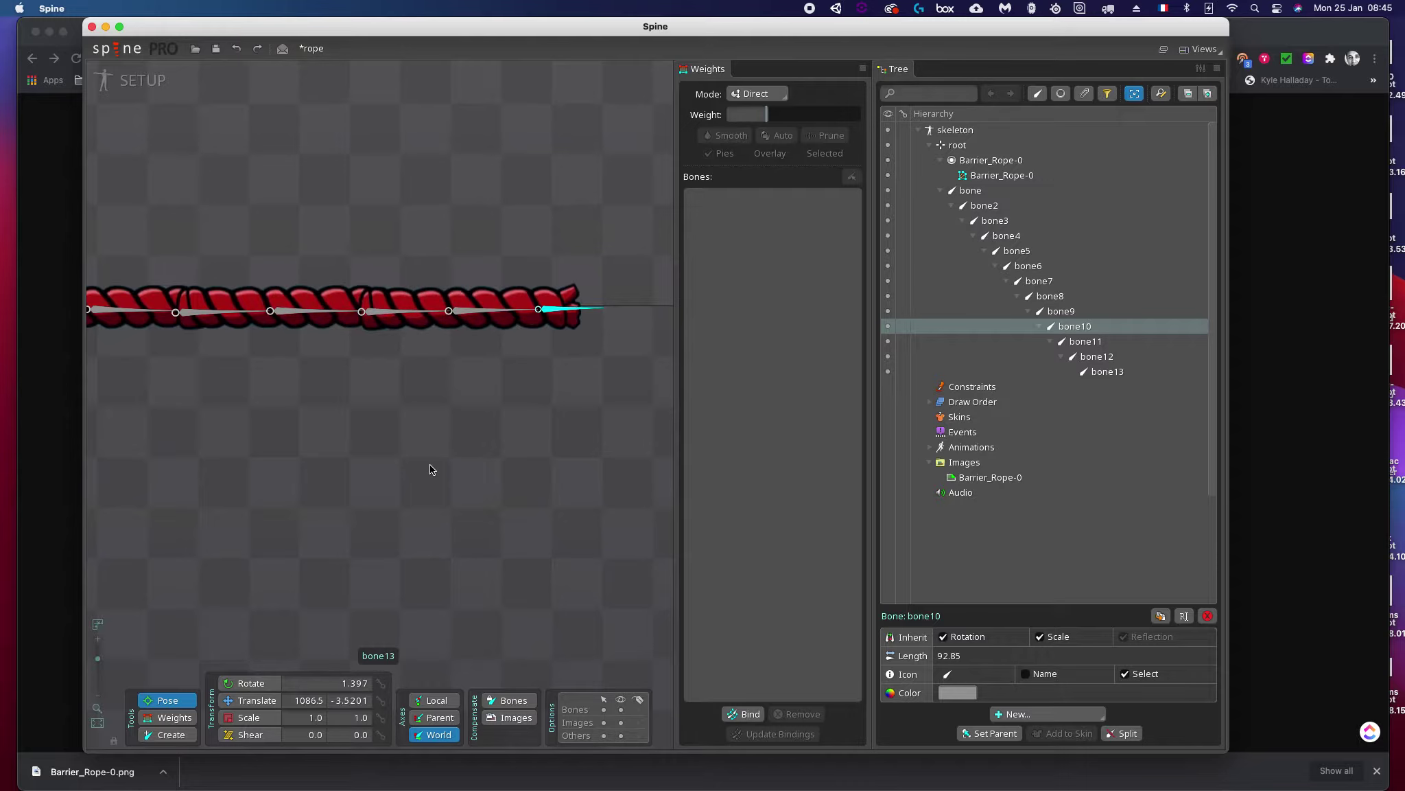
{"action": "key", "text": "super+z"}
{"action": "key", "text": "super+z"}
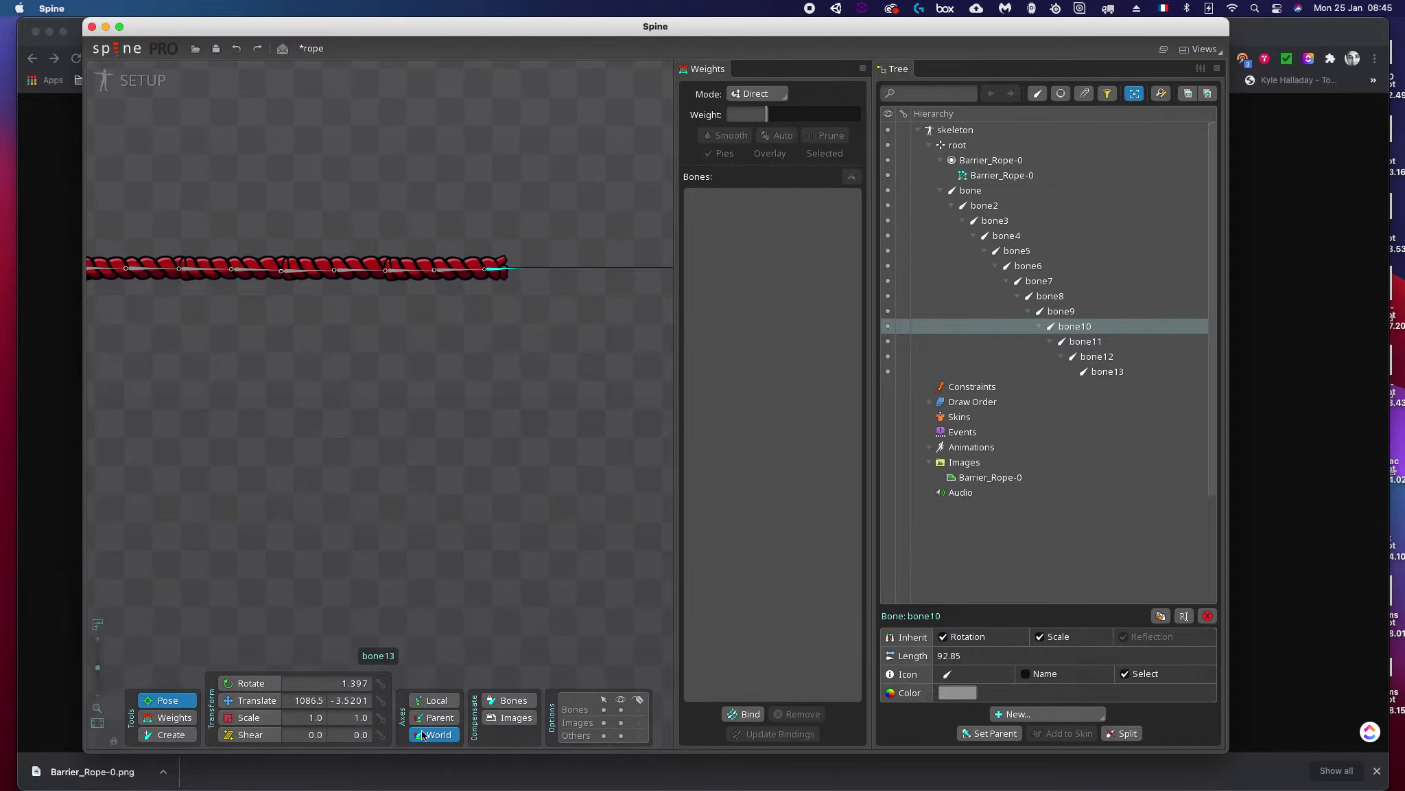
{"action": "key", "text": "super+z"}
{"action": "key", "text": "super+z"}
{"action": "key", "text": "super+z"}
{"action": "key", "text": "super+z"}
{"action": "key", "text": "super+z"}
{"action": "key", "text": "super+z"}
{"action": "key", "text": "super+z"}
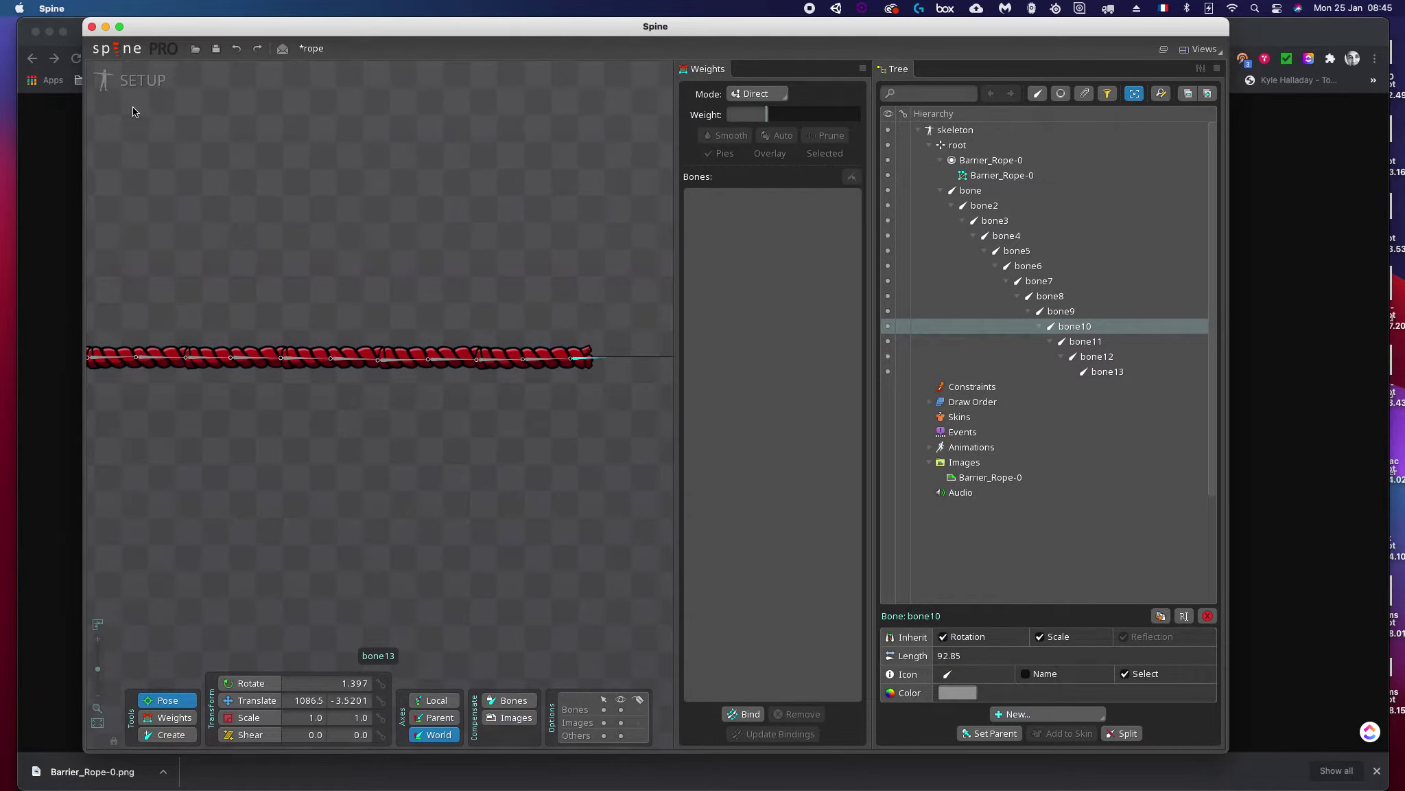
Step: Open Export… from the Spine menu, then Pack Settings, and focus the atlas extension field
{"action": "left_click", "coordinate": [118, 48]}
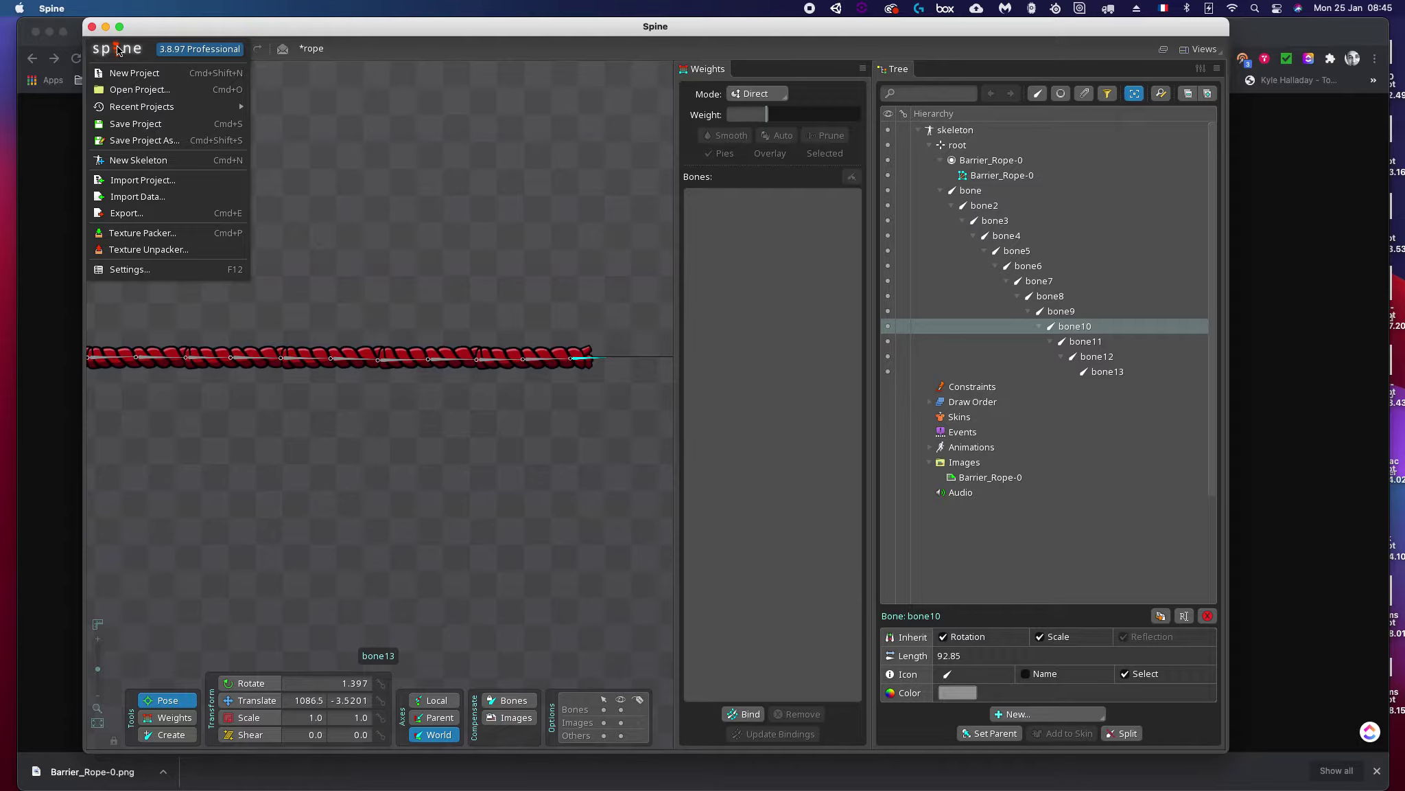
{"action": "left_click", "coordinate": [130, 214]}
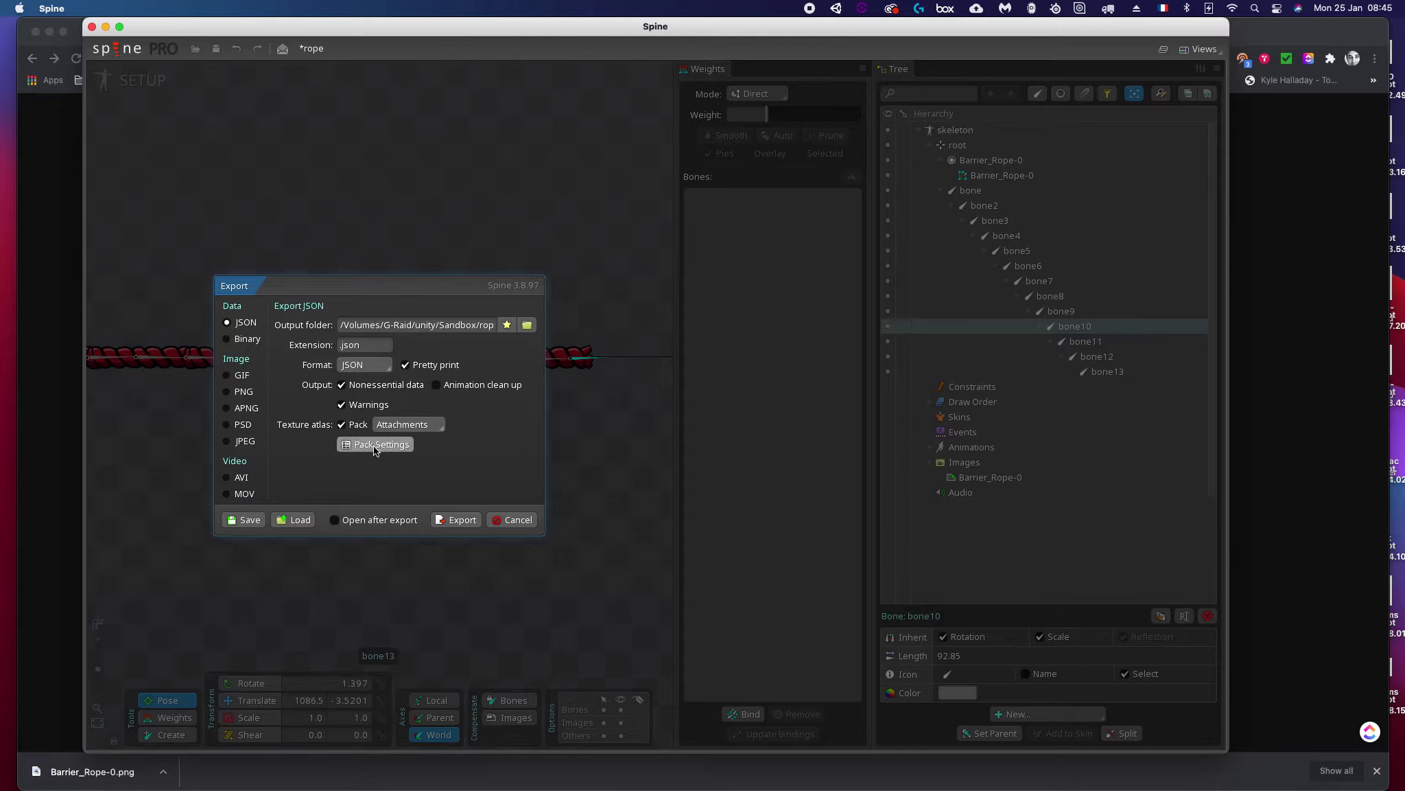
{"action": "left_click", "coordinate": [374, 445]}
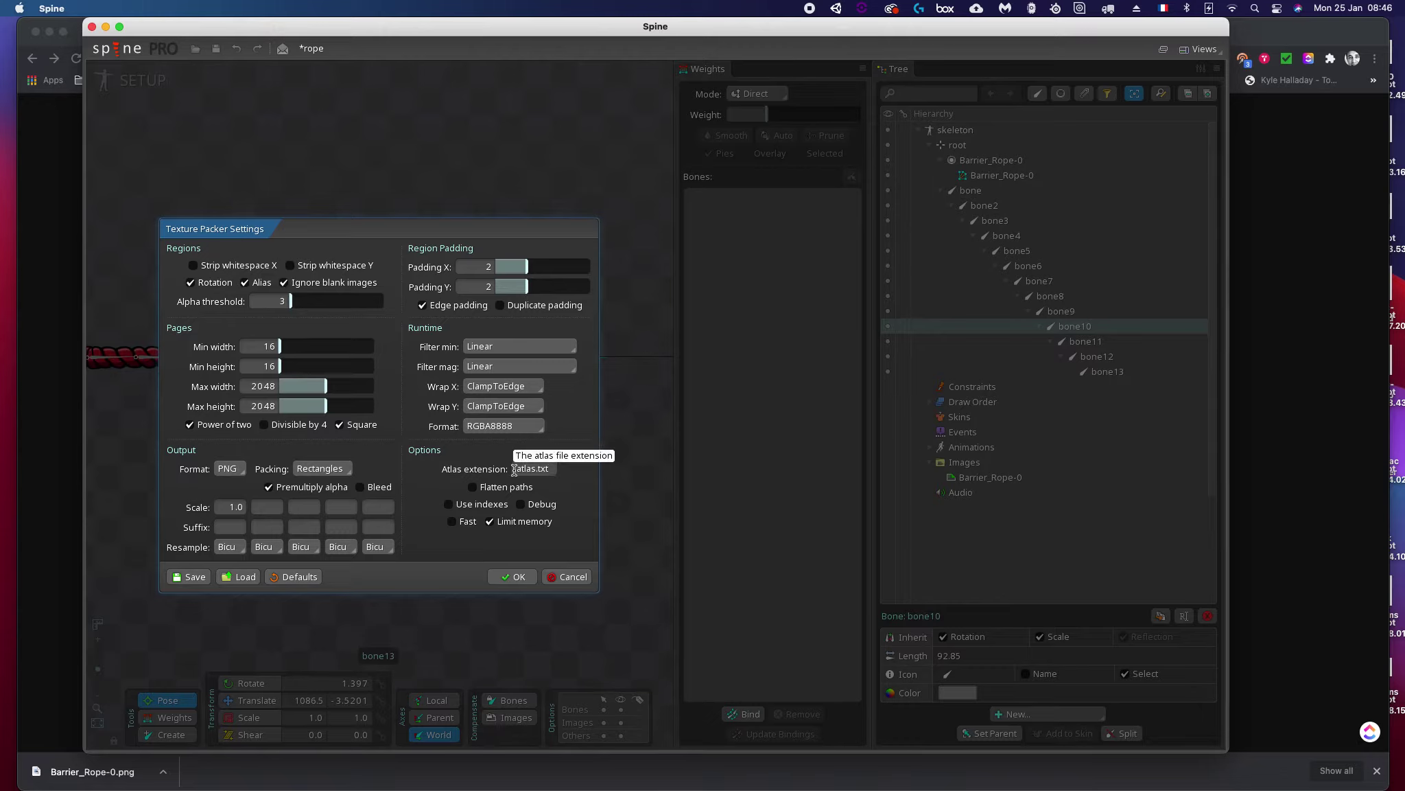
{"action": "left_click", "coordinate": [514, 468]}
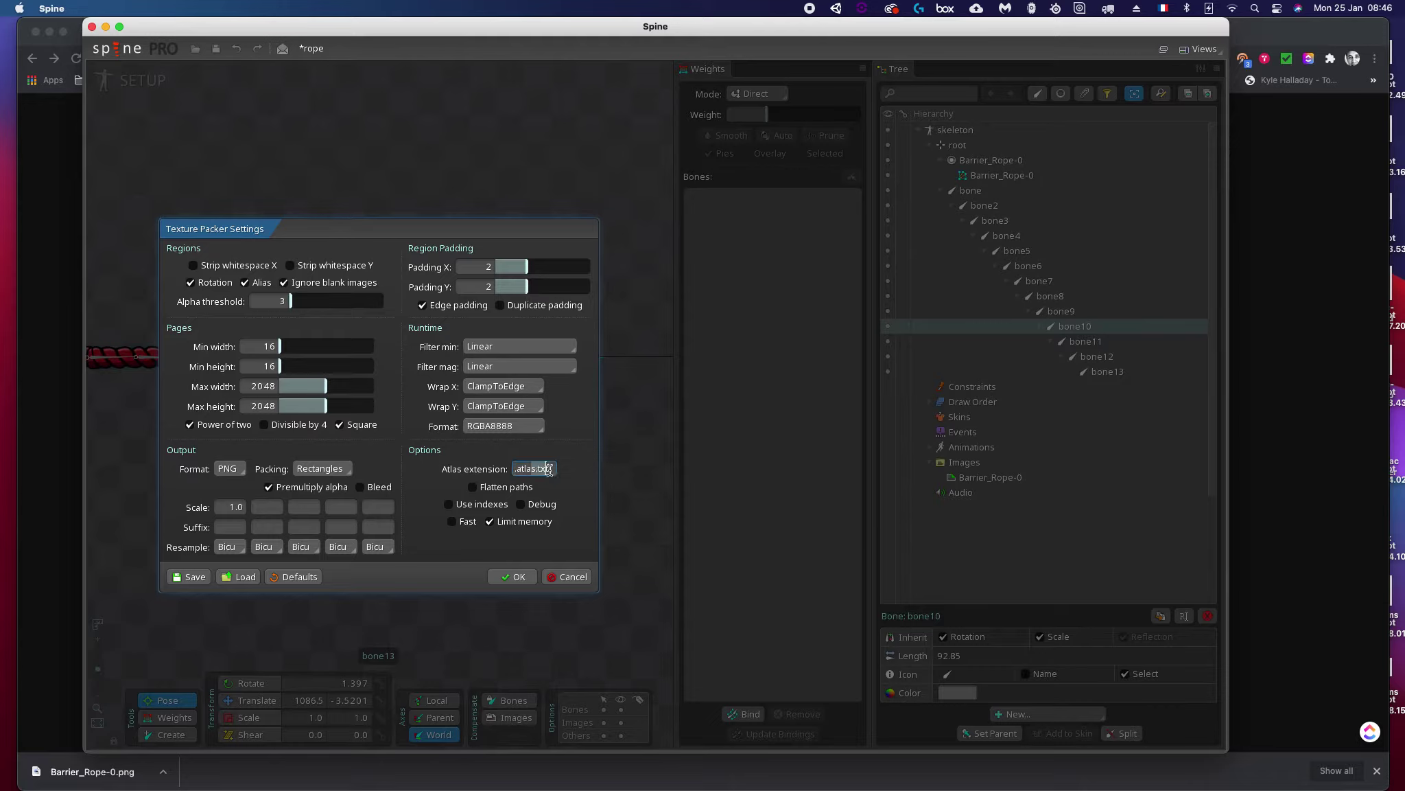
Step: Leave the atlas extension as .atlas.txt and confirm the texture packer settings with OK
{"action": "left_click", "coordinate": [518, 469]}
{"action": "left_click_drag", "start_coordinate": [516, 470], "coordinate": [551, 469]}
{"action": "left_click", "coordinate": [501, 474]}
{"action": "left_click", "coordinate": [508, 577]}
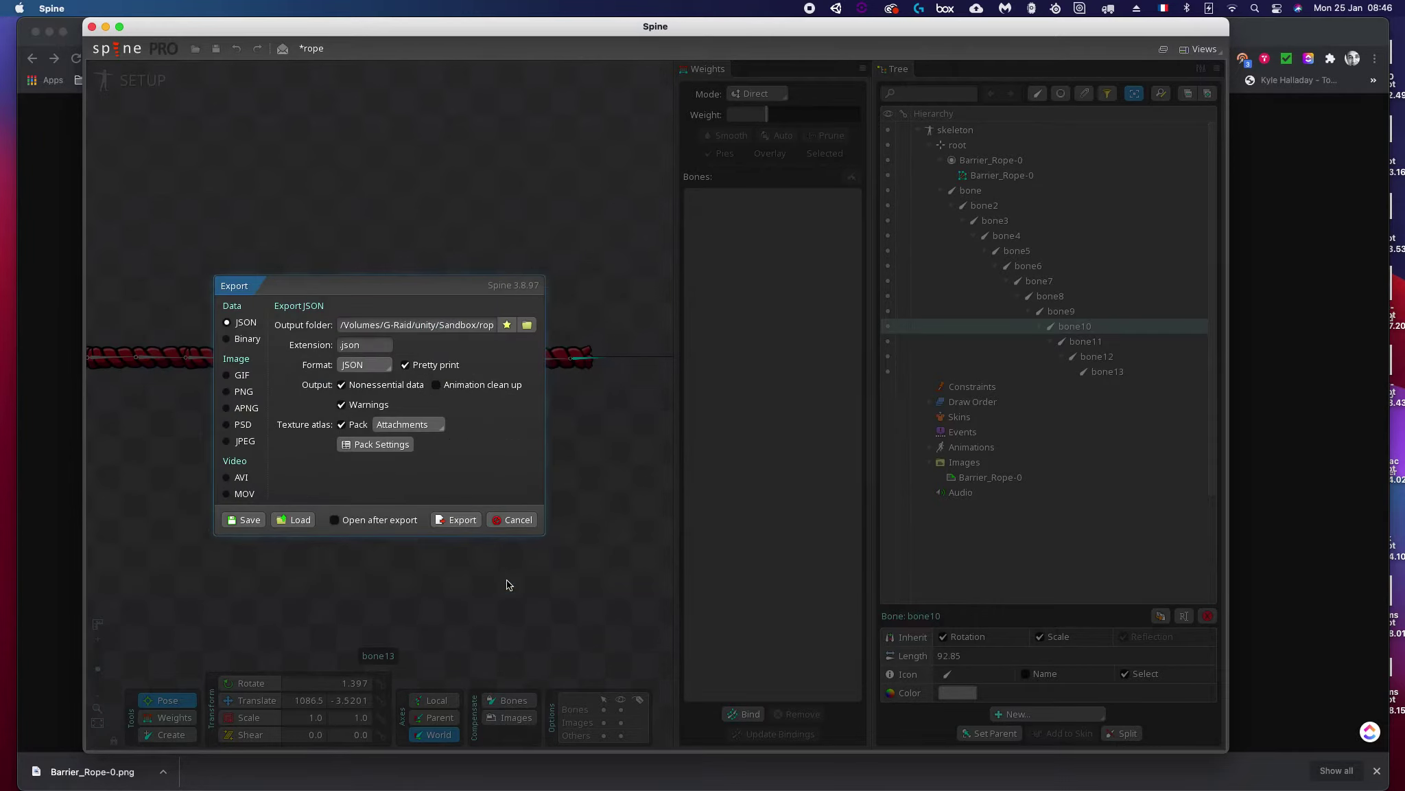
Step: Choose a new export output location and create an Exports folder inside G-Raid's Spine folder
{"action": "left_click", "coordinate": [527, 326]}
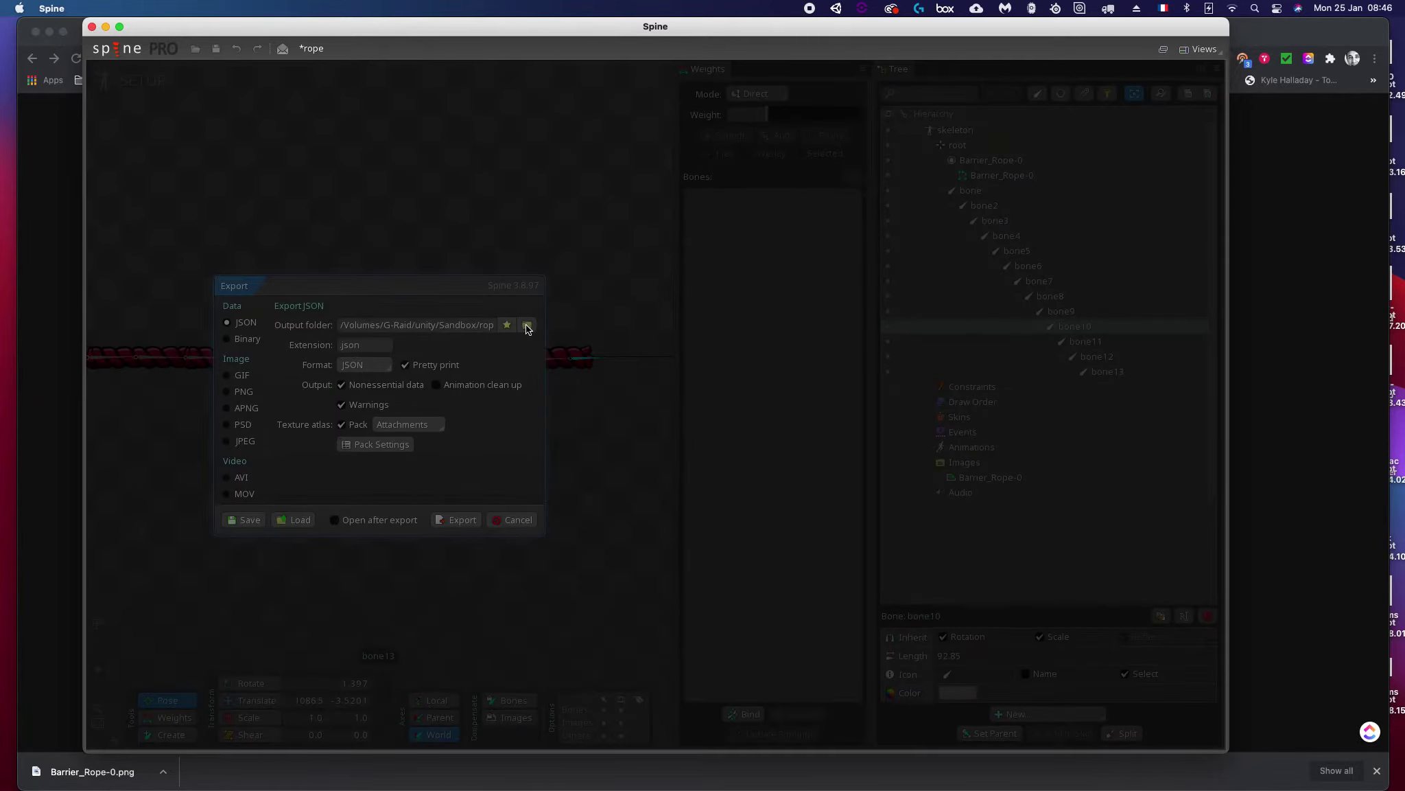
{"action": "left_click", "coordinate": [789, 168]}
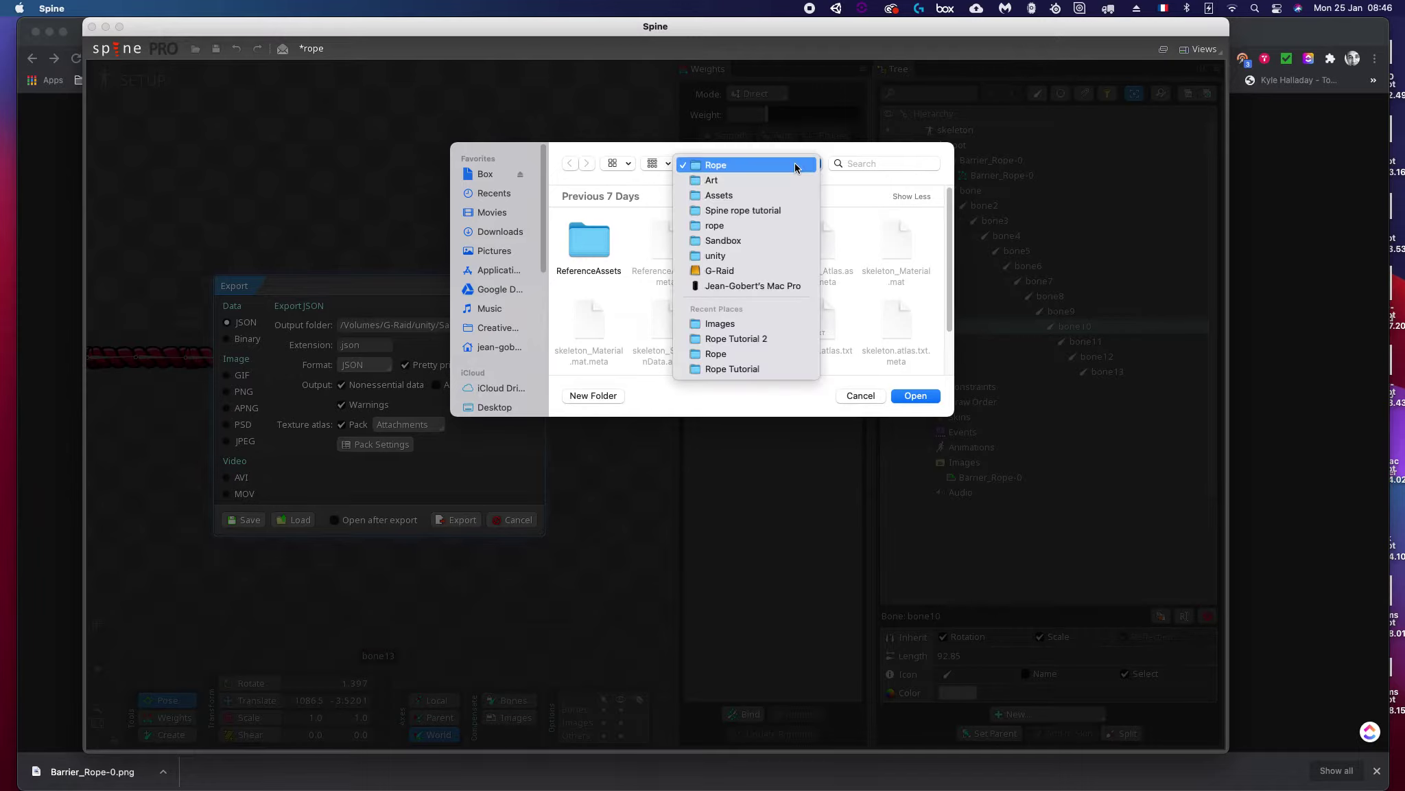
{"action": "left_click", "coordinate": [707, 272]}
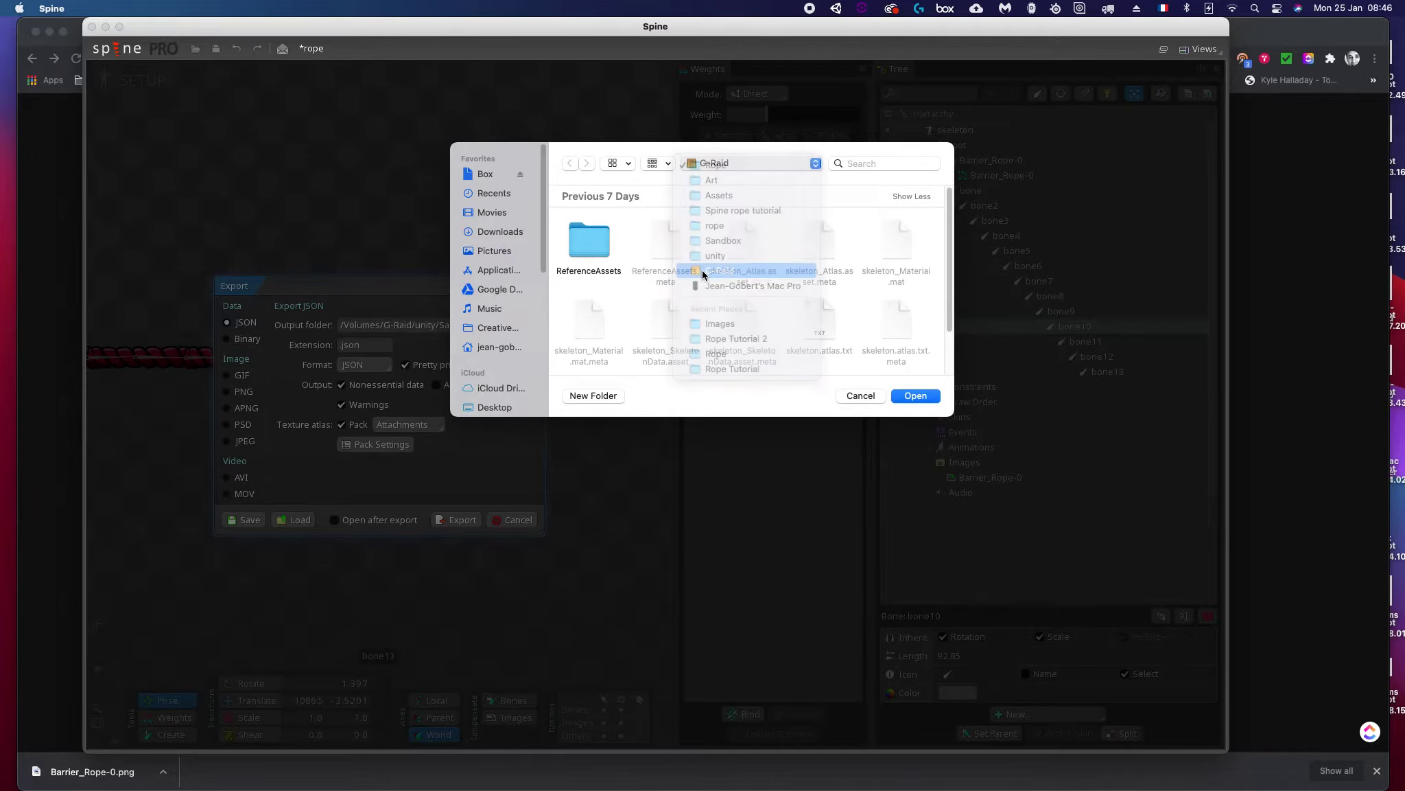
{"action": "double_click", "coordinate": [593, 244]}
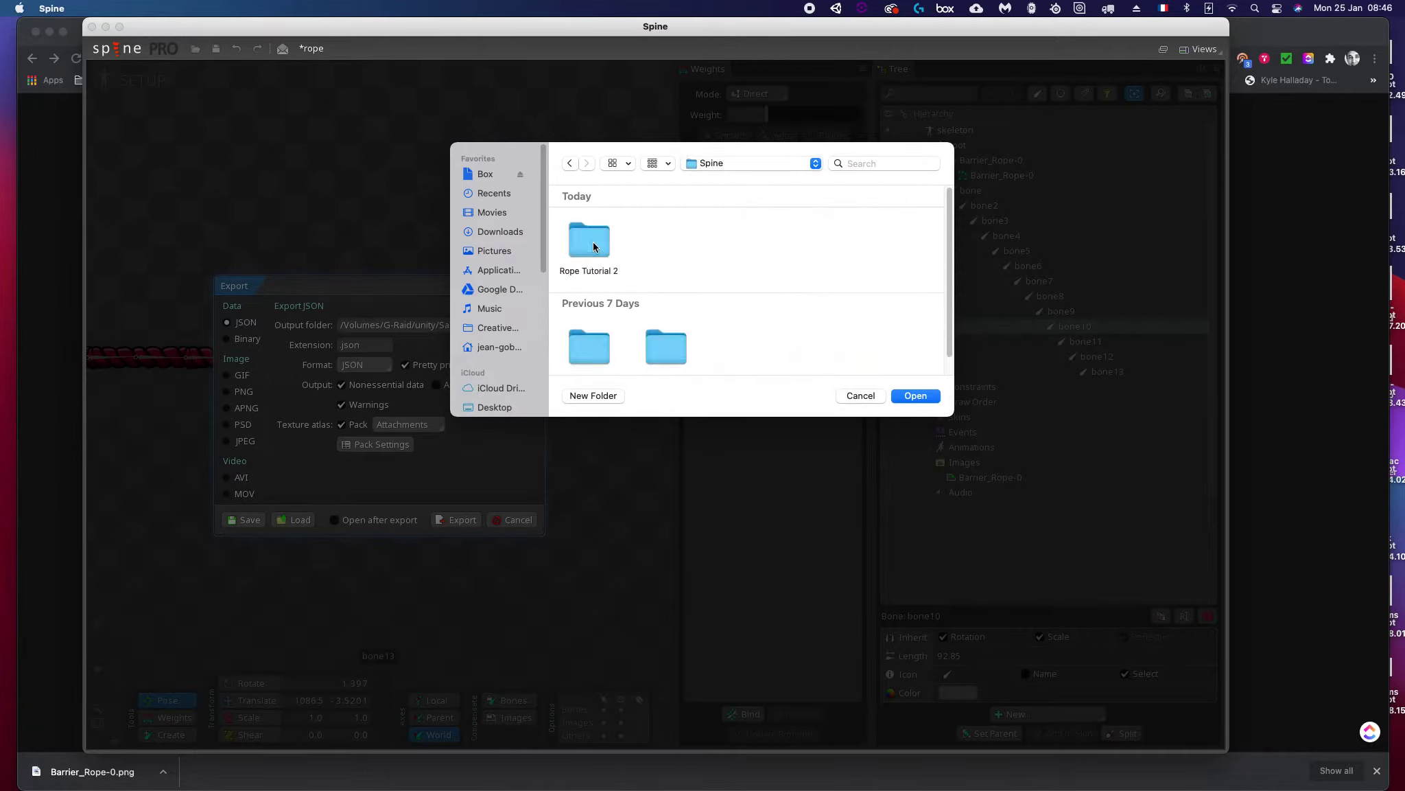
{"action": "scroll", "coordinate": [698, 274], "scroll_direction": "down", "scroll_amount": 1}
{"action": "left_click", "coordinate": [594, 395]}
{"action": "type", "text": "Exports"}
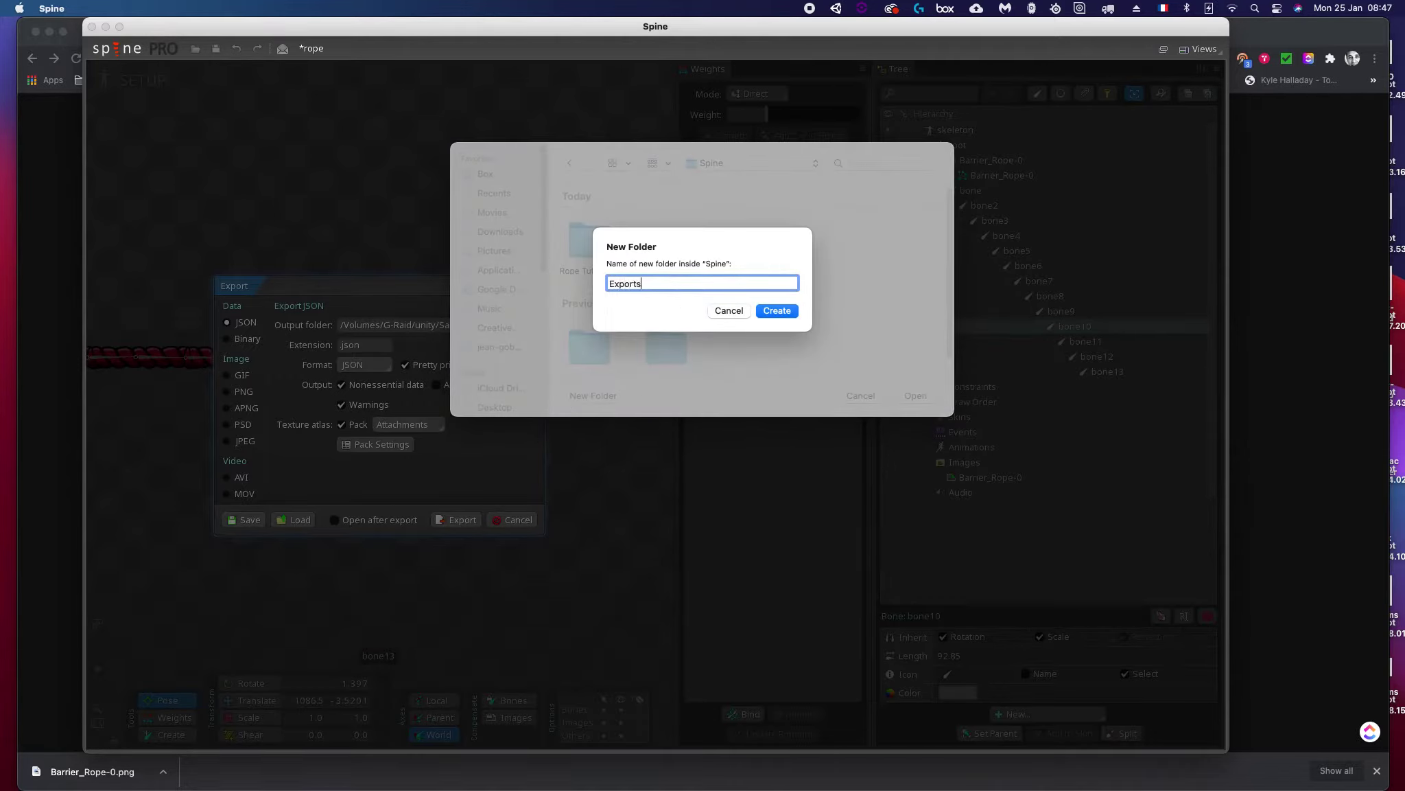
{"action": "key", "text": "Return"}
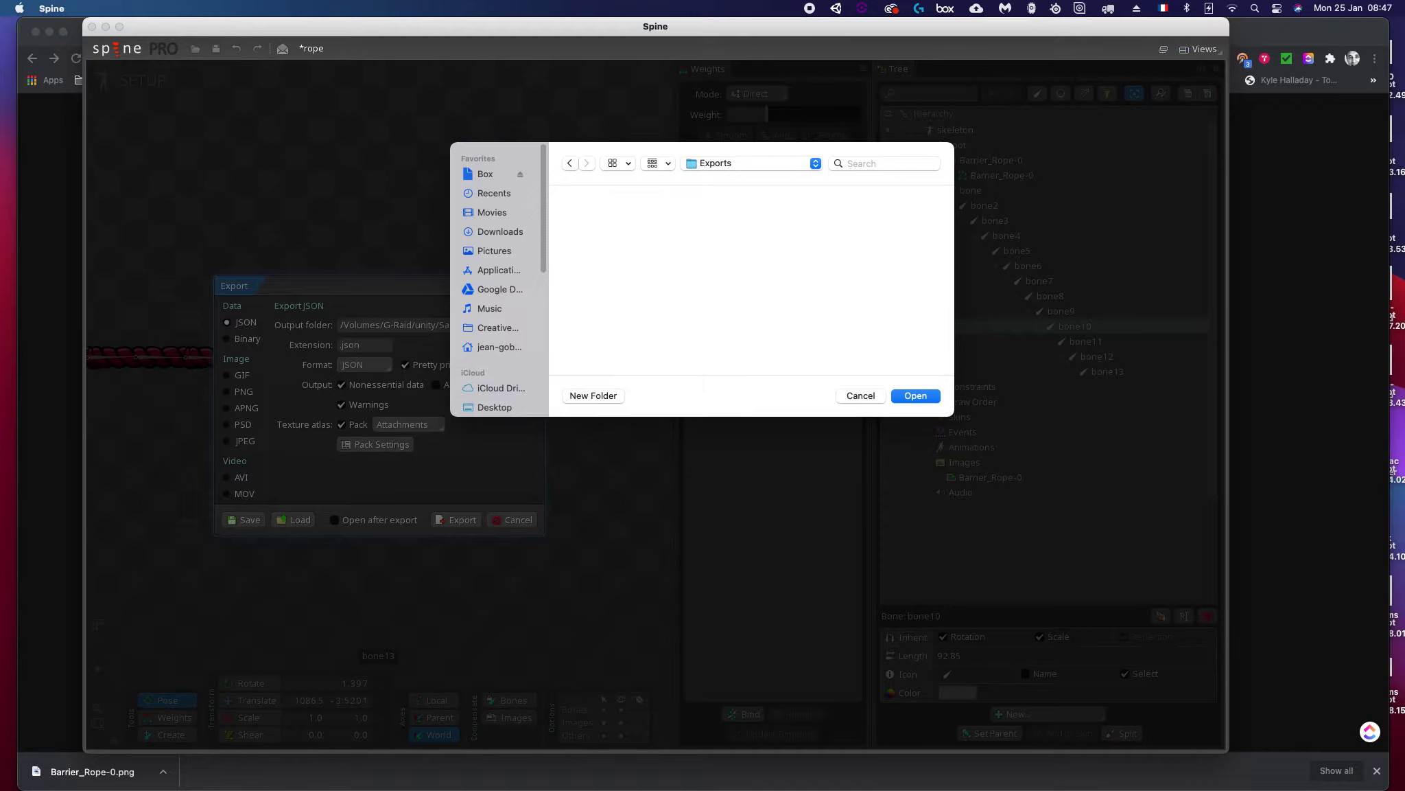
Step: Create a Rope2 folder inside Exports, set it as the output folder, and run the JSON export
{"action": "left_click", "coordinate": [594, 396]}
{"action": "type", "text": "Rope2"}
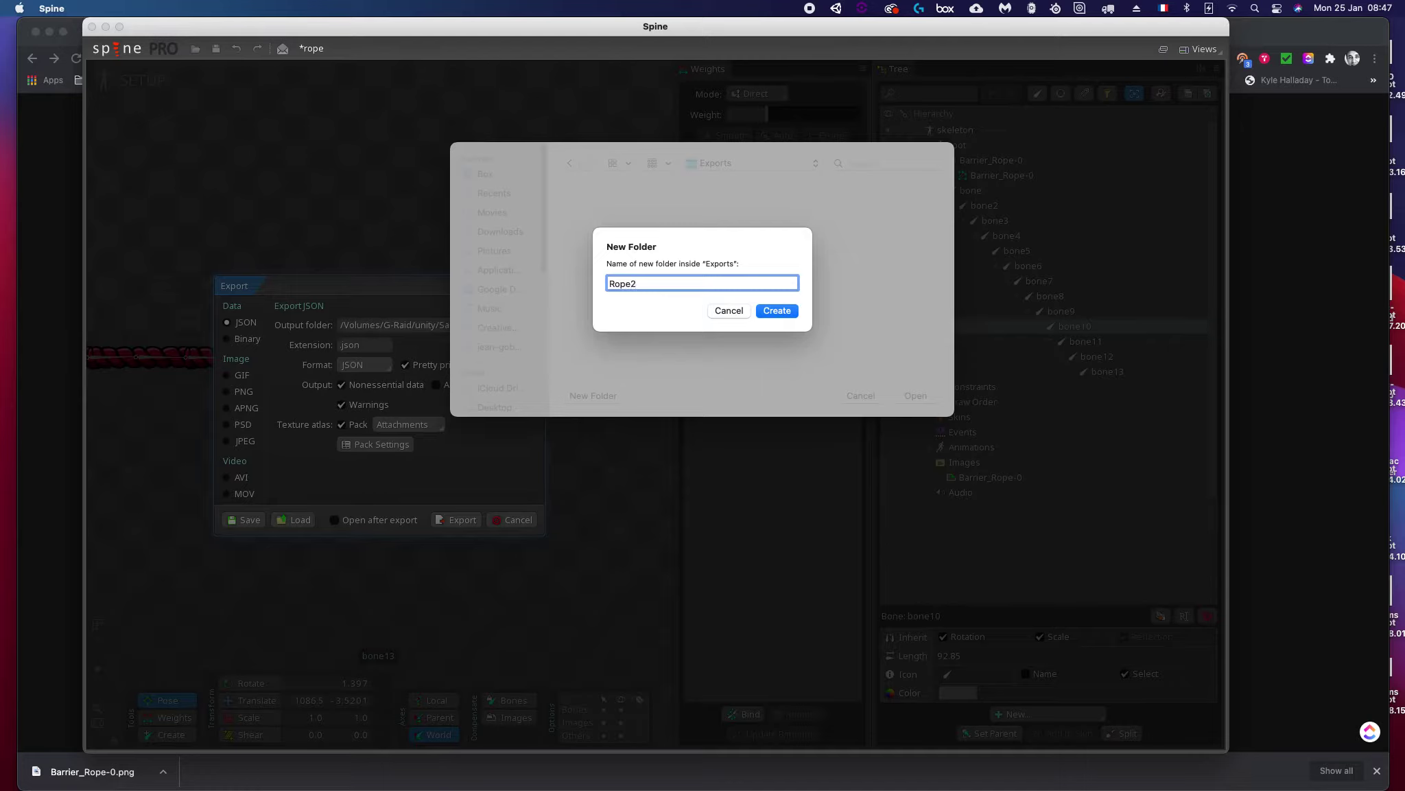
{"action": "key", "text": "Return"}
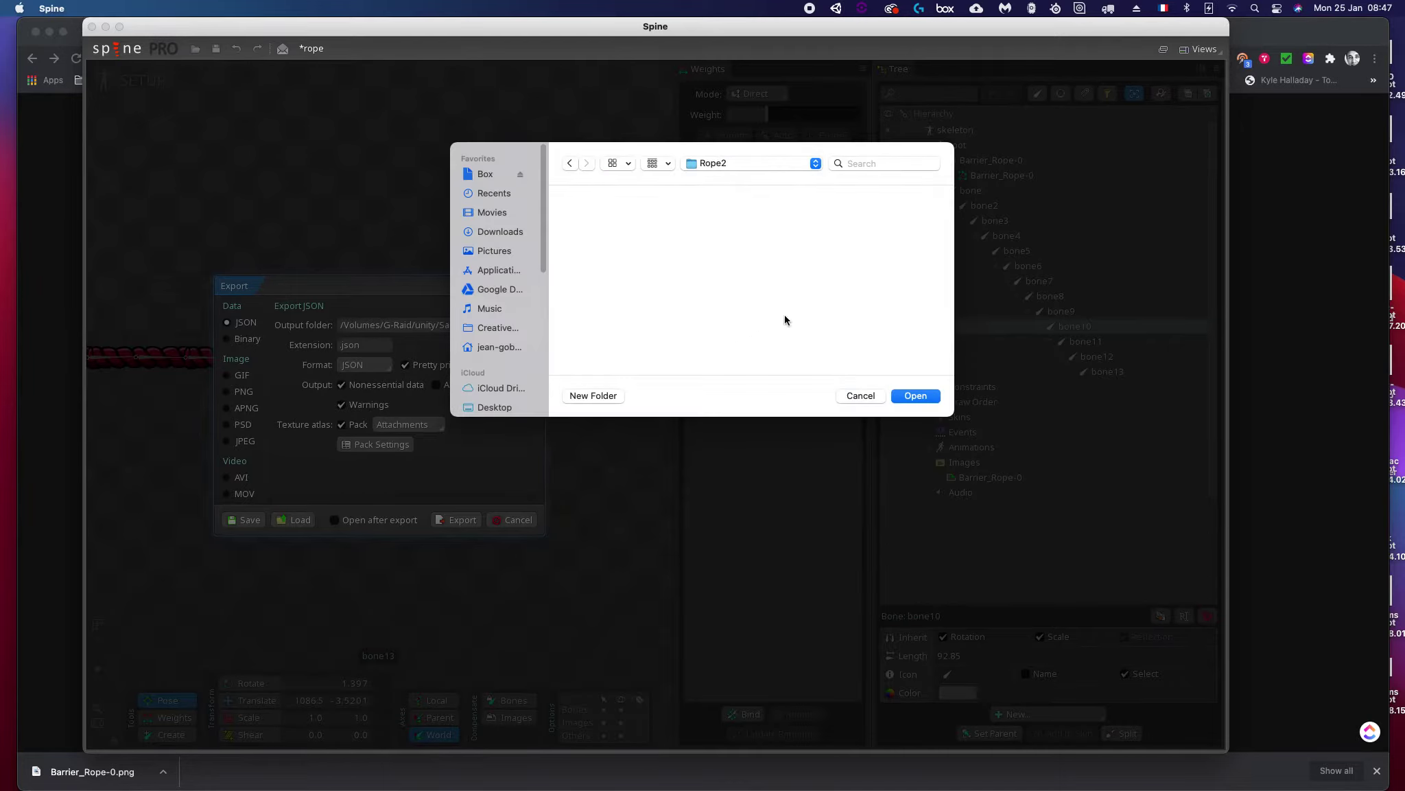
{"action": "left_click", "coordinate": [915, 396]}
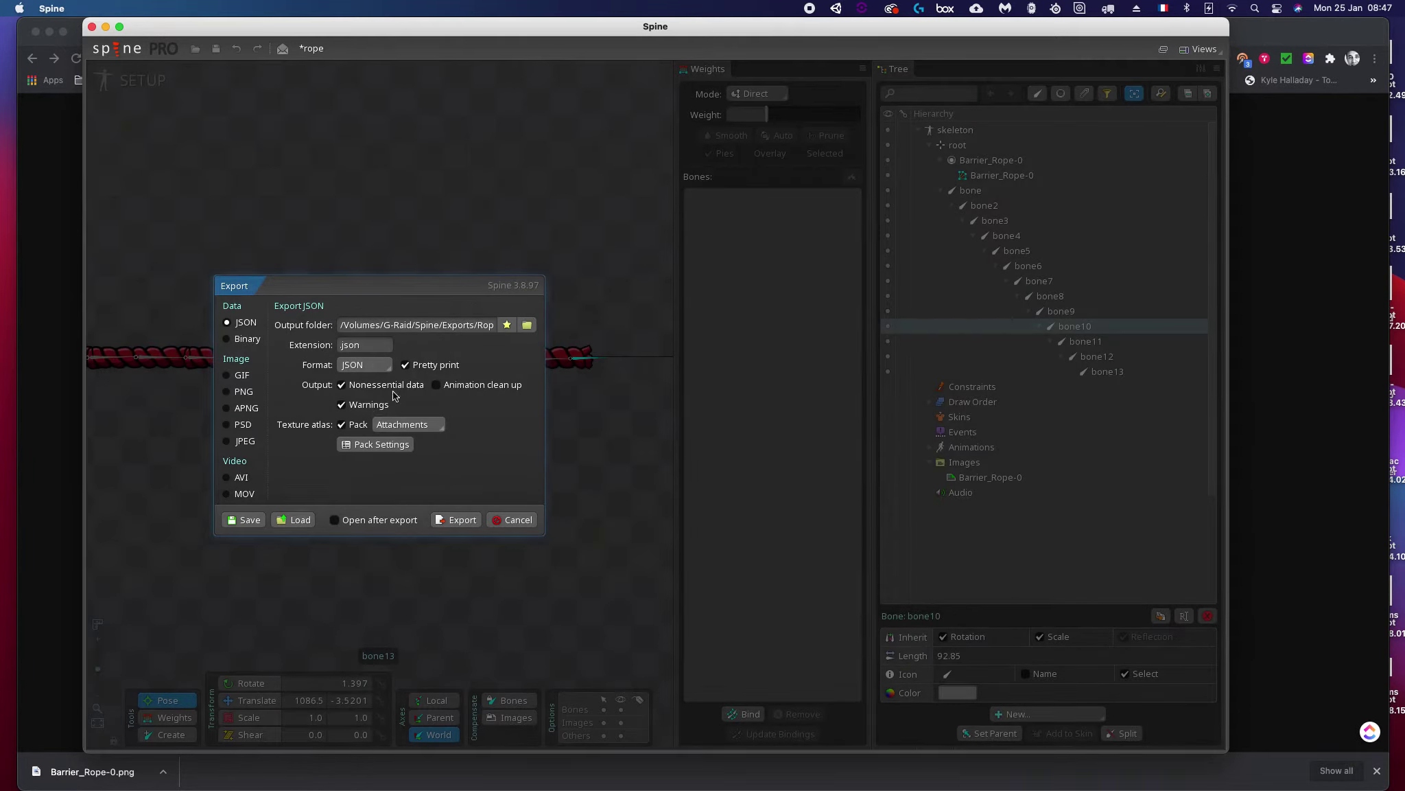
{"action": "left_click", "coordinate": [461, 519]}
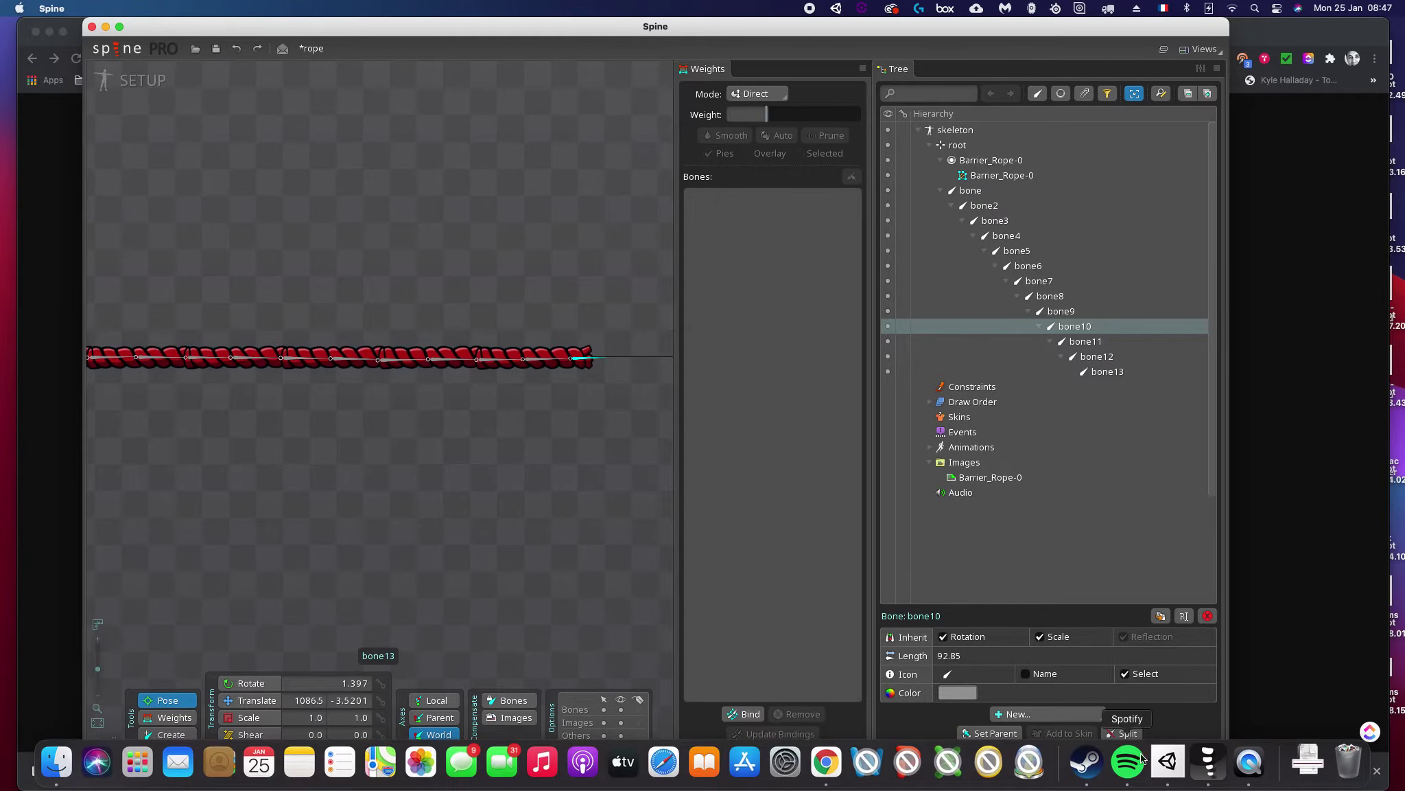
Step: From Unity Hub, create a 2D-template project named RopeTutorial2 in the Sandbox rope folder
{"action": "left_click", "coordinate": [1168, 760]}
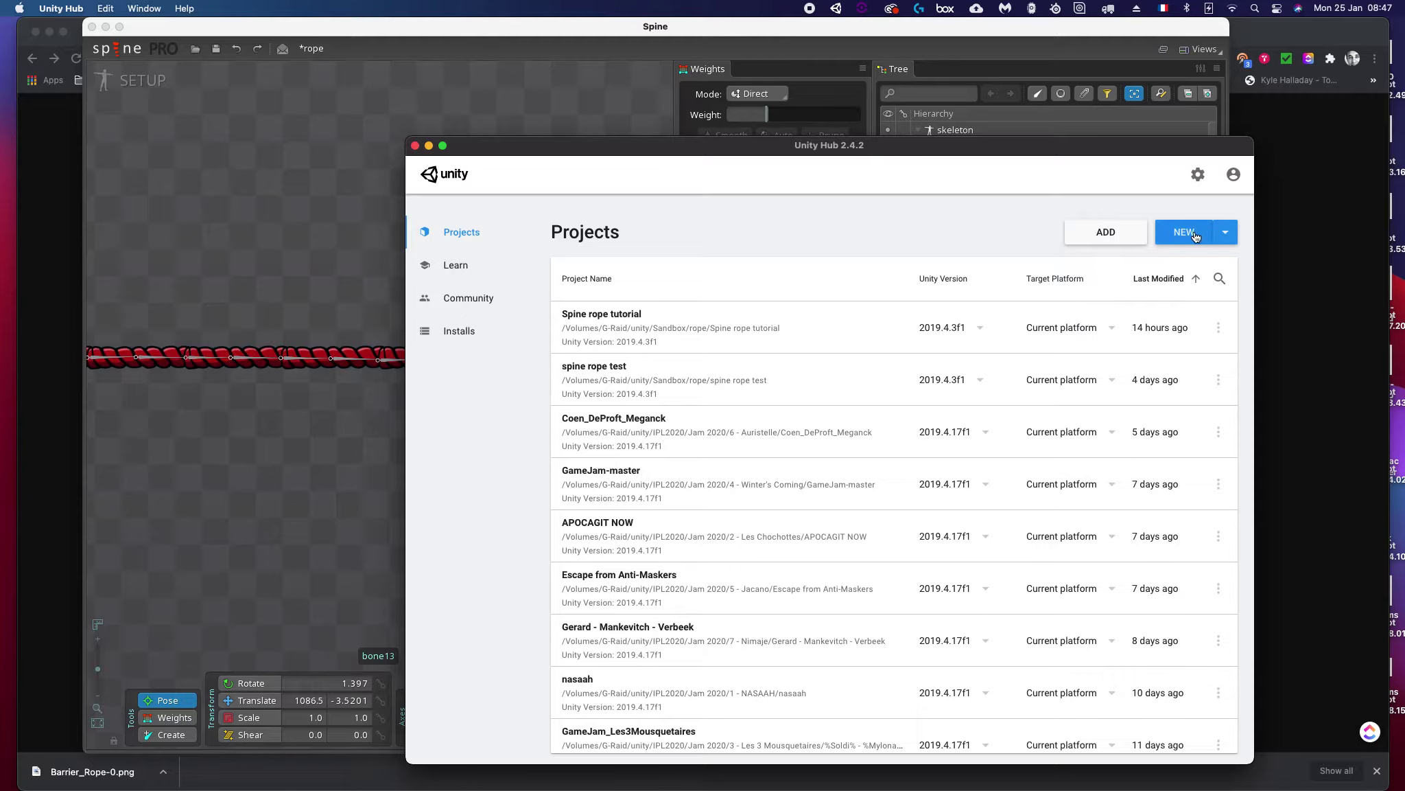
{"action": "left_click", "coordinate": [1194, 234]}
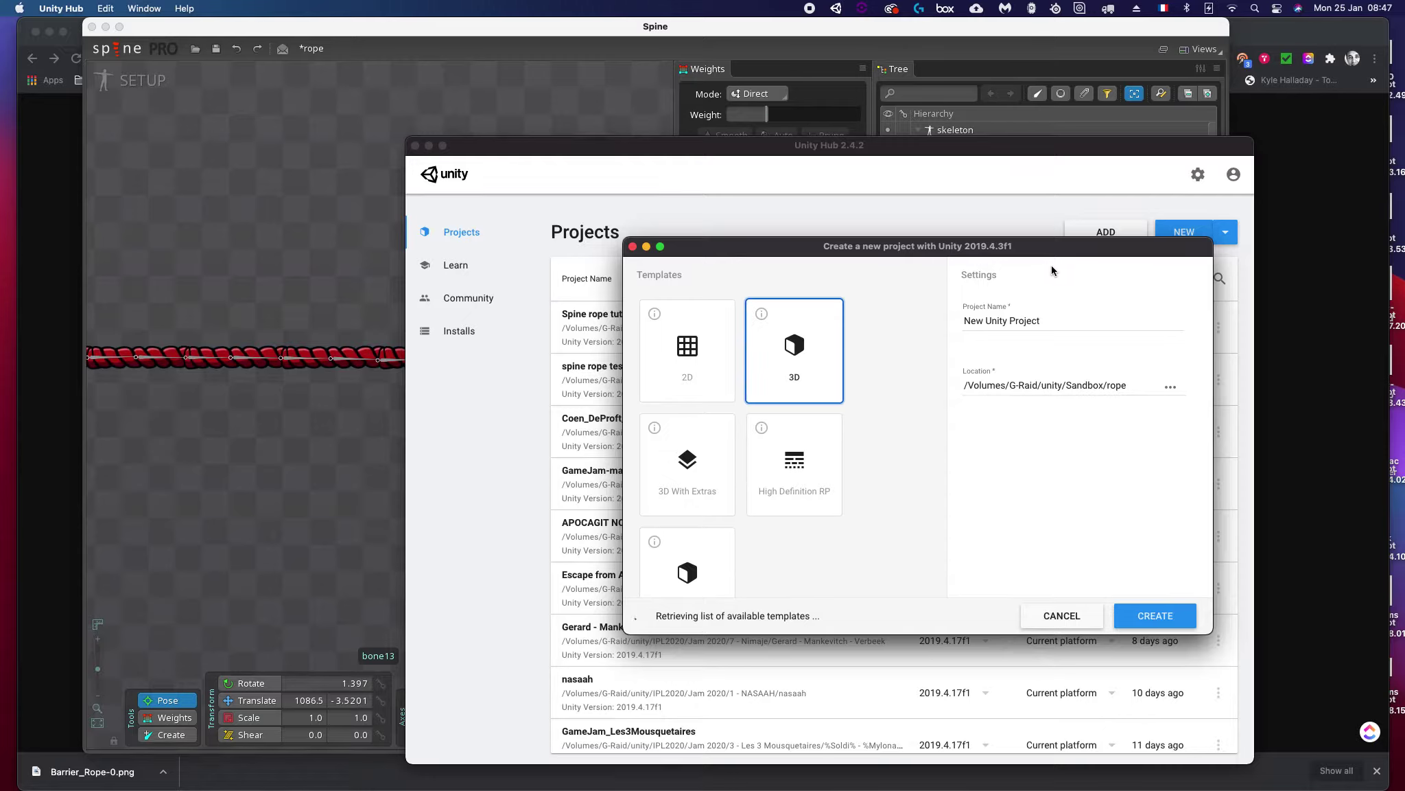
{"action": "left_click", "coordinate": [708, 383]}
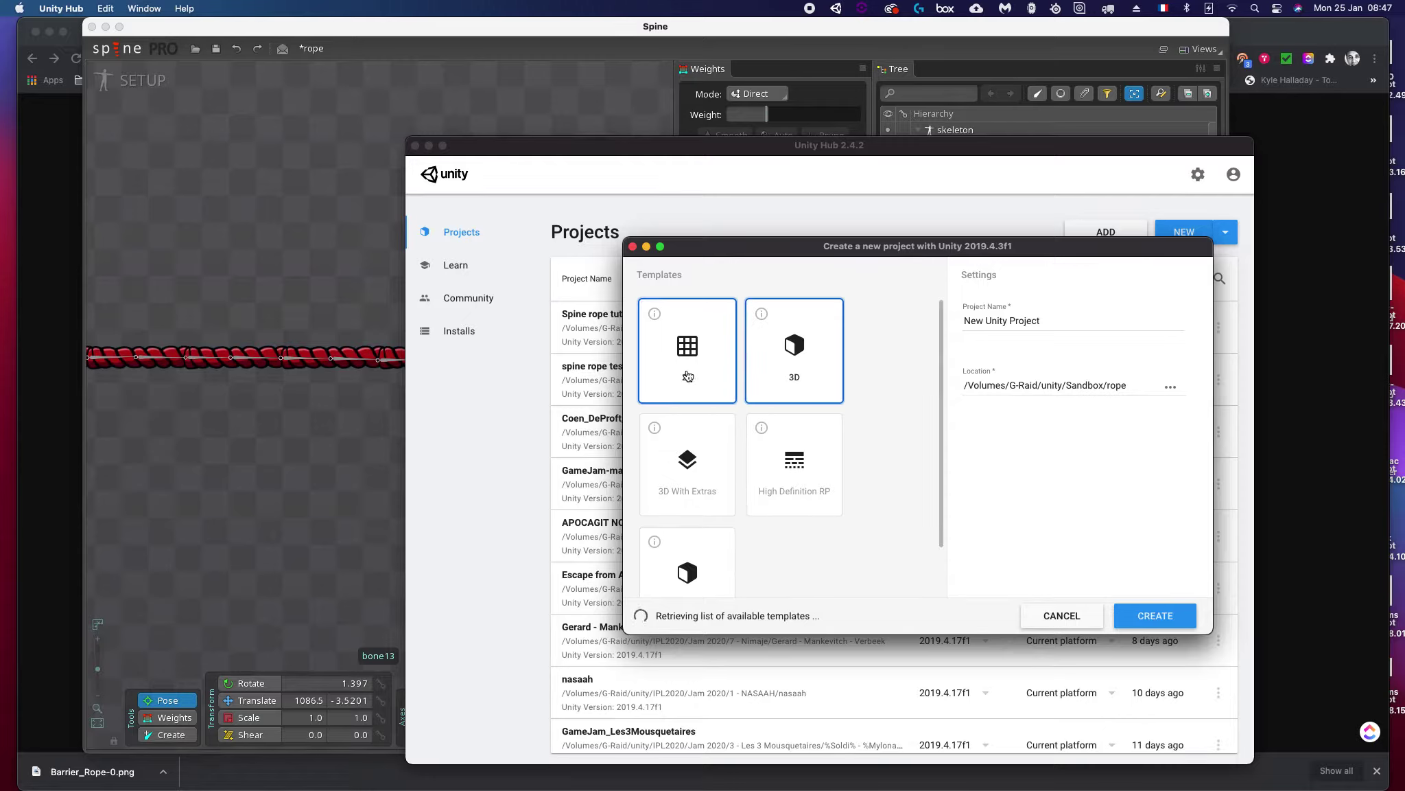
{"action": "left_click", "coordinate": [1133, 384]}
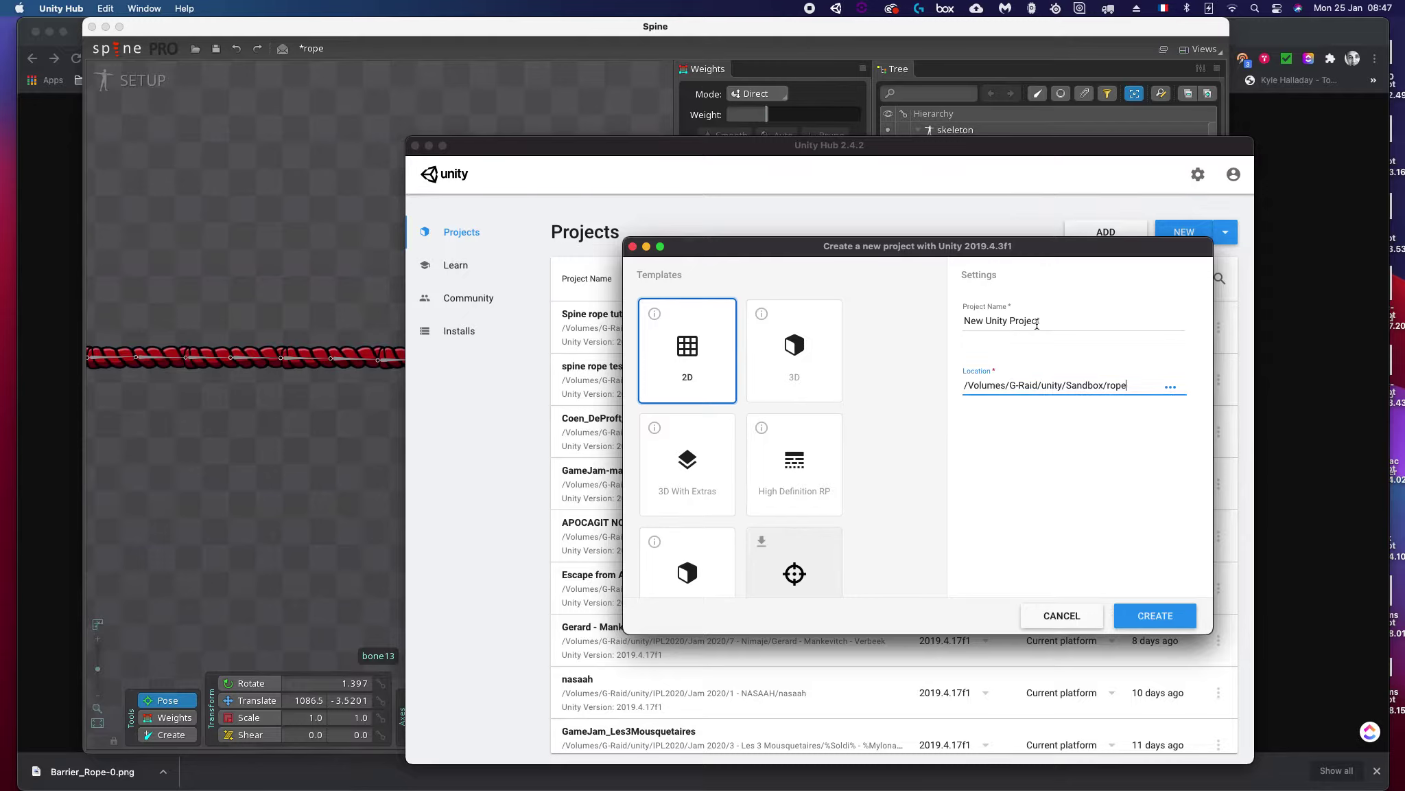
{"action": "triple_click", "coordinate": [1060, 319]}
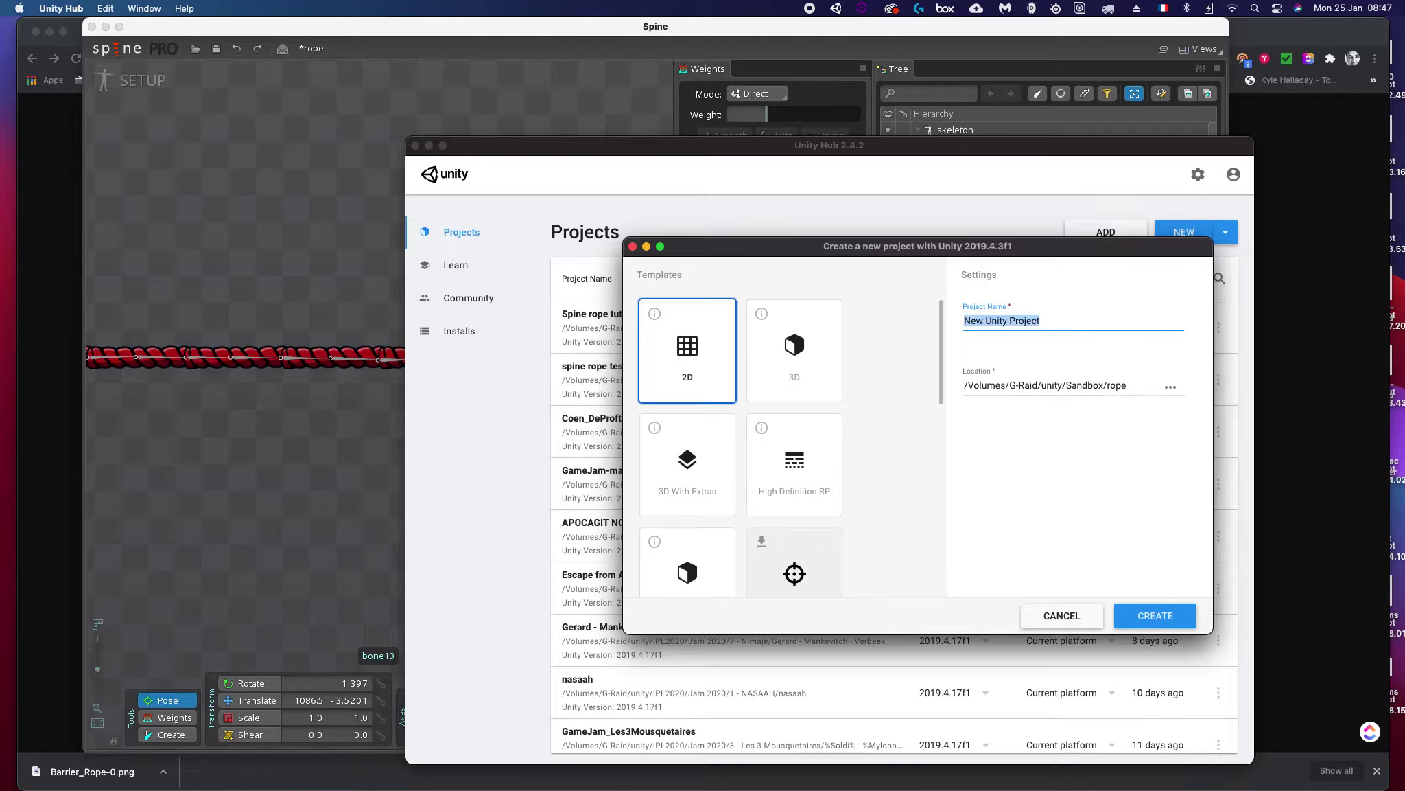
{"action": "type", "text": "Tuto"}
{"action": "type", "text": "Rope"}
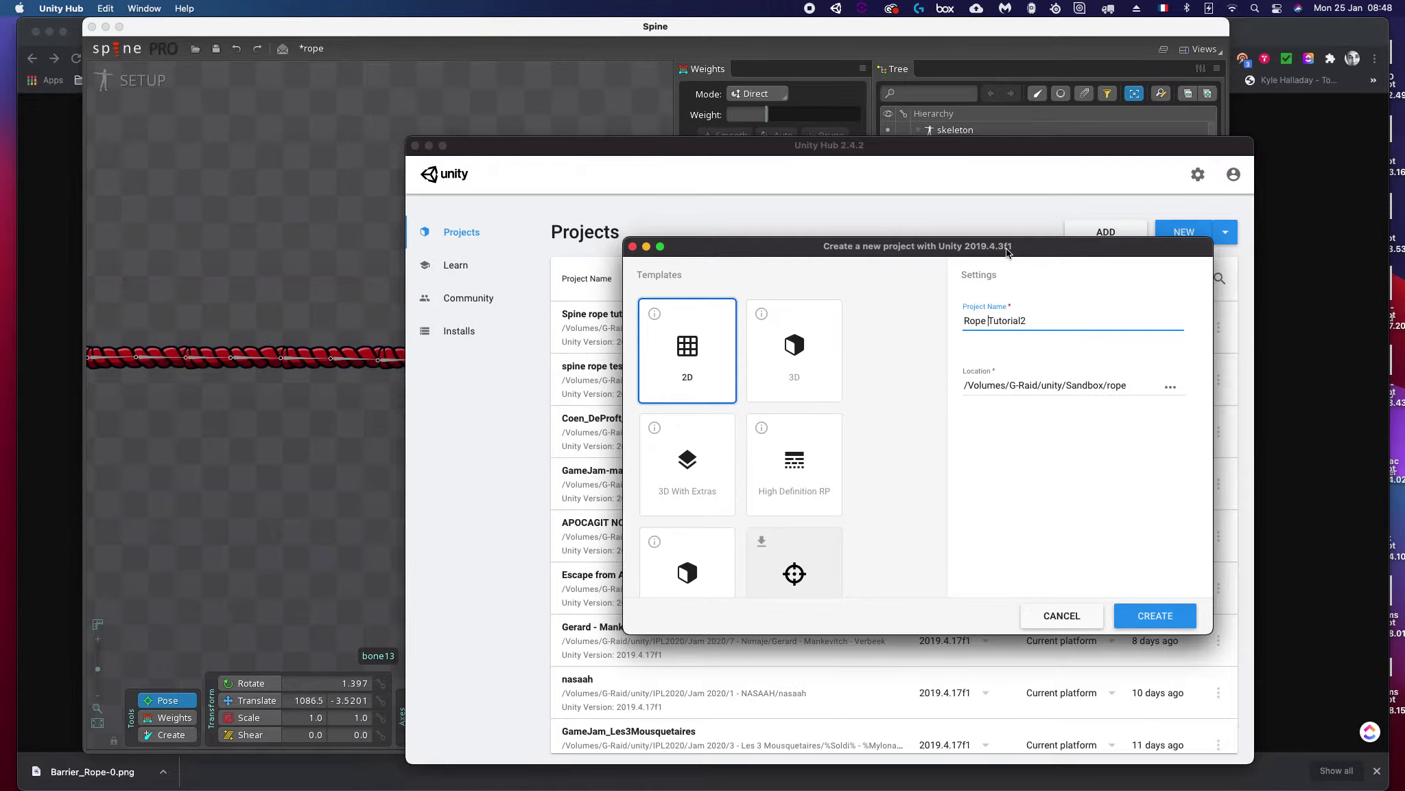
{"action": "left_click", "coordinate": [1157, 616]}
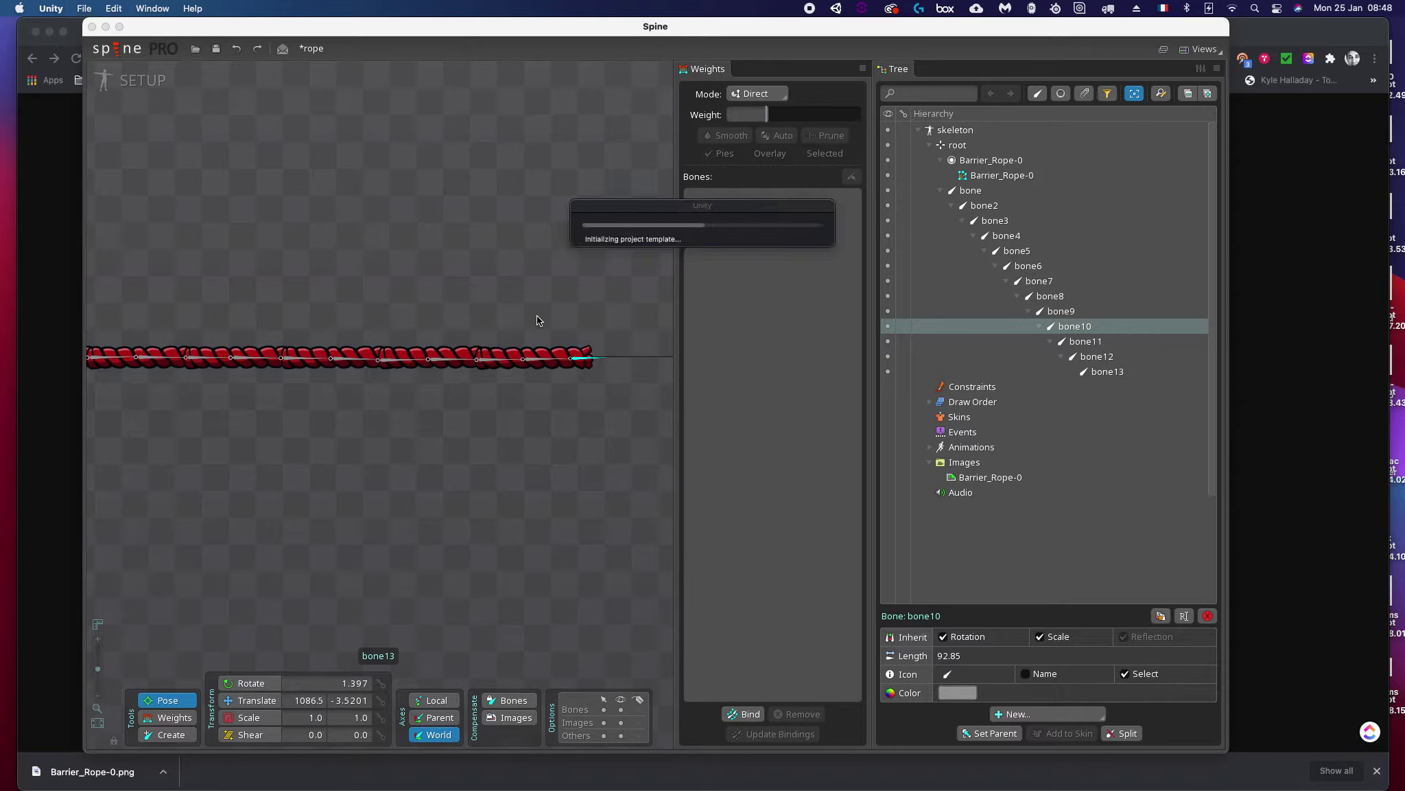
{"action": "key", "text": "super+Tab"}
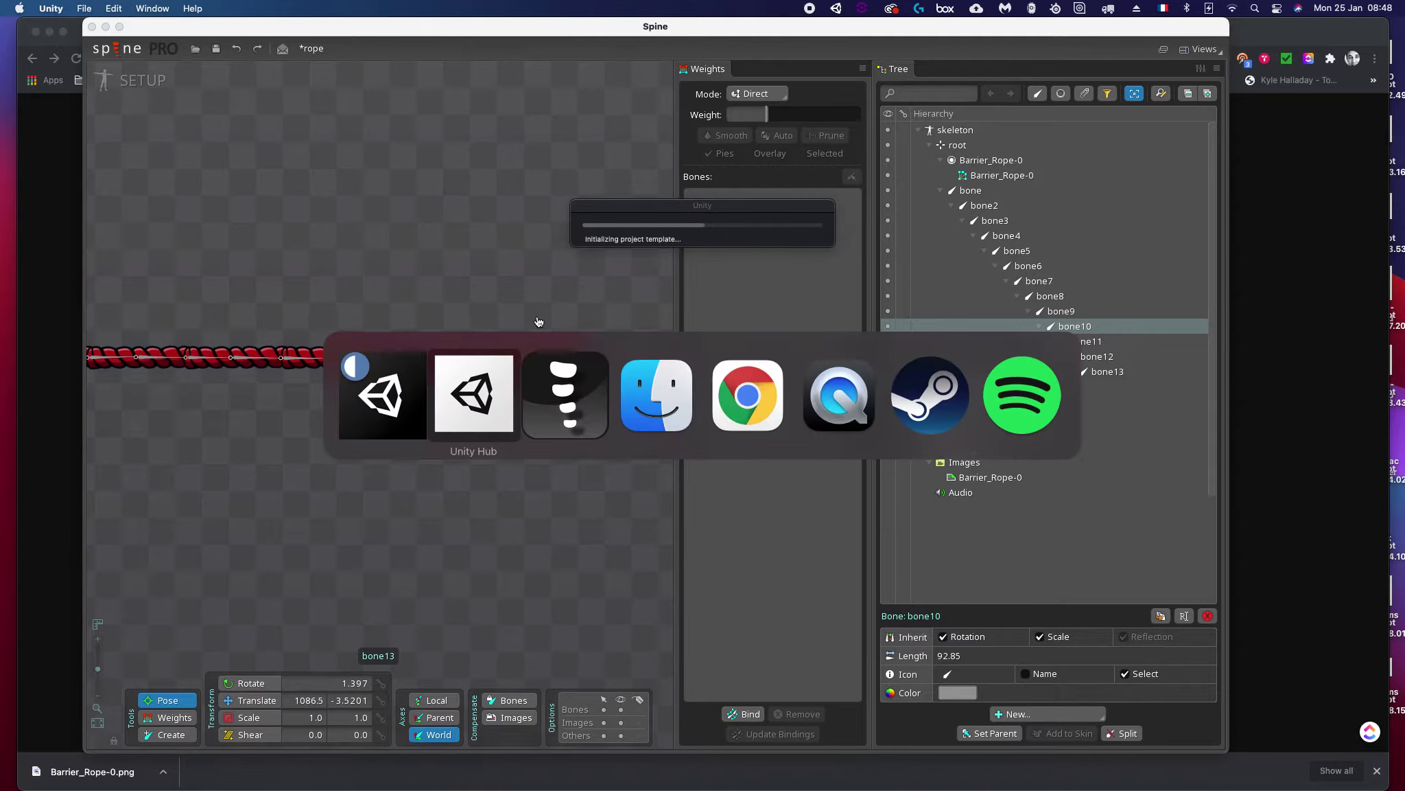
Step: Search Google for 'spine unity integration' in Chrome and open the Spine Unity Download result
{"action": "left_click", "coordinate": [757, 401]}
{"action": "left_click", "coordinate": [487, 40]}
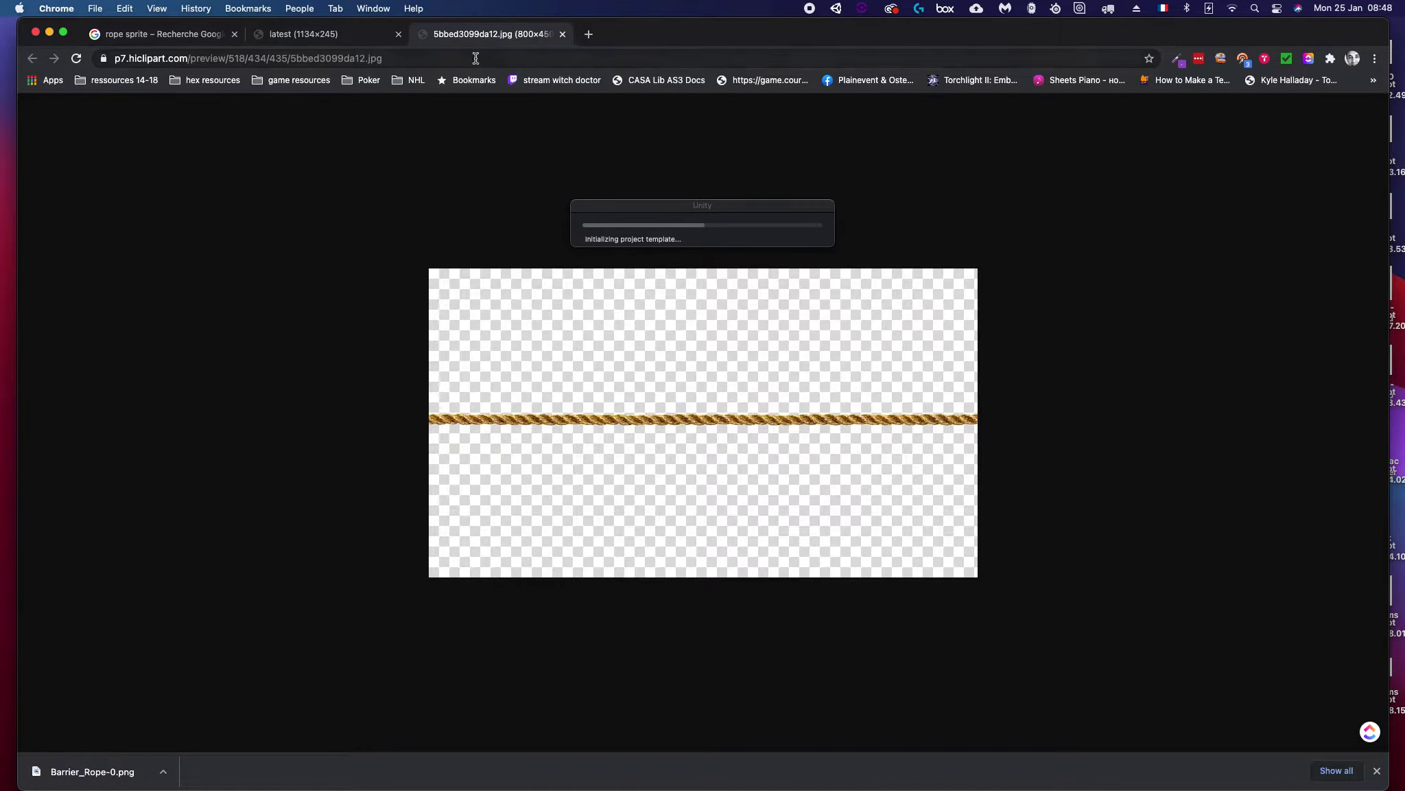
{"action": "left_click", "coordinate": [476, 58]}
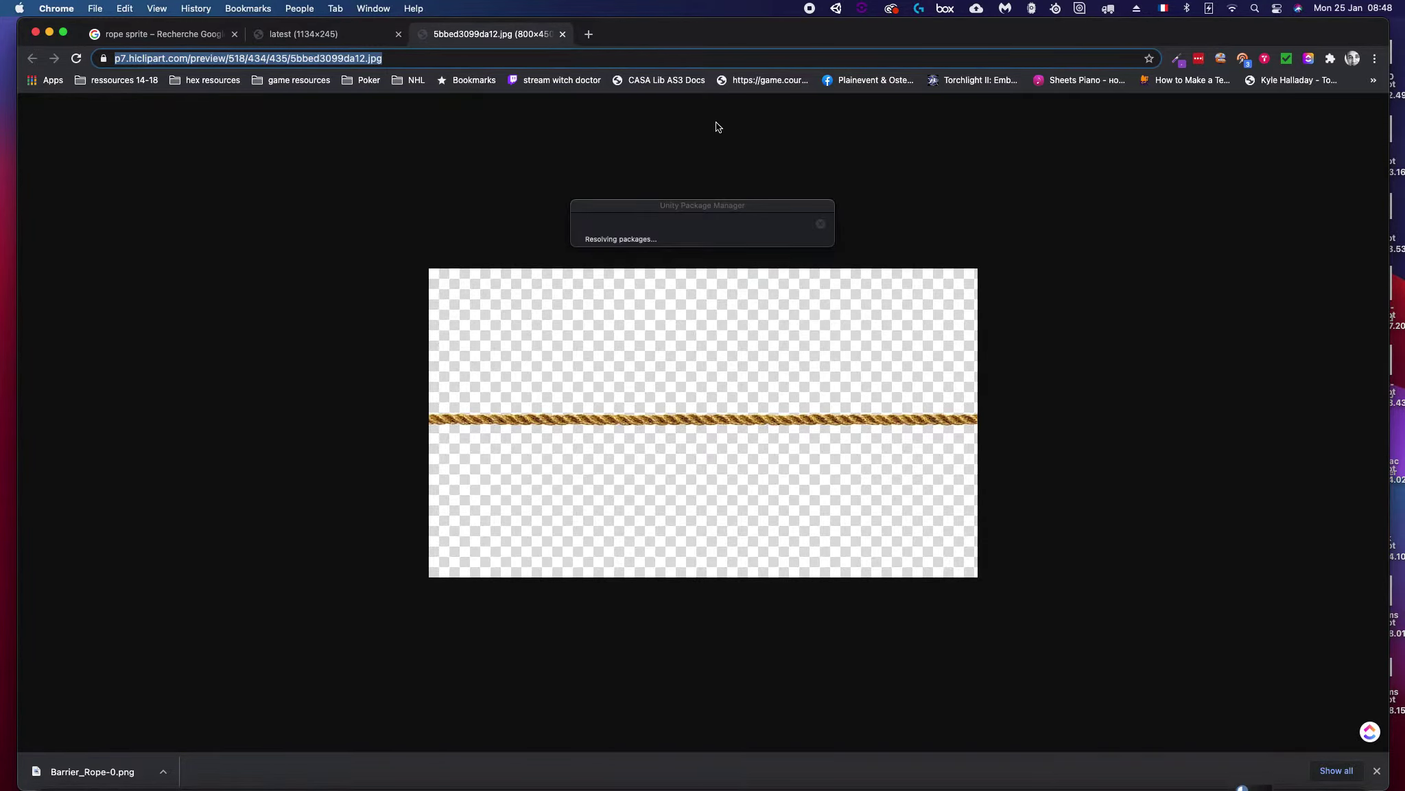
{"action": "type", "text": "spine unity"}
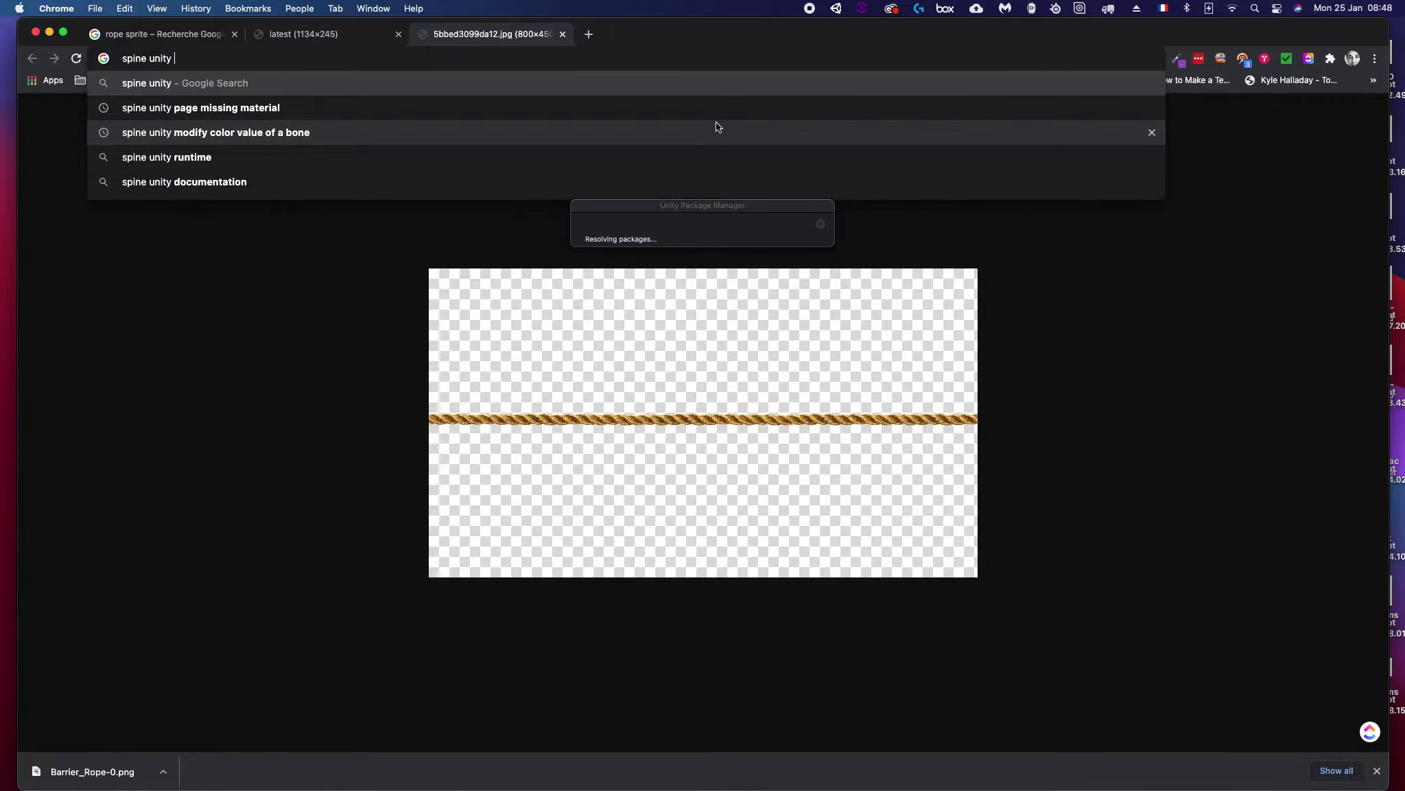
{"action": "type", "text": " integration"}
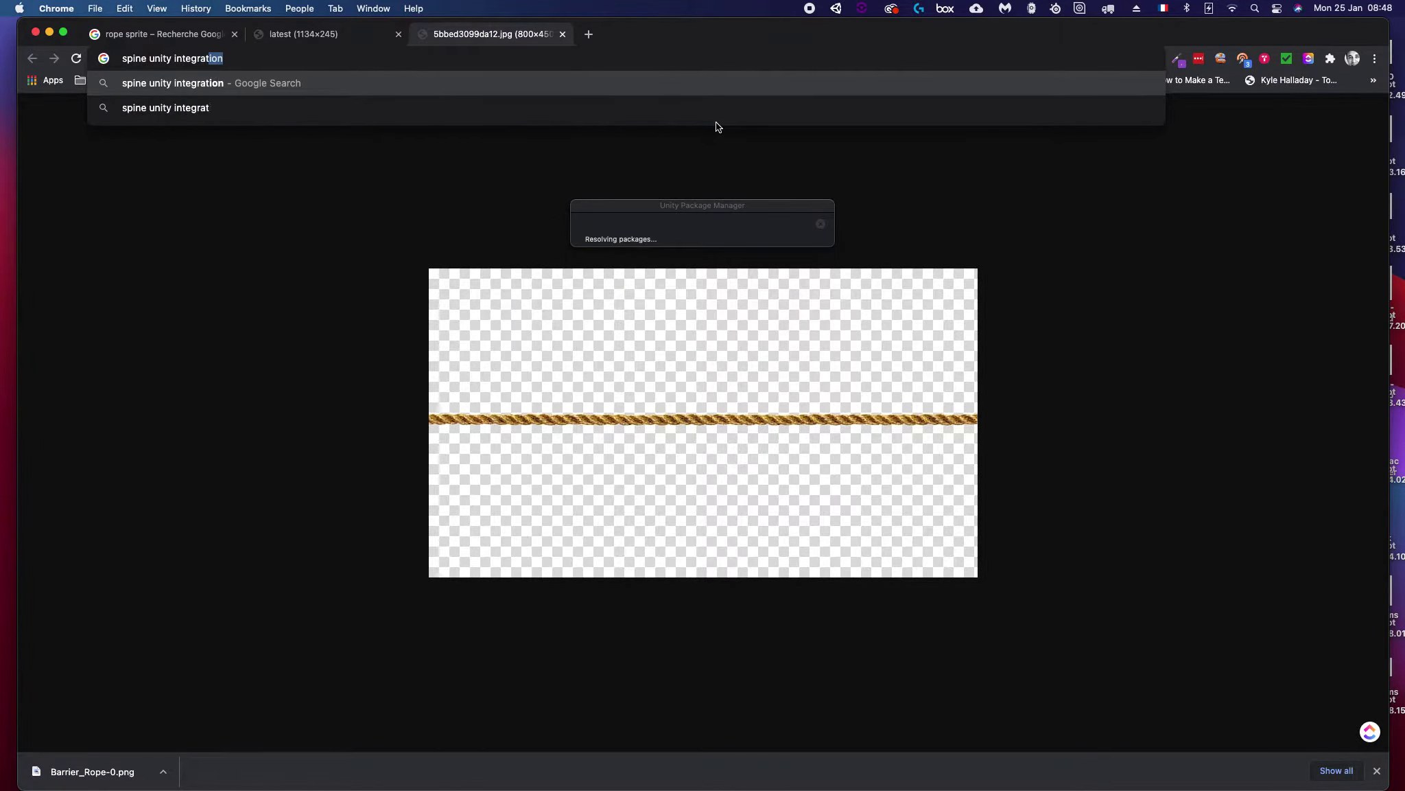
{"action": "key", "text": "Return"}
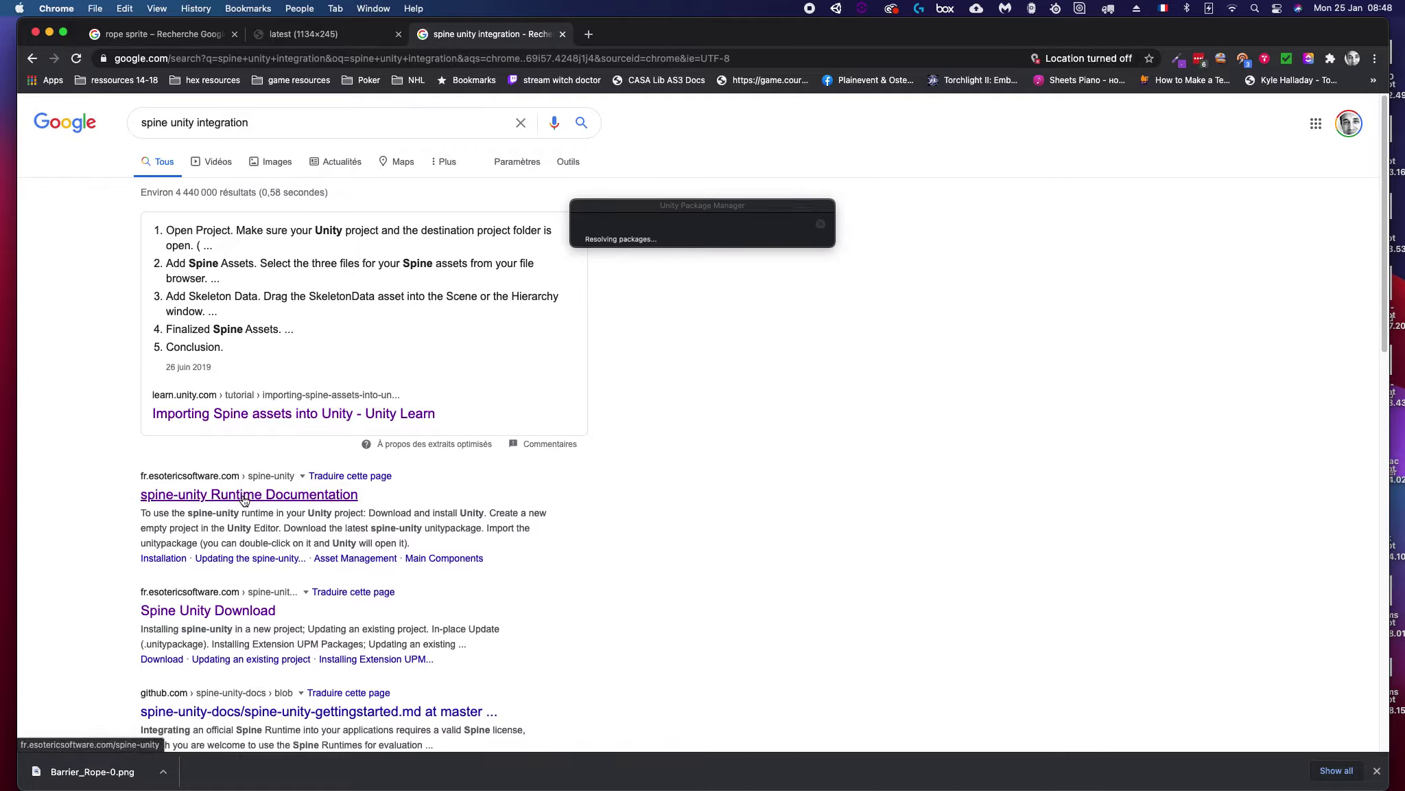
{"action": "left_click", "coordinate": [196, 613]}
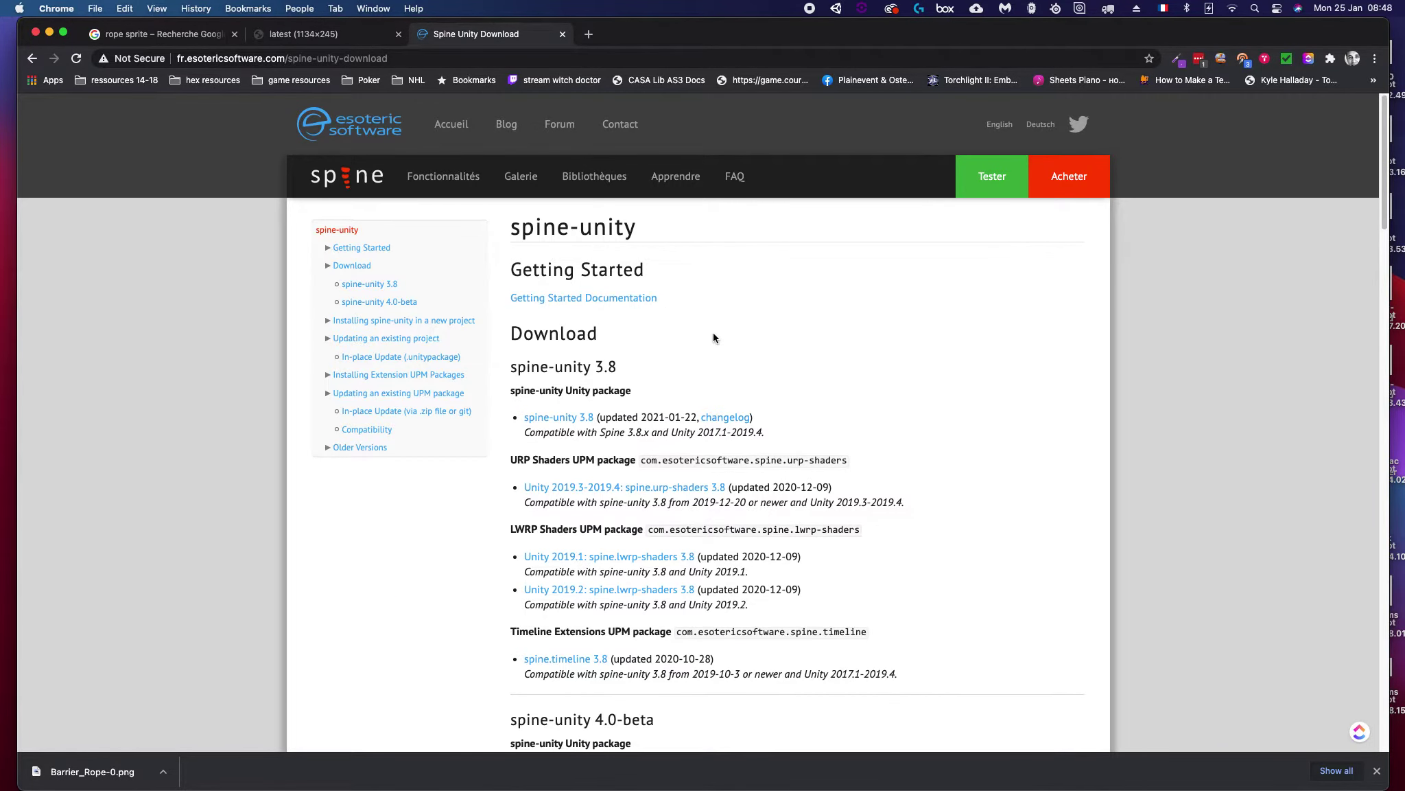
{"action": "scroll", "coordinate": [660, 373], "scroll_direction": "down", "scroll_amount": 3}
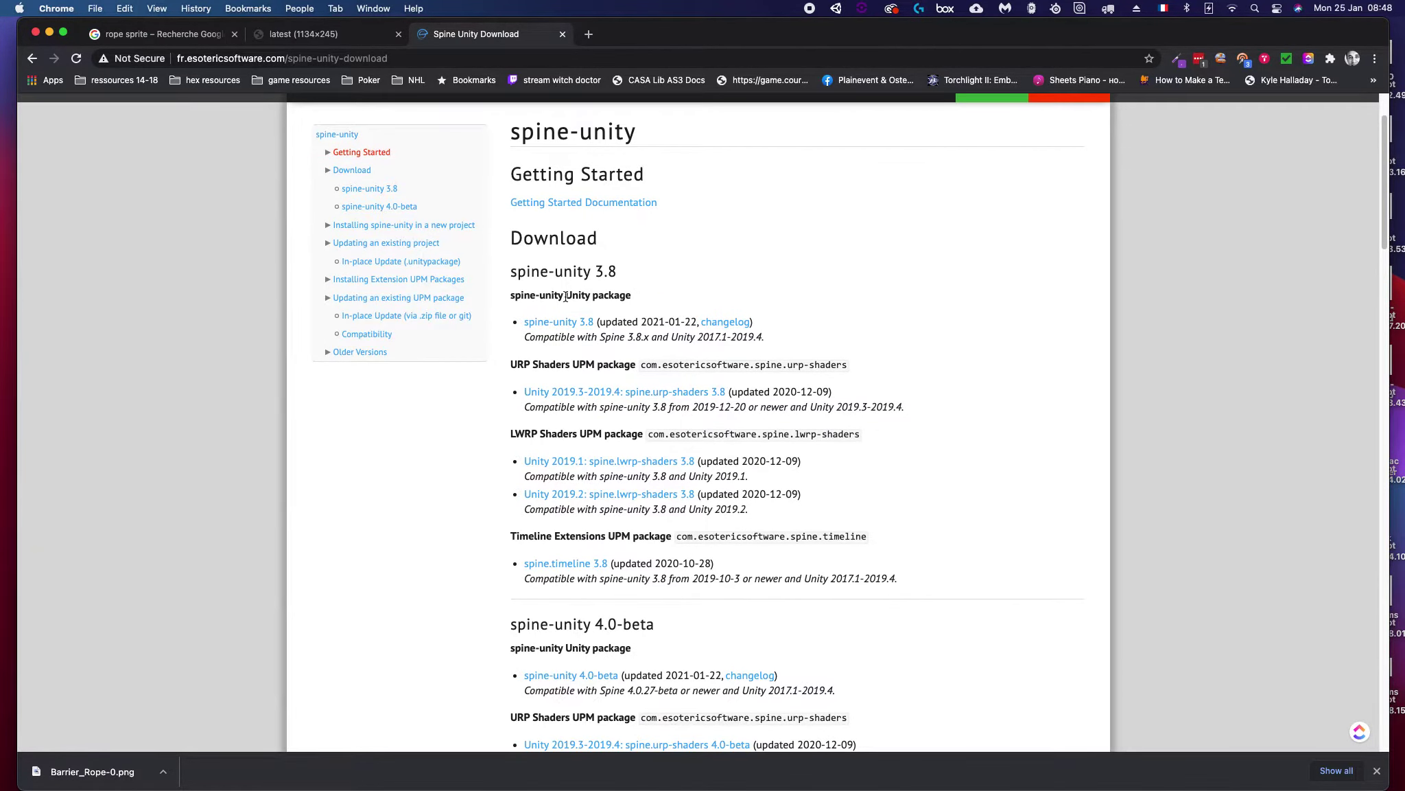
{"action": "scroll", "coordinate": [580, 420], "scroll_direction": "up", "scroll_amount": 1}
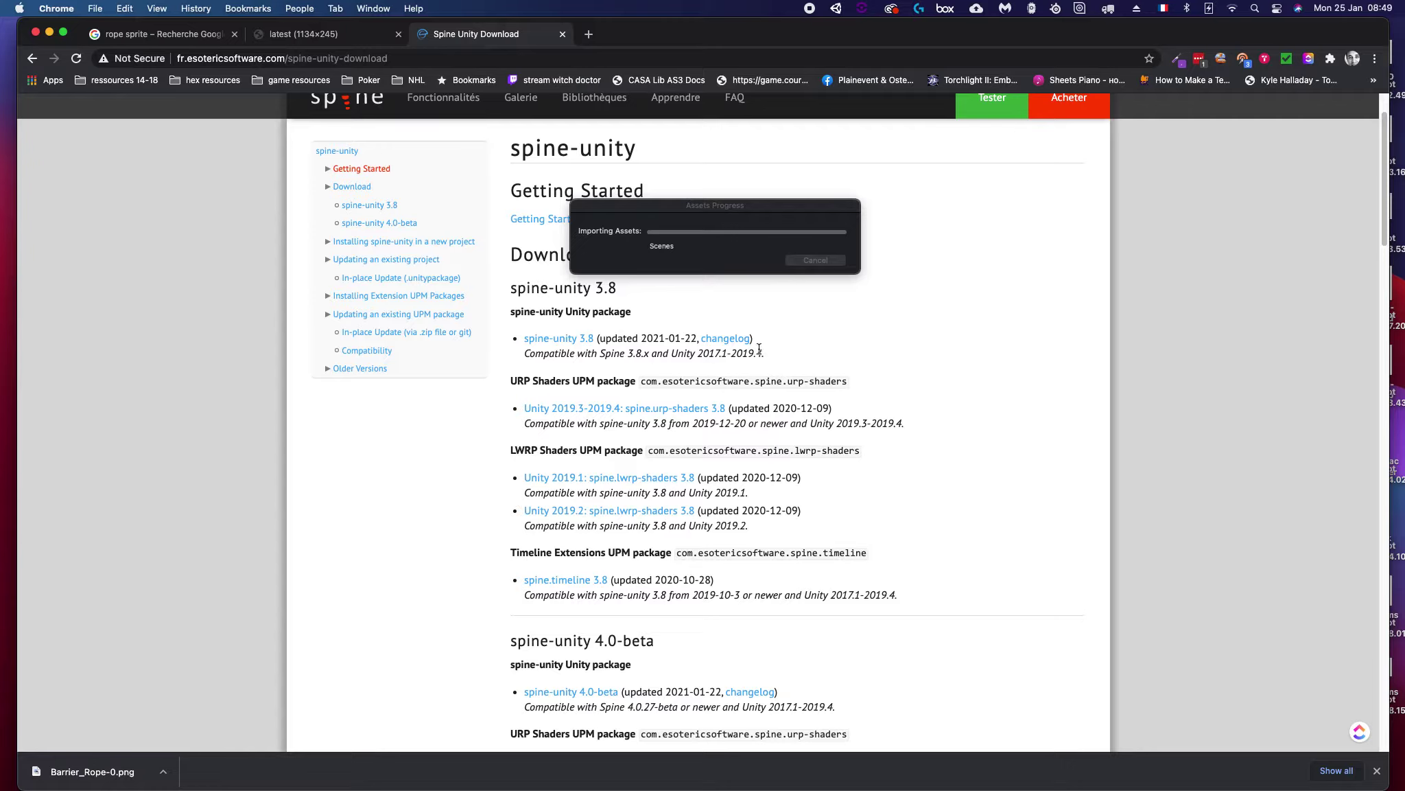
{"action": "scroll", "coordinate": [759, 348], "scroll_direction": "down", "scroll_amount": 2}
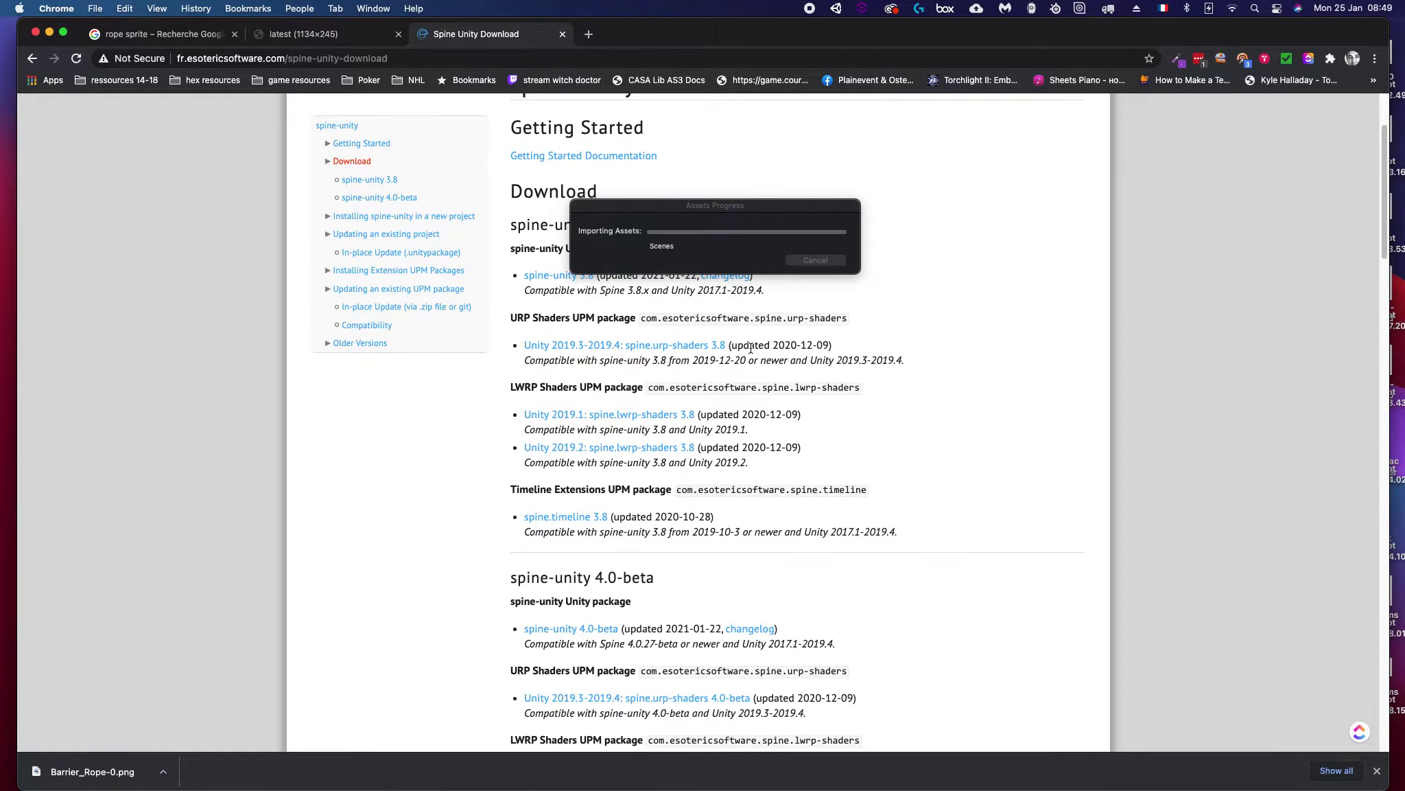
{"action": "scroll", "coordinate": [762, 412], "scroll_direction": "up", "scroll_amount": 3}
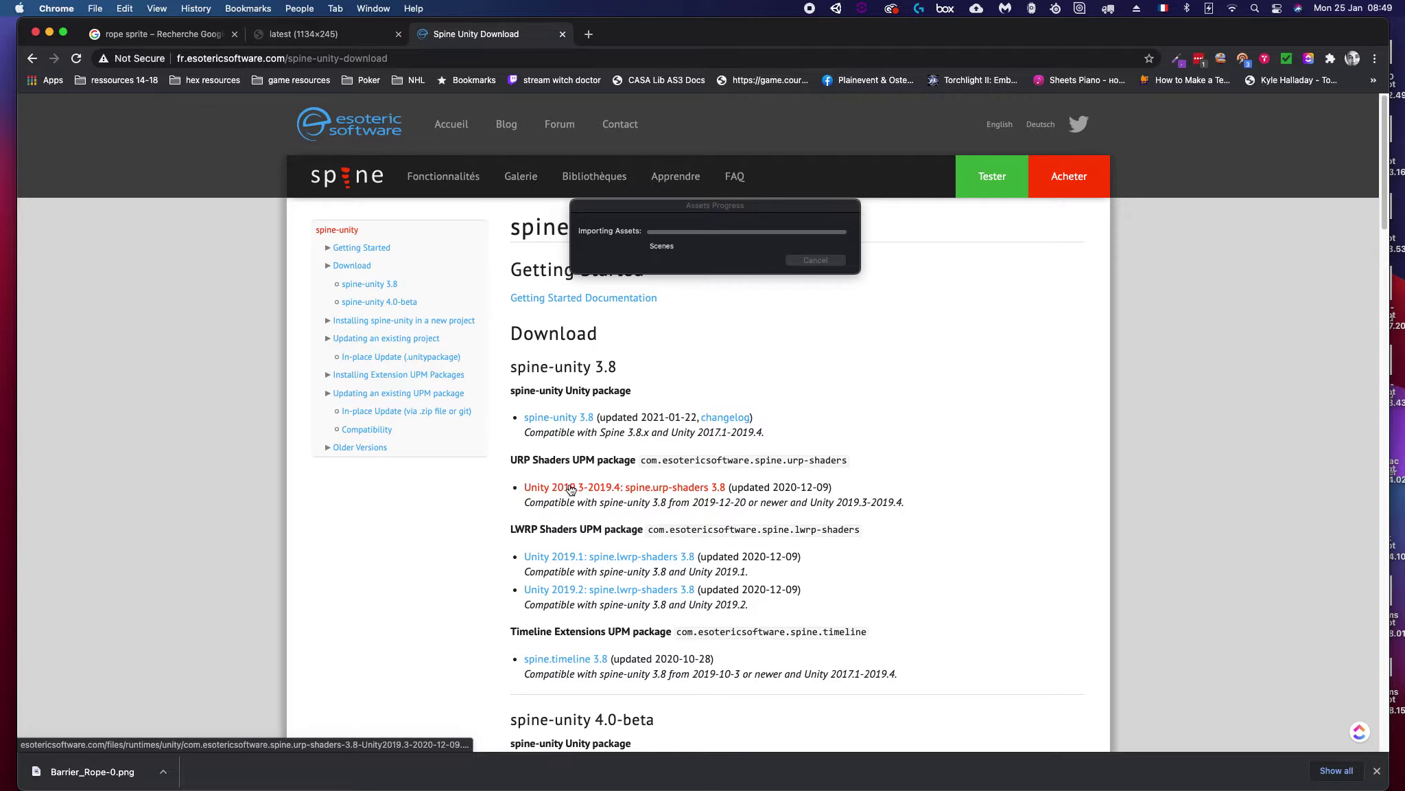
{"action": "left_click_drag", "start_coordinate": [512, 458], "coordinate": [636, 458]}
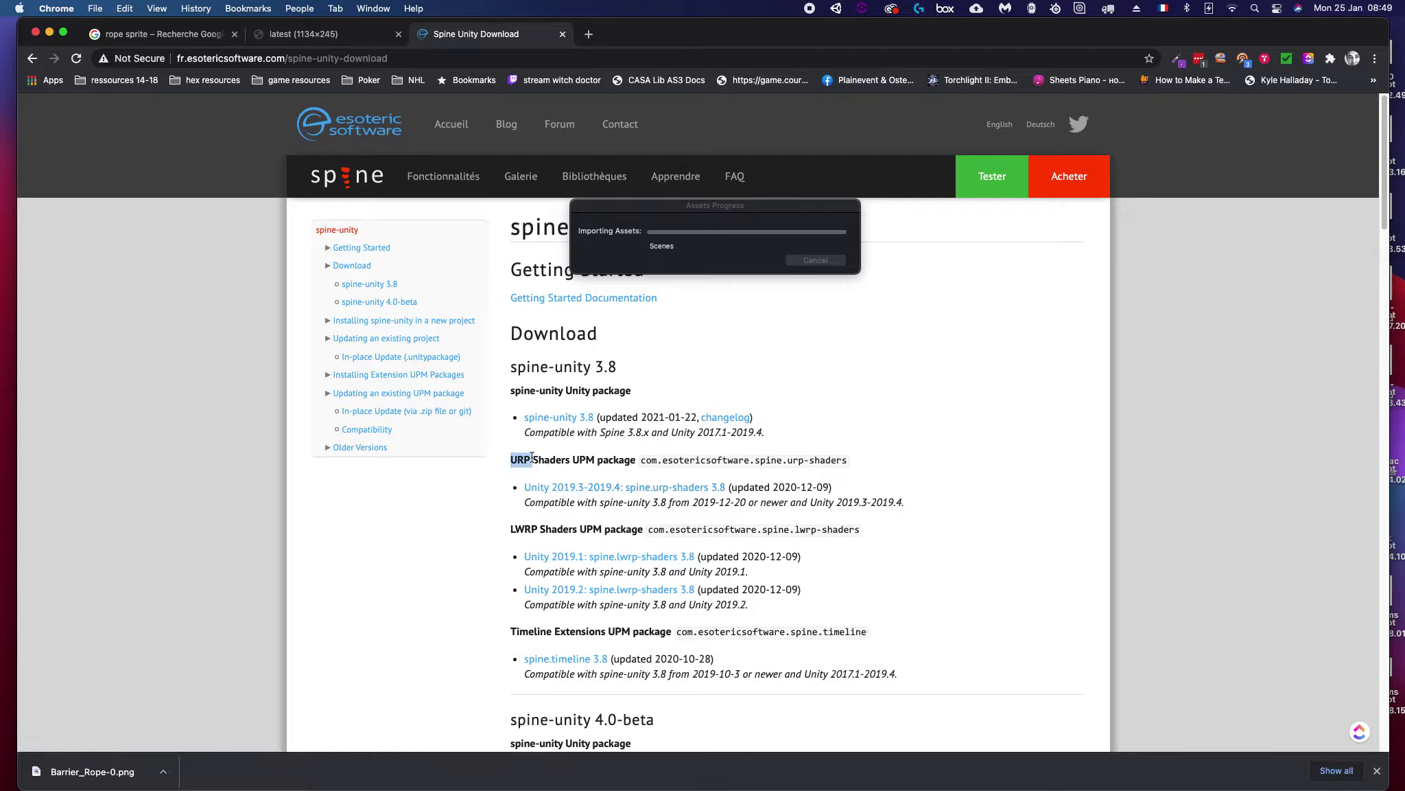
{"action": "left_click", "coordinate": [592, 459]}
{"action": "left_click_drag", "start_coordinate": [637, 462], "coordinate": [510, 464]}
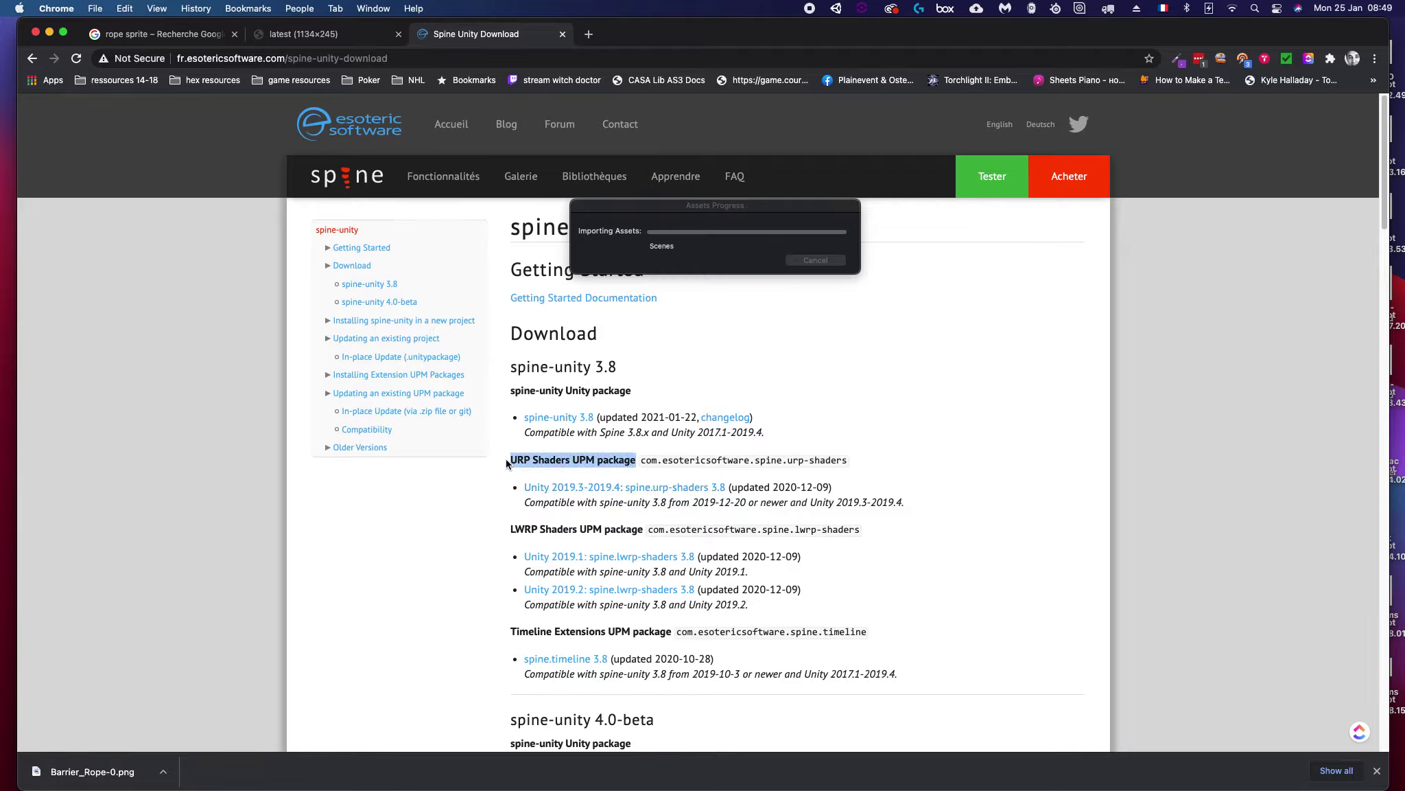
{"action": "left_click", "coordinate": [613, 463]}
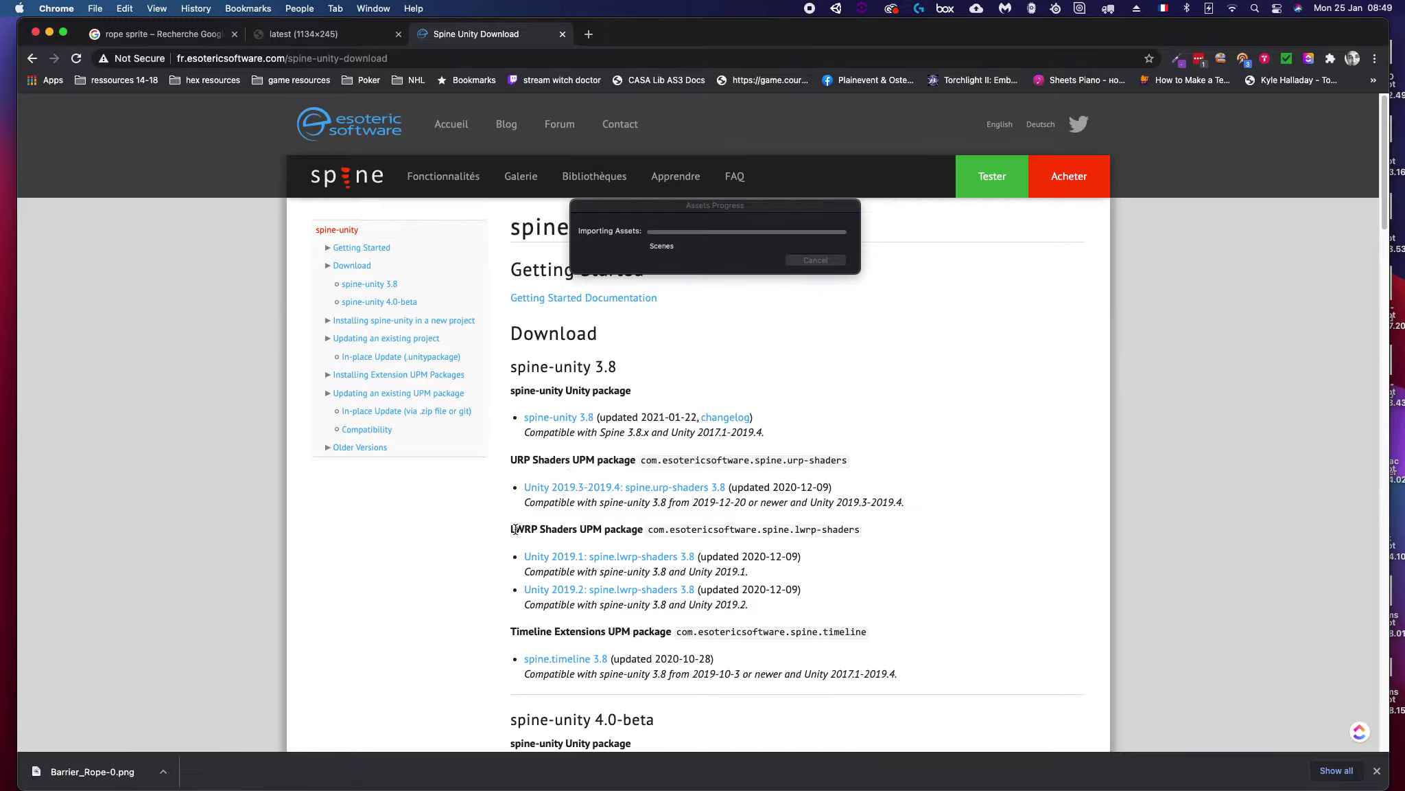
{"action": "left_click_drag", "start_coordinate": [525, 529], "coordinate": [630, 529]}
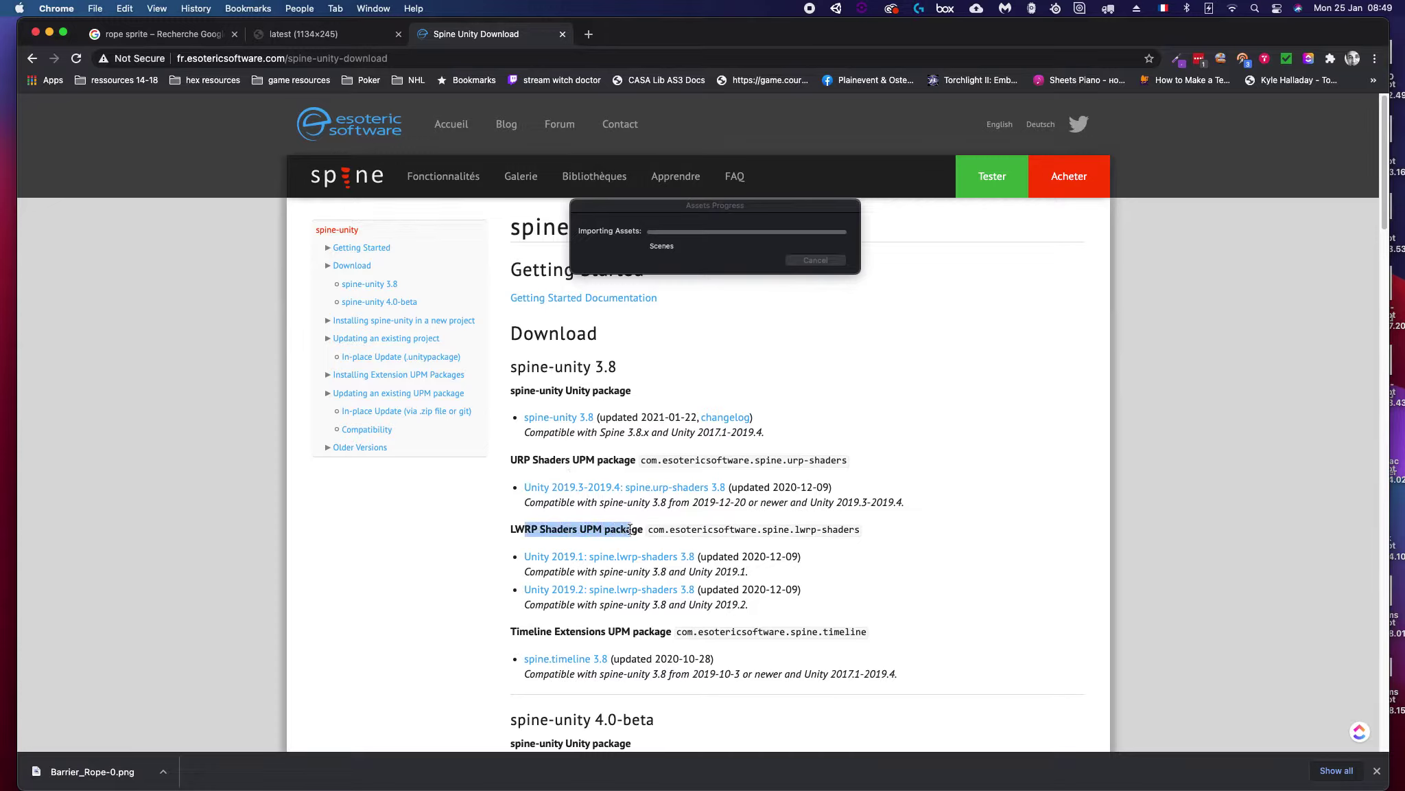
{"action": "left_click", "coordinate": [604, 528]}
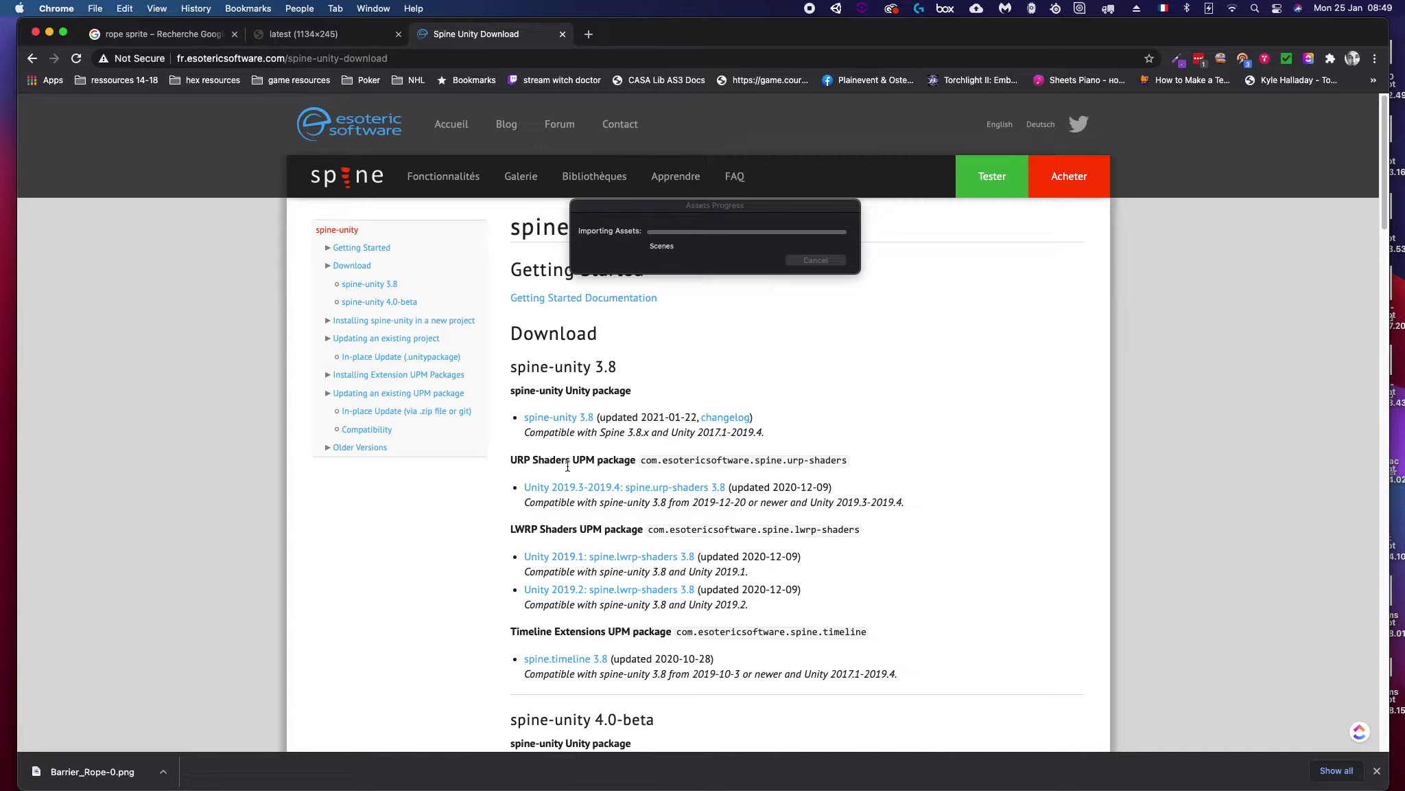
{"action": "scroll", "coordinate": [567, 466], "scroll_direction": "down", "scroll_amount": 3}
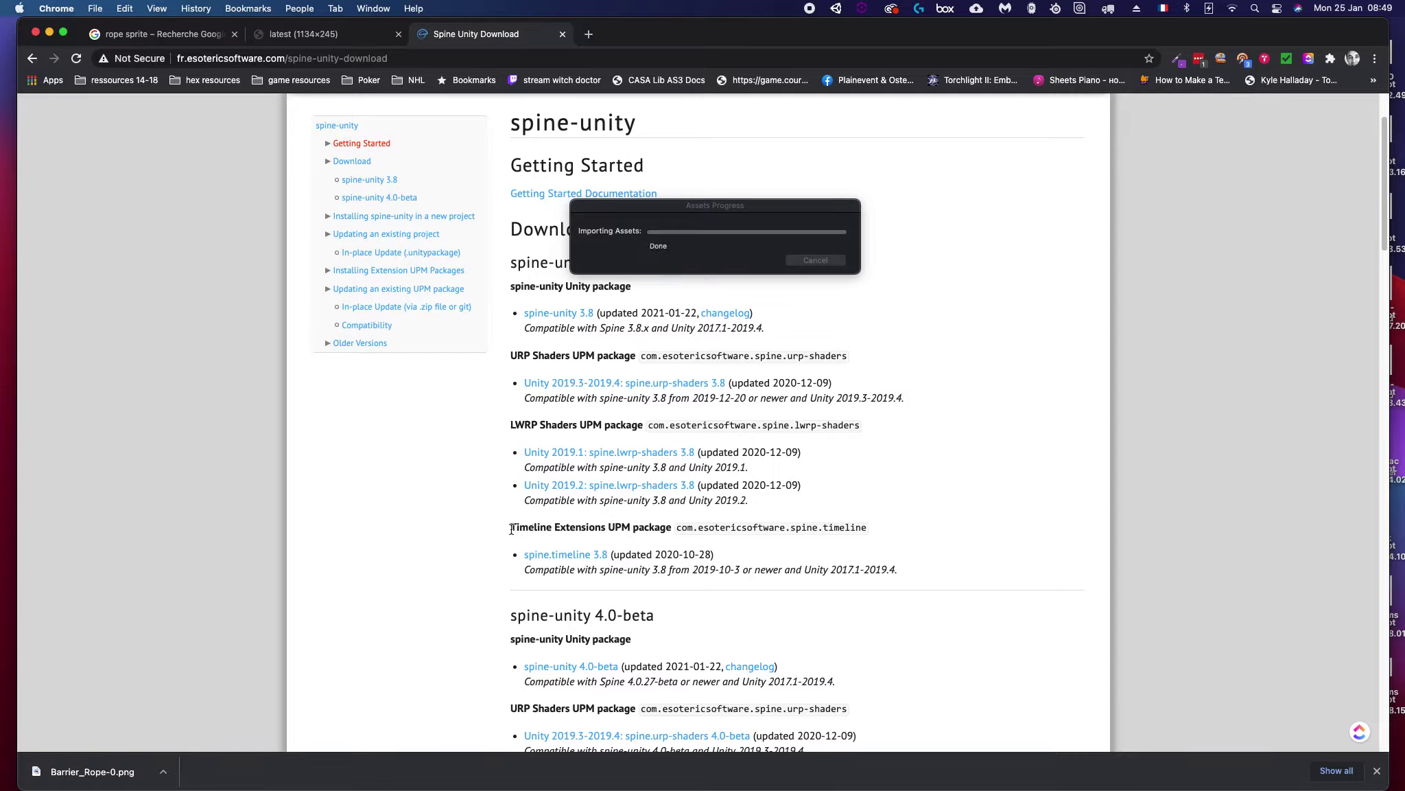
{"action": "left_click_drag", "start_coordinate": [512, 528], "coordinate": [671, 530]}
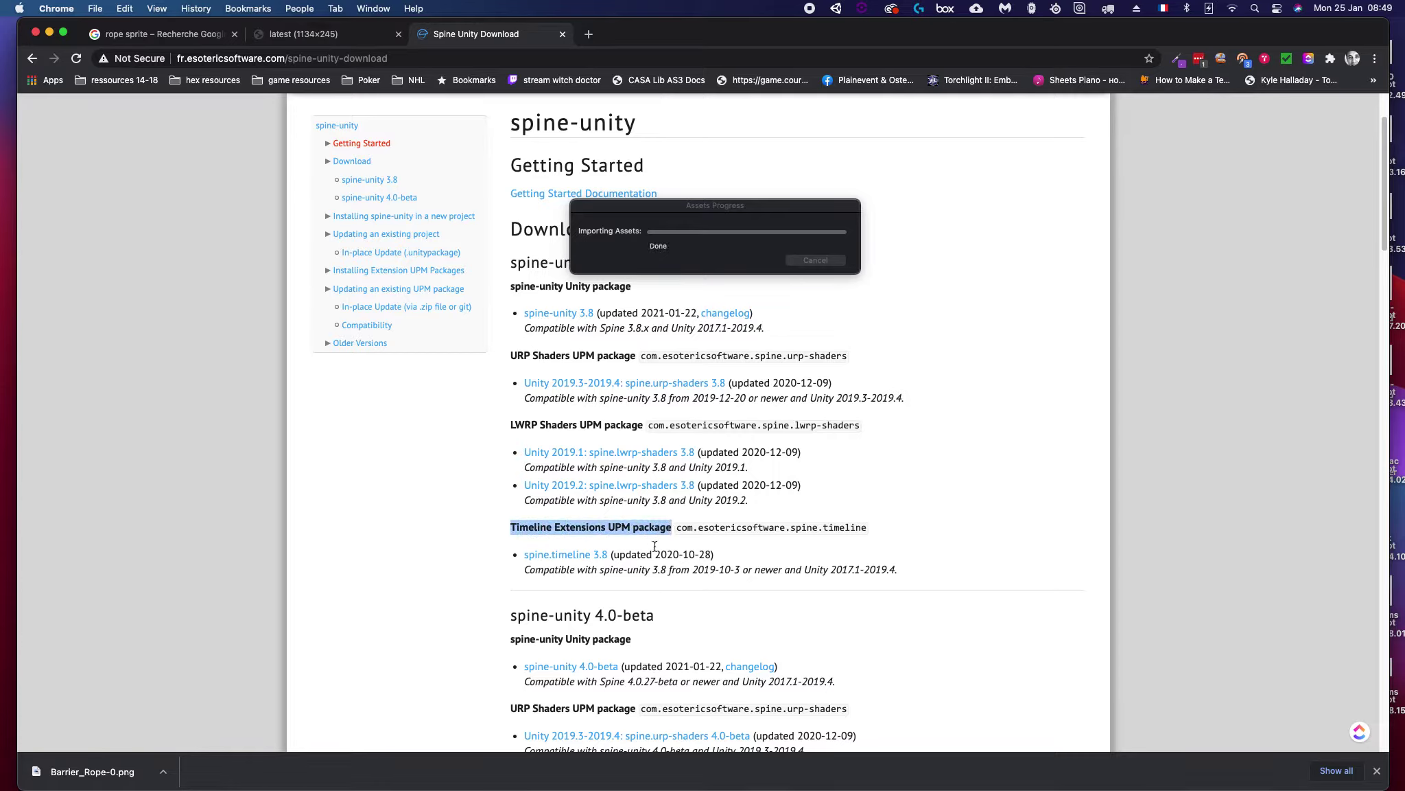
{"action": "left_click", "coordinate": [614, 527]}
{"action": "left_click_drag", "start_coordinate": [673, 527], "coordinate": [510, 526]}
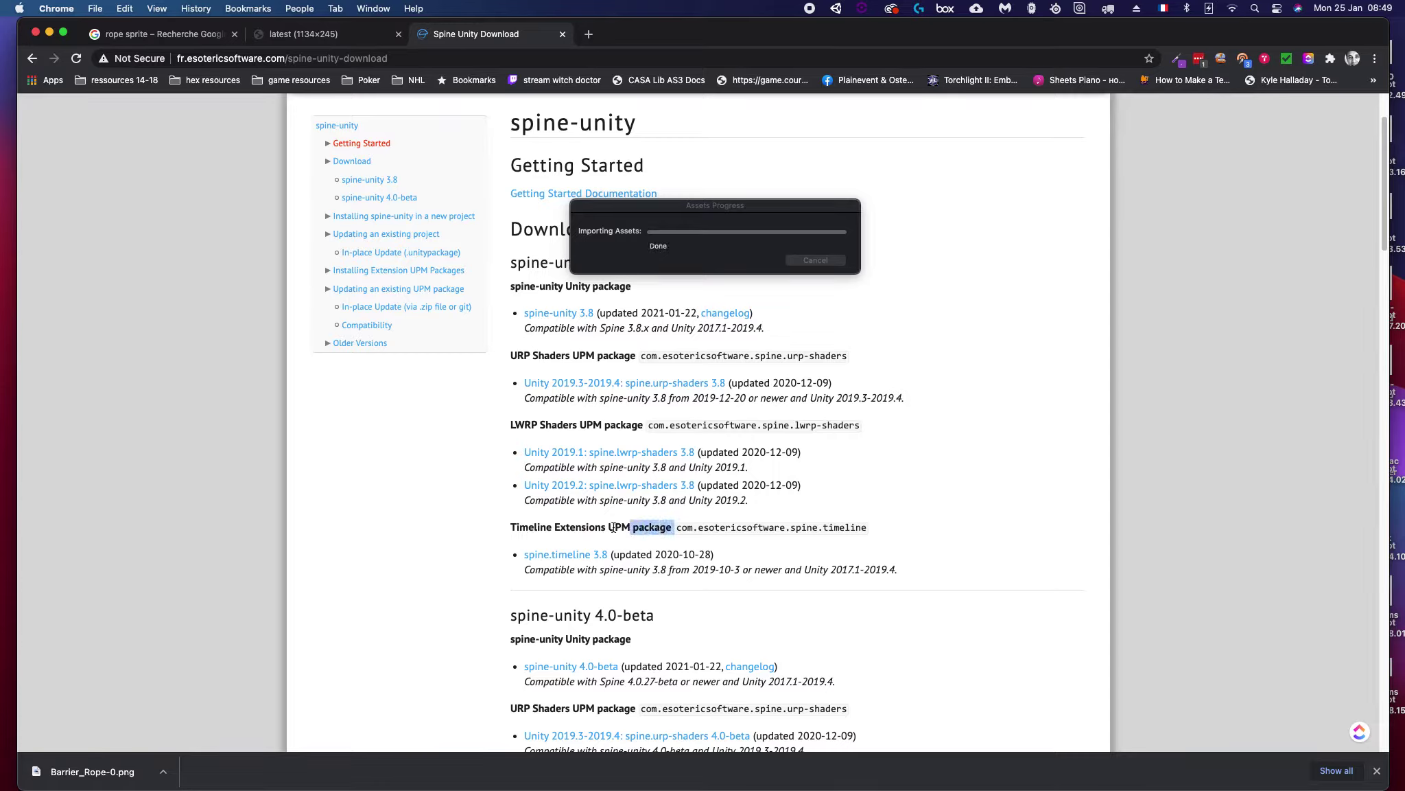
{"action": "left_click", "coordinate": [521, 529]}
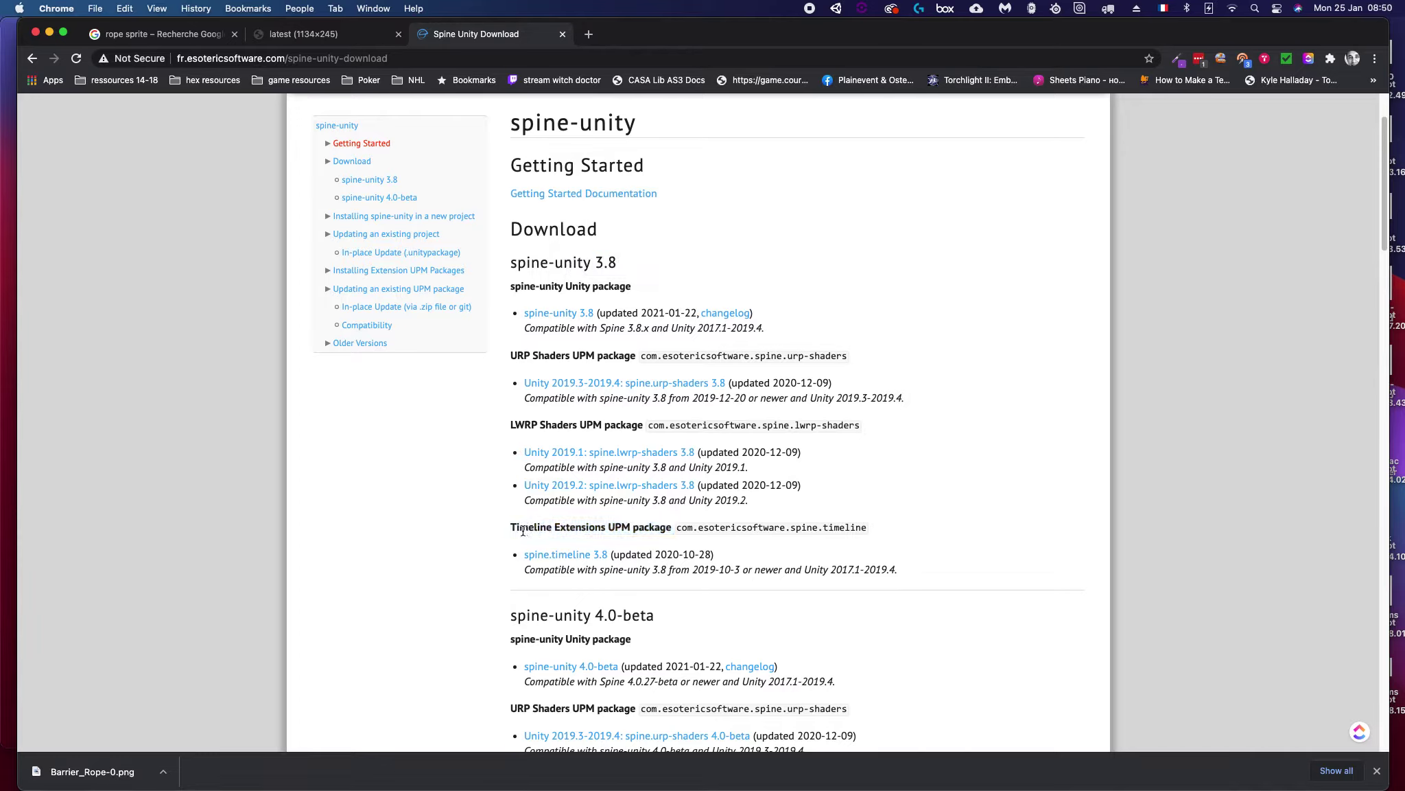
{"action": "left_click_drag", "start_coordinate": [511, 527], "coordinate": [672, 523]}
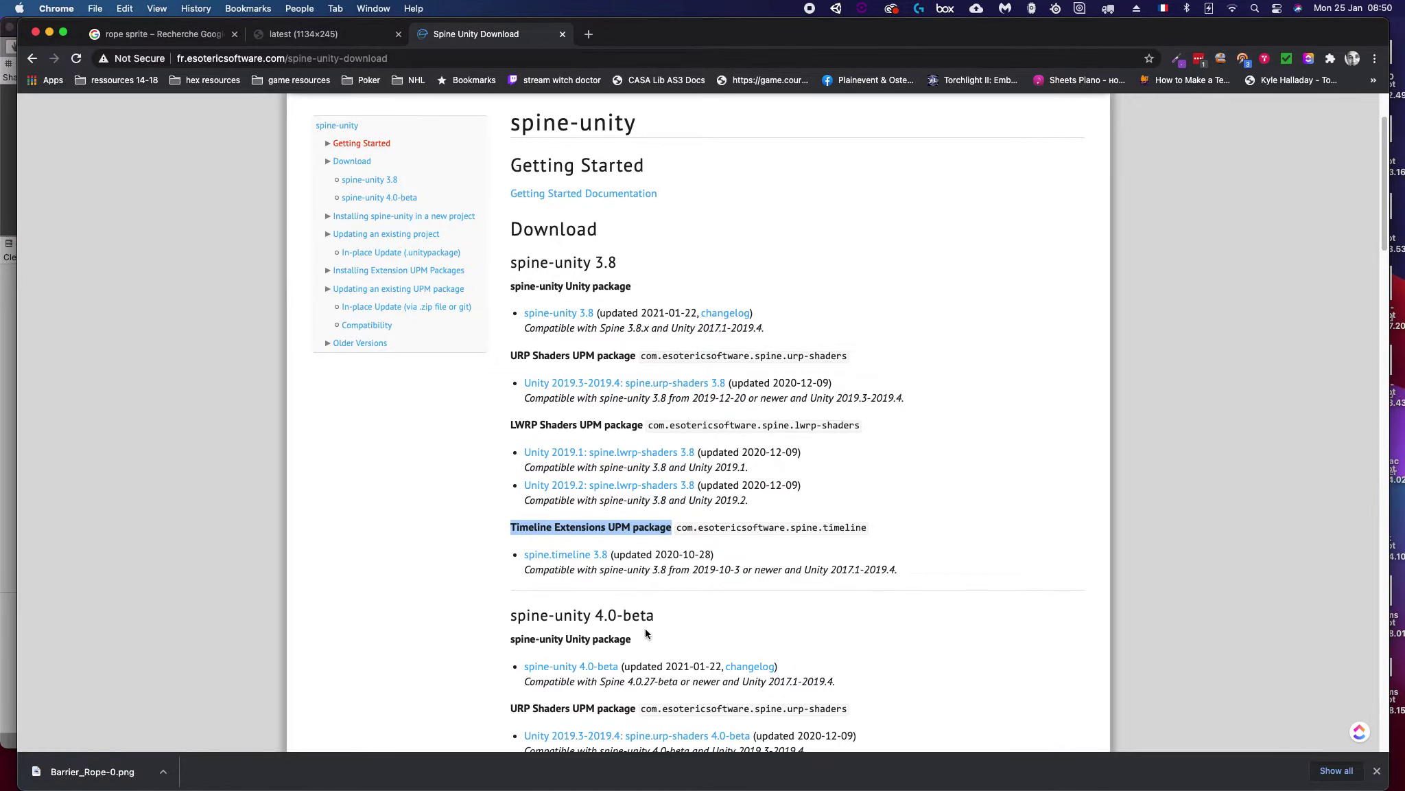
{"action": "left_click", "coordinate": [556, 558]}
{"action": "left_click", "coordinate": [542, 315]}
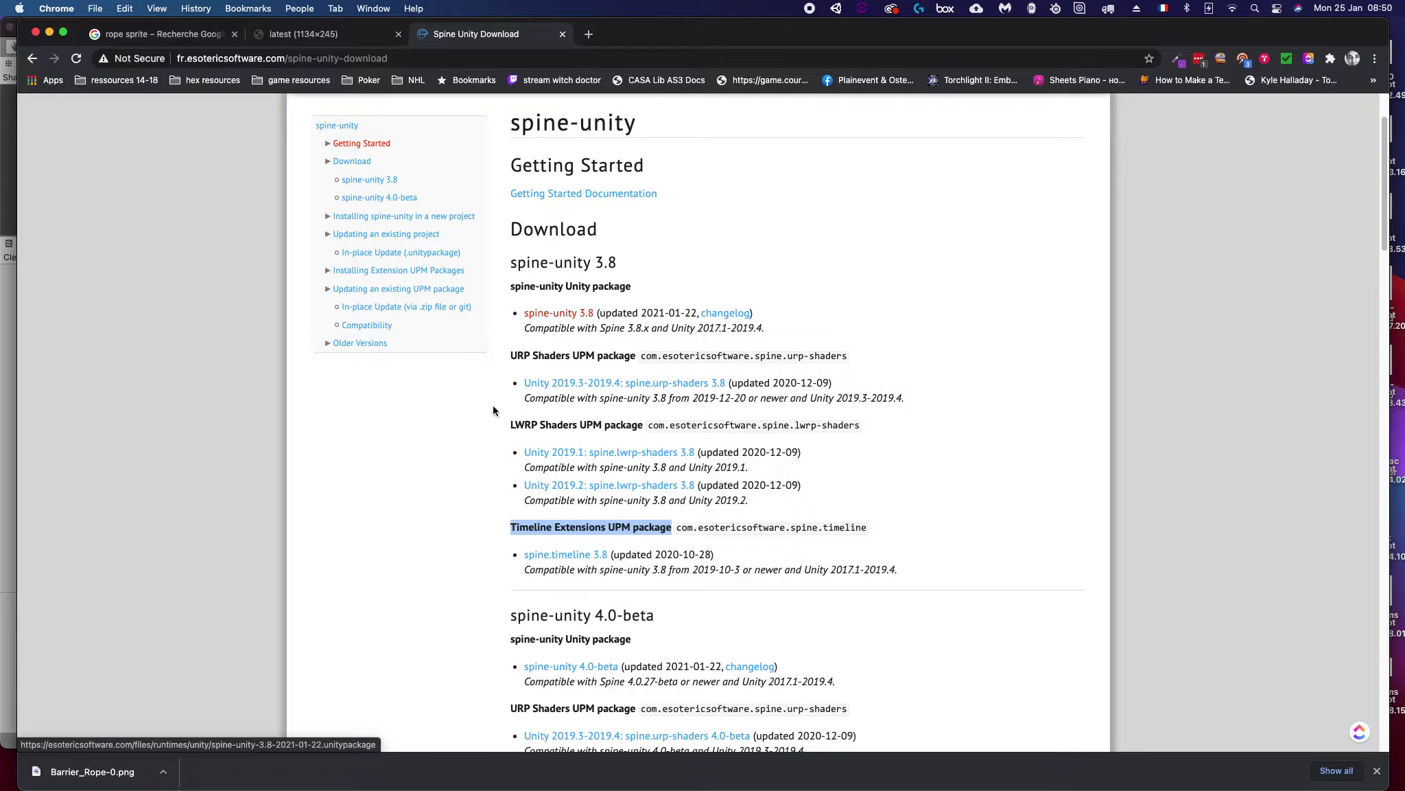
{"action": "key", "text": "super+Tab"}
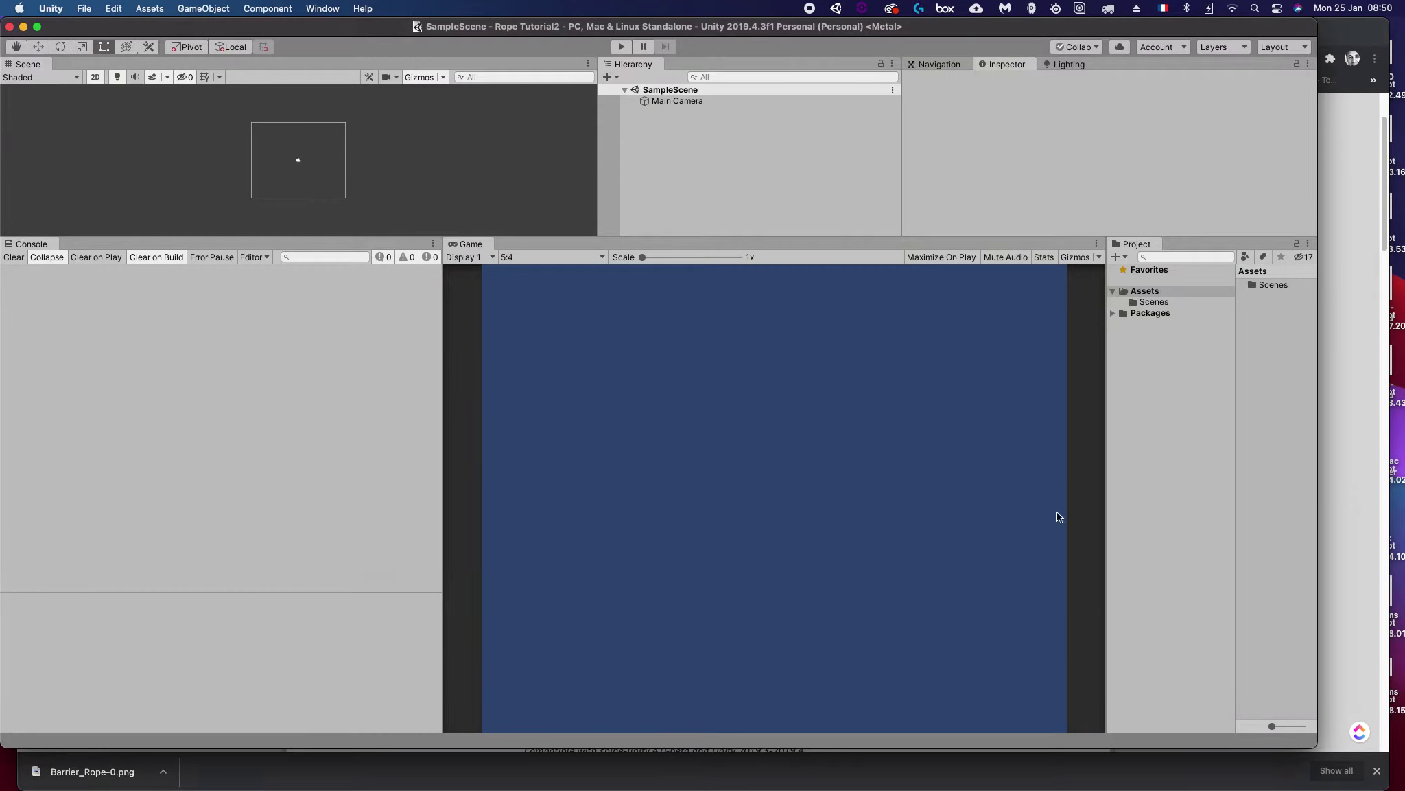
Step: Enlarge the Project and Scene areas, dock the Game view beside the Console, and widen both panels
{"action": "left_click_drag", "start_coordinate": [1104, 343], "coordinate": [938, 344]}
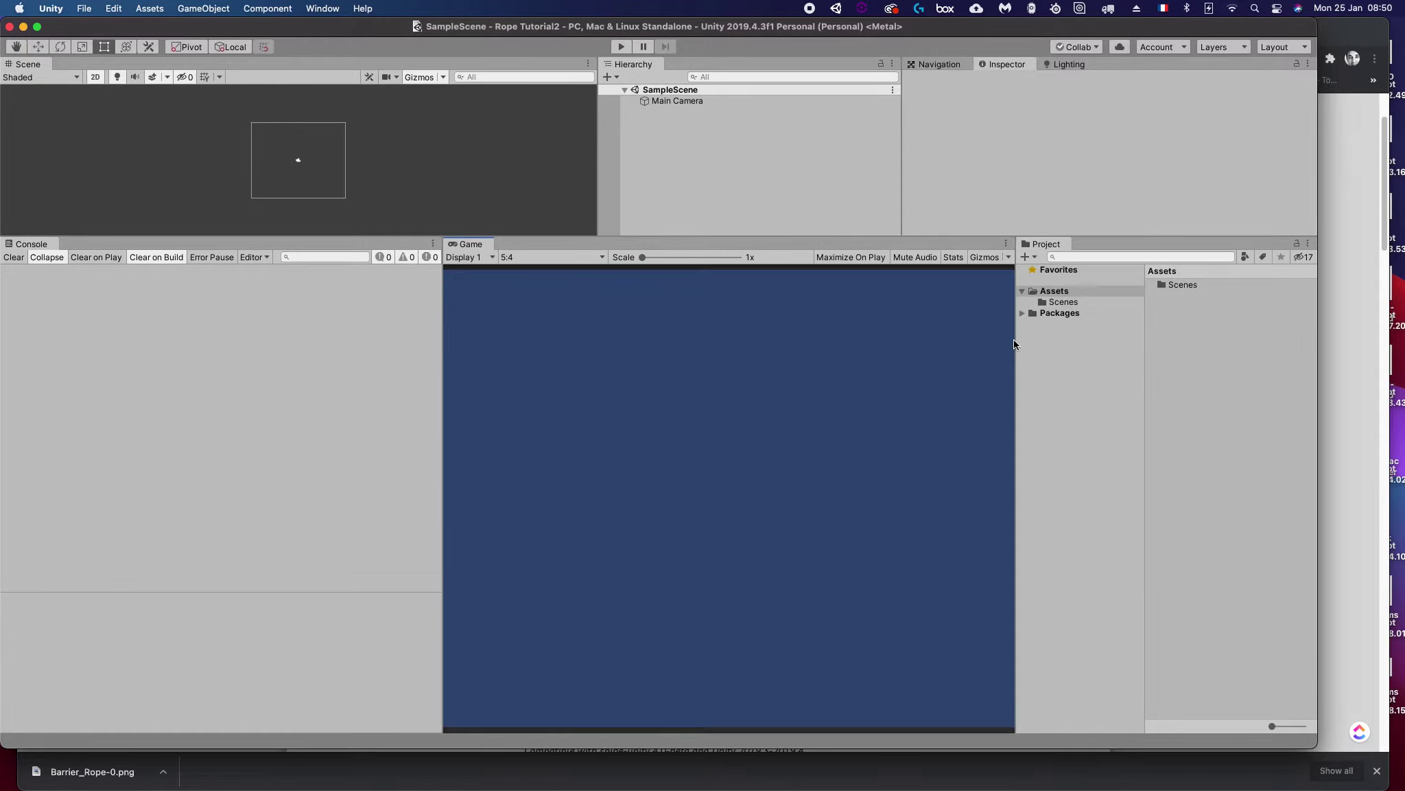
{"action": "left_click_drag", "start_coordinate": [719, 237], "coordinate": [711, 397]}
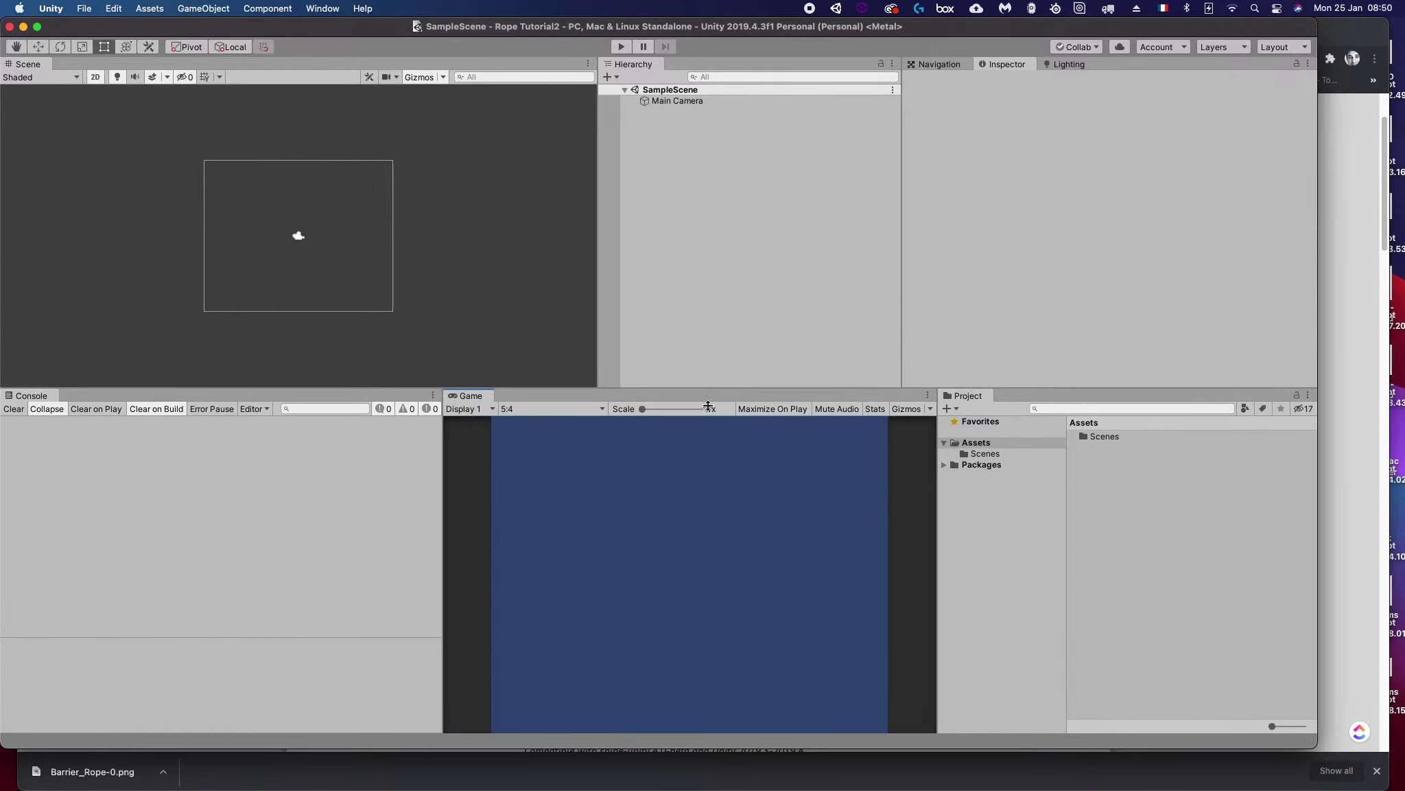
{"action": "left_click_drag", "start_coordinate": [471, 403], "coordinate": [36, 418]}
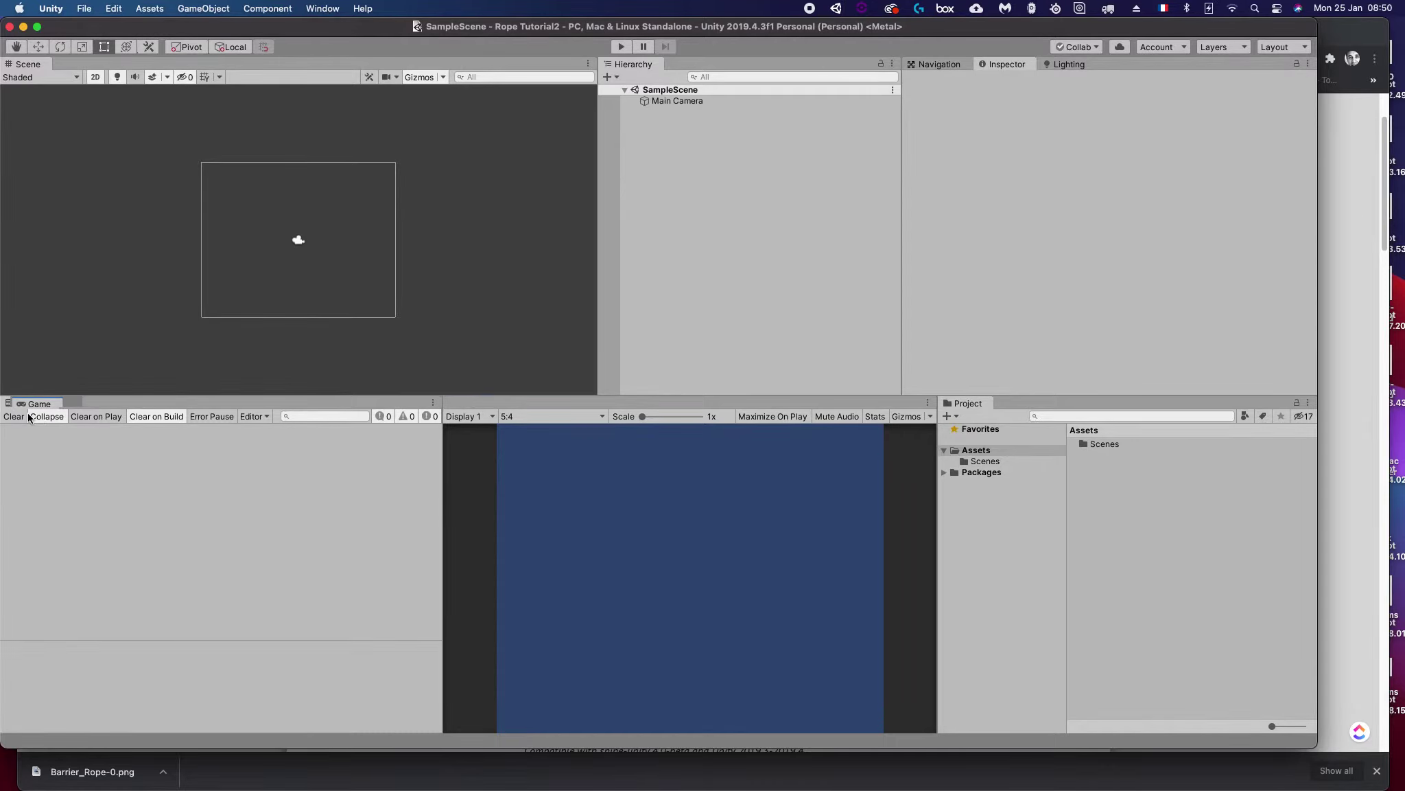
{"action": "left_click_drag", "start_coordinate": [36, 418], "coordinate": [48, 538]}
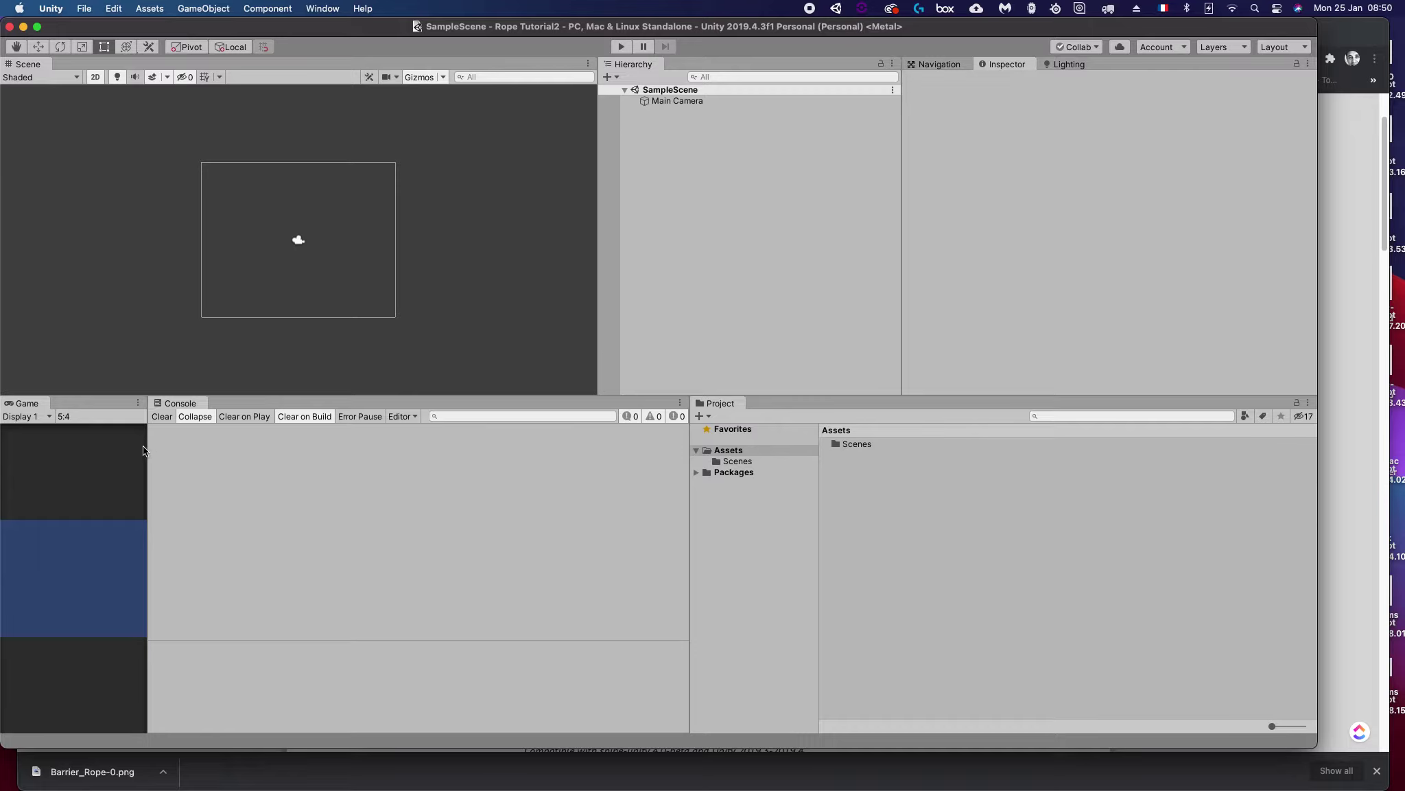
{"action": "left_click_drag", "start_coordinate": [148, 446], "coordinate": [573, 455]}
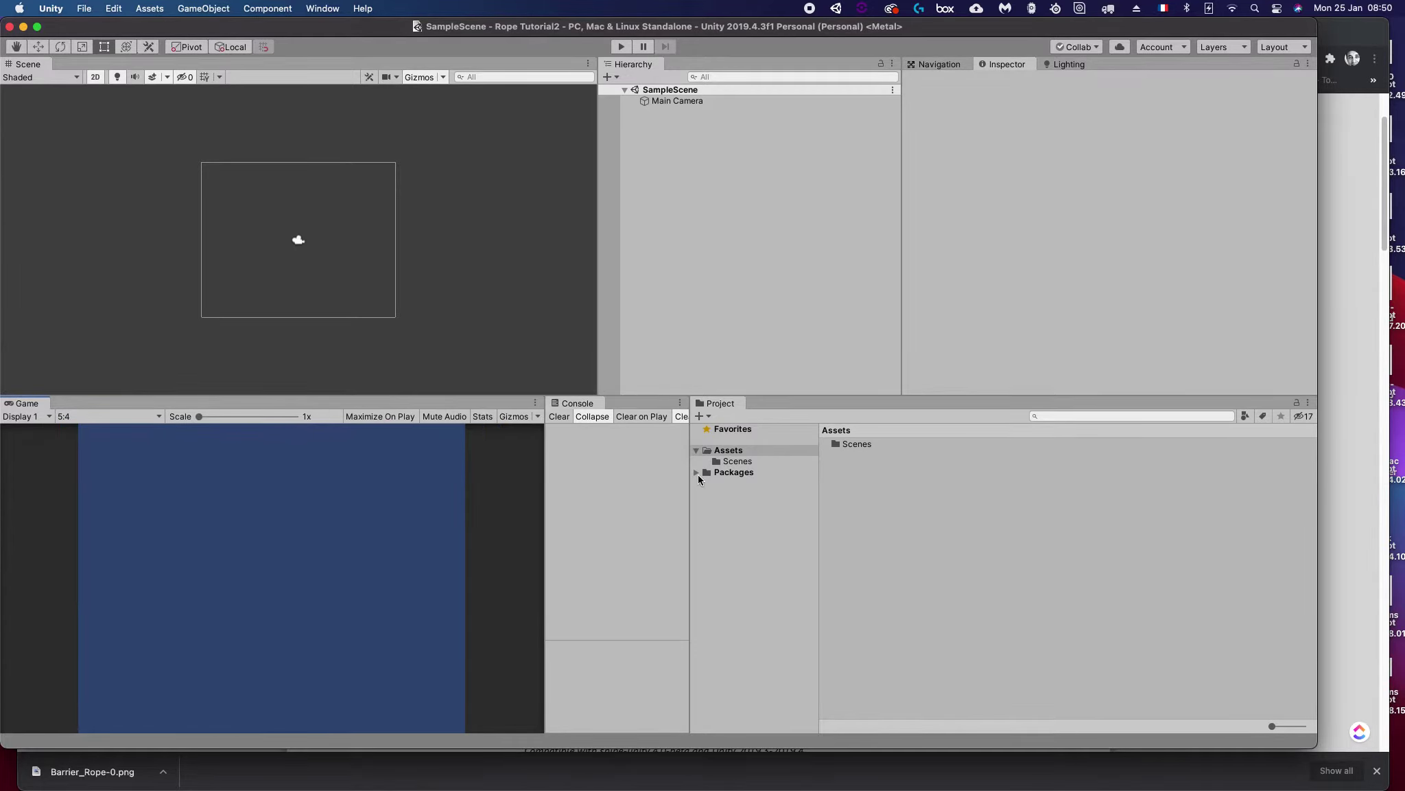
{"action": "left_click_drag", "start_coordinate": [689, 493], "coordinate": [942, 495]}
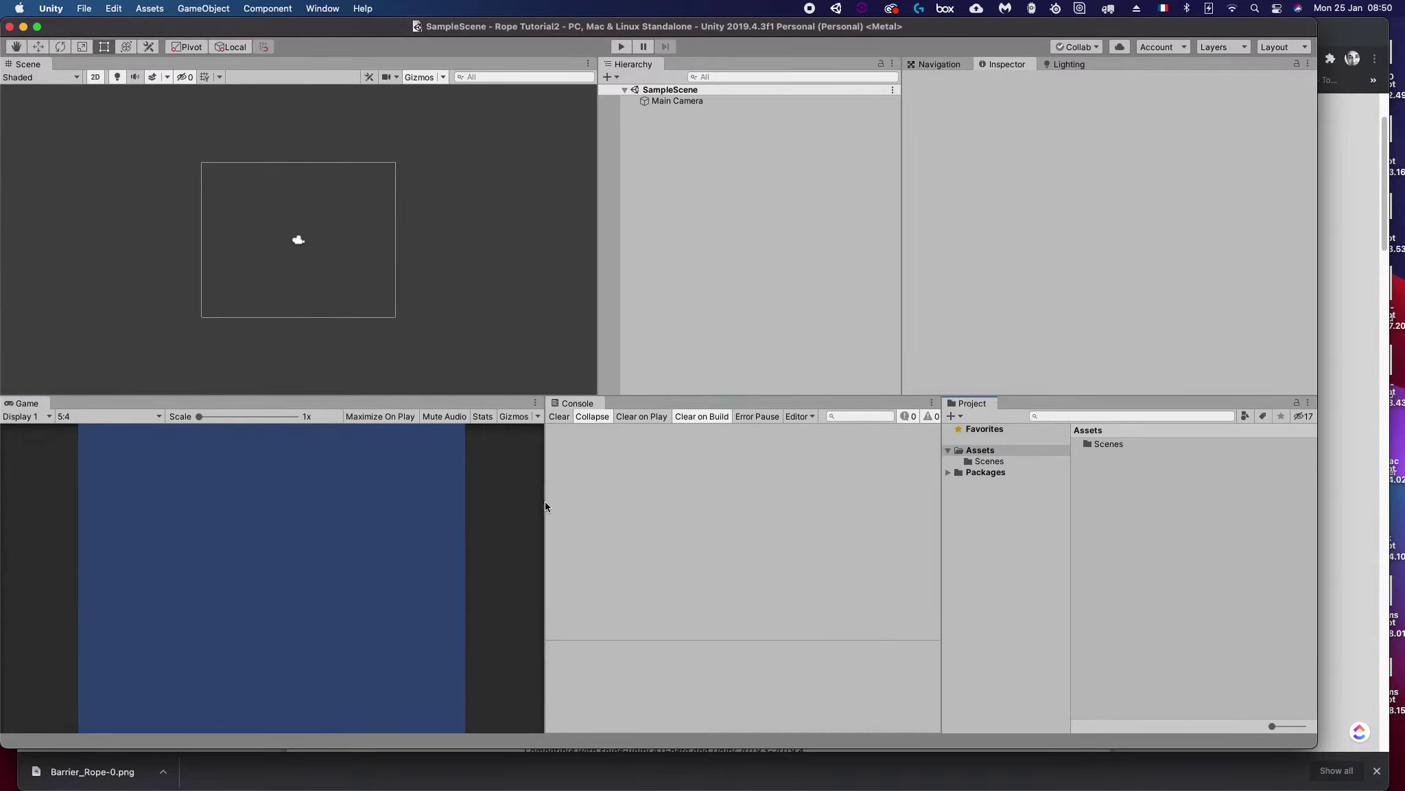
{"action": "left_click_drag", "start_coordinate": [546, 511], "coordinate": [595, 510]}
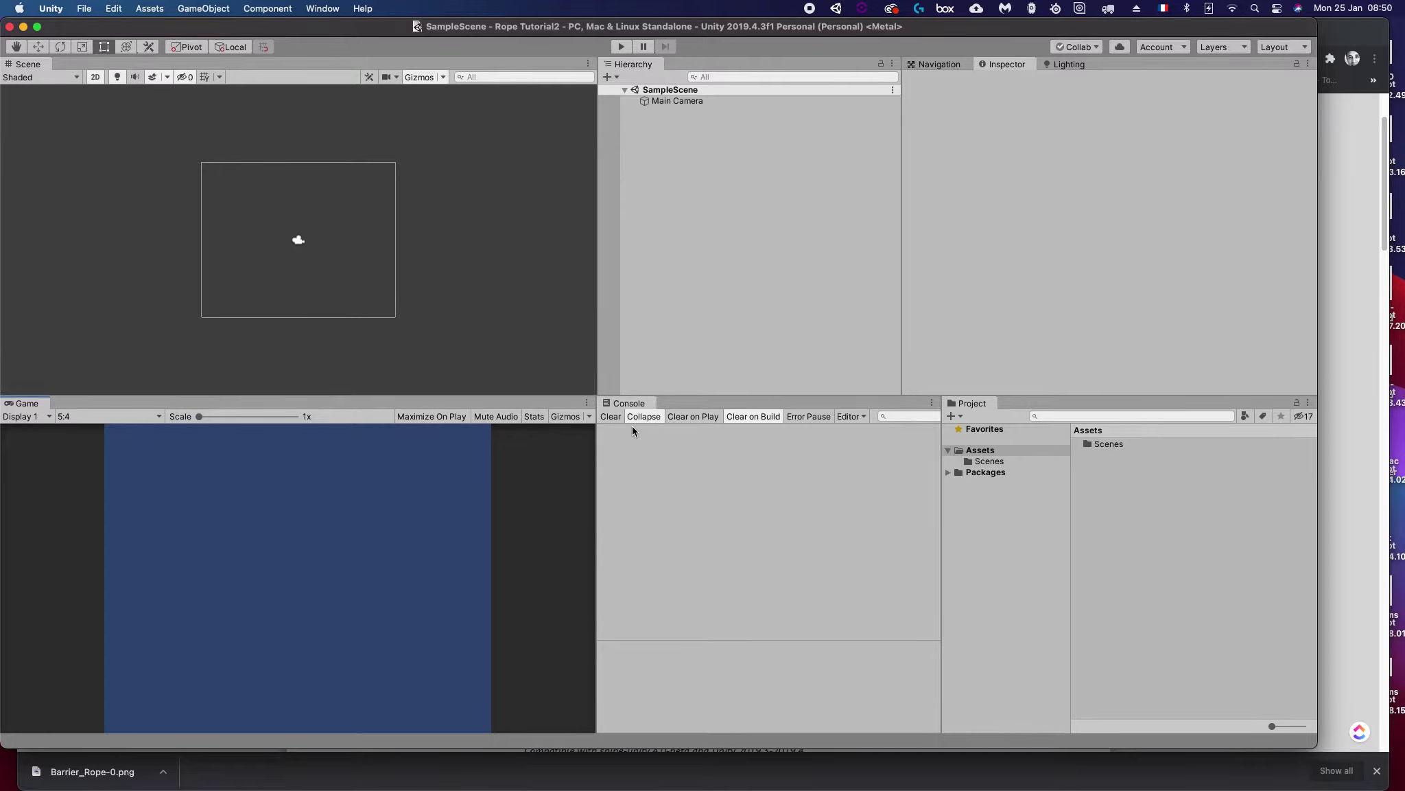
{"action": "key", "text": "super+Tab"}
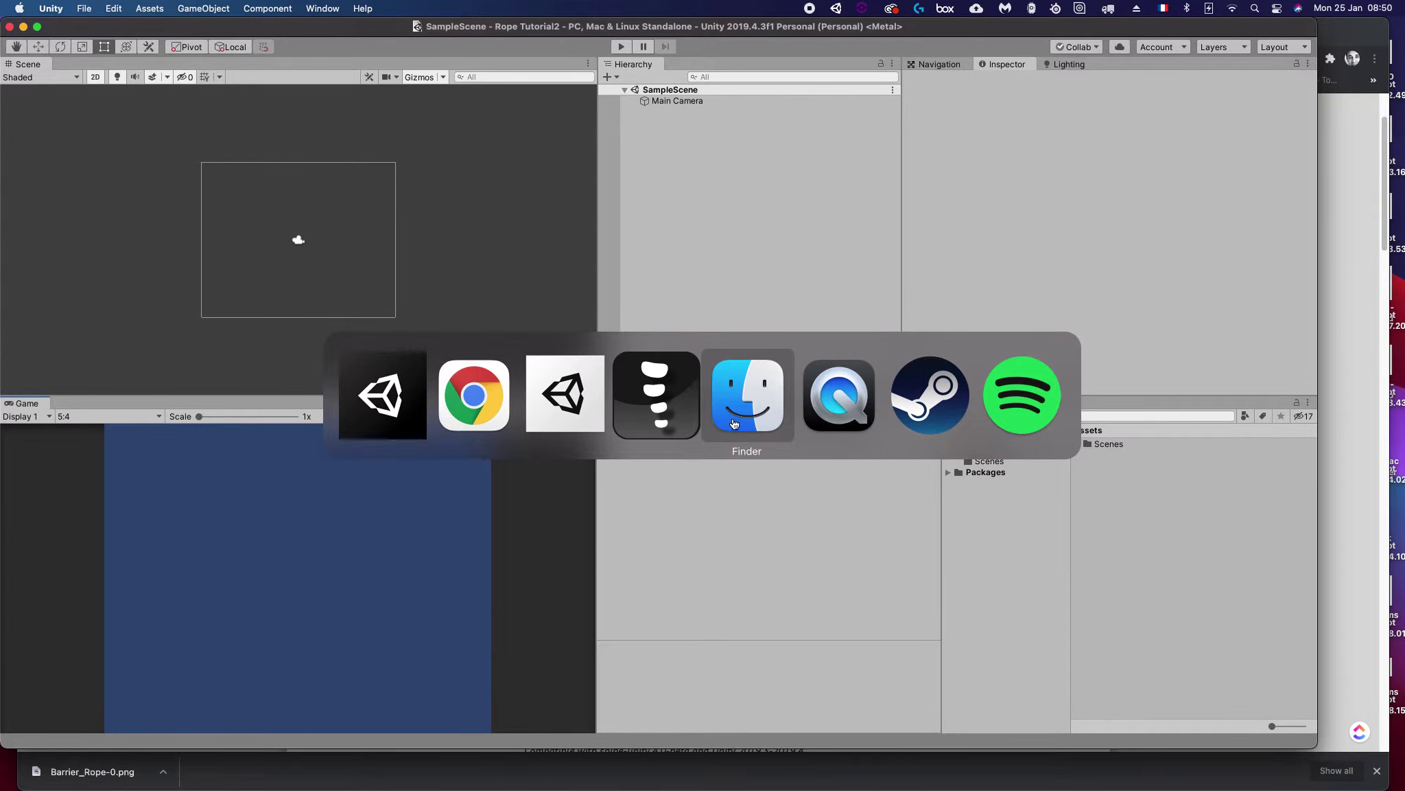
Step: Drag spine-unity-3.8-2021-01-19.unitypackage from Finder's Downloads into Unity's Assets pane
{"action": "left_click", "coordinate": [746, 413]}
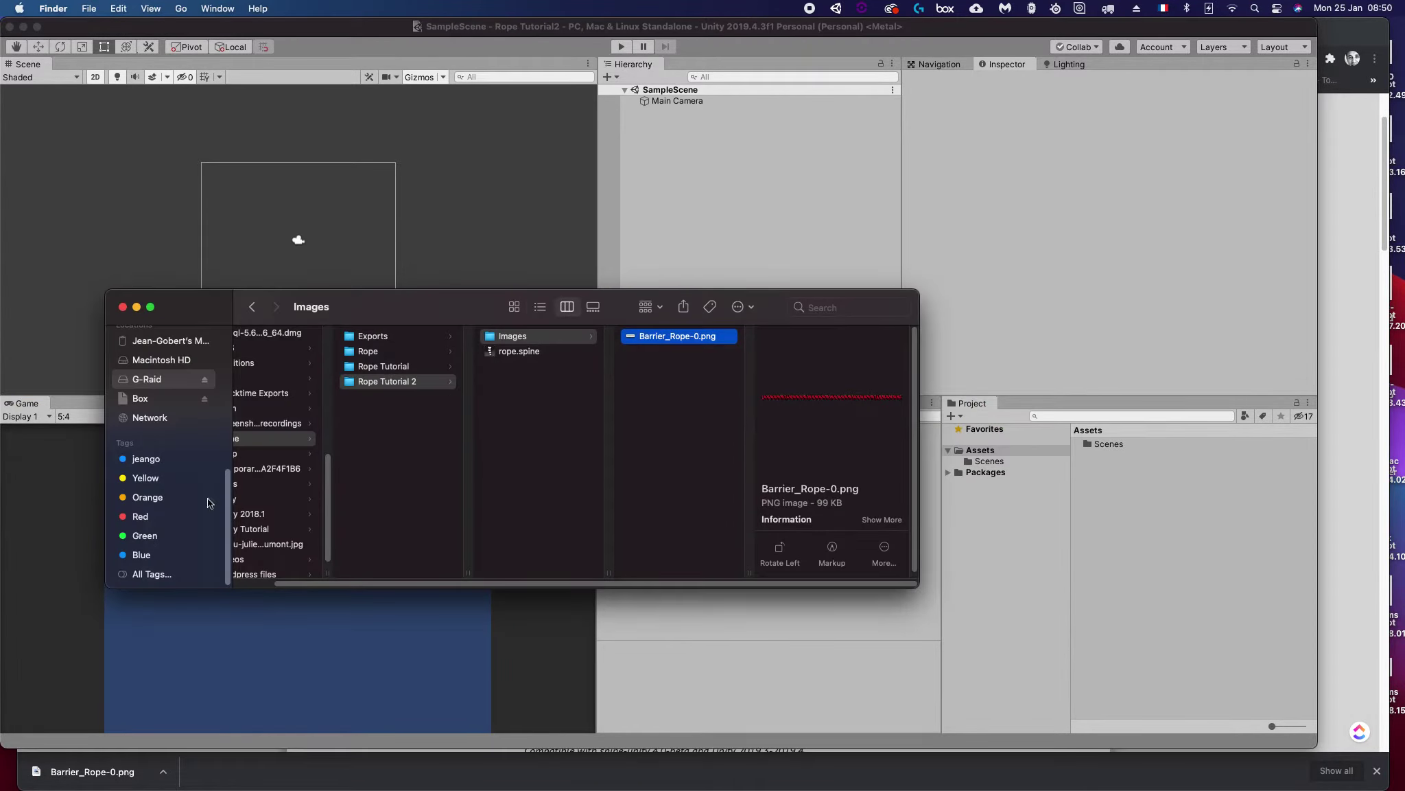
{"action": "scroll", "coordinate": [158, 412], "scroll_direction": "up", "scroll_amount": 5}
{"action": "left_click", "coordinate": [165, 425]}
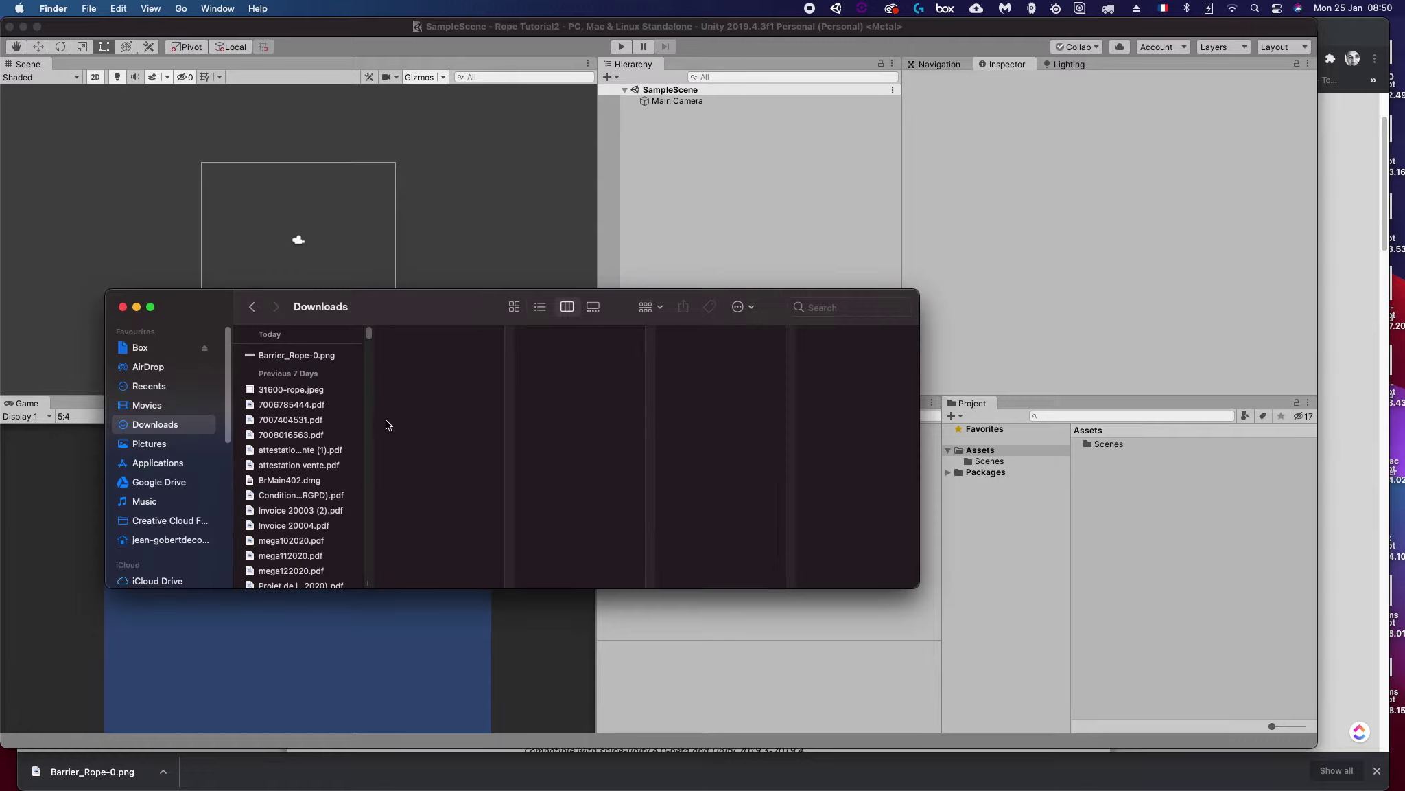
{"action": "left_click_drag", "start_coordinate": [368, 582], "coordinate": [572, 580]}
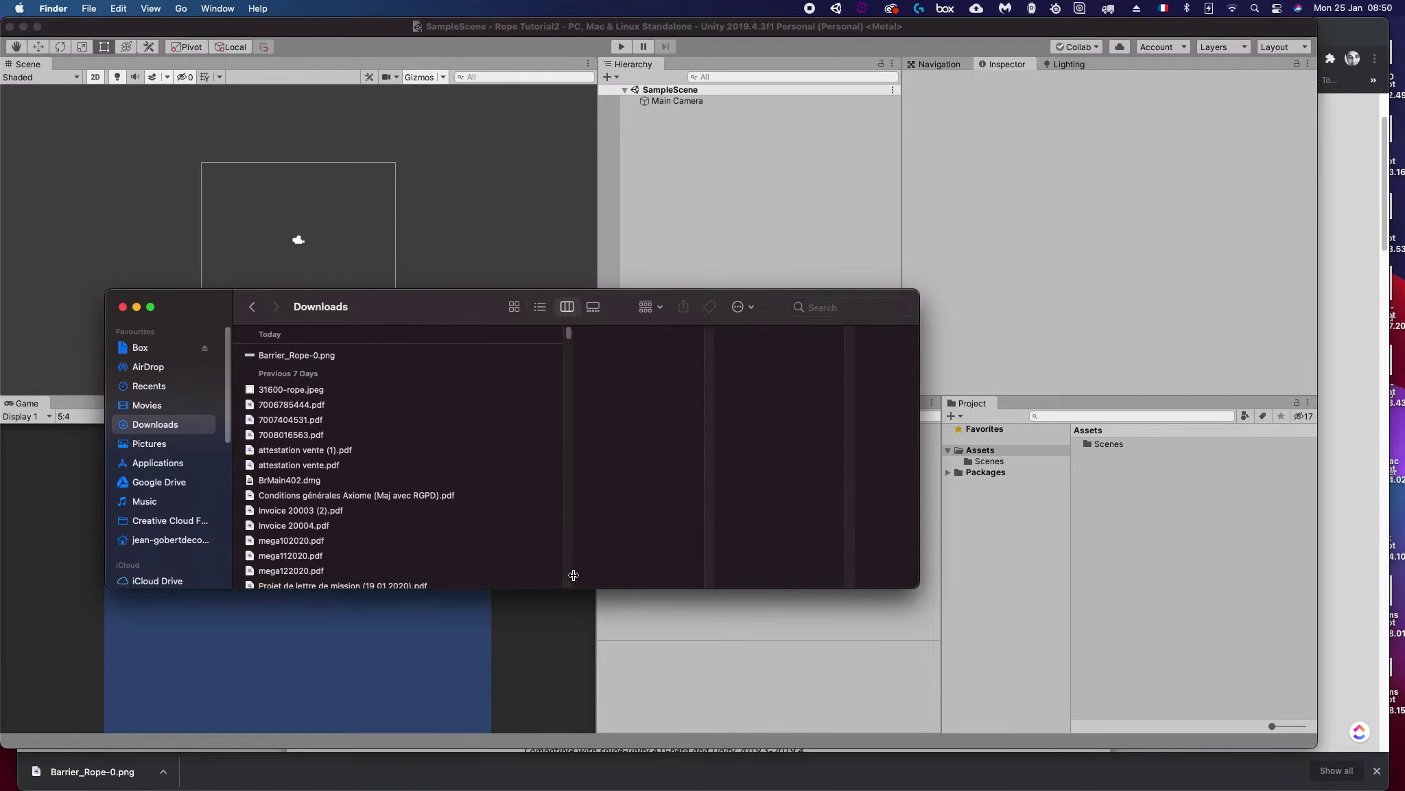
{"action": "scroll", "coordinate": [437, 497], "scroll_direction": "down", "scroll_amount": 5}
{"action": "scroll", "coordinate": [436, 496], "scroll_direction": "down", "scroll_amount": 1}
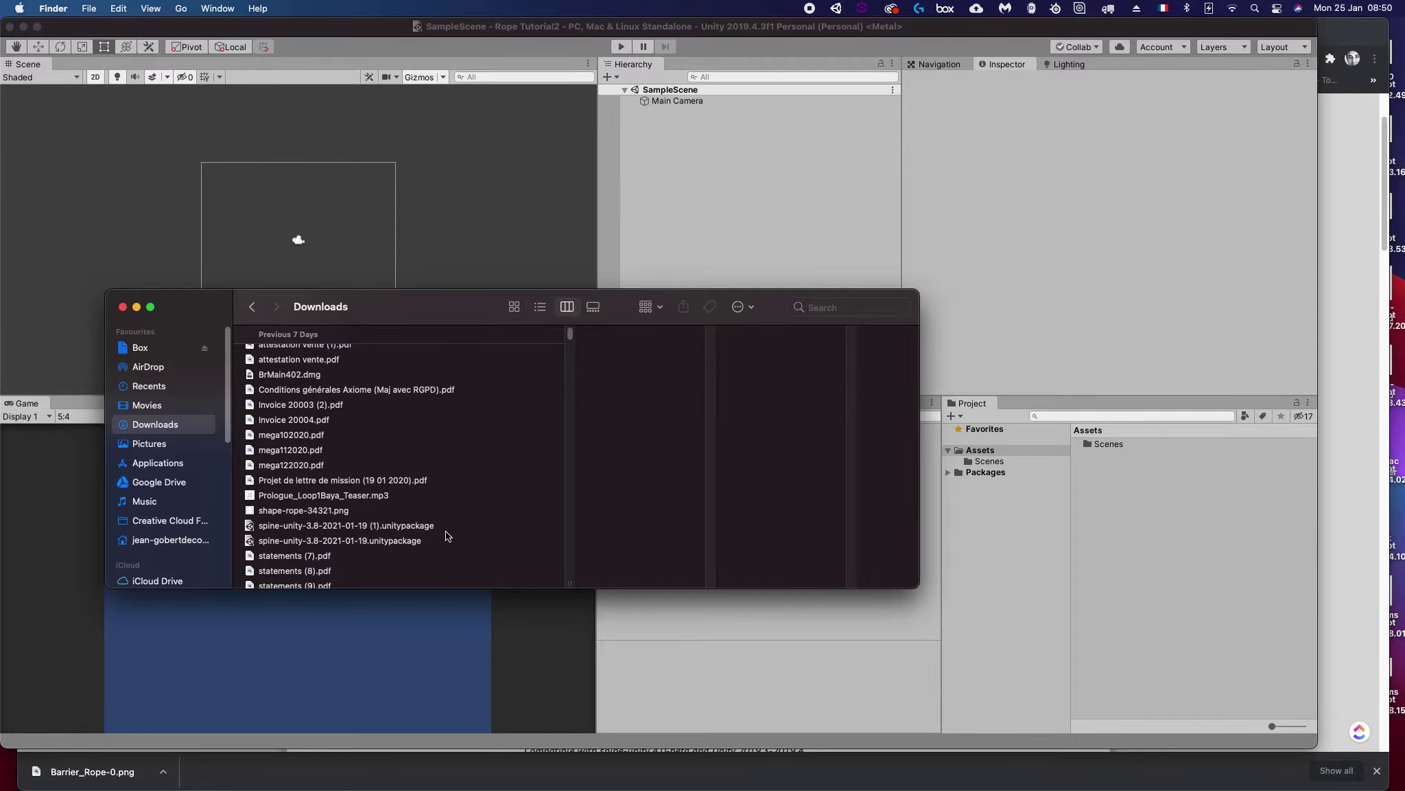
{"action": "left_click_drag", "start_coordinate": [297, 543], "coordinate": [1149, 516]}
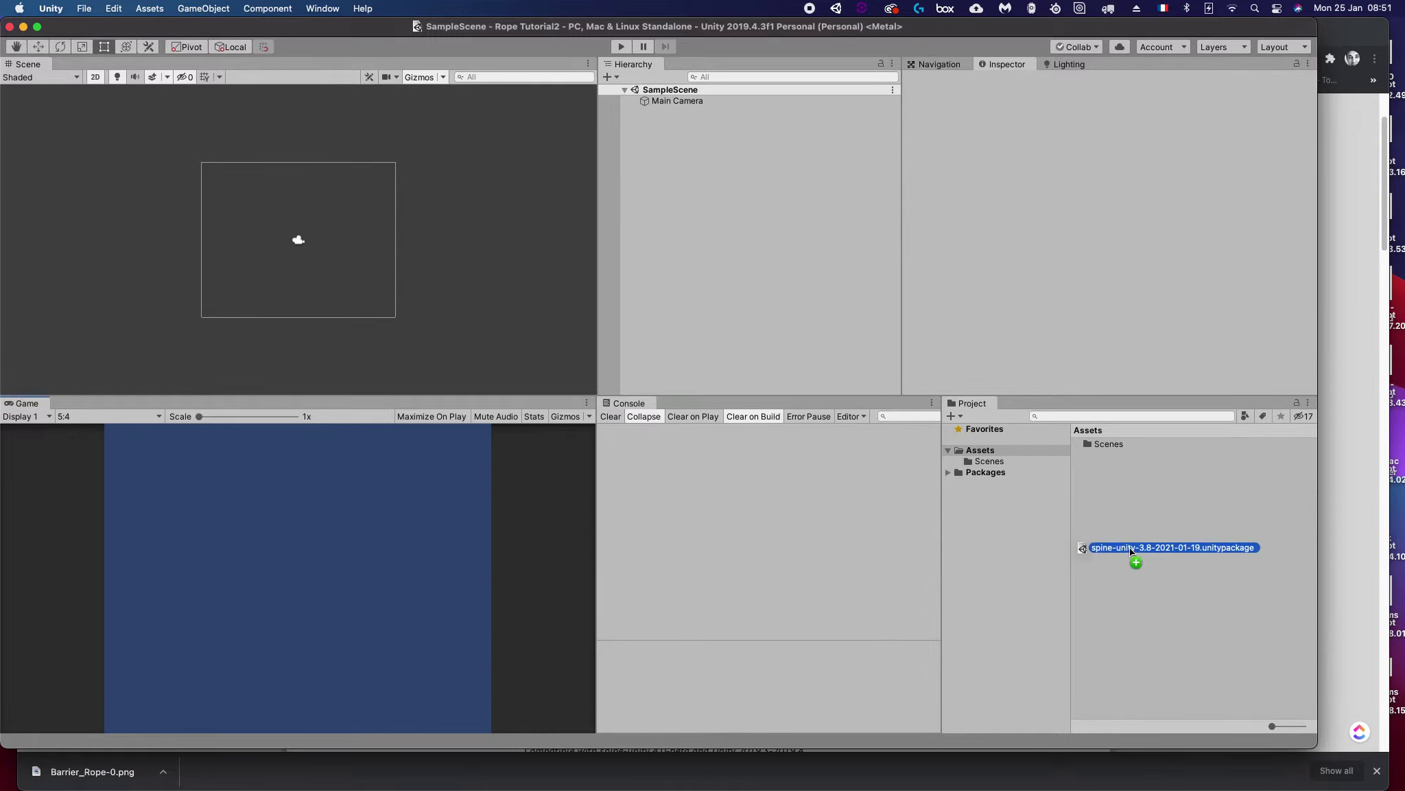
{"action": "mouse_move", "coordinate": [1149, 516]}
{"action": "left_mouse_down"}
{"action": "mouse_move", "coordinate": [1092, 513]}
{"action": "mouse_move", "coordinate": [978, 448]}
{"action": "left_mouse_up"}
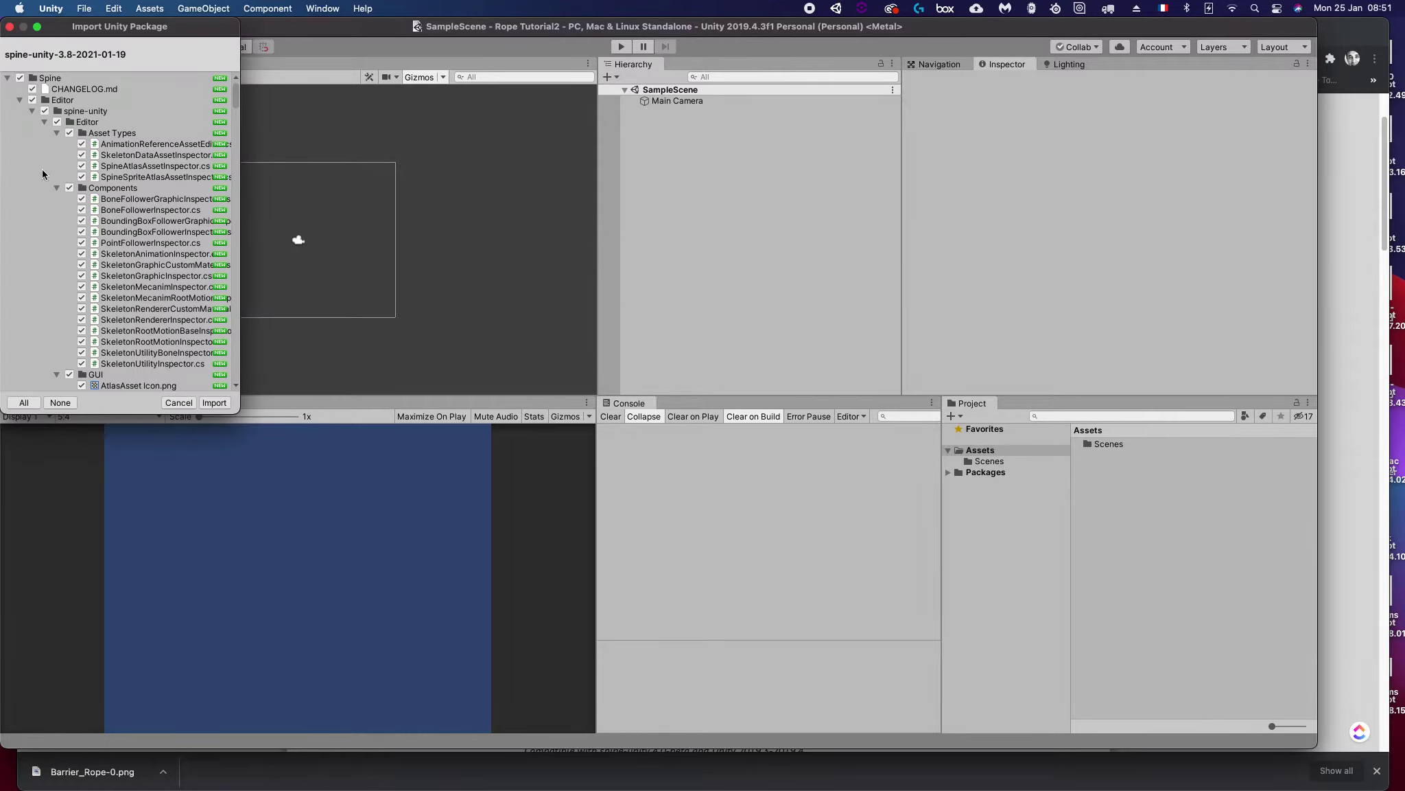
Step: Import the spine-unity package with the Spine Examples folder unchecked
{"action": "left_click", "coordinate": [19, 101]}
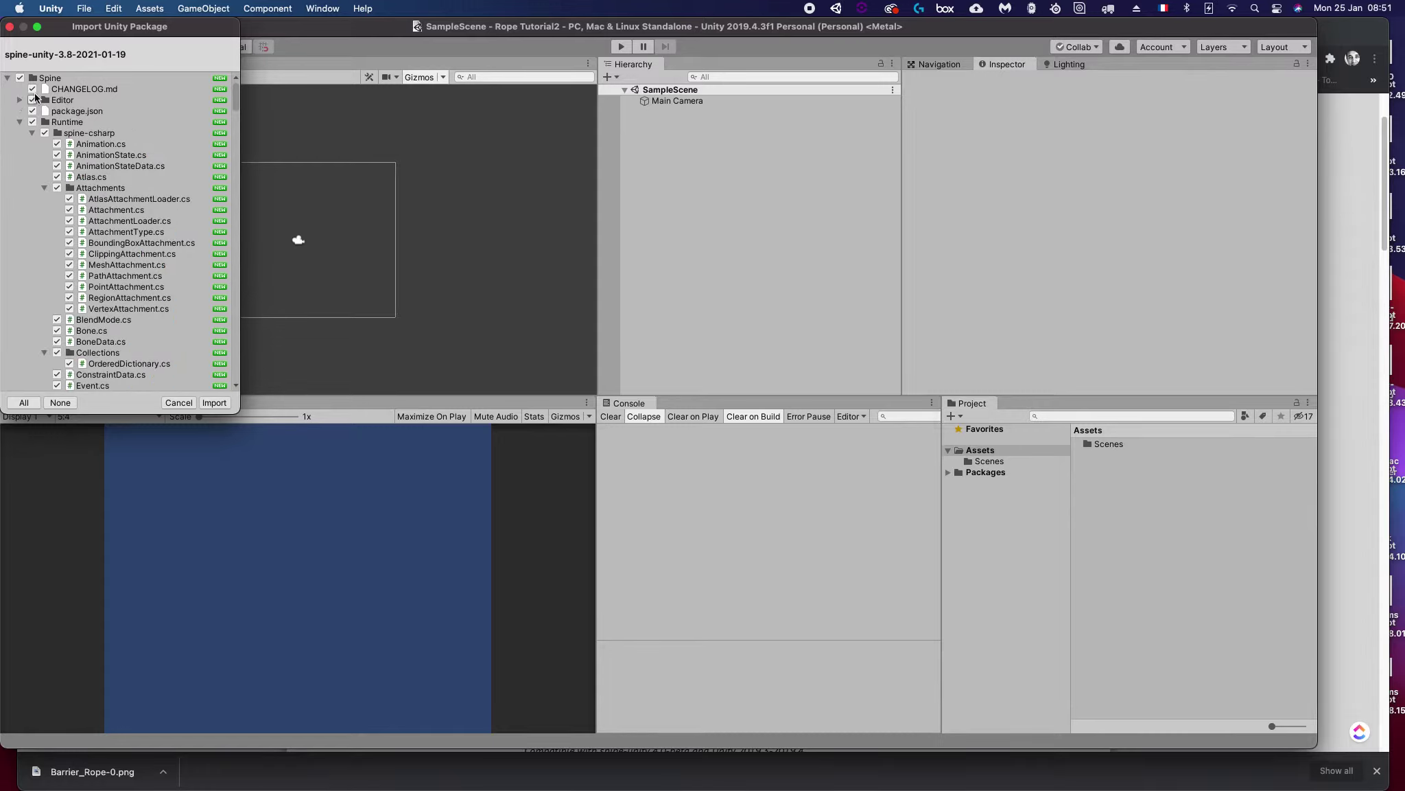
{"action": "left_click", "coordinate": [19, 121]}
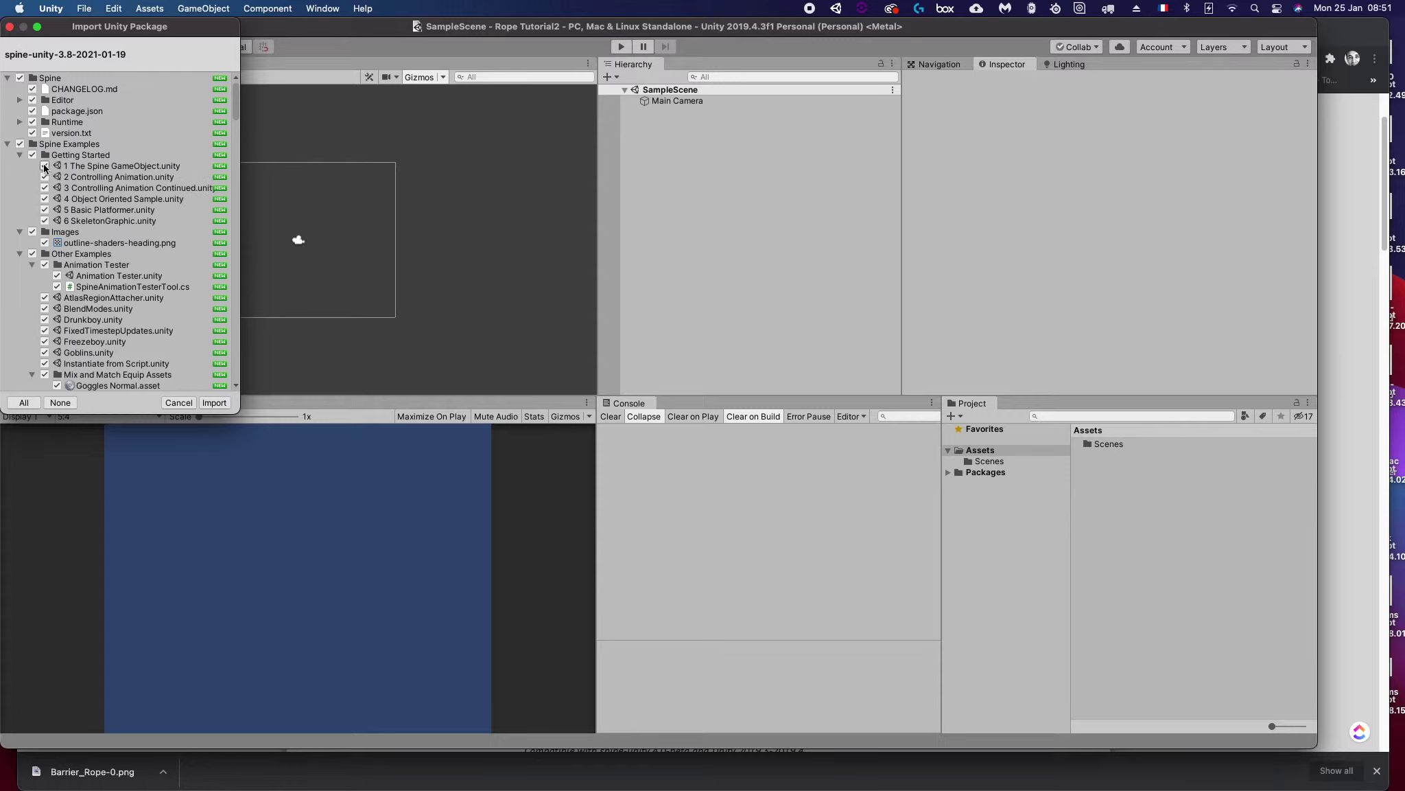
{"action": "left_click", "coordinate": [20, 144]}
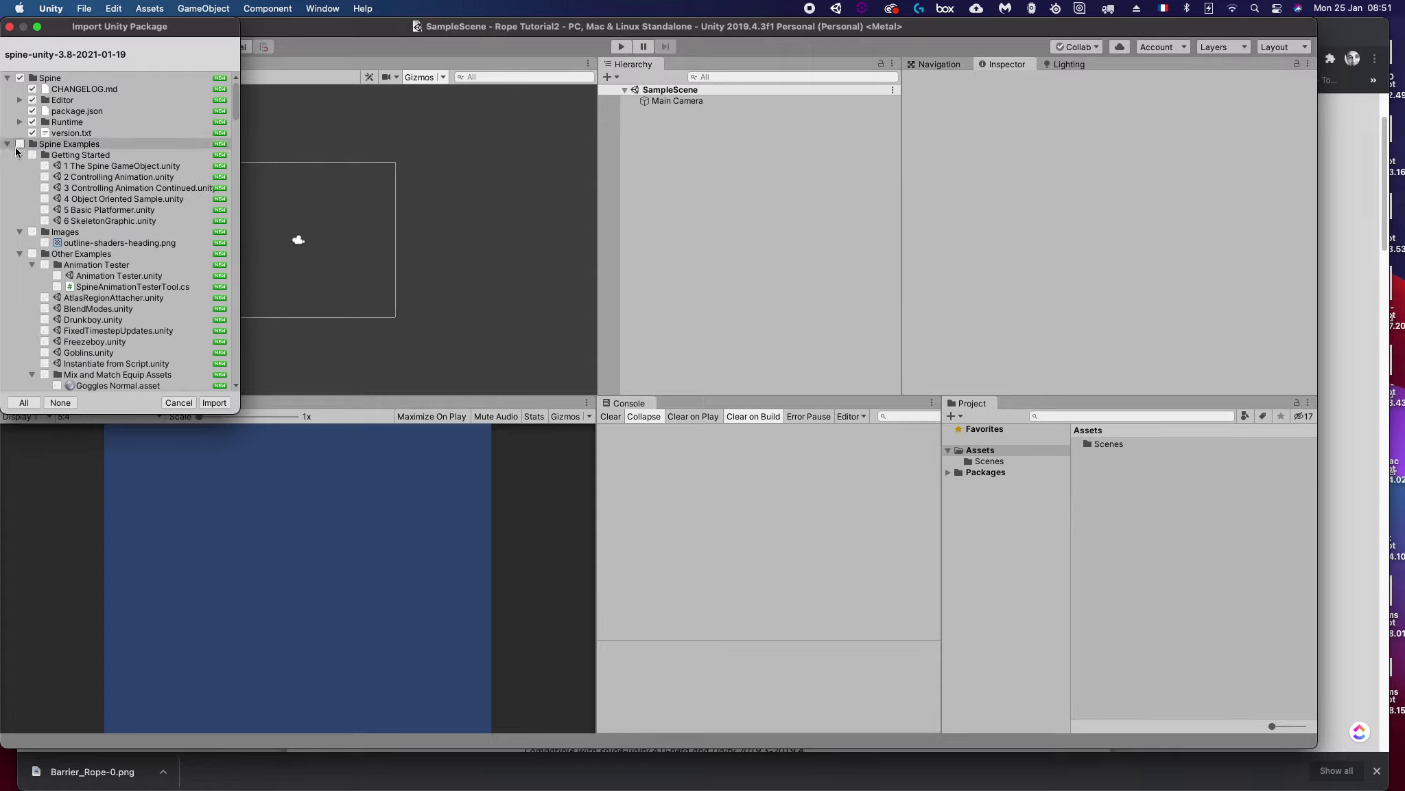
{"action": "scroll", "coordinate": [144, 258], "scroll_direction": "down", "scroll_amount": 5}
{"action": "scroll", "coordinate": [141, 258], "scroll_direction": "down", "scroll_amount": 5}
{"action": "scroll", "coordinate": [138, 258], "scroll_direction": "down", "scroll_amount": 5}
{"action": "scroll", "coordinate": [135, 256], "scroll_direction": "down", "scroll_amount": 5}
{"action": "scroll", "coordinate": [135, 254], "scroll_direction": "down", "scroll_amount": 5}
{"action": "scroll", "coordinate": [135, 253], "scroll_direction": "down", "scroll_amount": 5}
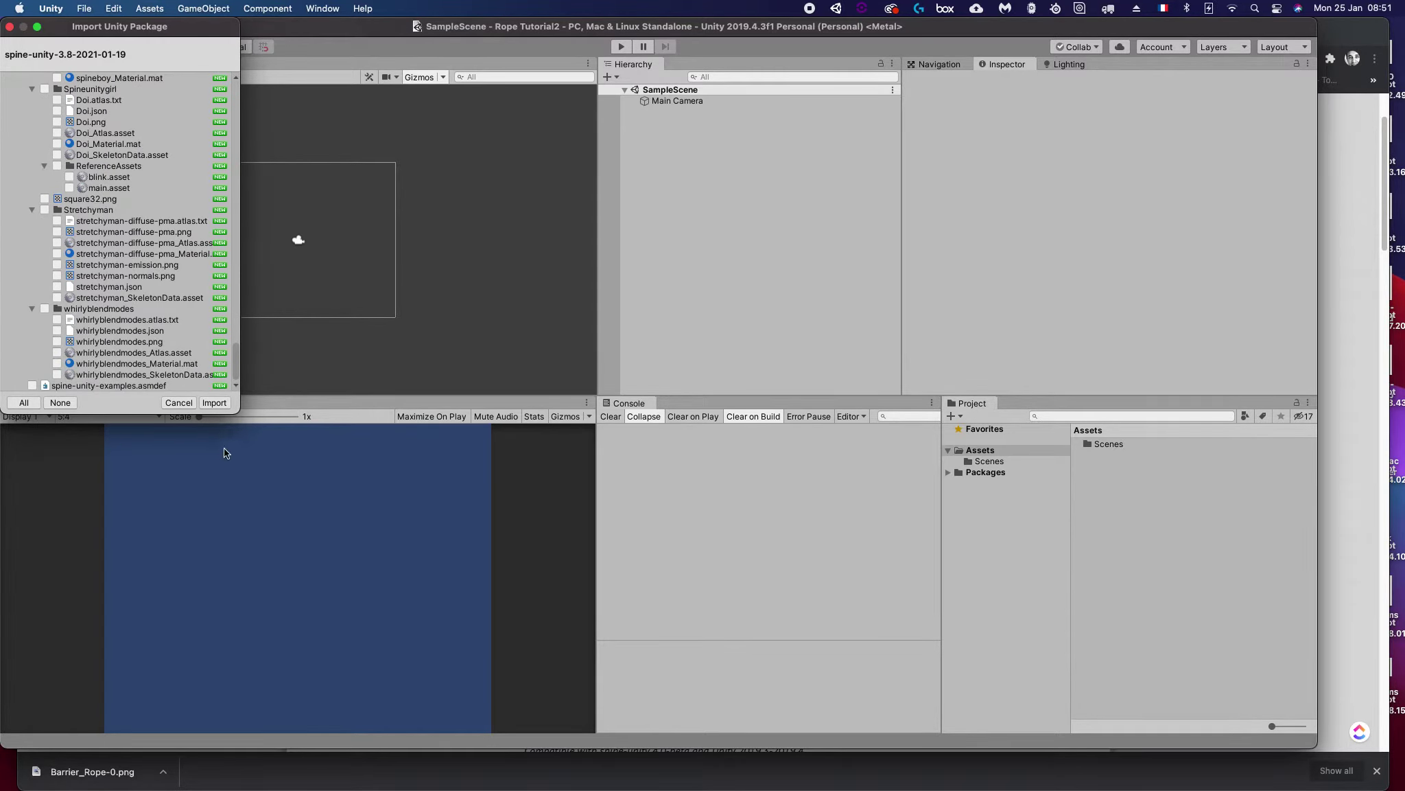
{"action": "left_click", "coordinate": [219, 406]}
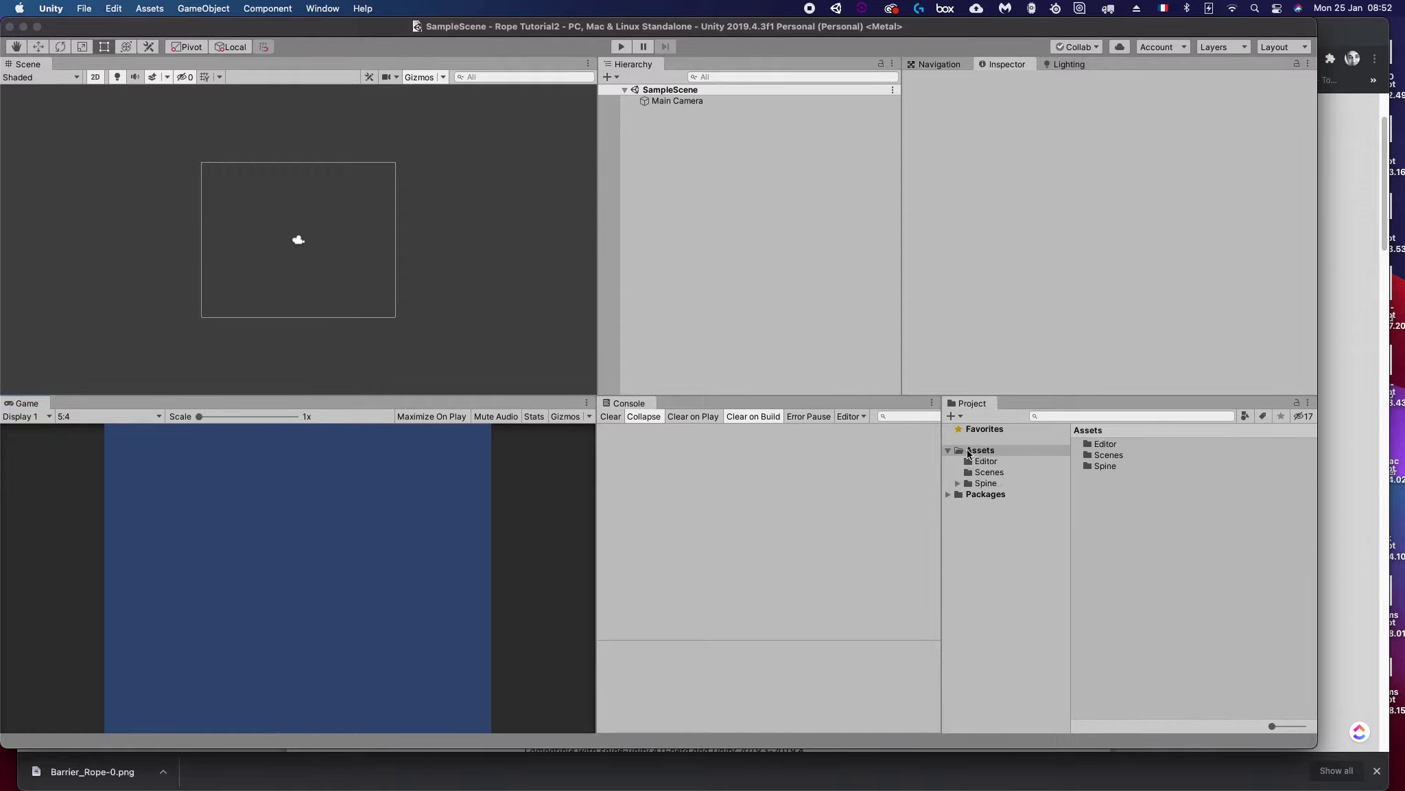
Step: Create an Art folder under Assets and open it
{"action": "right_click", "coordinate": [972, 452]}
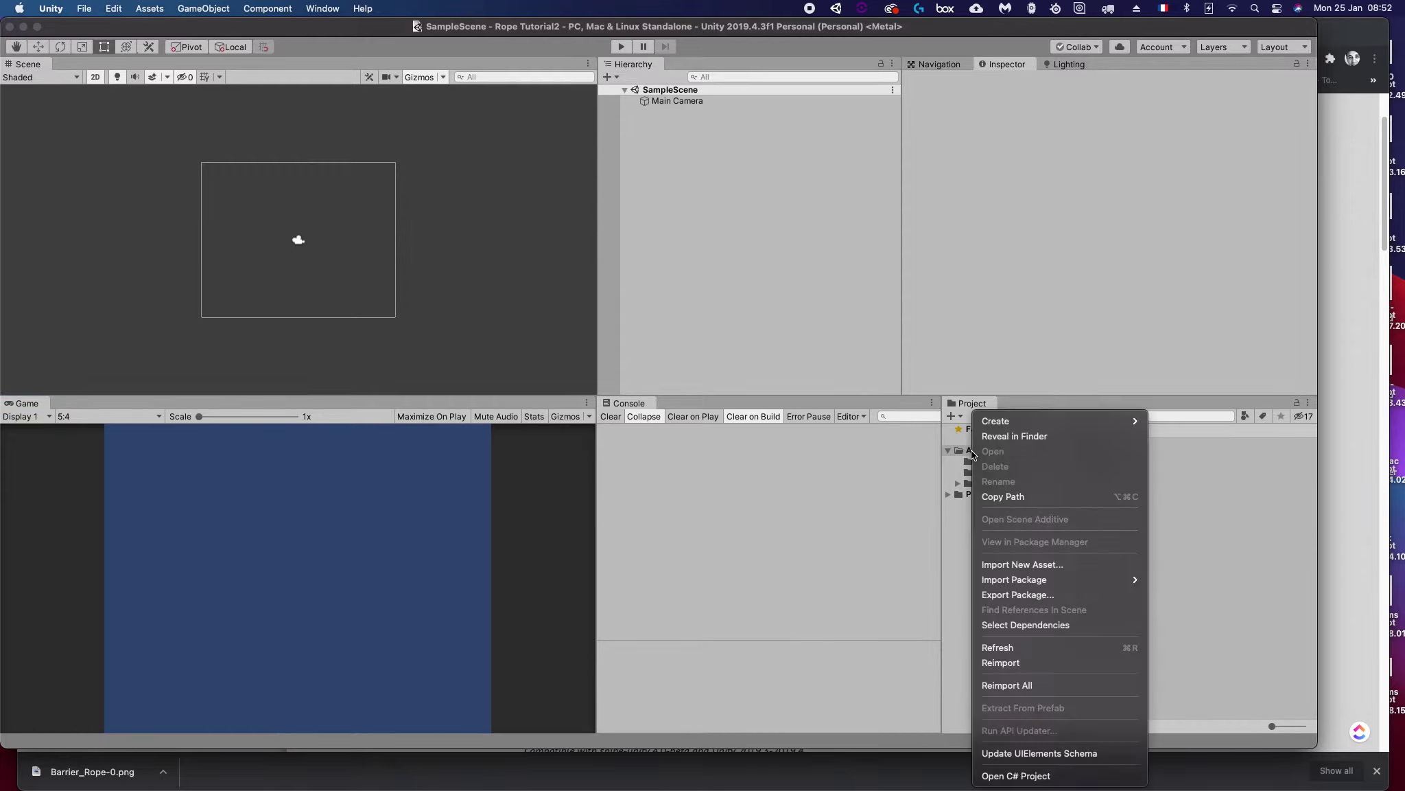
{"action": "mouse_move", "coordinate": [1022, 423]}
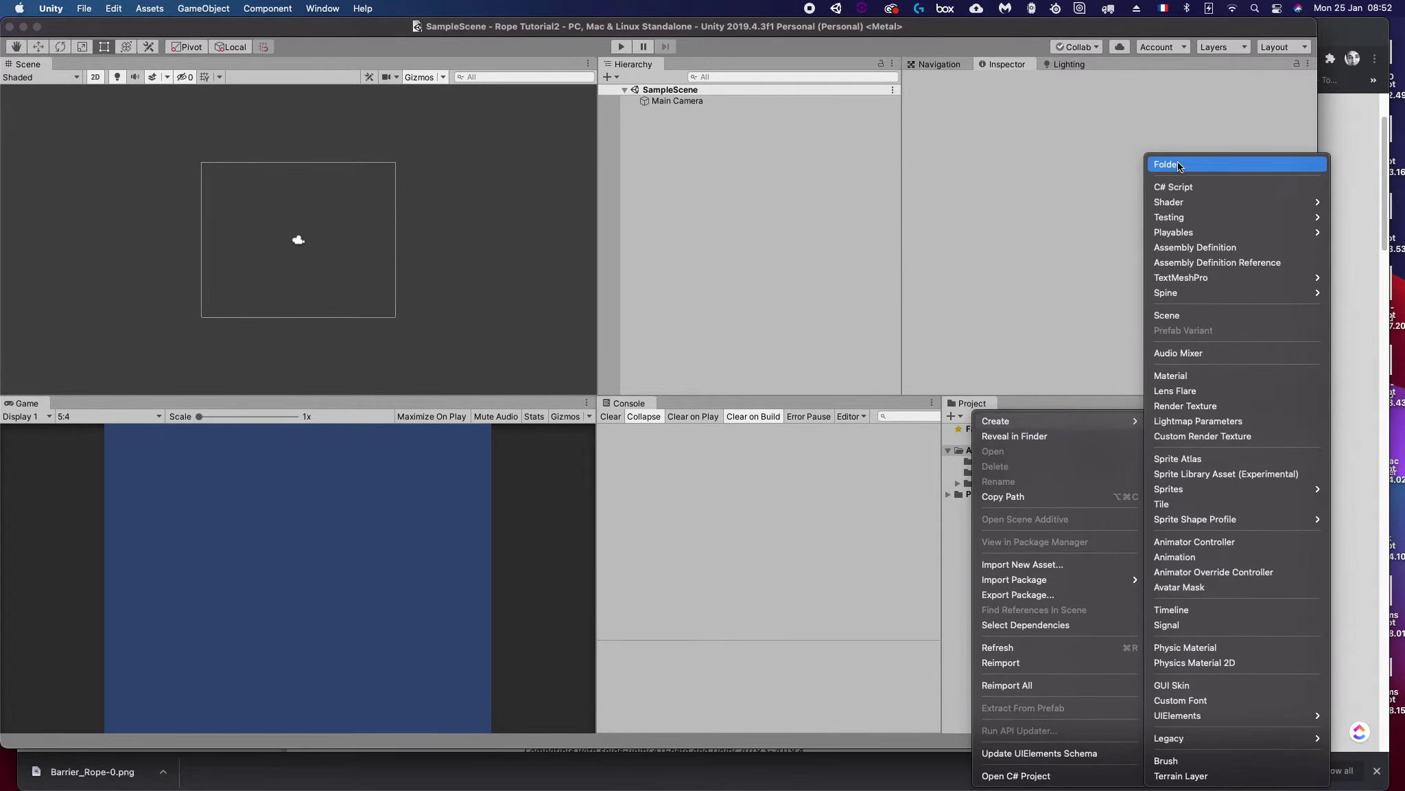
{"action": "left_click", "coordinate": [1177, 164]}
{"action": "type", "text": "Art"}
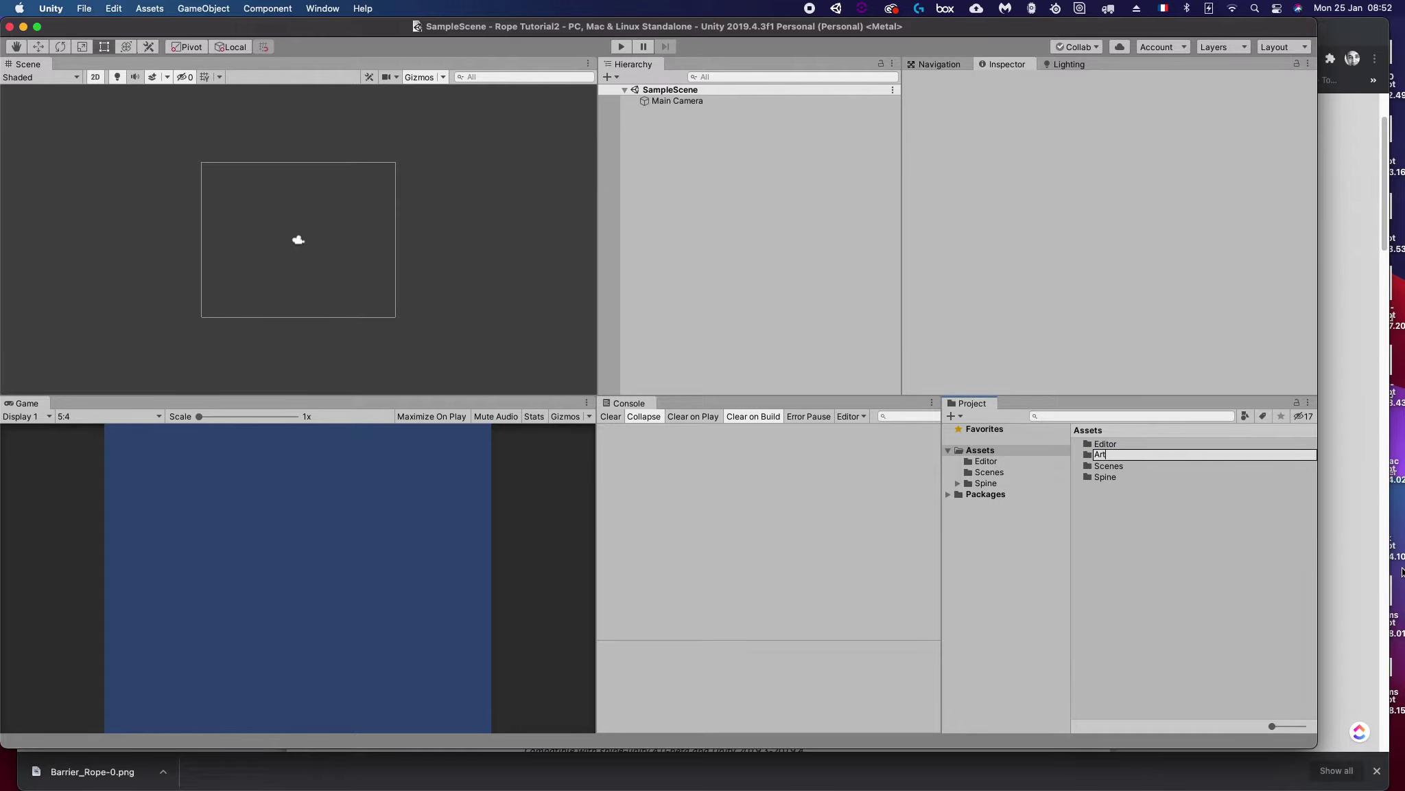
{"action": "key", "text": "Return"}
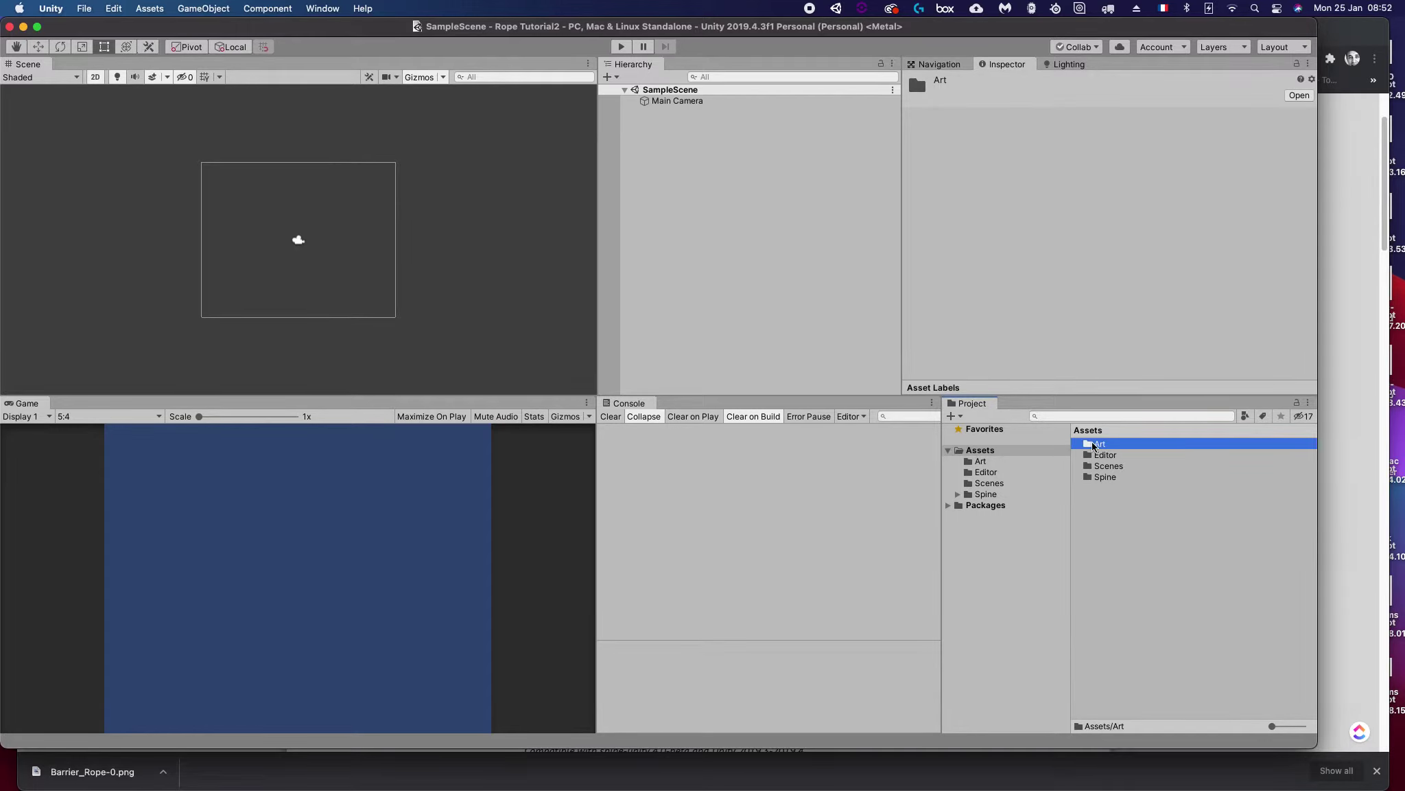
{"action": "double_click", "coordinate": [1093, 444]}
Step: Create an empty Rope folder inside Art and open it
{"action": "right_click", "coordinate": [1096, 448]}
{"action": "mouse_move", "coordinate": [1139, 420]}
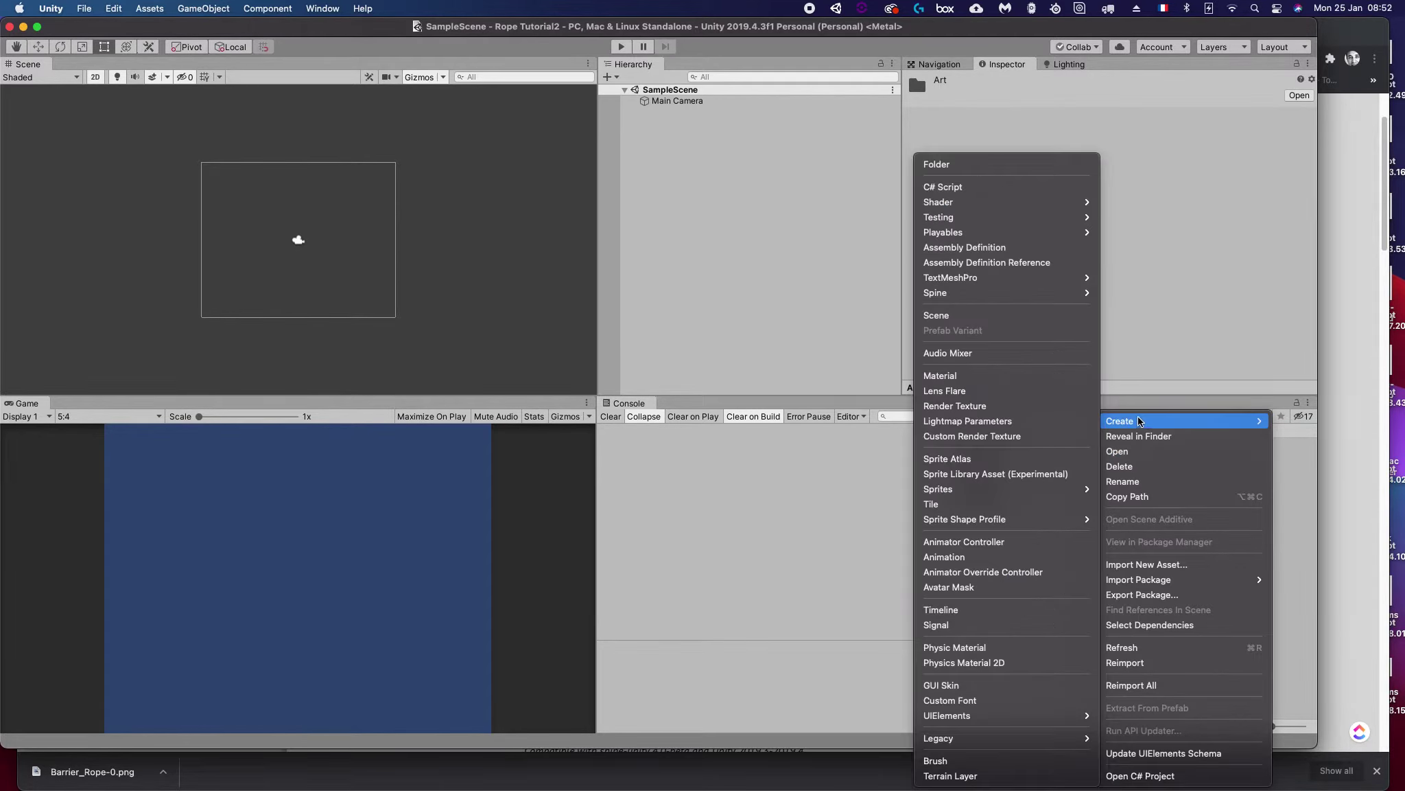
{"action": "left_click", "coordinate": [961, 164]}
{"action": "type", "text": "Rope"}
{"action": "key", "text": "Return"}
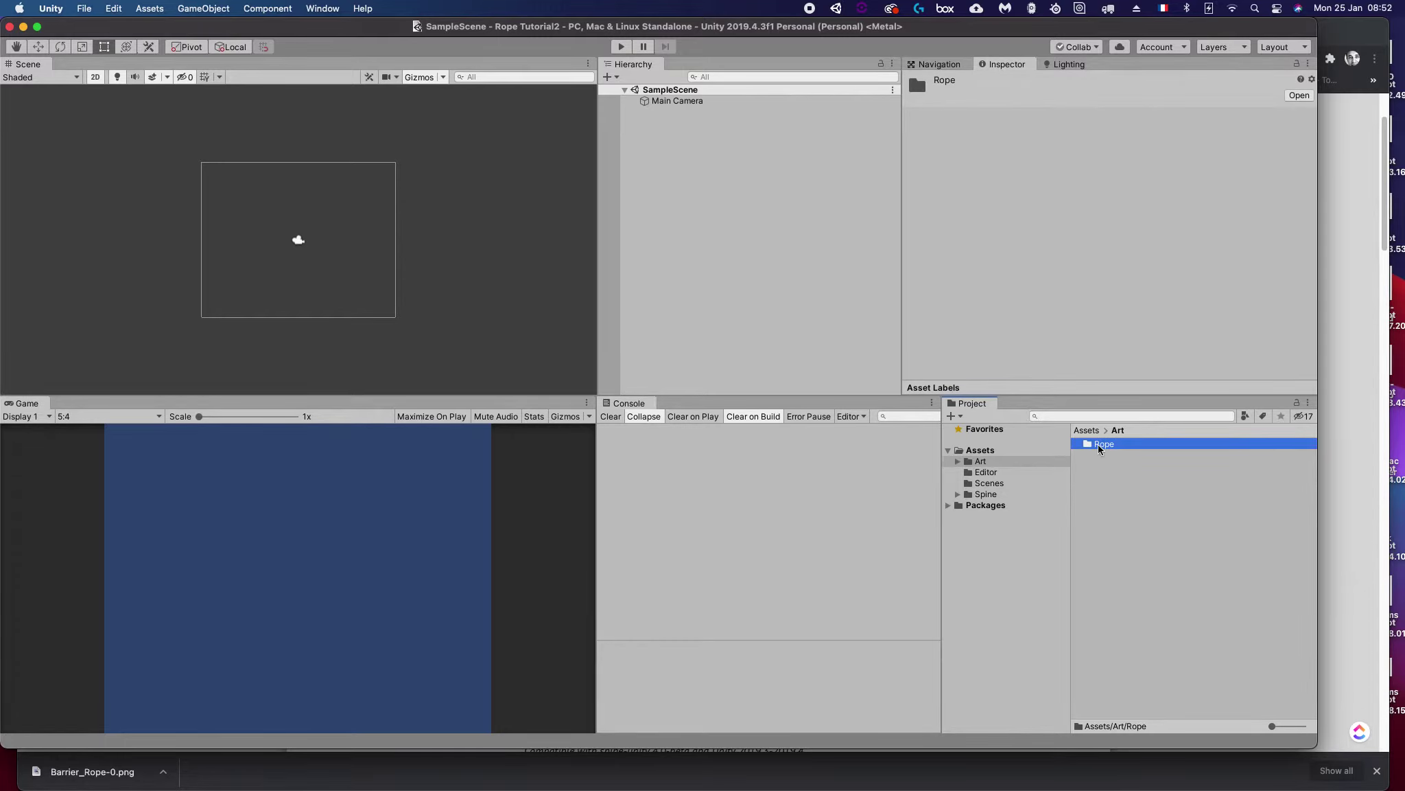
{"action": "double_click", "coordinate": [1098, 443]}
{"action": "key", "text": "super+Tab"}
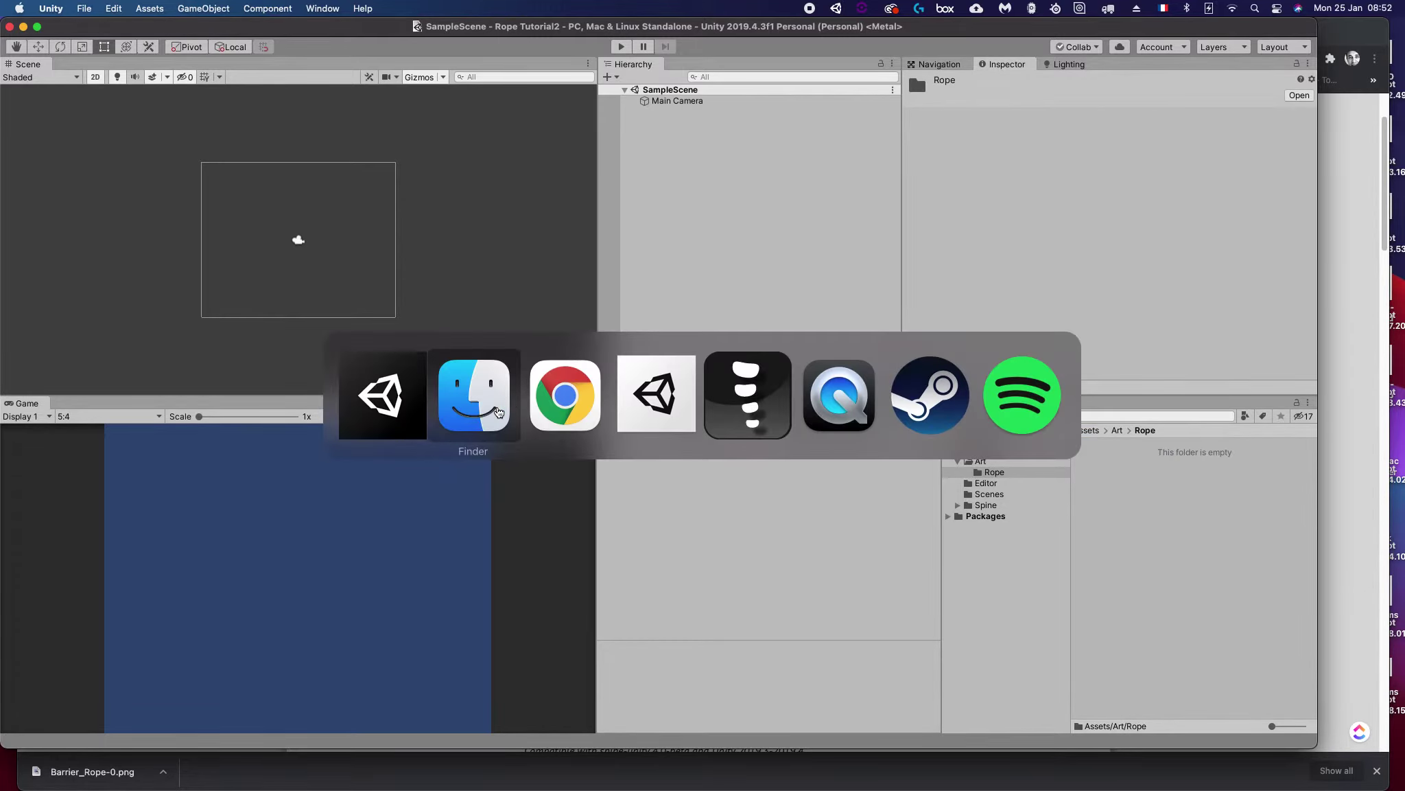
Step: Drag skeleton.atlas.txt, skeleton.json and skeleton.png from G-Raid Spine/Exports/Rope2 into Unity's Art/Rope
{"action": "left_click", "coordinate": [499, 412]}
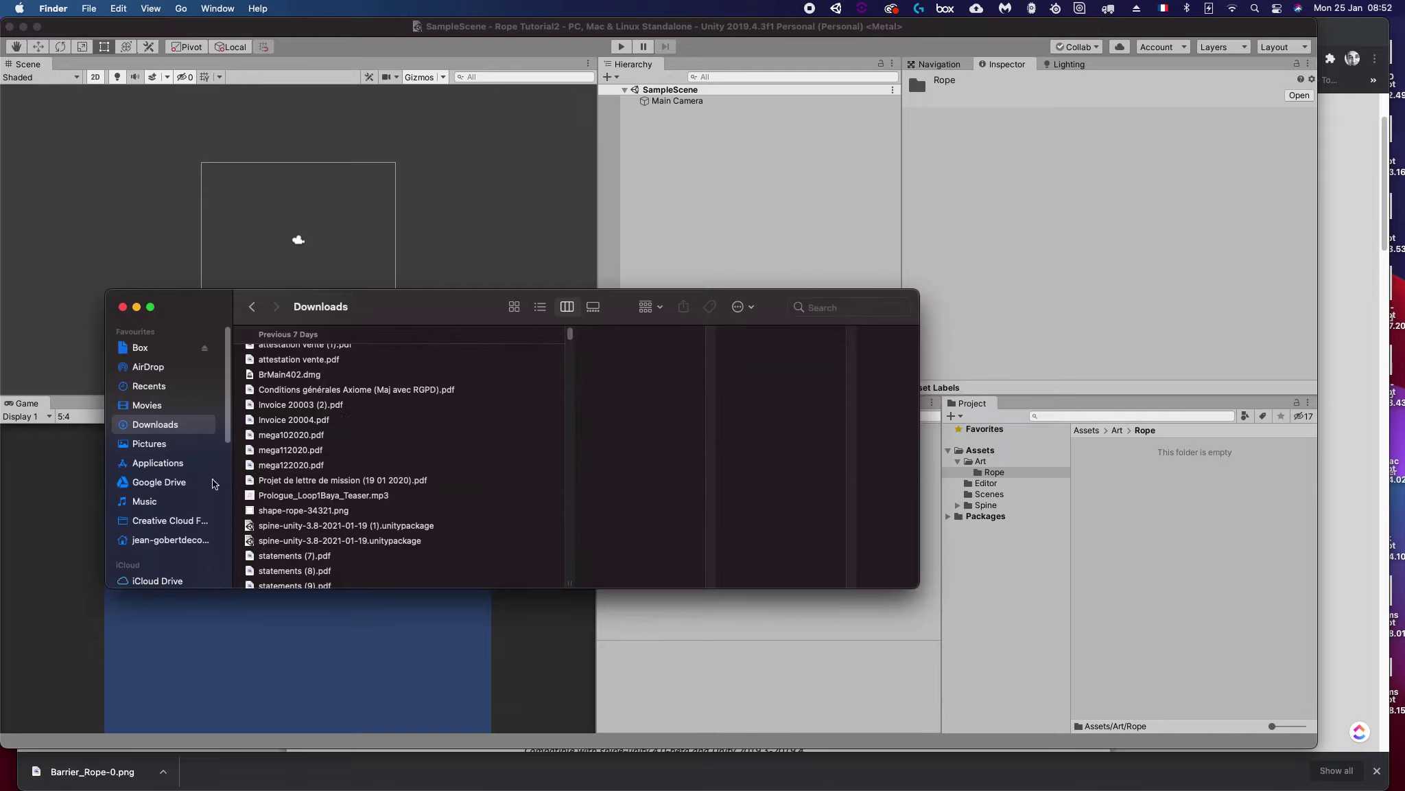
{"action": "scroll", "coordinate": [206, 481], "scroll_direction": "down", "scroll_amount": 5}
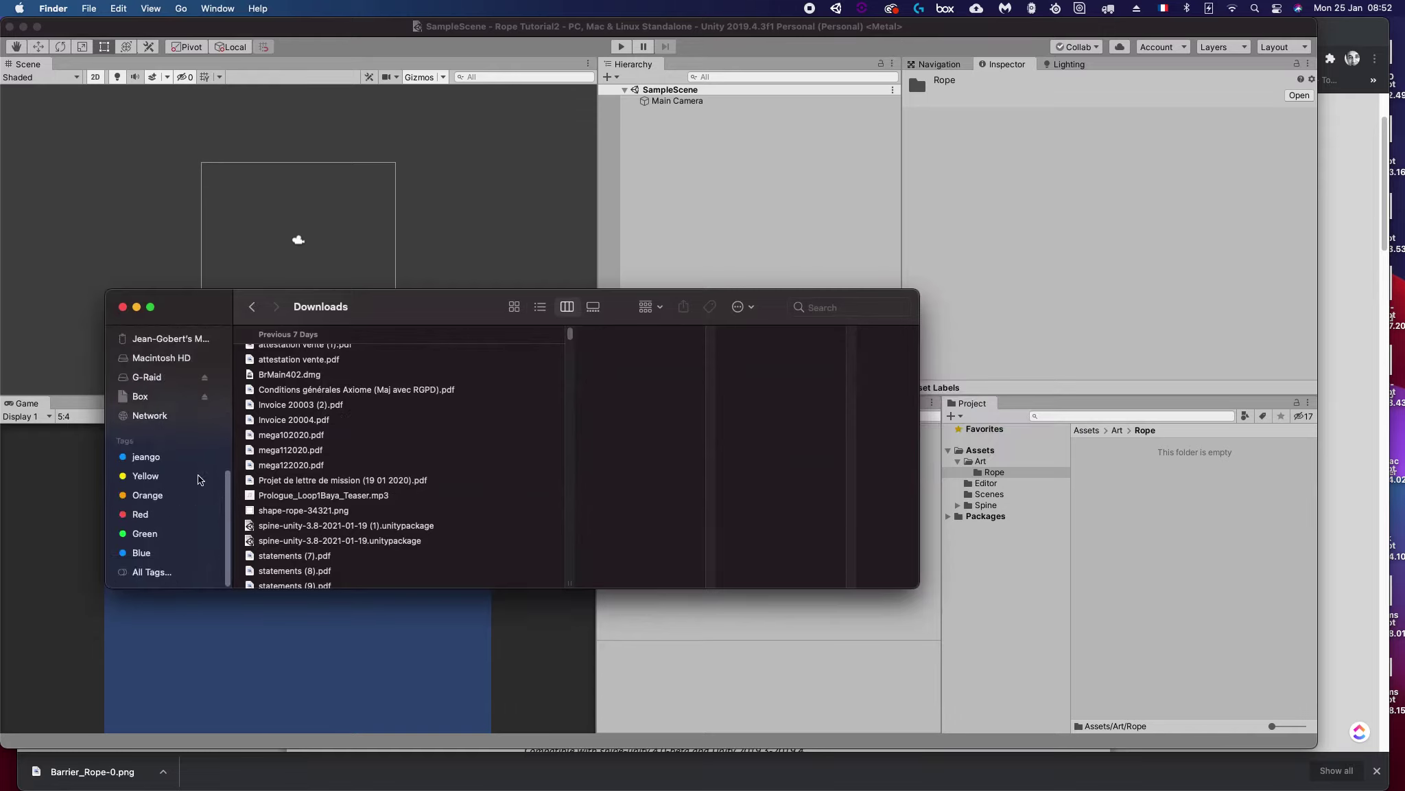
{"action": "left_click", "coordinate": [162, 379]}
{"action": "scroll", "coordinate": [306, 463], "scroll_direction": "down", "scroll_amount": 10}
{"action": "scroll", "coordinate": [308, 464], "scroll_direction": "down", "scroll_amount": 5}
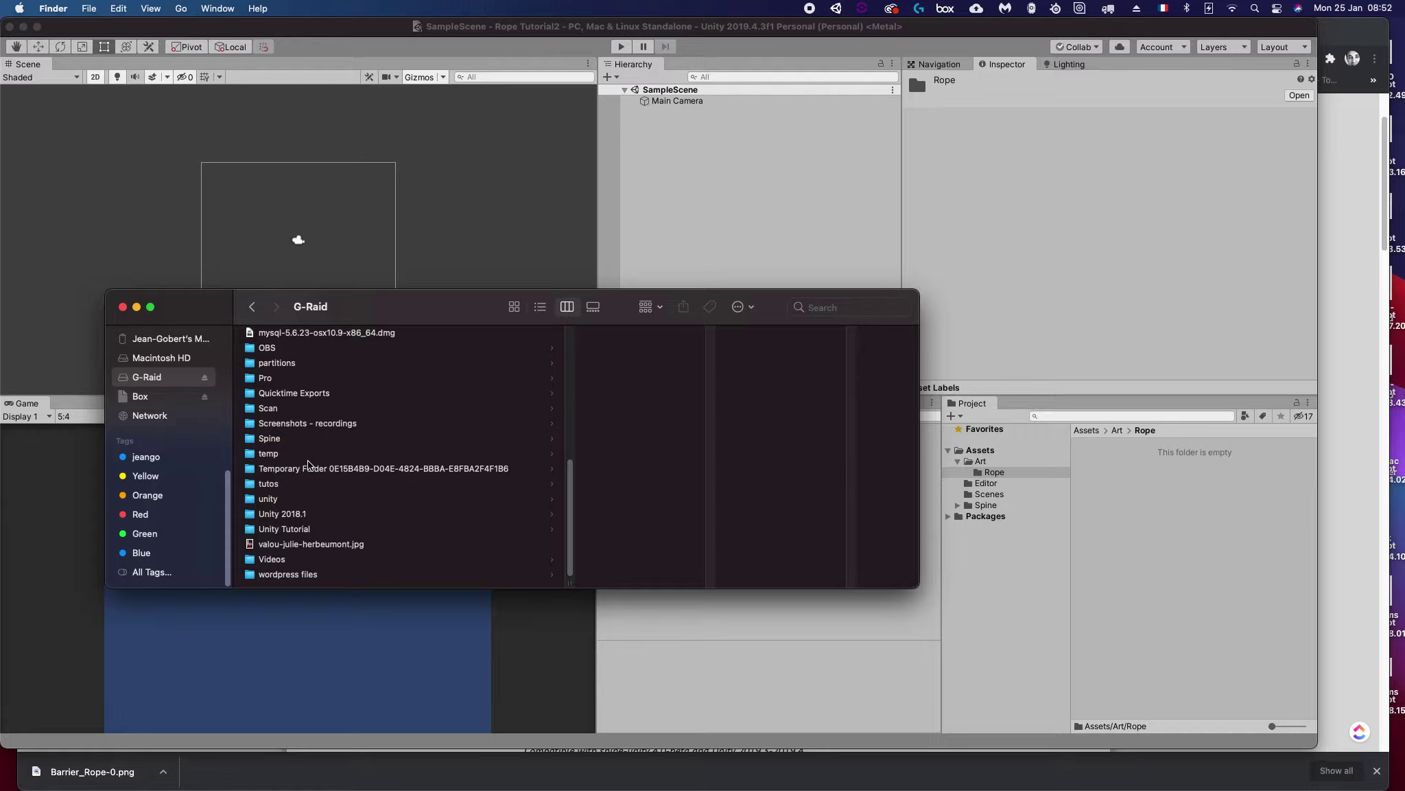
{"action": "left_click", "coordinate": [256, 437]}
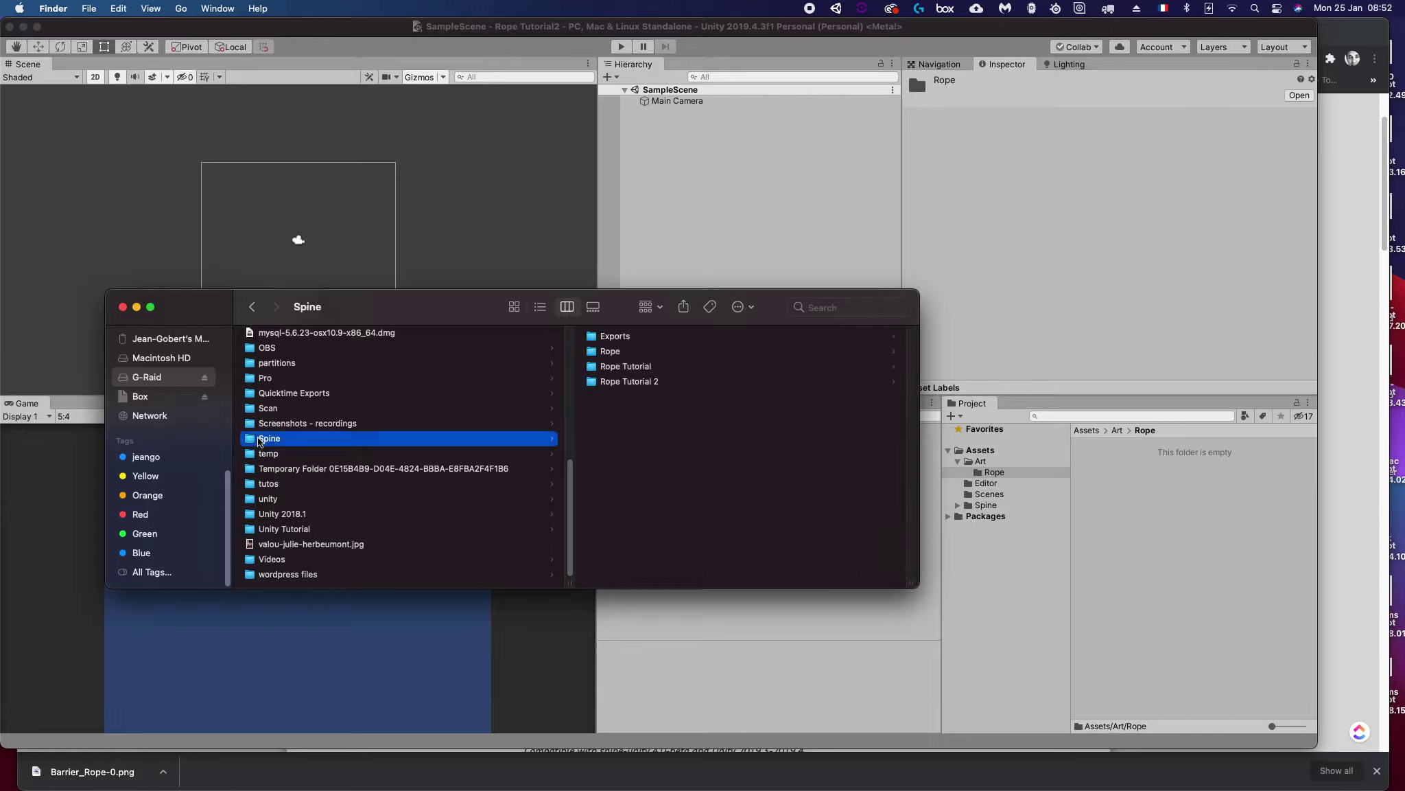
{"action": "double_click", "coordinate": [610, 338]}
{"action": "double_click", "coordinate": [605, 337]}
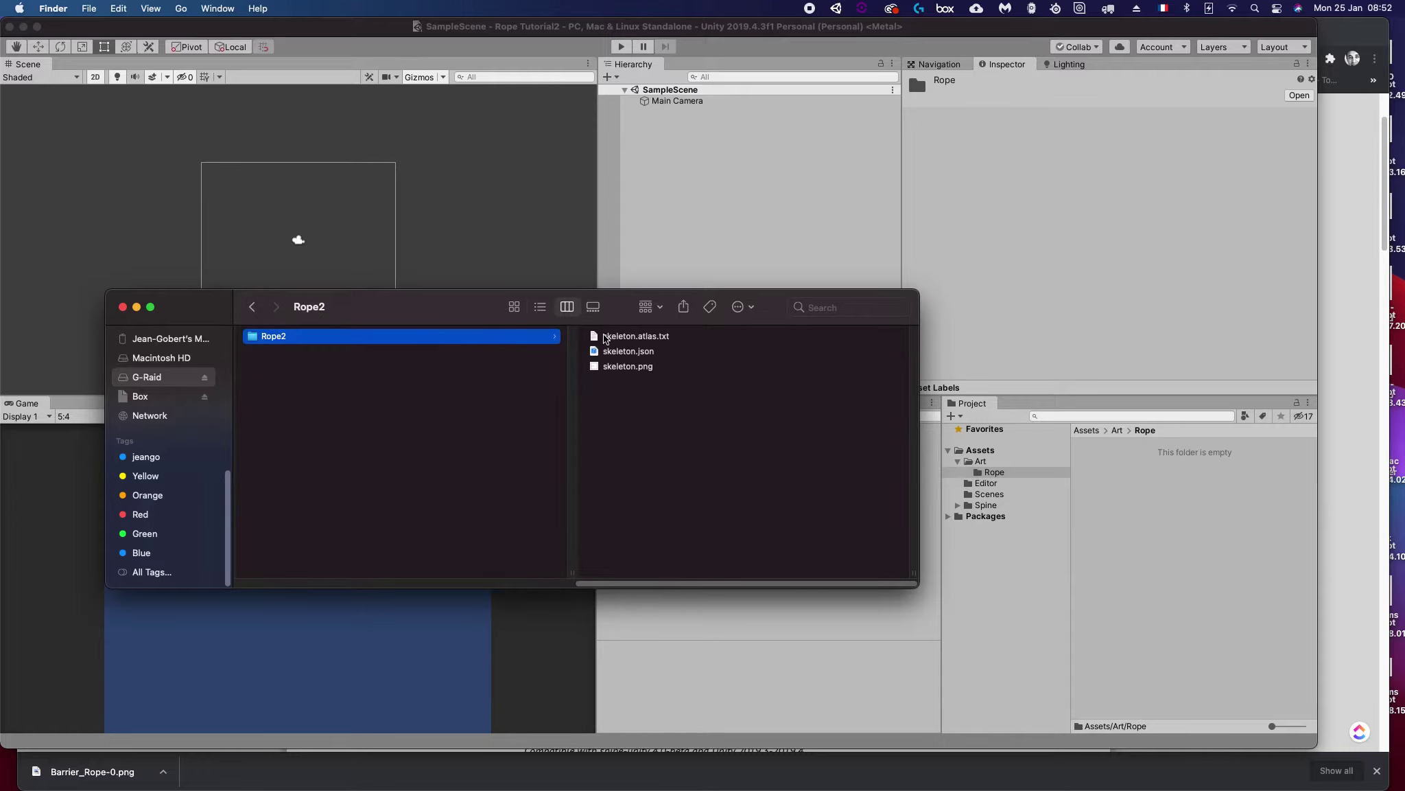
{"action": "left_click", "coordinate": [638, 337]}
{"action": "left_click", "coordinate": [625, 368], "text": "shift"}
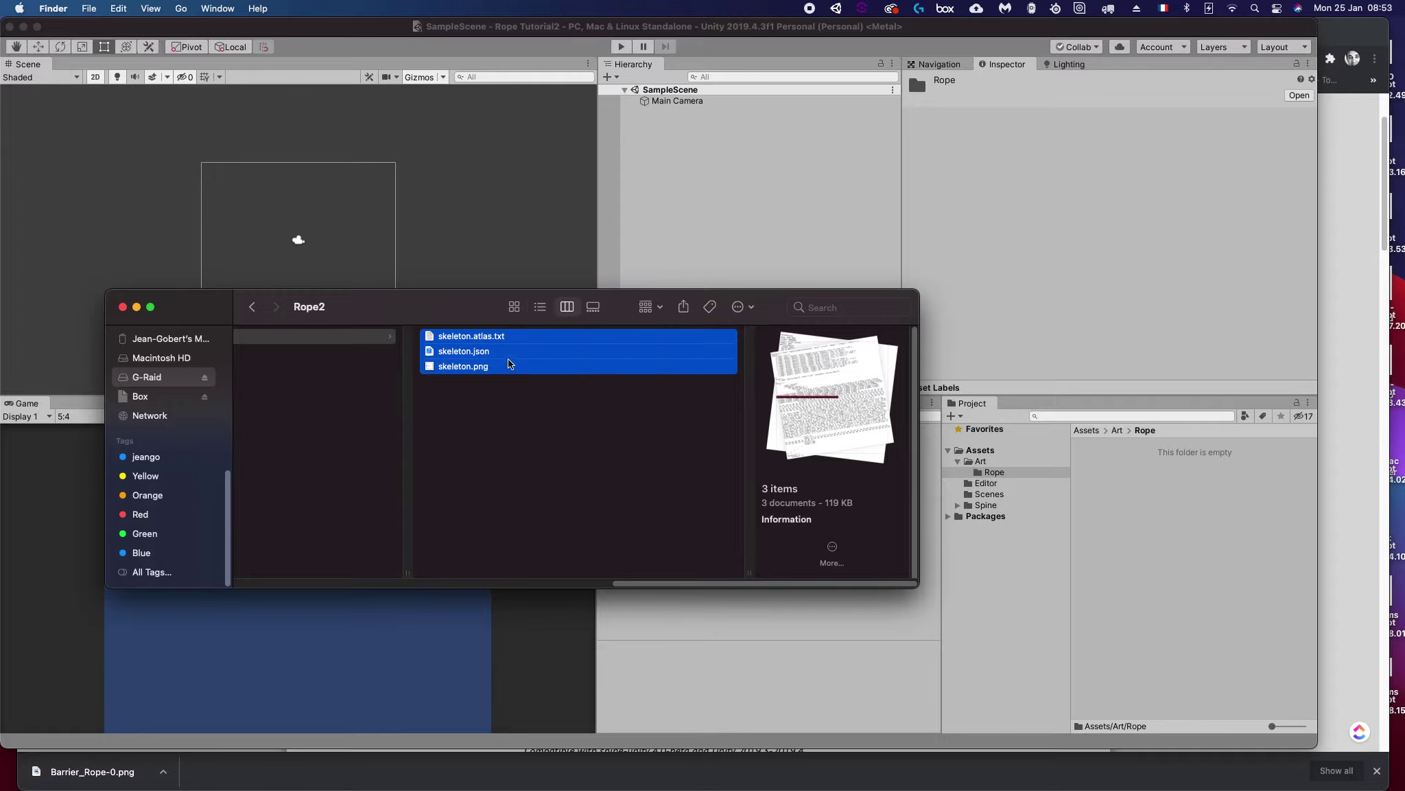
{"action": "left_click_drag", "start_coordinate": [489, 365], "coordinate": [1125, 500]}
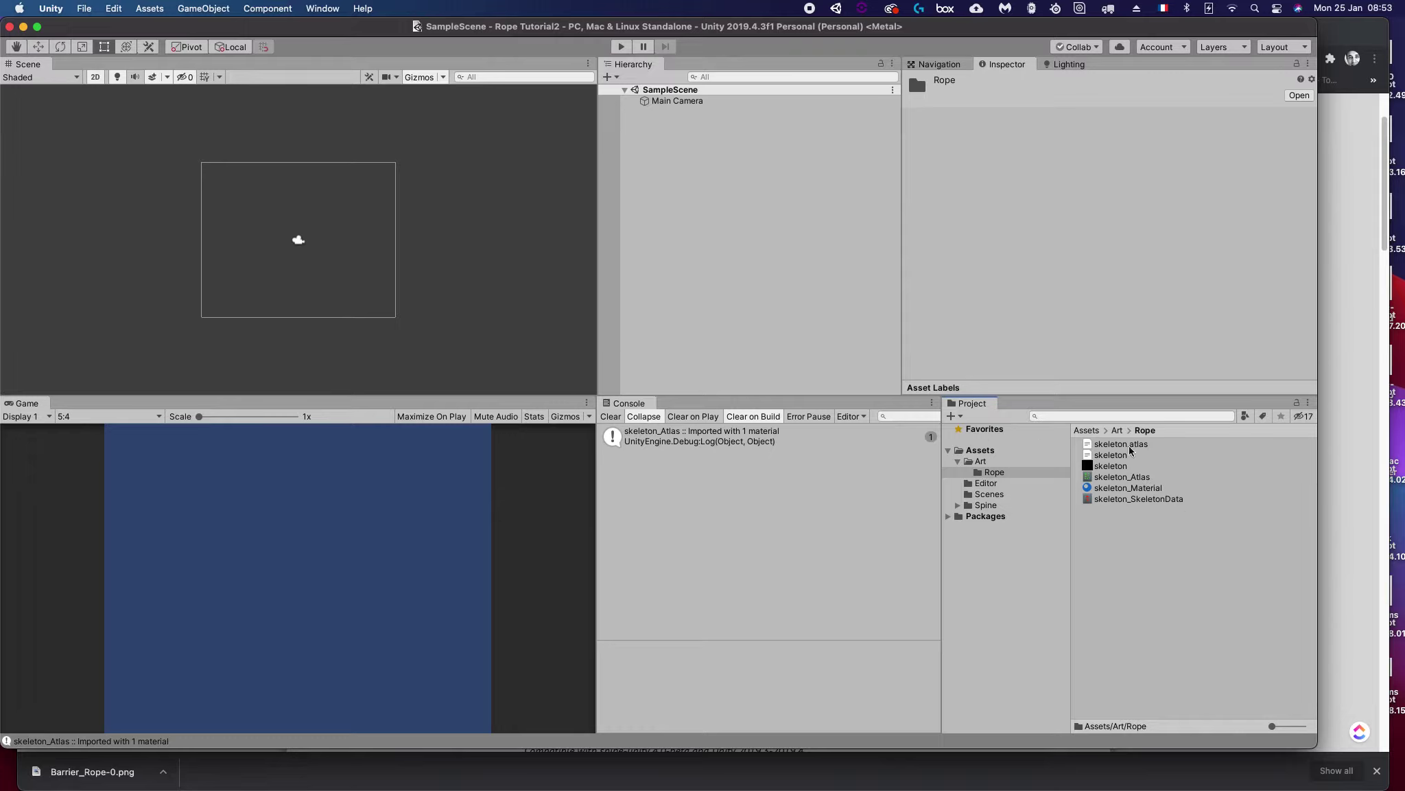
Step: Inspect the imported skeleton_Atlas, skeleton_Material, skeleton JSON, atlas text and skeleton_SkeletonData assets
{"action": "left_click", "coordinate": [1115, 480]}
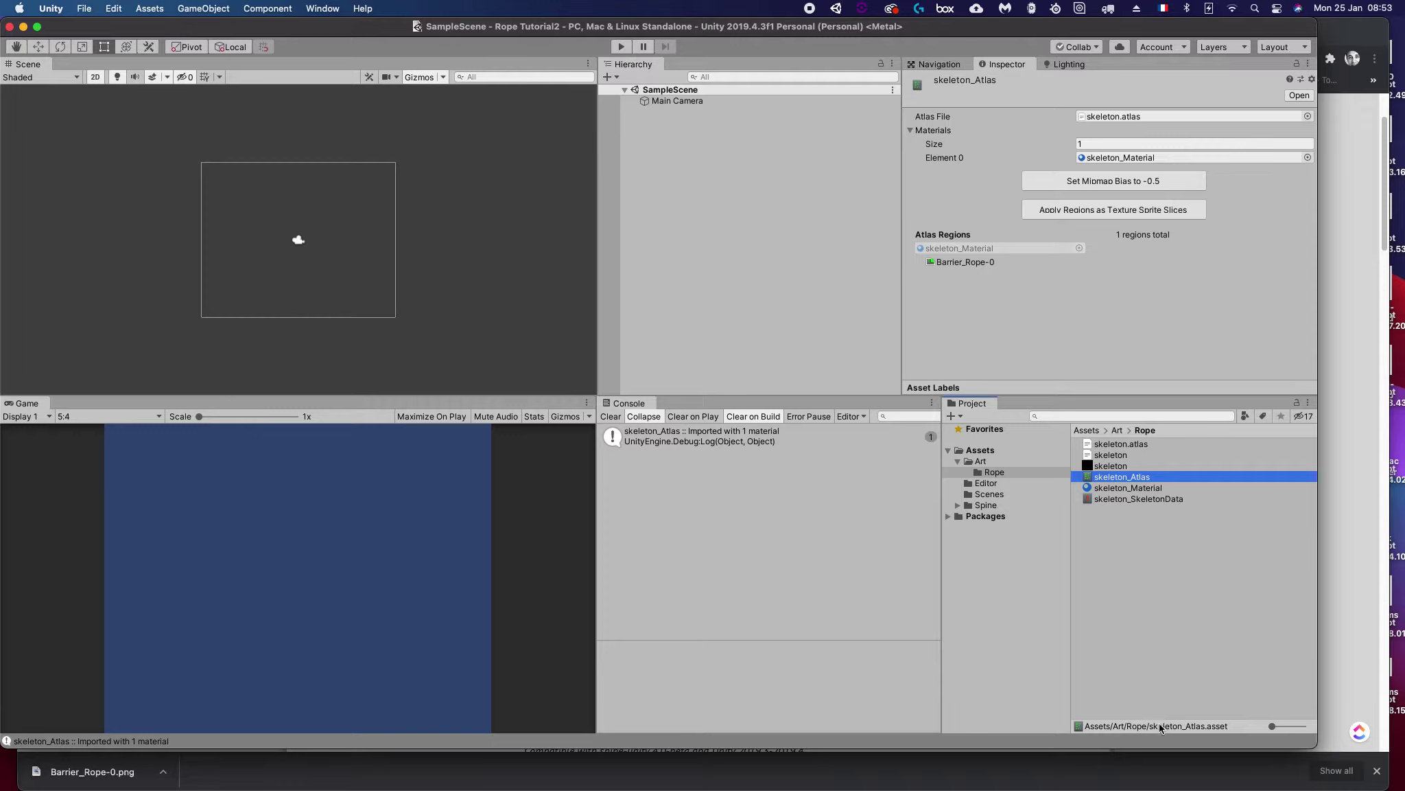
{"action": "left_click", "coordinate": [1127, 488]}
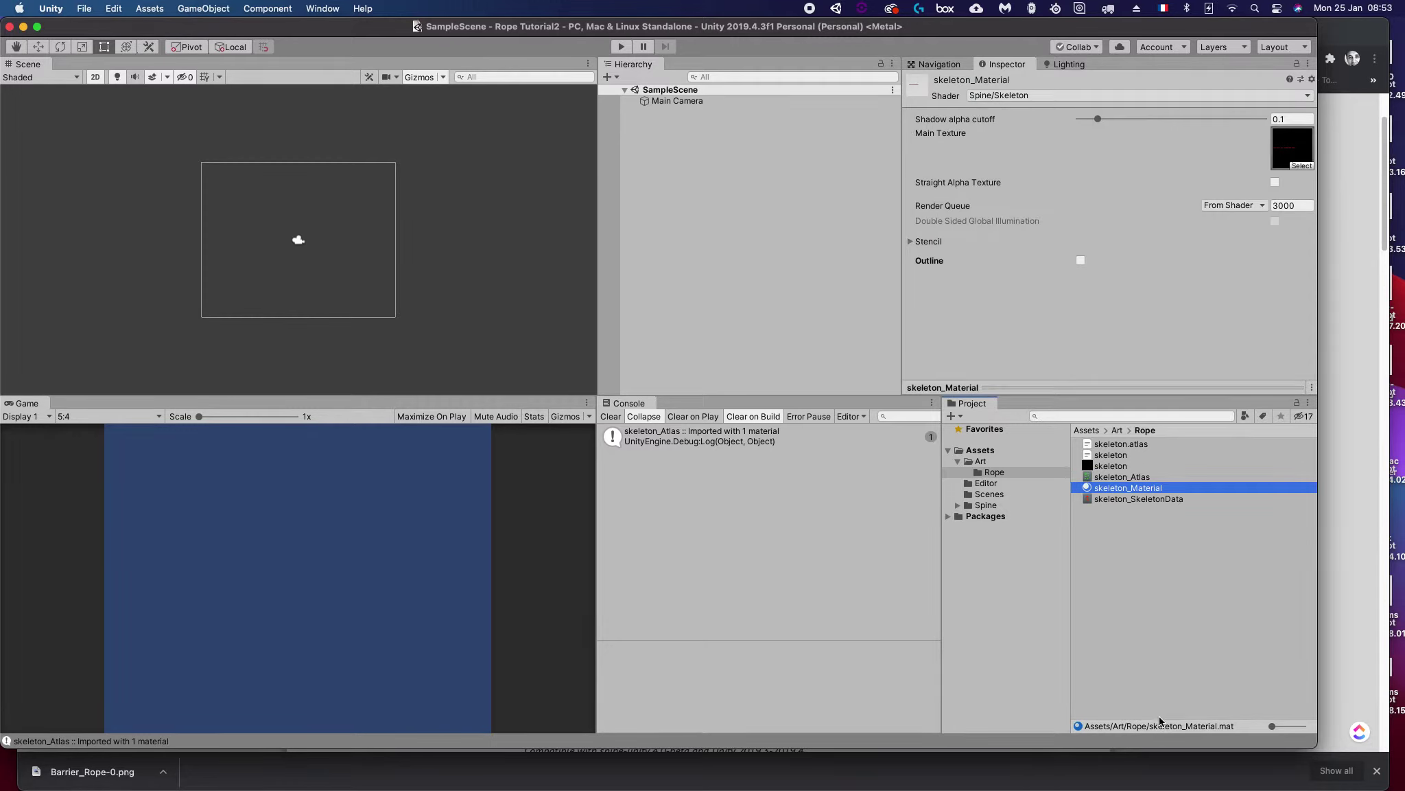
{"action": "left_click", "coordinate": [1111, 457]}
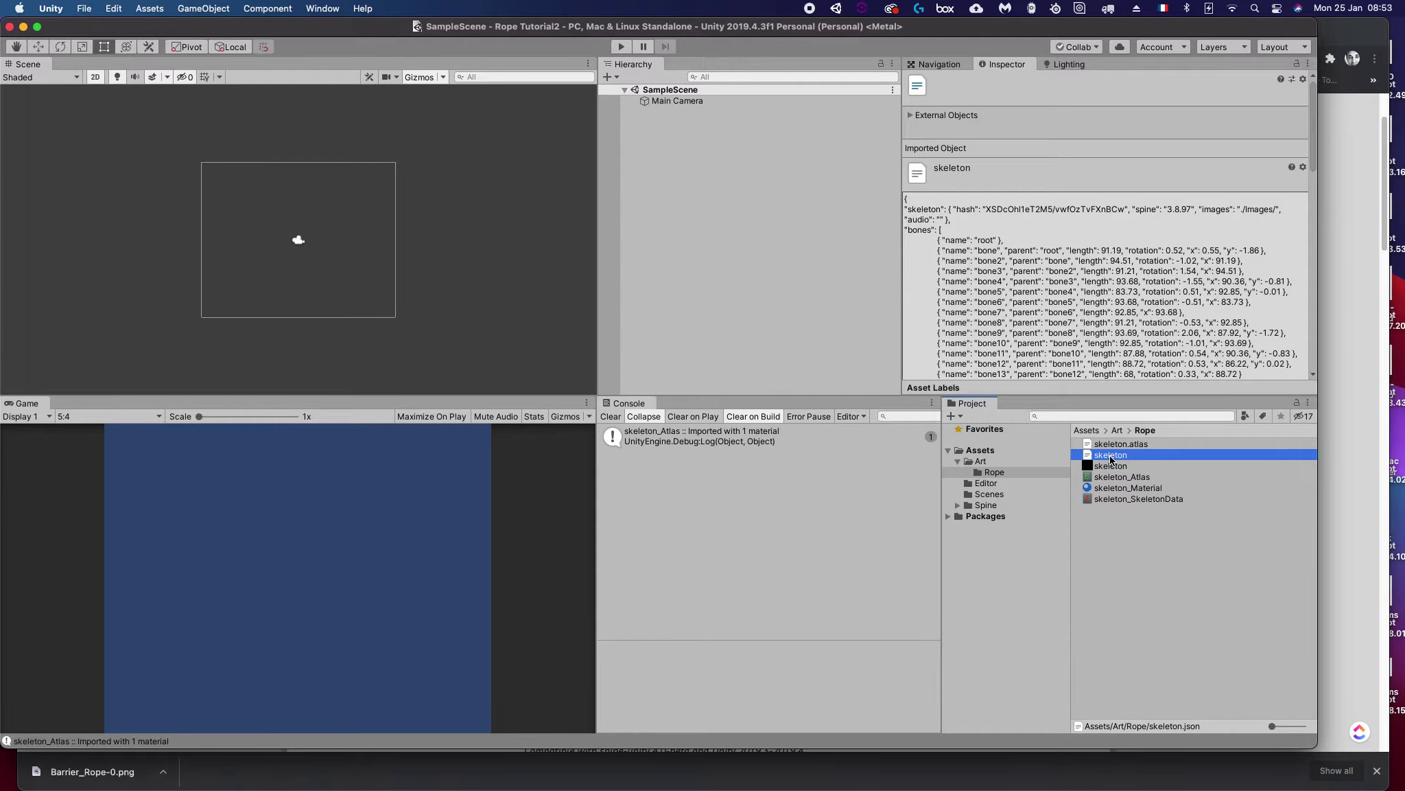
{"action": "left_click", "coordinate": [1127, 444]}
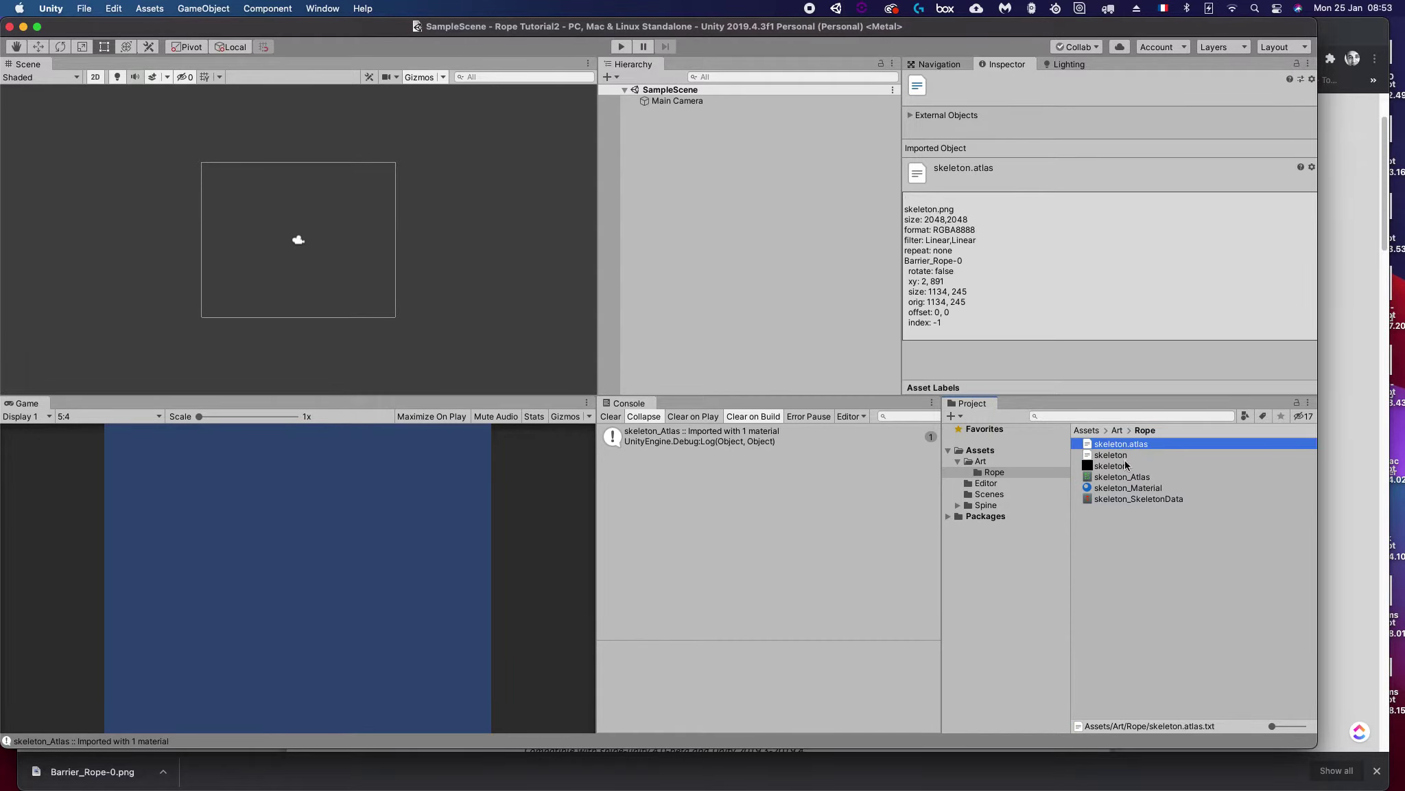
{"action": "left_click", "coordinate": [1140, 498]}
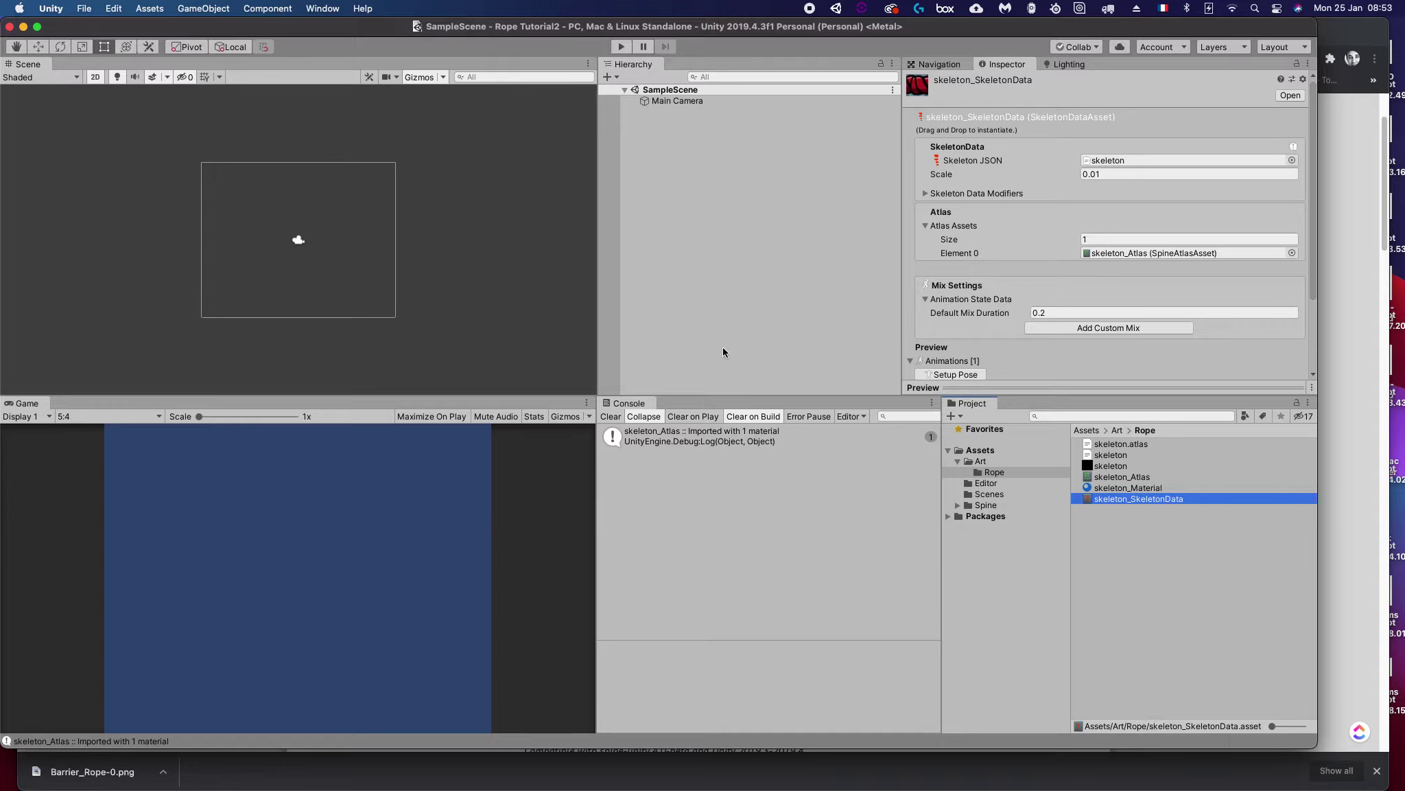
Step: Create Animation Reference Assets for skeleton_SkeletonData and check the new ReferenceAssets folder
{"action": "scroll", "coordinate": [1108, 292], "scroll_direction": "down", "scroll_amount": 3}
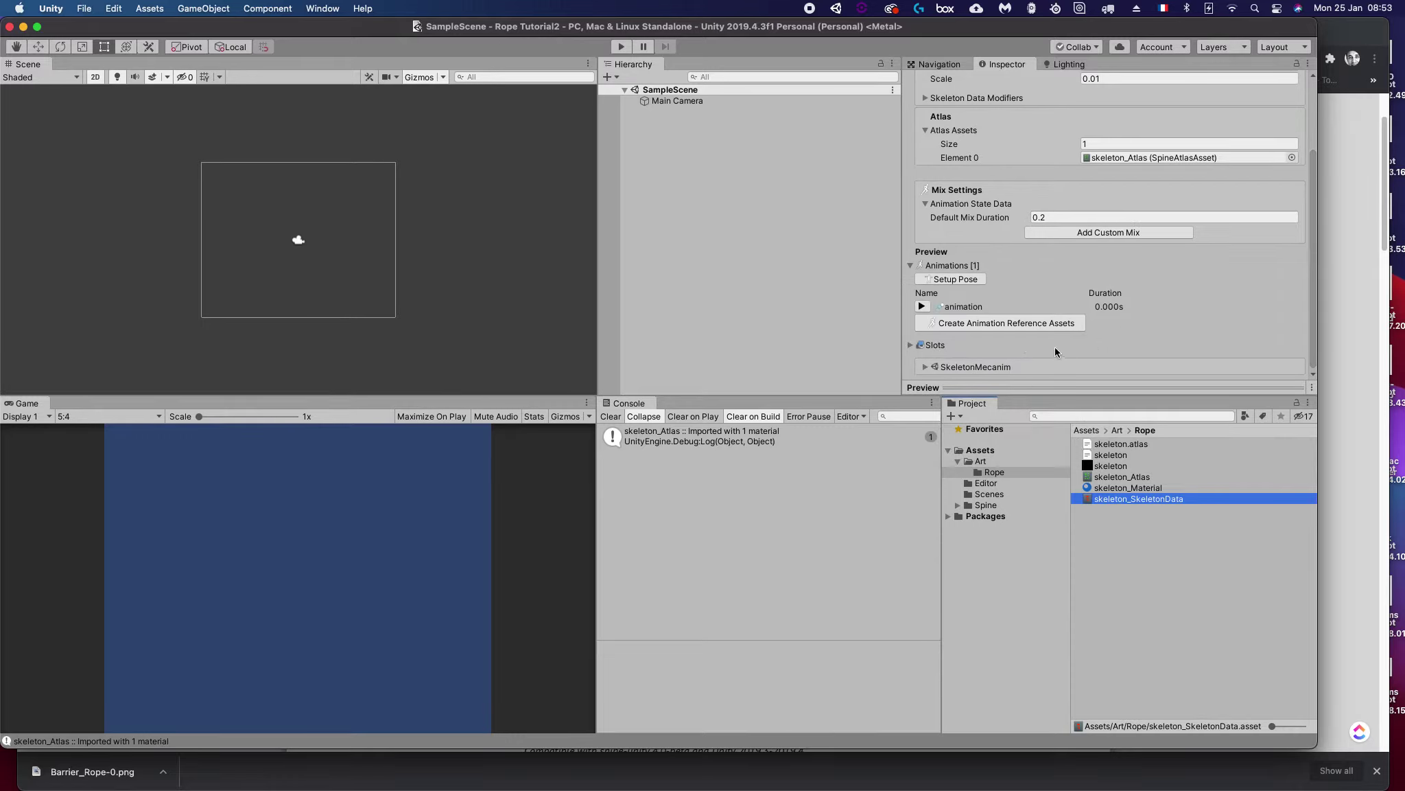
{"action": "left_click", "coordinate": [1003, 323]}
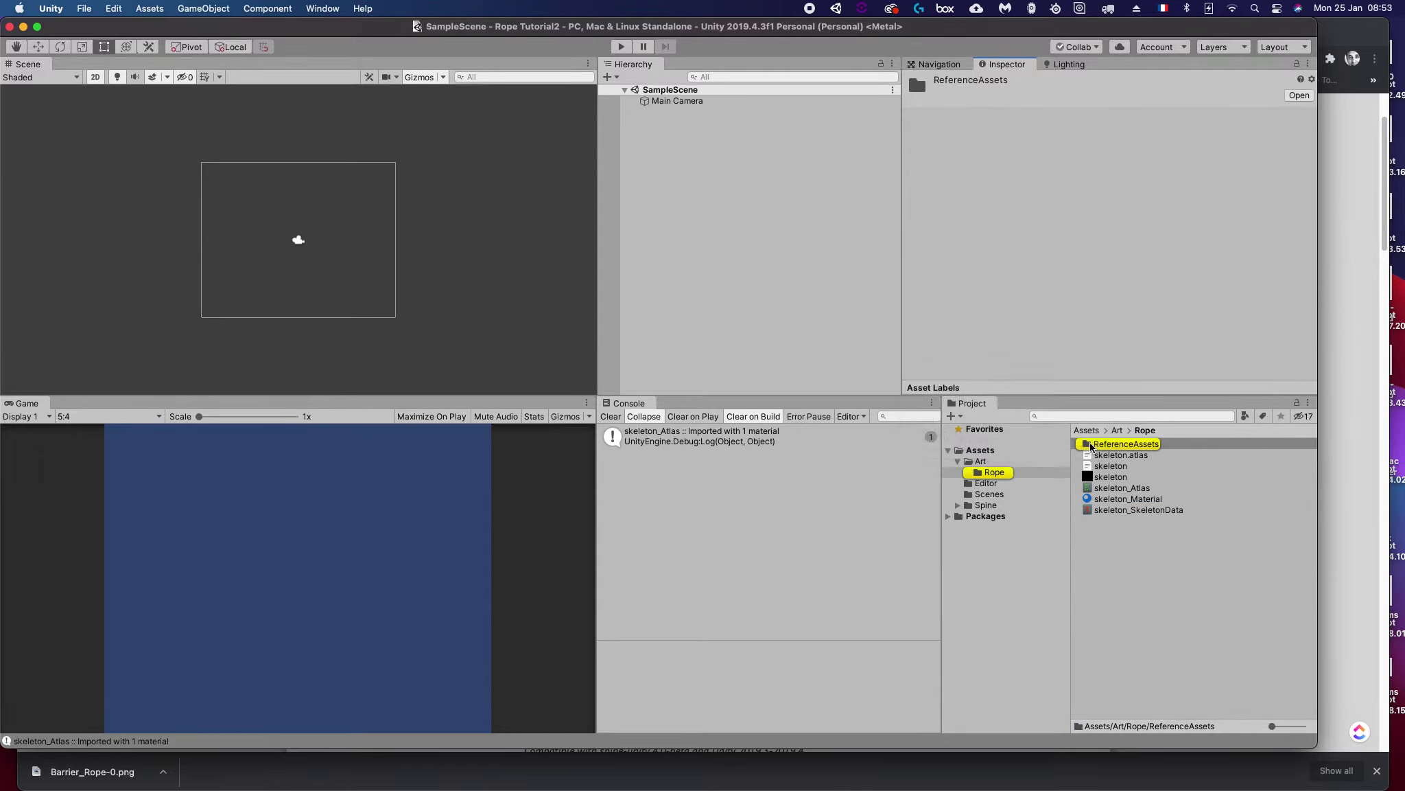
{"action": "double_click", "coordinate": [1088, 445]}
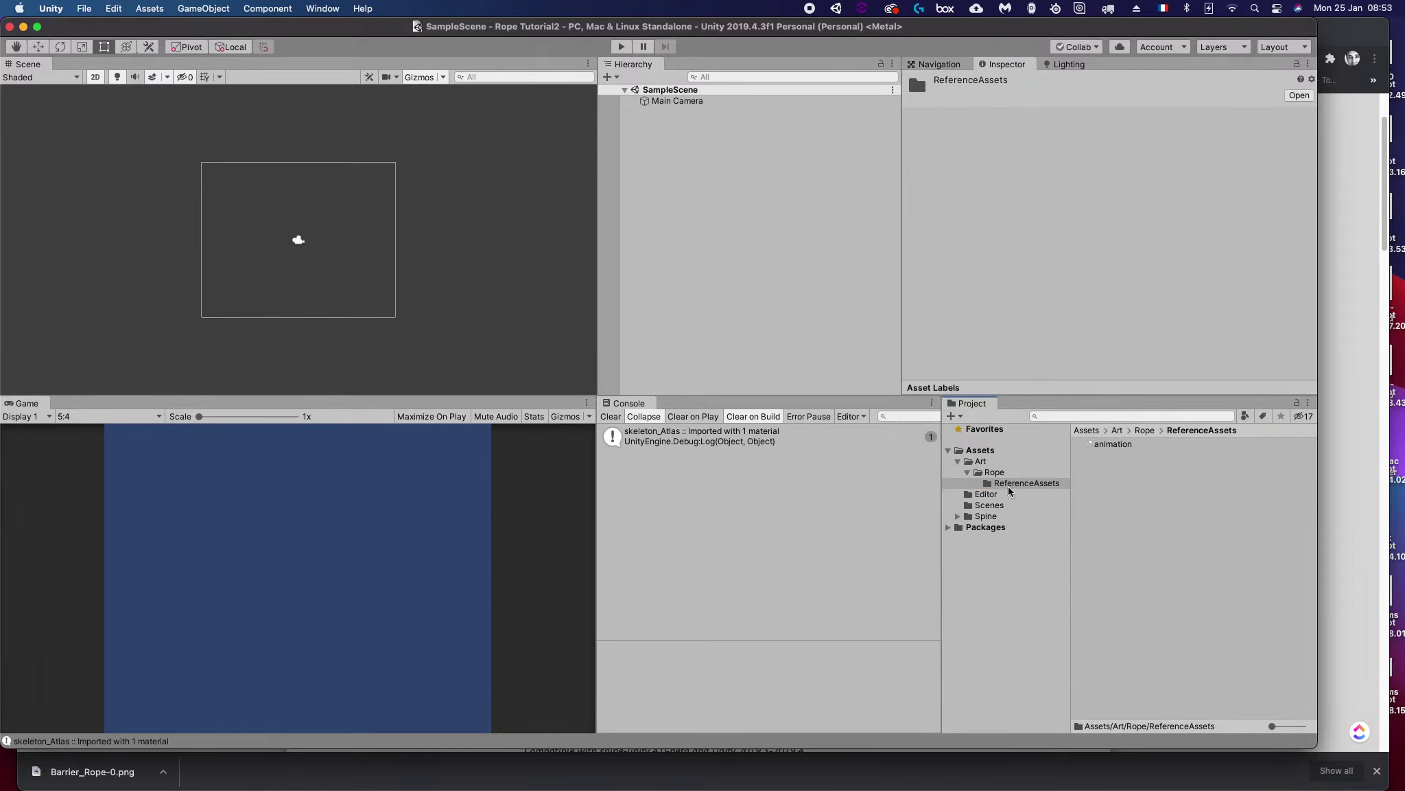
{"action": "left_click", "coordinate": [982, 472]}
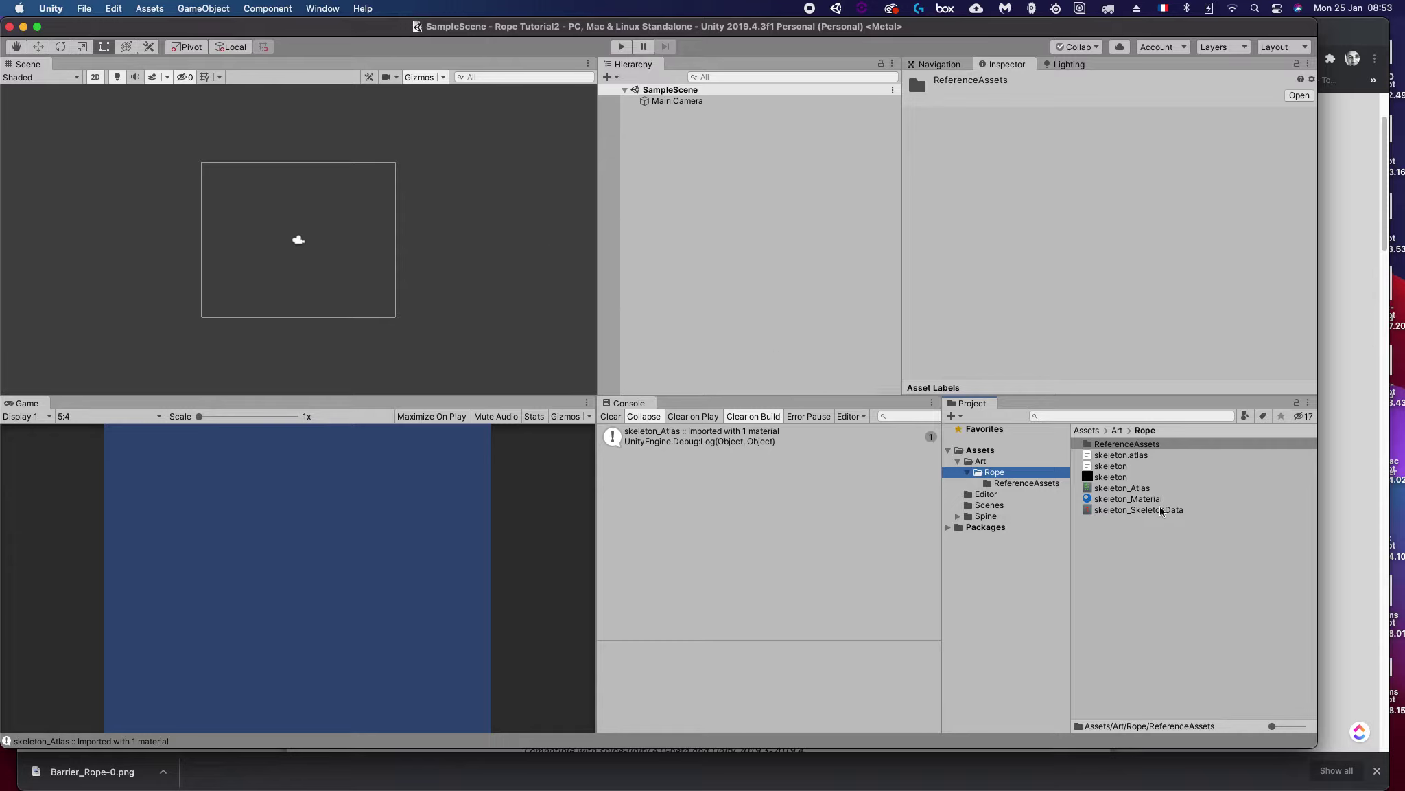
{"action": "left_click", "coordinate": [1099, 512]}
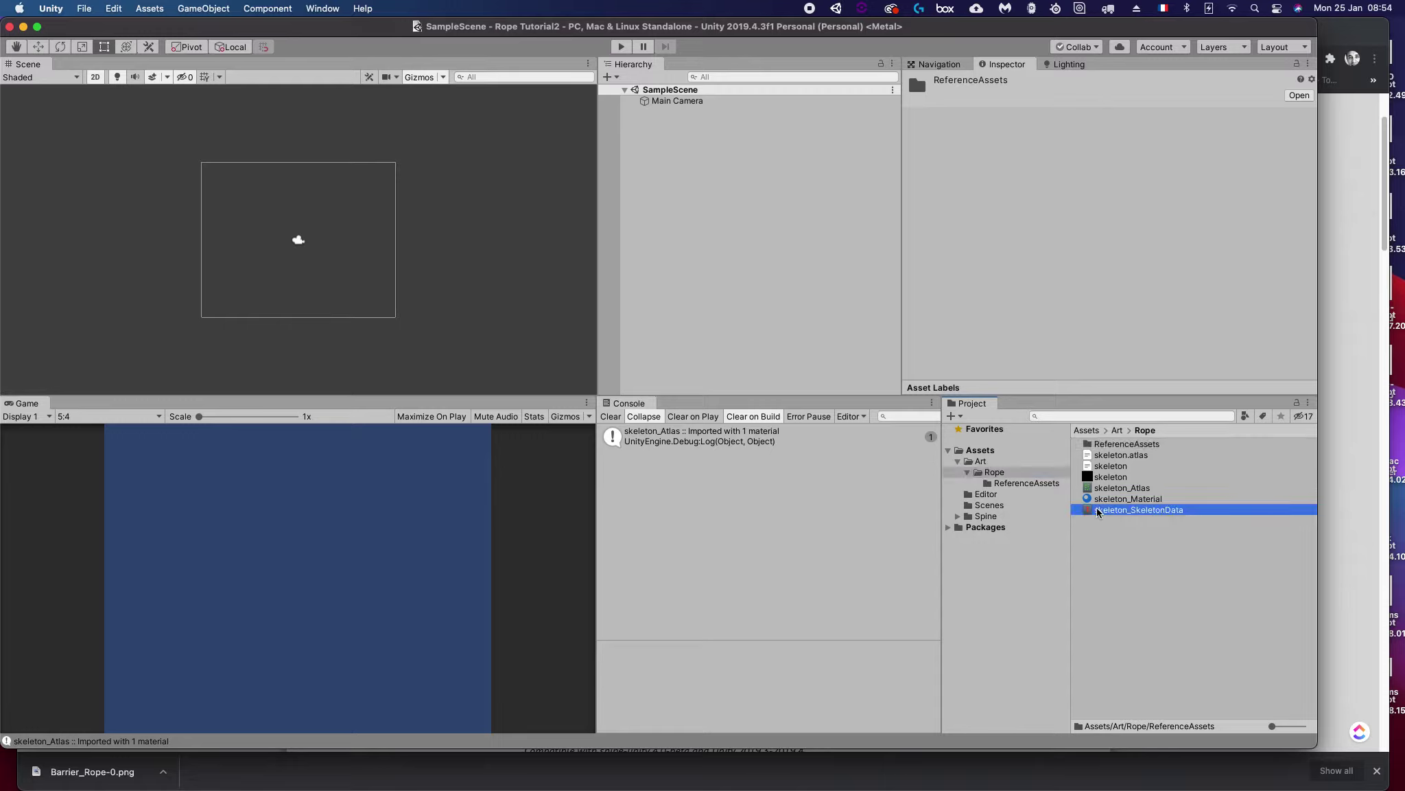
Step: Drop skeleton_SkeletonData into the Scene as a SkeletonAnimation, then select Main Camera with the Move tool
{"action": "left_click_drag", "start_coordinate": [1099, 511], "coordinate": [283, 239]}
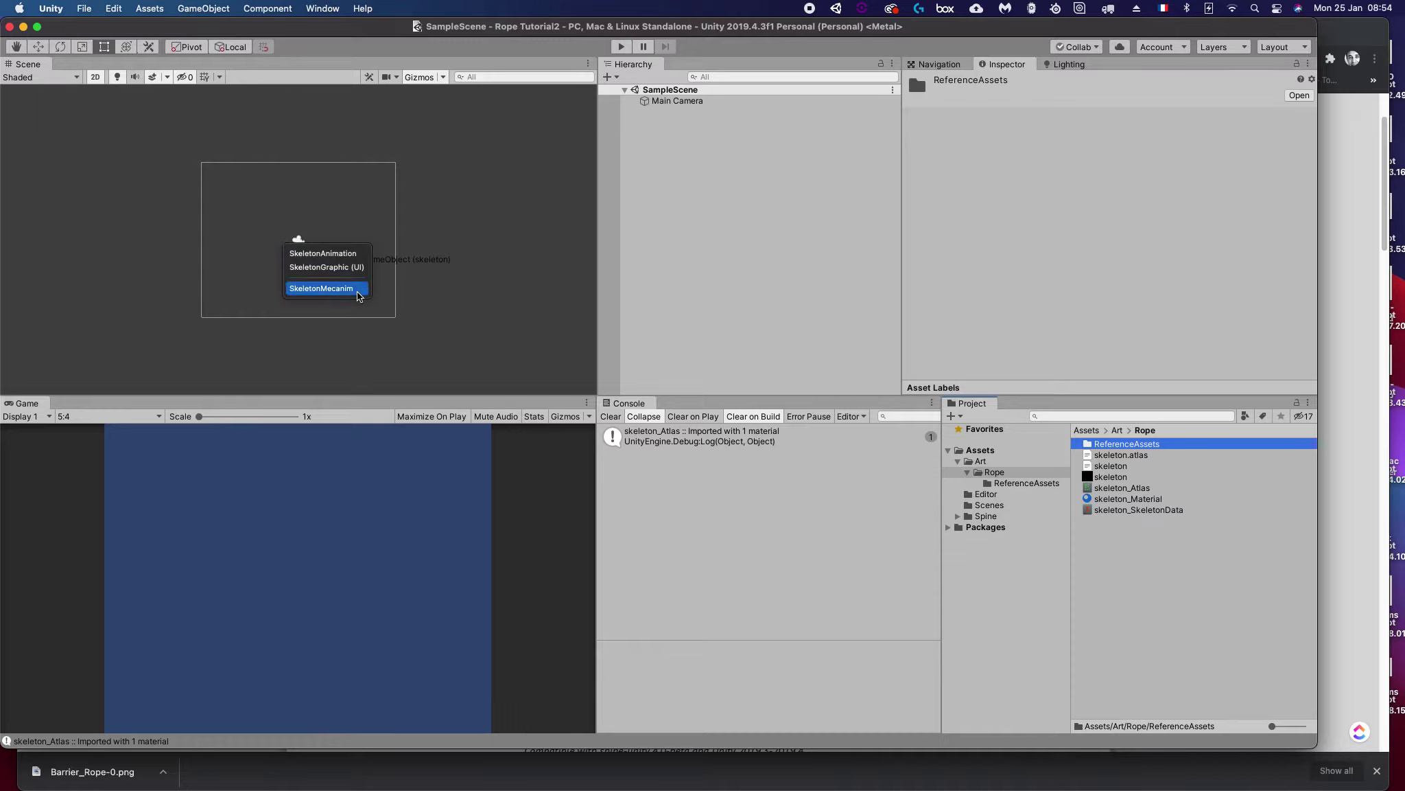
{"action": "left_click", "coordinate": [329, 256]}
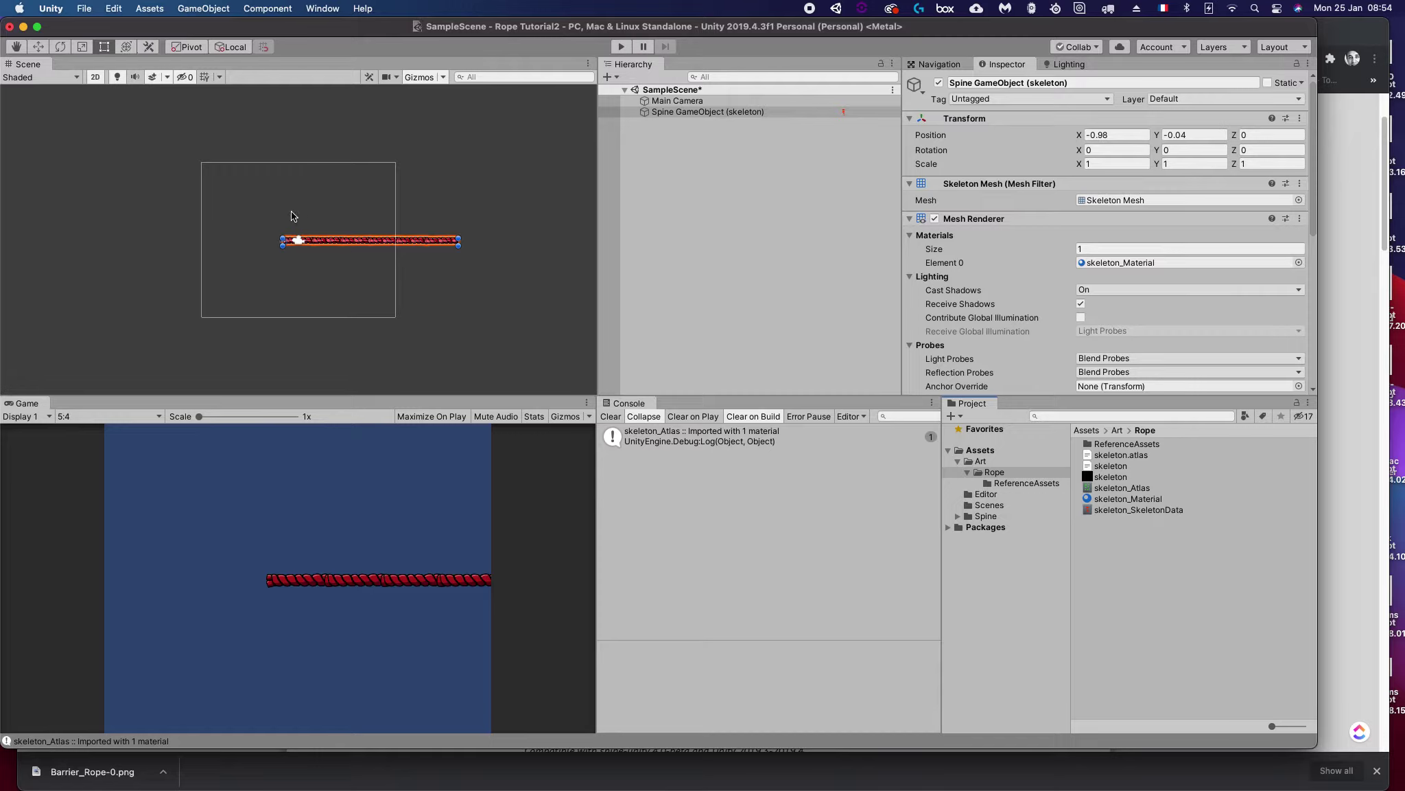
{"action": "left_click", "coordinate": [38, 46]}
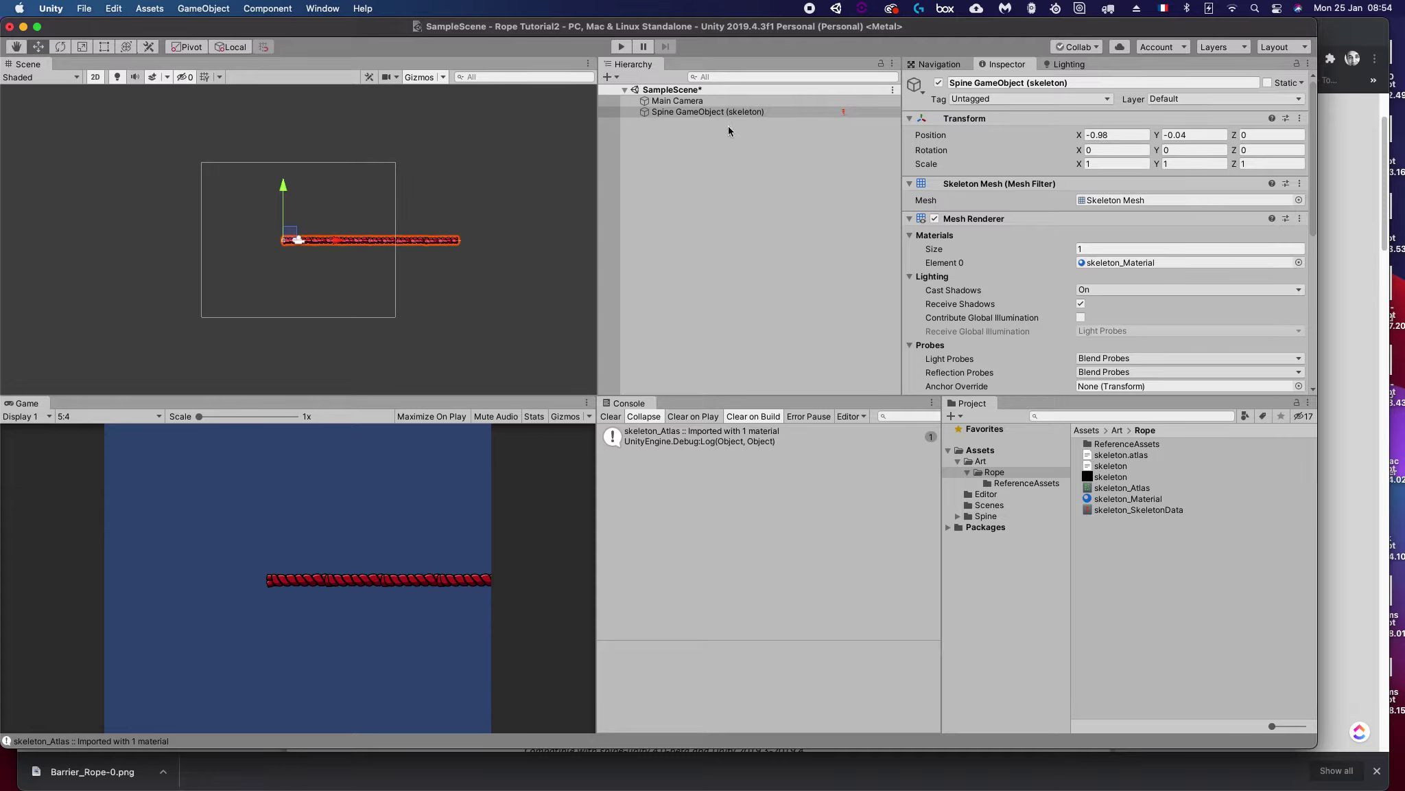
{"action": "left_click", "coordinate": [677, 101]}
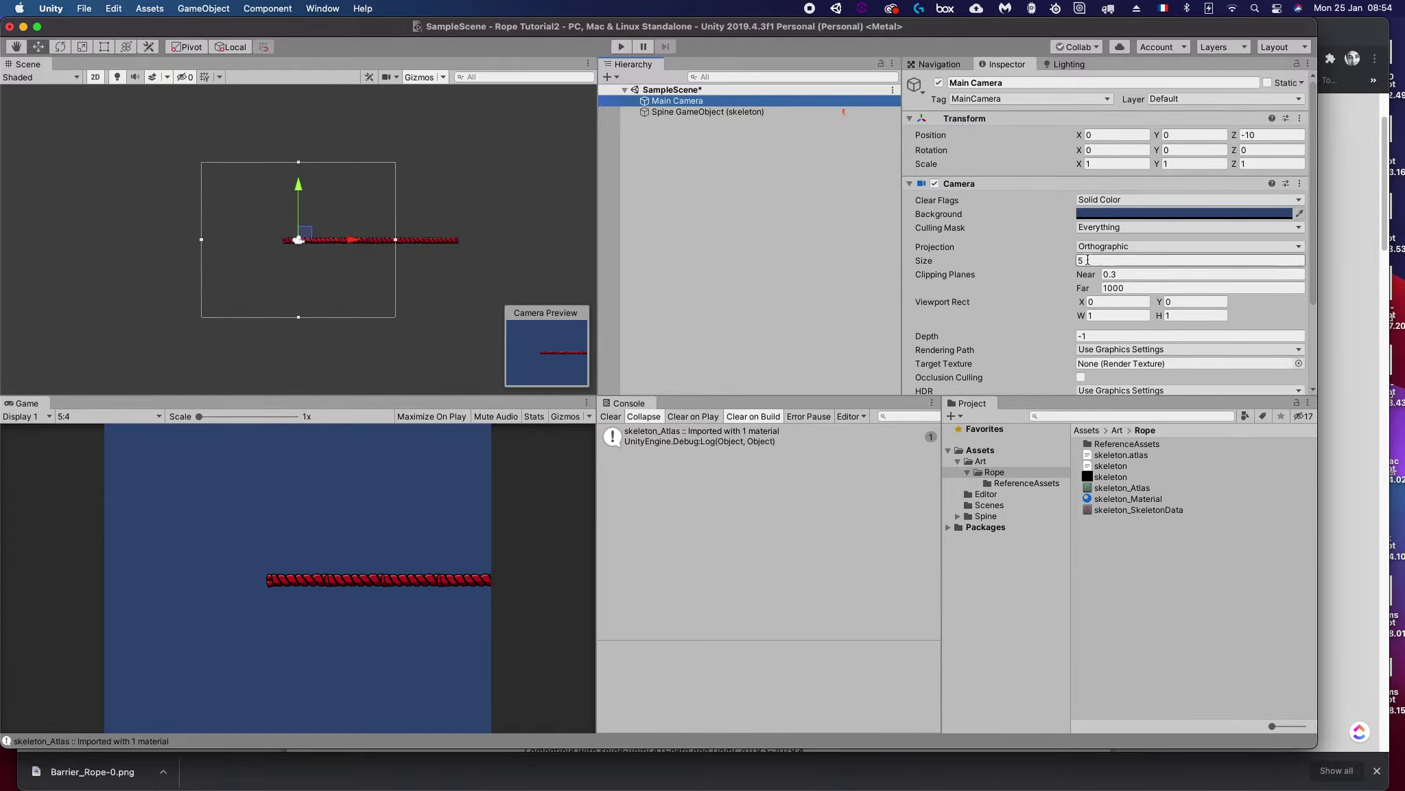
Step: Set the Main Camera size to 10.63 and move it to X 2.84, Y -3.82 to frame the rope
{"action": "mouse_move", "coordinate": [1063, 265]}
{"action": "left_mouse_down"}
{"action": "mouse_move", "coordinate": [1033, 262]}
{"action": "mouse_move", "coordinate": [1214, 272]}
{"action": "mouse_move", "coordinate": [1196, 272]}
{"action": "left_mouse_up"}
{"action": "mouse_move", "coordinate": [310, 237]}
{"action": "left_mouse_down"}
{"action": "mouse_move", "coordinate": [313, 199]}
{"action": "mouse_move", "coordinate": [351, 293]}
{"action": "left_mouse_up"}
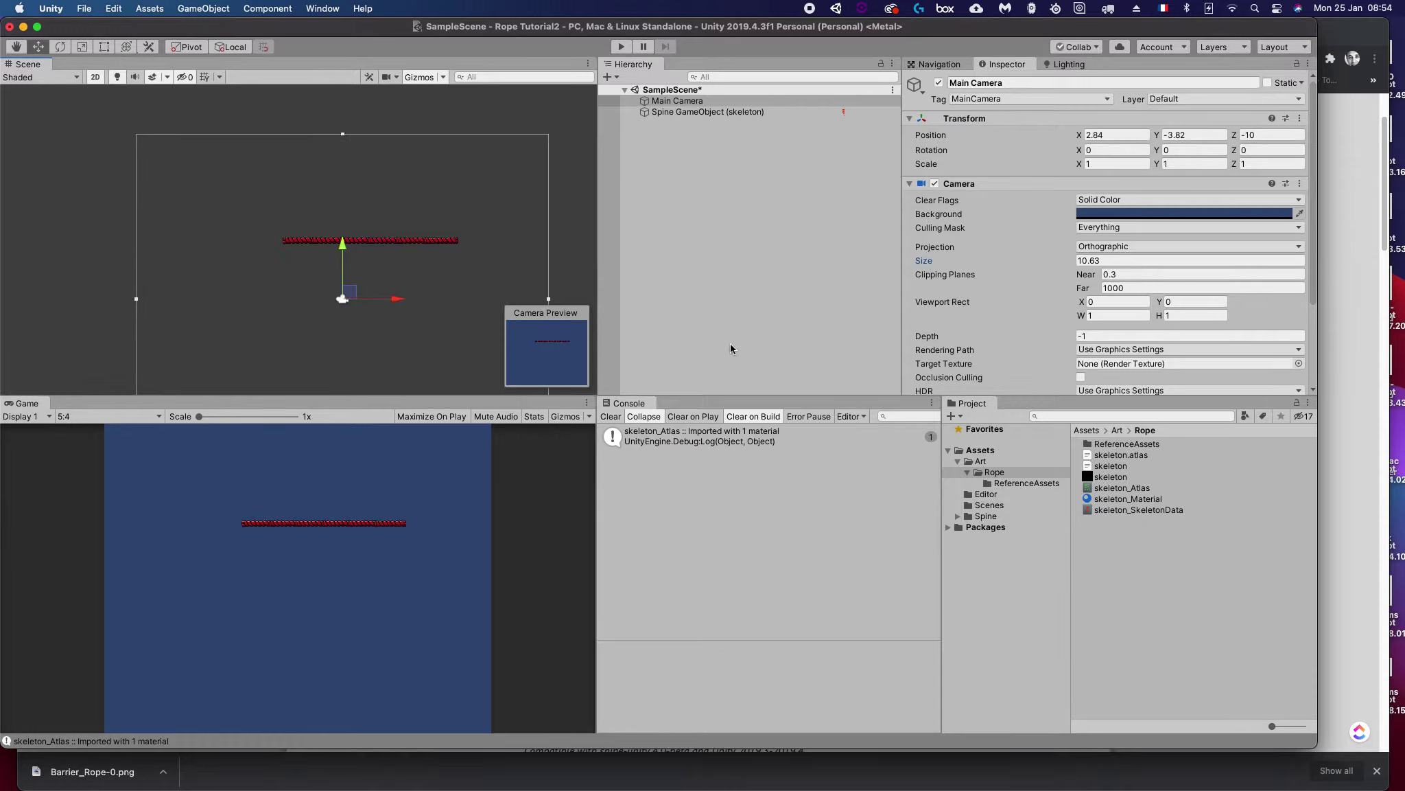
{"action": "left_click", "coordinate": [731, 208]}
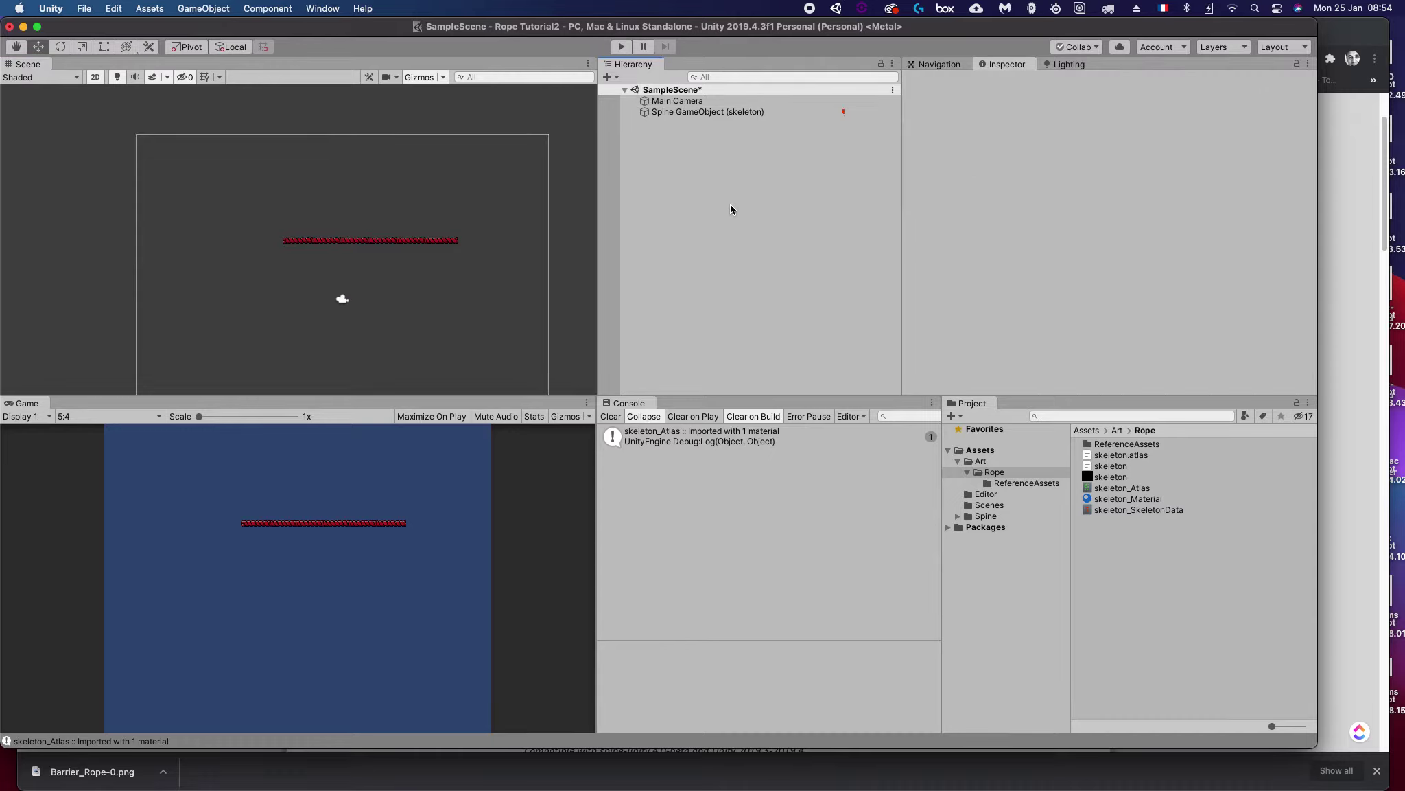
Step: Rename the Spine skeleton GameObject in the Hierarchy to 'Rope'
{"action": "left_click", "coordinate": [683, 113]}
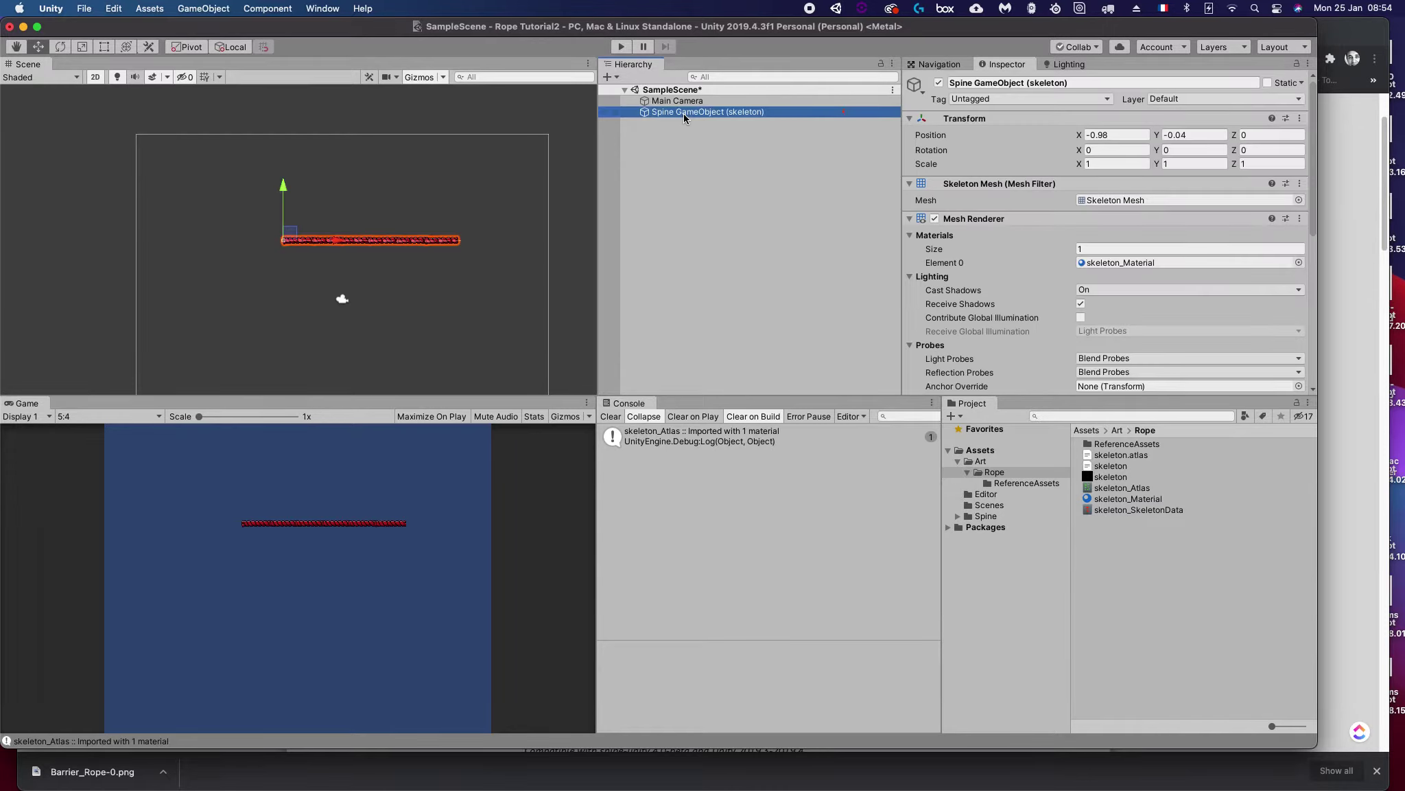
{"action": "key", "text": "Return"}
{"action": "type", "text": "Rope"}
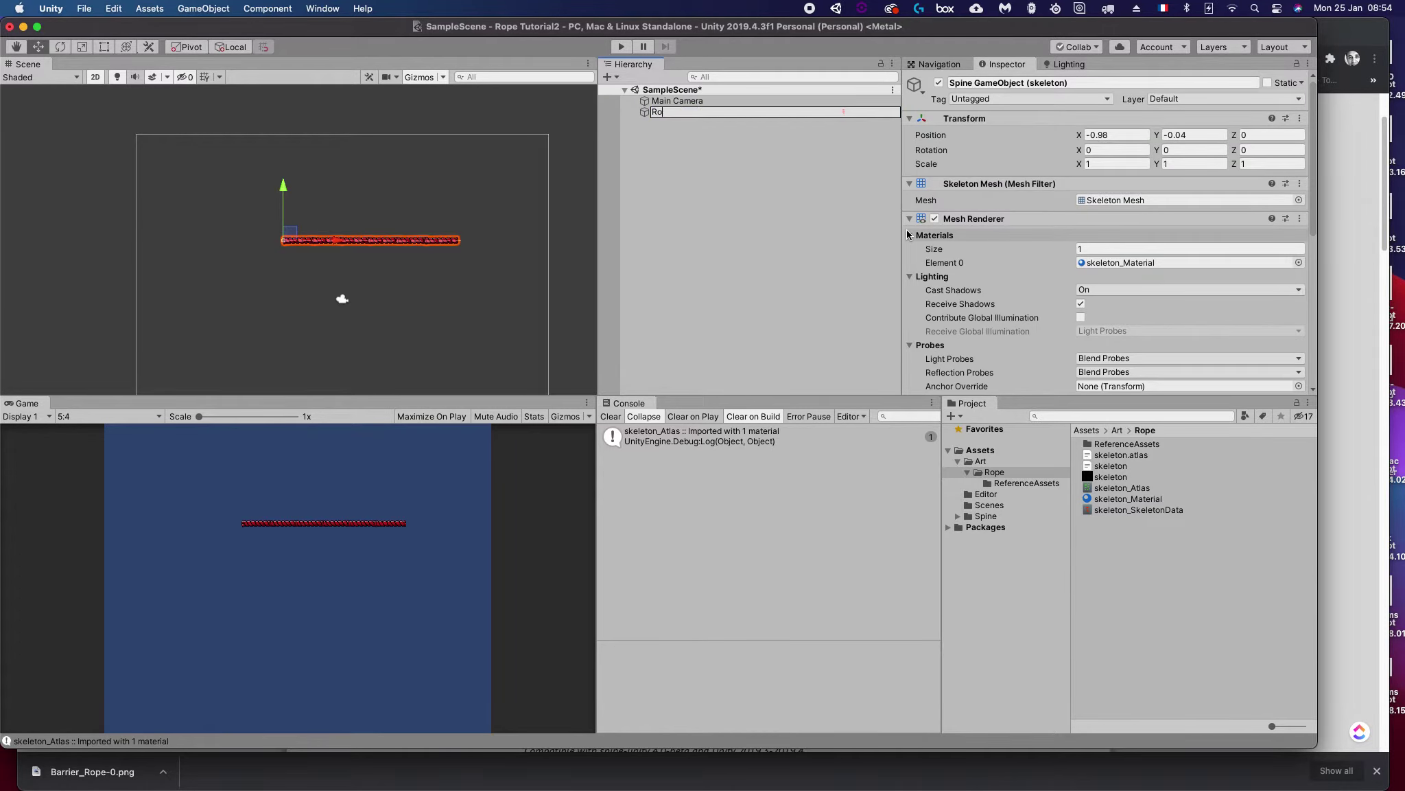
{"action": "key", "text": "Return"}
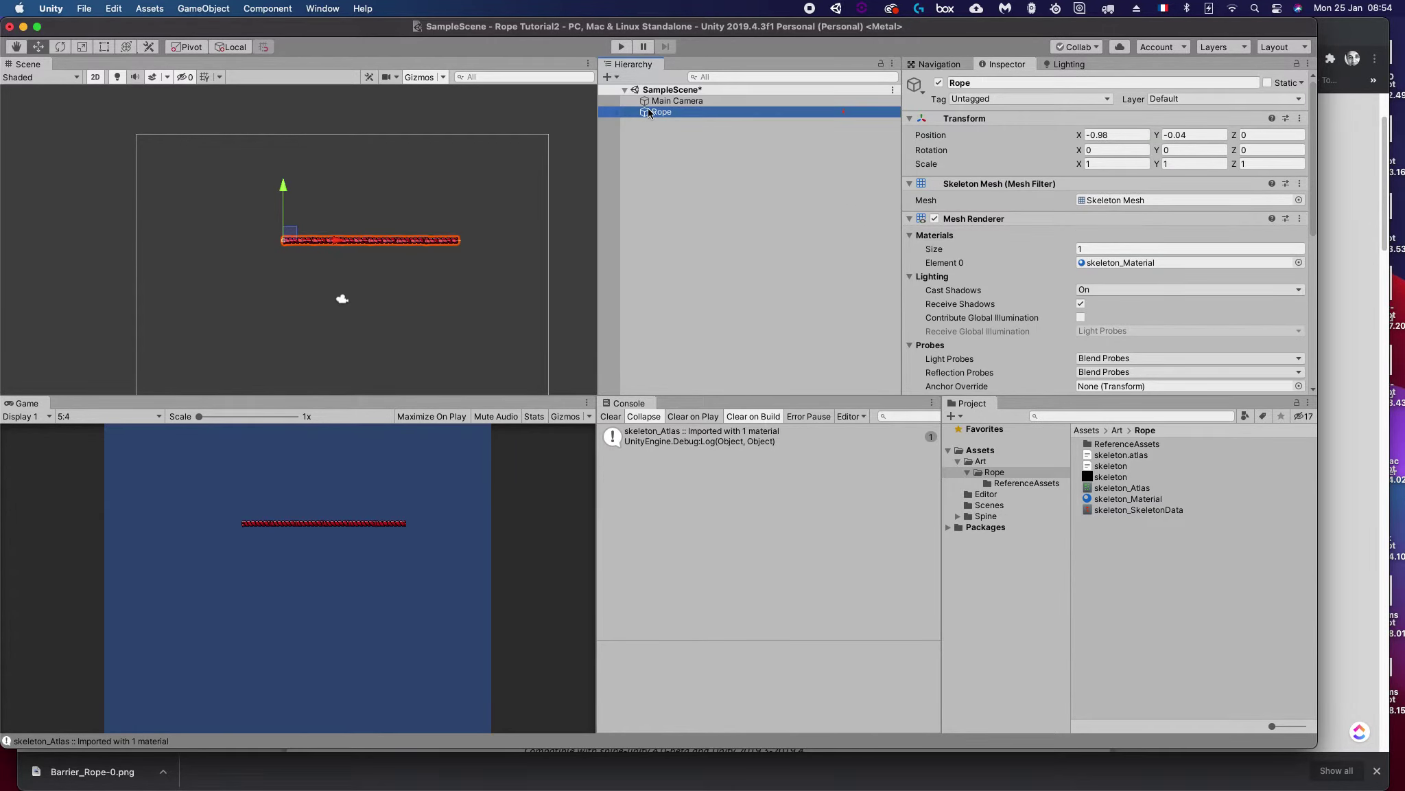
{"action": "scroll", "coordinate": [374, 238], "scroll_direction": "up", "scroll_amount": 2}
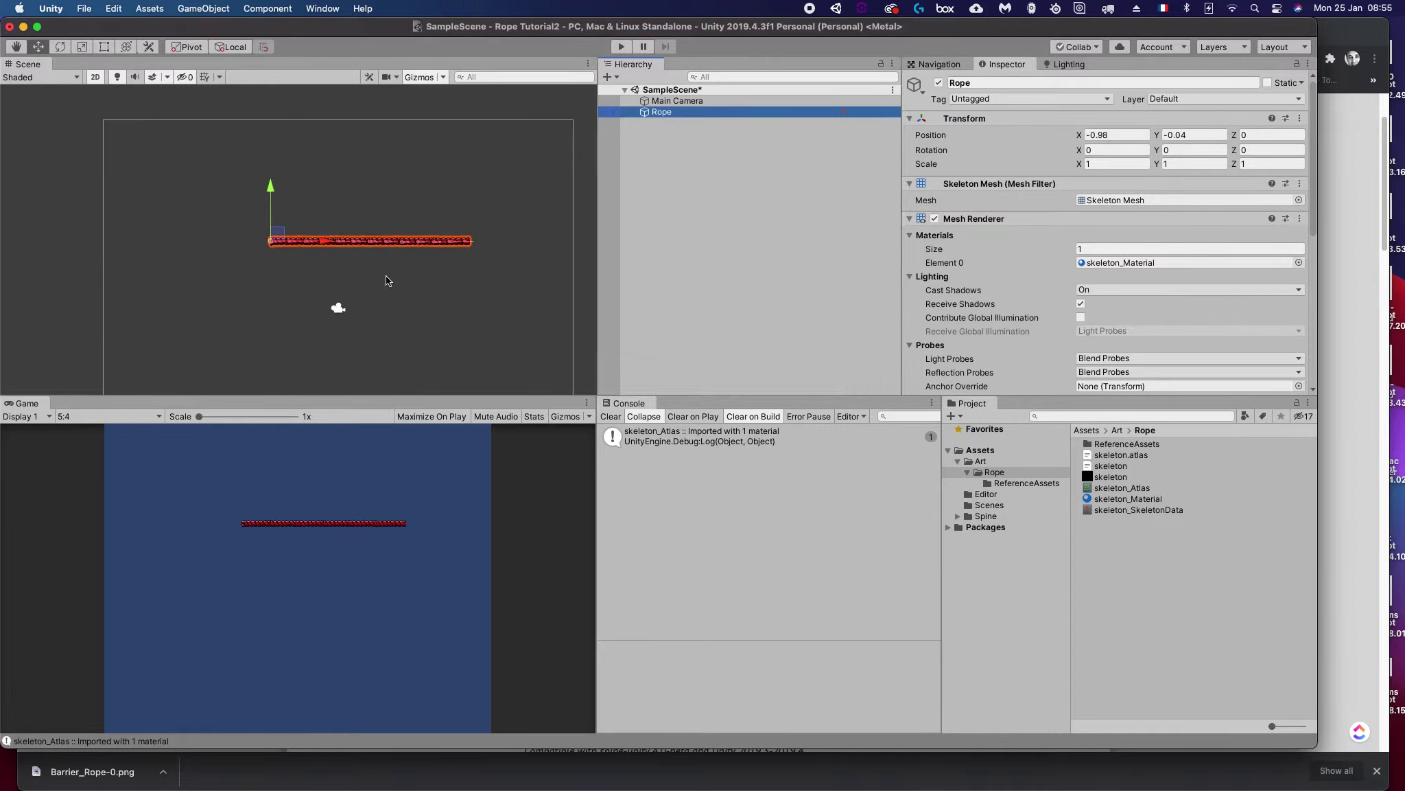
{"action": "scroll", "coordinate": [379, 287], "scroll_direction": "up", "scroll_amount": 1}
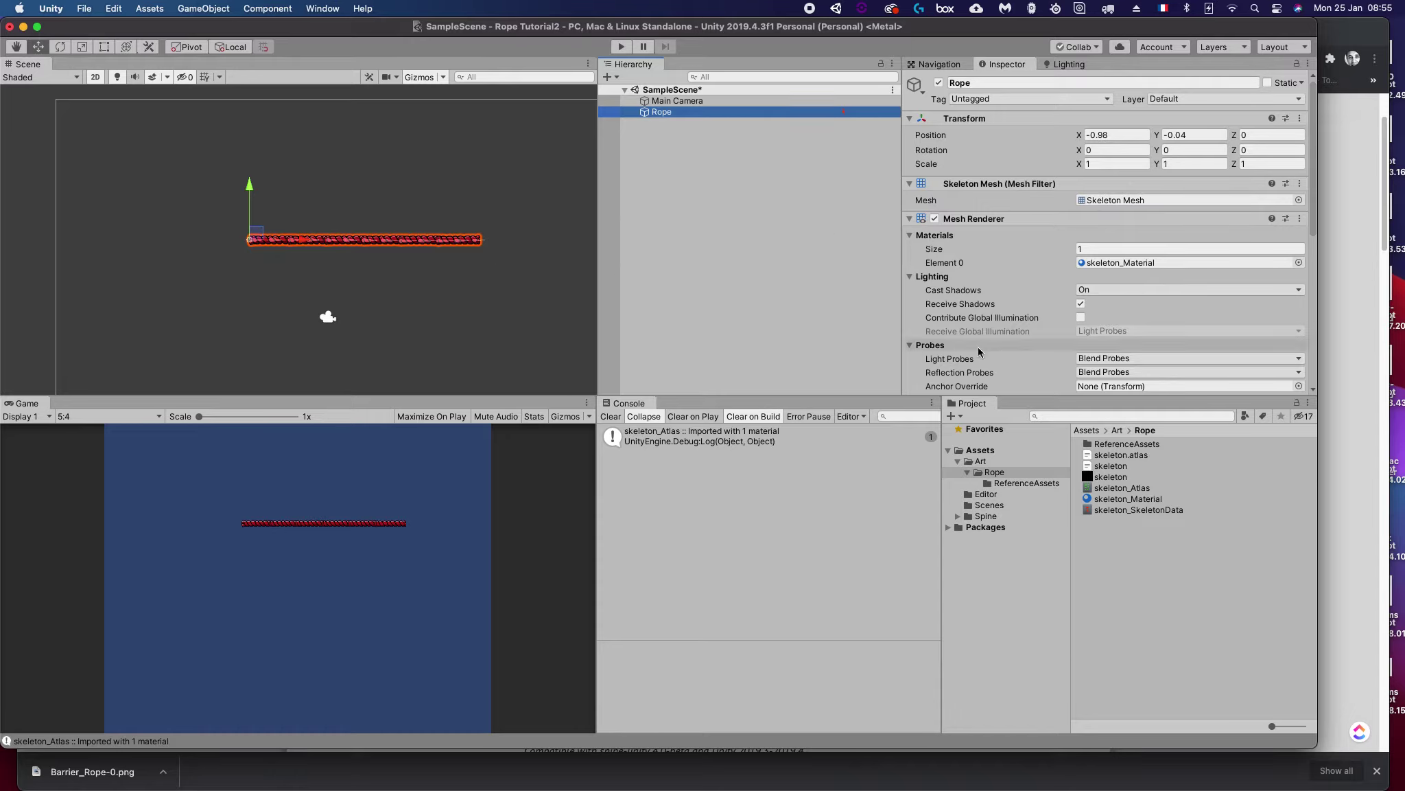
{"action": "scroll", "coordinate": [1016, 225], "scroll_direction": "down", "scroll_amount": 5}
{"action": "scroll", "coordinate": [1012, 225], "scroll_direction": "down", "scroll_amount": 1}
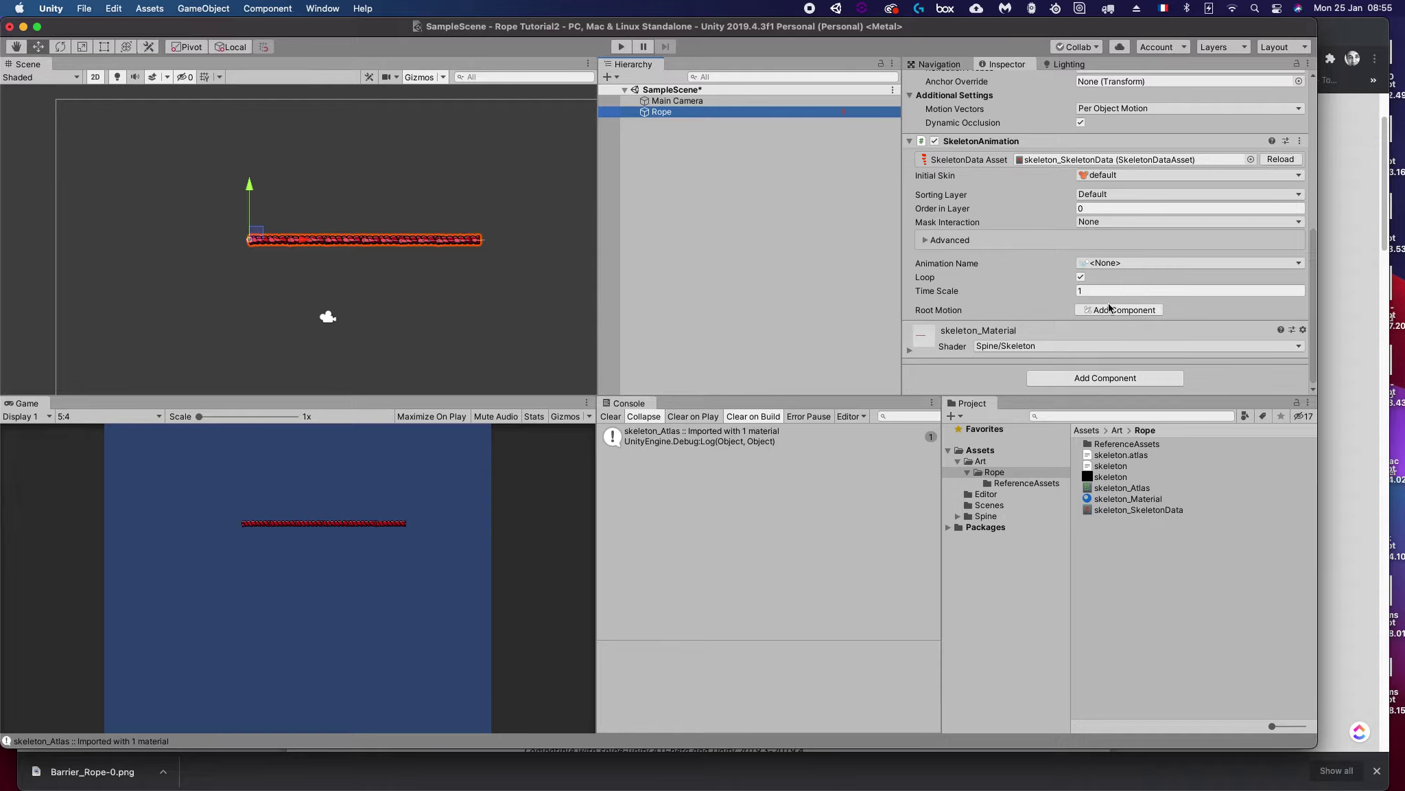
Step: Add the Skeleton Utility component to Rope via a 'util' search and view its Spawn Hierarchy options
{"action": "left_click", "coordinate": [1082, 383]}
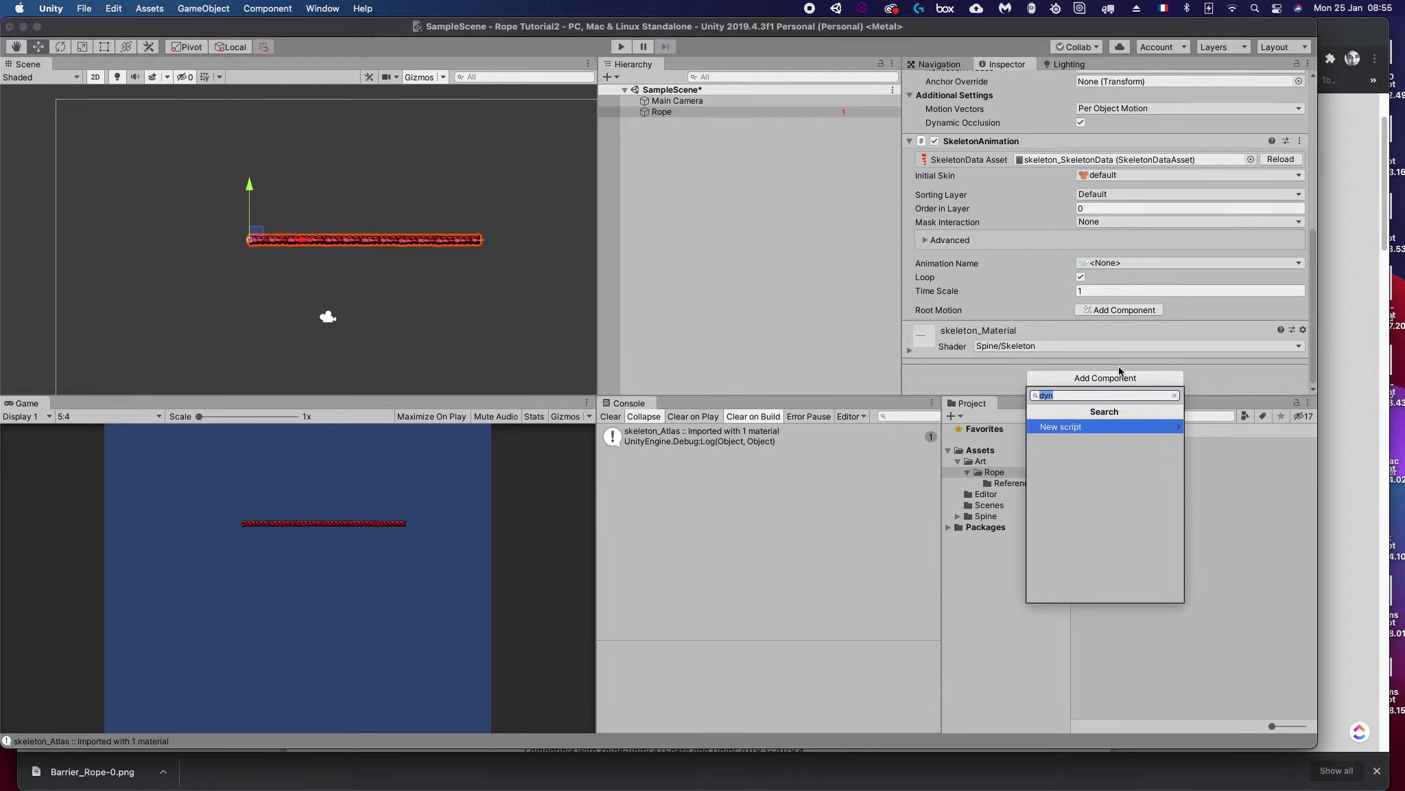
{"action": "type", "text": "util"}
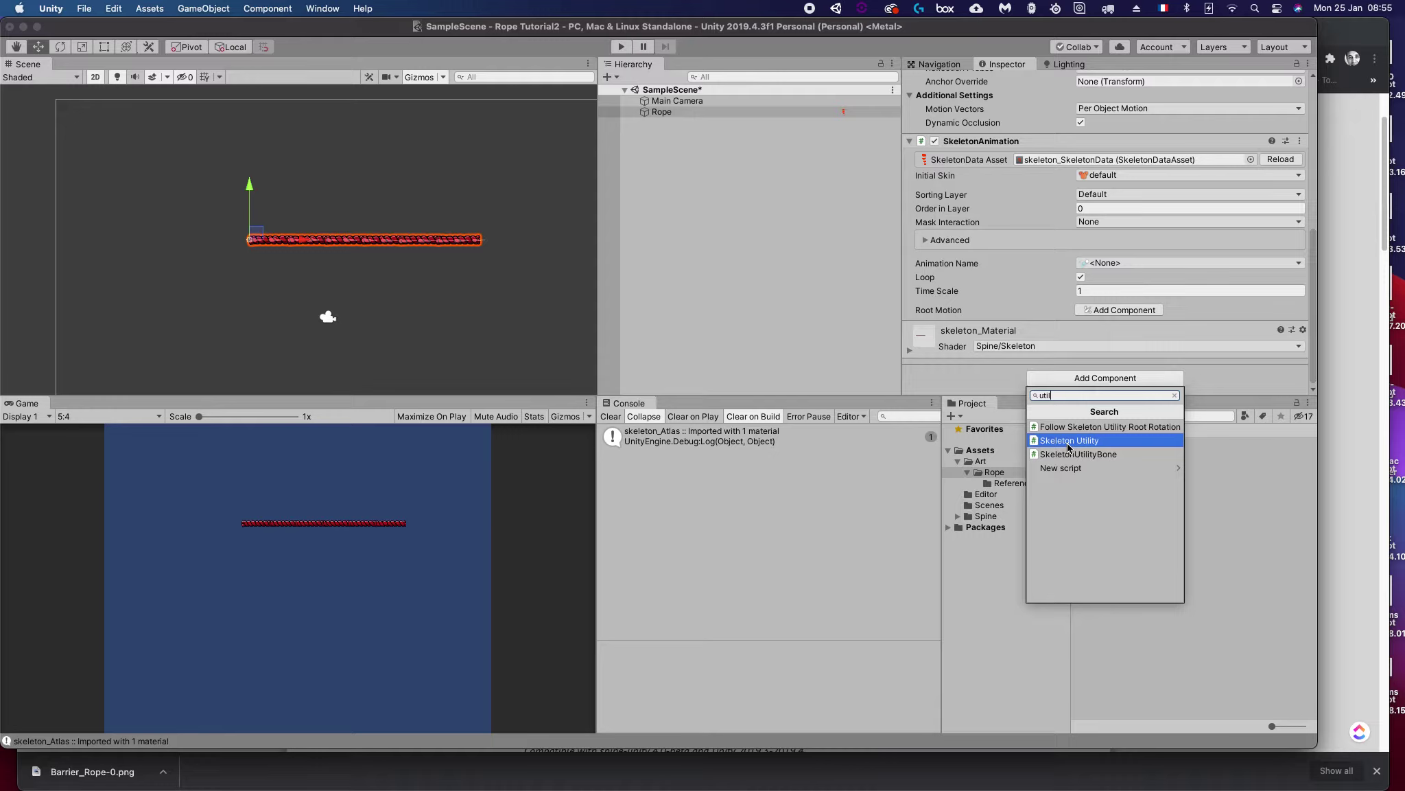
{"action": "left_click", "coordinate": [1067, 443]}
{"action": "scroll", "coordinate": [1149, 295], "scroll_direction": "down", "scroll_amount": 3}
{"action": "scroll", "coordinate": [1149, 295], "scroll_direction": "down", "scroll_amount": 2}
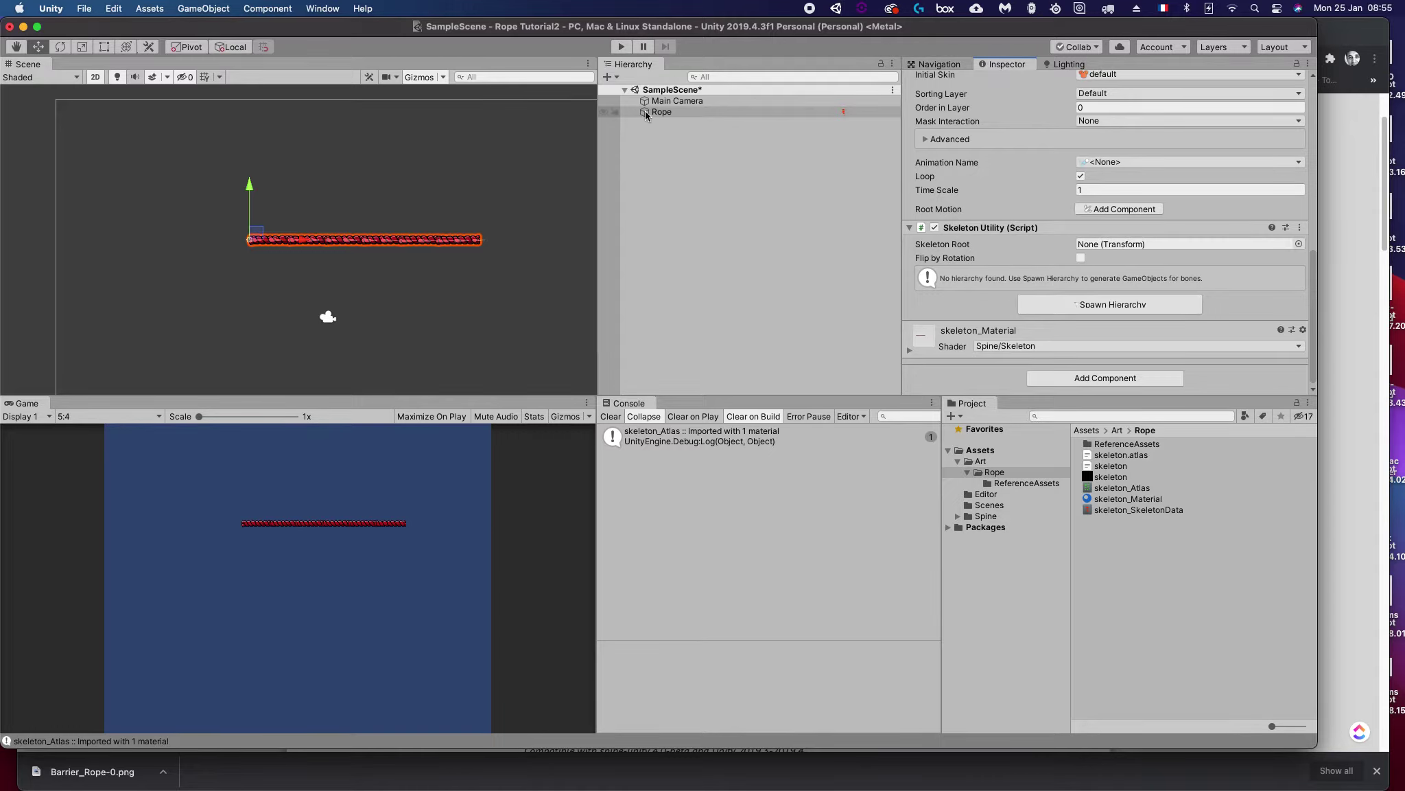
{"action": "left_click", "coordinate": [1071, 310]}
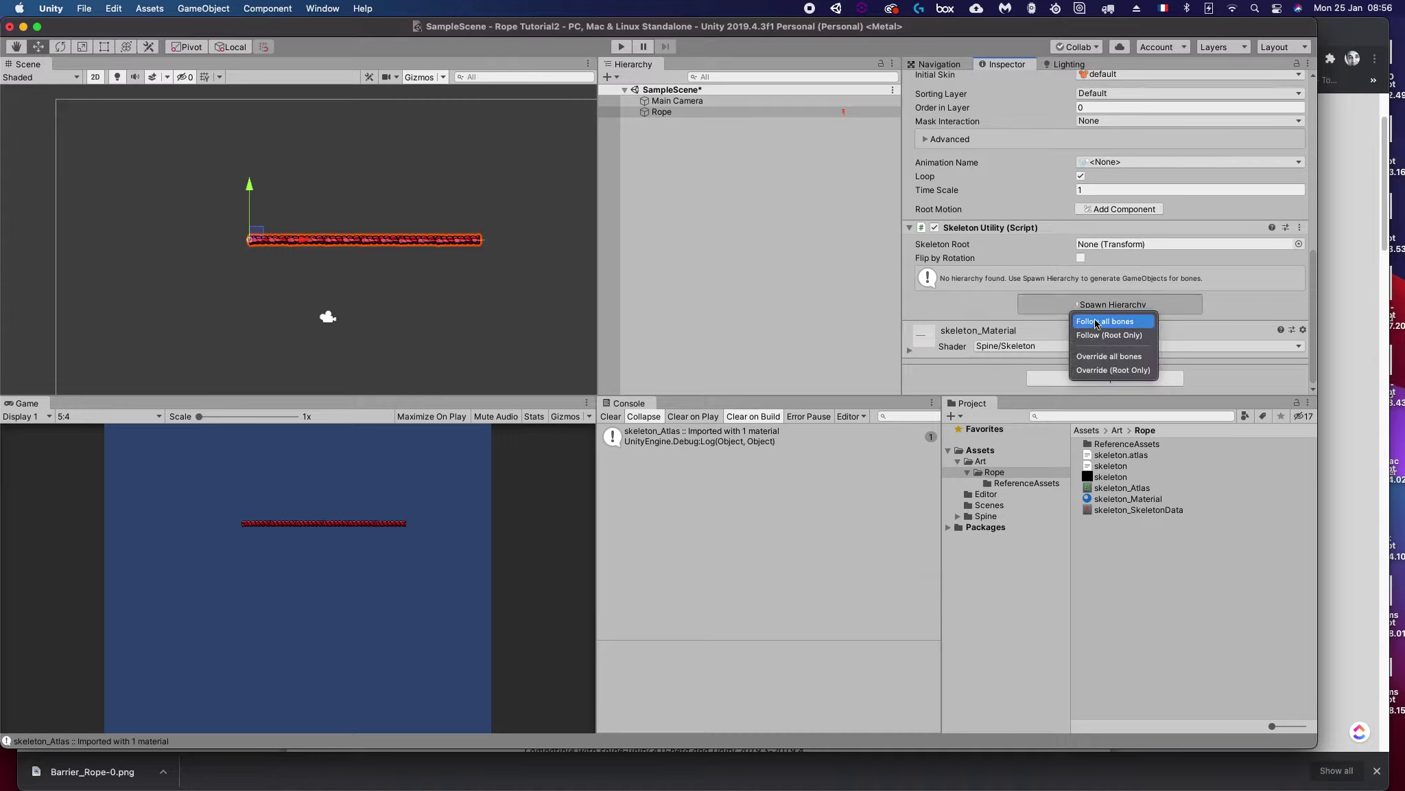
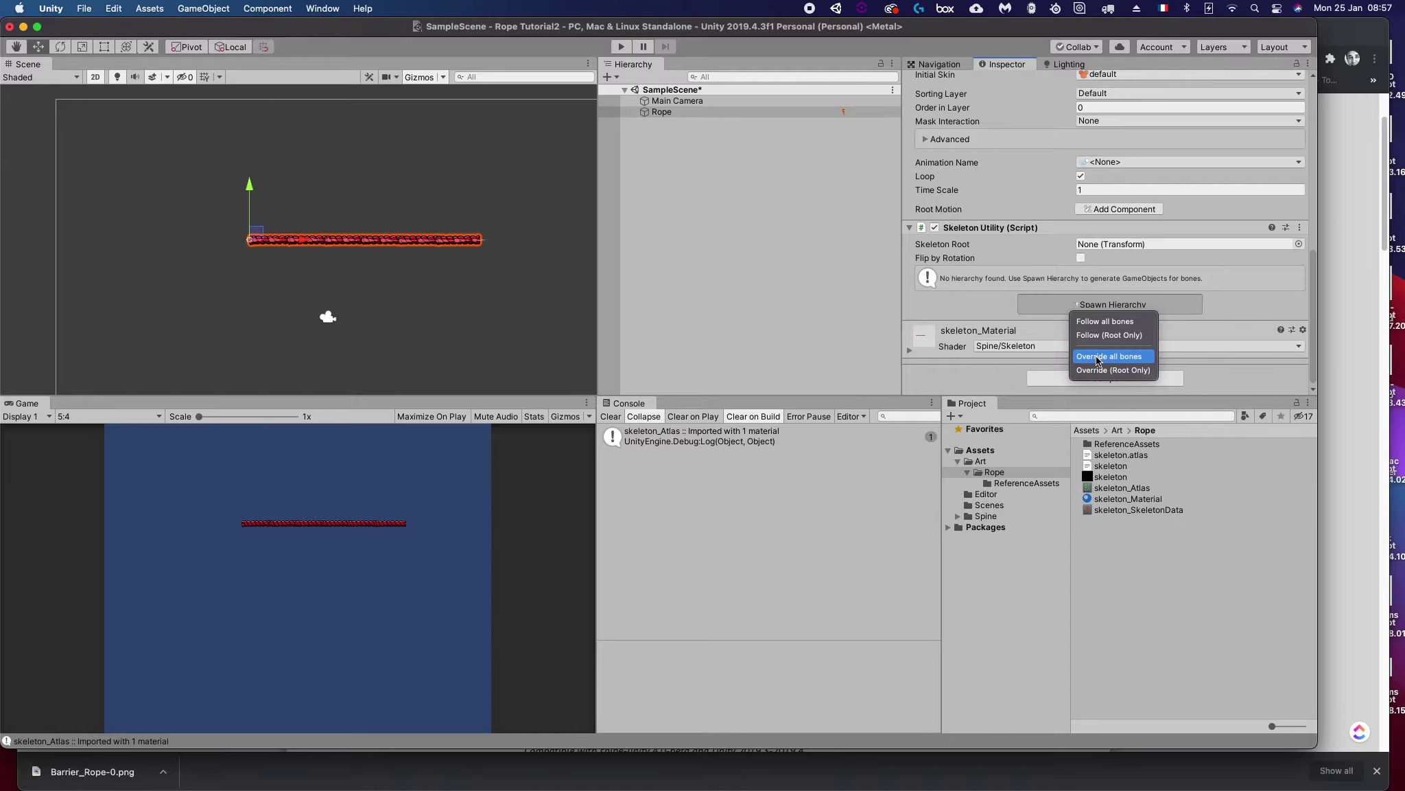
Step: Spawn an Override-all-bones hierarchy and expand the chain from root down to bone5
{"action": "left_click", "coordinate": [1096, 357]}
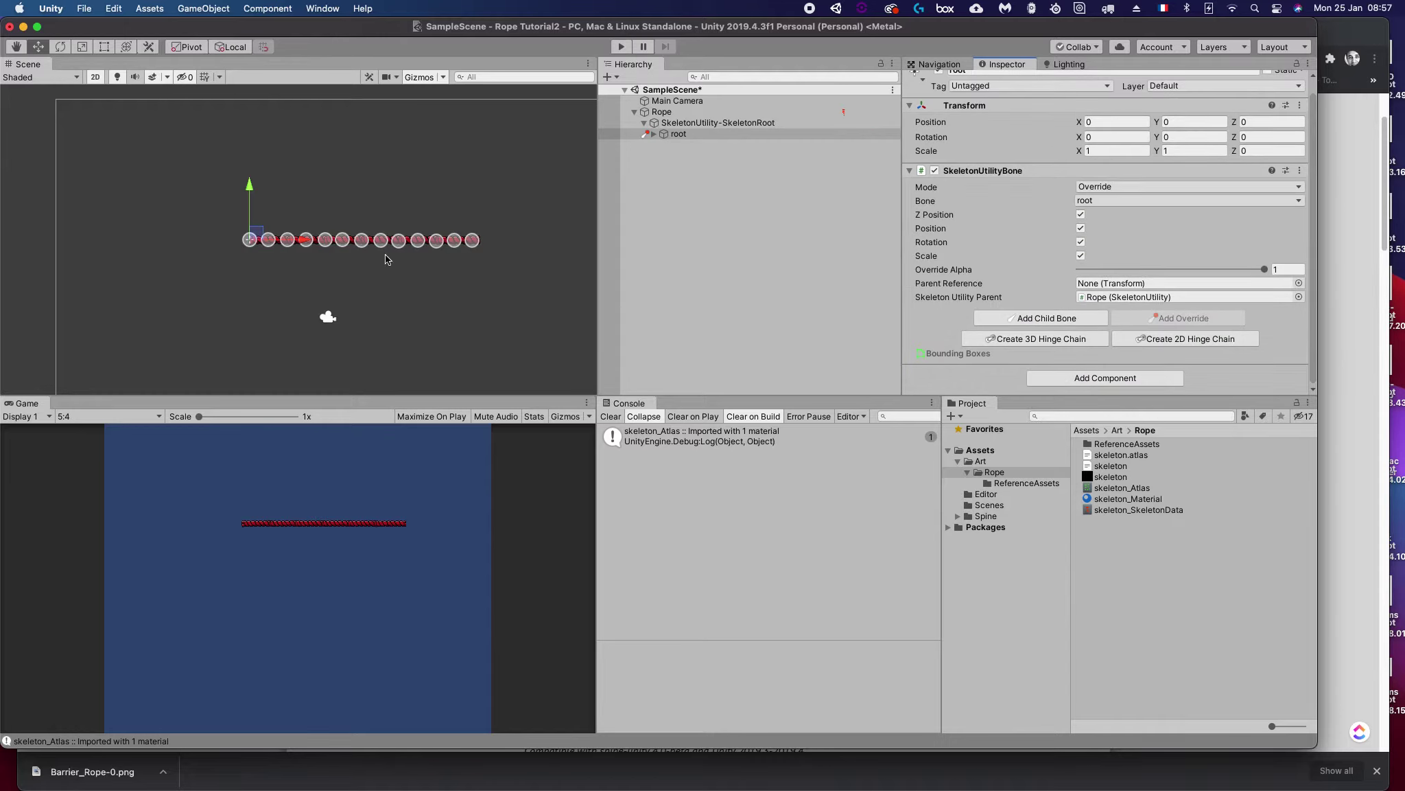
{"action": "left_click", "coordinate": [652, 133]}
{"action": "left_click", "coordinate": [664, 145]}
{"action": "left_click", "coordinate": [674, 157]}
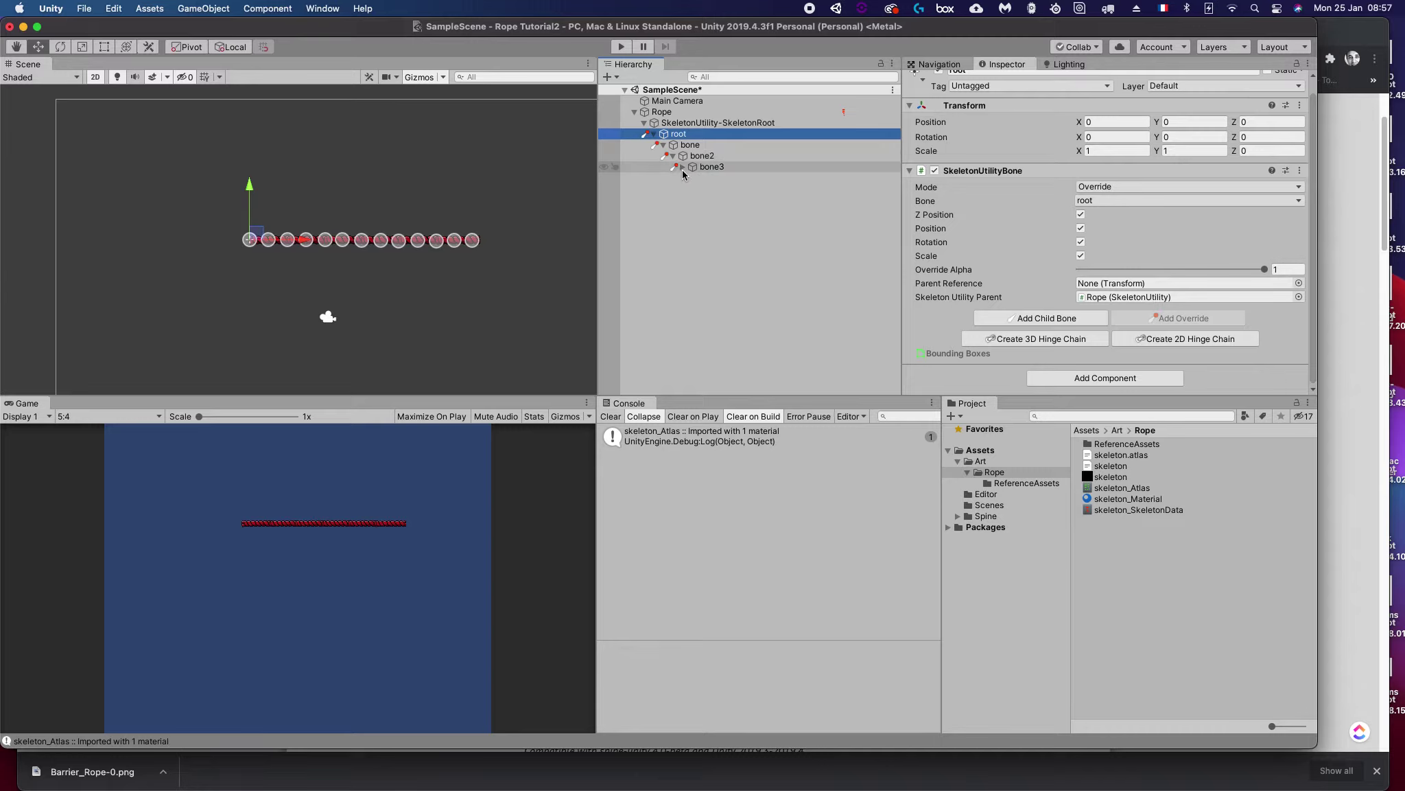
{"action": "left_click", "coordinate": [683, 167]}
{"action": "left_click", "coordinate": [692, 178]}
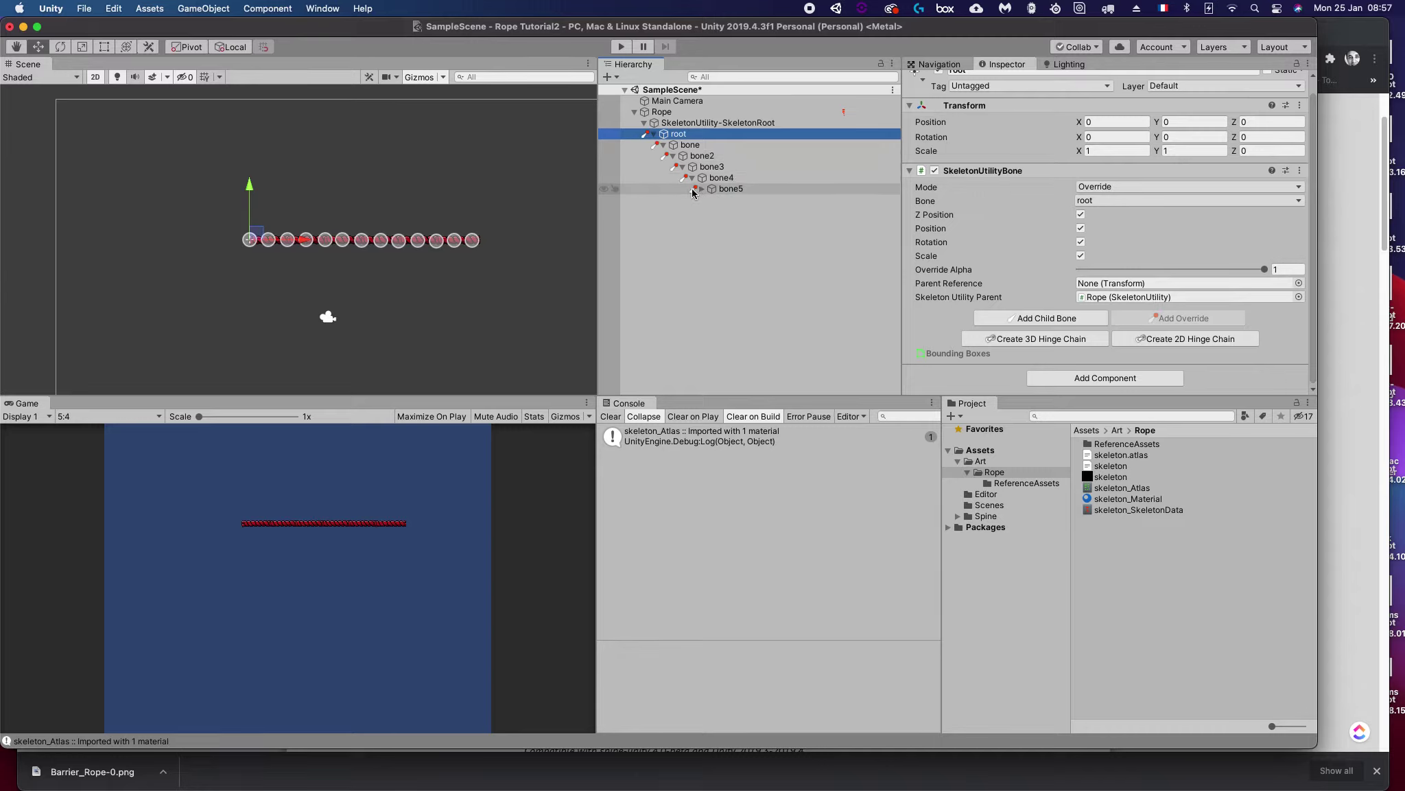
{"action": "left_click", "coordinate": [701, 189]}
Step: Expand bone6 through bone12 to reveal bone13, then select bone13
{"action": "left_click", "coordinate": [711, 199]}
{"action": "left_click", "coordinate": [714, 211]}
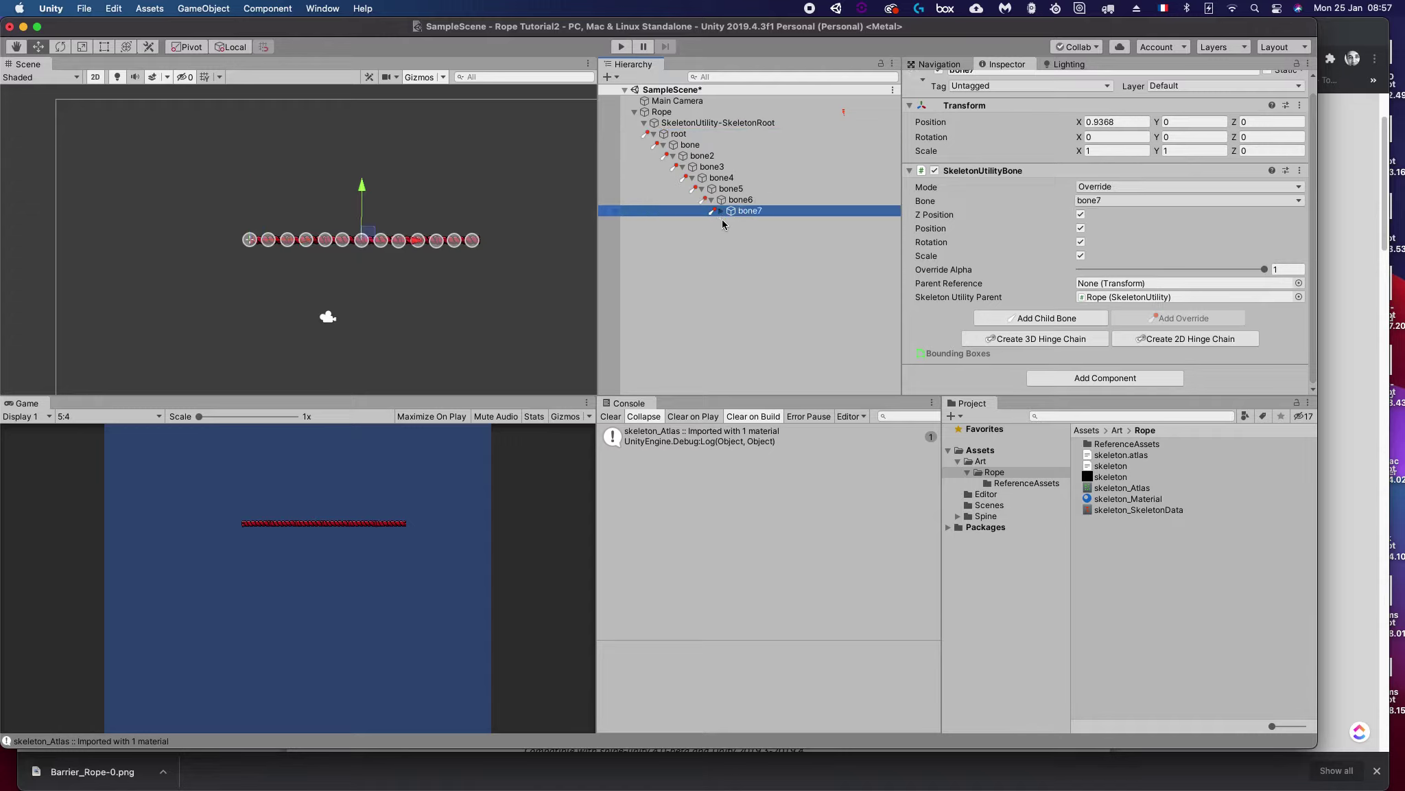
{"action": "left_click", "coordinate": [720, 211]}
{"action": "left_click", "coordinate": [730, 222]}
{"action": "left_click", "coordinate": [740, 233]}
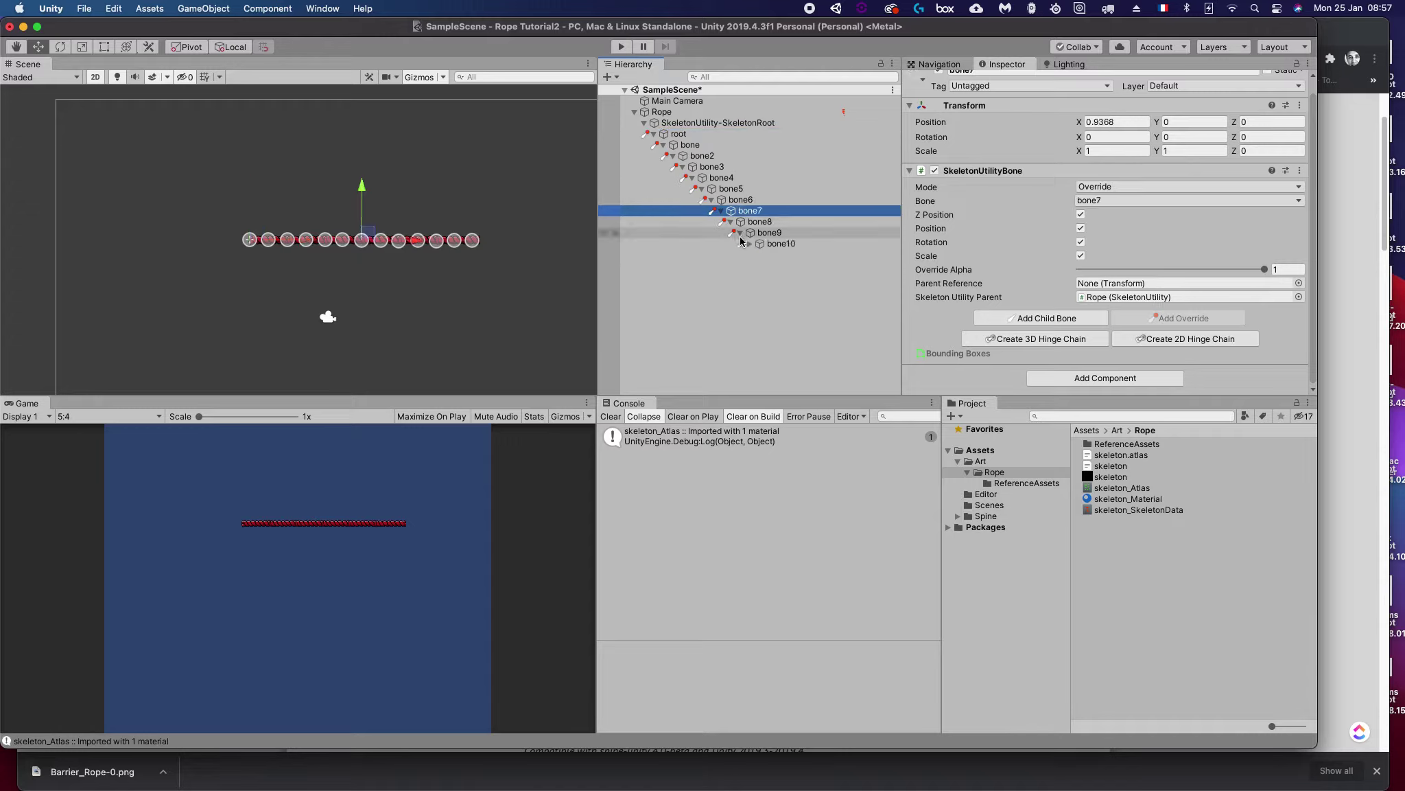
{"action": "left_click", "coordinate": [749, 243]}
{"action": "left_click", "coordinate": [759, 255]}
{"action": "left_click", "coordinate": [768, 267]}
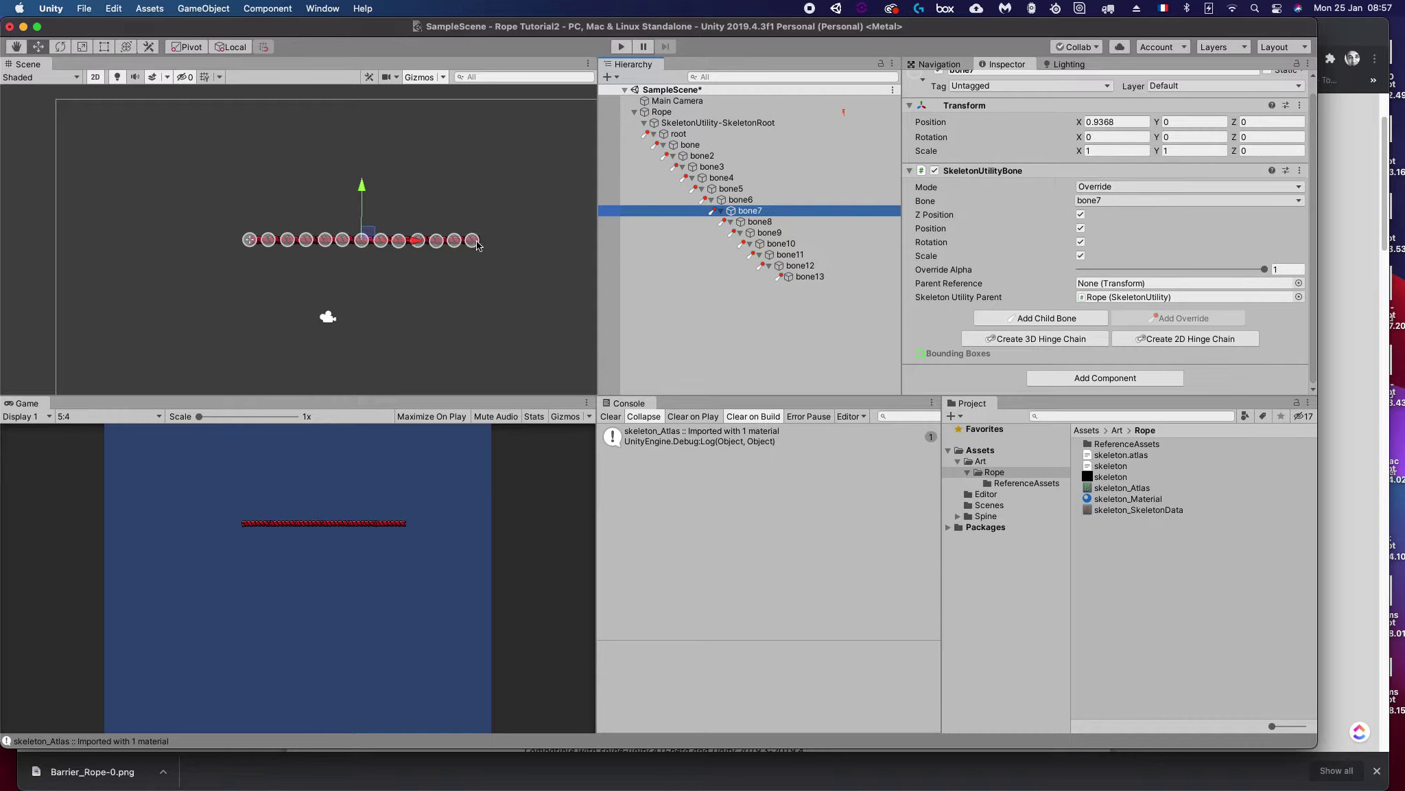
{"action": "left_click", "coordinate": [809, 277]}
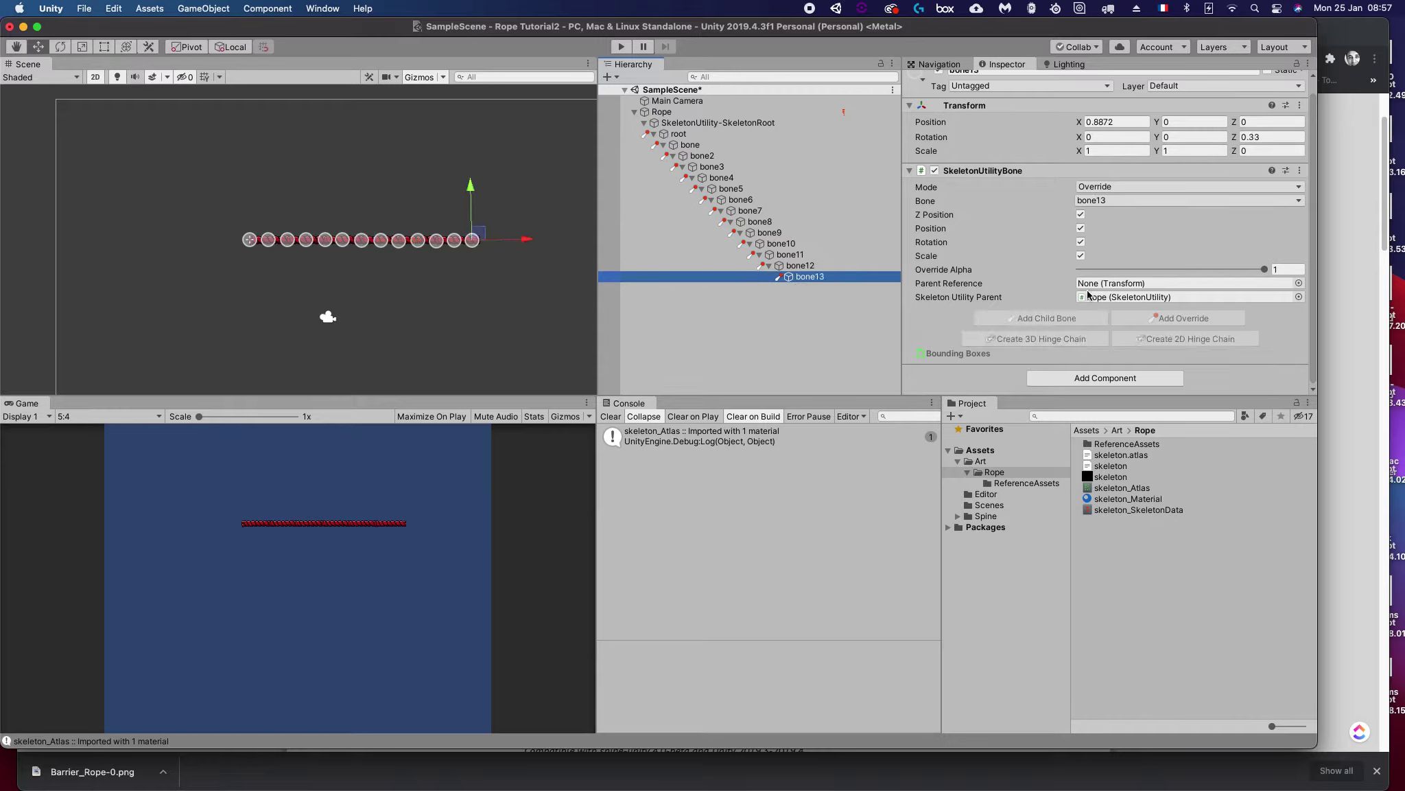
Step: Set Mode to Override on all fourteen bones, root through bone13, then deselect
{"action": "left_click", "coordinate": [1123, 186]}
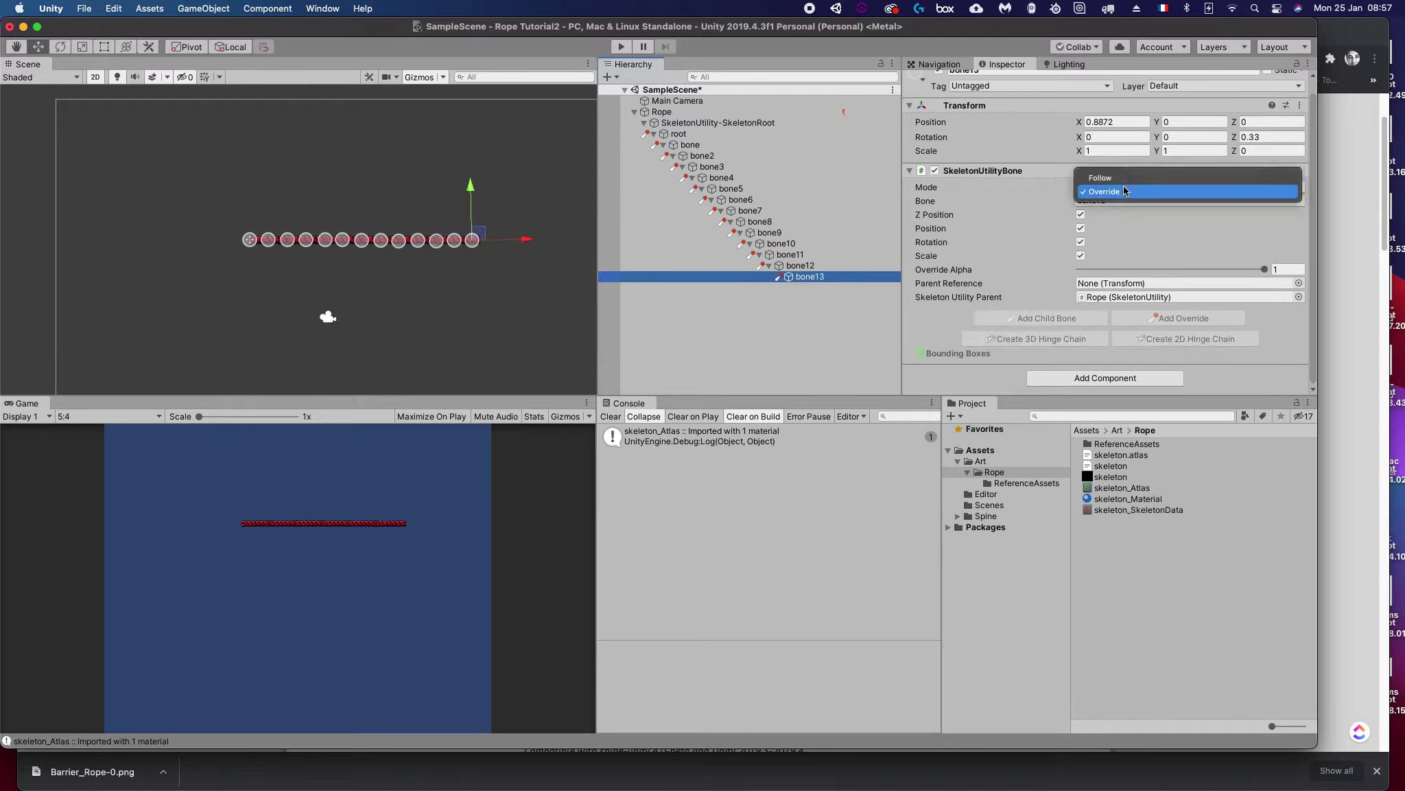
{"action": "left_click", "coordinate": [1006, 204]}
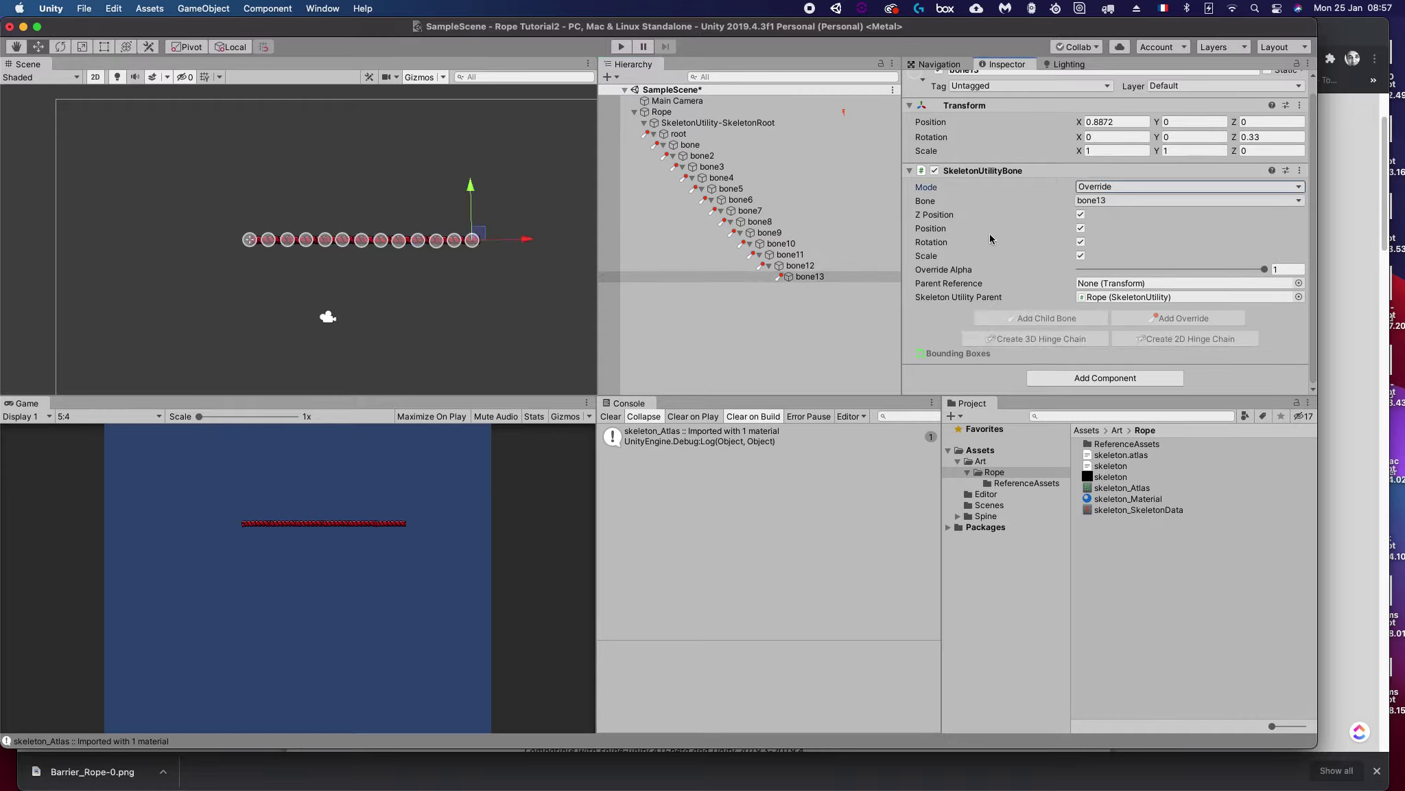
{"action": "left_click", "coordinate": [677, 136], "text": "shift"}
{"action": "left_click", "coordinate": [1151, 186]}
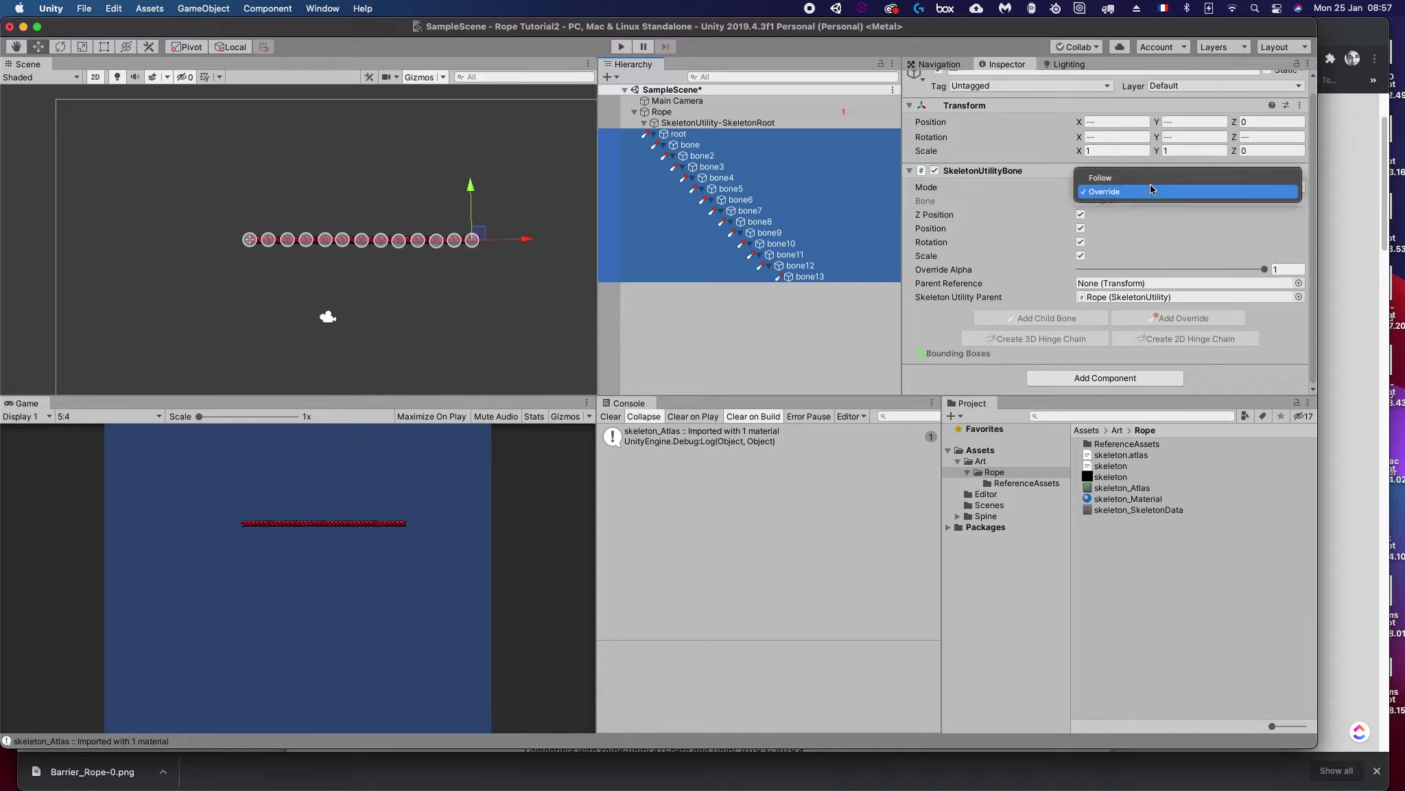
{"action": "left_click", "coordinate": [1151, 186]}
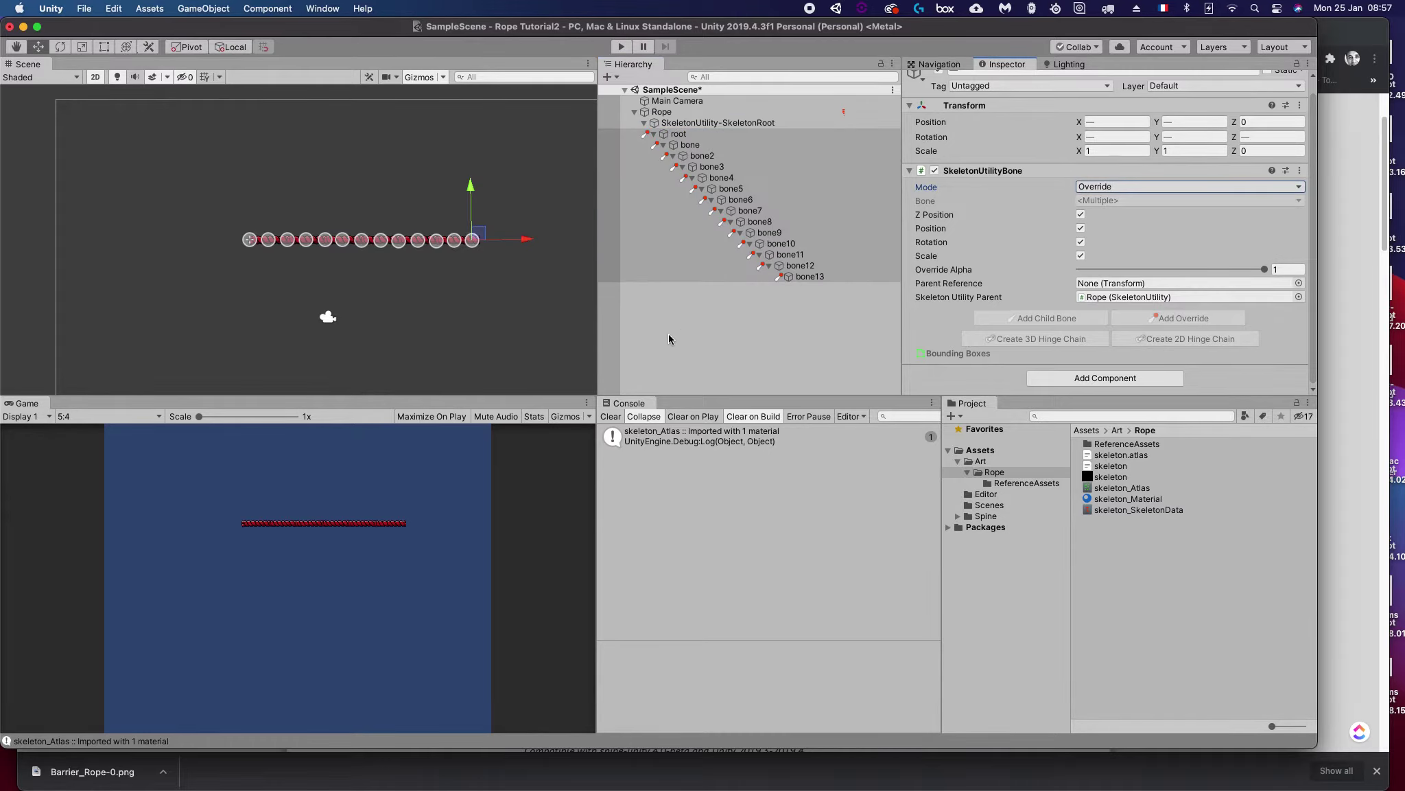
{"action": "left_click", "coordinate": [508, 328]}
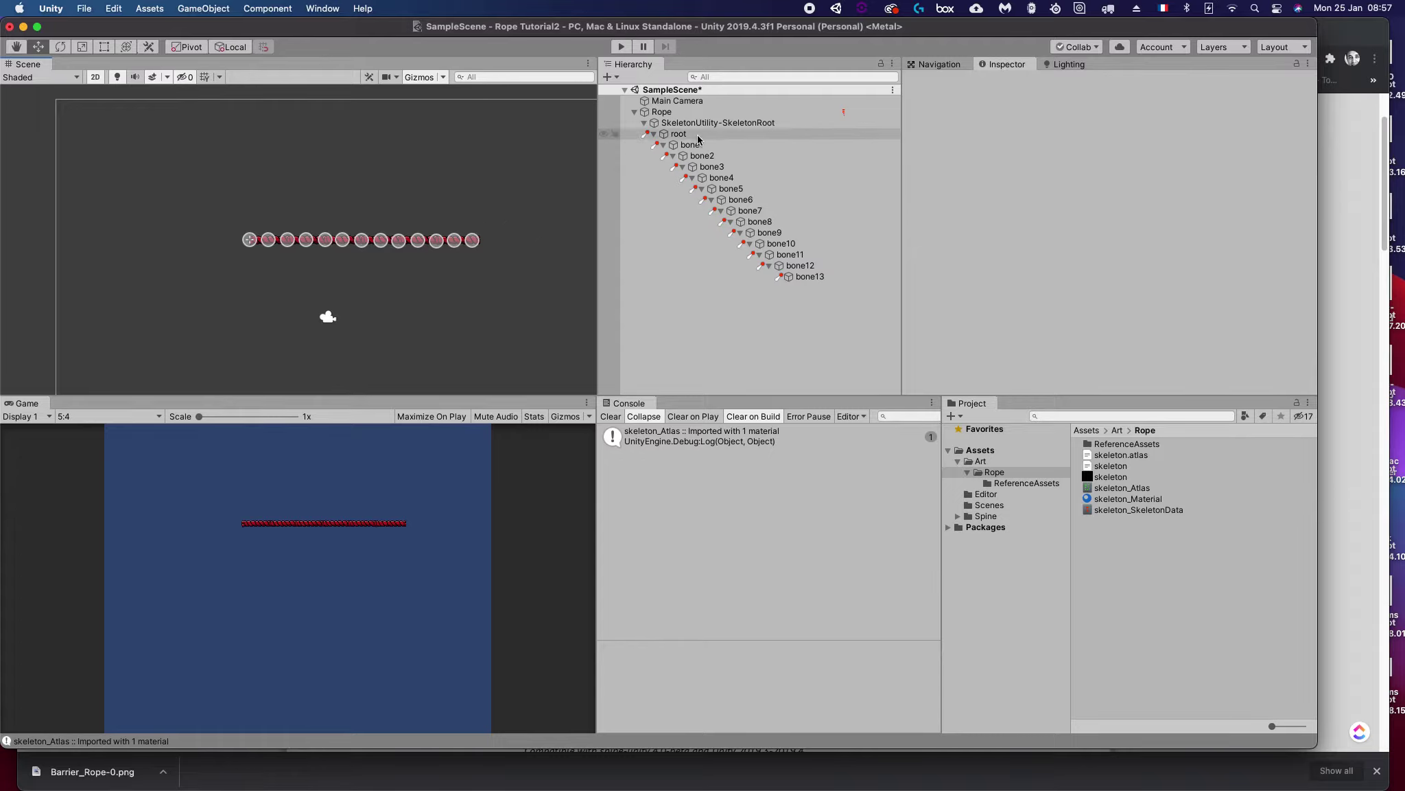
Step: Play-test the rope briefly, stop, and select bone13
{"action": "left_click", "coordinate": [621, 47]}
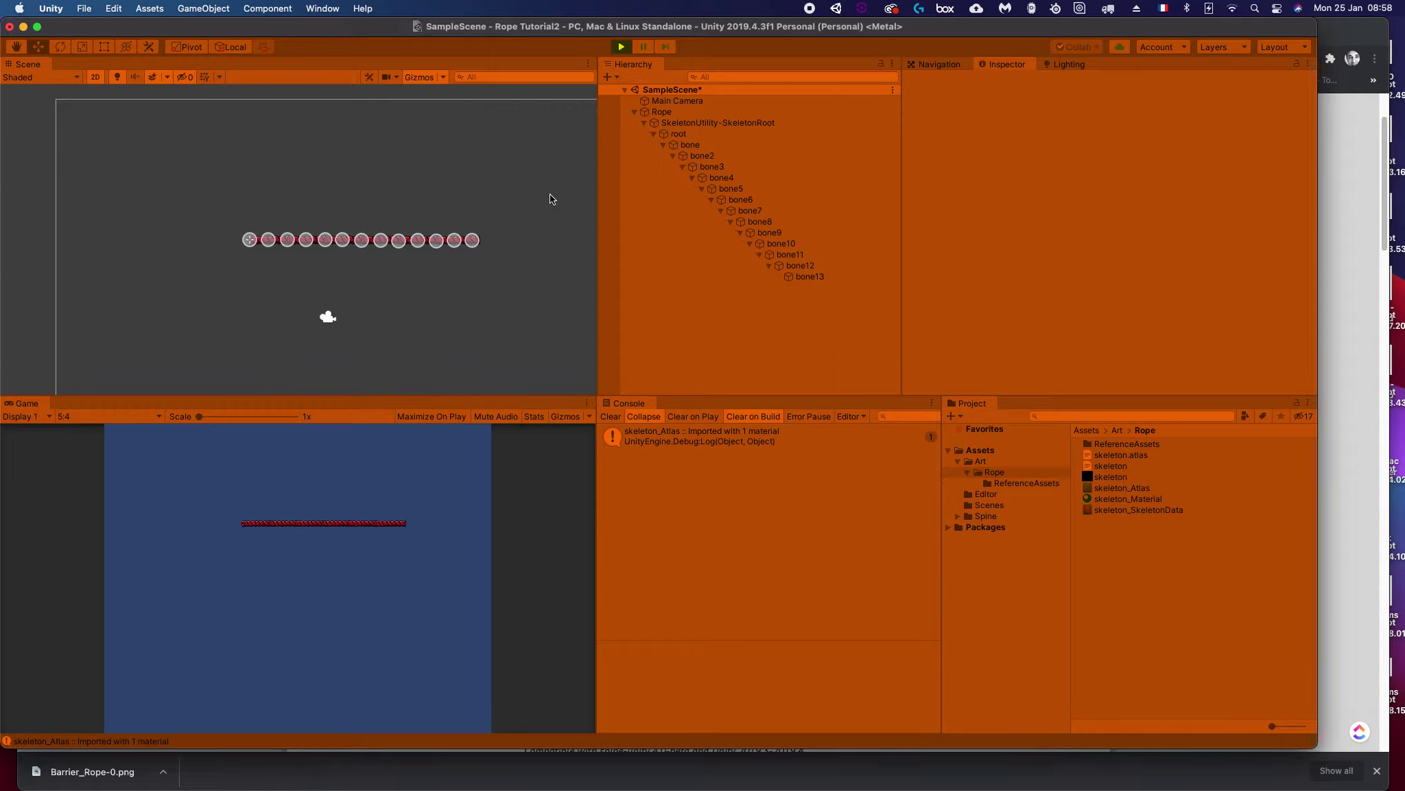
{"action": "left_click", "coordinate": [621, 46]}
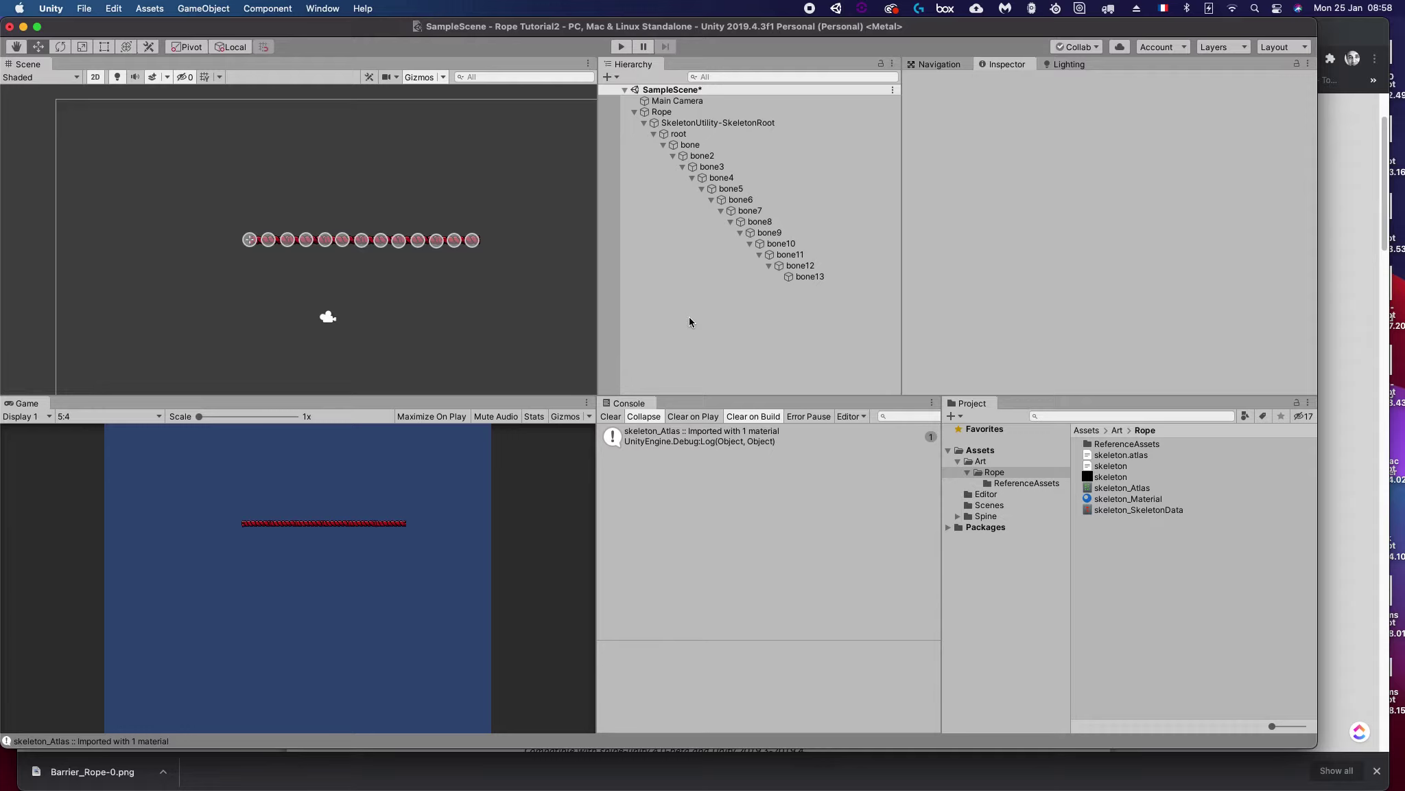
{"action": "left_click", "coordinate": [803, 277]}
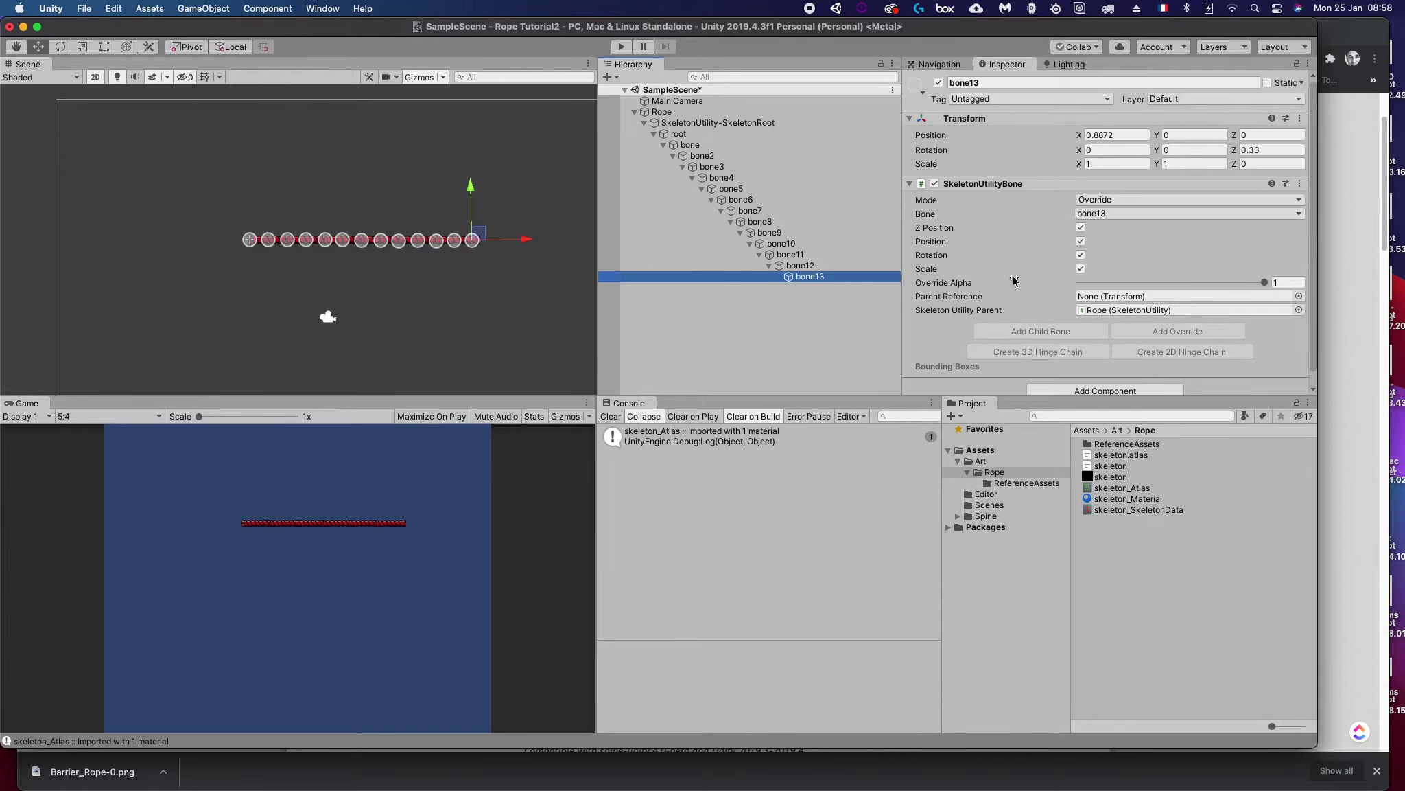
Step: Add a Rigidbody 2D to bone13 by searching 'ri' in Add Component
{"action": "scroll", "coordinate": [1016, 282], "scroll_direction": "down", "scroll_amount": 1}
{"action": "left_click", "coordinate": [1086, 379]}
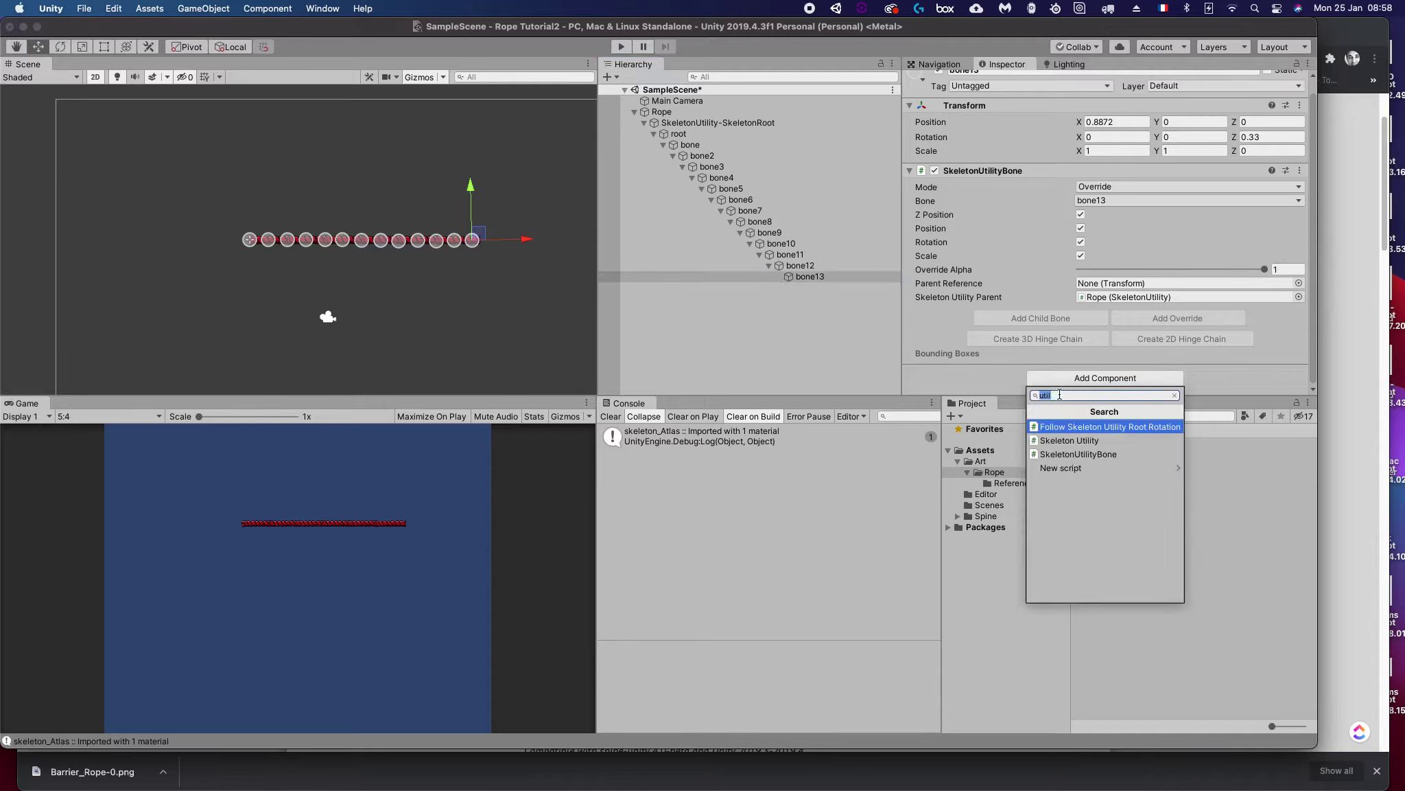
{"action": "type", "text": "ri"}
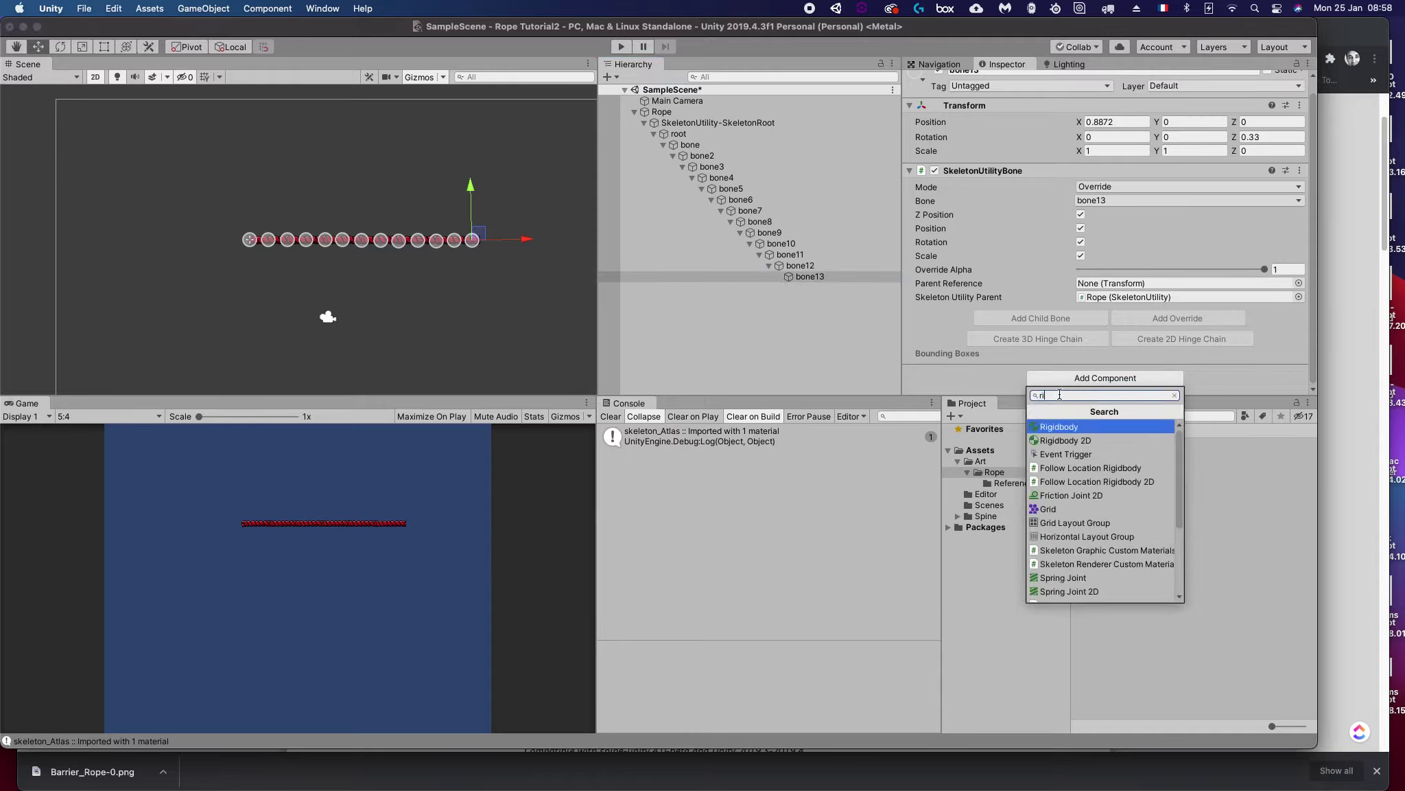
{"action": "key", "text": "Down"}
{"action": "key", "text": "Return"}
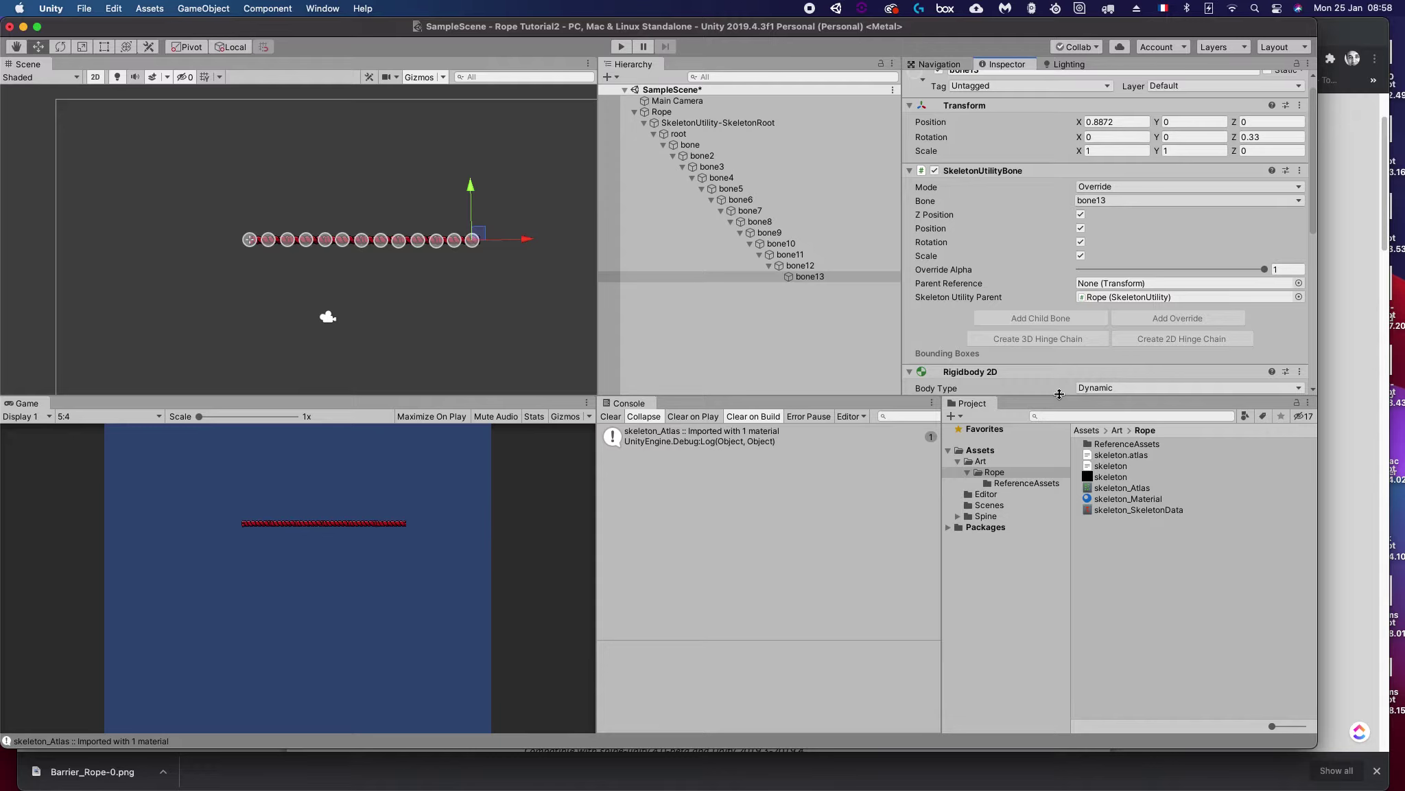
Step: Play-test the scene to watch the rope end drop under gravity
{"action": "scroll", "coordinate": [1010, 302], "scroll_direction": "down", "scroll_amount": 5}
{"action": "scroll", "coordinate": [992, 300], "scroll_direction": "up", "scroll_amount": 2}
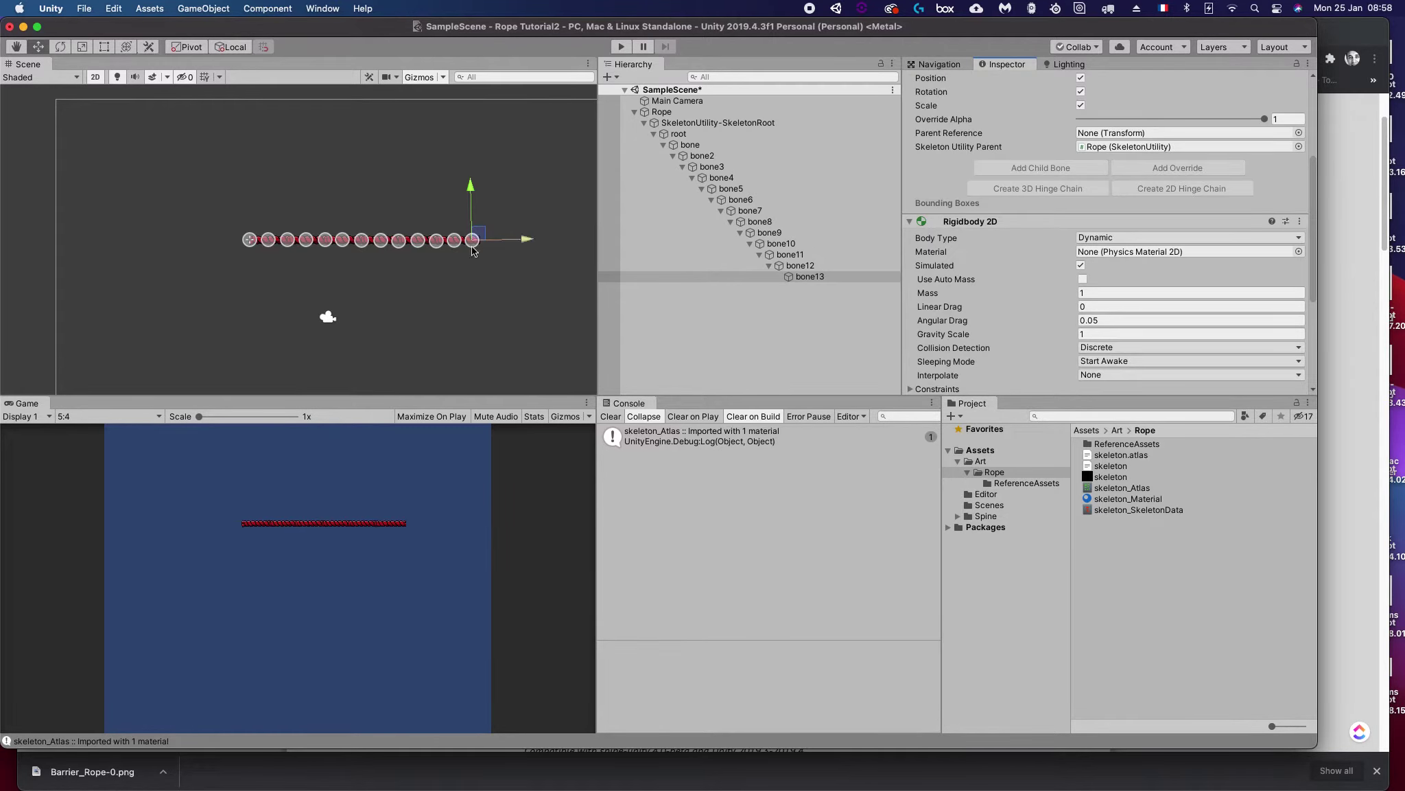
{"action": "left_click", "coordinate": [621, 47]}
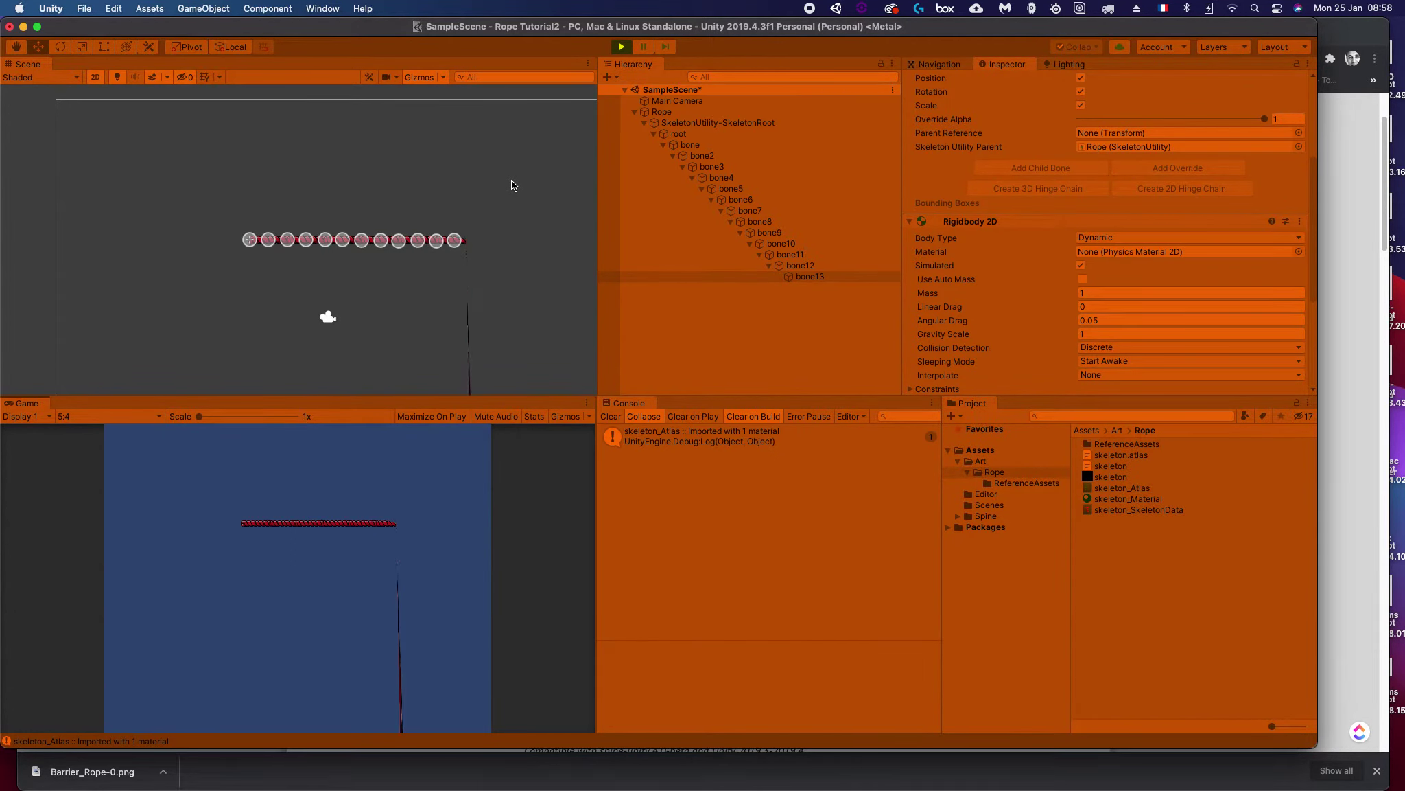
{"action": "left_click", "coordinate": [621, 47]}
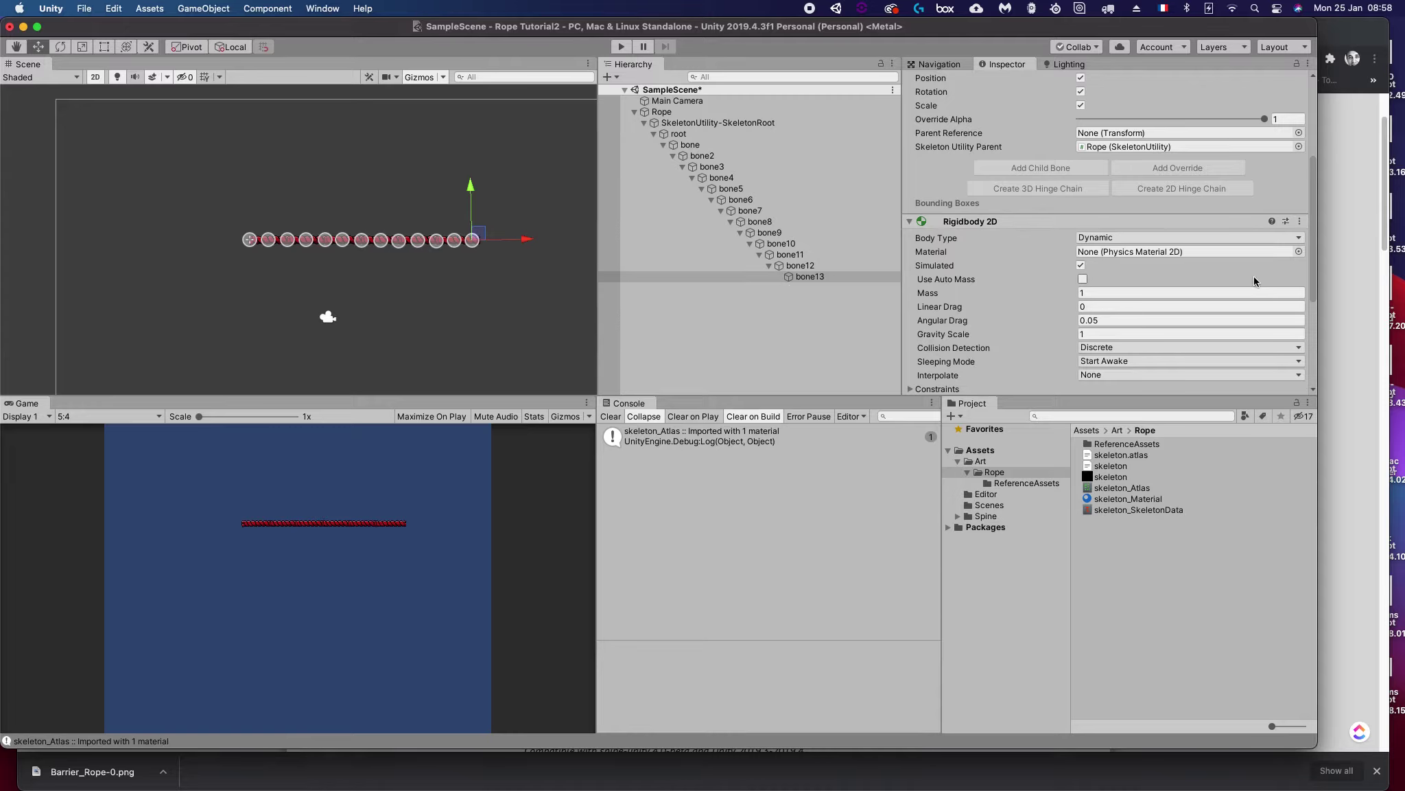
Step: Remove the Rigidbody 2D component from bone13
{"action": "left_click", "coordinate": [1305, 218]}
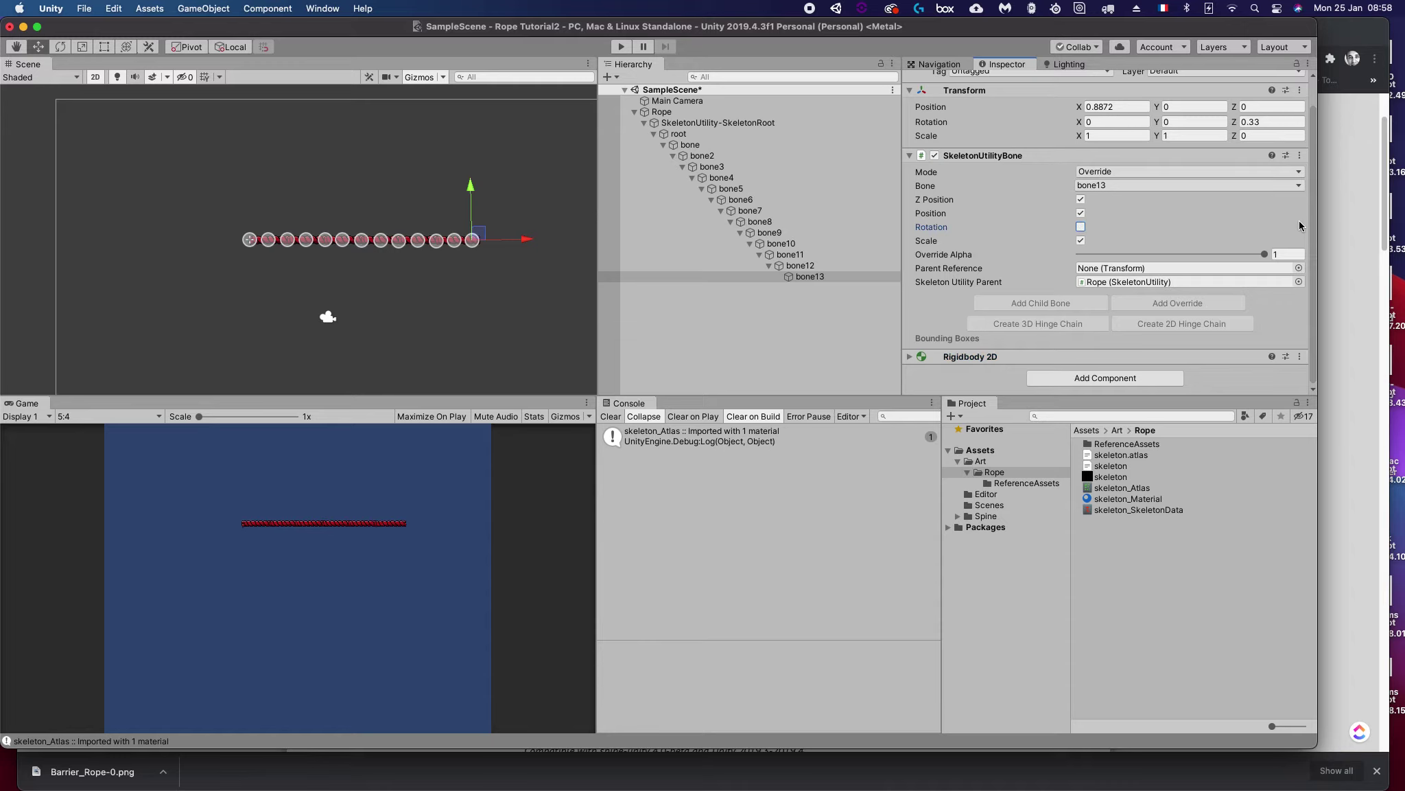
{"action": "left_click", "coordinate": [1112, 356]}
{"action": "scroll", "coordinate": [1236, 309], "scroll_direction": "down", "scroll_amount": 2}
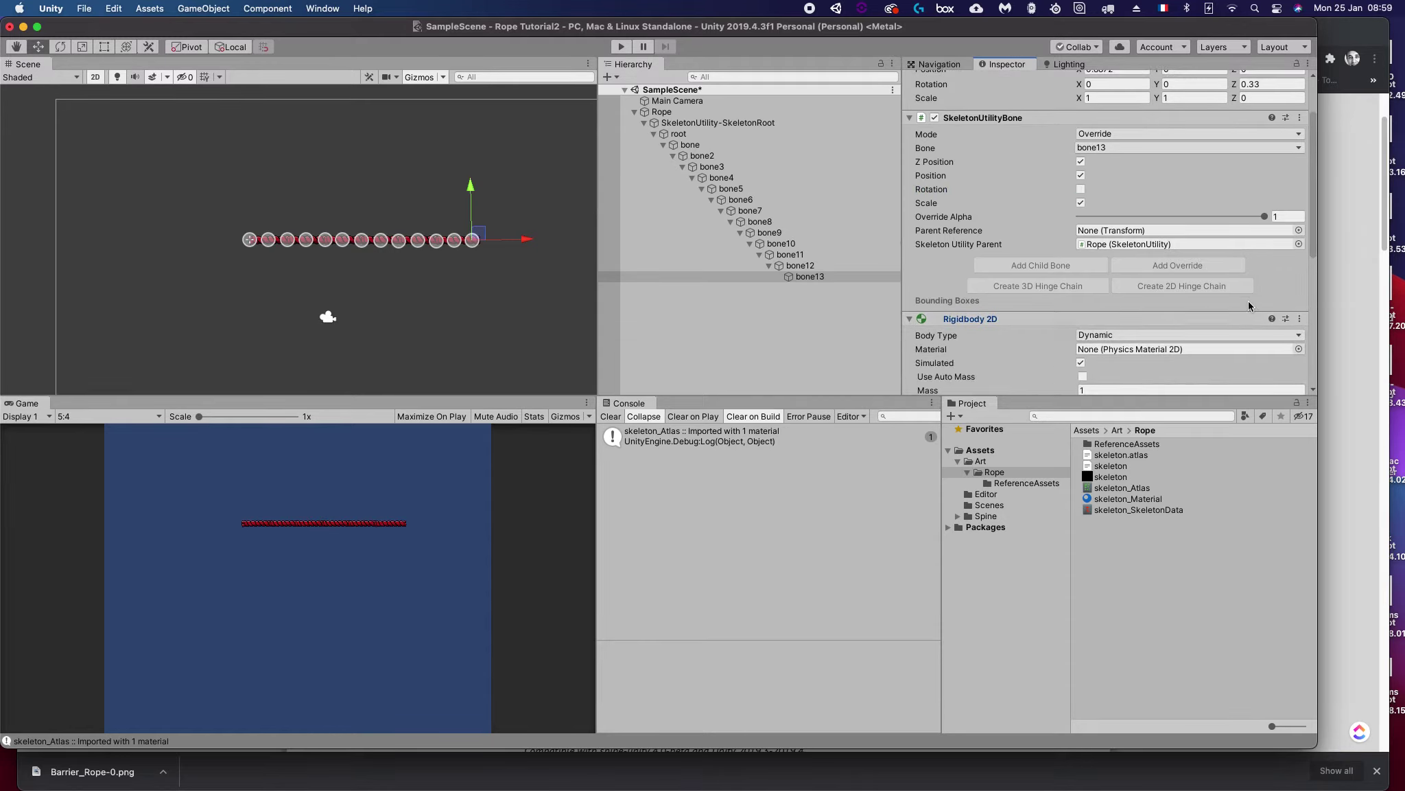
{"action": "left_click", "coordinate": [1299, 319]}
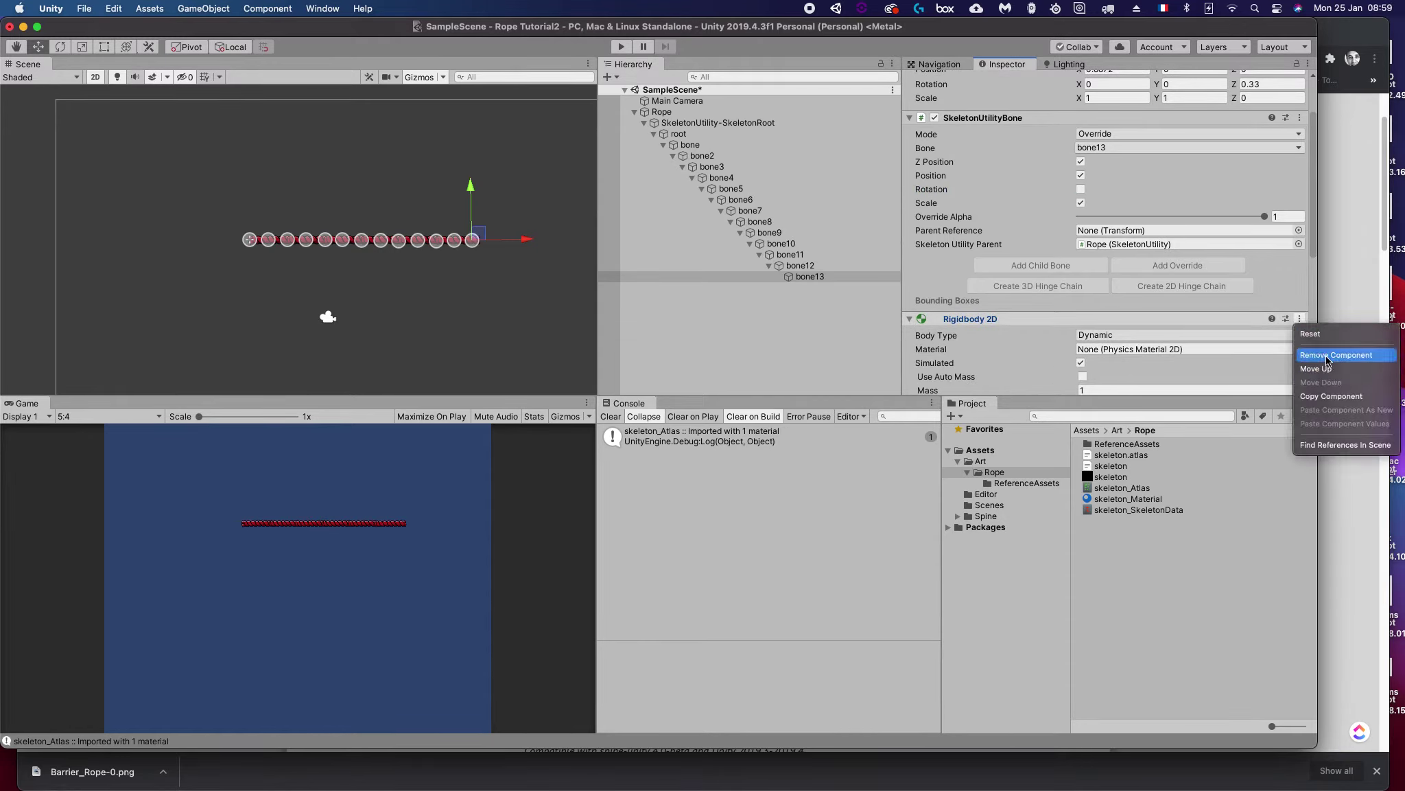
{"action": "left_click", "coordinate": [1327, 356]}
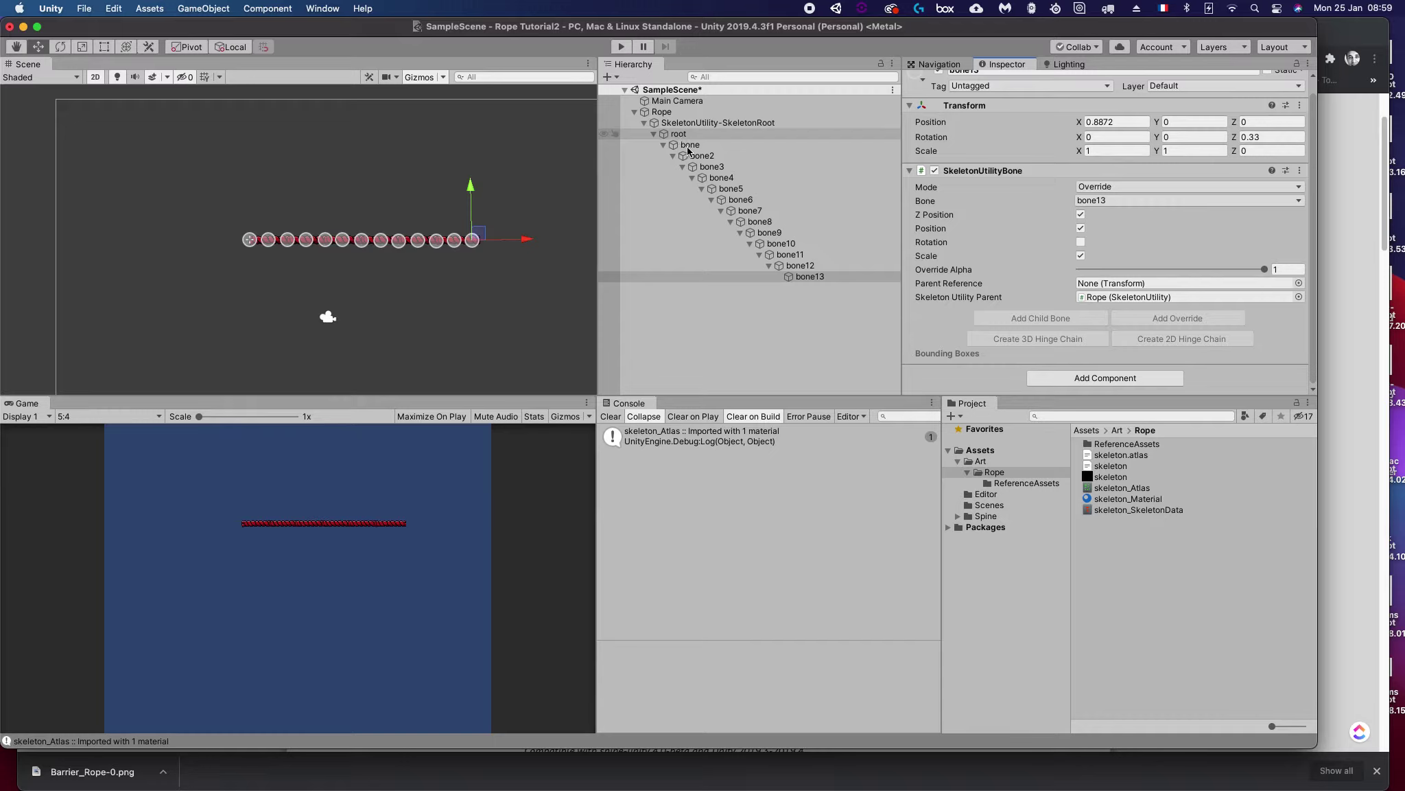
Step: Select root through bone13 and add a Hinge Joint 2D via the 'joint' search
{"action": "left_click", "coordinate": [676, 135]}
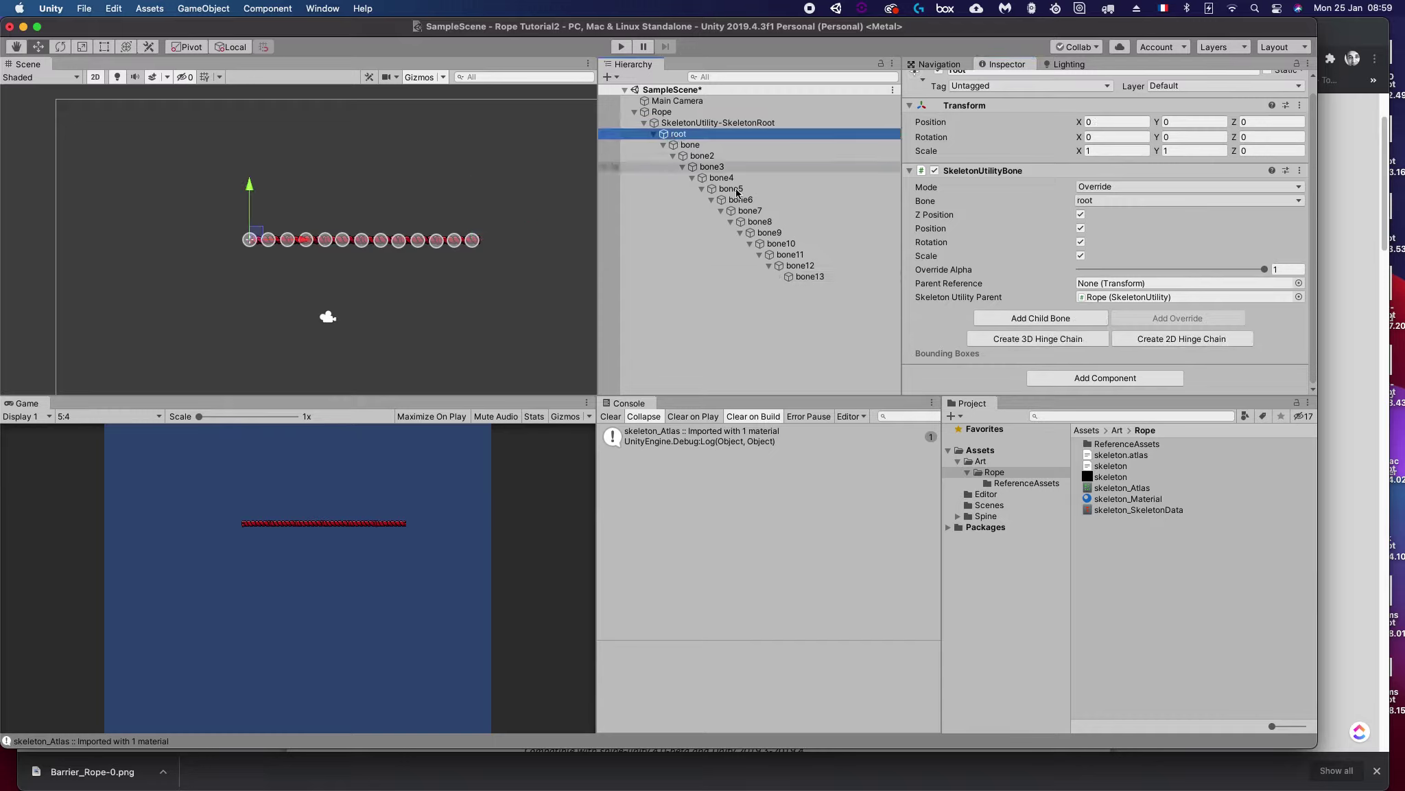
{"action": "left_click", "coordinate": [810, 277], "text": "shift"}
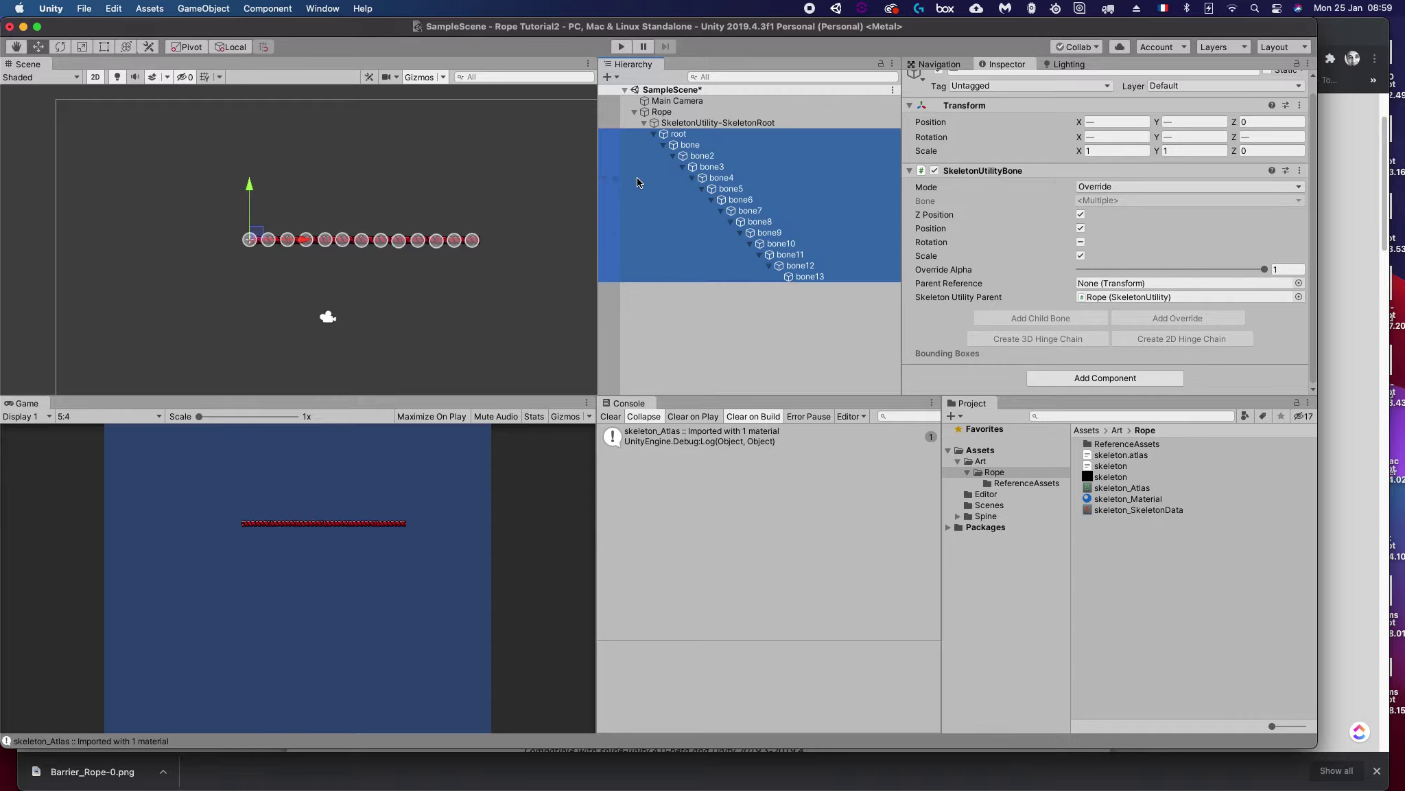
{"action": "left_click", "coordinate": [676, 135]}
{"action": "left_click", "coordinate": [795, 276], "text": "shift"}
{"action": "left_click", "coordinate": [1095, 379]}
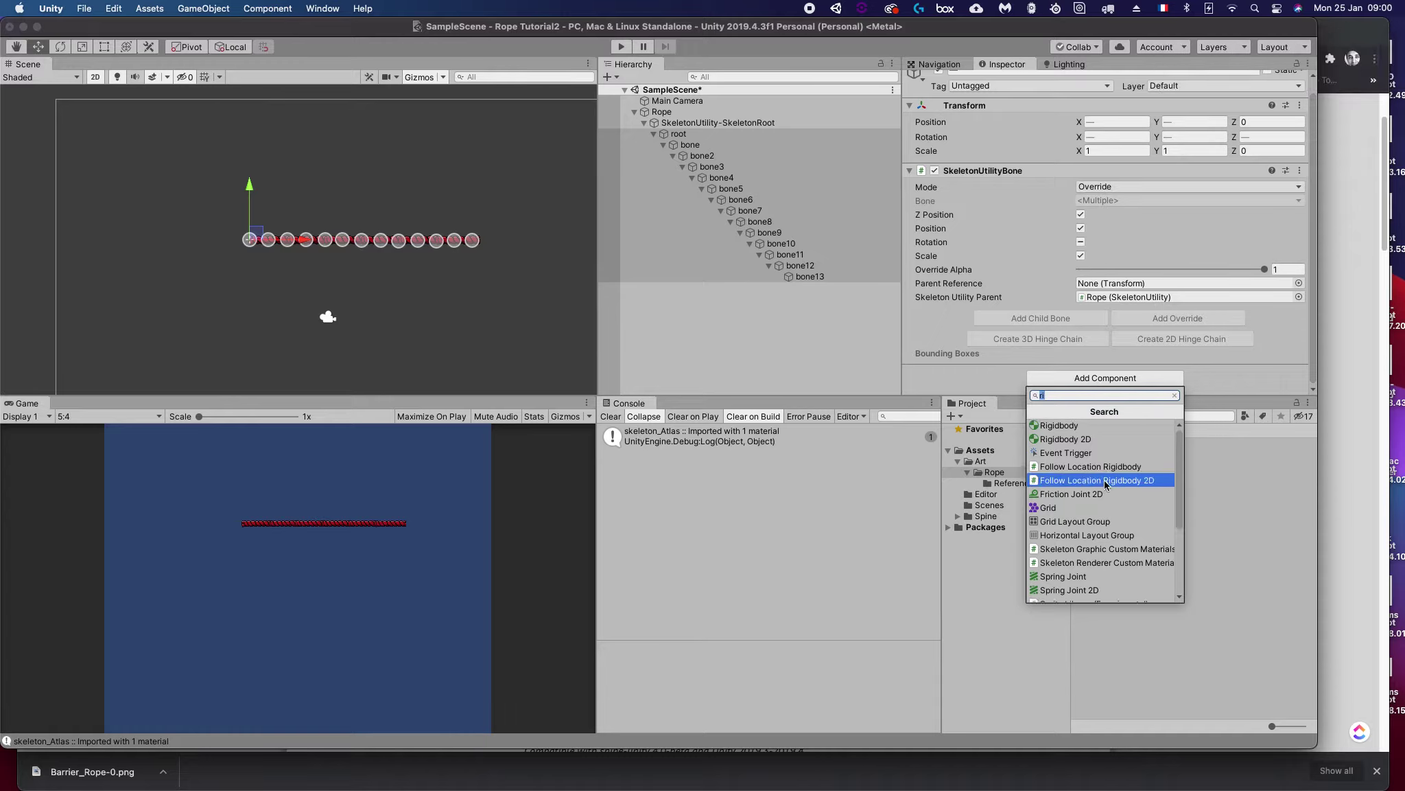
{"action": "scroll", "coordinate": [1105, 480], "scroll_direction": "down", "scroll_amount": 1}
{"action": "type", "text": "joint"}
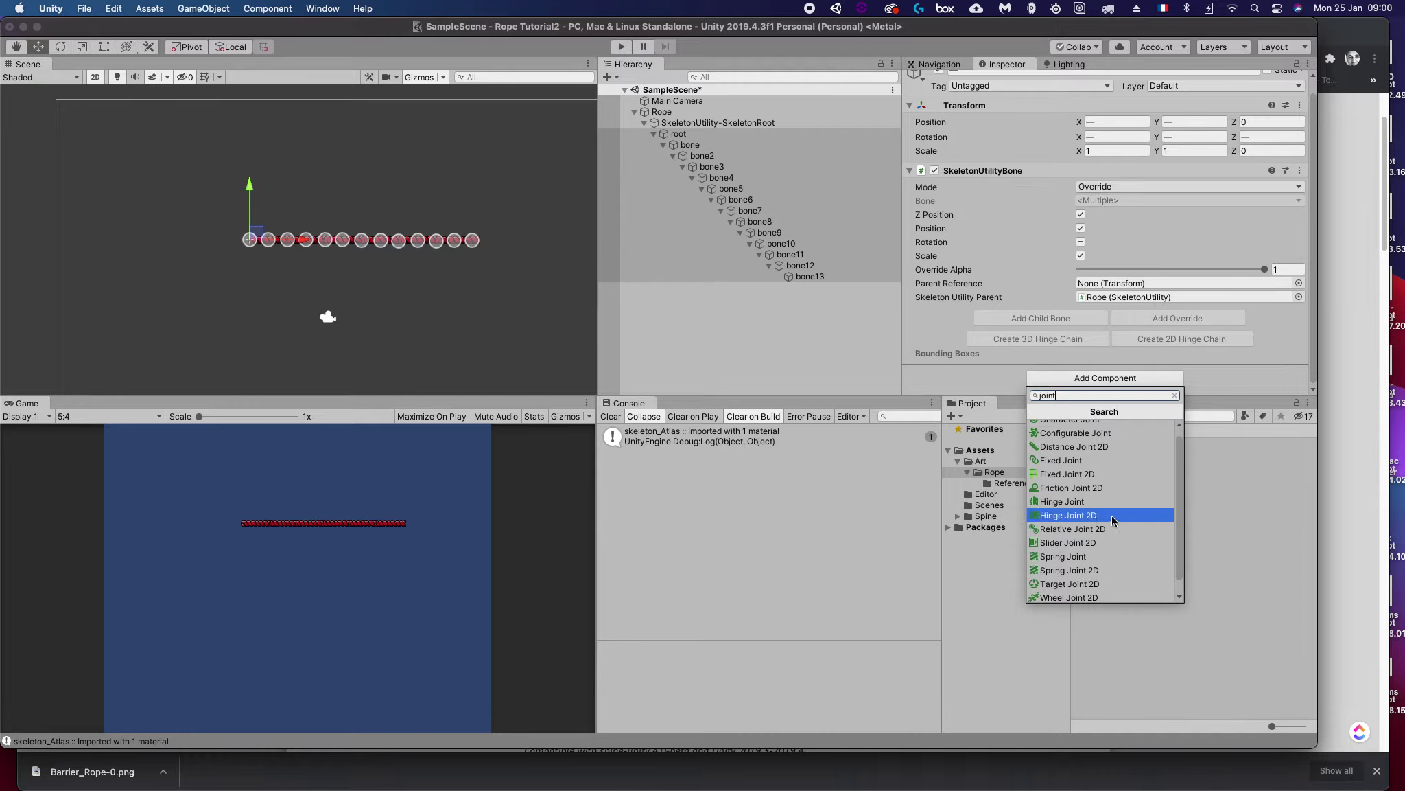
{"action": "left_click", "coordinate": [1061, 515]}
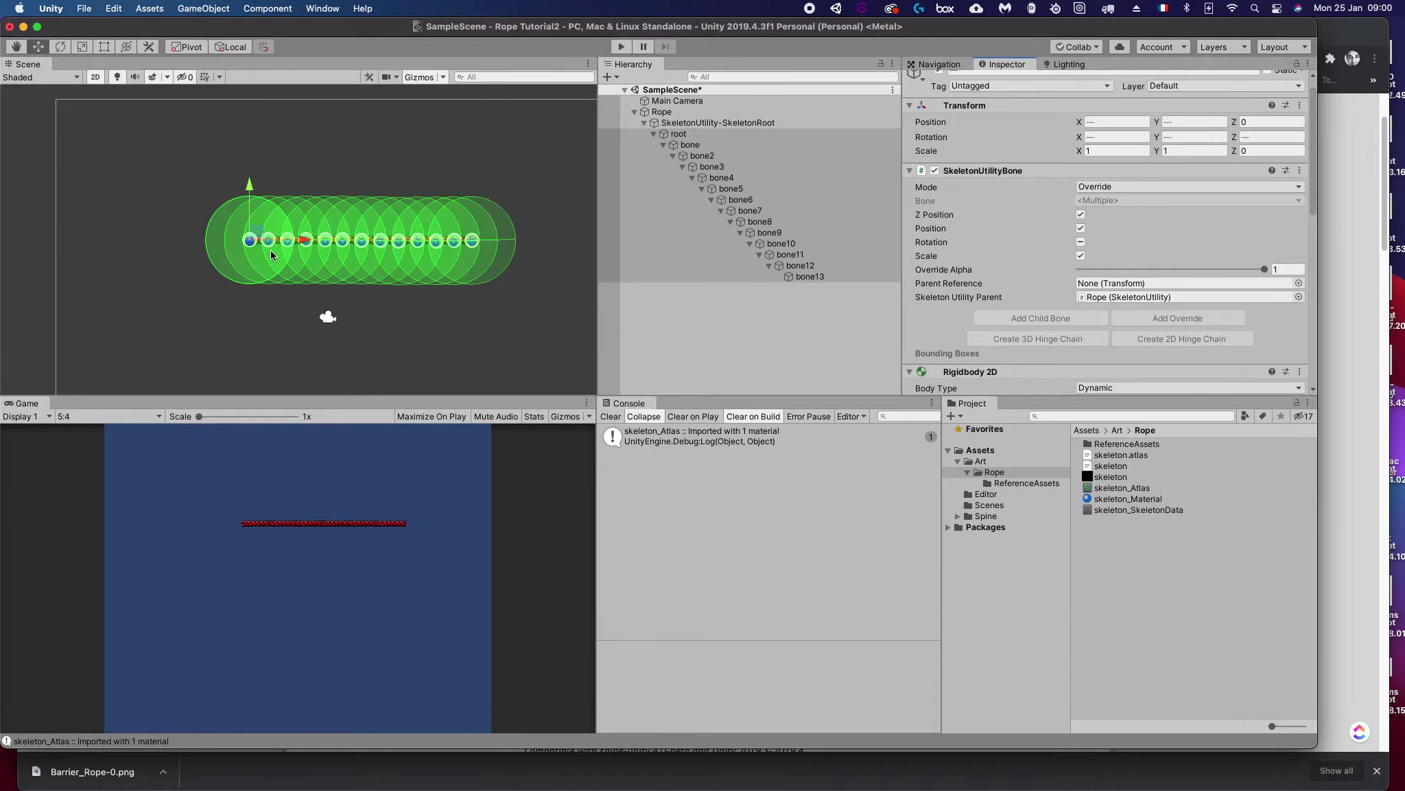
{"action": "left_click", "coordinate": [620, 47]}
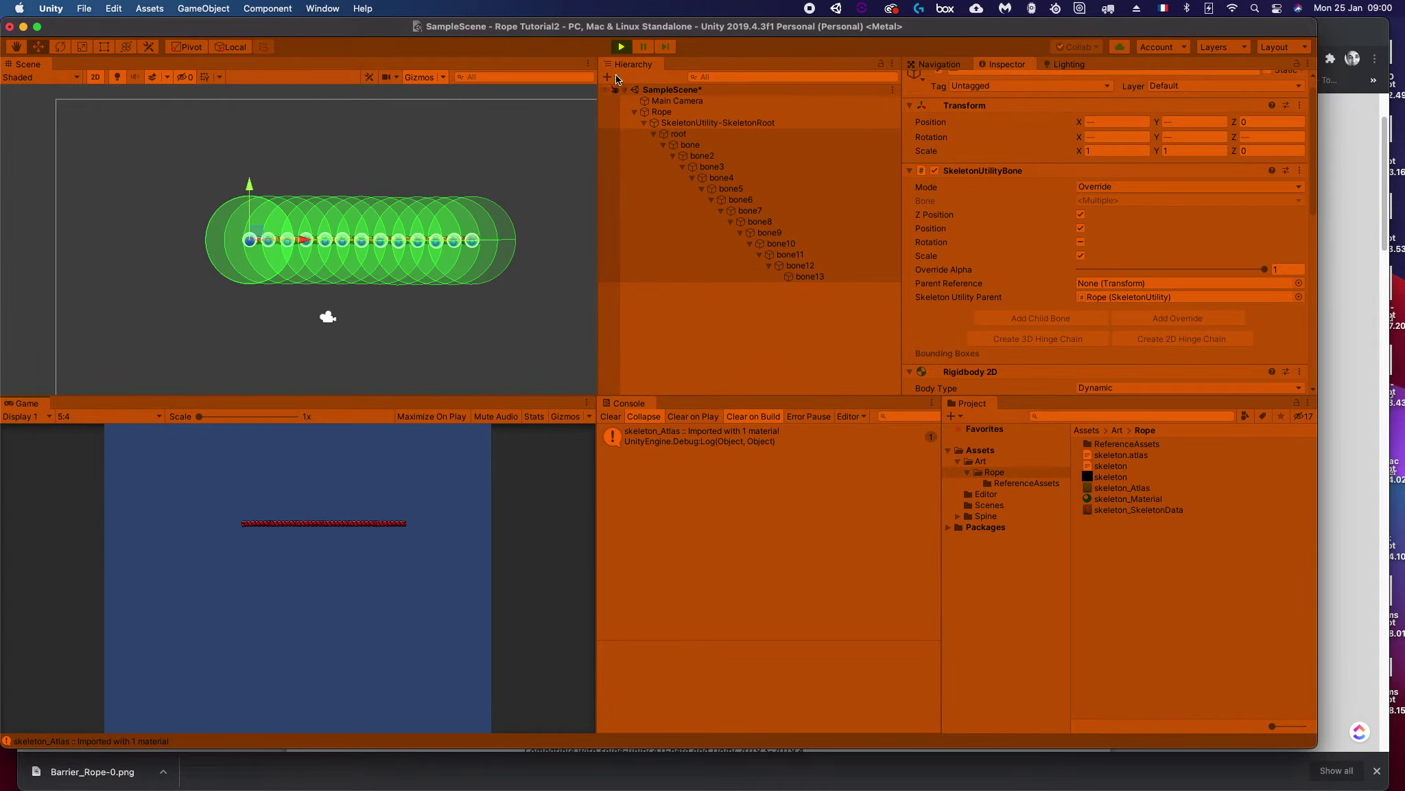
{"action": "left_click", "coordinate": [623, 47]}
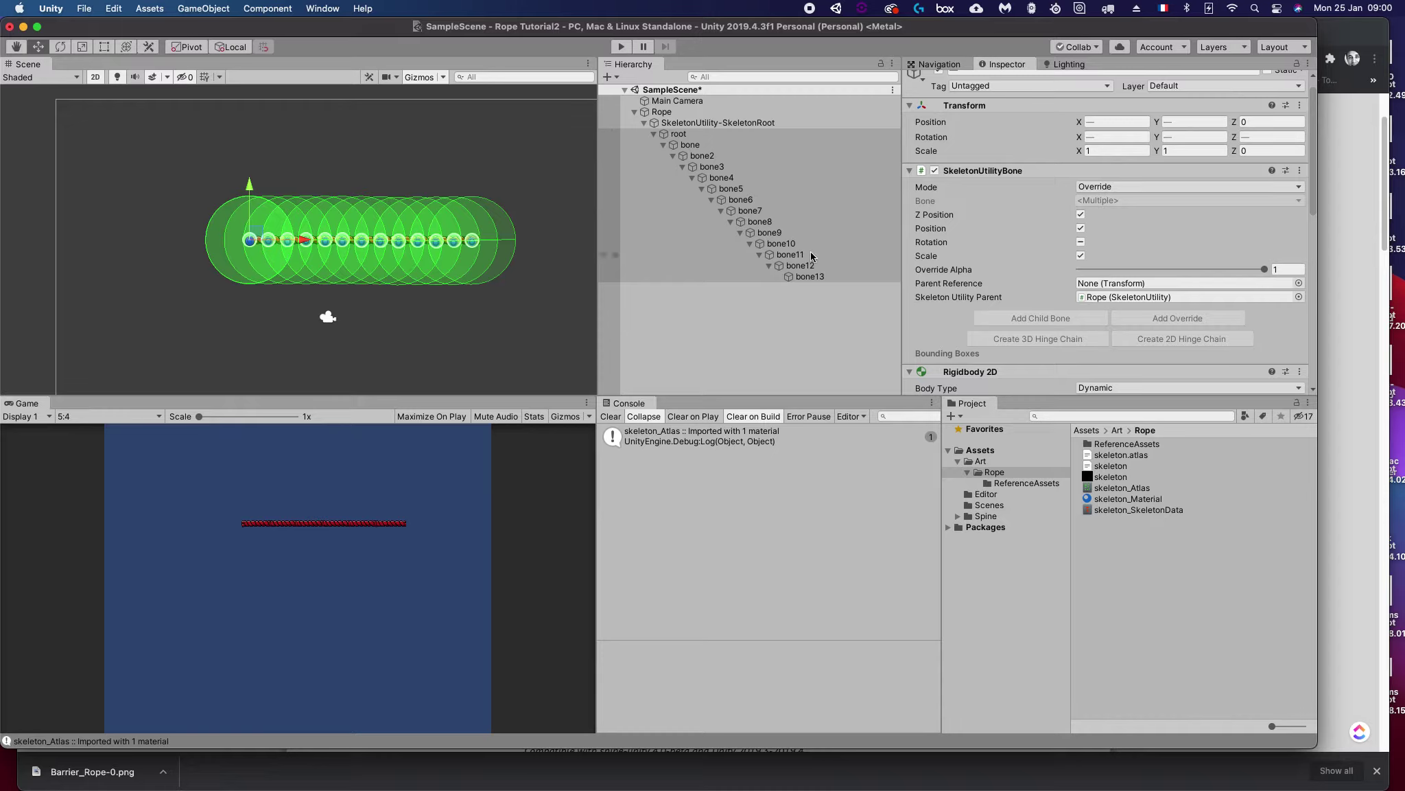
{"action": "left_click", "coordinate": [678, 134]}
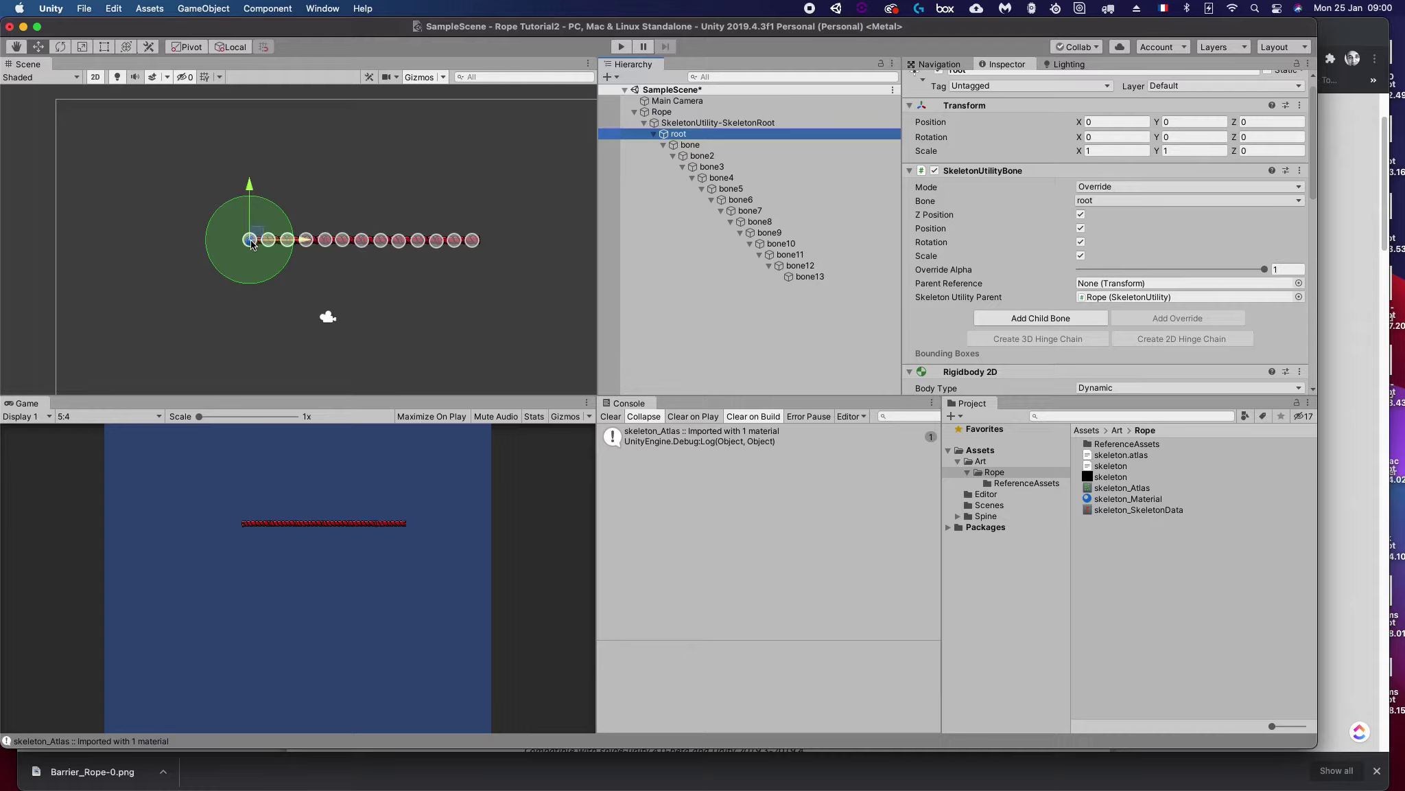
Step: Fold bone's SkeletonUtilityBone and Rigidbody 2D panels and connect its hinge joint to root
{"action": "left_click", "coordinate": [696, 147]}
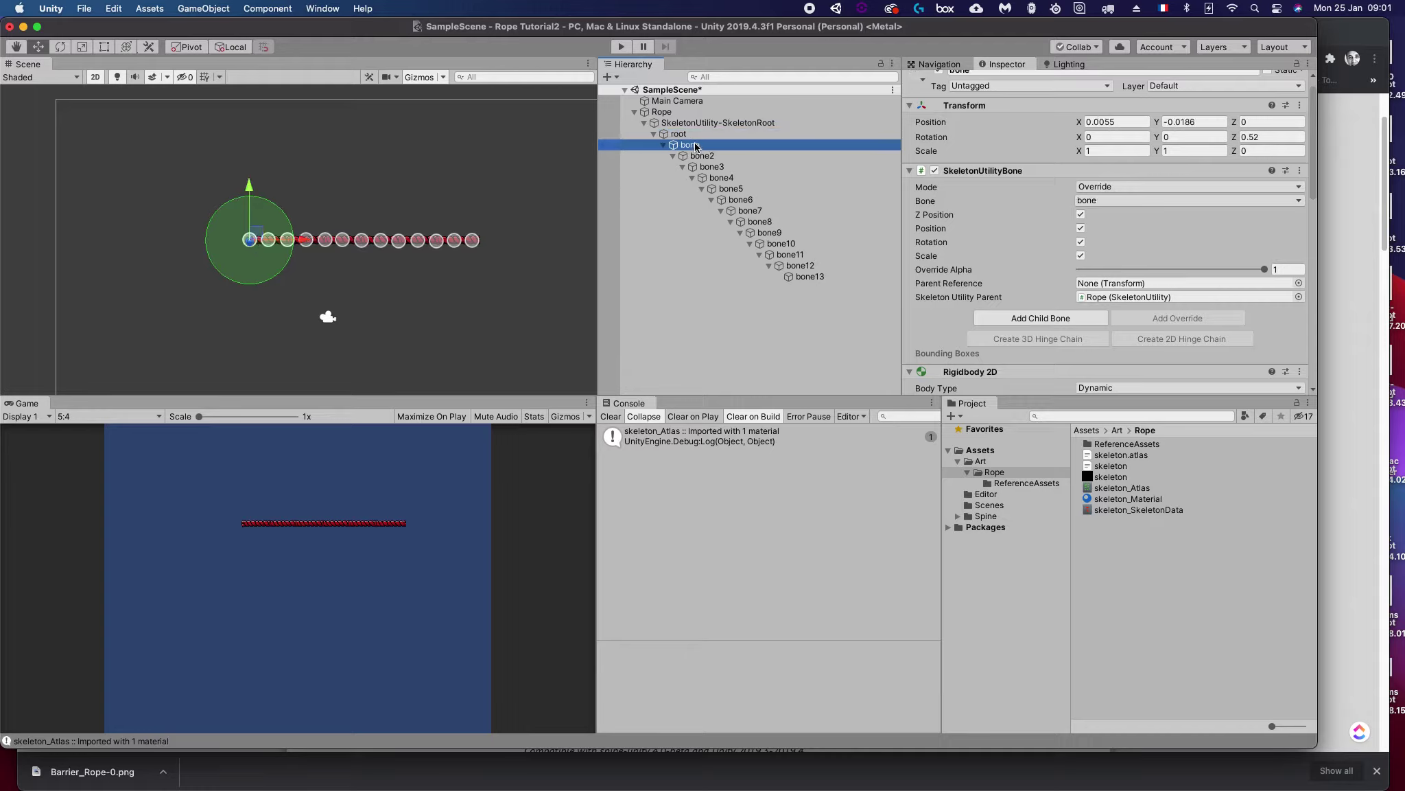
{"action": "left_click_drag", "start_coordinate": [696, 147], "coordinate": [682, 138]}
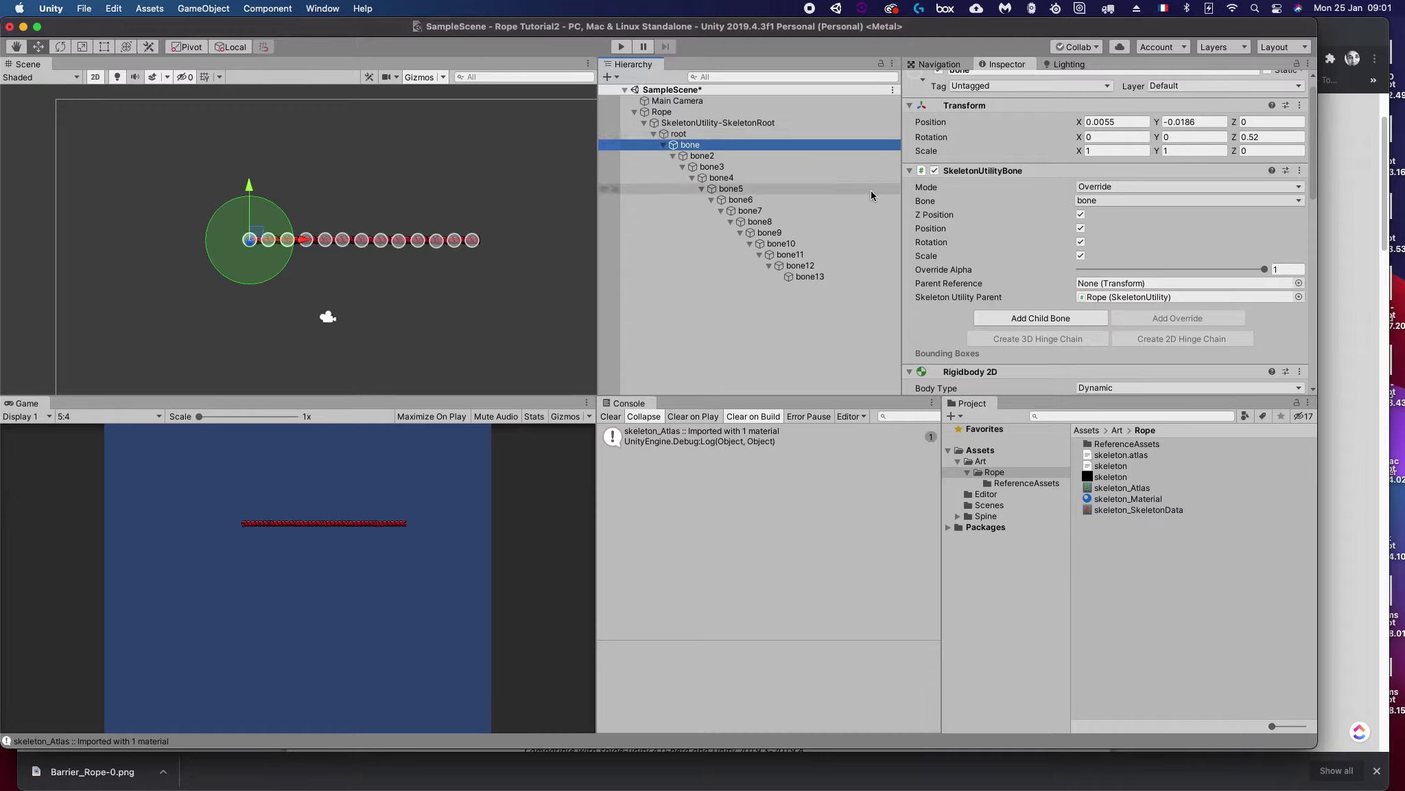
{"action": "scroll", "coordinate": [1039, 276], "scroll_direction": "down", "scroll_amount": 1}
{"action": "scroll", "coordinate": [1040, 276], "scroll_direction": "down", "scroll_amount": 5}
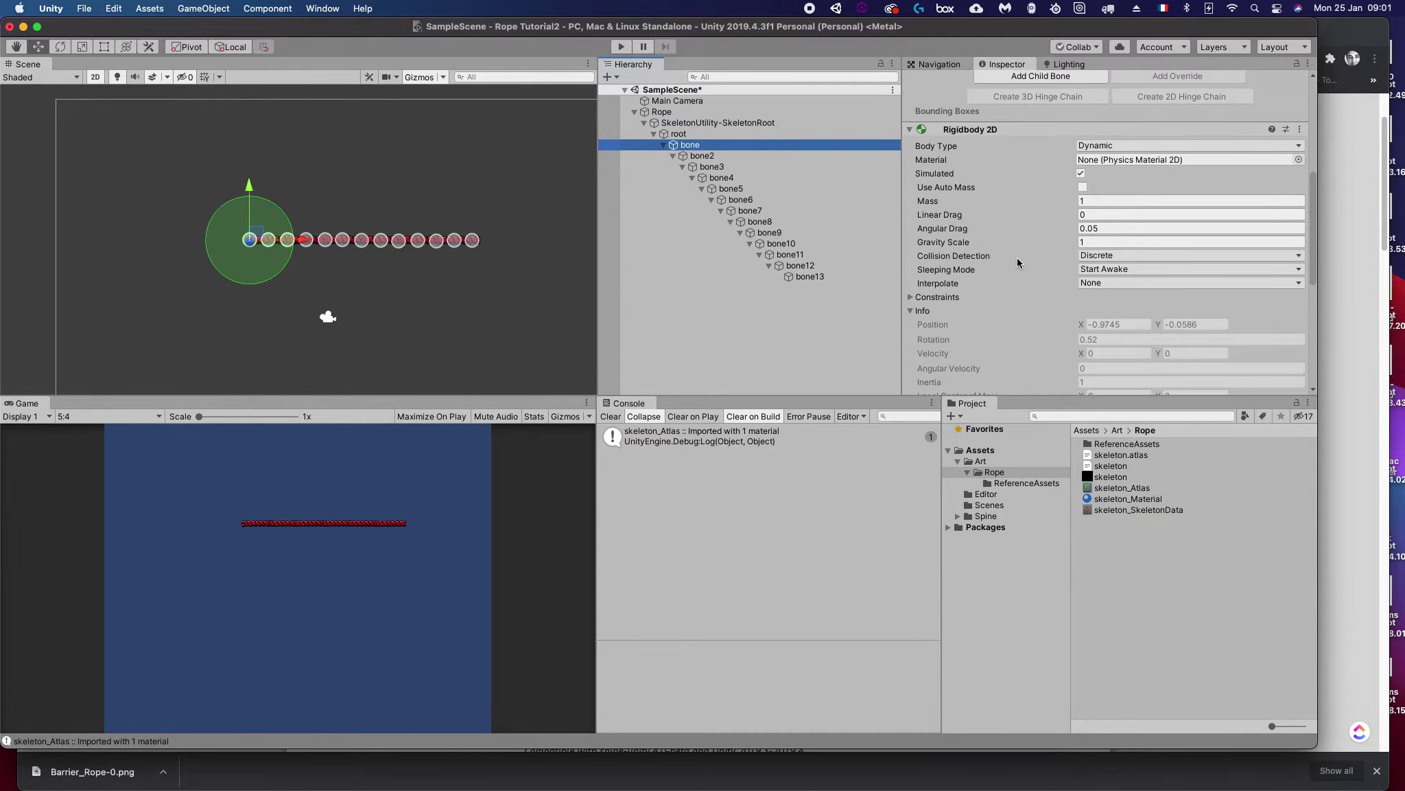
{"action": "scroll", "coordinate": [1040, 276], "scroll_direction": "up", "scroll_amount": 5}
{"action": "left_click", "coordinate": [910, 183]}
{"action": "left_click", "coordinate": [910, 198]}
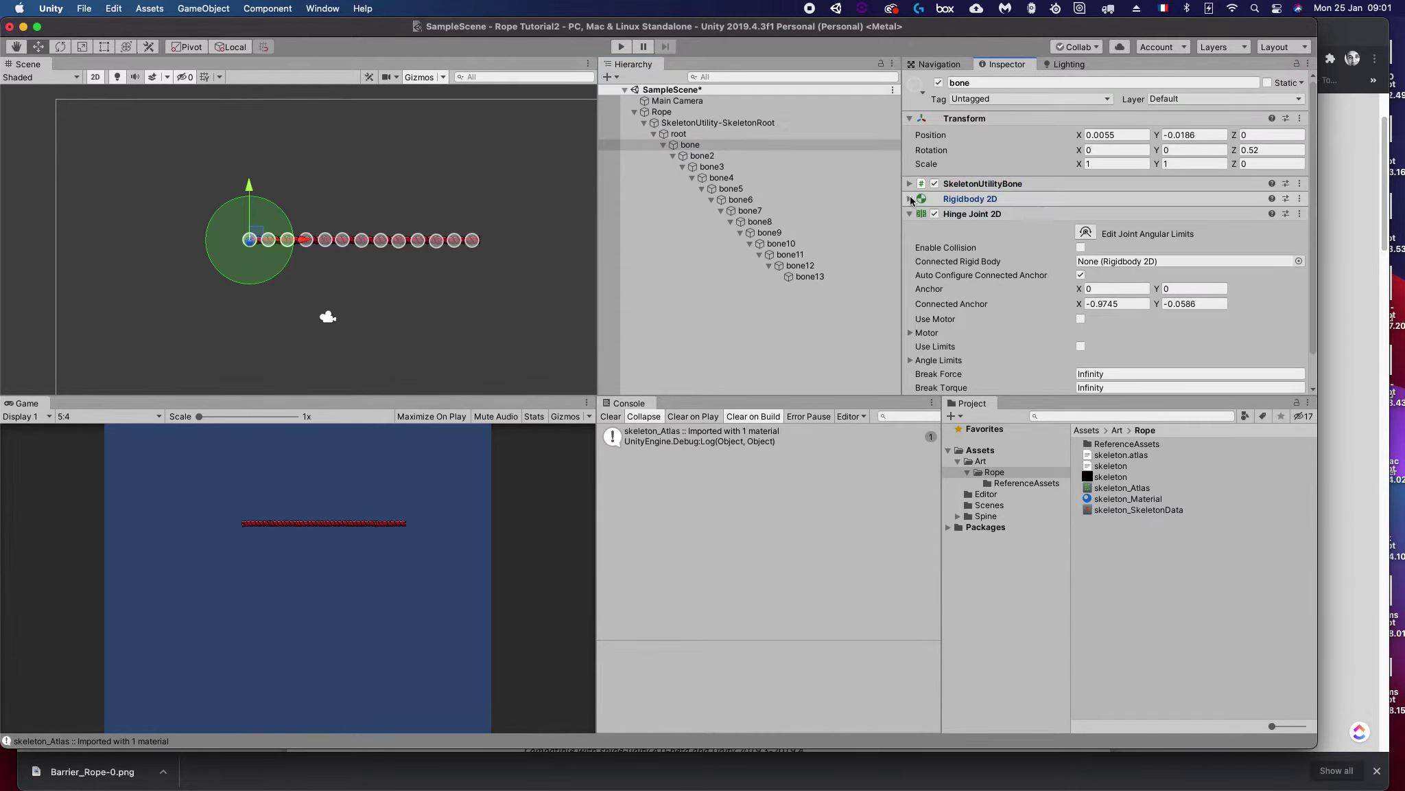
{"action": "scroll", "coordinate": [968, 199], "scroll_direction": "down", "scroll_amount": 1}
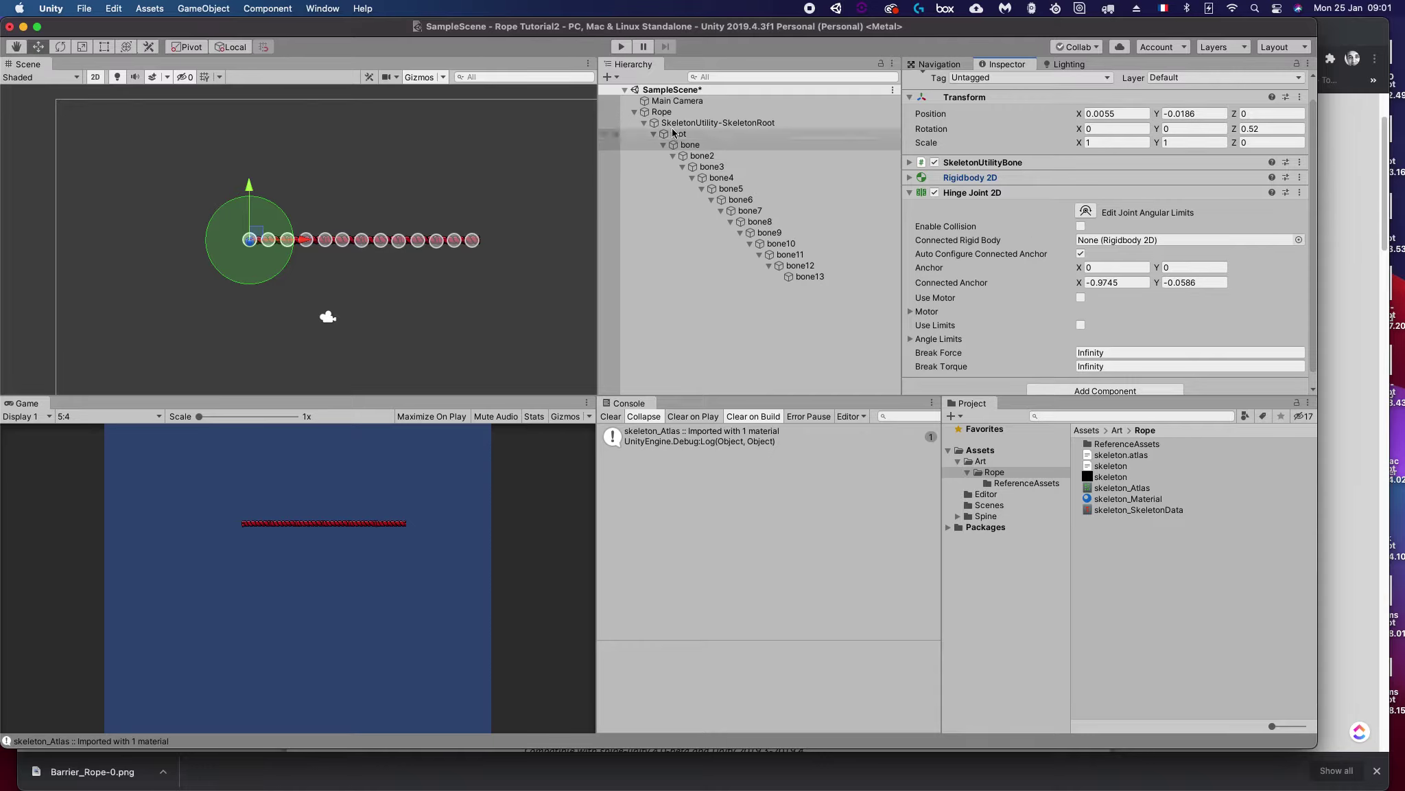
{"action": "left_click_drag", "start_coordinate": [674, 136], "coordinate": [1095, 241]}
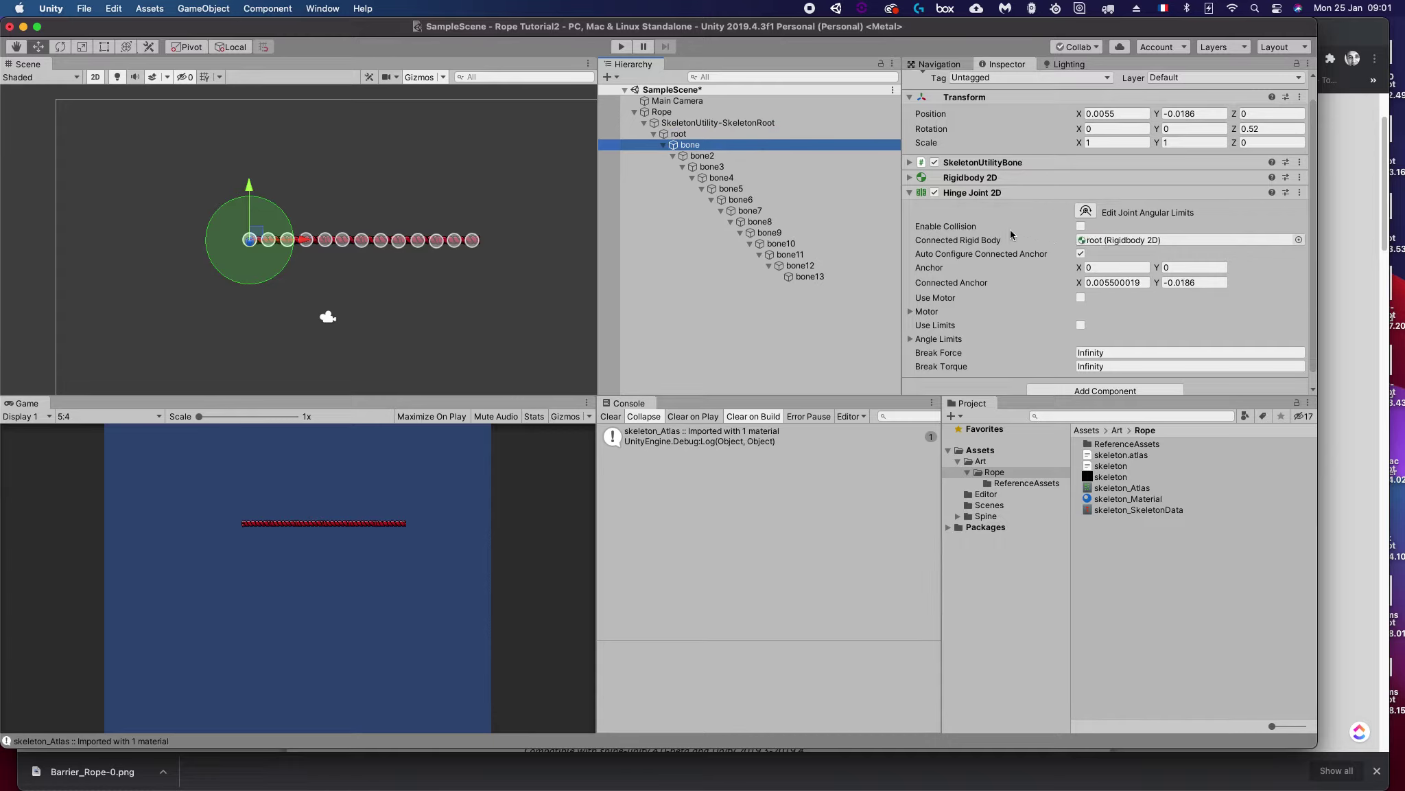
Step: Connect bone2 to bone, bone3 to bone2, bone4 to bone3, and bone5 to bone4
{"action": "left_click", "coordinate": [700, 156]}
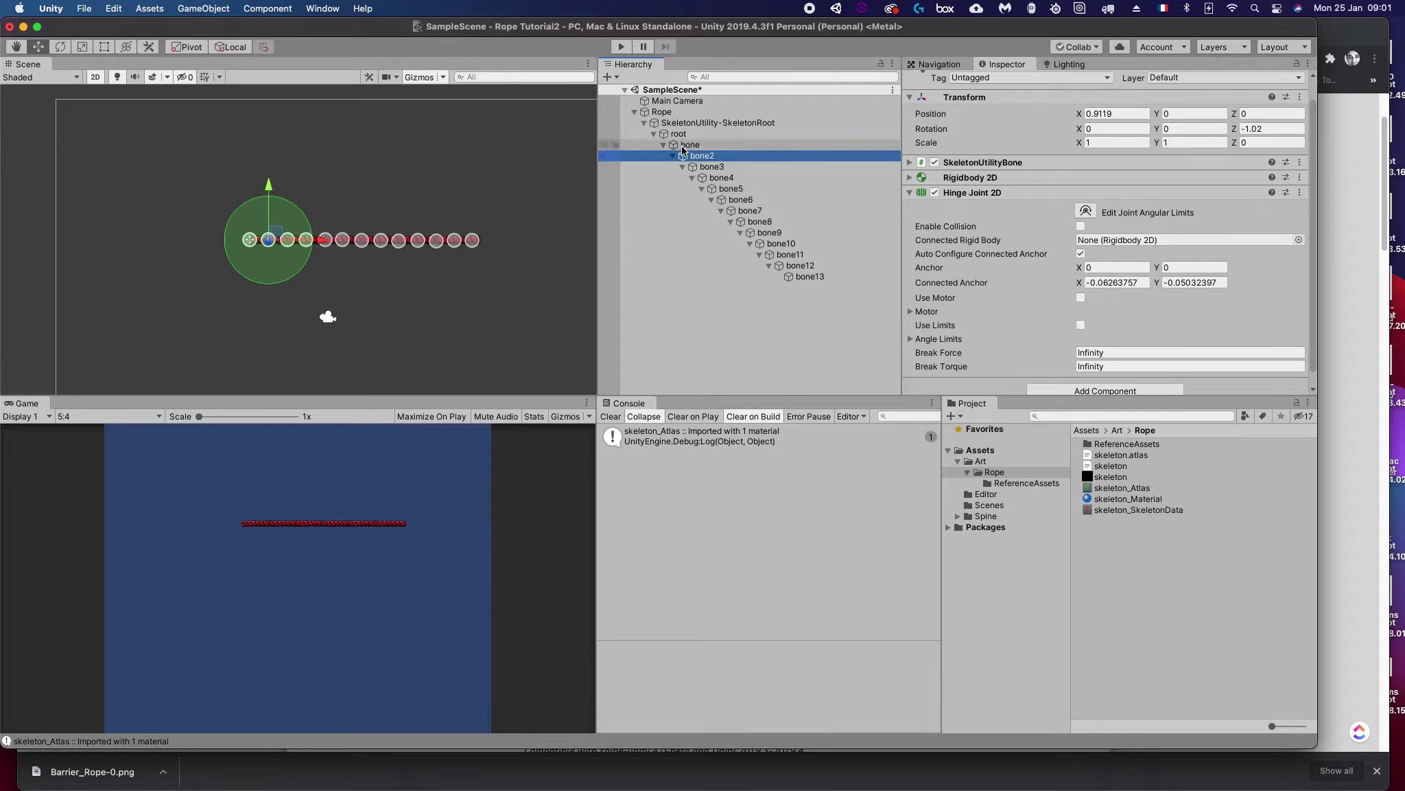
{"action": "left_click_drag", "start_coordinate": [688, 149], "coordinate": [1139, 239]}
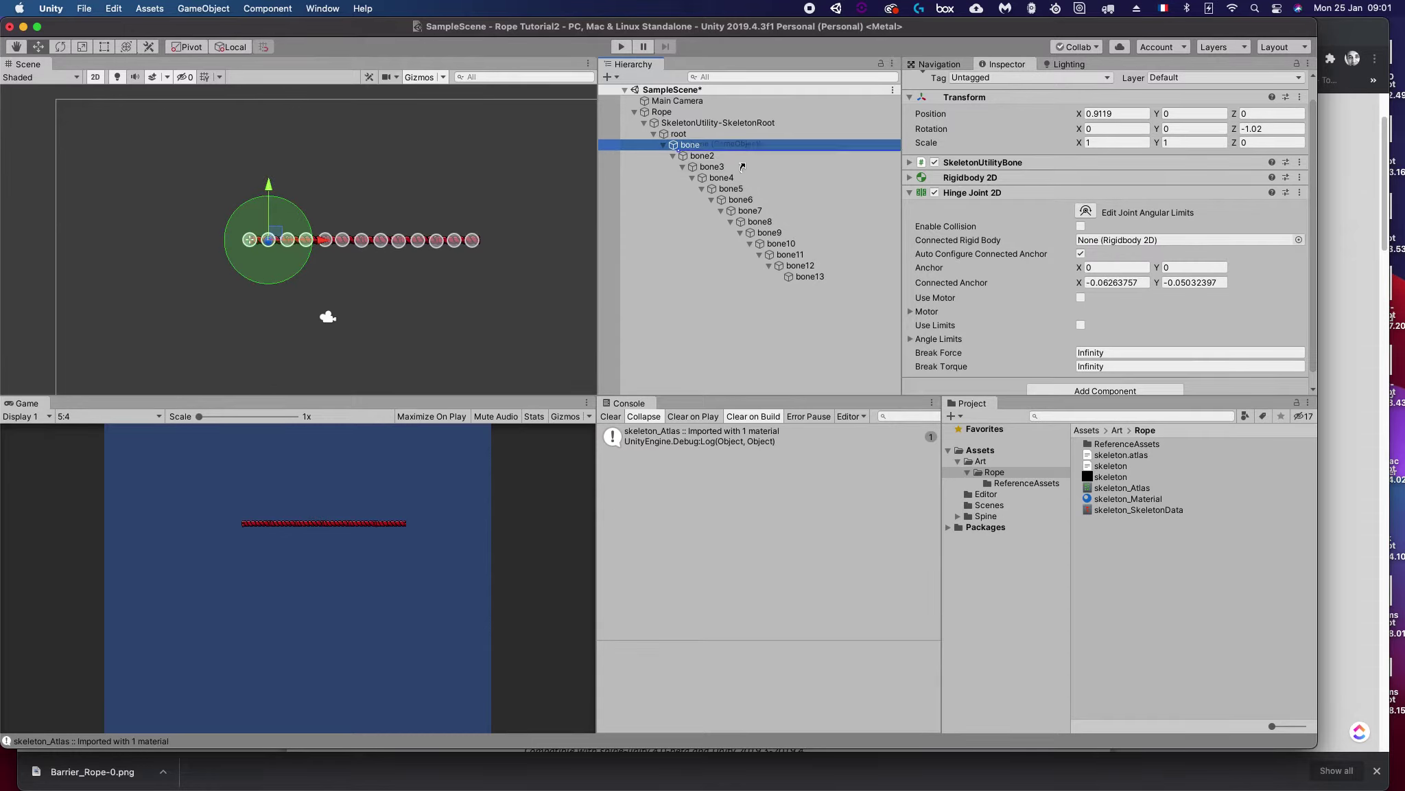
{"action": "left_click", "coordinate": [748, 167]}
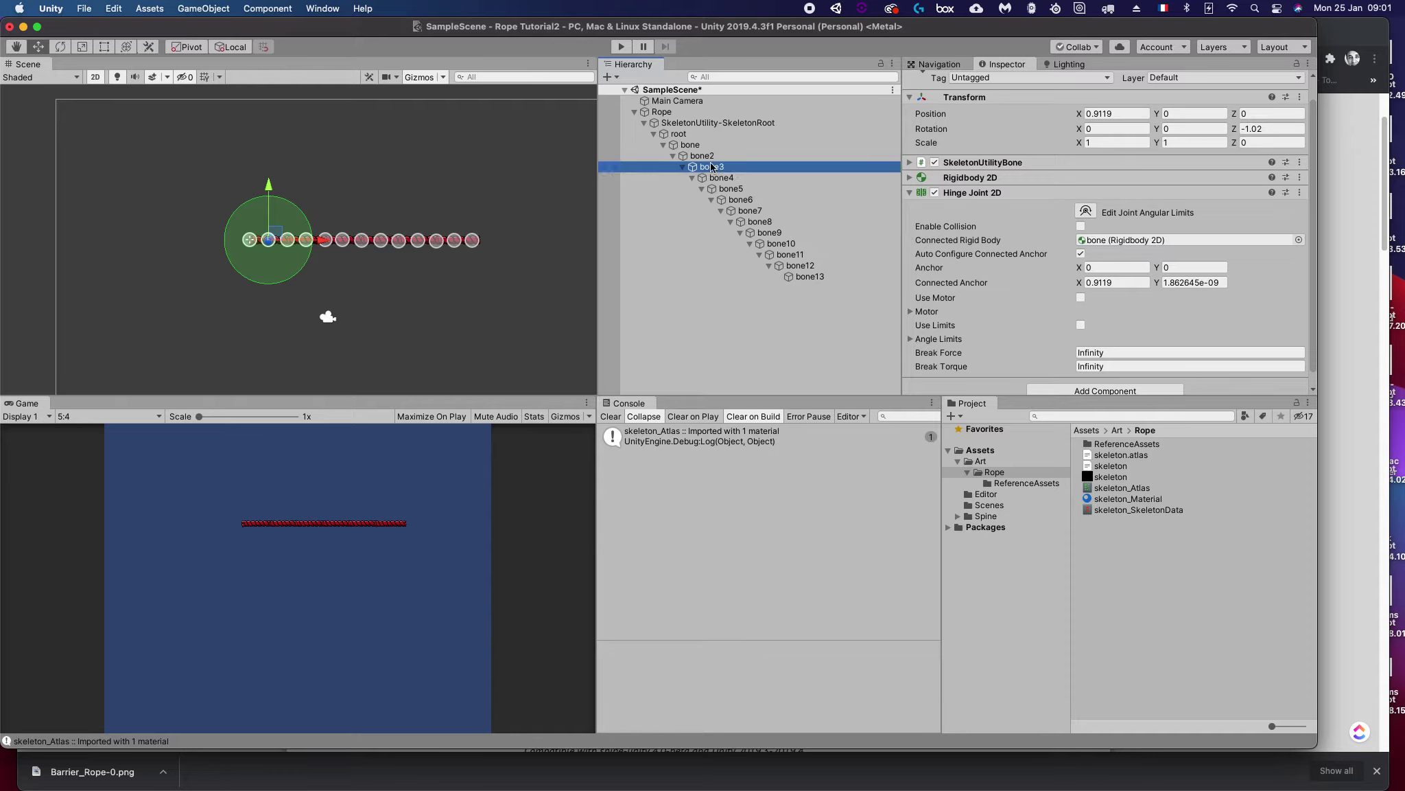
{"action": "left_click_drag", "start_coordinate": [707, 155], "coordinate": [1167, 239]}
{"action": "left_click", "coordinate": [714, 168]}
{"action": "left_click", "coordinate": [720, 178]}
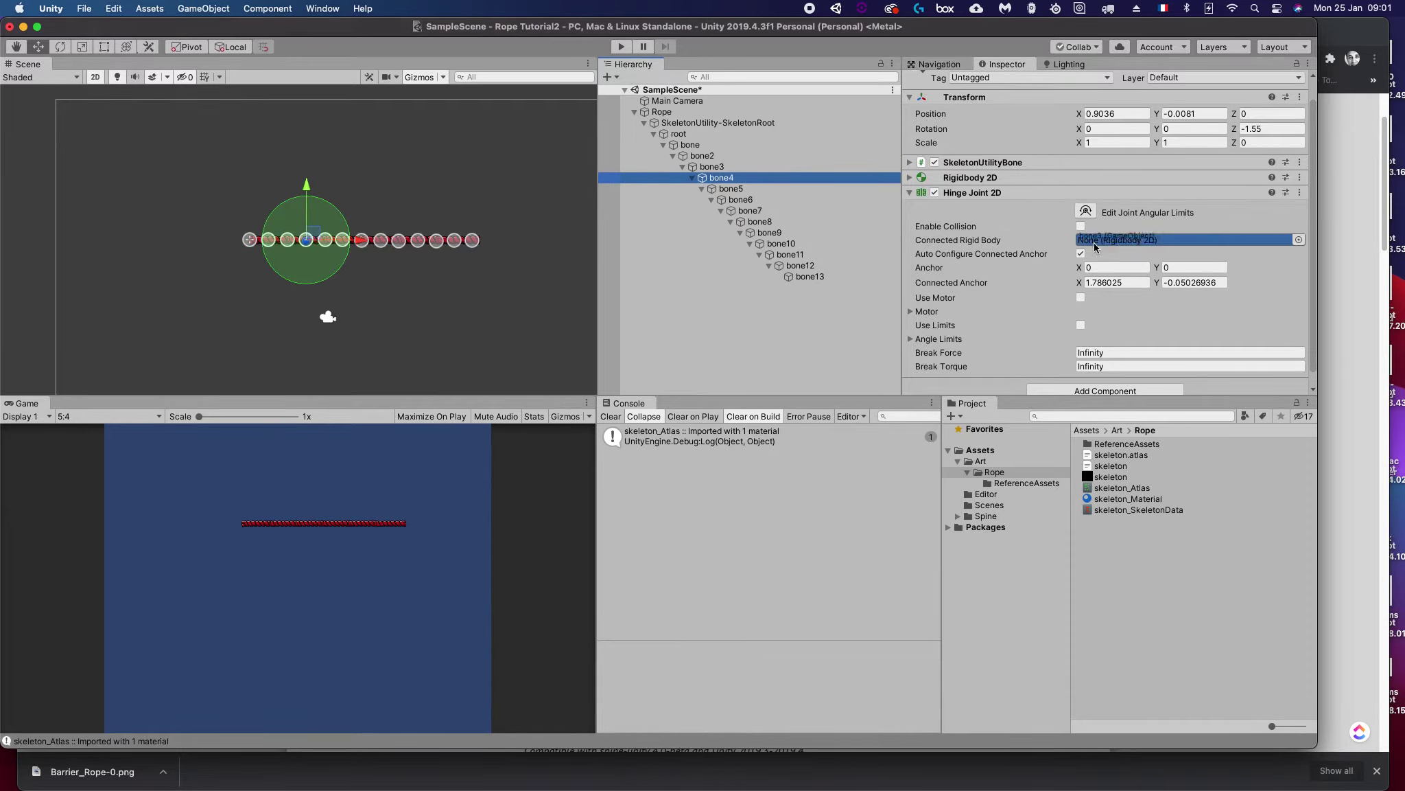
{"action": "left_click_drag", "start_coordinate": [711, 167], "coordinate": [1098, 240]}
{"action": "left_click", "coordinate": [731, 188]}
{"action": "left_click_drag", "start_coordinate": [719, 179], "coordinate": [1166, 240]}
Step: Link the hinge joints of bone6 through bone10 to bone5 through bone9 respectively
{"action": "left_click", "coordinate": [739, 200]}
{"action": "left_click_drag", "start_coordinate": [731, 189], "coordinate": [1167, 239]}
{"action": "left_click", "coordinate": [749, 206]}
{"action": "left_click_drag", "start_coordinate": [749, 205], "coordinate": [1167, 240]}
{"action": "left_click_drag", "start_coordinate": [749, 211], "coordinate": [1167, 239]}
{"action": "left_click", "coordinate": [770, 232]}
{"action": "left_click_drag", "start_coordinate": [760, 221], "coordinate": [1166, 239]}
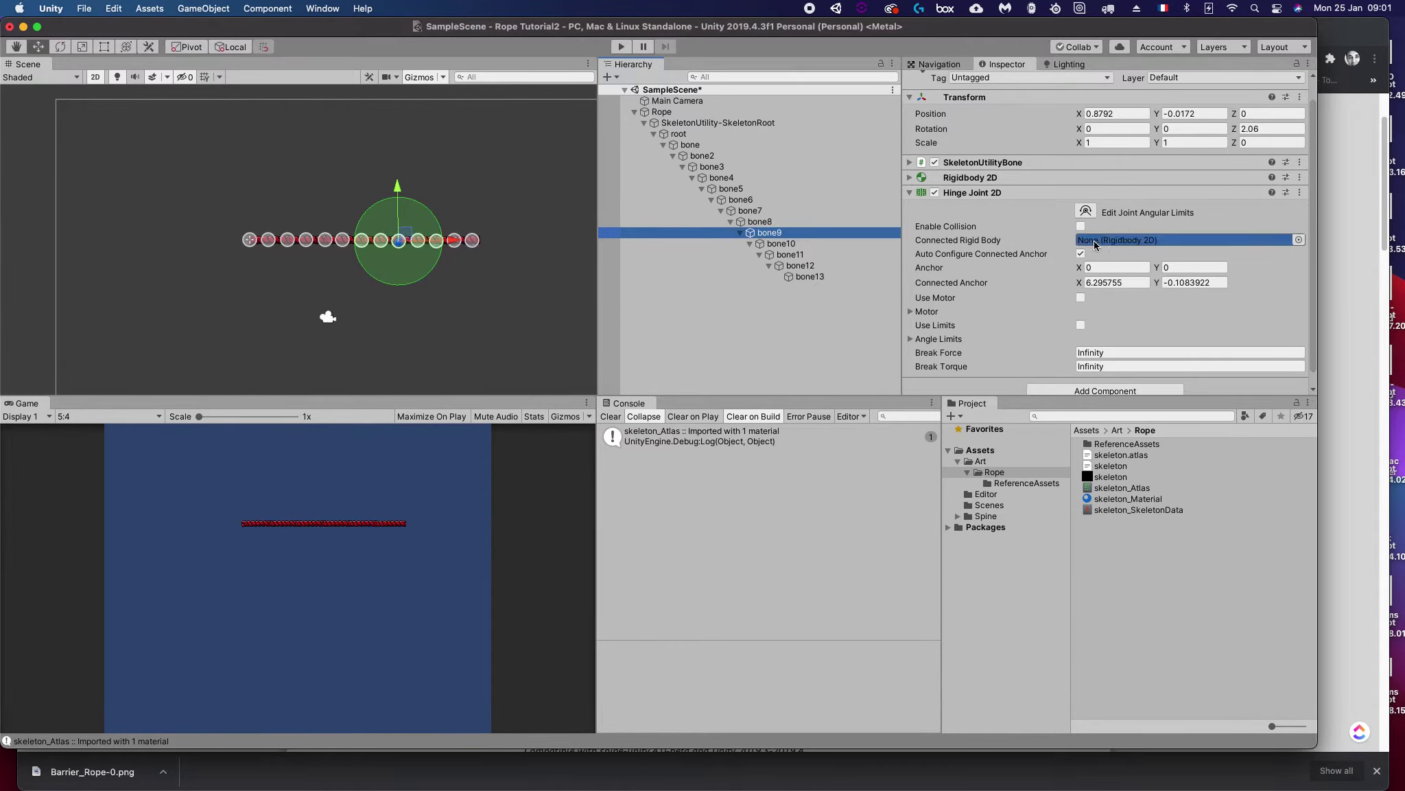
{"action": "left_click", "coordinate": [781, 244]}
{"action": "left_click_drag", "start_coordinate": [769, 233], "coordinate": [1120, 241]}
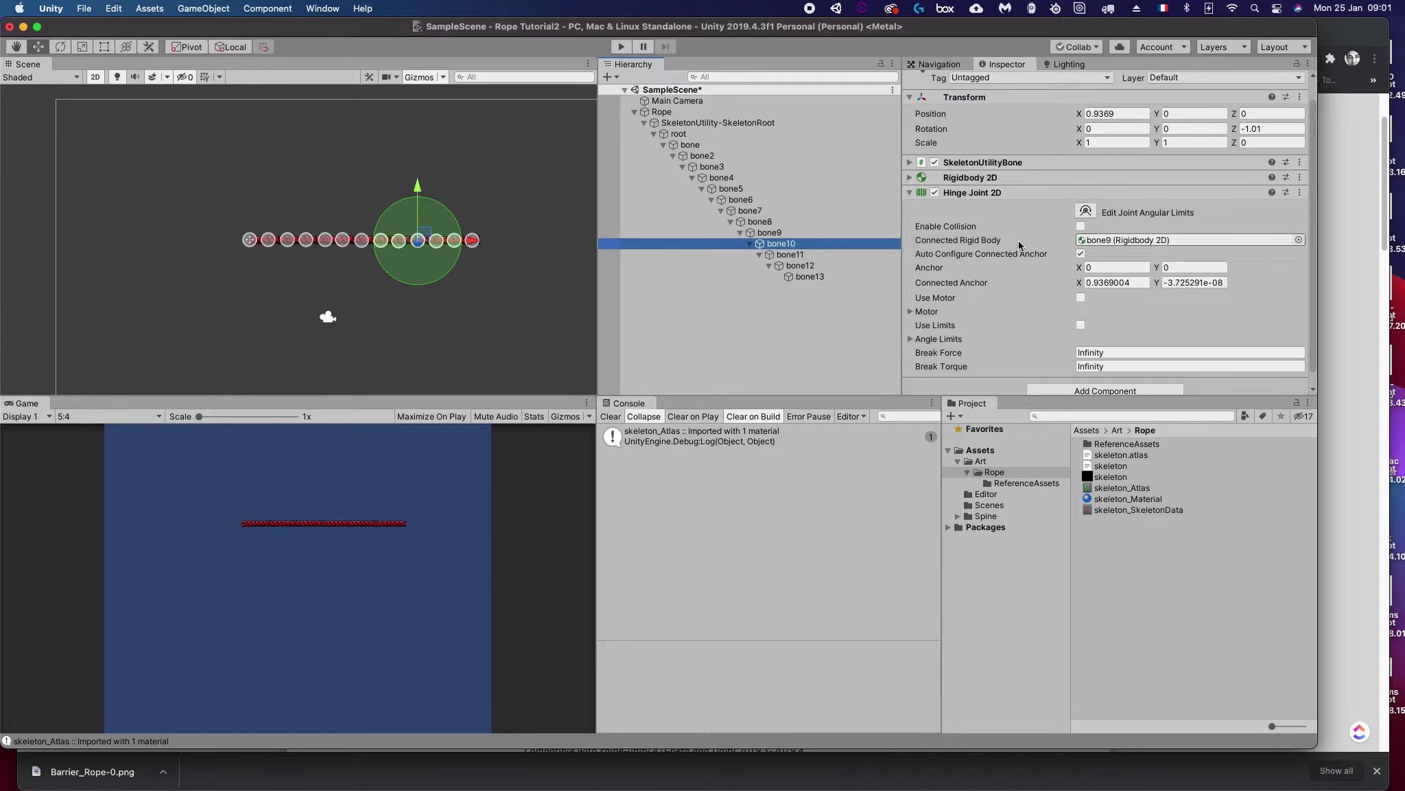
Step: Connect bone11, bone12 and bone13 to their preceding bones, then select root
{"action": "left_click", "coordinate": [790, 255]}
{"action": "left_click_drag", "start_coordinate": [781, 243], "coordinate": [1101, 240]}
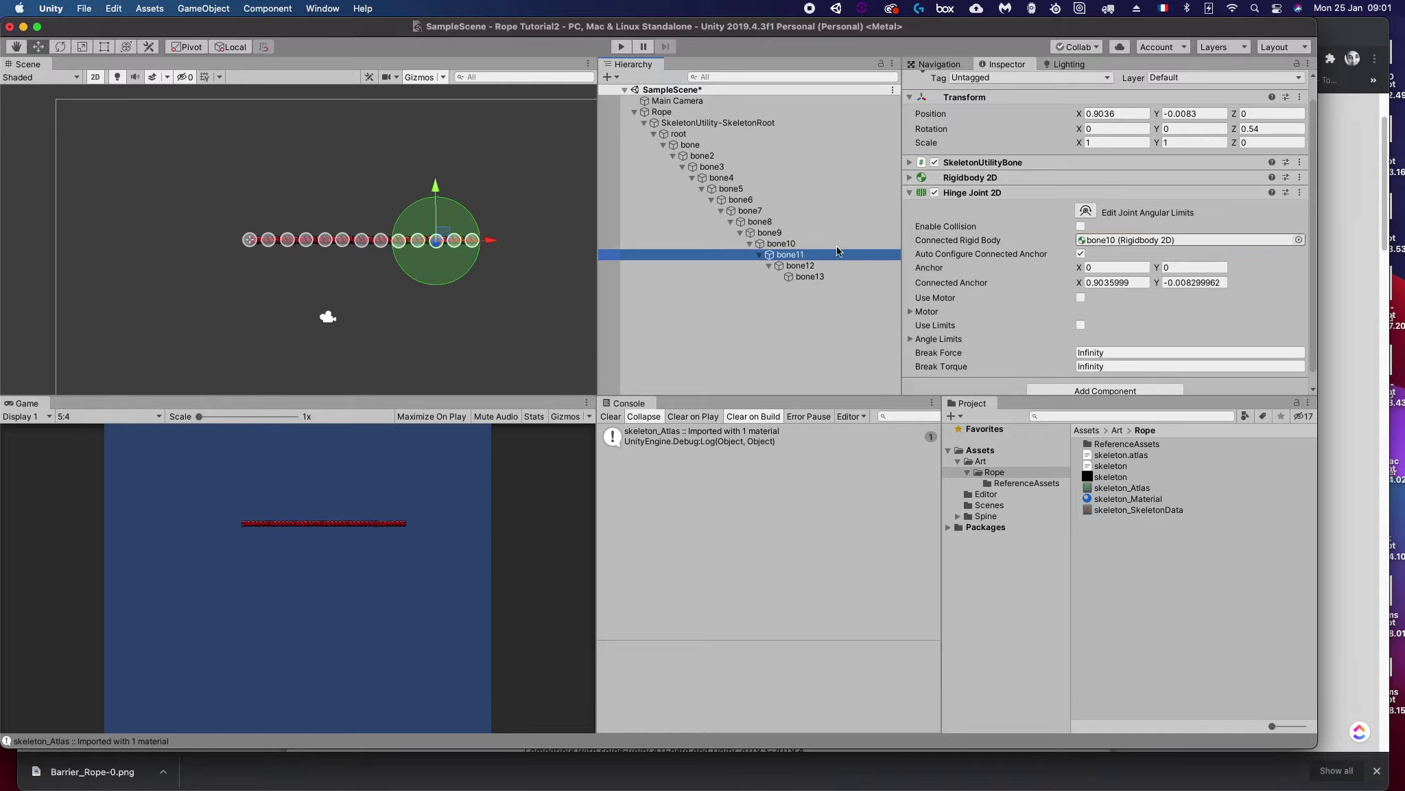
{"action": "left_click", "coordinate": [800, 266]}
{"action": "left_click_drag", "start_coordinate": [790, 255], "coordinate": [1089, 241]}
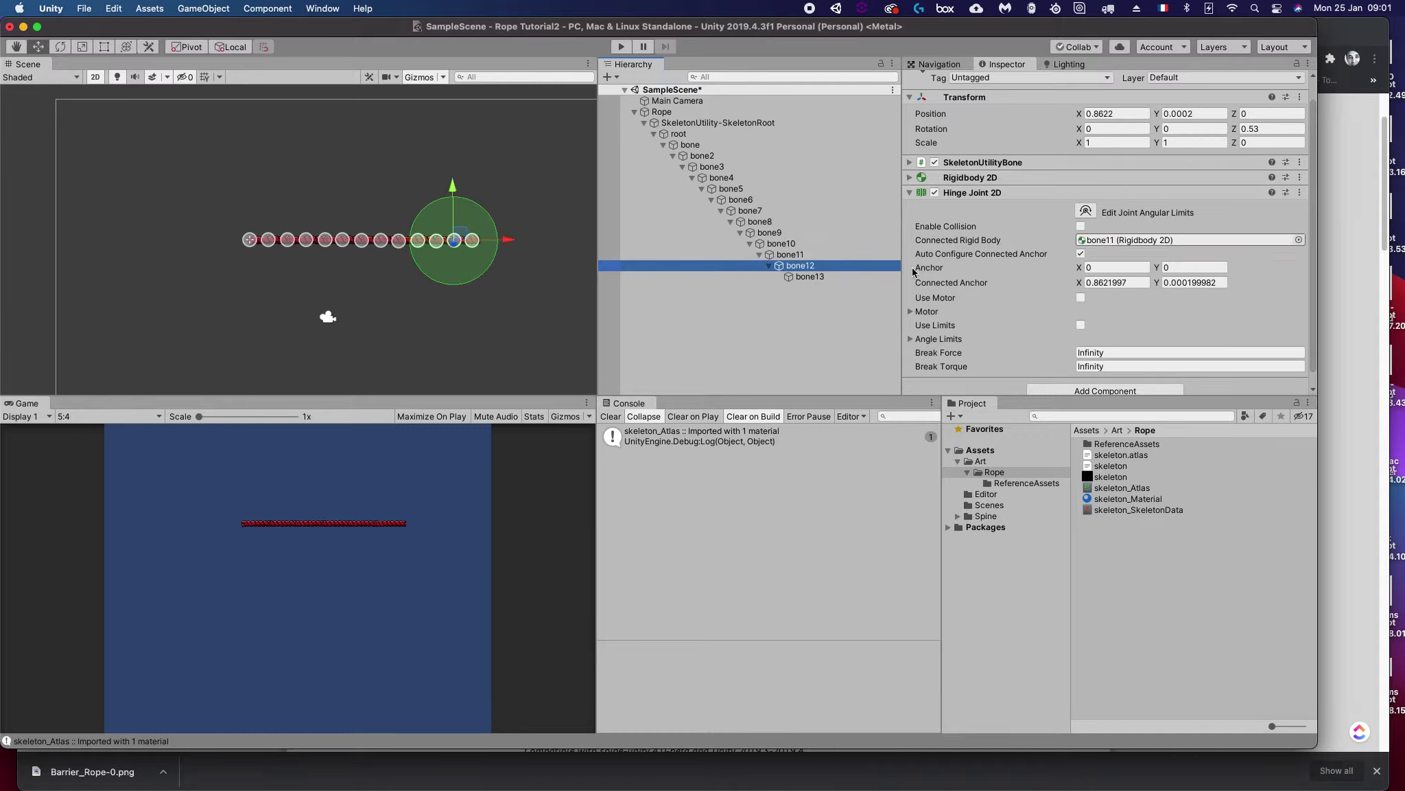
{"action": "left_click", "coordinate": [810, 277]}
{"action": "left_click_drag", "start_coordinate": [800, 266], "coordinate": [1103, 240]}
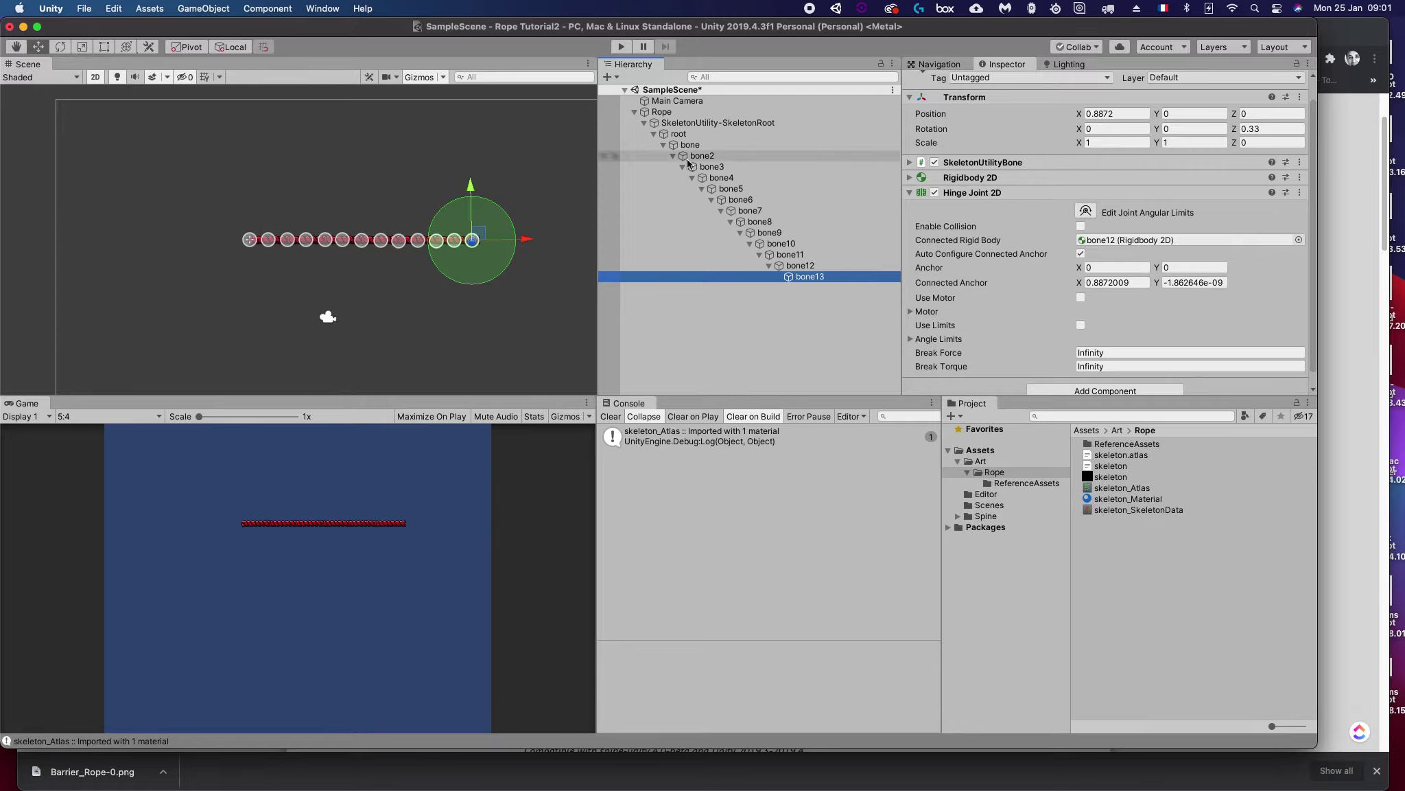
{"action": "left_click", "coordinate": [248, 235]}
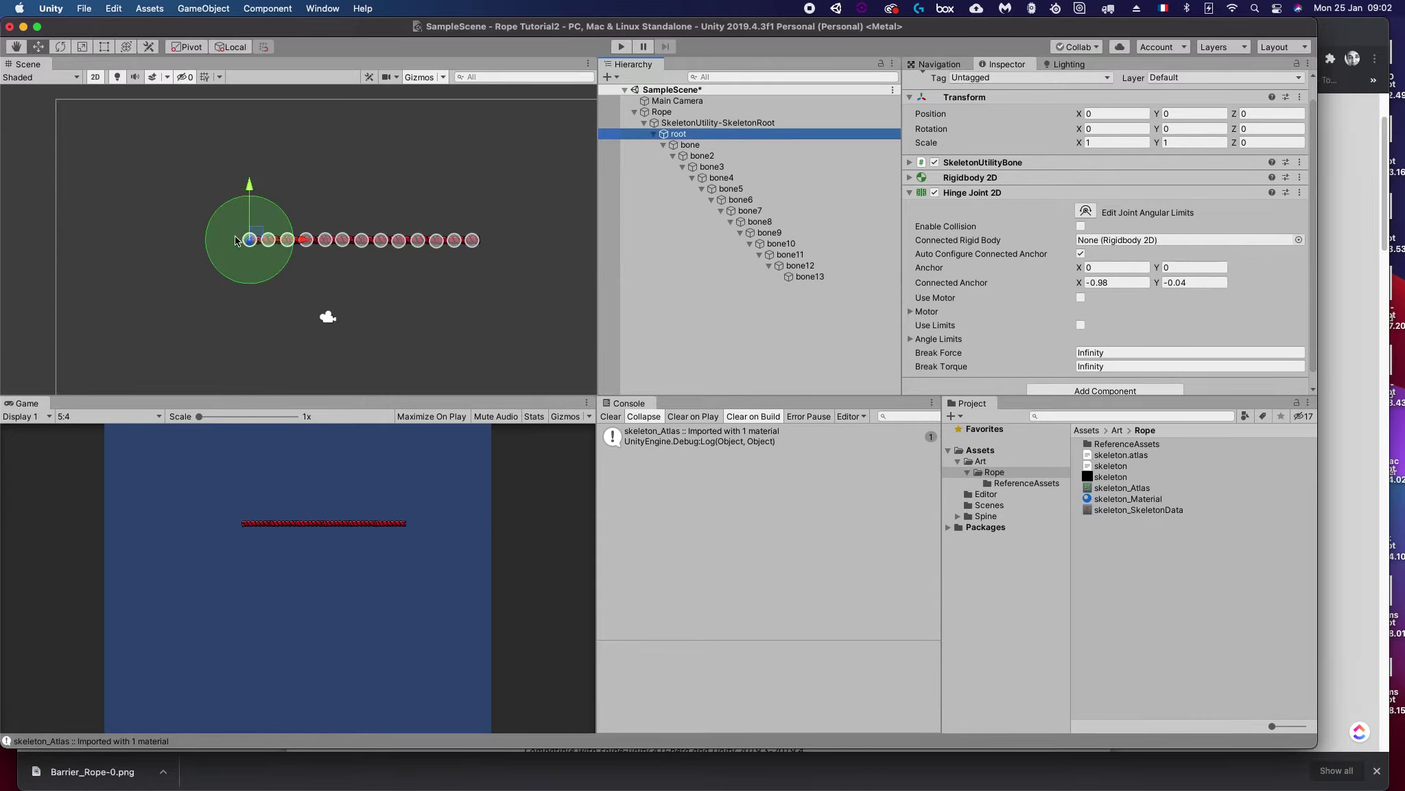
{"action": "left_click", "coordinate": [620, 46]}
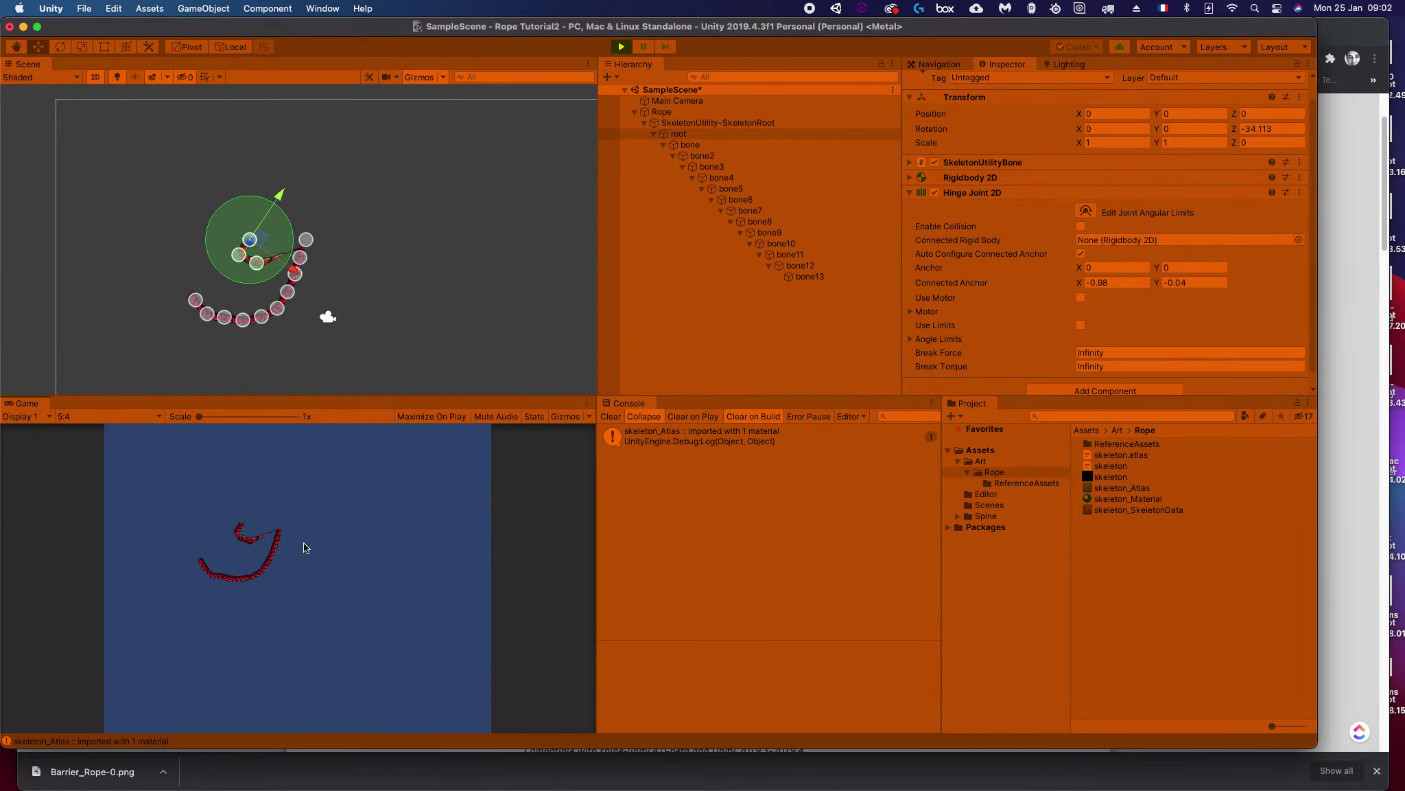
{"action": "left_click", "coordinate": [306, 243]}
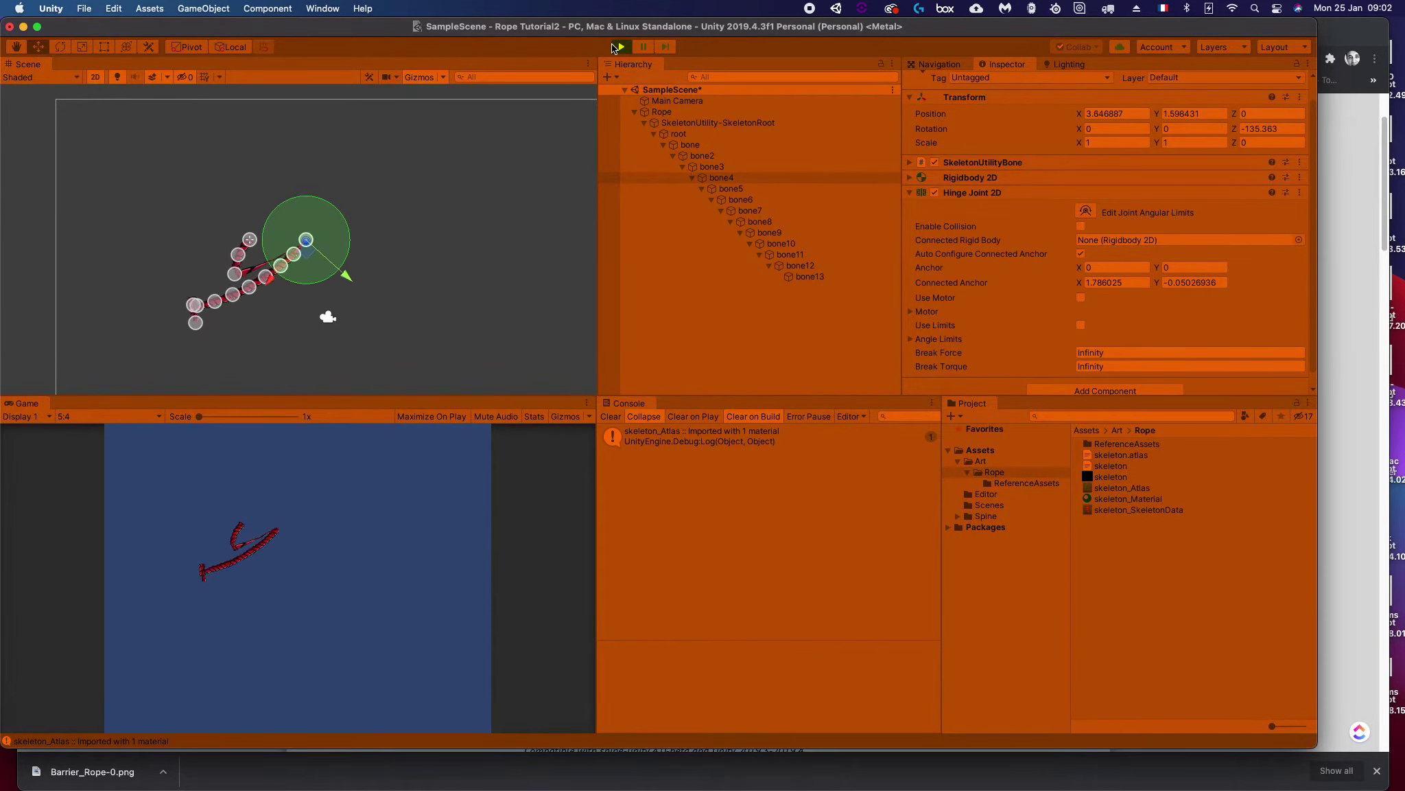
{"action": "key", "text": "super+p"}
{"action": "left_click", "coordinate": [695, 145]}
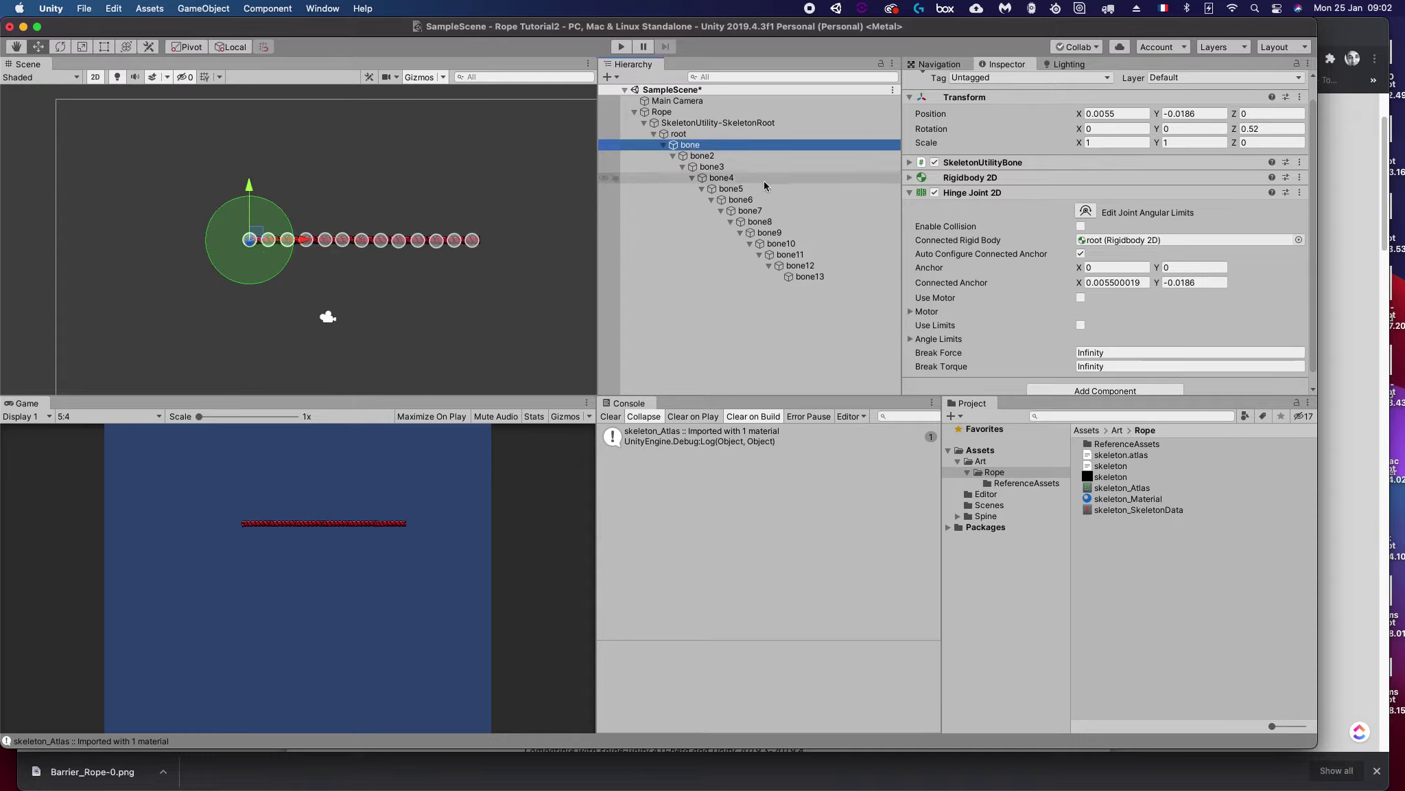
Step: Review the bone2 and bone3 joints and connect bone4's hinge joint to bone3
{"action": "left_click", "coordinate": [705, 157]}
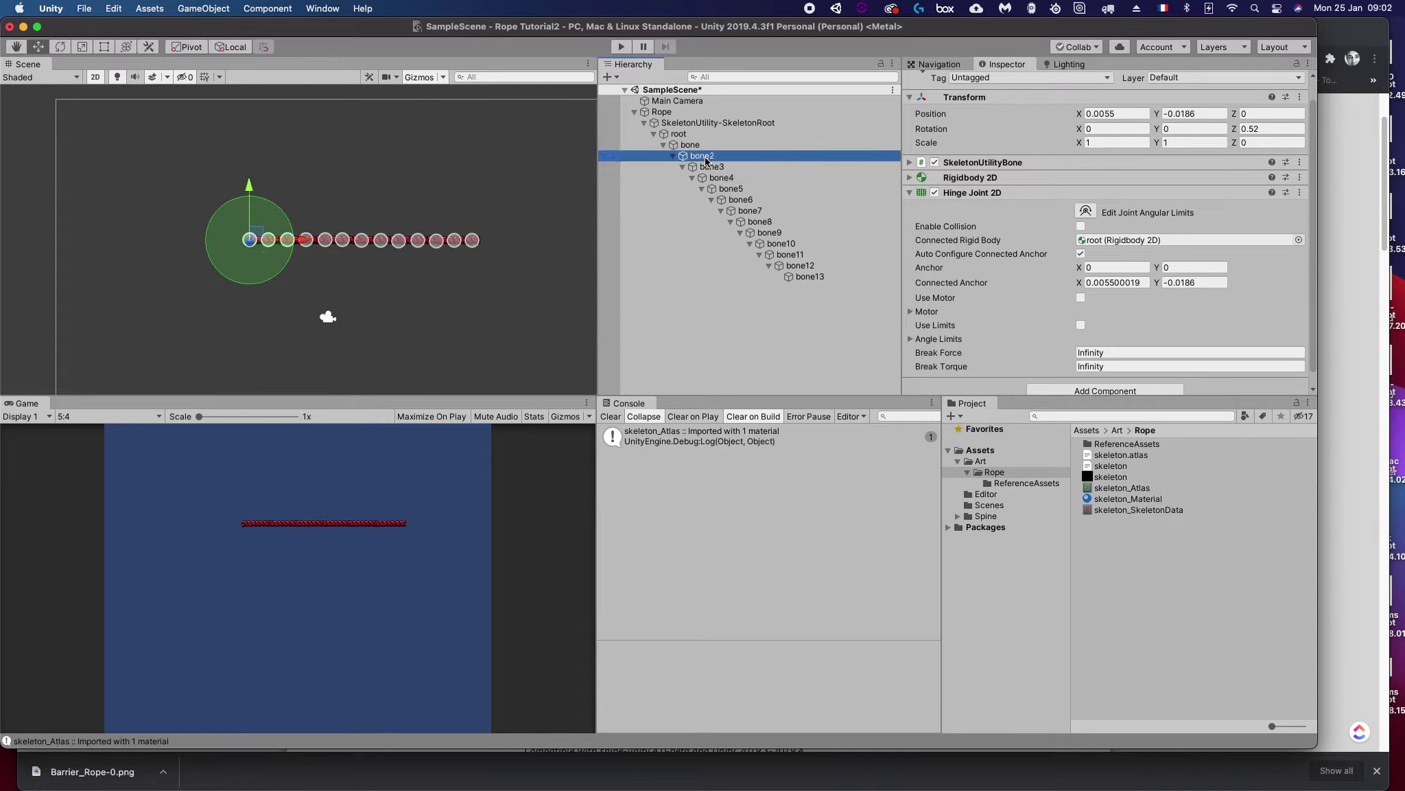
{"action": "left_click", "coordinate": [699, 148]}
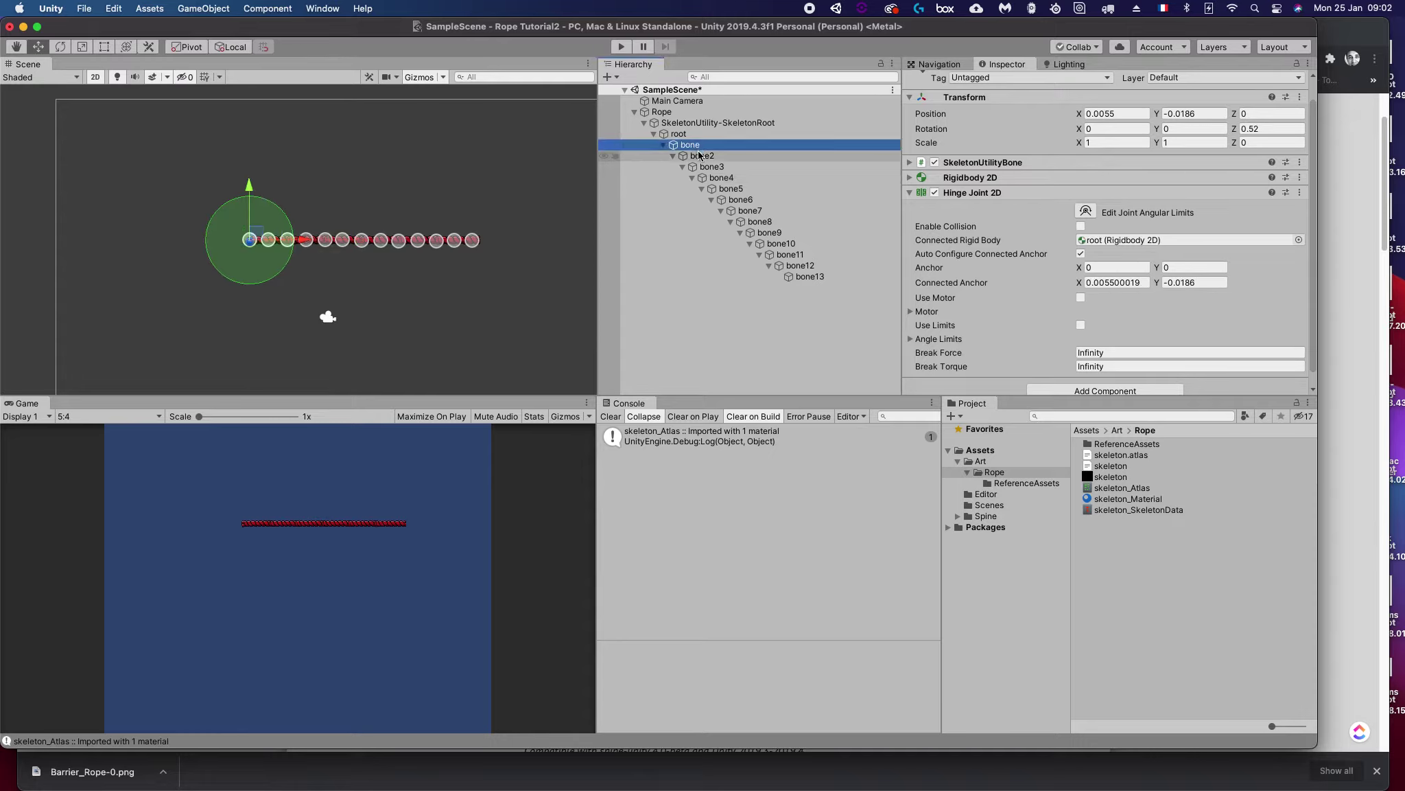
{"action": "left_click", "coordinate": [702, 157]}
{"action": "left_click", "coordinate": [712, 167]}
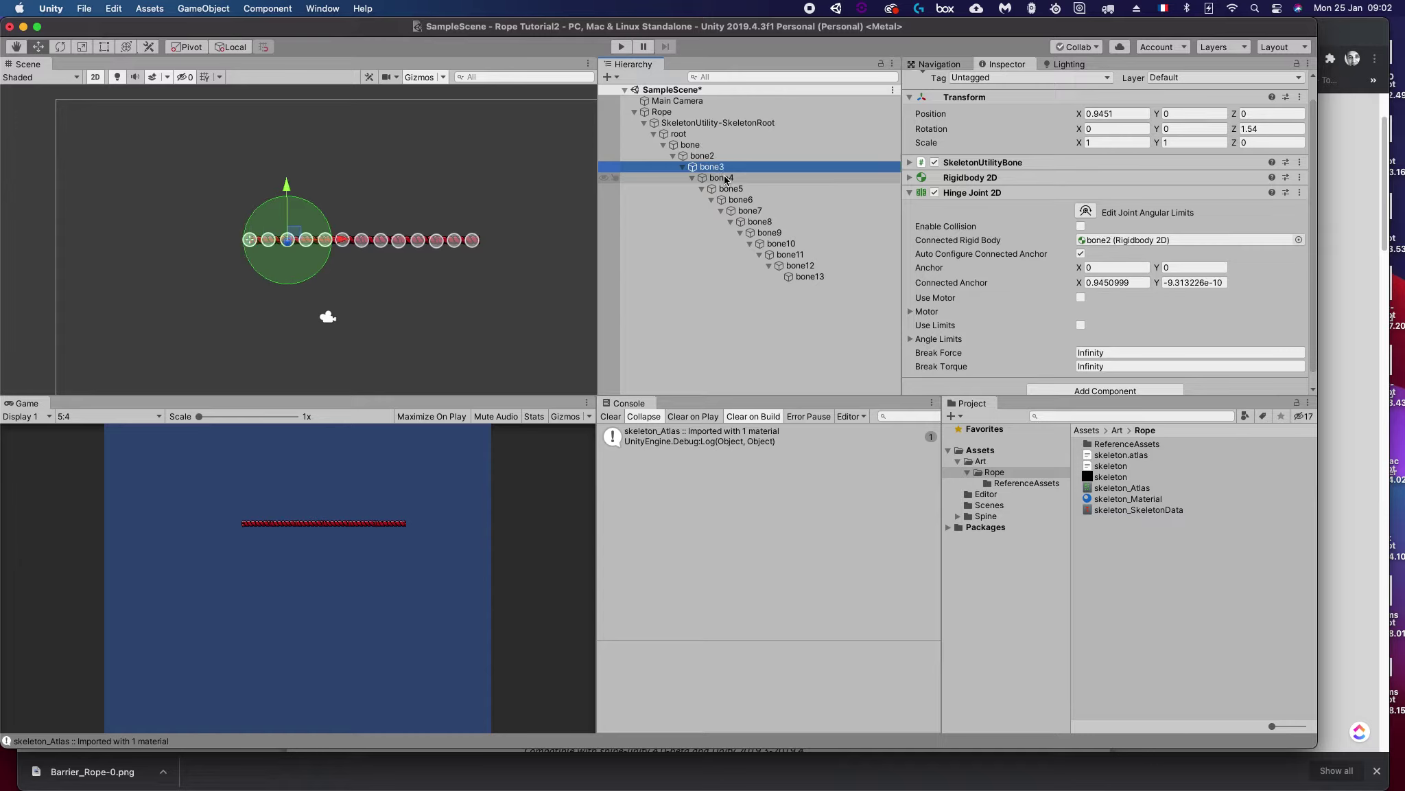
{"action": "left_click", "coordinate": [724, 179]}
{"action": "left_click_drag", "start_coordinate": [712, 167], "coordinate": [1122, 241]}
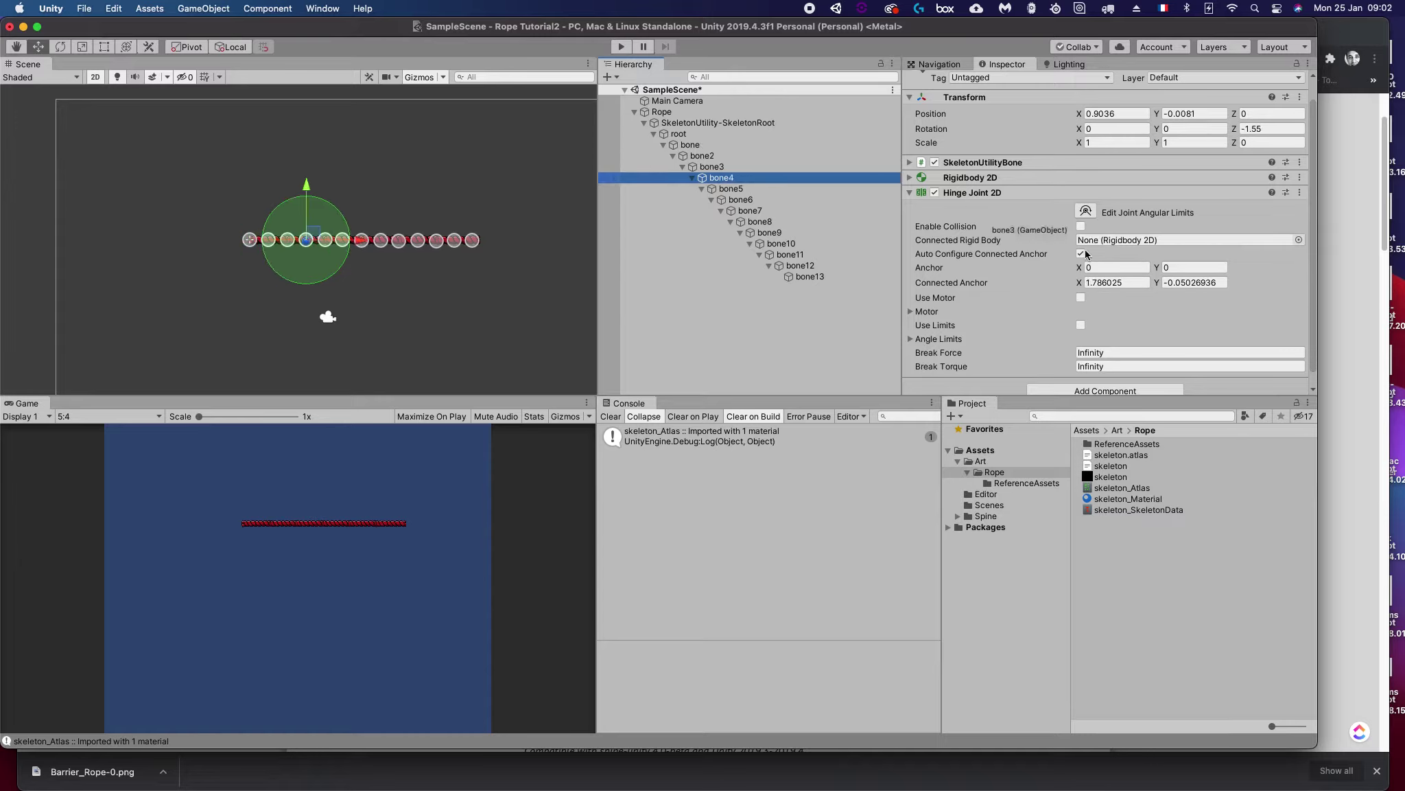
Step: Verify the hinge joint connections on bone5 through bone10
{"action": "left_click", "coordinate": [731, 188]}
{"action": "left_click", "coordinate": [740, 200]}
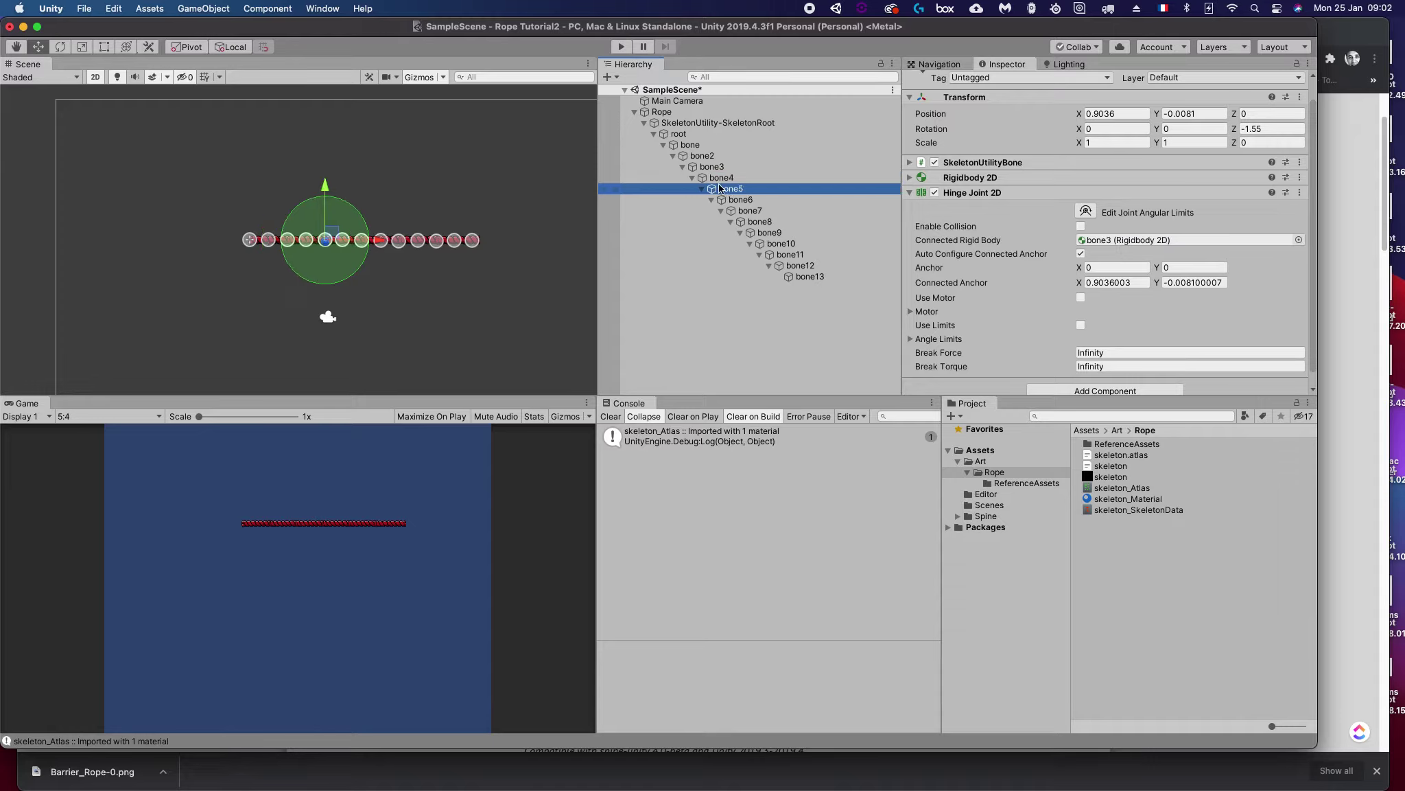
{"action": "left_click", "coordinate": [754, 211]}
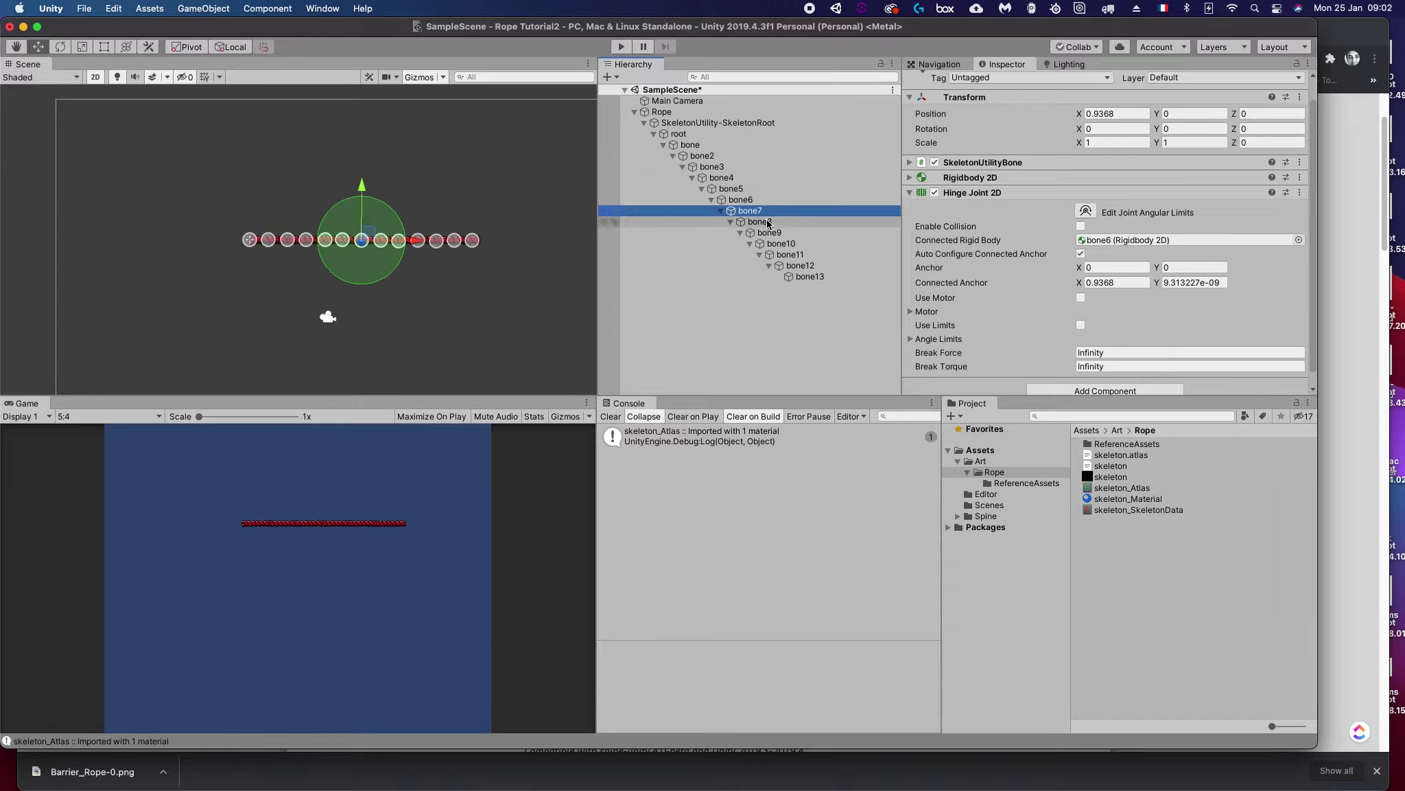
{"action": "left_click", "coordinate": [766, 223]}
{"action": "left_click", "coordinate": [774, 233]}
{"action": "left_click", "coordinate": [782, 245]}
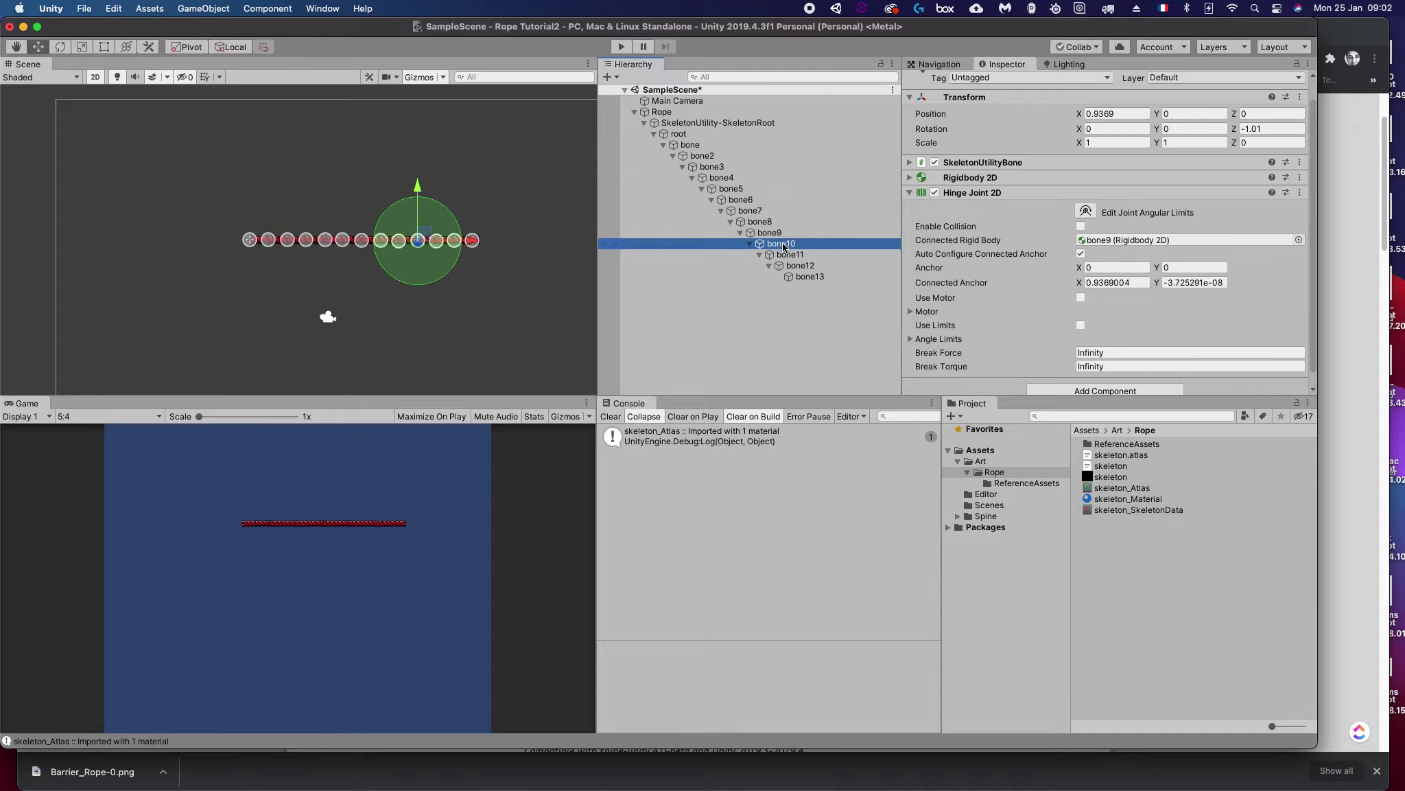
Step: Play-test the scene to watch the linked rope swing freely, then stop
{"action": "left_click", "coordinate": [618, 46]}
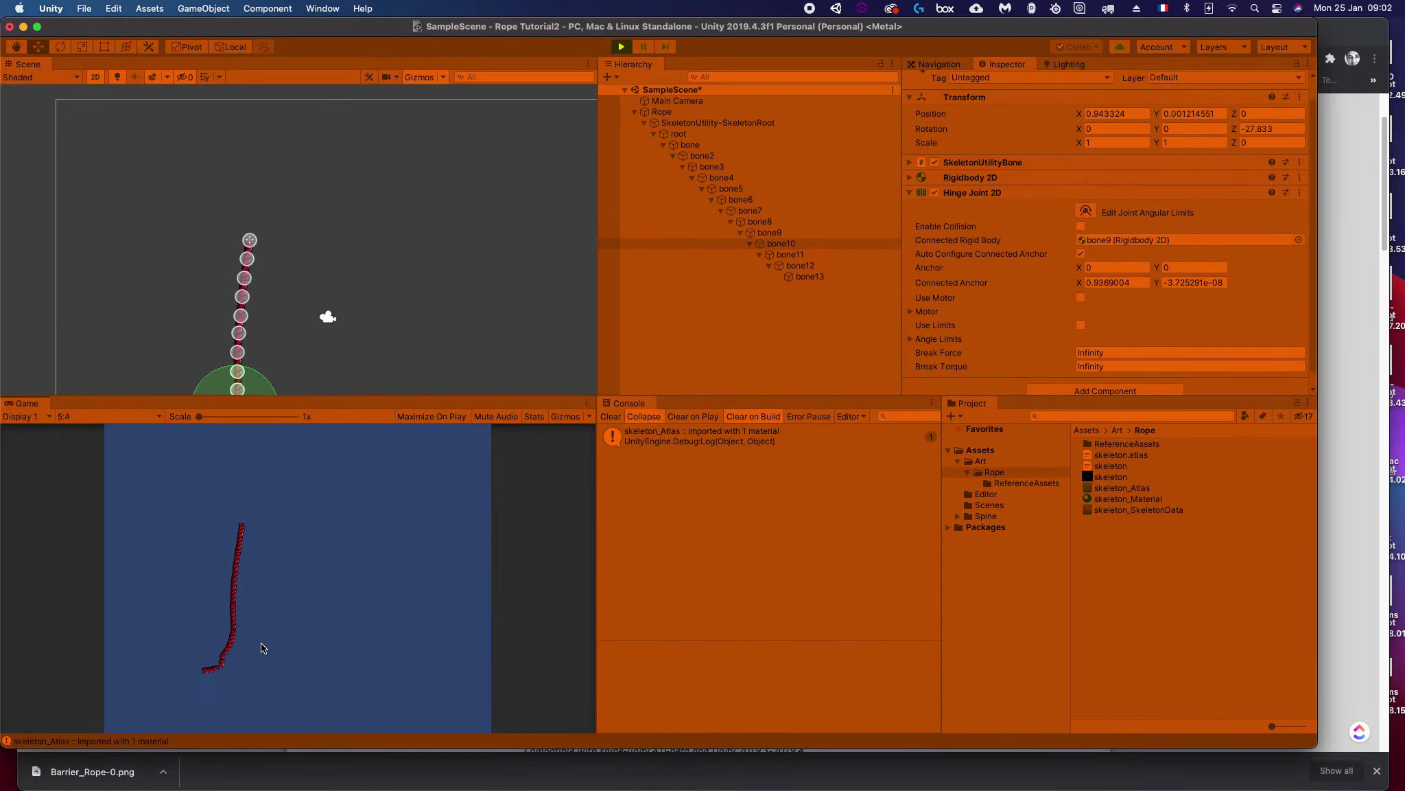
{"action": "scroll", "coordinate": [412, 343], "scroll_direction": "down", "scroll_amount": 3}
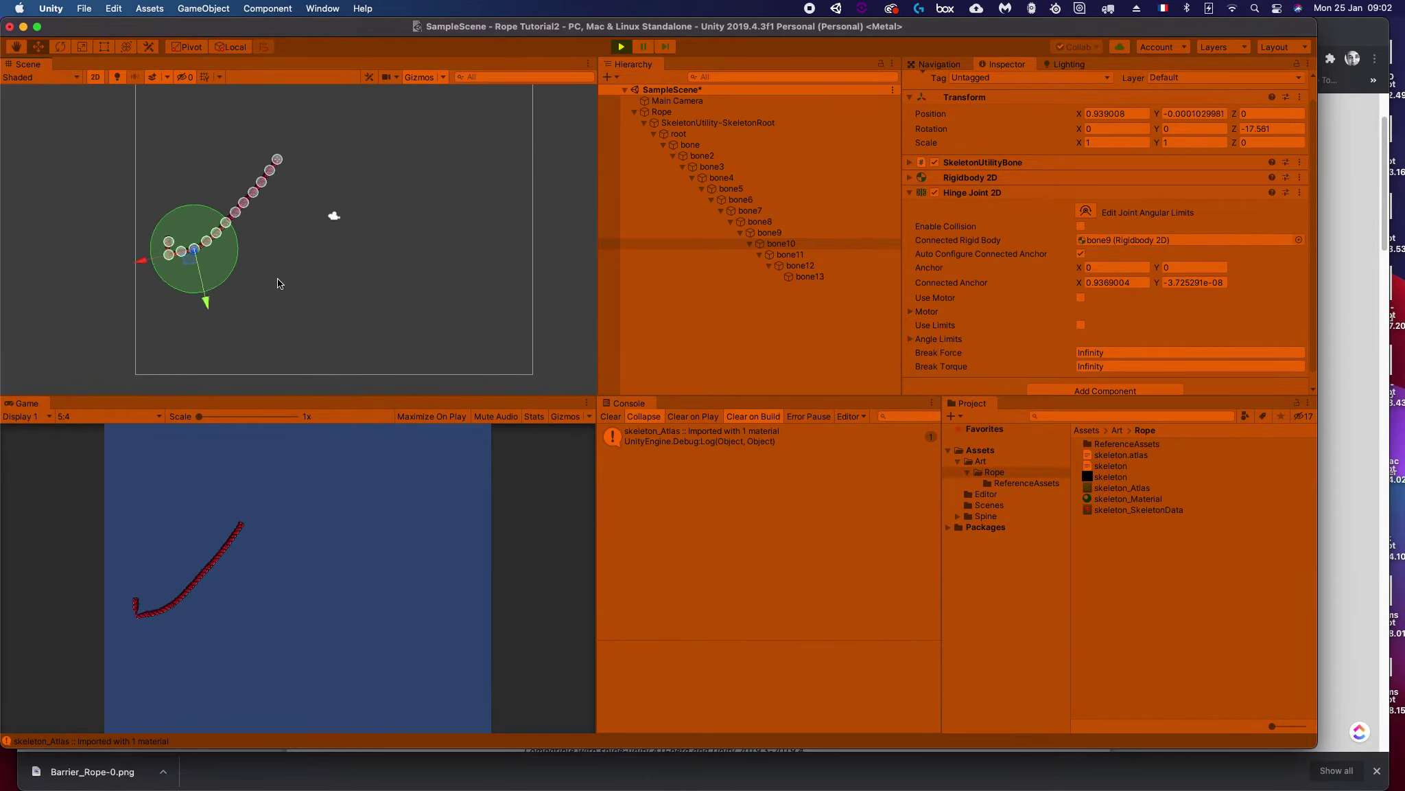
{"action": "left_click", "coordinate": [623, 47]}
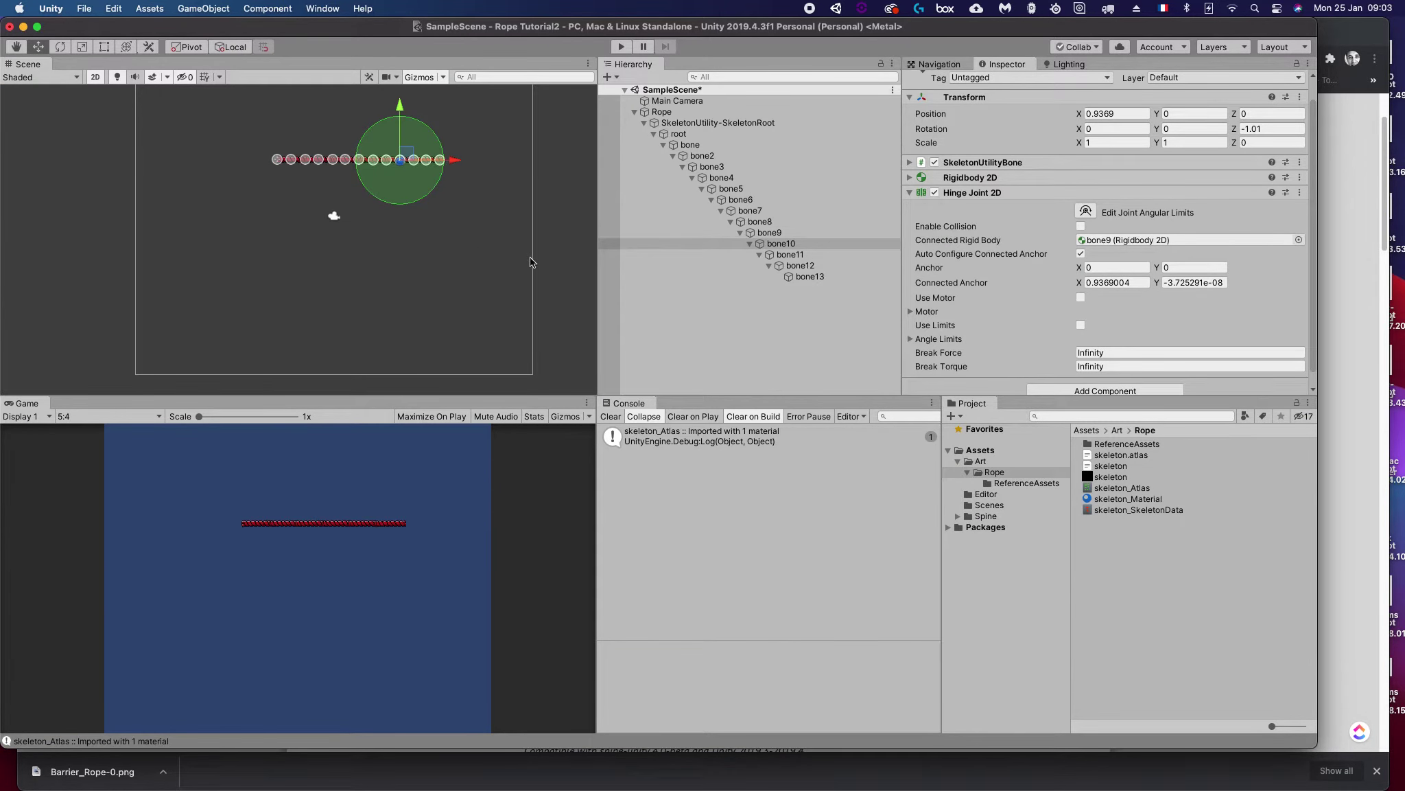
{"action": "left_click", "coordinate": [681, 136]}
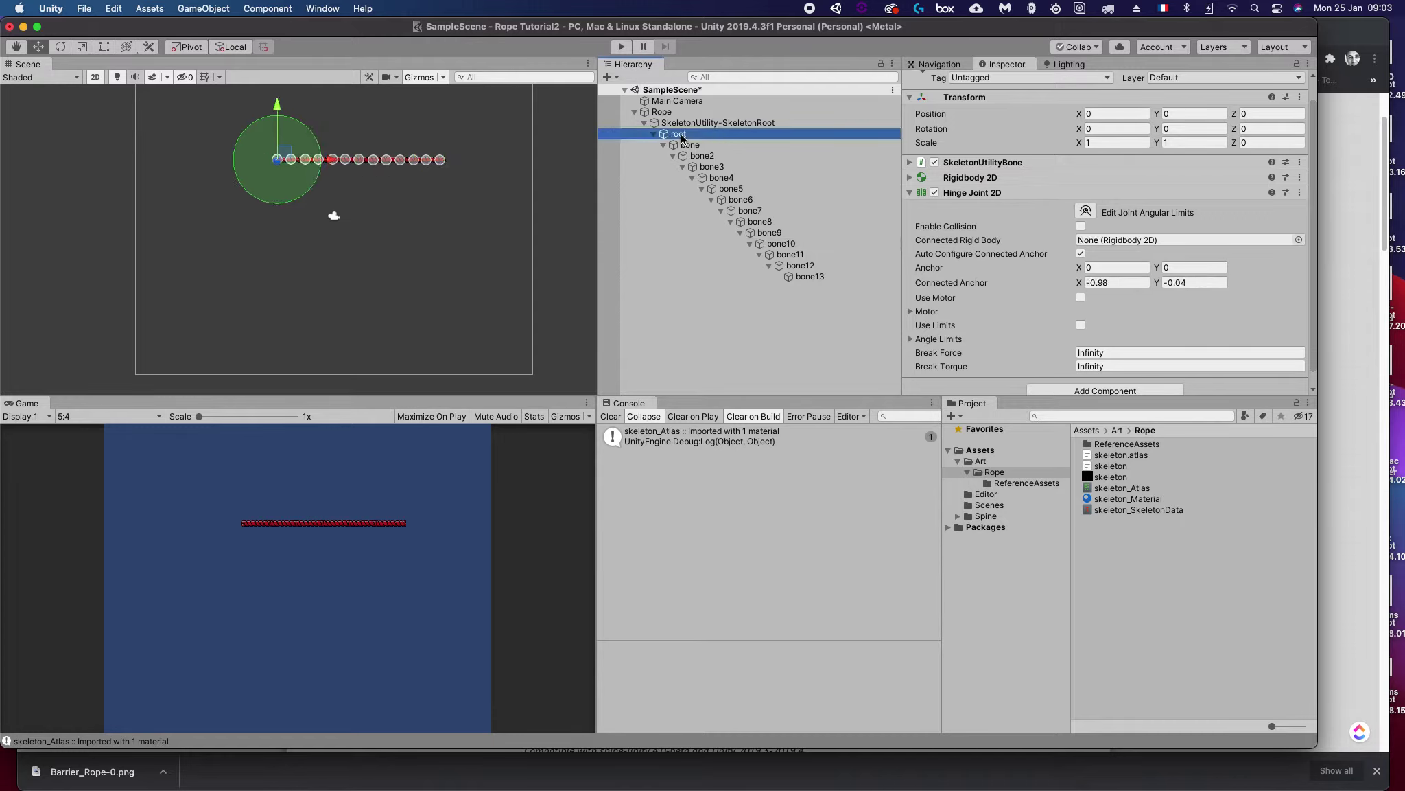
{"action": "left_click", "coordinate": [690, 145]}
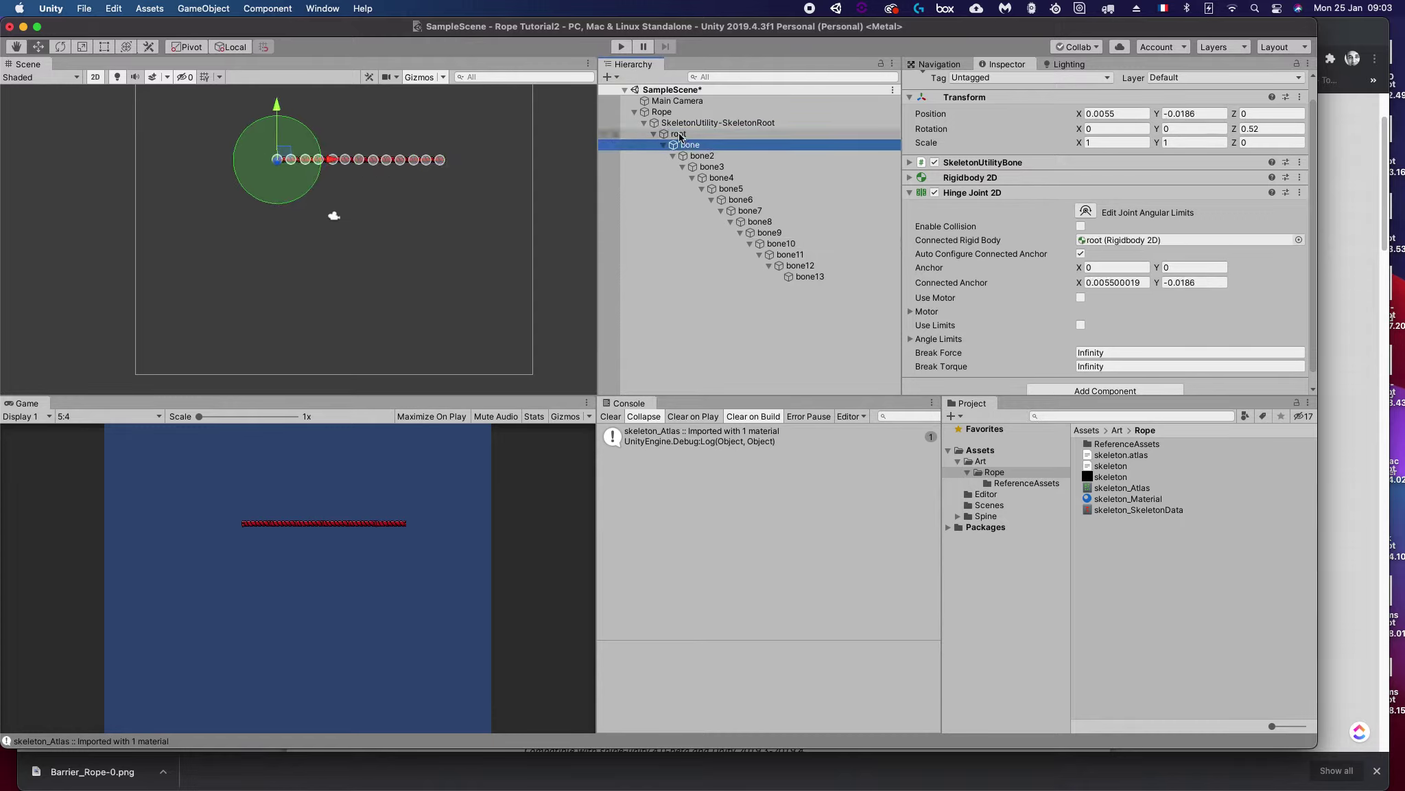
{"action": "left_click", "coordinate": [680, 135]}
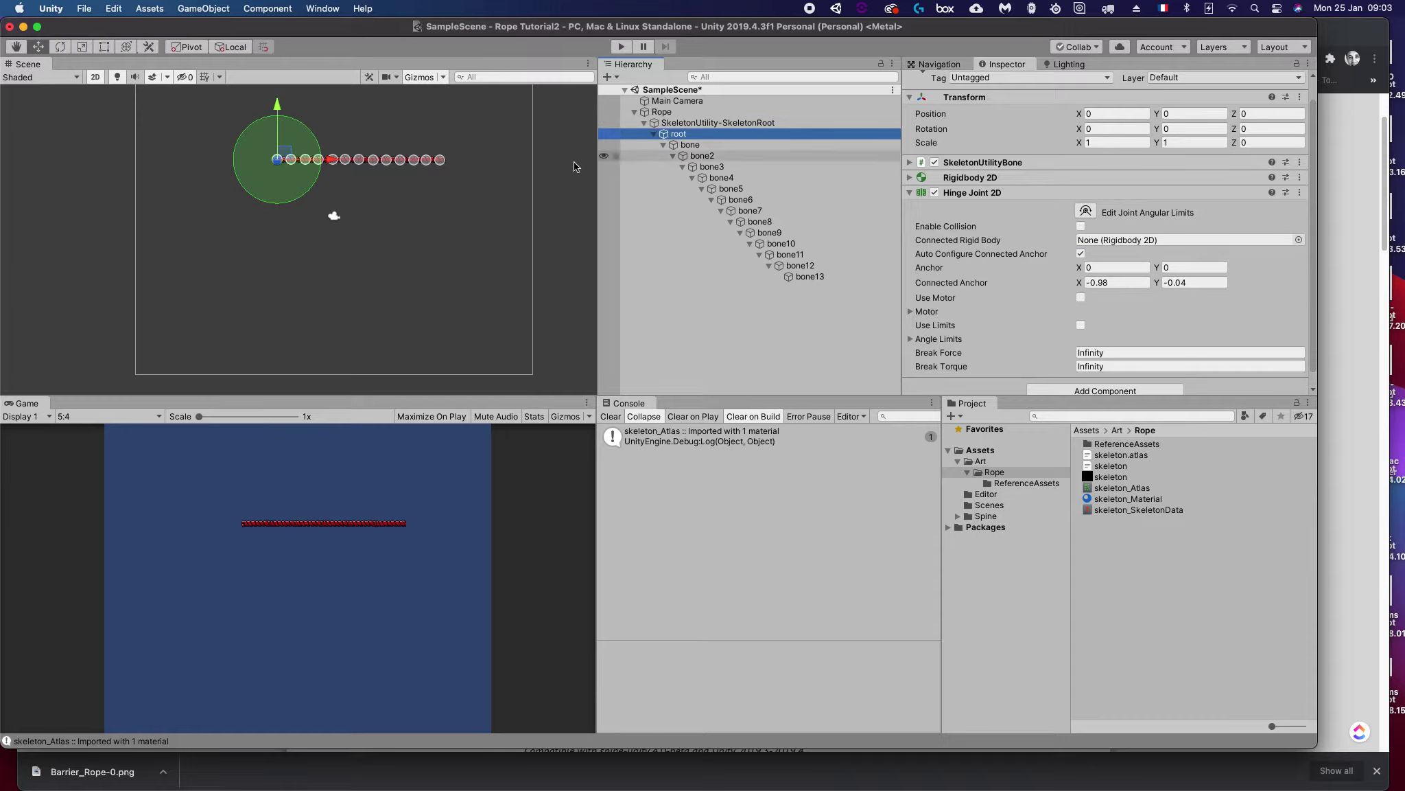
{"action": "scroll", "coordinate": [264, 143], "scroll_direction": "up", "scroll_amount": 3}
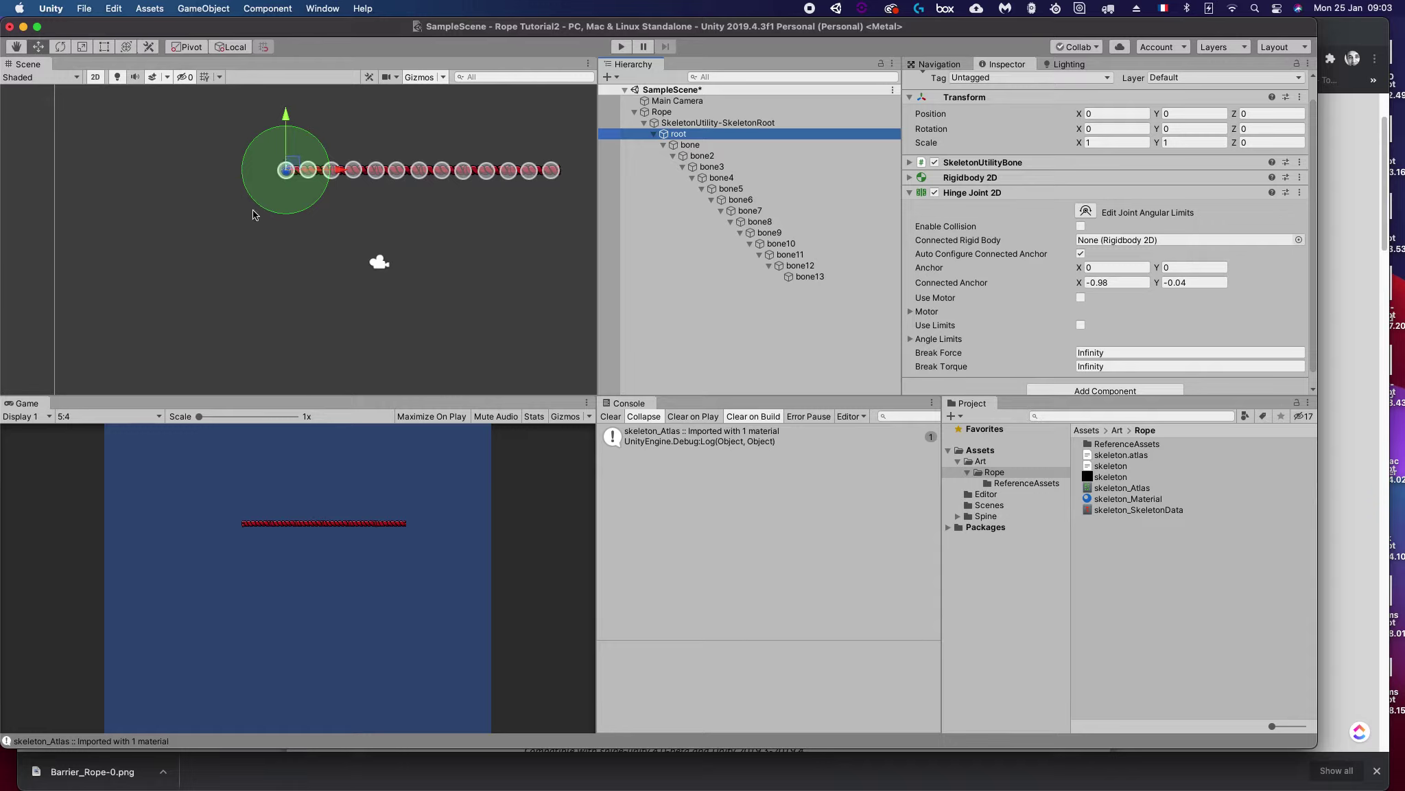
{"action": "left_click", "coordinate": [689, 145]}
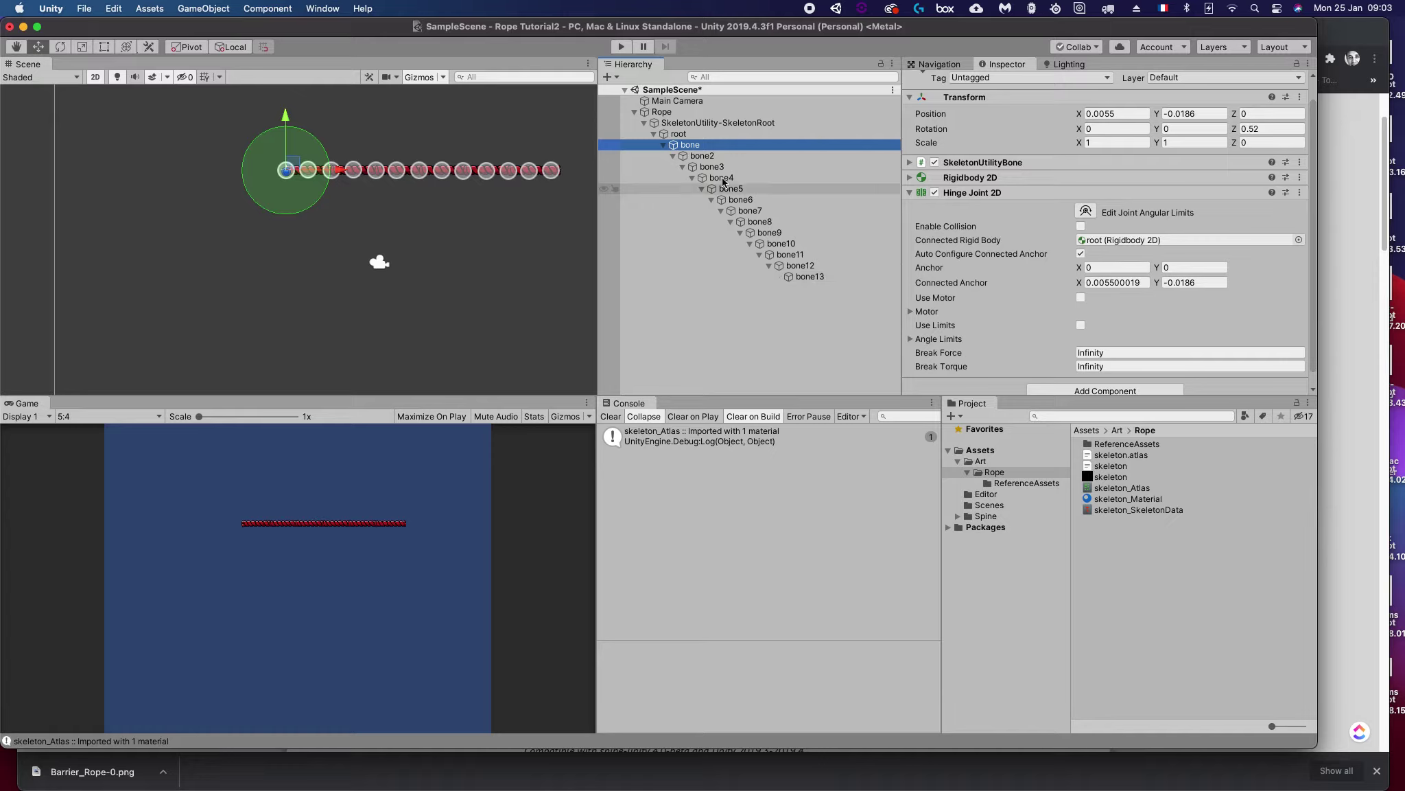
Step: Select bone through bone13 and enable hinge angle limits of -60 and 60
{"action": "left_click", "coordinate": [813, 276], "text": "shift"}
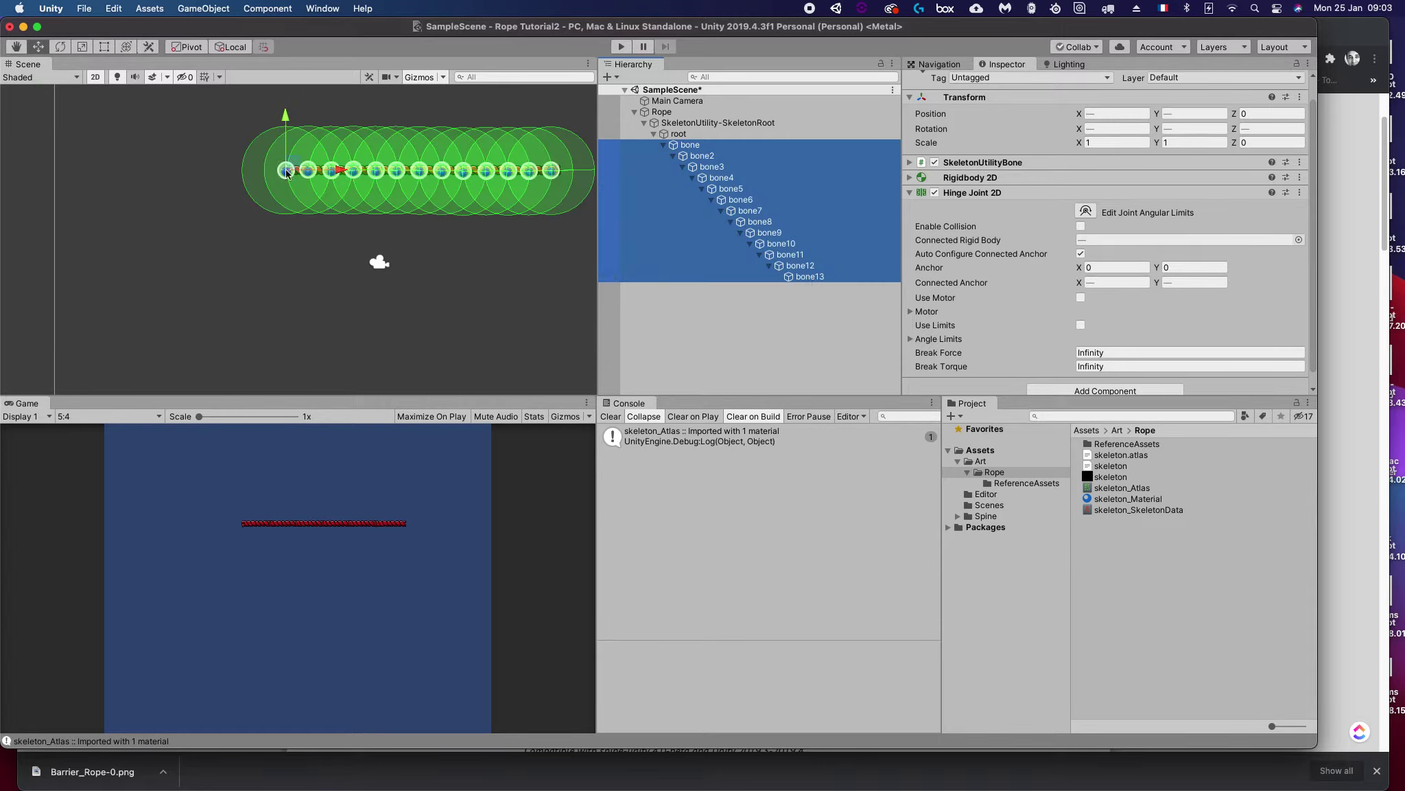
{"action": "scroll", "coordinate": [1018, 286], "scroll_direction": "down", "scroll_amount": 2}
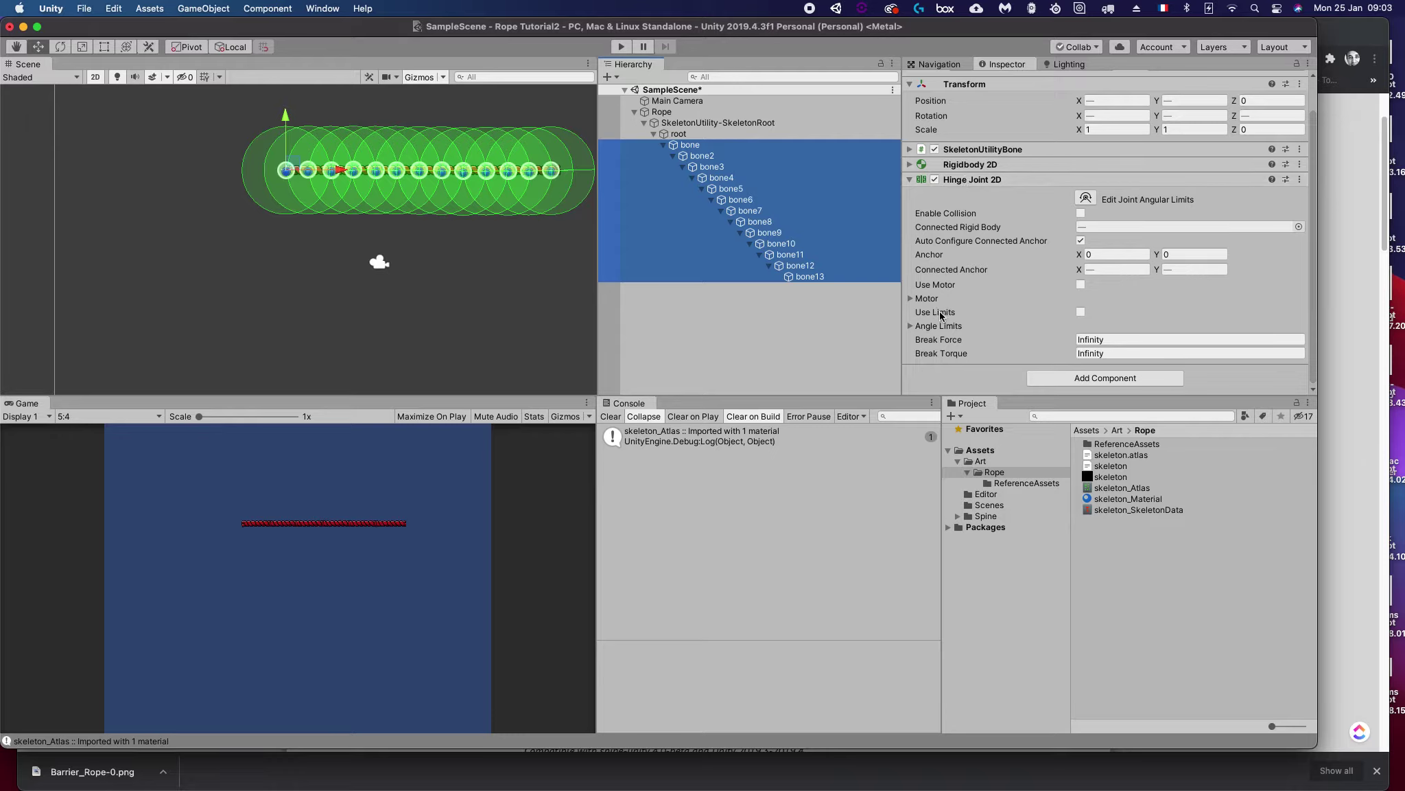
{"action": "left_click", "coordinate": [910, 326]}
{"action": "type", "text": "-6"}
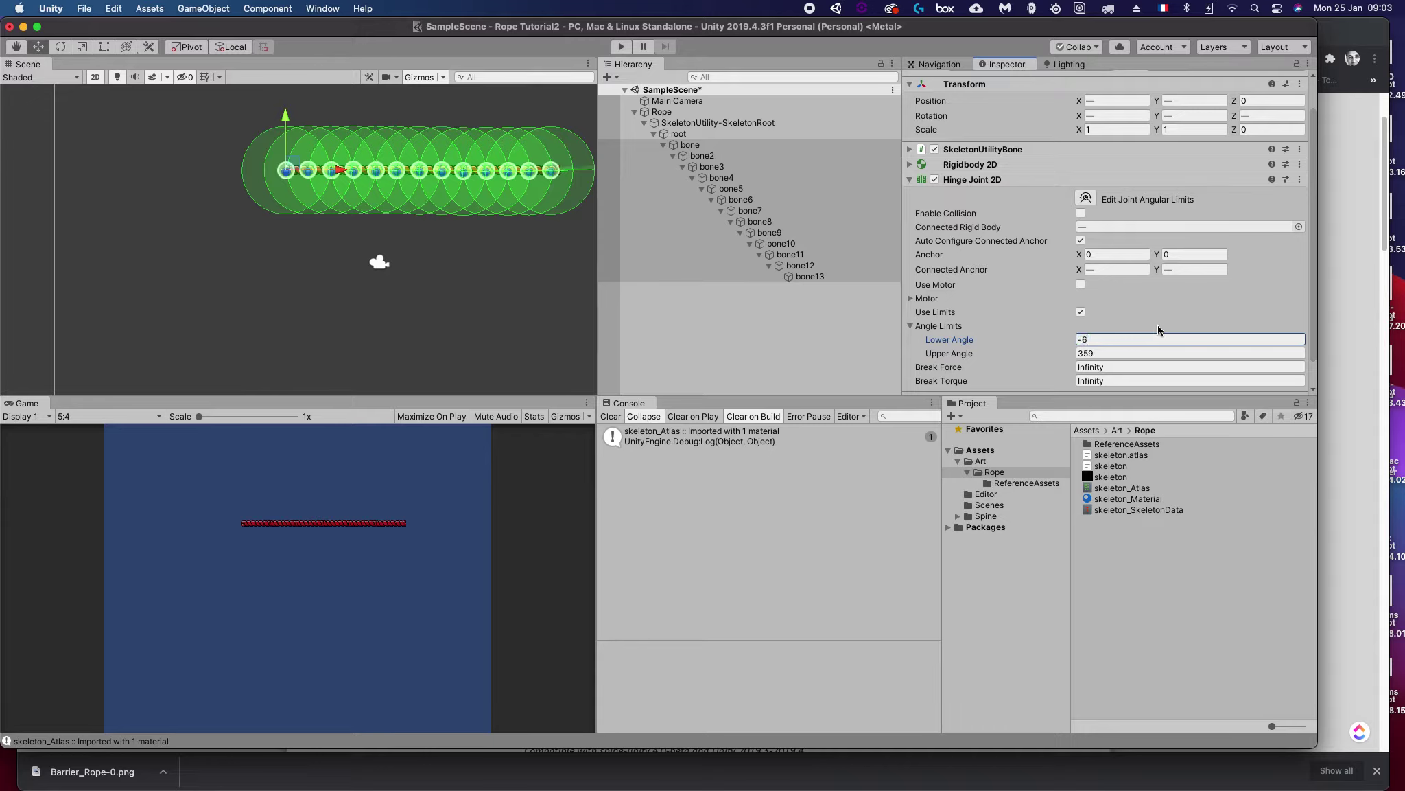
{"action": "type", "text": "0"}
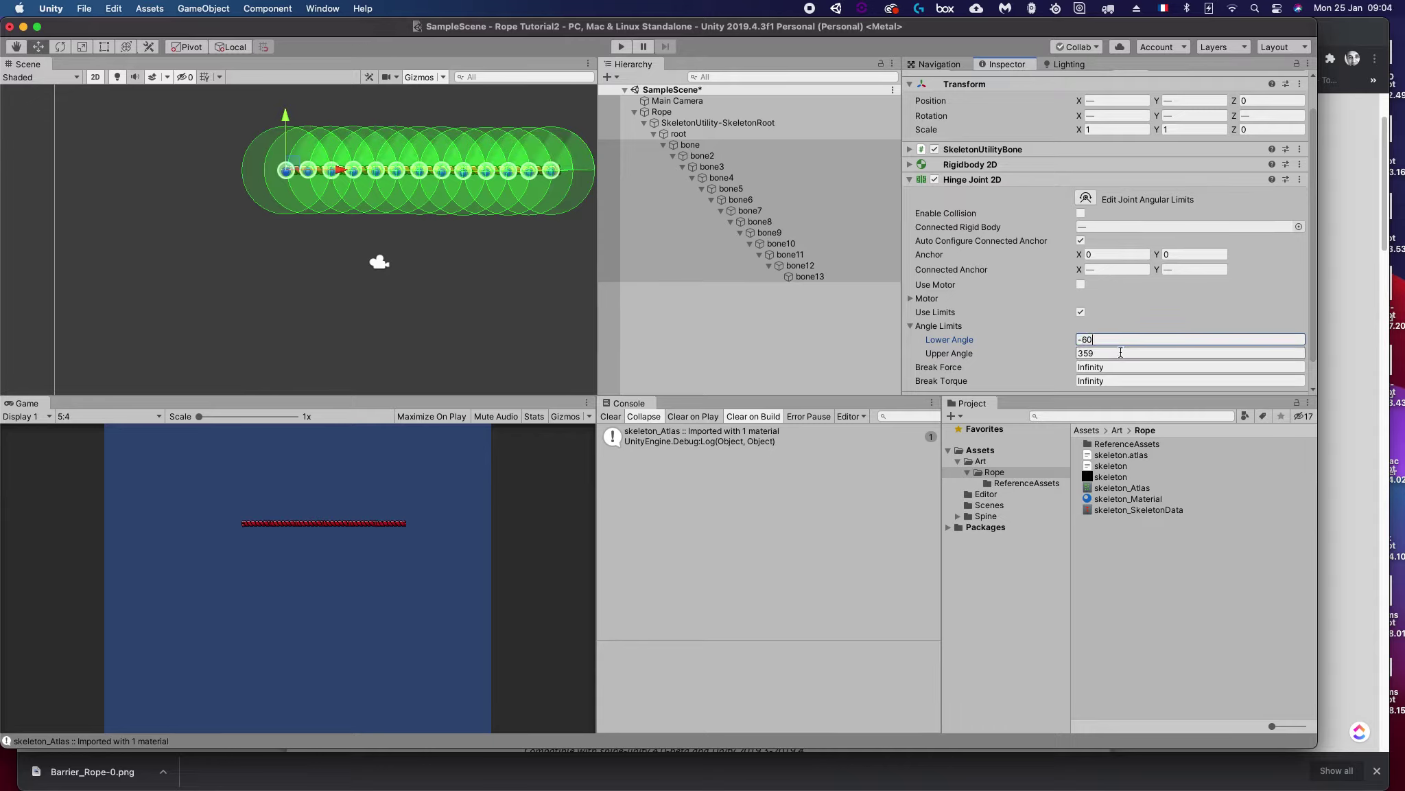
{"action": "left_click", "coordinate": [1114, 355]}
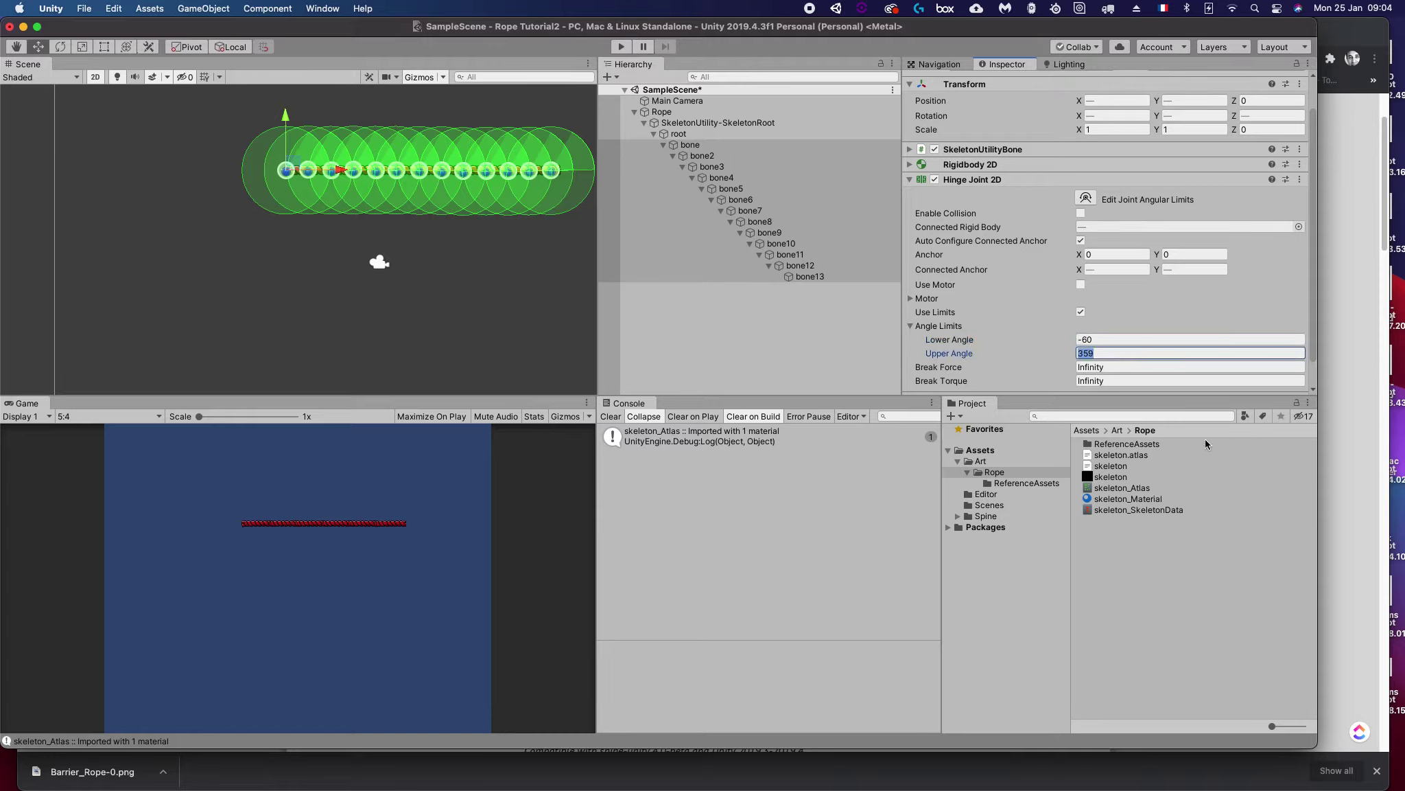
{"action": "type", "text": "60"}
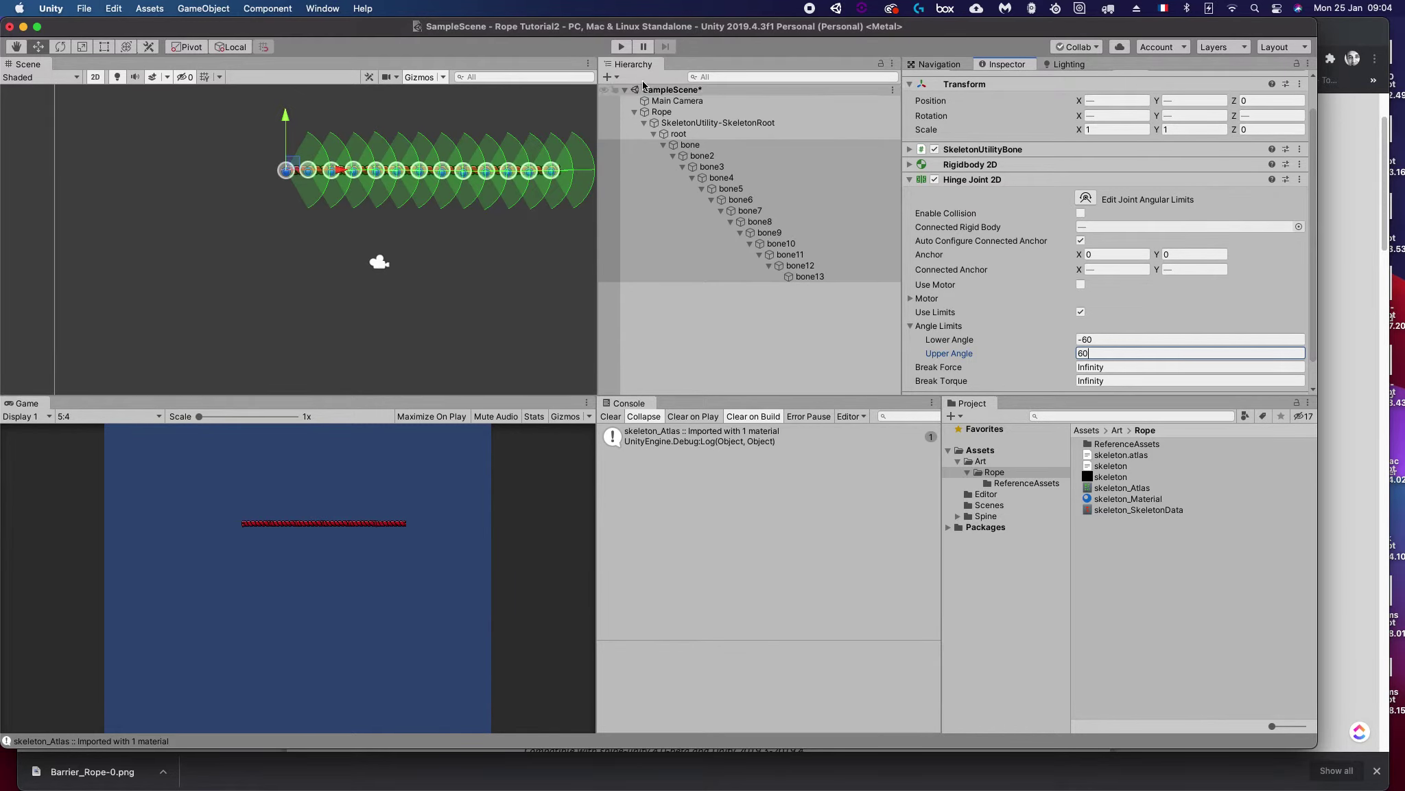
{"action": "left_click", "coordinate": [623, 46]}
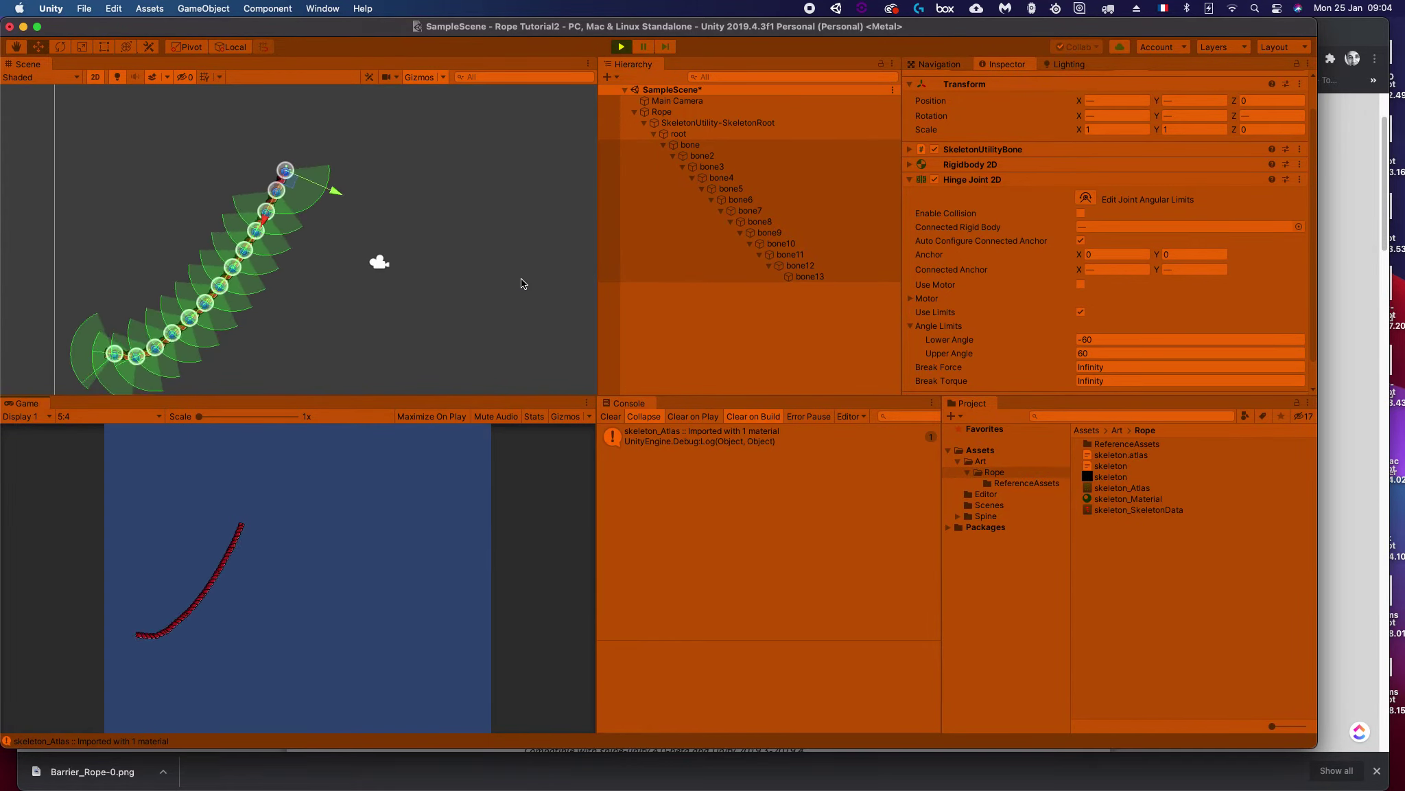
{"action": "key", "text": "super+p"}
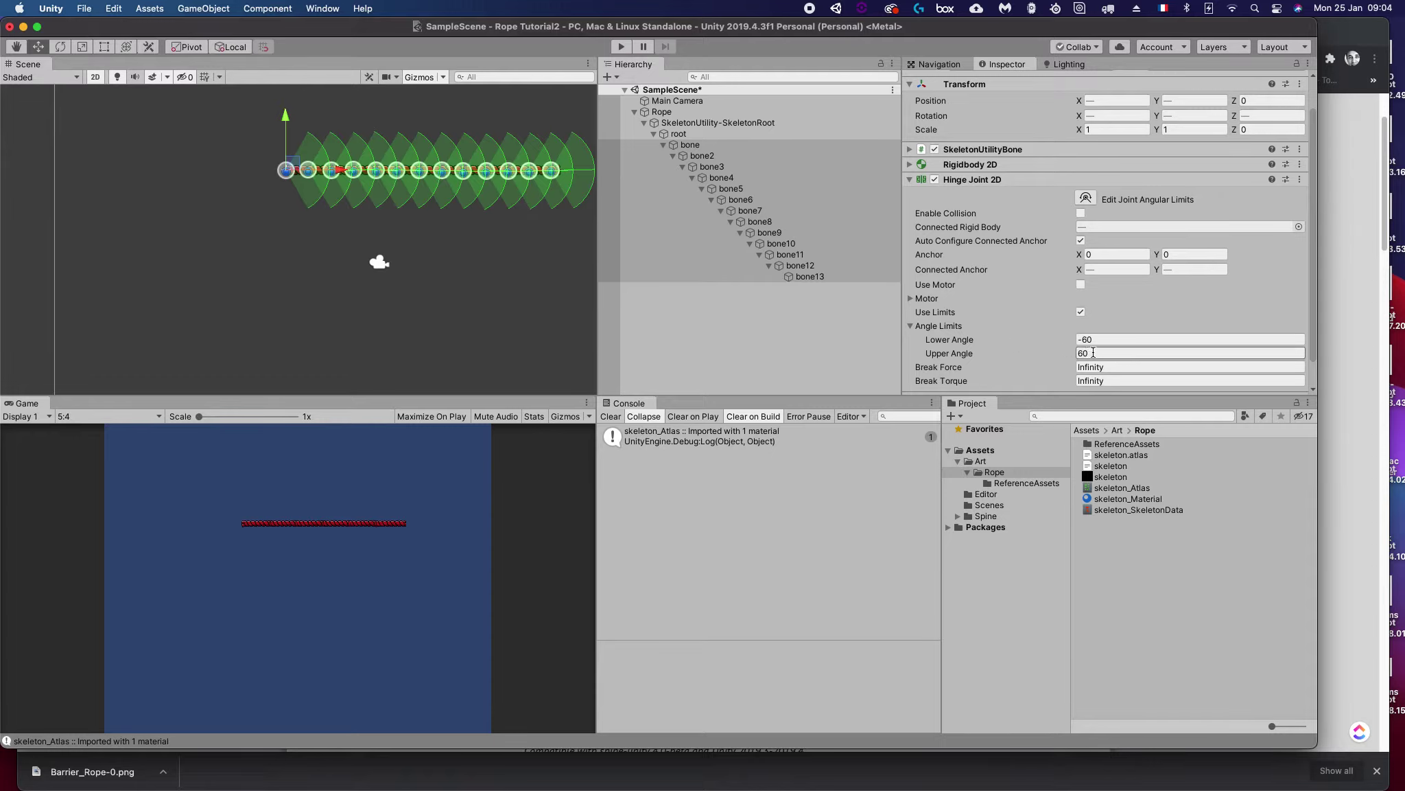
Step: Set bone13's hinge Lower Angle to -20 and Upper Angle to 20, then play-test
{"action": "scroll", "coordinate": [1122, 339], "scroll_direction": "down", "scroll_amount": 1}
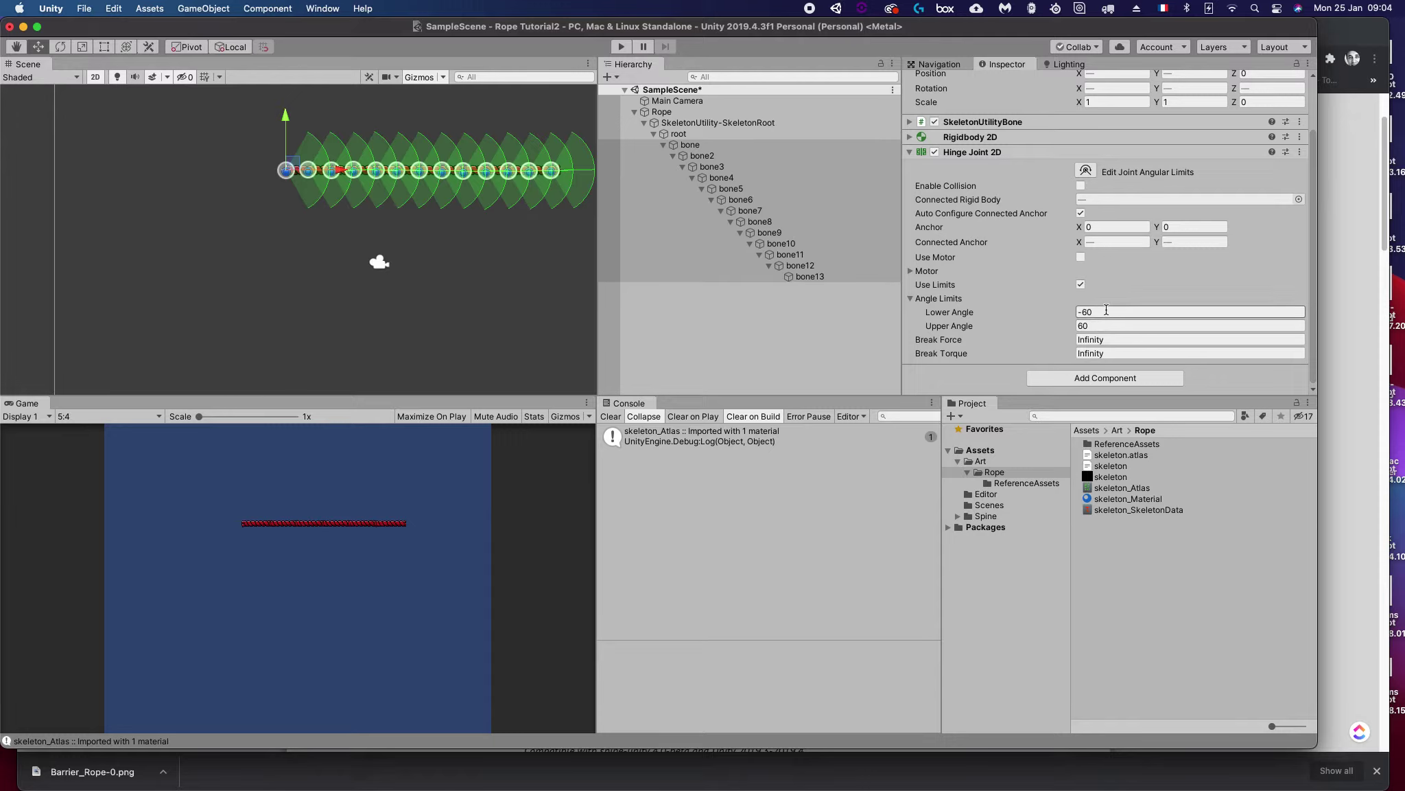
{"action": "left_click", "coordinate": [809, 278]}
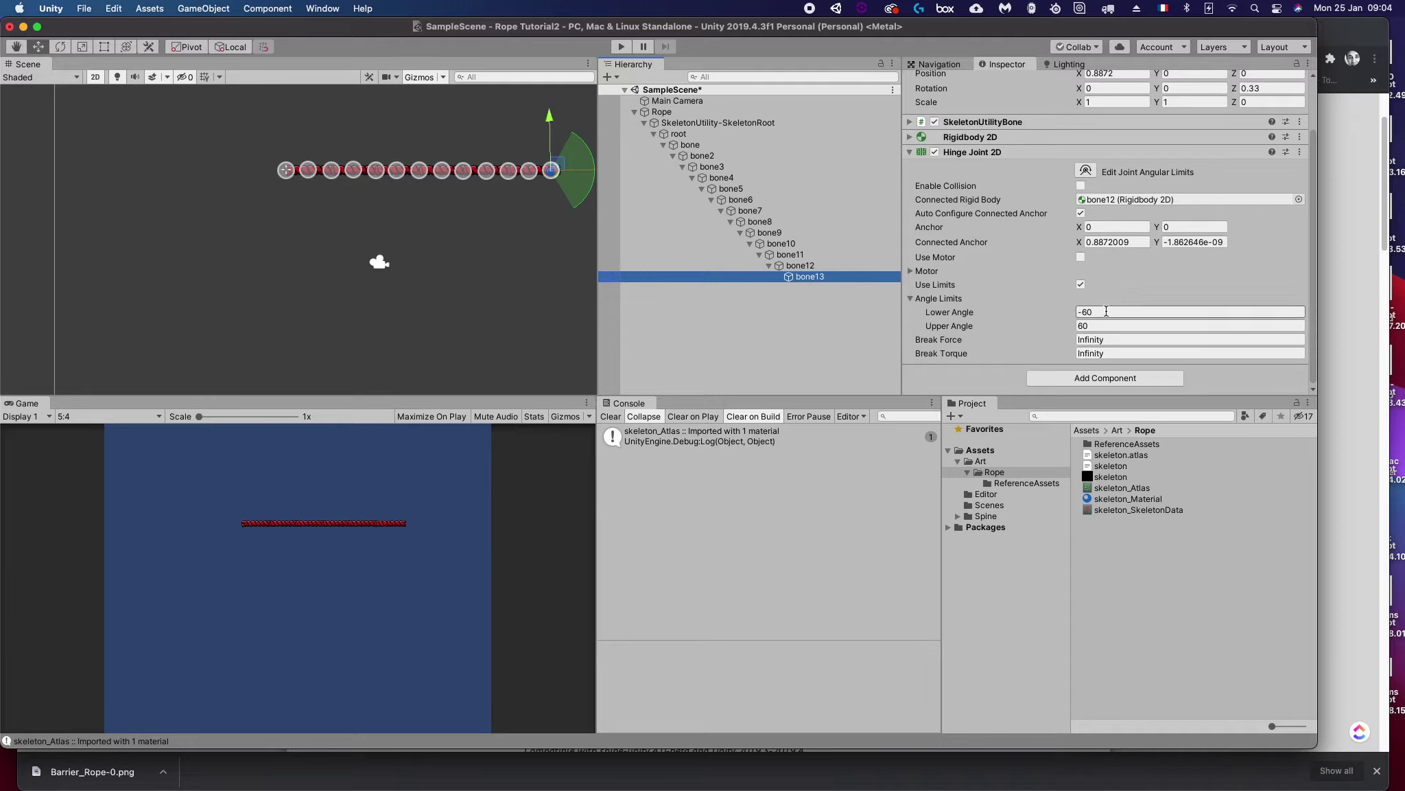
{"action": "left_click", "coordinate": [1037, 310]}
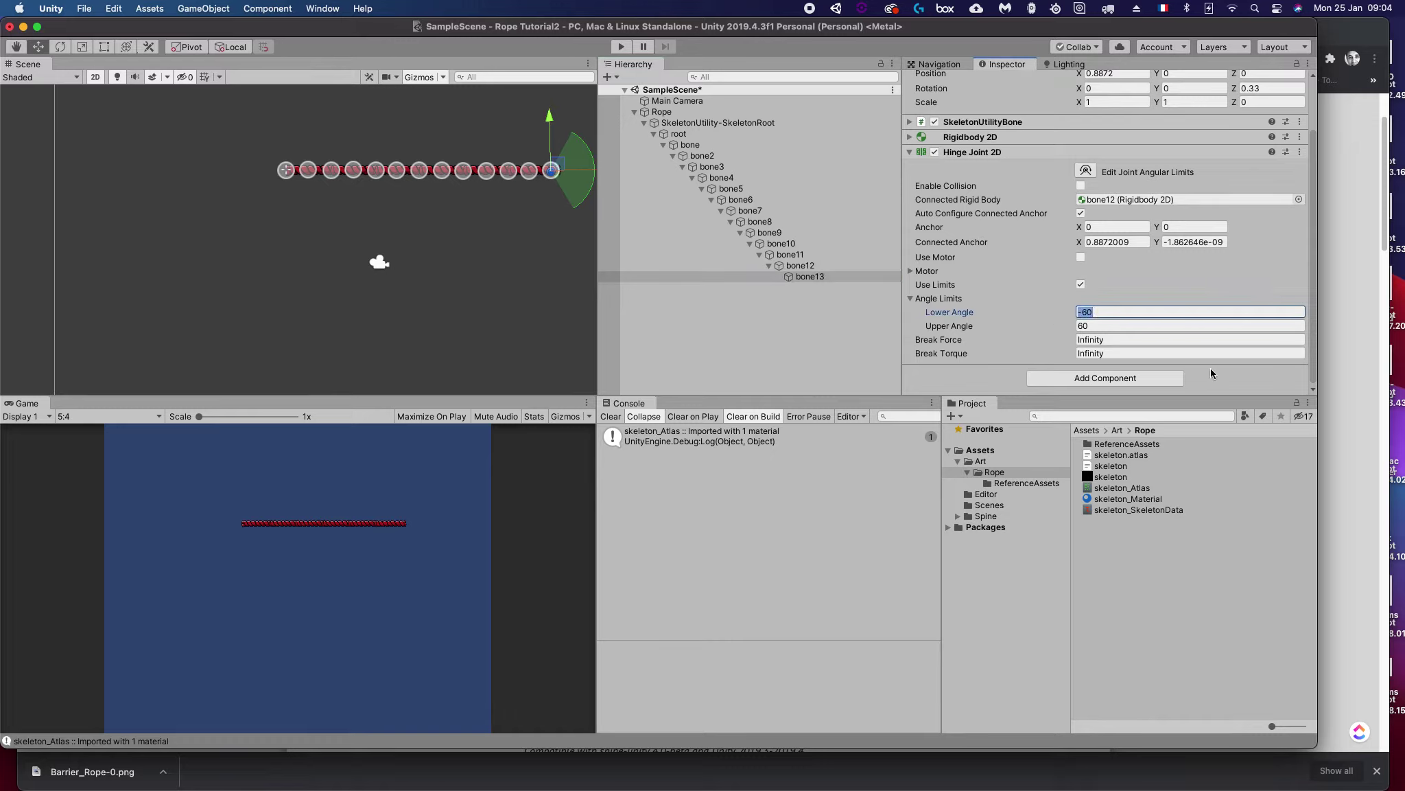
{"action": "type", "text": "-"}
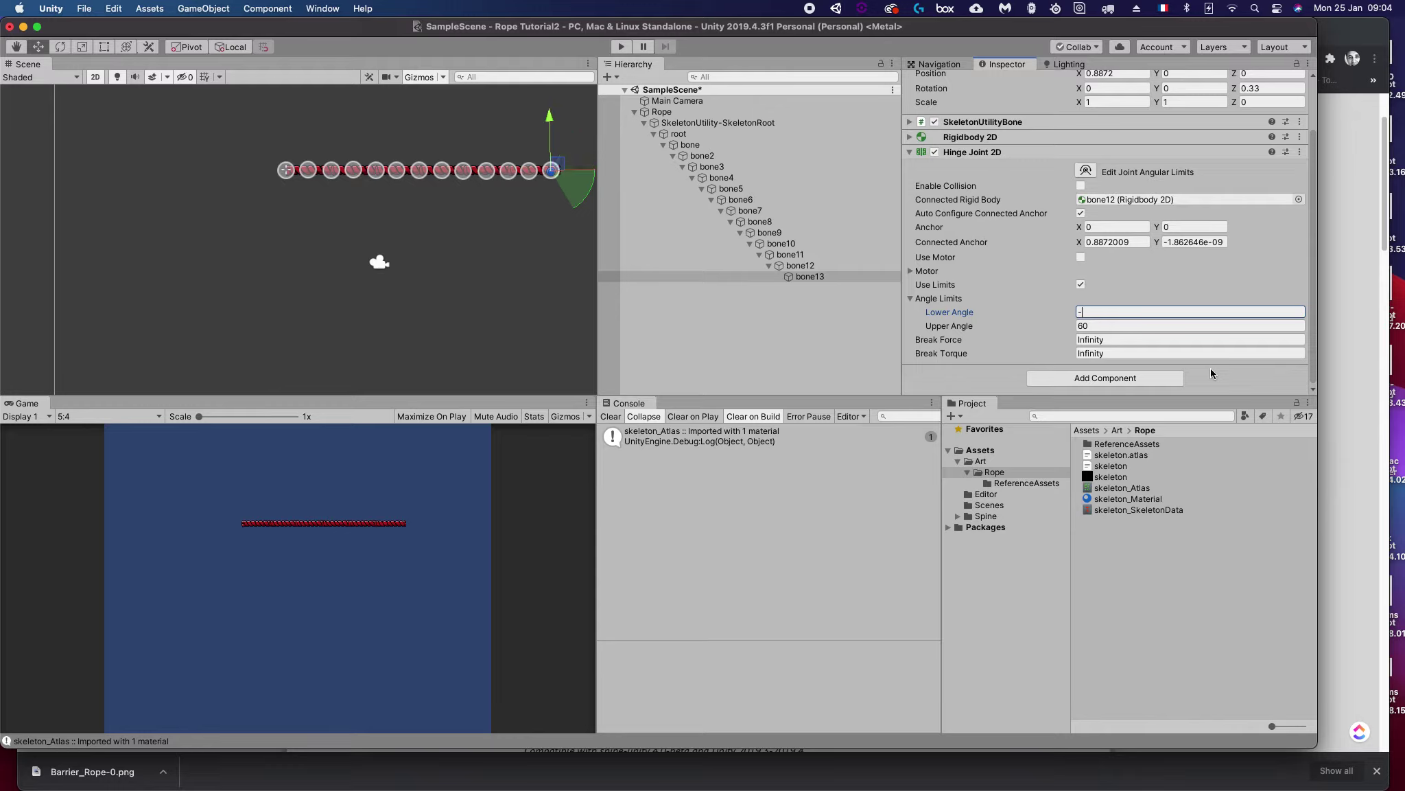
{"action": "type", "text": "20"}
{"action": "key", "text": "Tab"}
{"action": "type", "text": "20"}
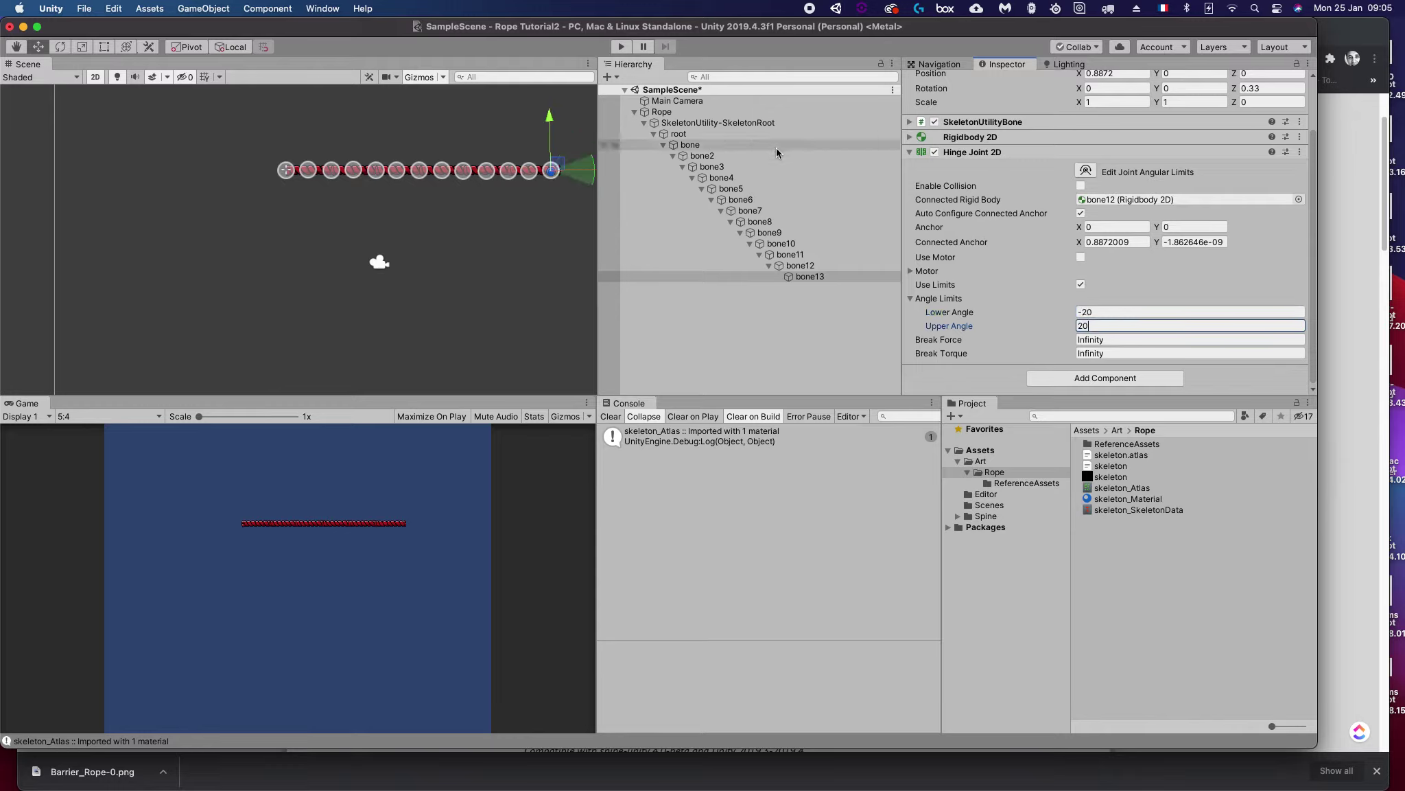
{"action": "left_click", "coordinate": [621, 47]}
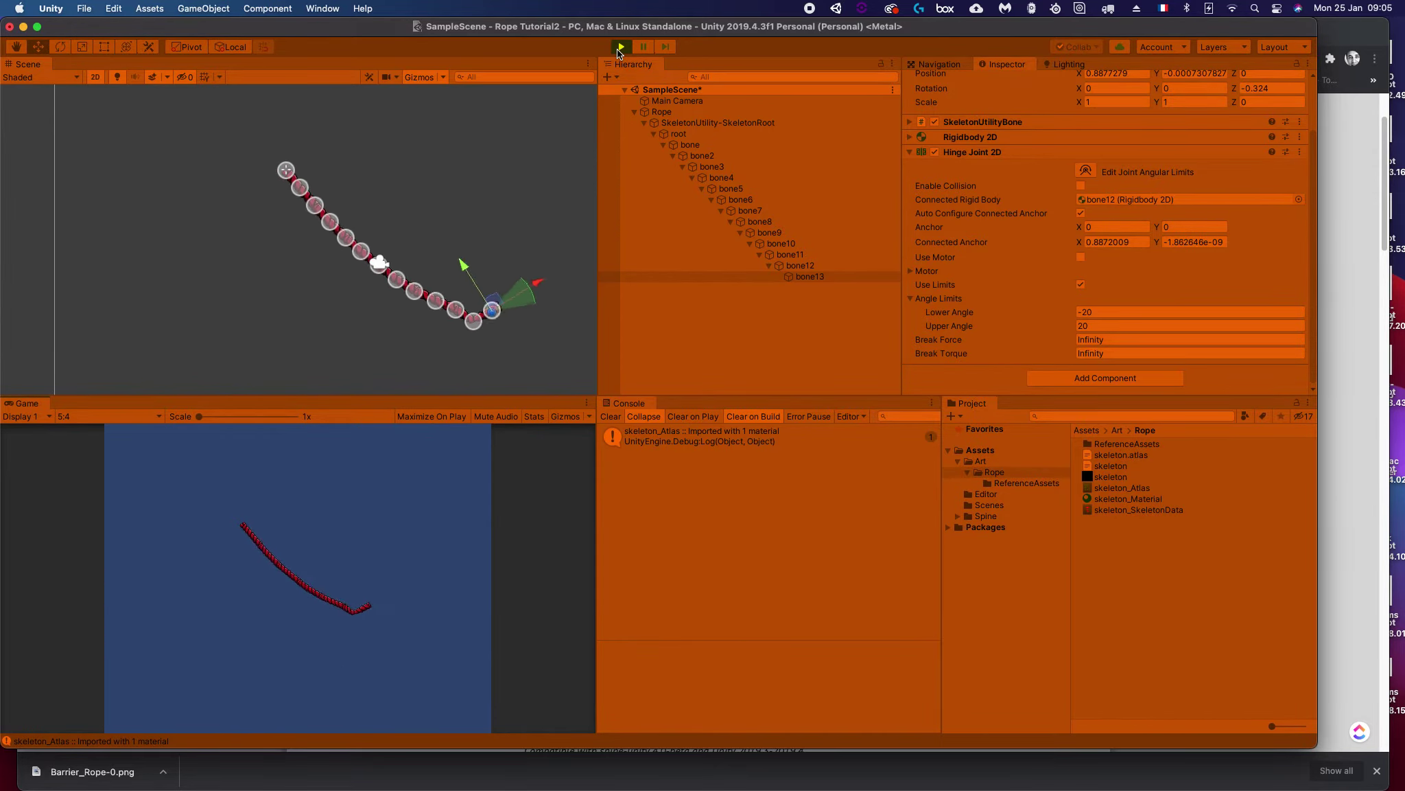
{"action": "left_click", "coordinate": [618, 48]}
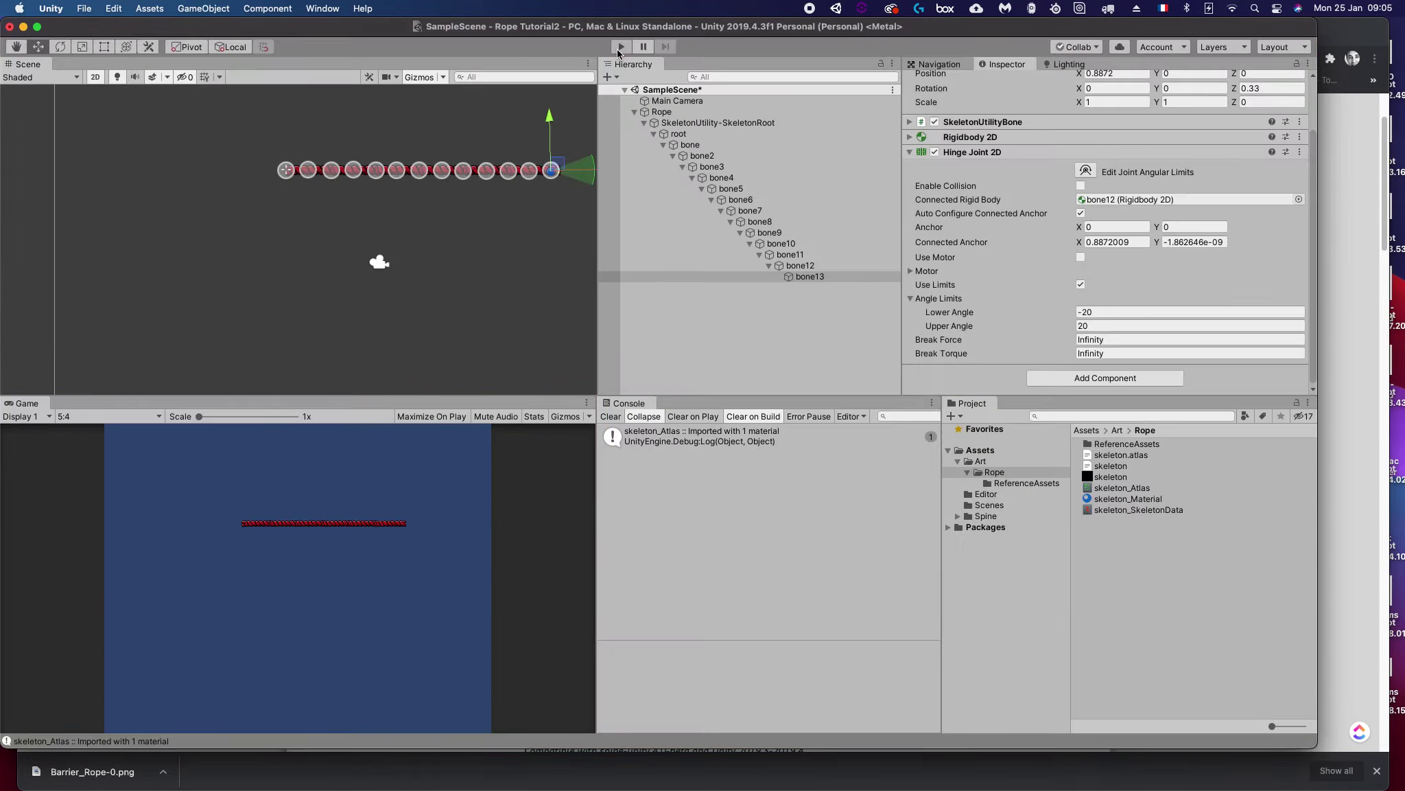
{"action": "left_click", "coordinate": [814, 275]}
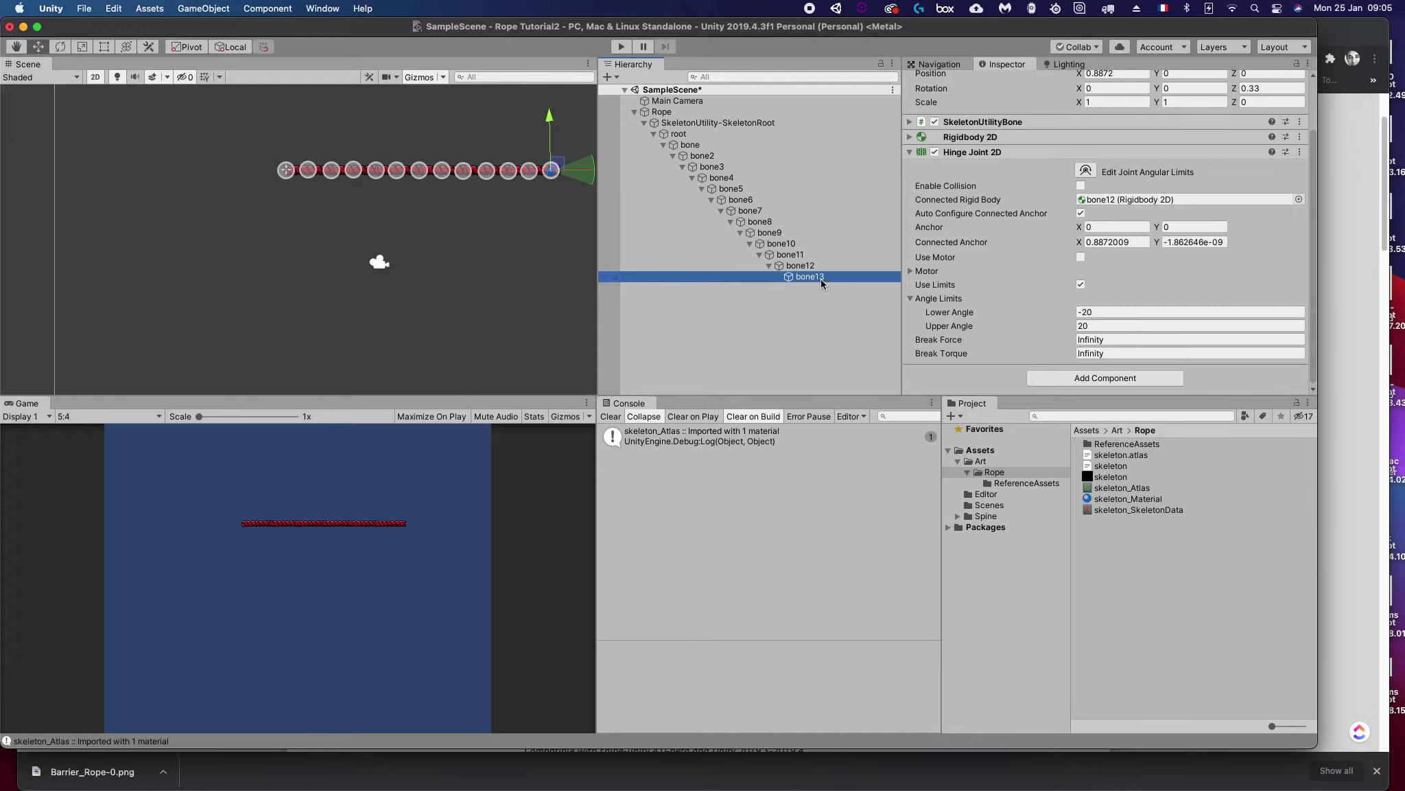
Step: Set bone13's Rigidbody 2D Mass to 10 and enter Play mode to test the rope
{"action": "scroll", "coordinate": [1091, 282], "scroll_direction": "up", "scroll_amount": 3}
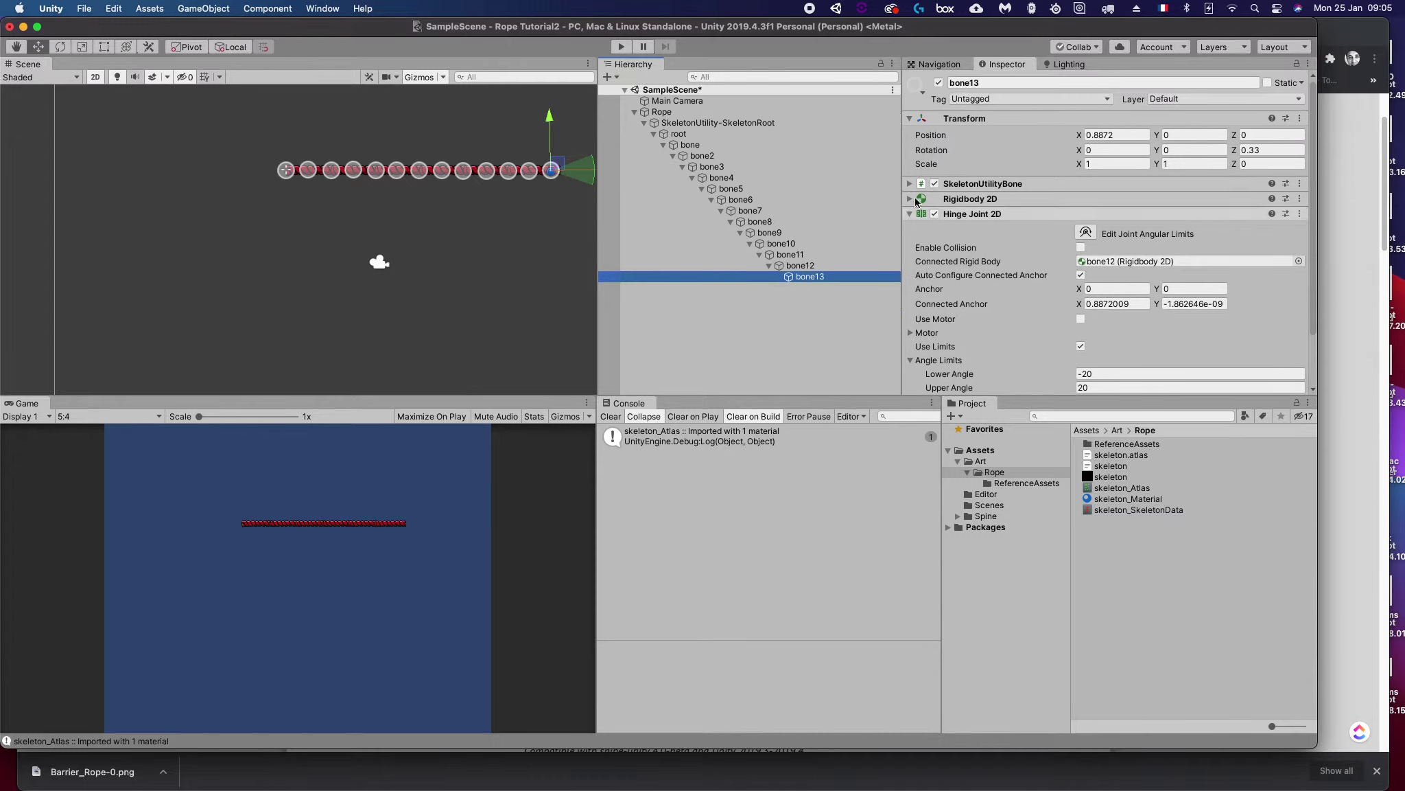
{"action": "left_click", "coordinate": [909, 198]}
{"action": "left_click", "coordinate": [1165, 271]}
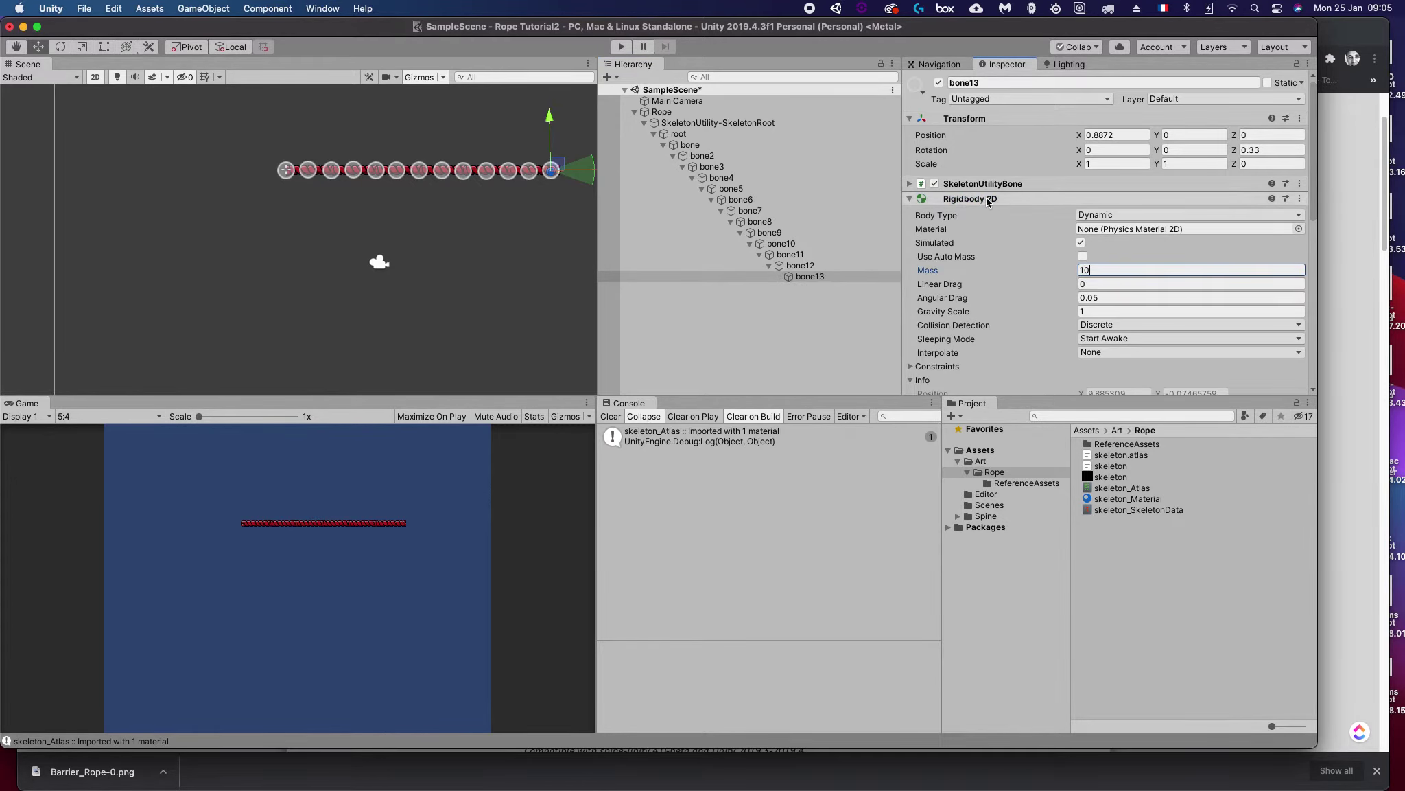
{"action": "left_click", "coordinate": [621, 47]}
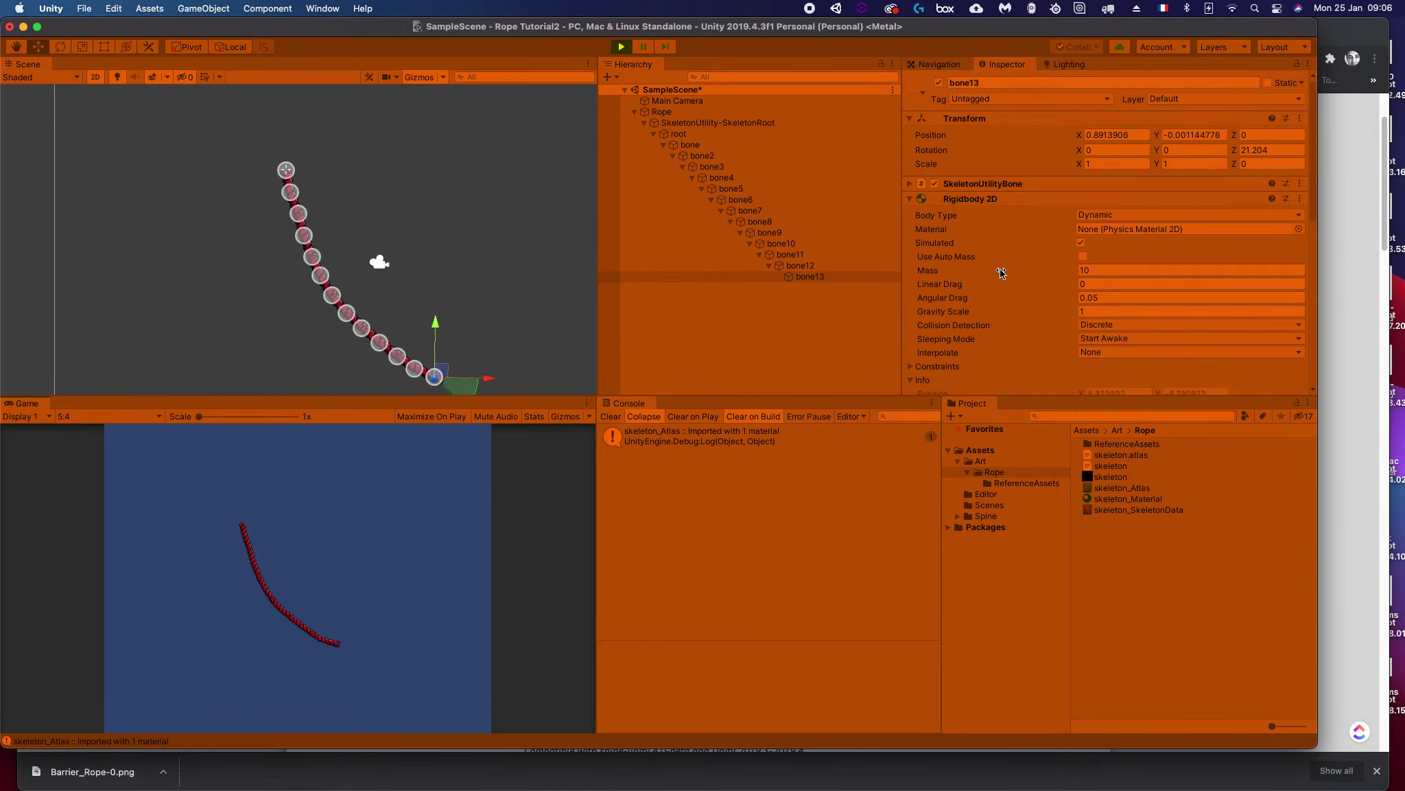
Step: While playing, raise bone13's mass by dragging, then try a lighter mass of 1
{"action": "mouse_move", "coordinate": [1012, 271]}
{"action": "left_mouse_down"}
{"action": "mouse_move", "coordinate": [1306, 270]}
{"action": "mouse_move", "coordinate": [1134, 267]}
{"action": "left_mouse_up"}
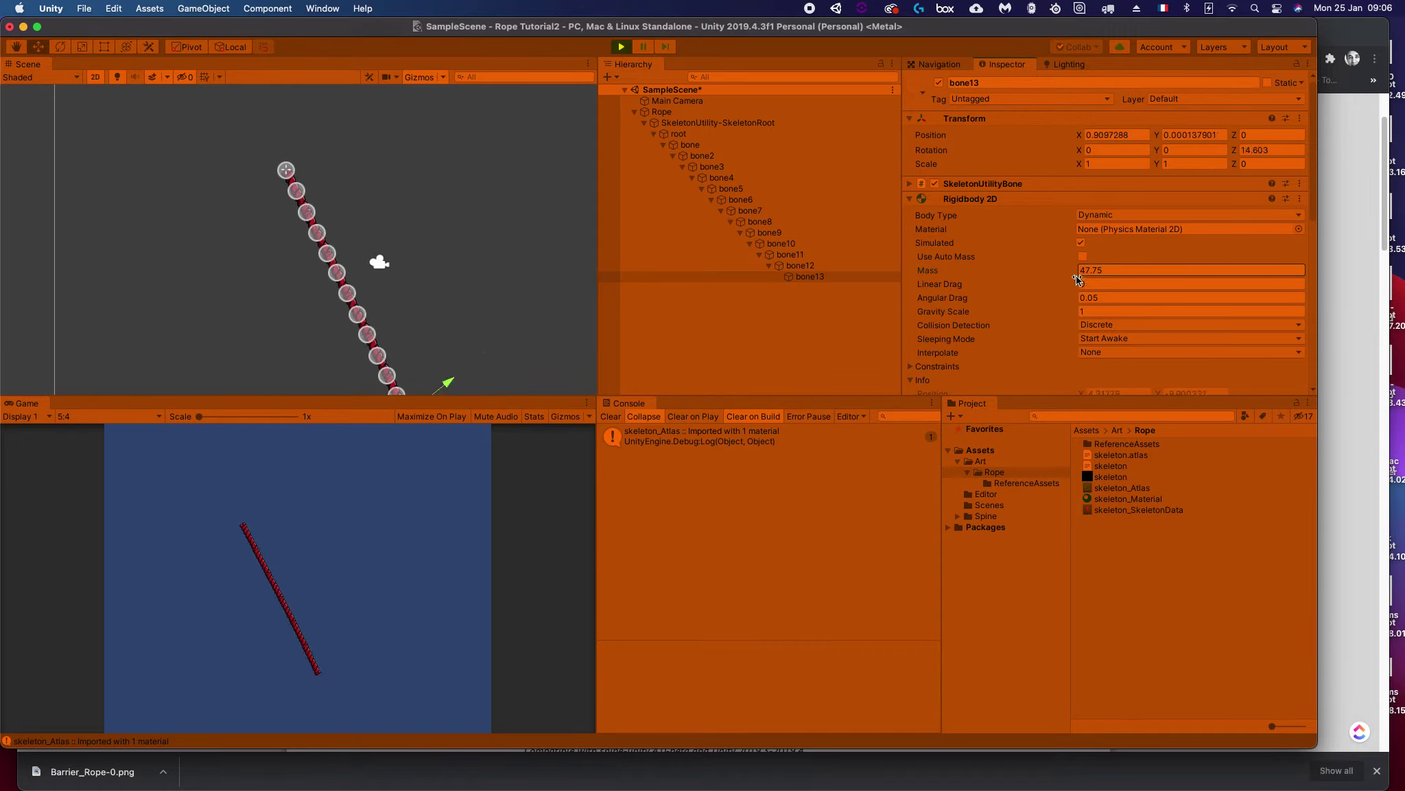
{"action": "left_click", "coordinate": [1122, 269]}
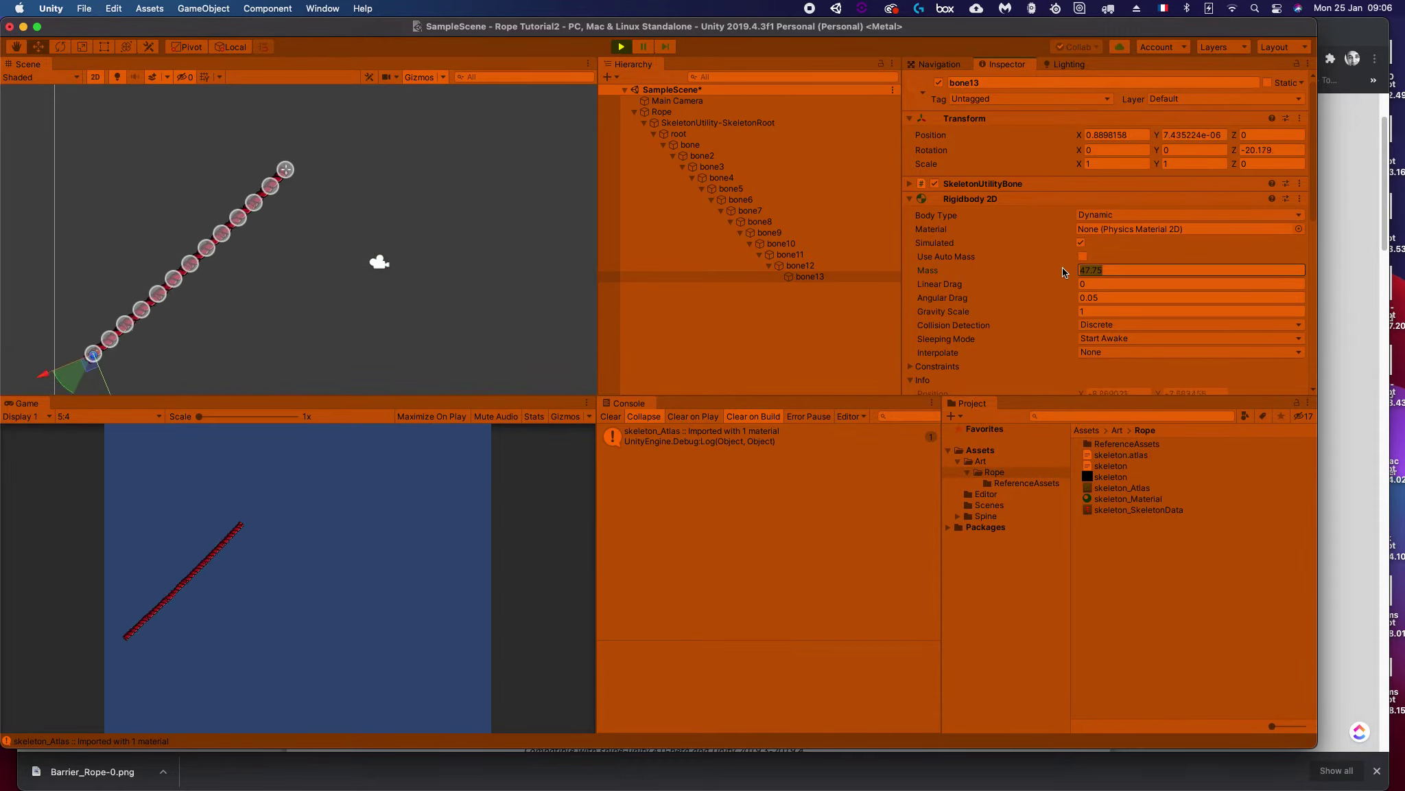
{"action": "type", "text": "1"}
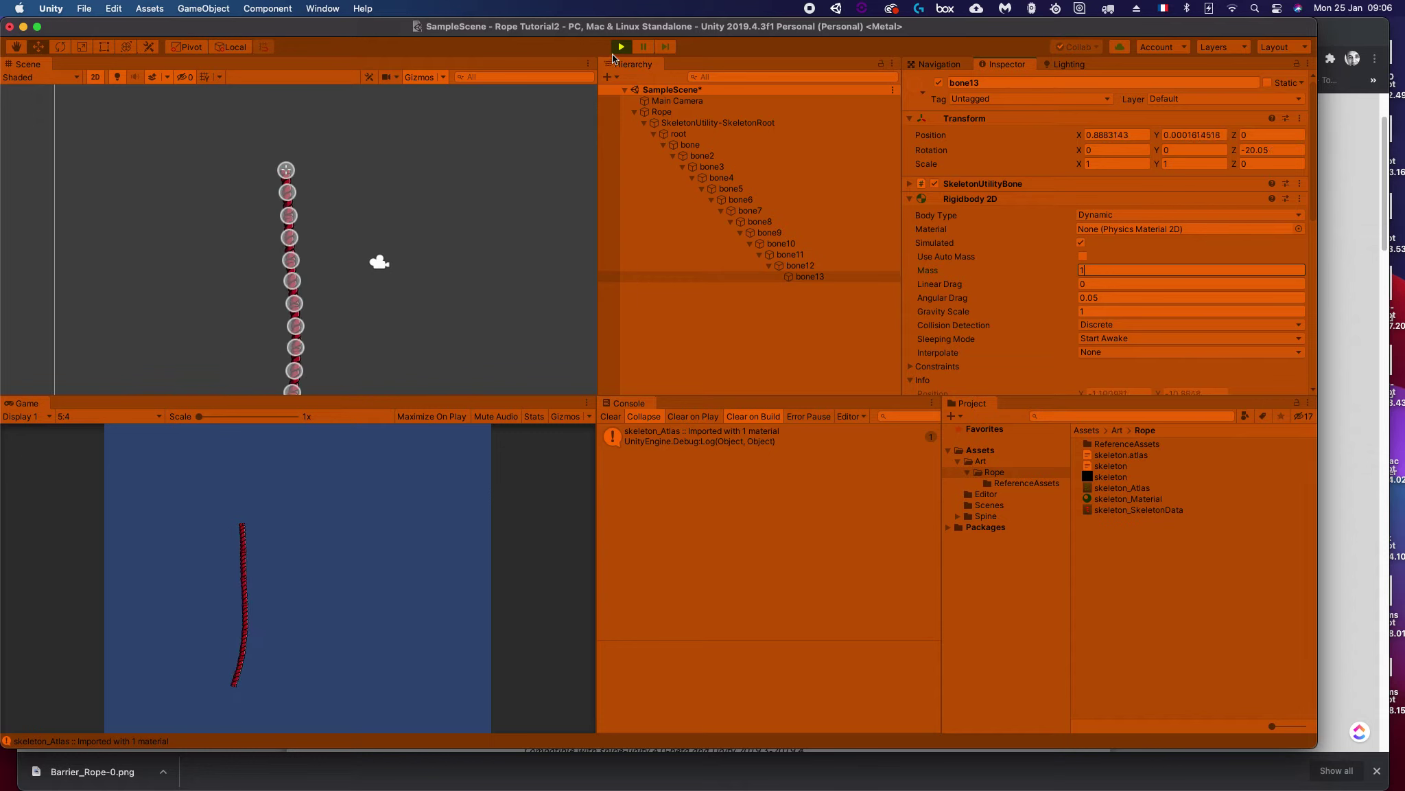
{"action": "left_click", "coordinate": [624, 80]}
Step: Stop Play mode so bone13's mass returns to 10, and reselect bone13
{"action": "key", "text": "super+p"}
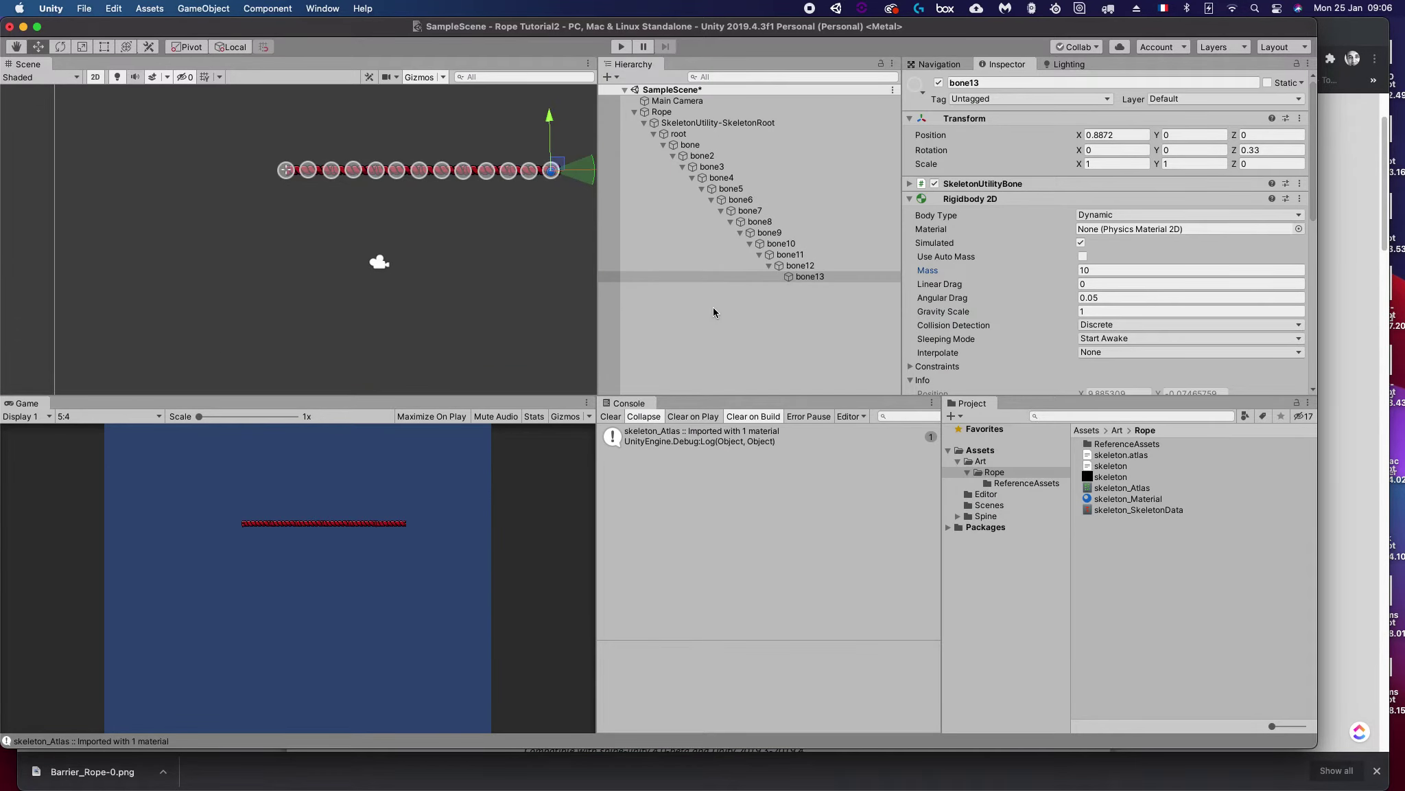
{"action": "left_click", "coordinate": [1090, 270]}
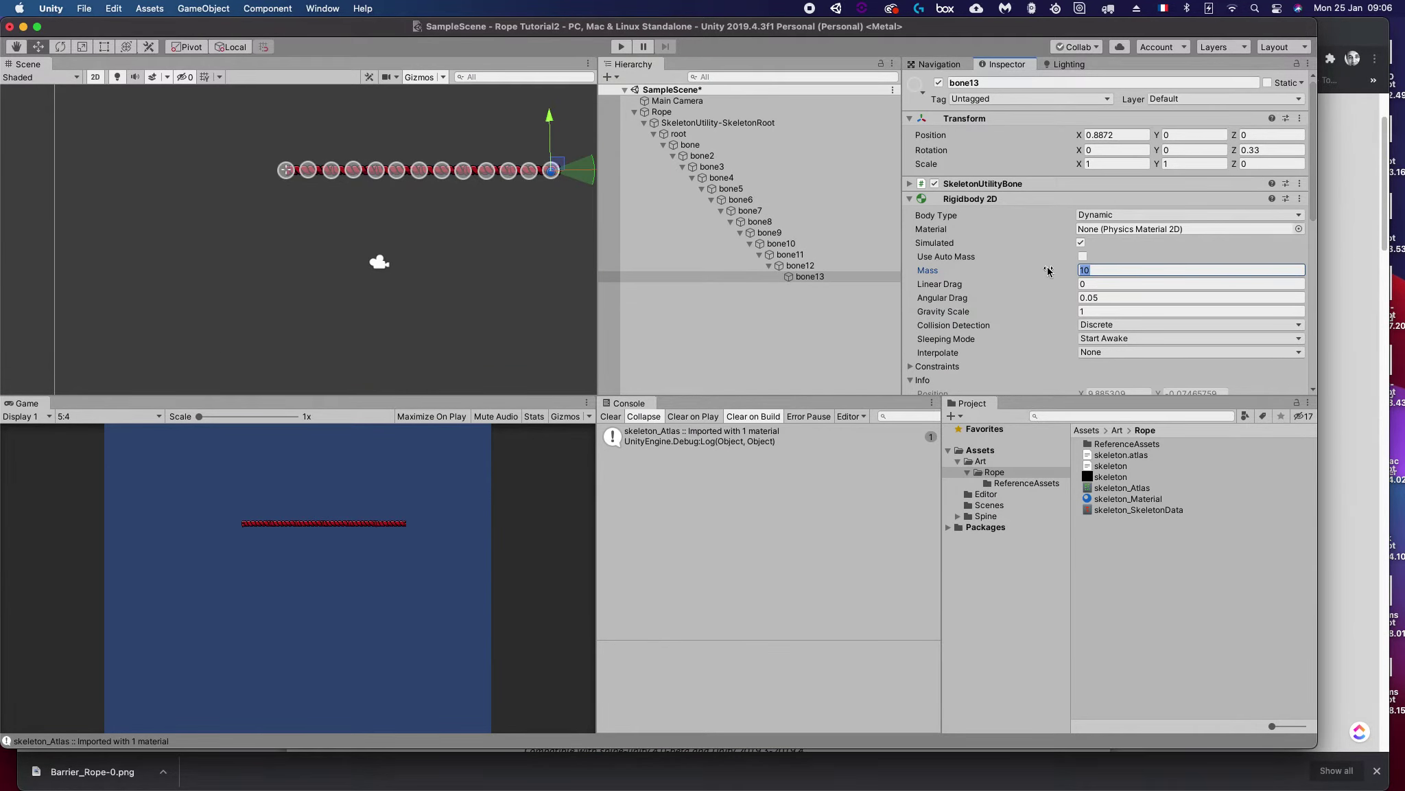
{"action": "left_click", "coordinate": [430, 287]}
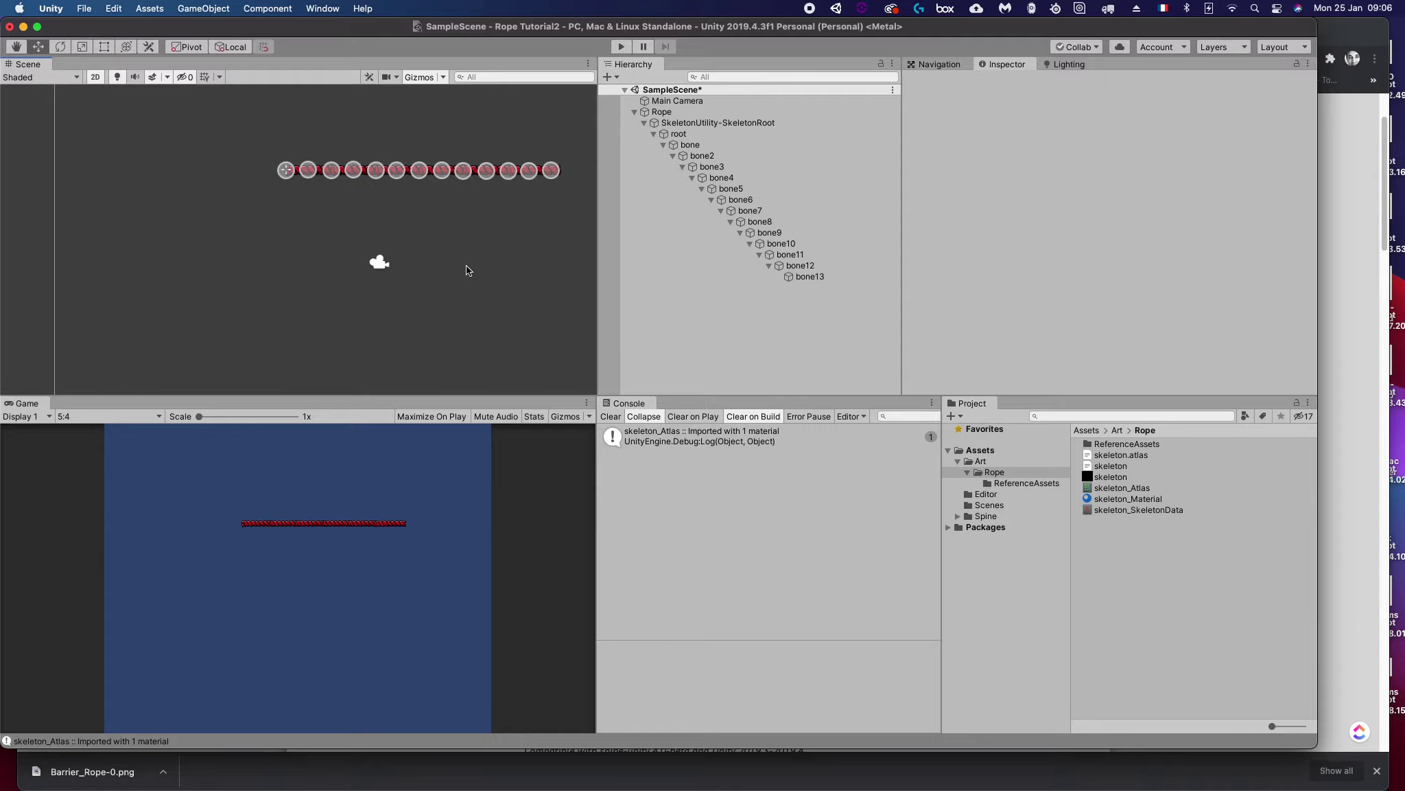
{"action": "left_click", "coordinate": [800, 276]}
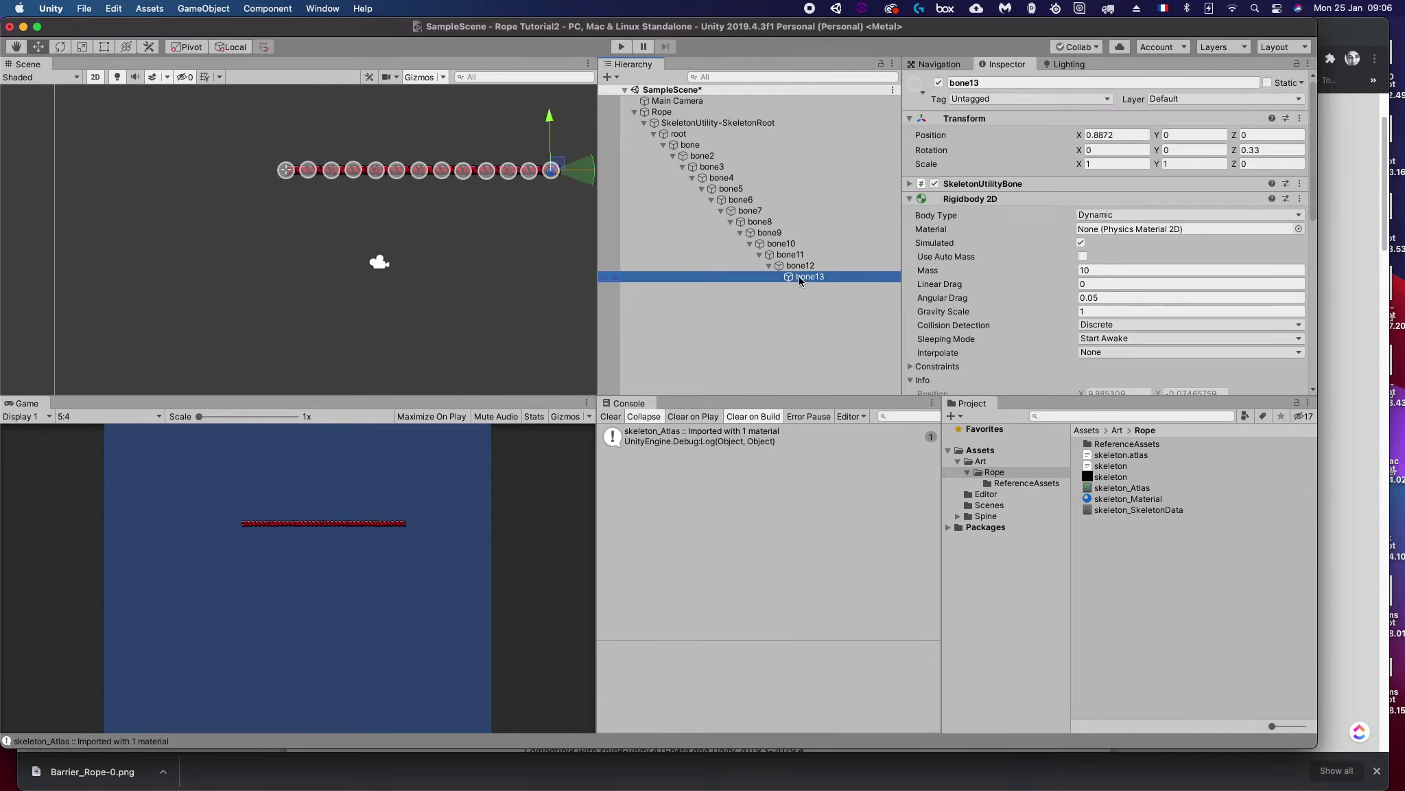
Step: Select the whole Rope object and rotate it with the gizmo to hang downward
{"action": "left_click", "coordinate": [683, 134]}
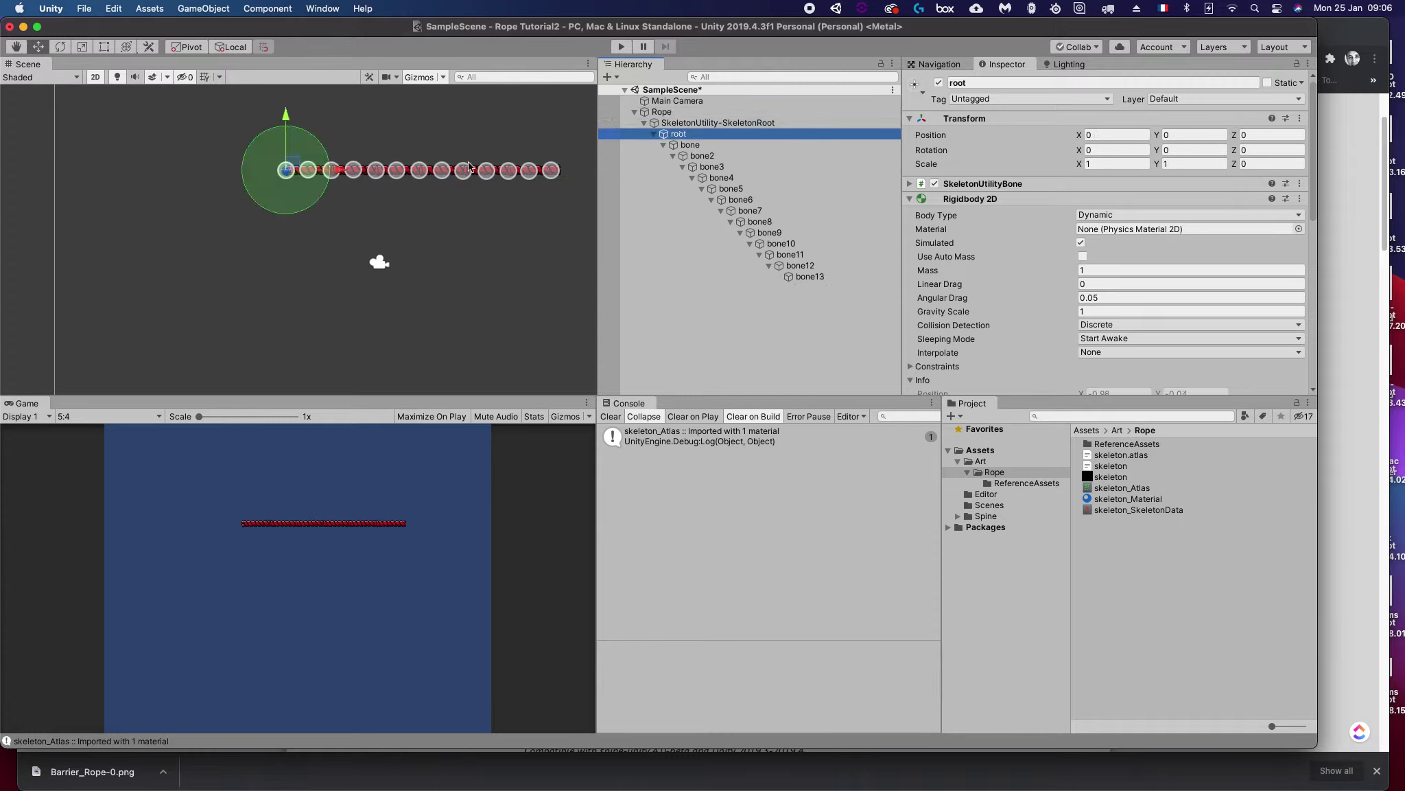
{"action": "left_click", "coordinate": [60, 47]}
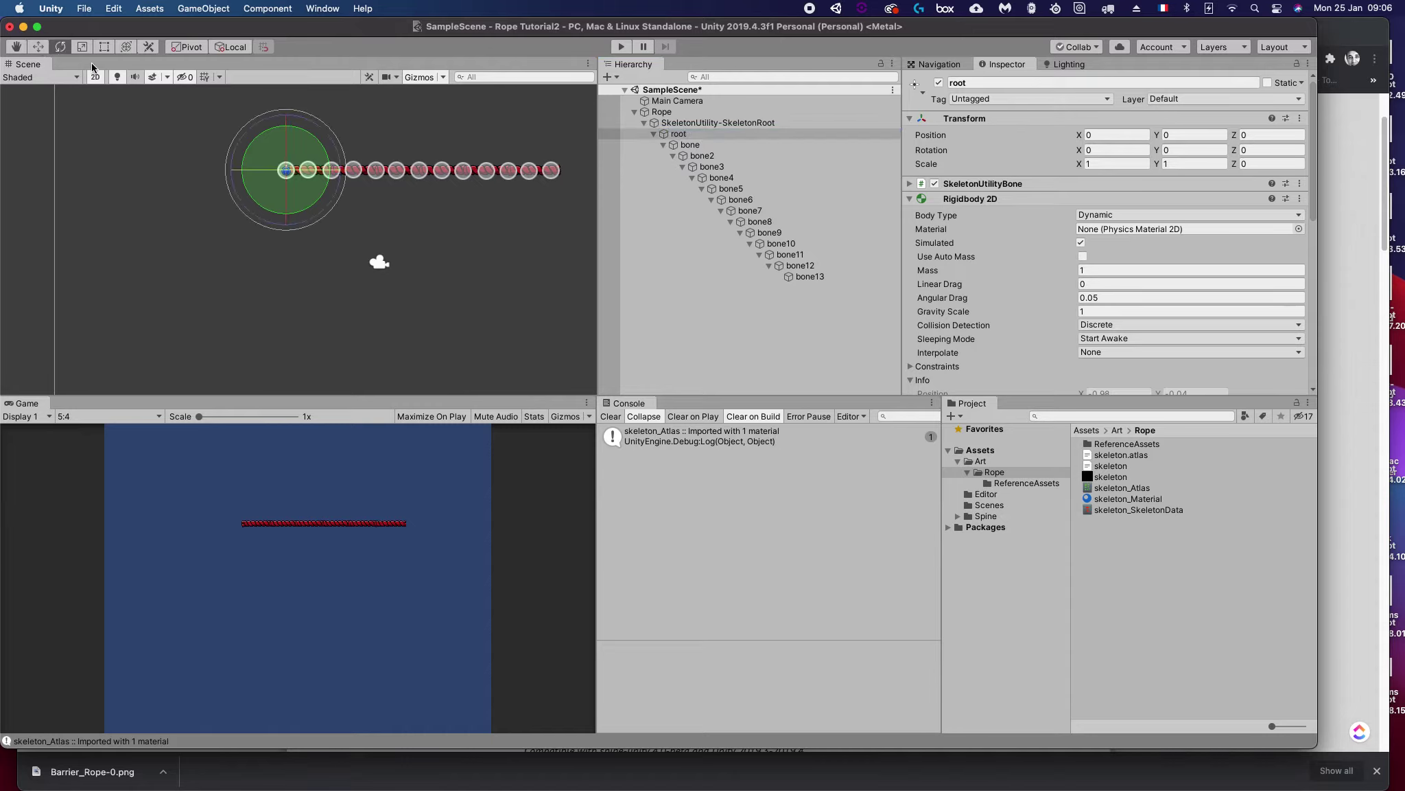
{"action": "key", "text": "Up"}
{"action": "key", "text": "Up"}
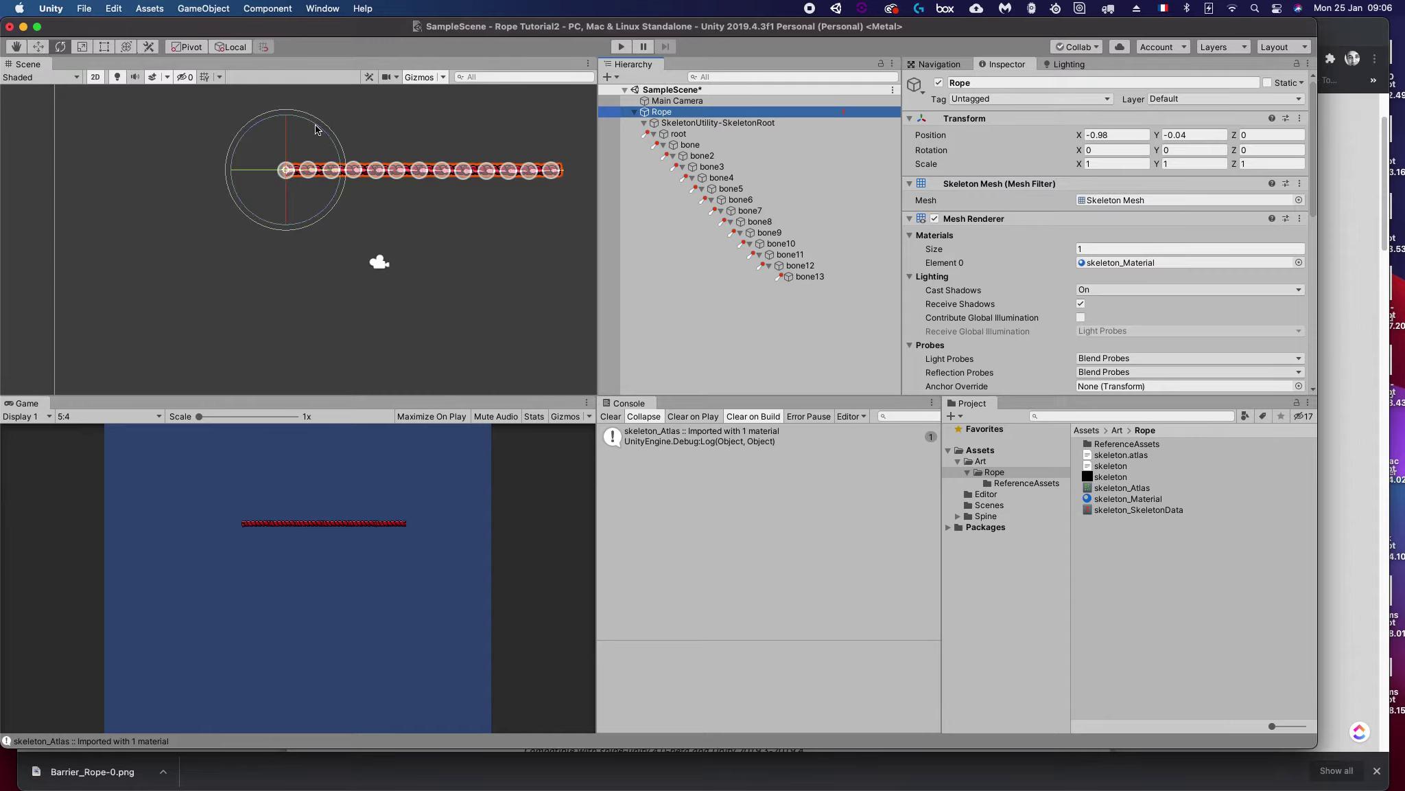
{"action": "left_click_drag", "start_coordinate": [315, 129], "coordinate": [287, 277]}
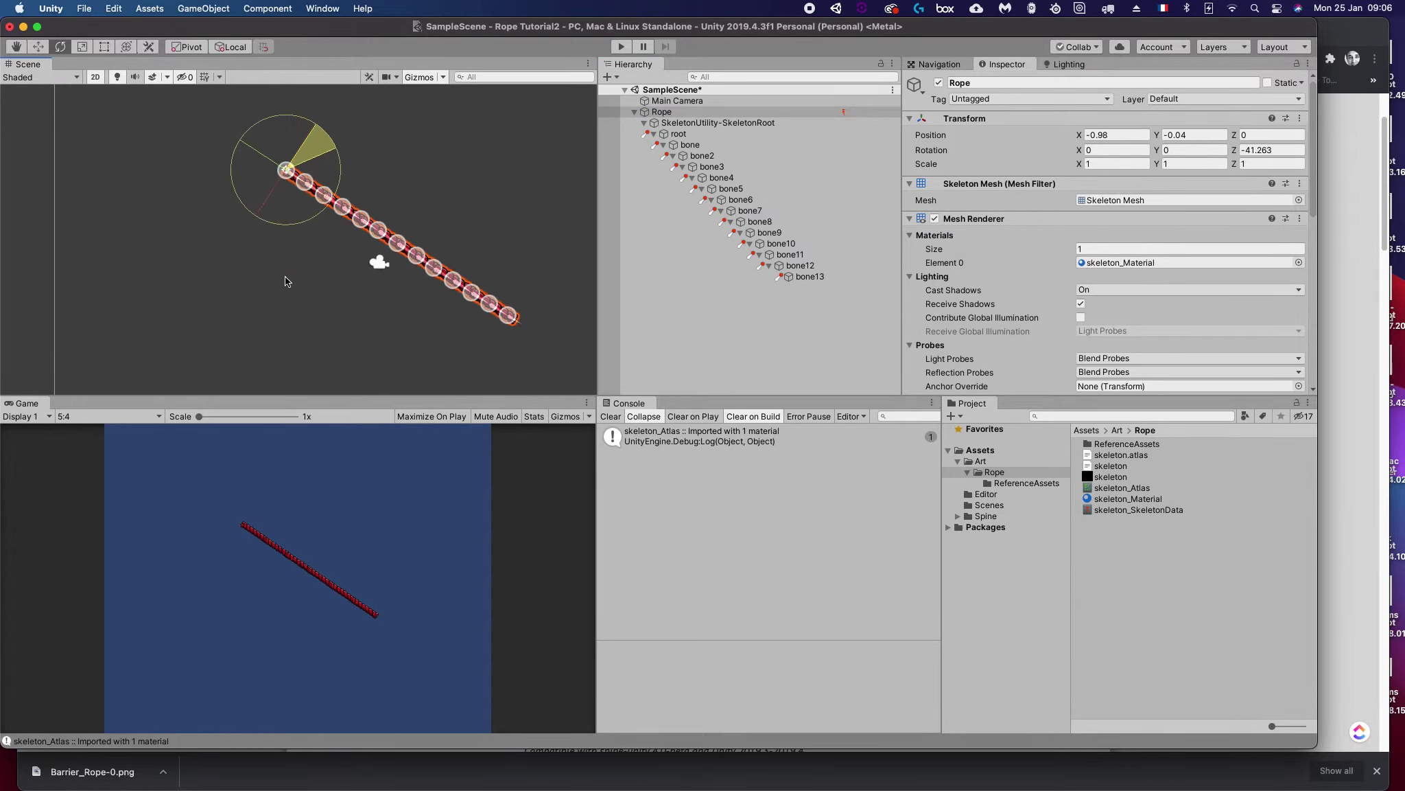
{"action": "left_click_drag", "start_coordinate": [288, 275], "coordinate": [445, 248]}
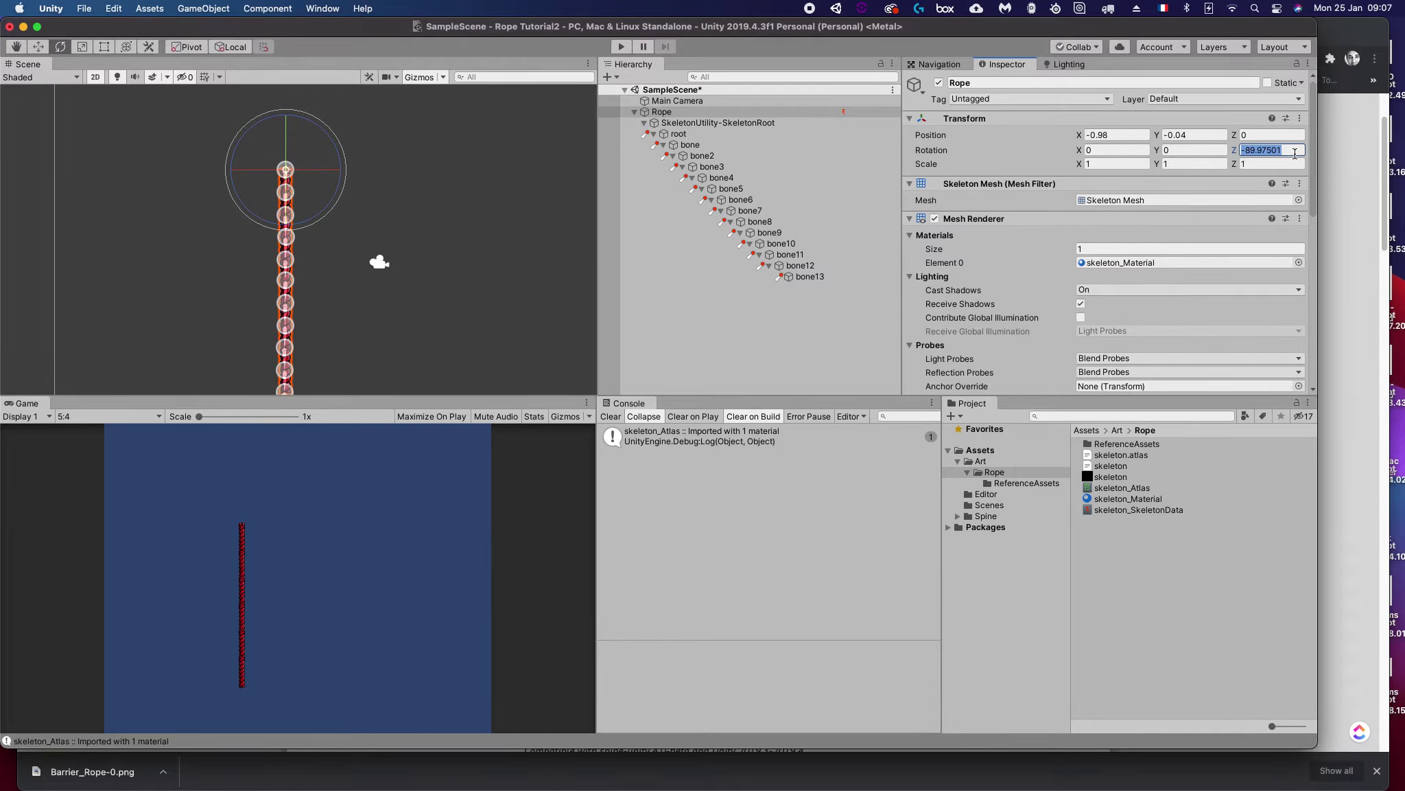
Step: Set the Rope's Z rotation to -85, then run and stop a play test
{"action": "type", "text": "-85"}
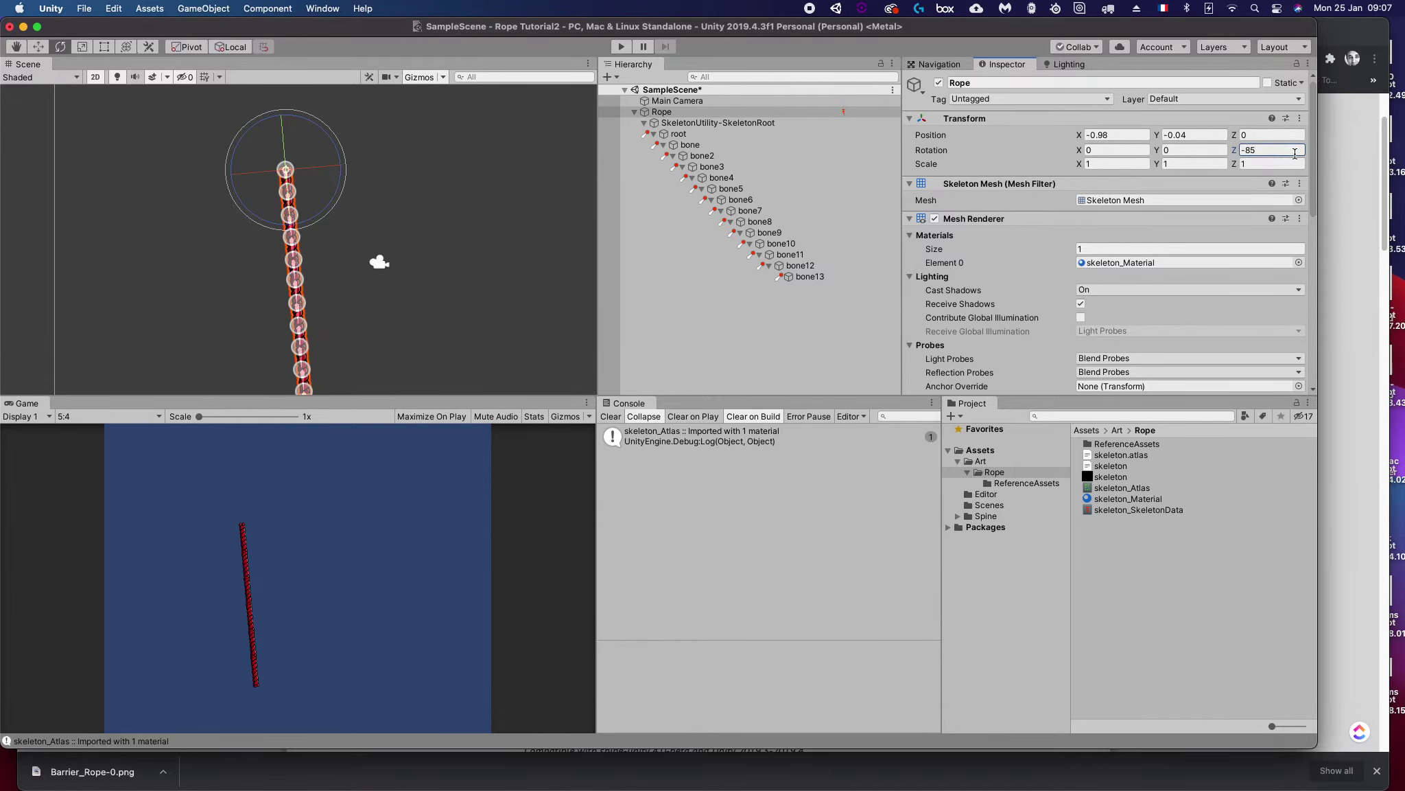
{"action": "left_click", "coordinate": [621, 46]}
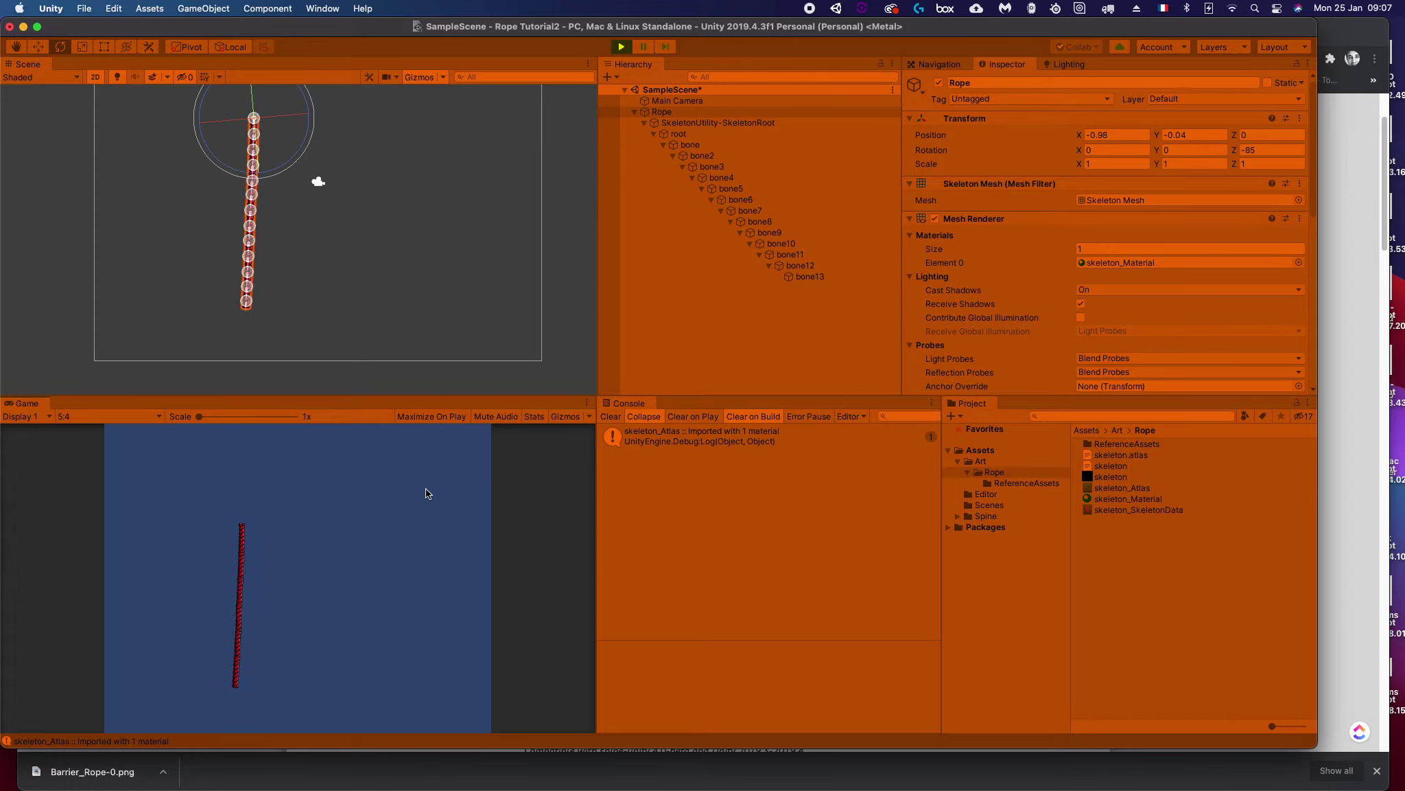
{"action": "key", "text": "super+p"}
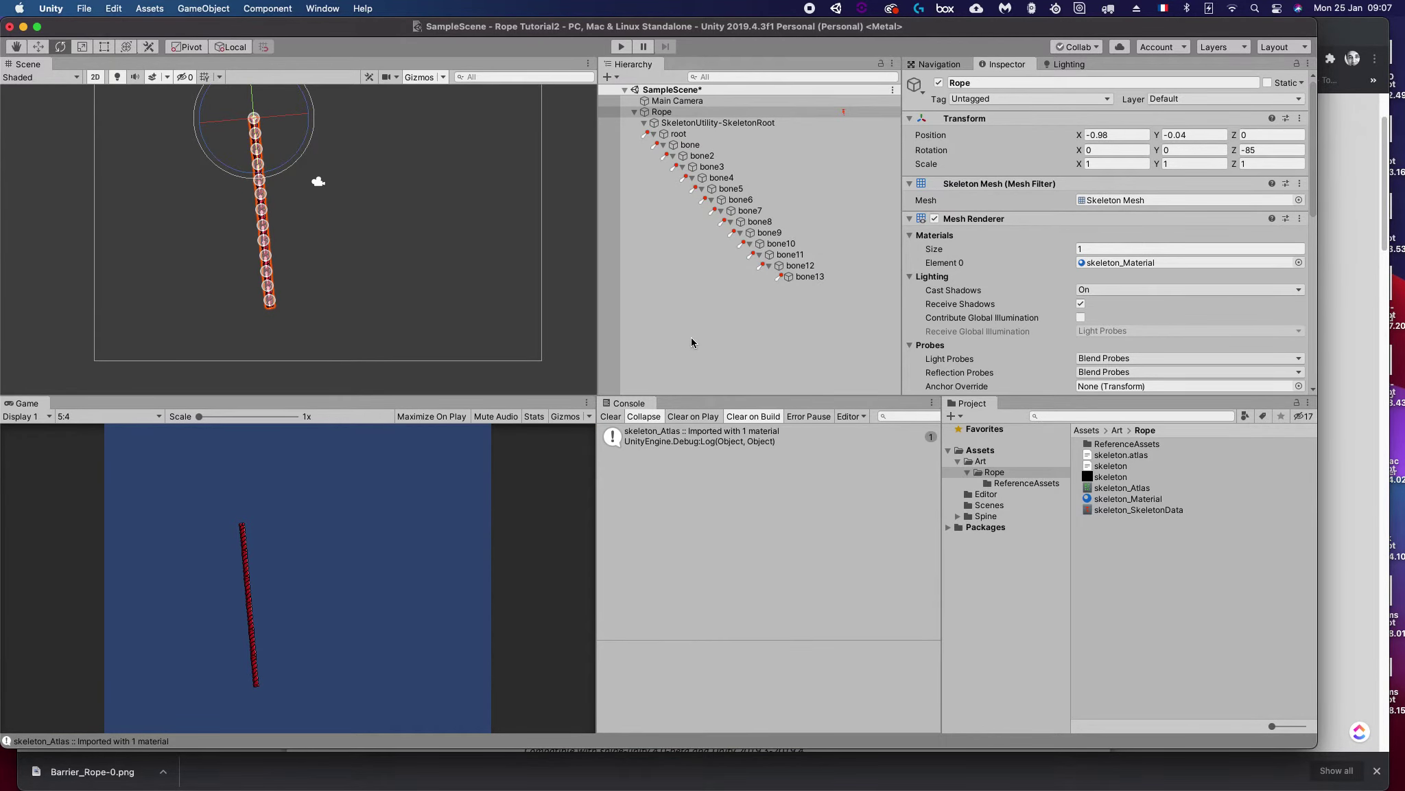
Step: Create an empty GameObject in the Hierarchy and give it a blue diamond icon
{"action": "right_click", "coordinate": [691, 347]}
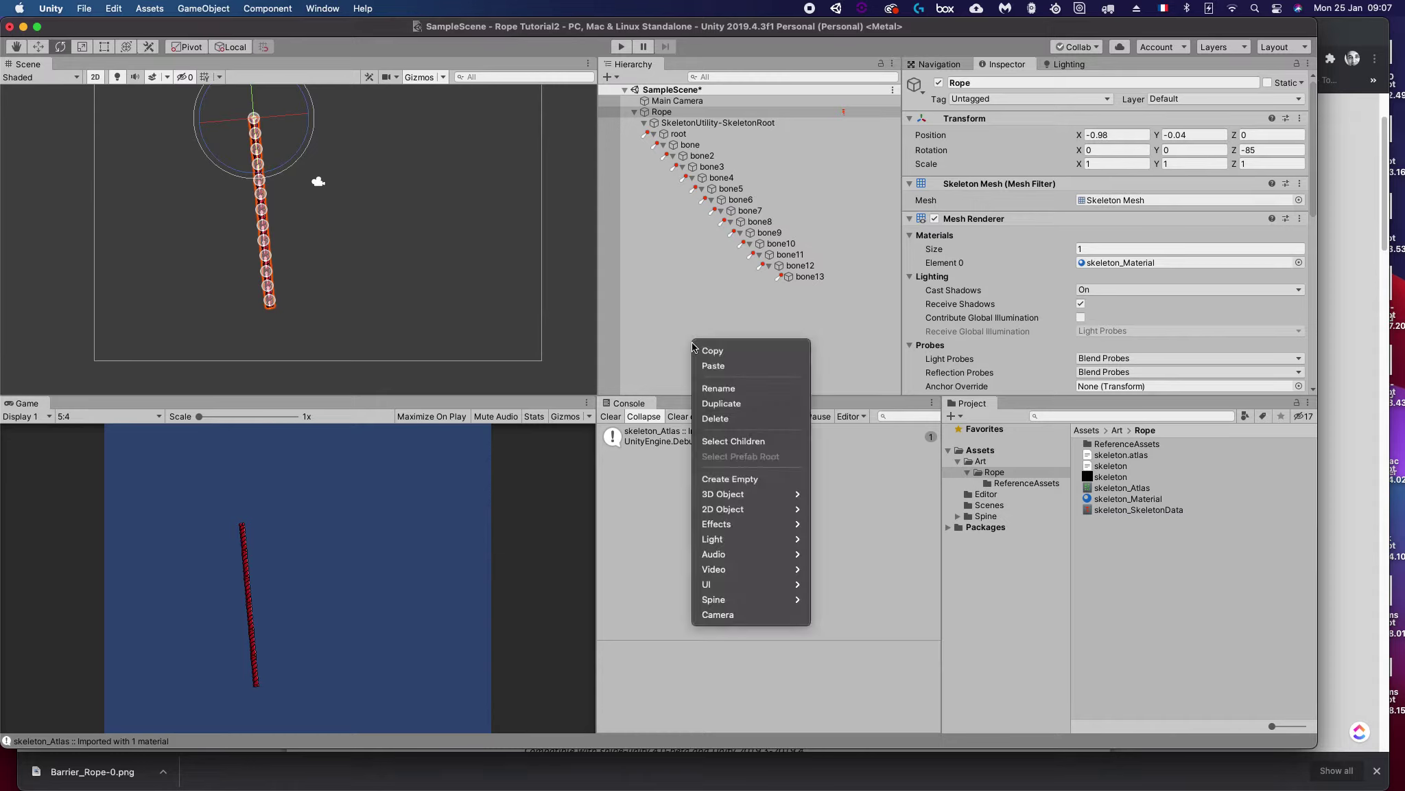
{"action": "mouse_move", "coordinate": [743, 495]}
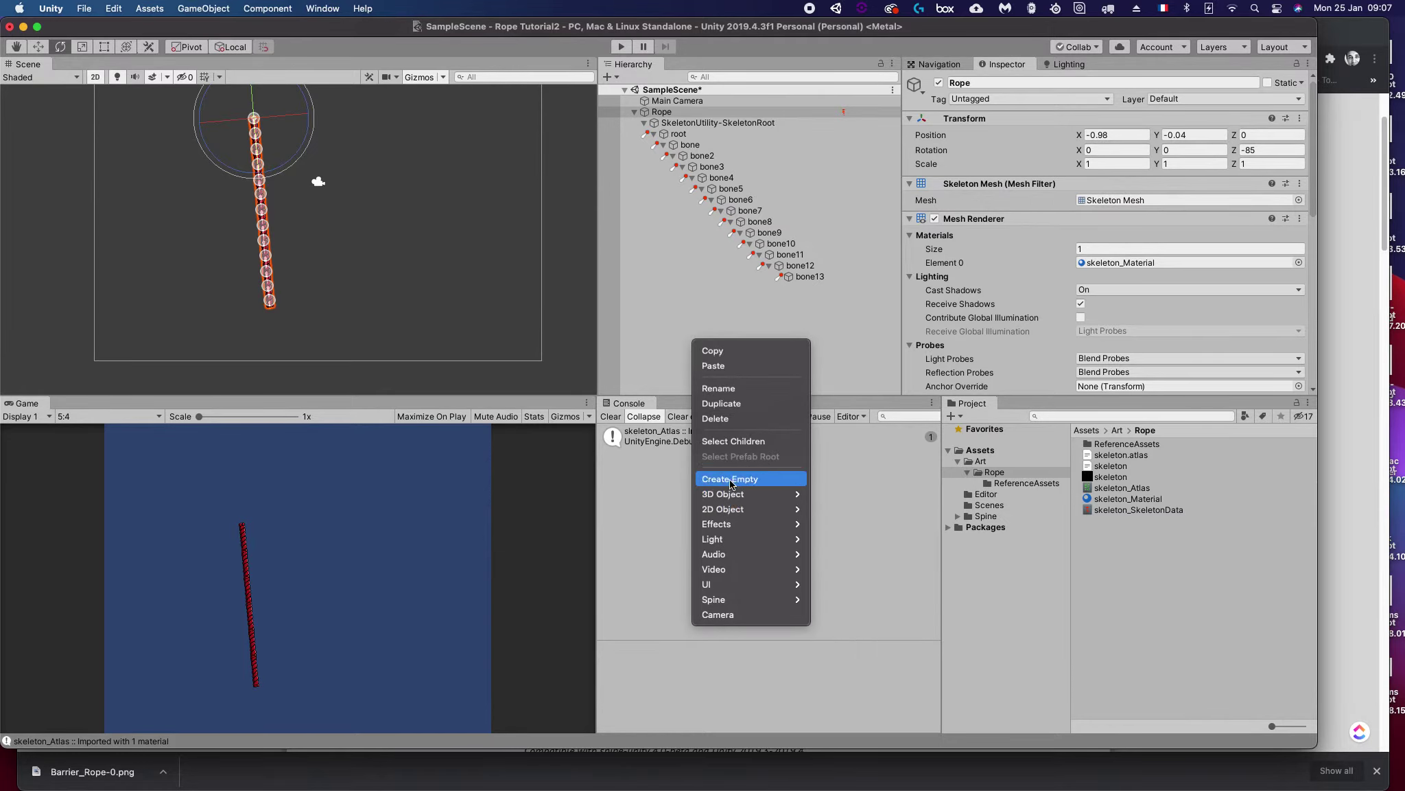
{"action": "left_click", "coordinate": [731, 479]}
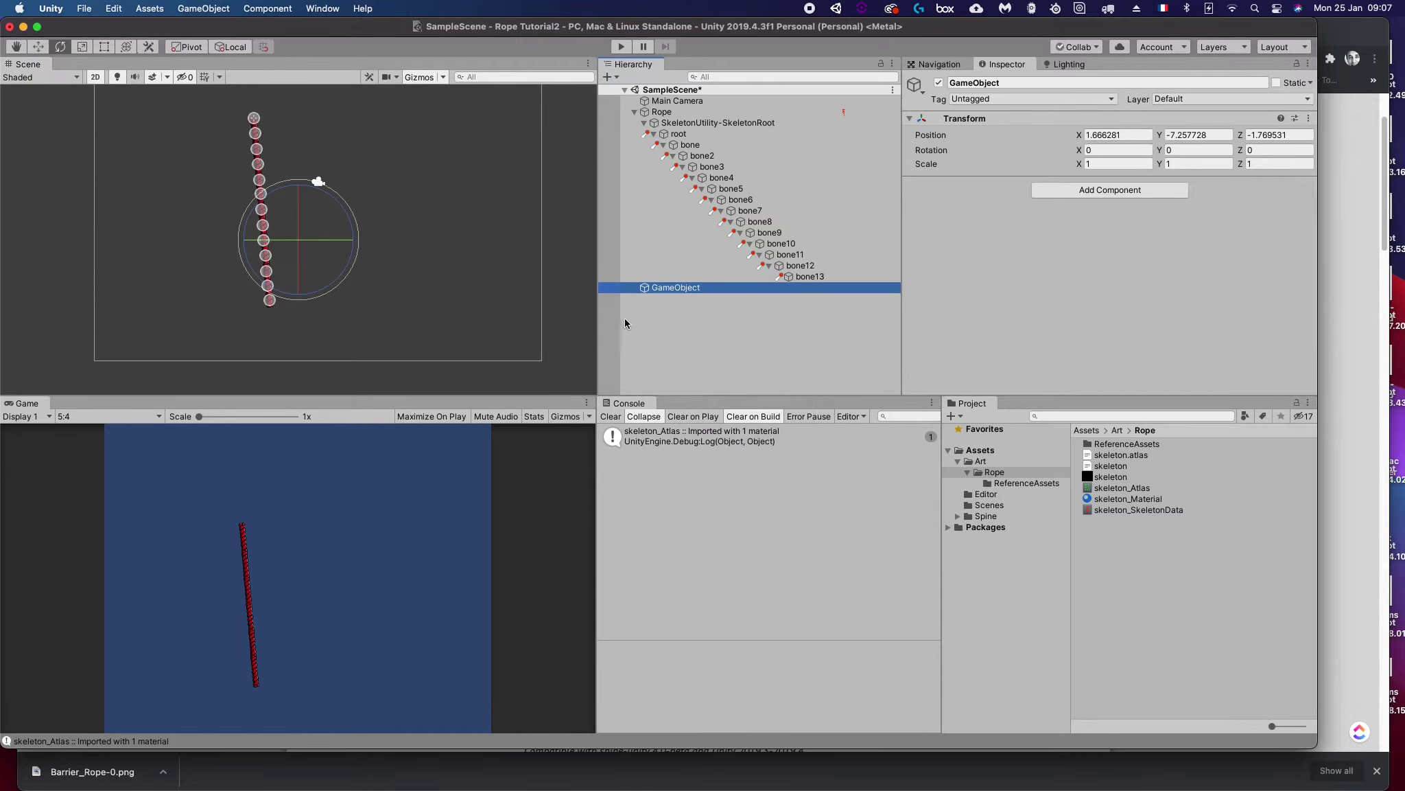
{"action": "left_click", "coordinate": [921, 90]}
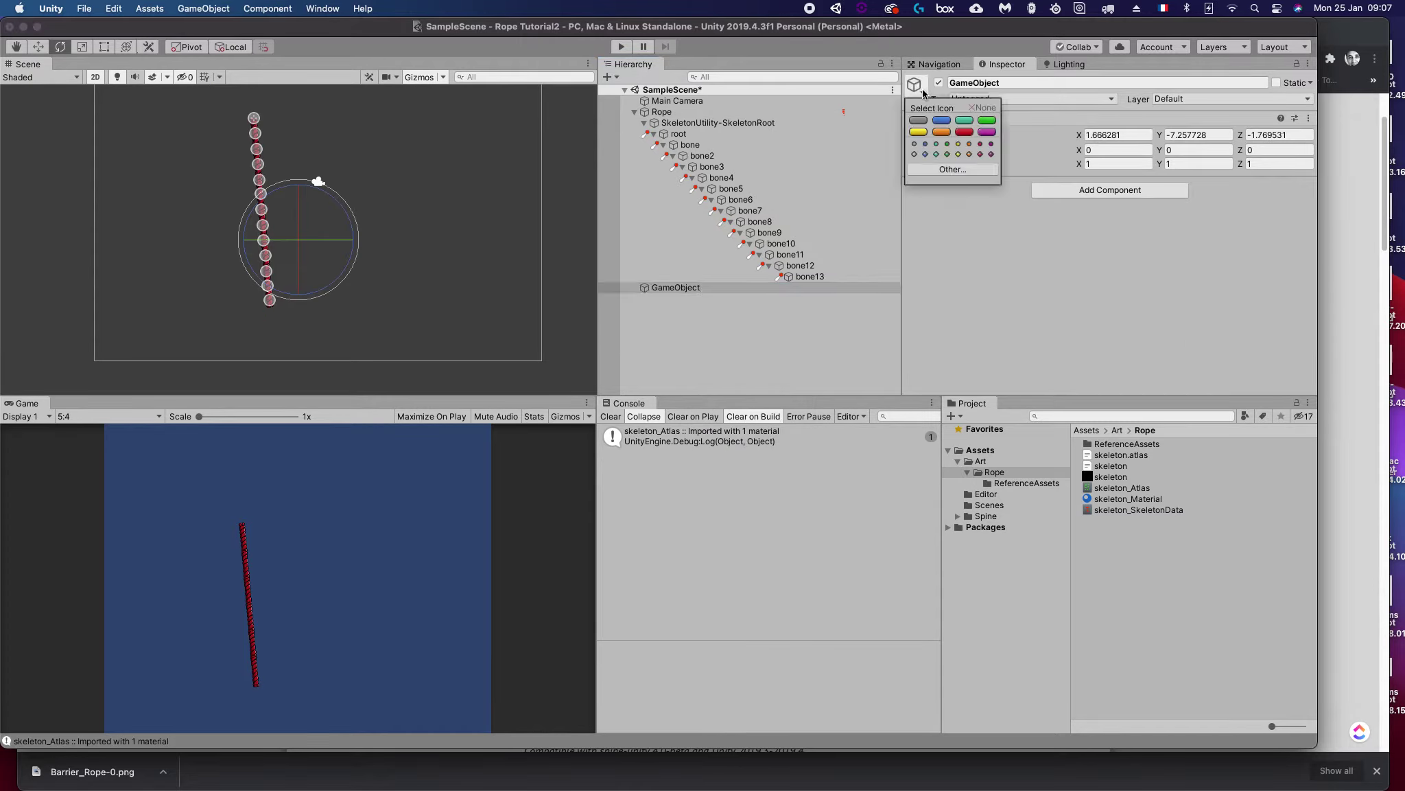
{"action": "left_click", "coordinate": [926, 155]}
{"action": "left_click", "coordinate": [442, 79]}
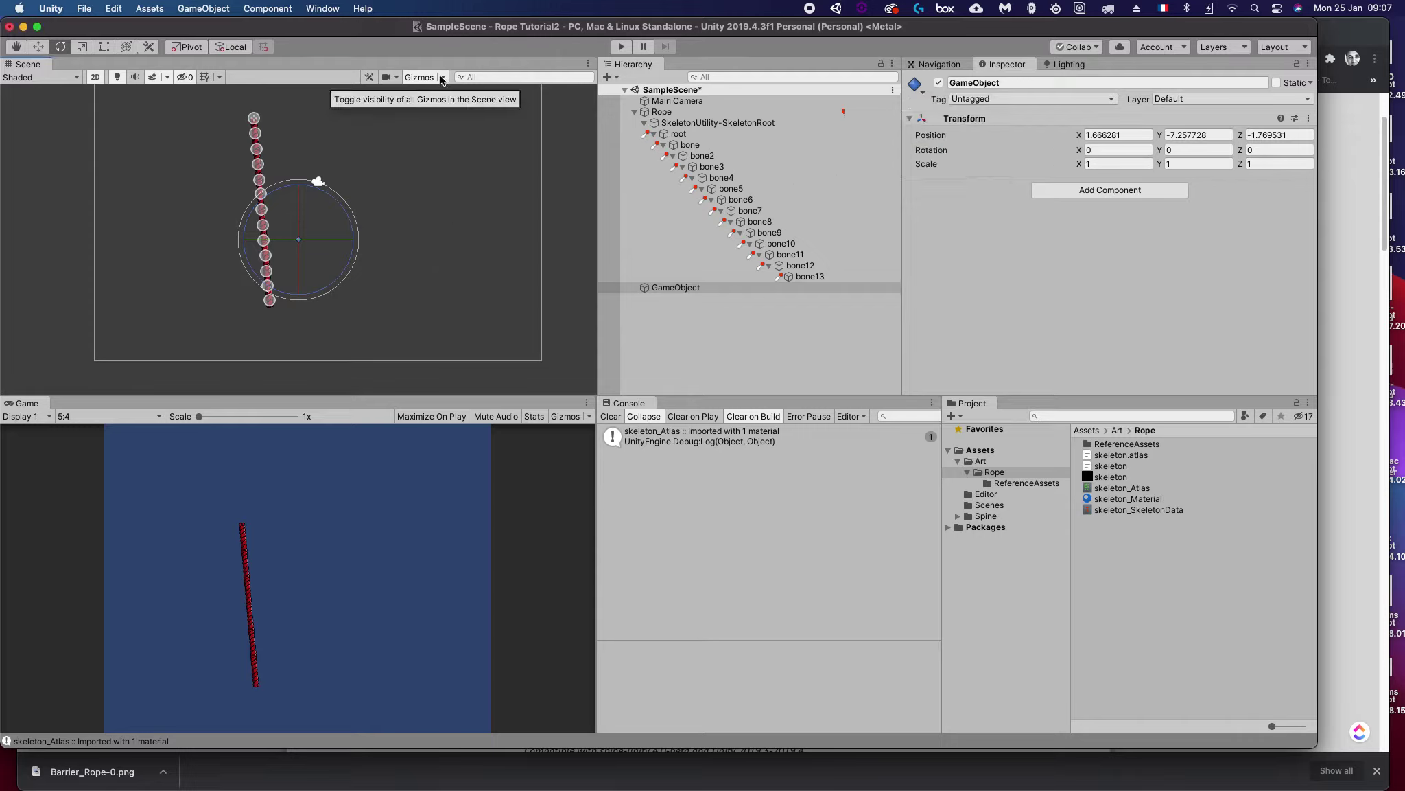
Step: Enlarge the scene's gizmo icon size so the diamond is clearly visible
{"action": "left_click", "coordinate": [422, 77]}
{"action": "left_click", "coordinate": [422, 79]}
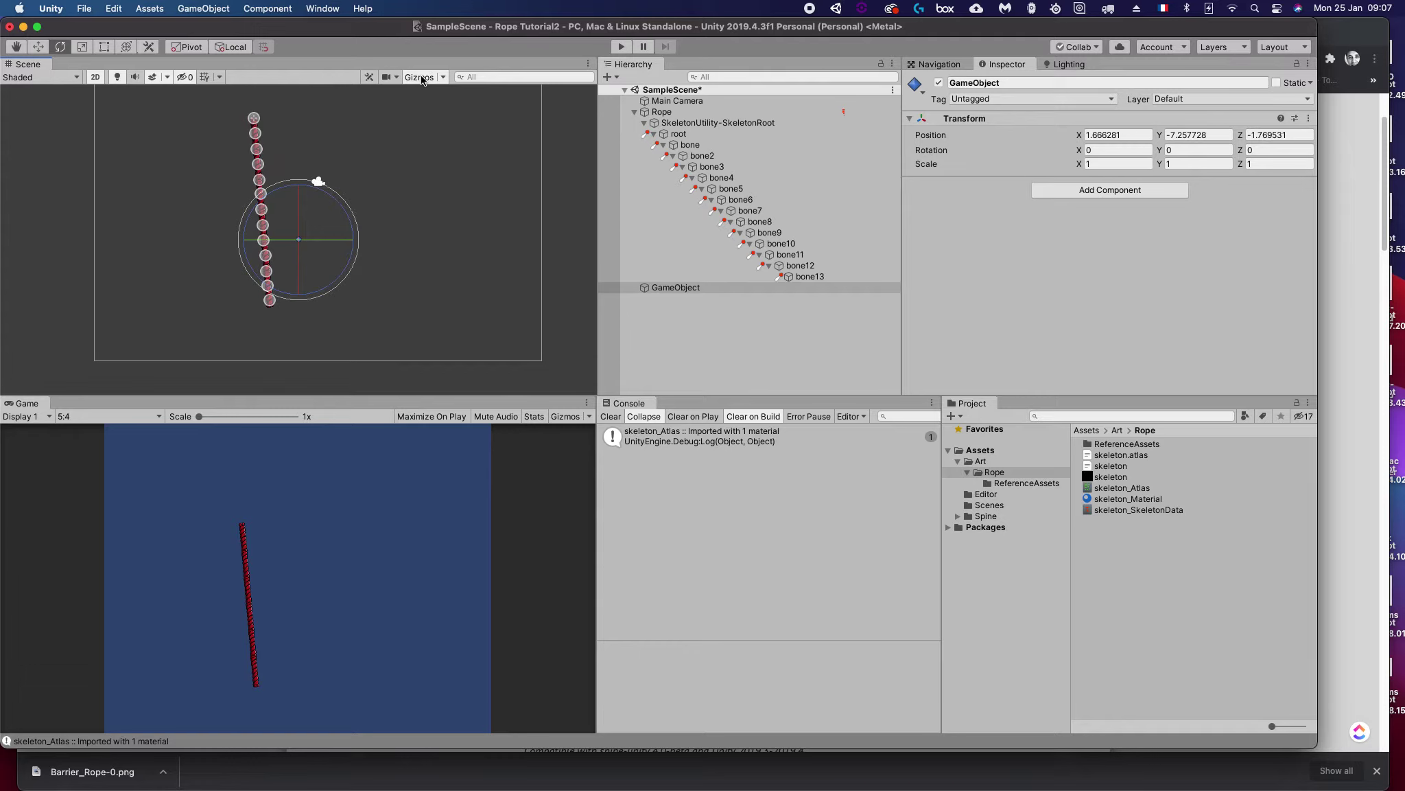
{"action": "left_click", "coordinate": [442, 77]}
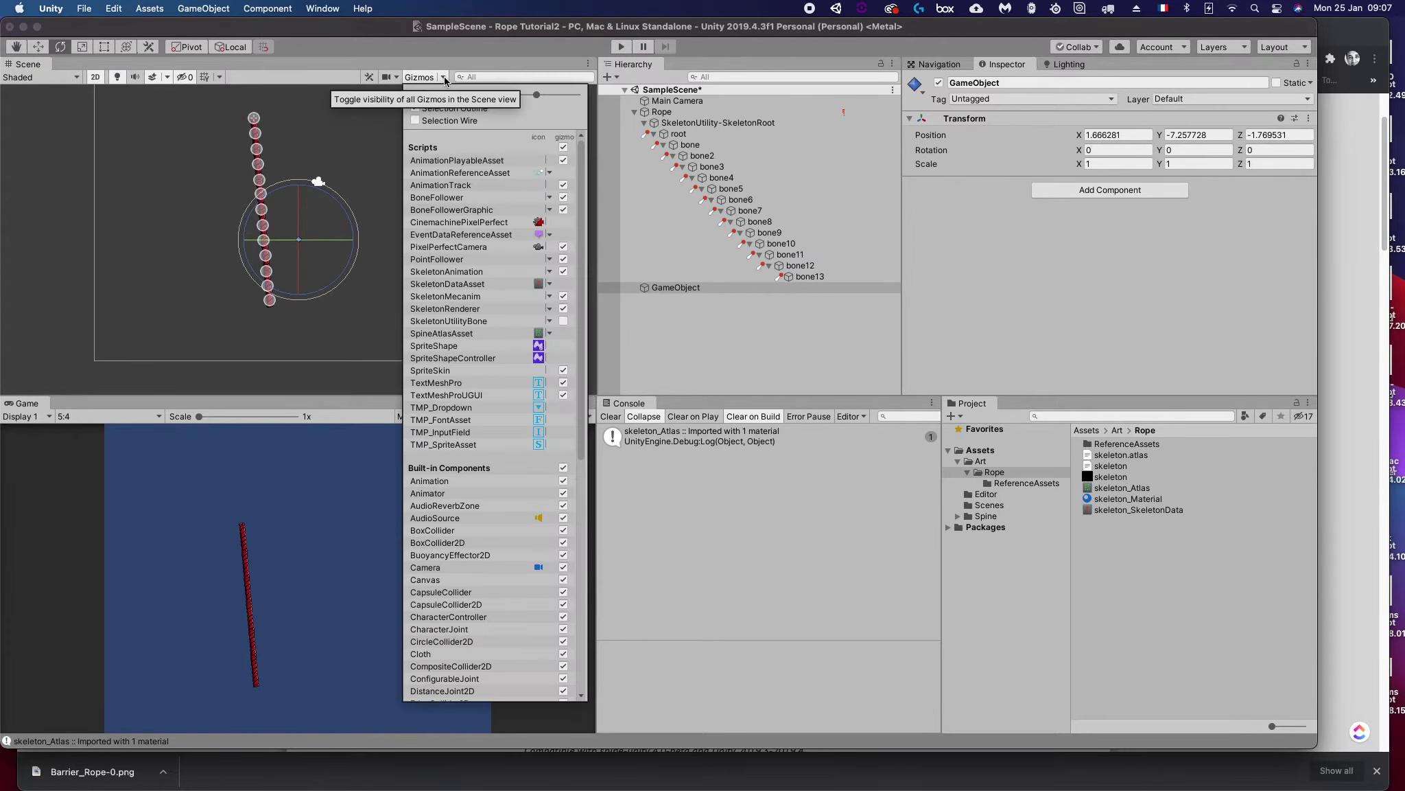
{"action": "left_click_drag", "start_coordinate": [537, 94], "coordinate": [549, 96]}
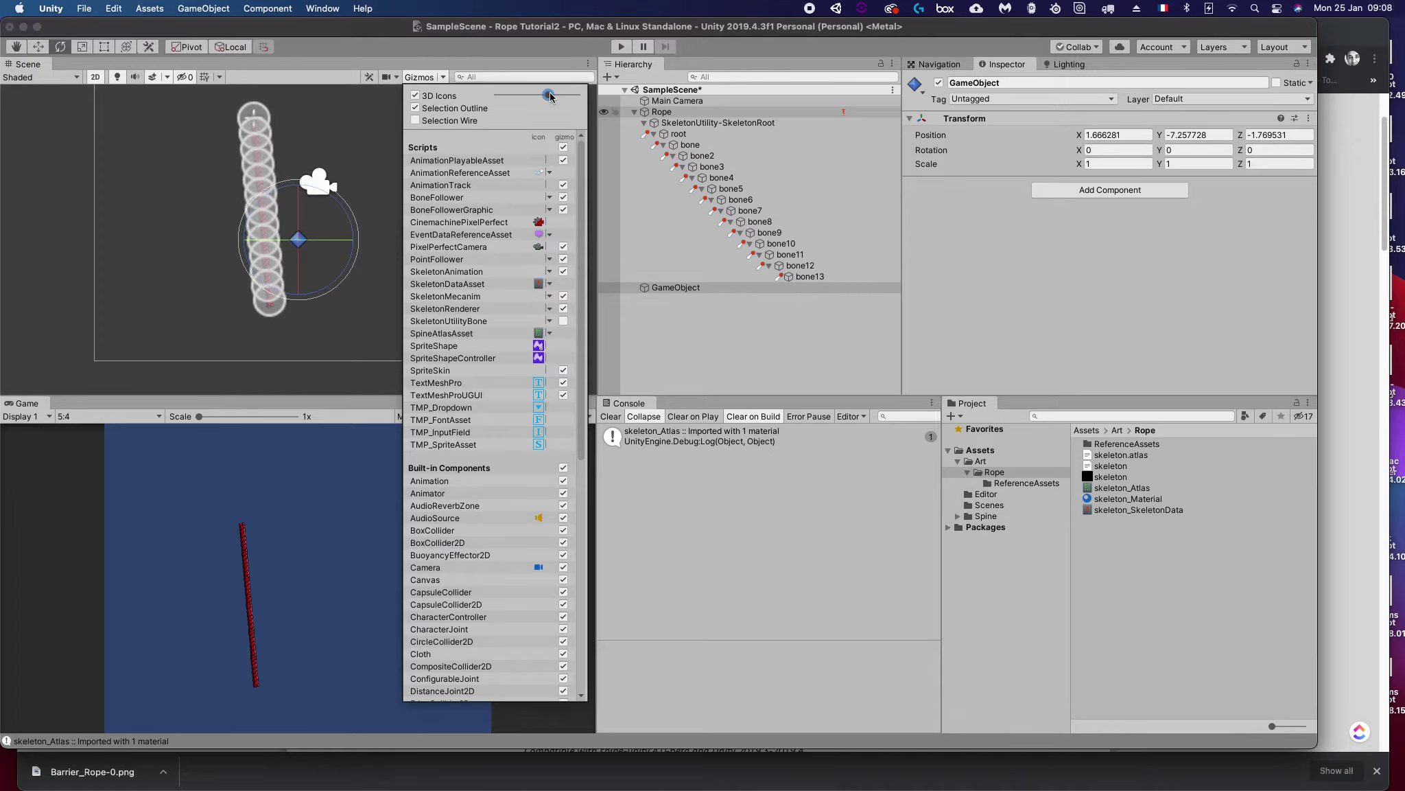
{"action": "left_click_drag", "start_coordinate": [550, 96], "coordinate": [546, 97]}
{"action": "left_click", "coordinate": [388, 151]}
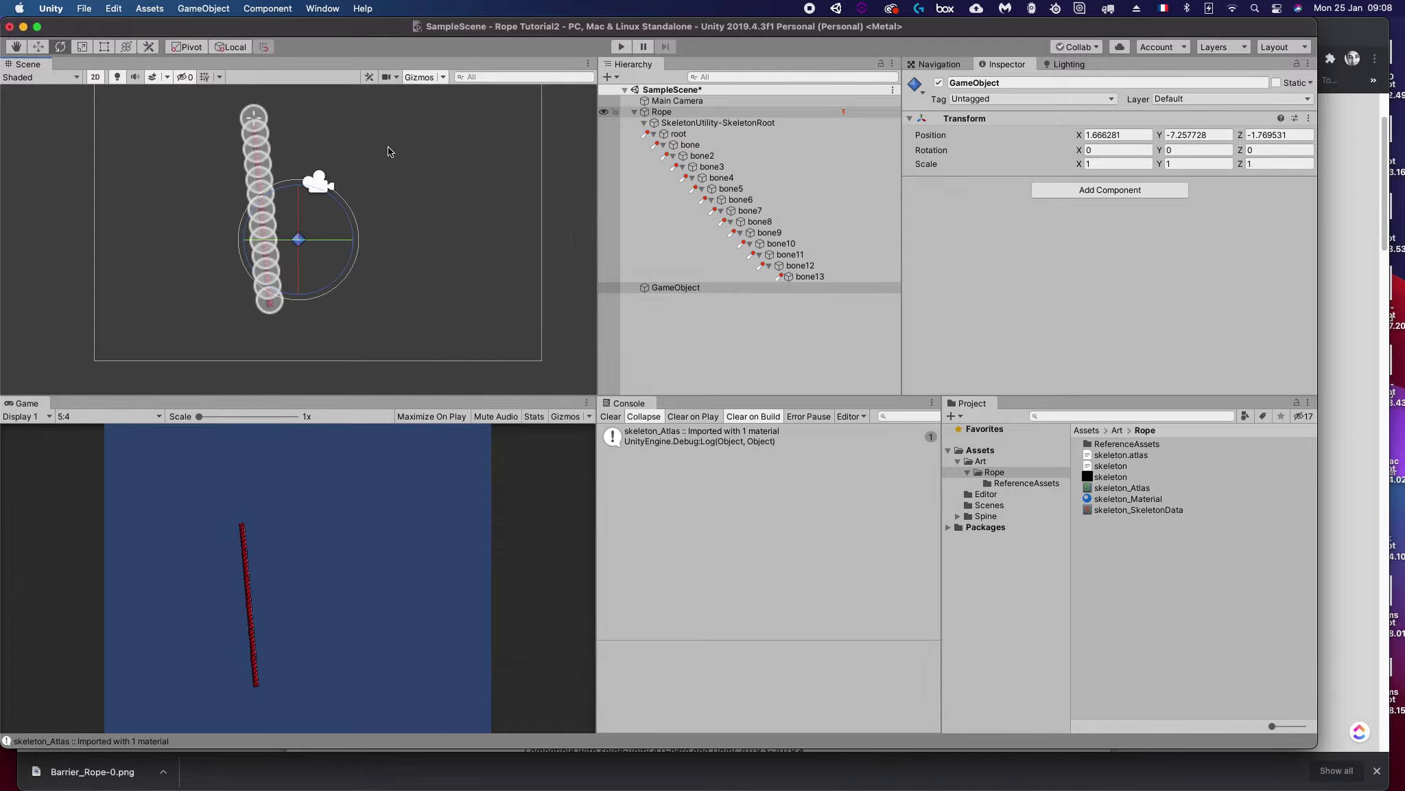
Step: Move the new GameObject just below bone13, to about X 1.01, Y -12.95
{"action": "left_click", "coordinate": [678, 287]}
{"action": "left_click", "coordinate": [38, 47]}
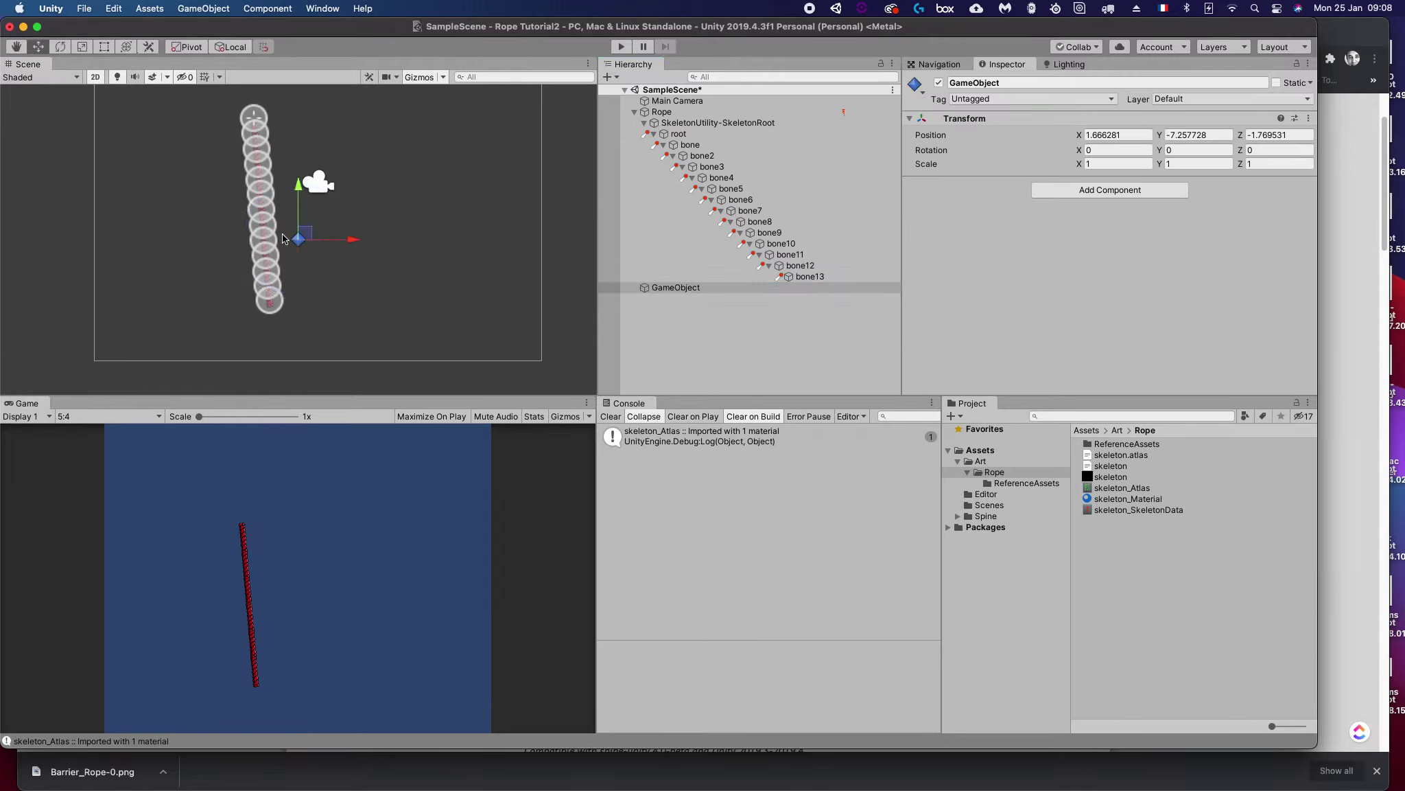
{"action": "left_click_drag", "start_coordinate": [304, 239], "coordinate": [293, 335]}
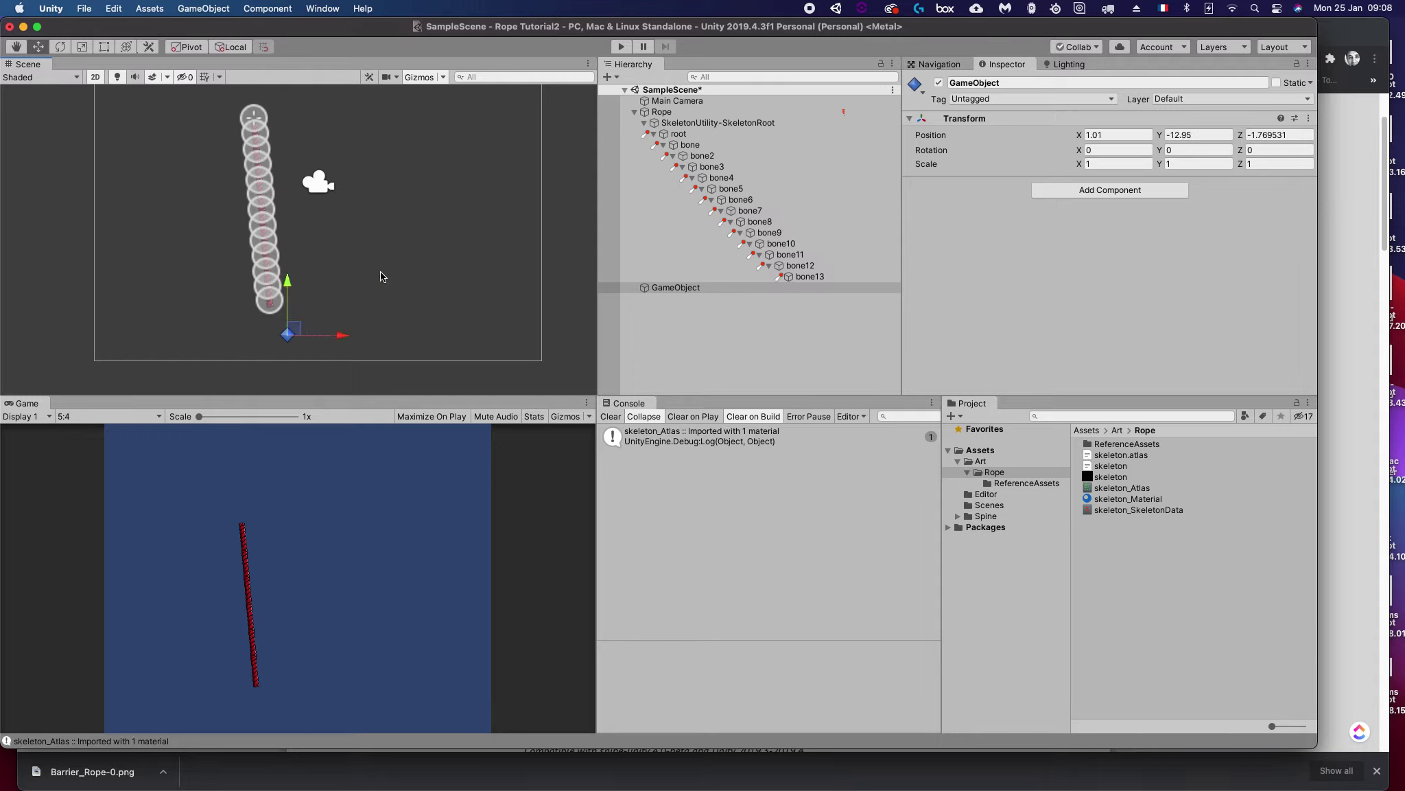
{"action": "left_click", "coordinate": [805, 278]}
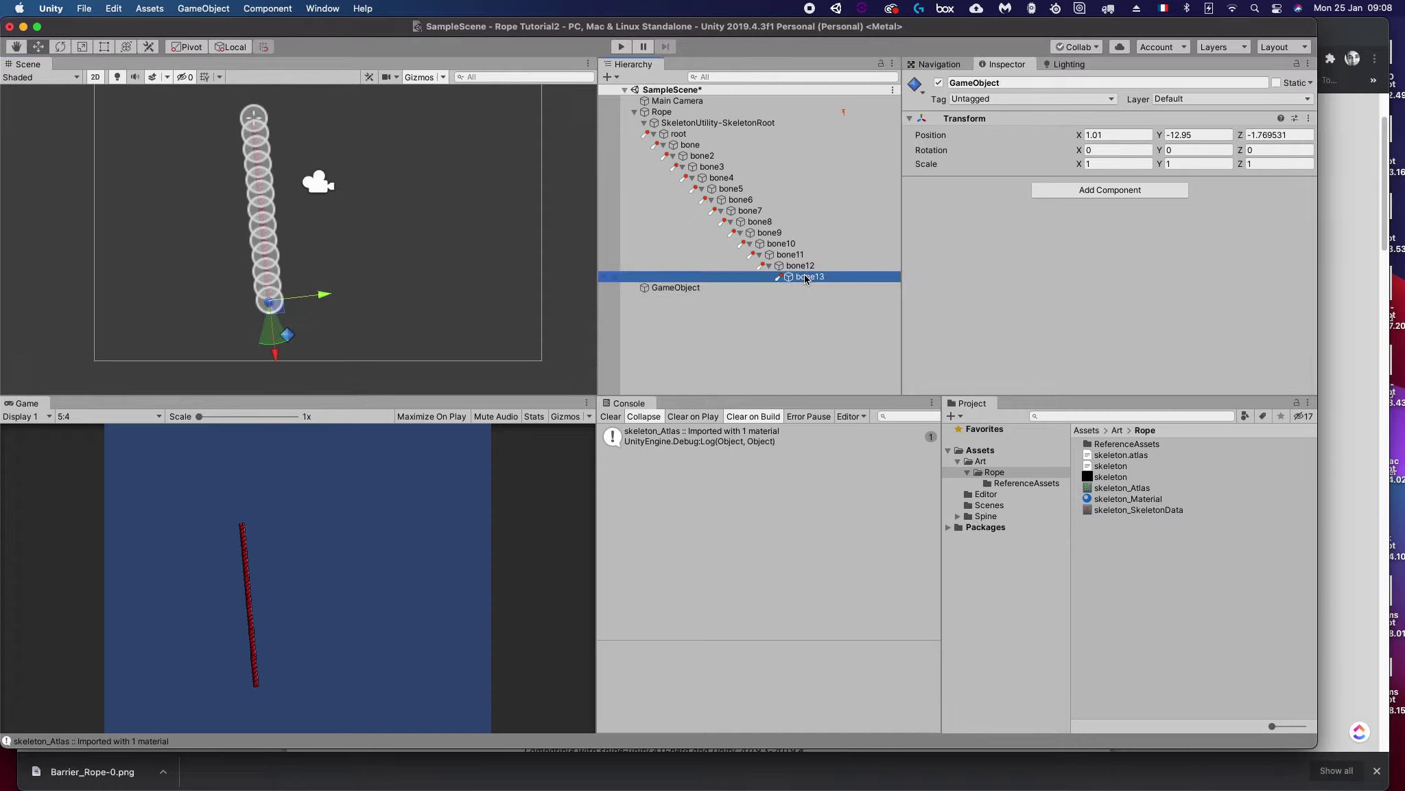
{"action": "left_click", "coordinate": [784, 286]}
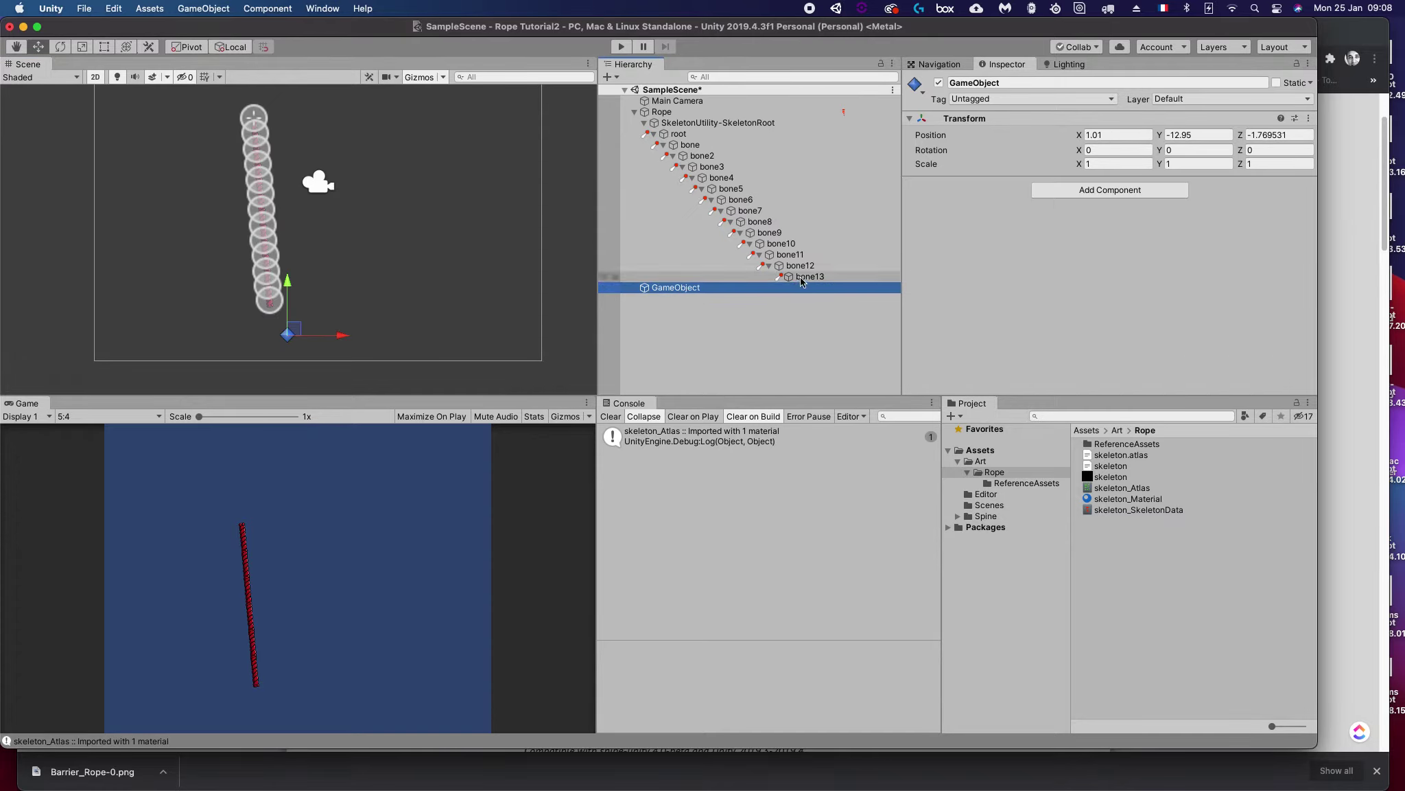
{"action": "left_click_drag", "start_coordinate": [801, 281], "coordinate": [673, 289]}
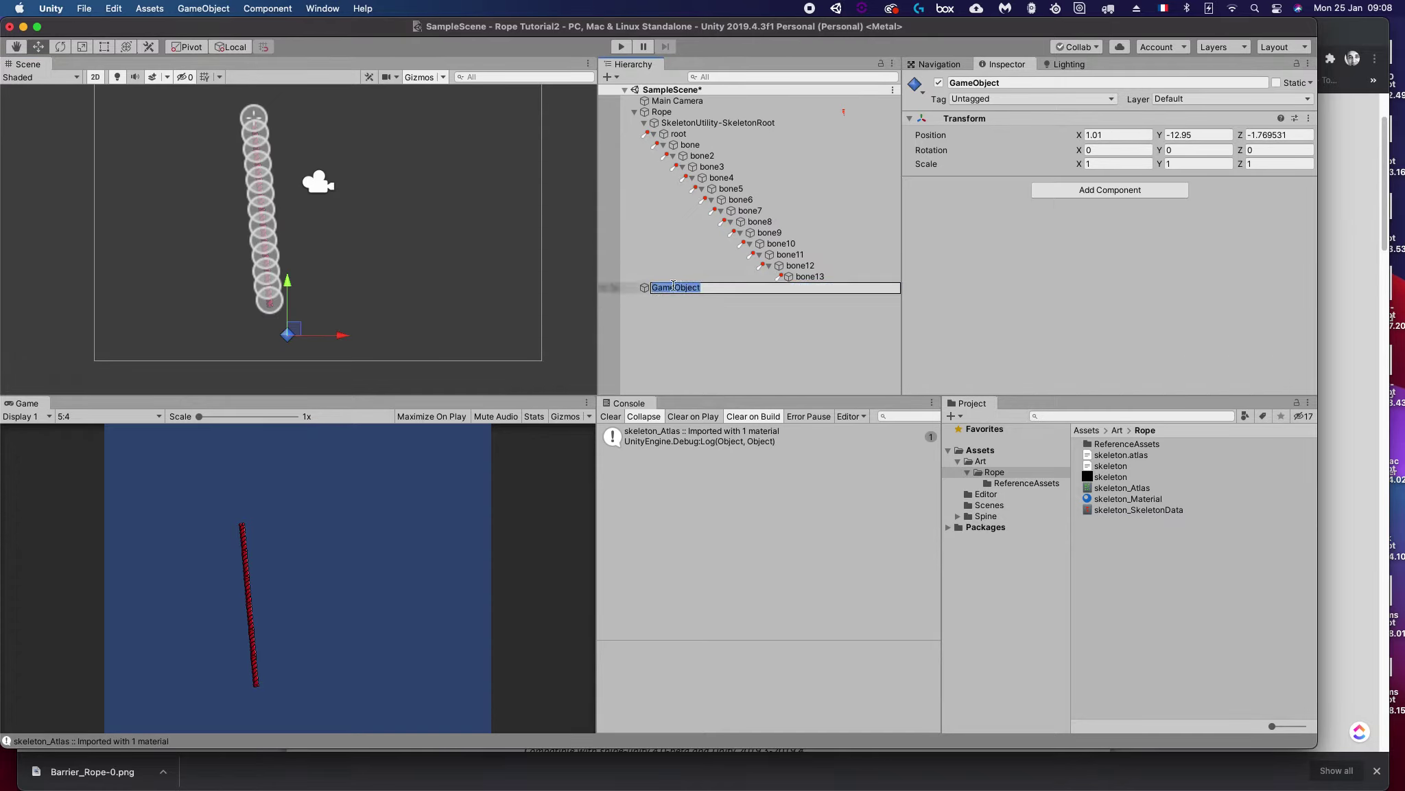
{"action": "left_click", "coordinate": [663, 305]}
{"action": "left_click", "coordinate": [671, 289]}
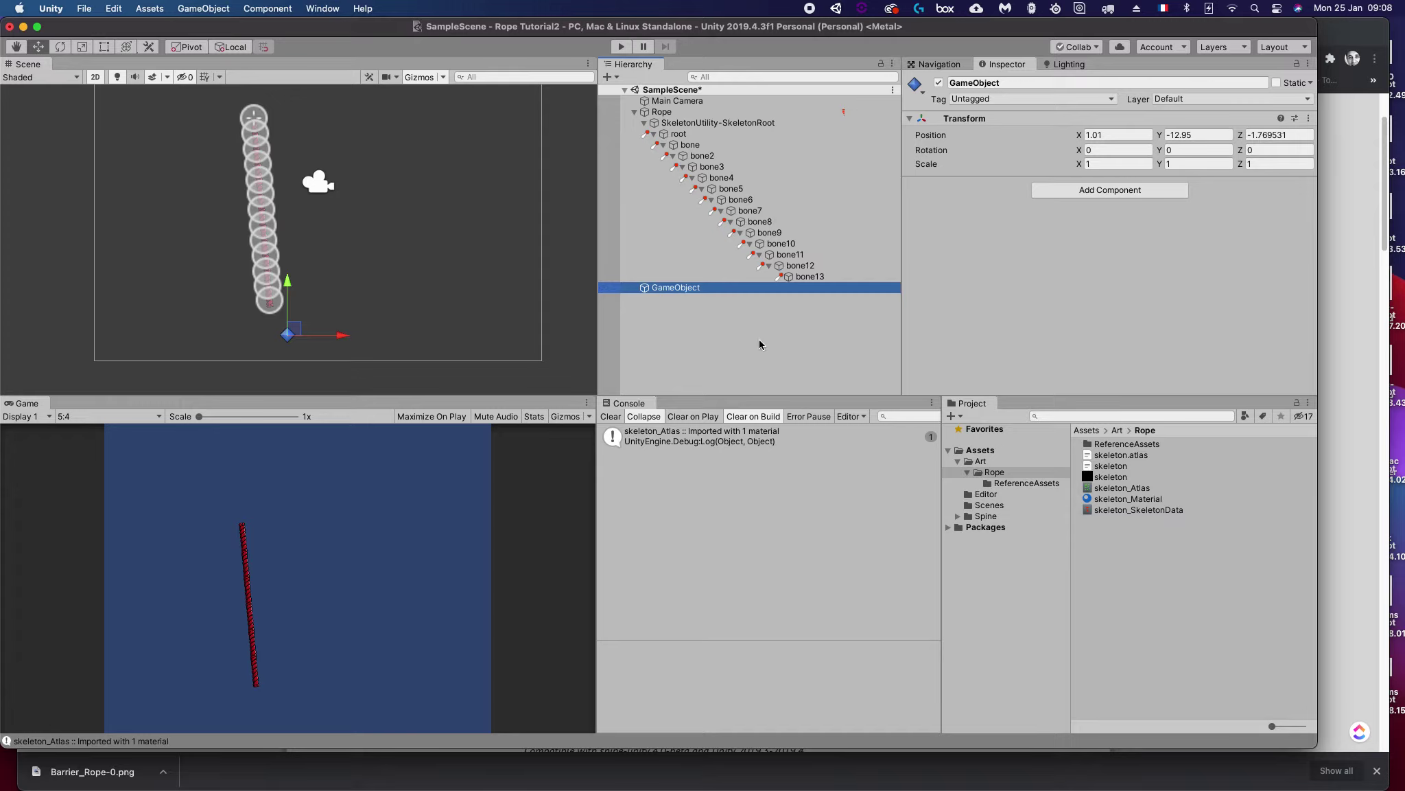
{"action": "left_click", "coordinate": [1014, 266]}
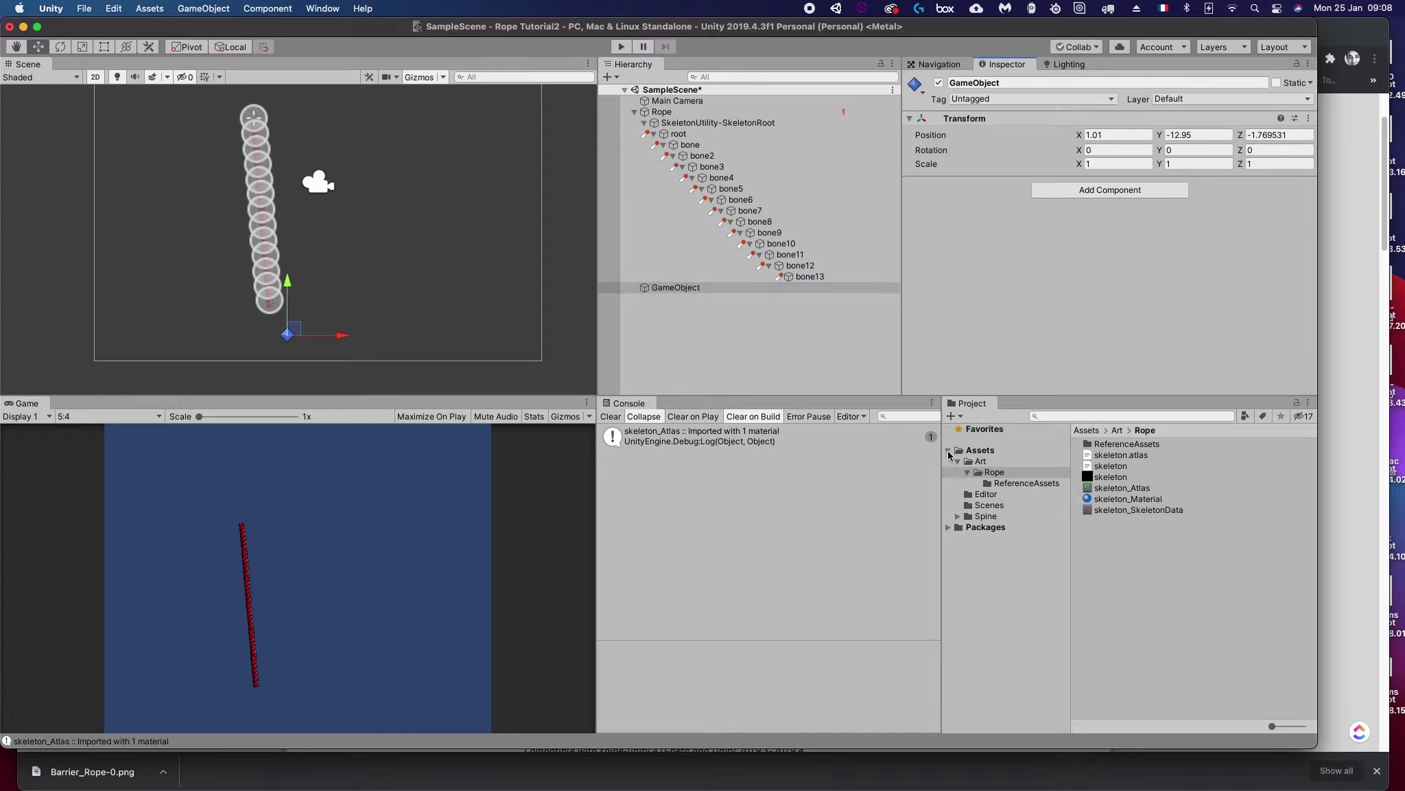
Step: Create a 'Scripts' folder in the Assets folder
{"action": "left_click", "coordinate": [949, 450]}
{"action": "left_click", "coordinate": [966, 451]}
{"action": "left_click", "coordinate": [950, 450]}
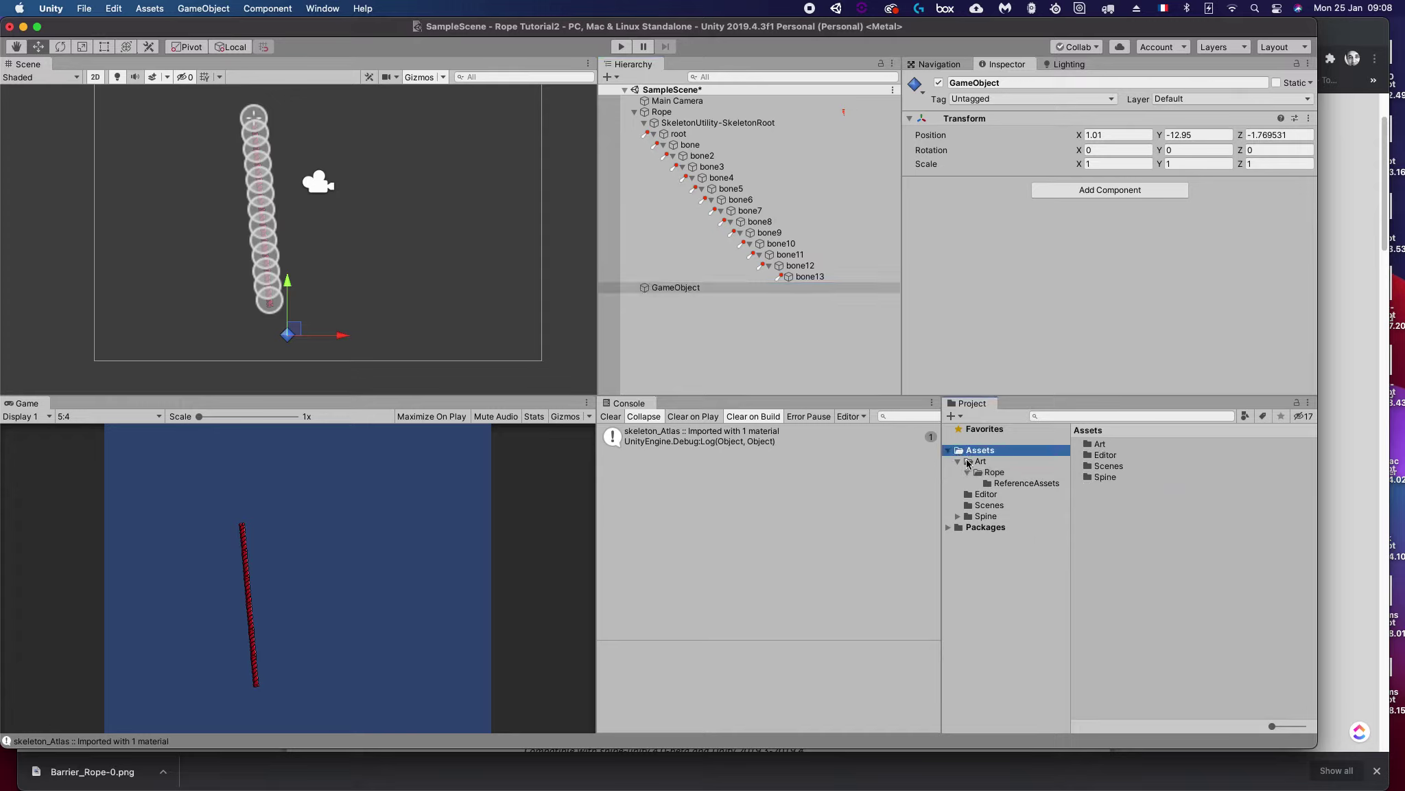
{"action": "left_click", "coordinate": [956, 463]}
{"action": "right_click", "coordinate": [1113, 494]}
{"action": "mouse_move", "coordinate": [1166, 420]}
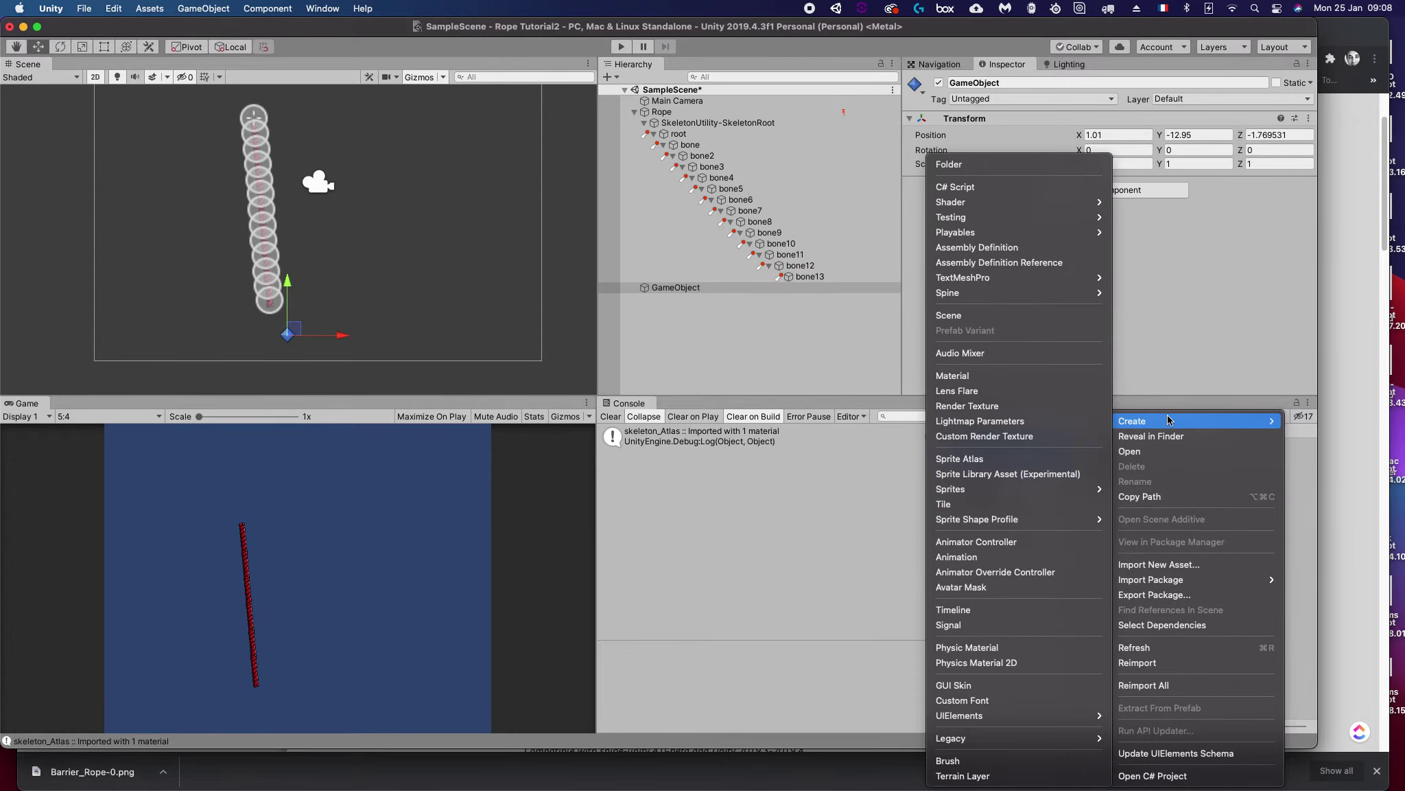
{"action": "left_click", "coordinate": [962, 164]}
{"action": "type", "text": "Scrip"}
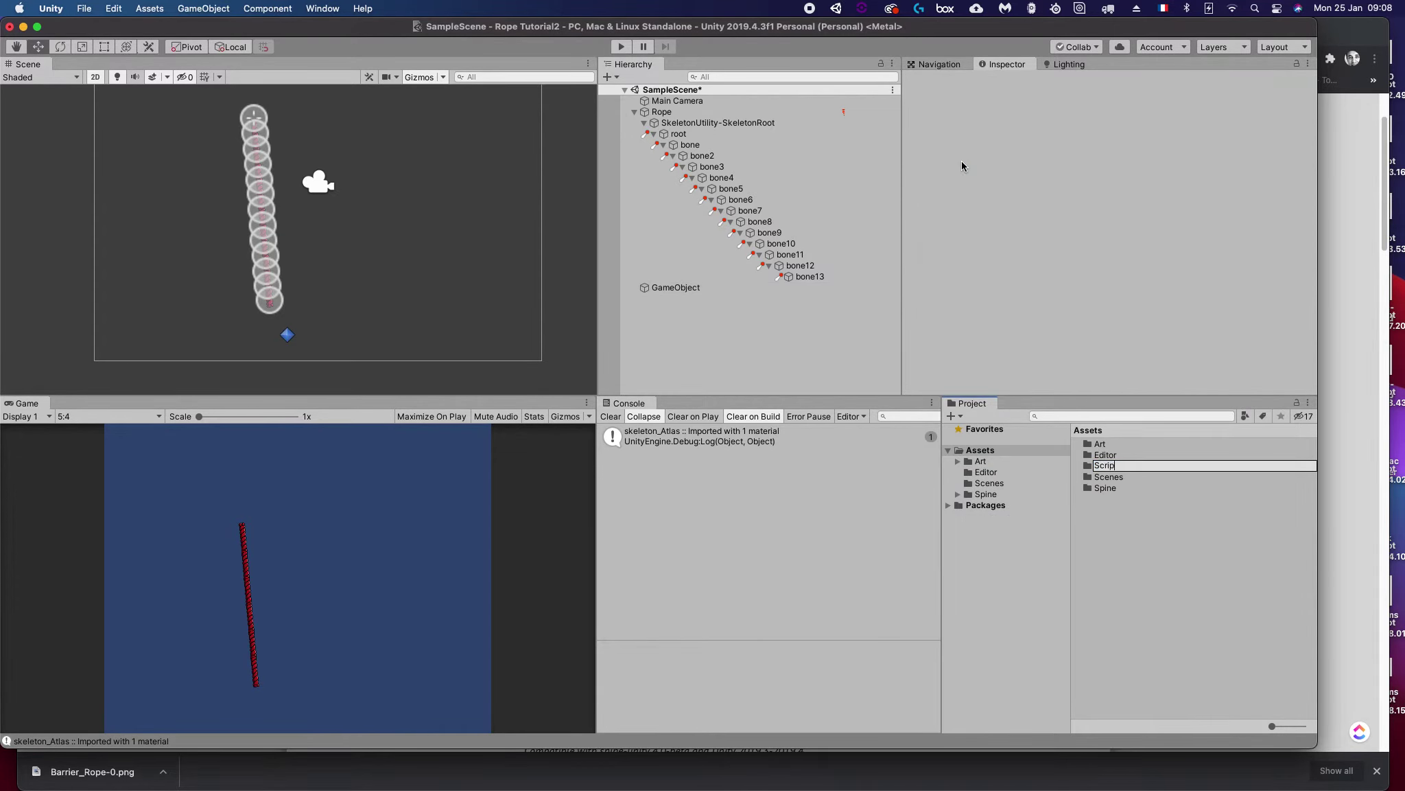
{"action": "type", "text": "ts"}
{"action": "key", "text": "Return"}
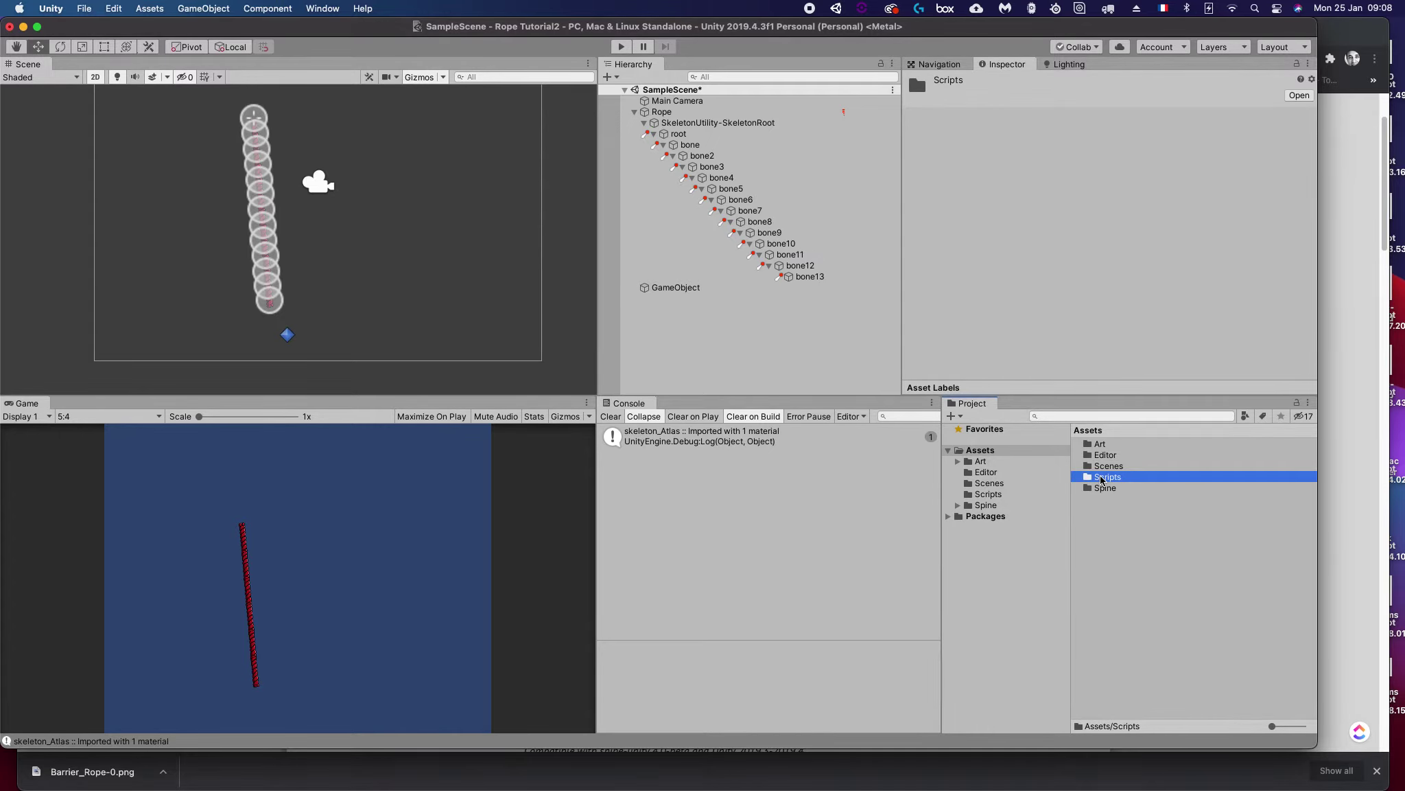
Step: Create a 'Movement' folder inside Scripts
{"action": "double_click", "coordinate": [1101, 479]}
{"action": "right_click", "coordinate": [1105, 477]}
{"action": "mouse_move", "coordinate": [1128, 424]}
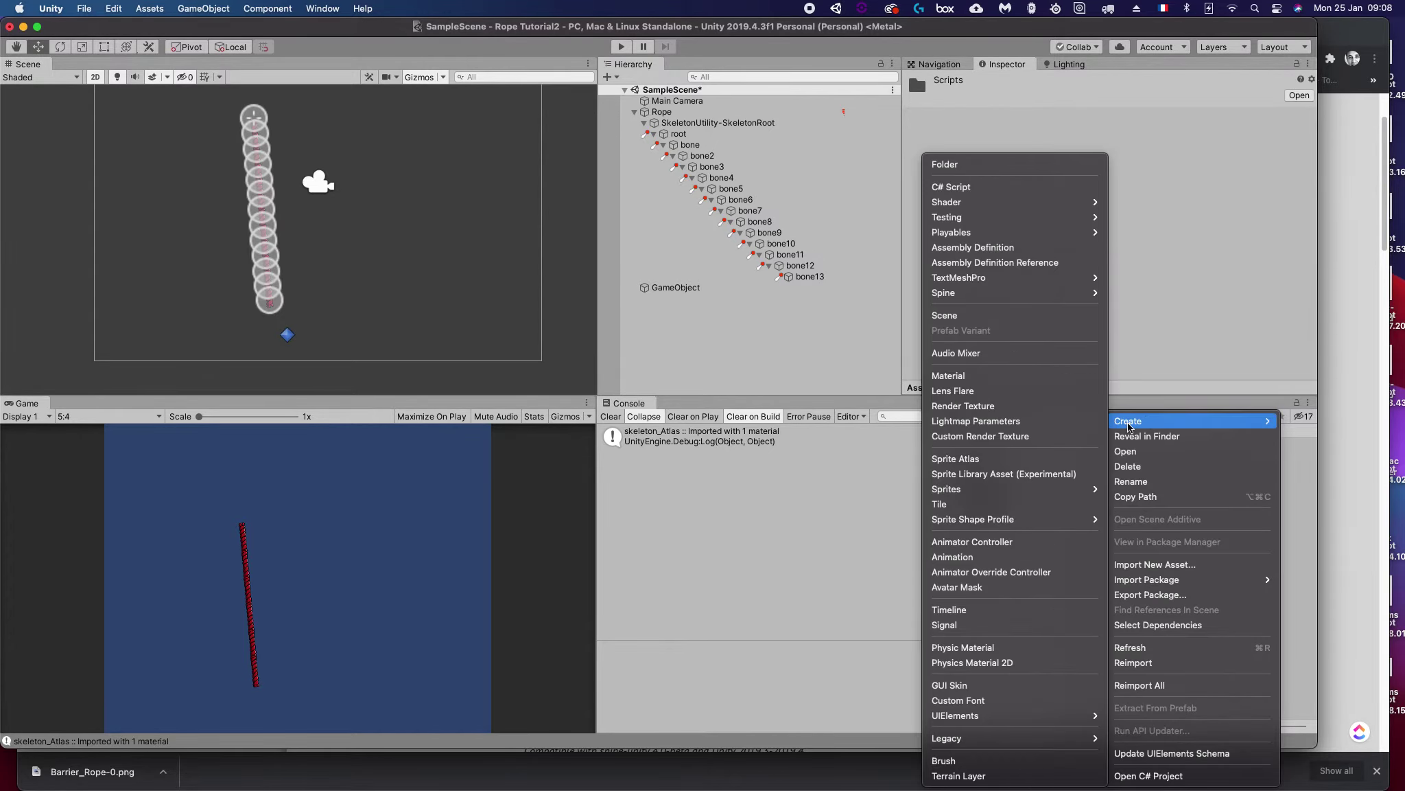
{"action": "left_click", "coordinate": [979, 166]}
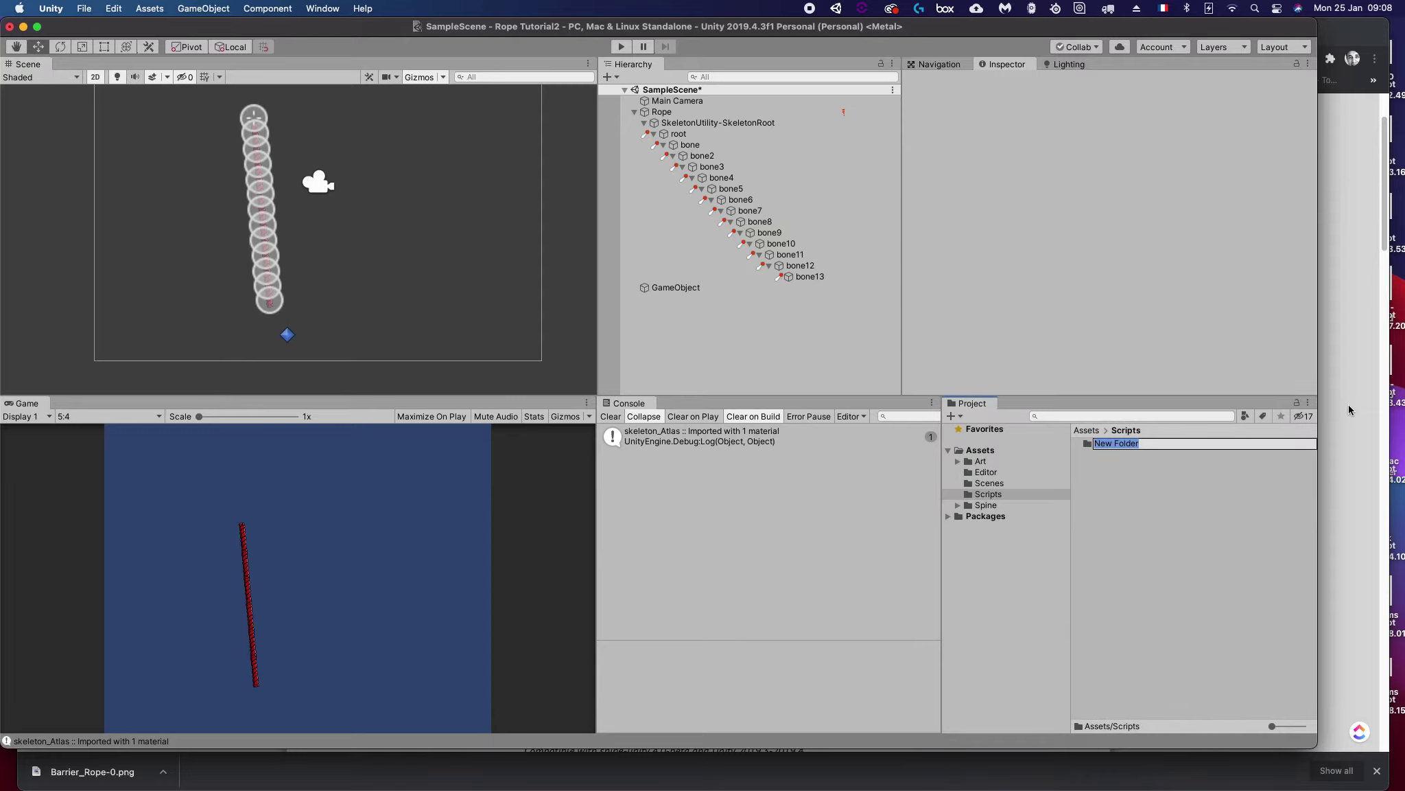
{"action": "type", "text": "Movement"}
{"action": "key", "text": "Return"}
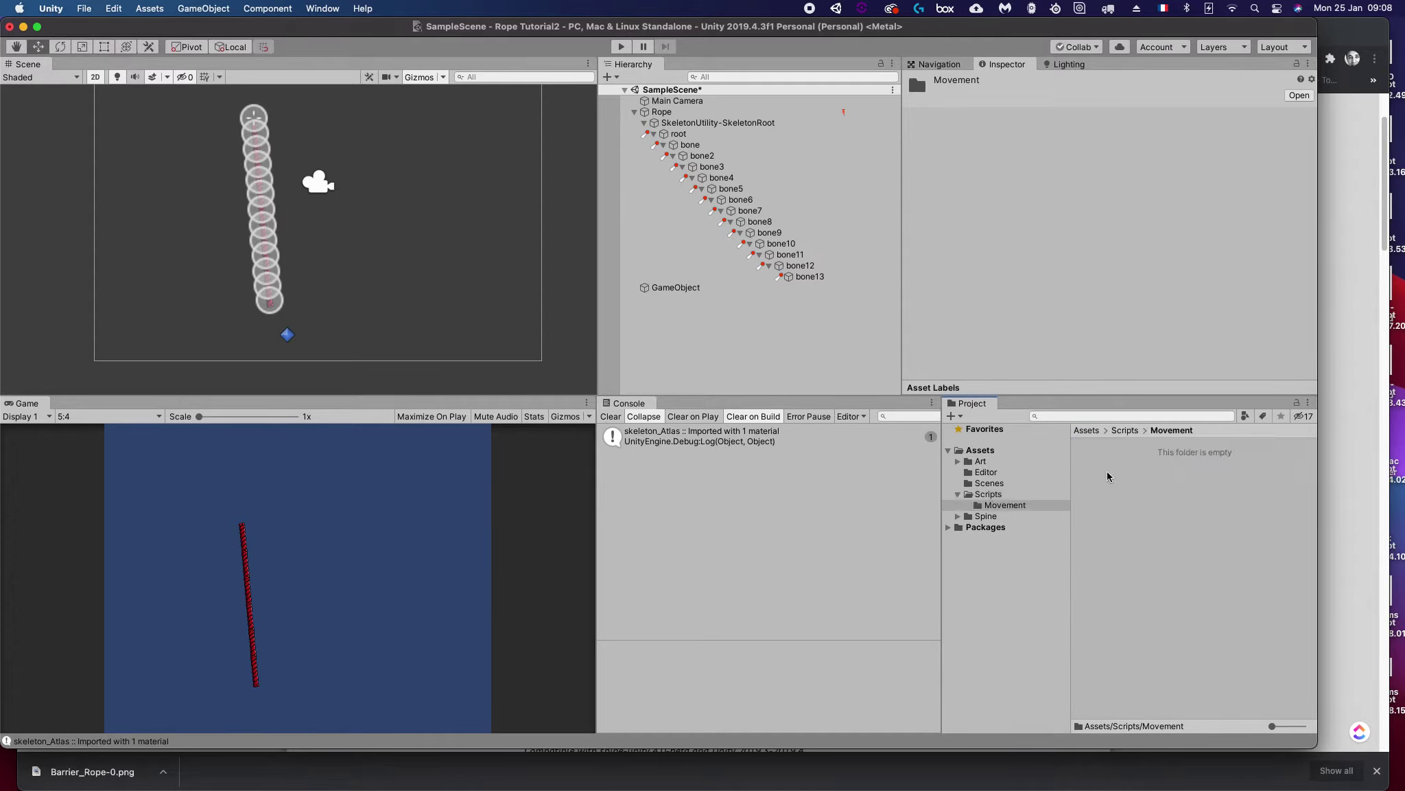
Step: Create a 'FollowObject' C# script in Movement and open it in Rider
{"action": "right_click", "coordinate": [1091, 446]}
{"action": "mouse_move", "coordinate": [1139, 421]}
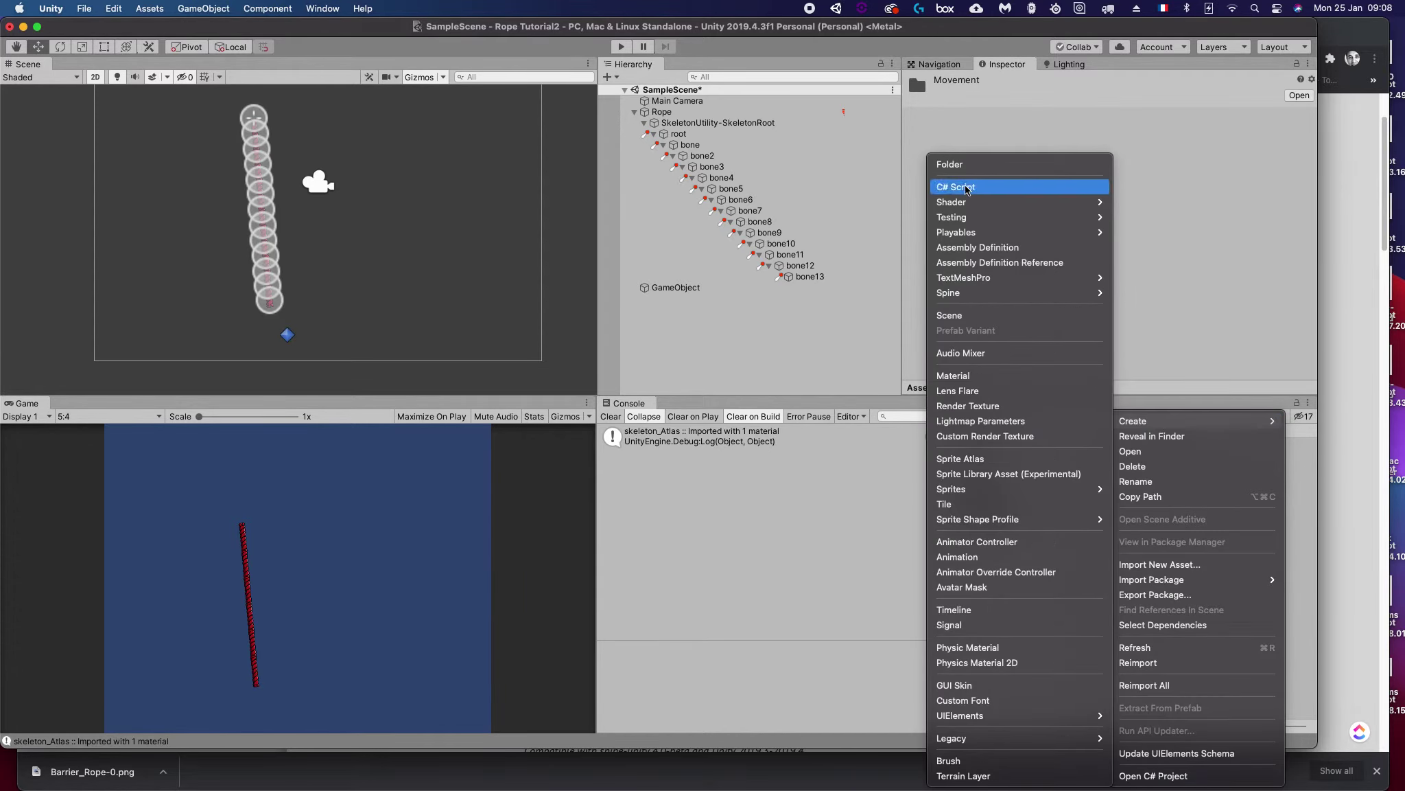
{"action": "left_click", "coordinate": [1009, 186]}
{"action": "type", "text": "FollowObject"}
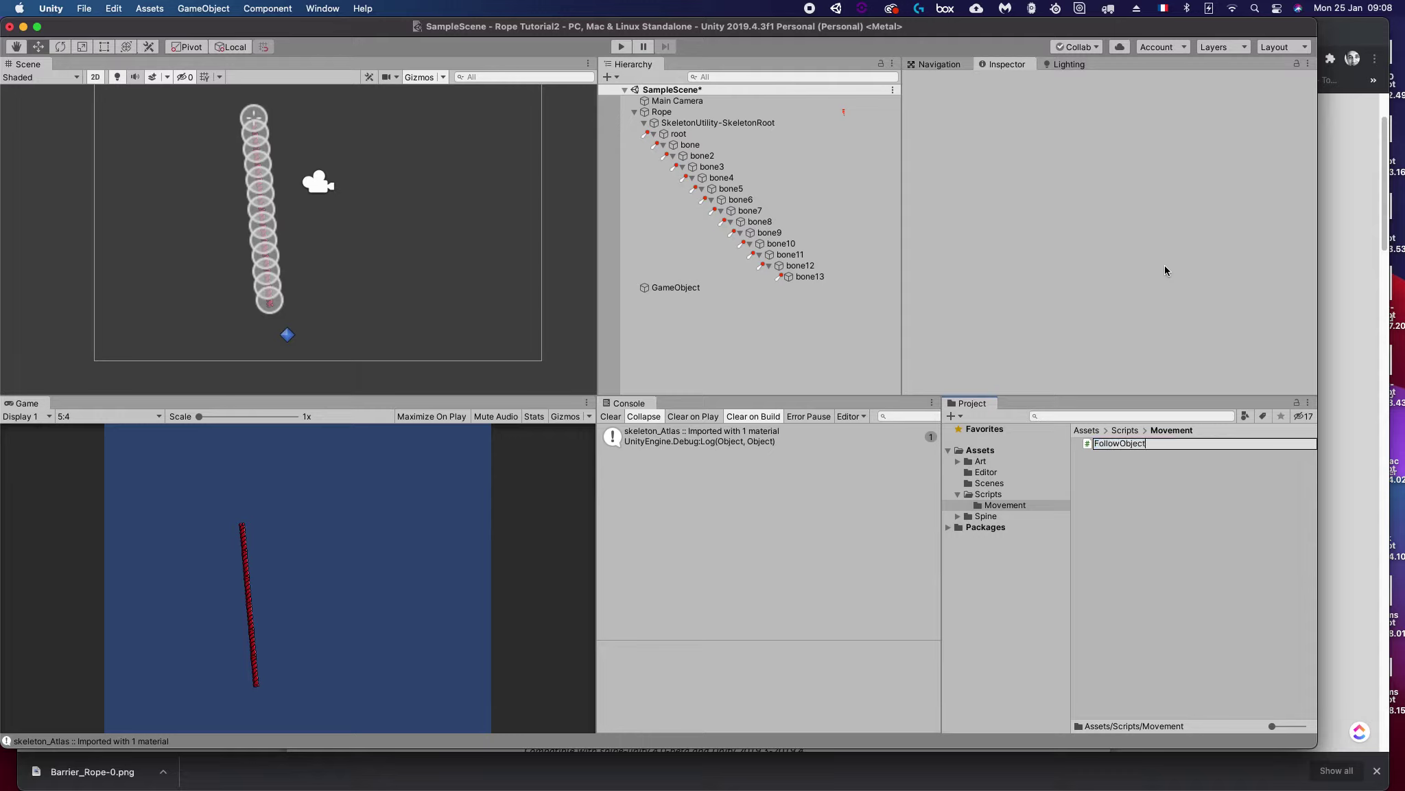
{"action": "key", "text": "Return"}
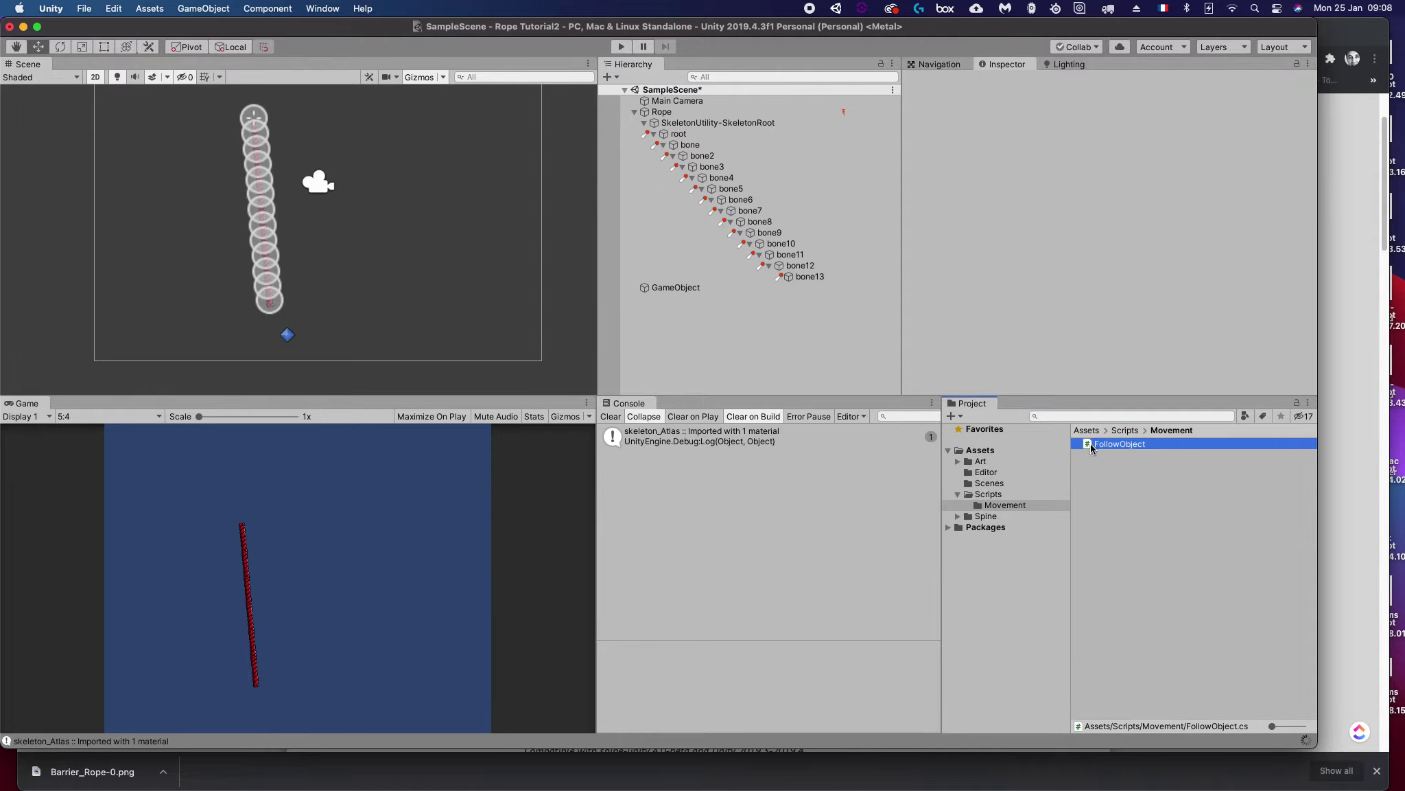
{"action": "double_click", "coordinate": [1091, 444]}
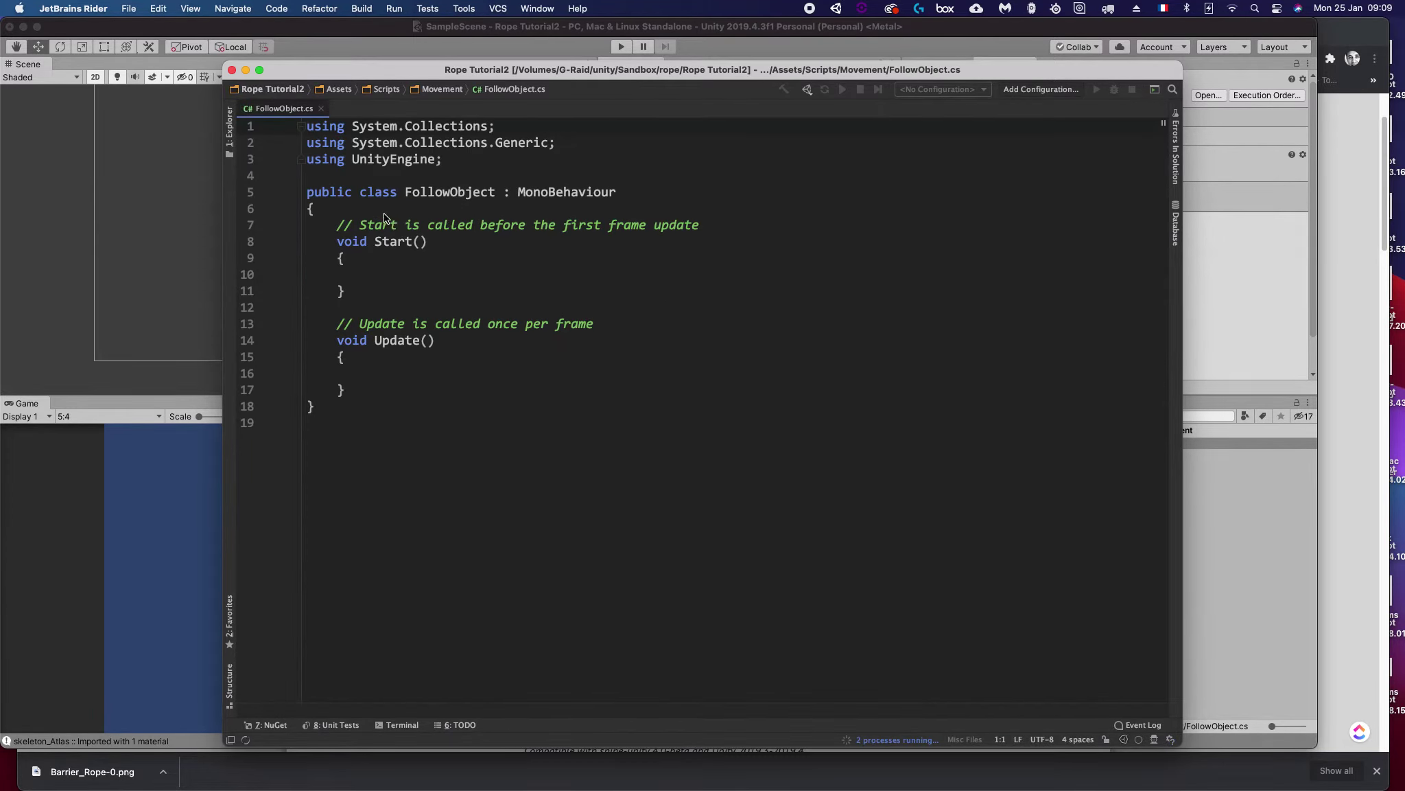
Step: Declare 'public Transform objectToFollow;' at the top of the FollowObject class
{"action": "left_click", "coordinate": [356, 210]}
{"action": "key", "text": "Return"}
{"action": "key", "text": "Return"}
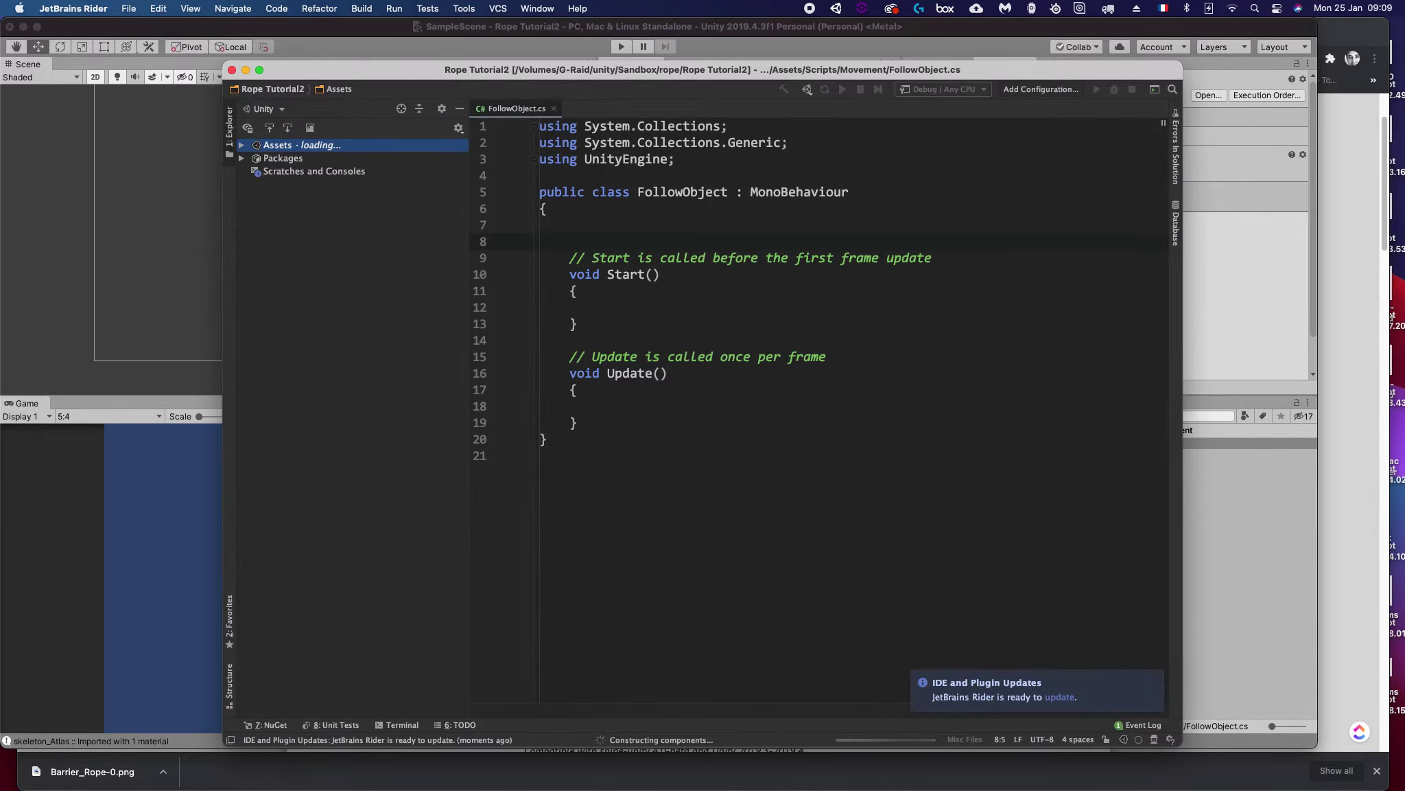
{"action": "key", "text": "Escape"}
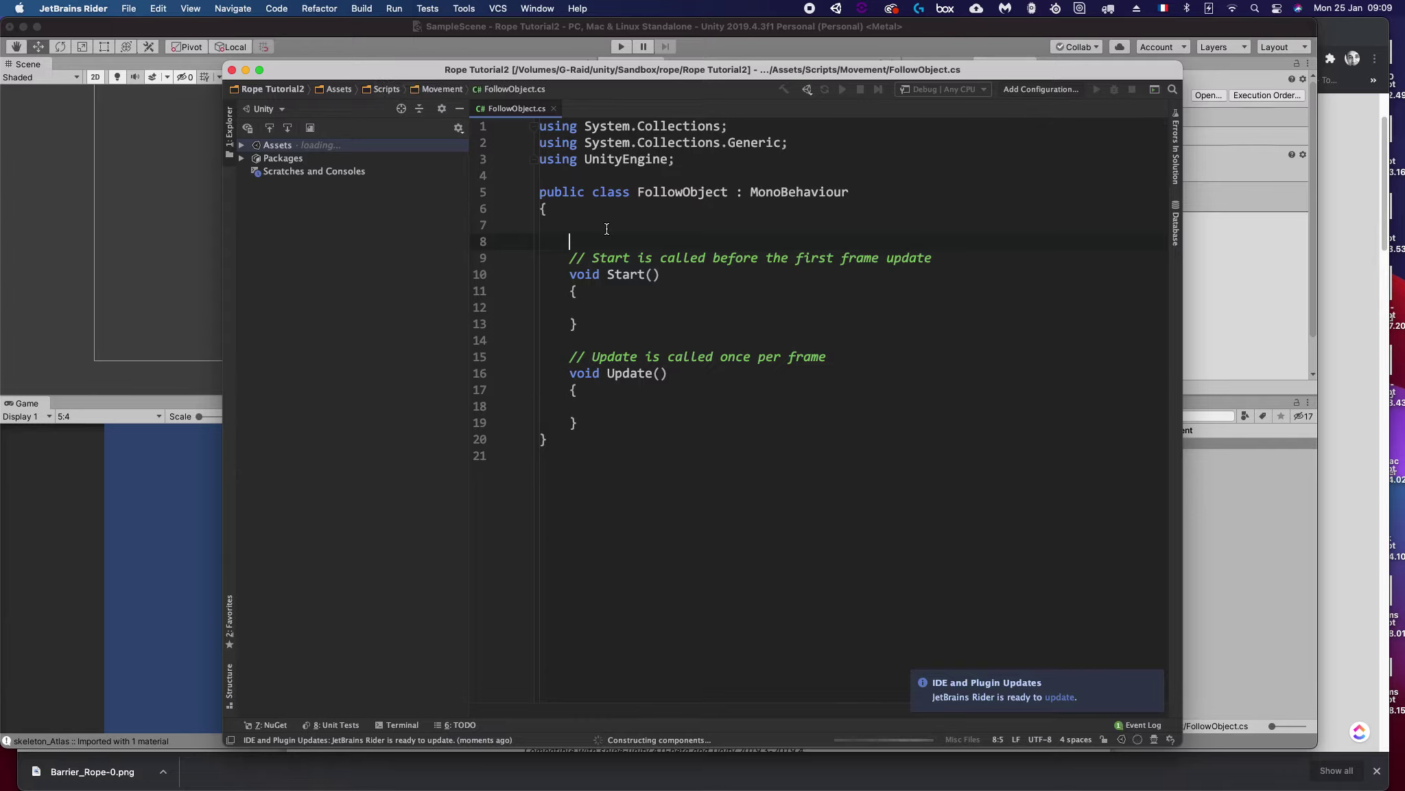
{"action": "type", "text": "public Tra  ns"}
{"action": "key", "text": "BackSpace"}
{"action": "key", "text": "BackSpace"}
{"action": "key", "text": "BackSpace"}
{"action": "key", "text": "BackSpace"}
{"action": "type", "text": "nsform"}
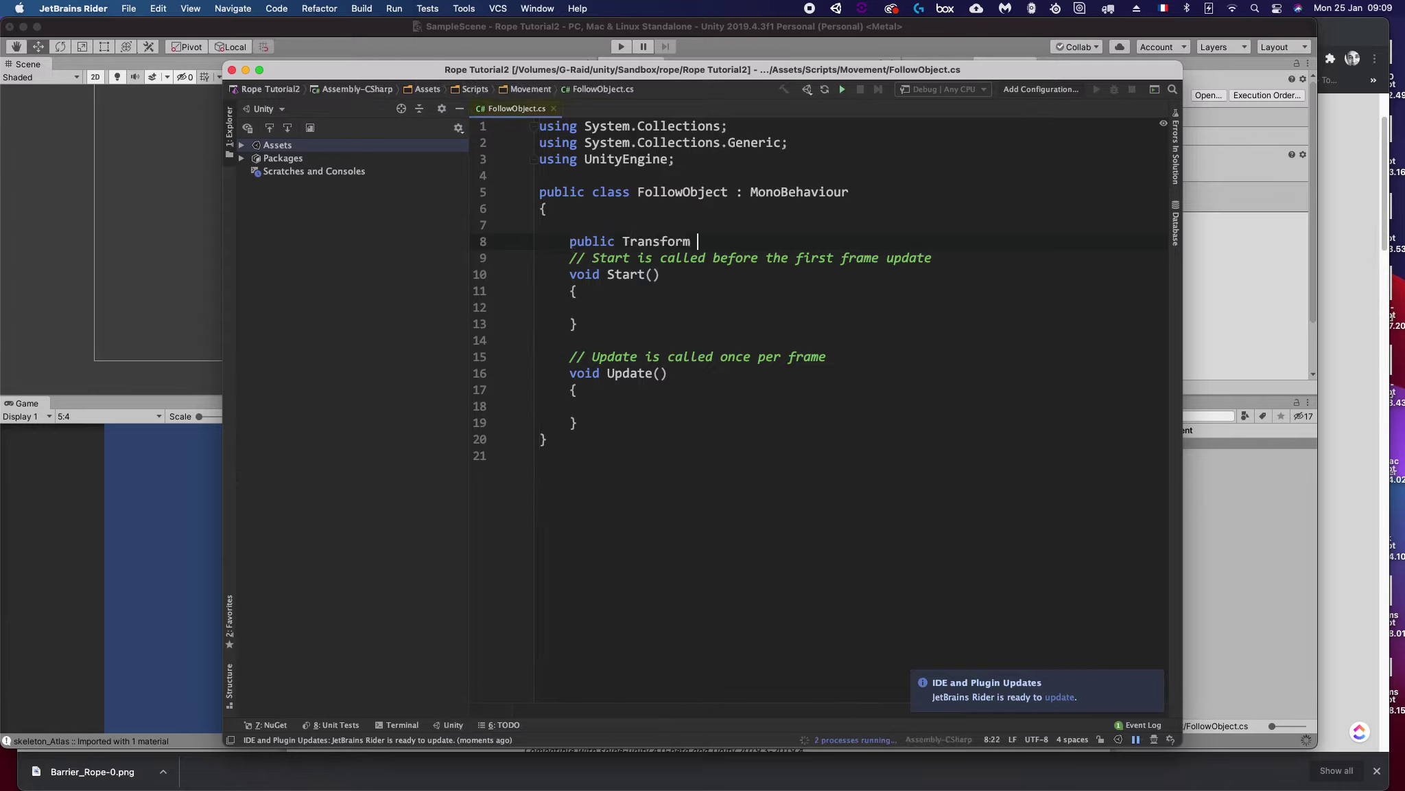
{"action": "key", "text": "BackSpace"}
{"action": "key", "text": "BackSpace"}
{"action": "key", "text": "BackSpace"}
{"action": "key", "text": "BackSpace"}
{"action": "key", "text": "BackSpace"}
{"action": "key", "text": "BackSpace"}
{"action": "type", "text": "GameObject"}
{"action": "key", "text": "BackSpace"}
{"action": "key", "text": "BackSpace"}
{"action": "key", "text": "BackSpace"}
{"action": "key", "text": "BackSpace"}
{"action": "key", "text": "BackSpace"}
{"action": "key", "text": "BackSpace"}
{"action": "key", "text": "BackSpace"}
{"action": "key", "text": "BackSpace"}
{"action": "key", "text": "BackSpace"}
{"action": "key", "text": "BackSpace"}
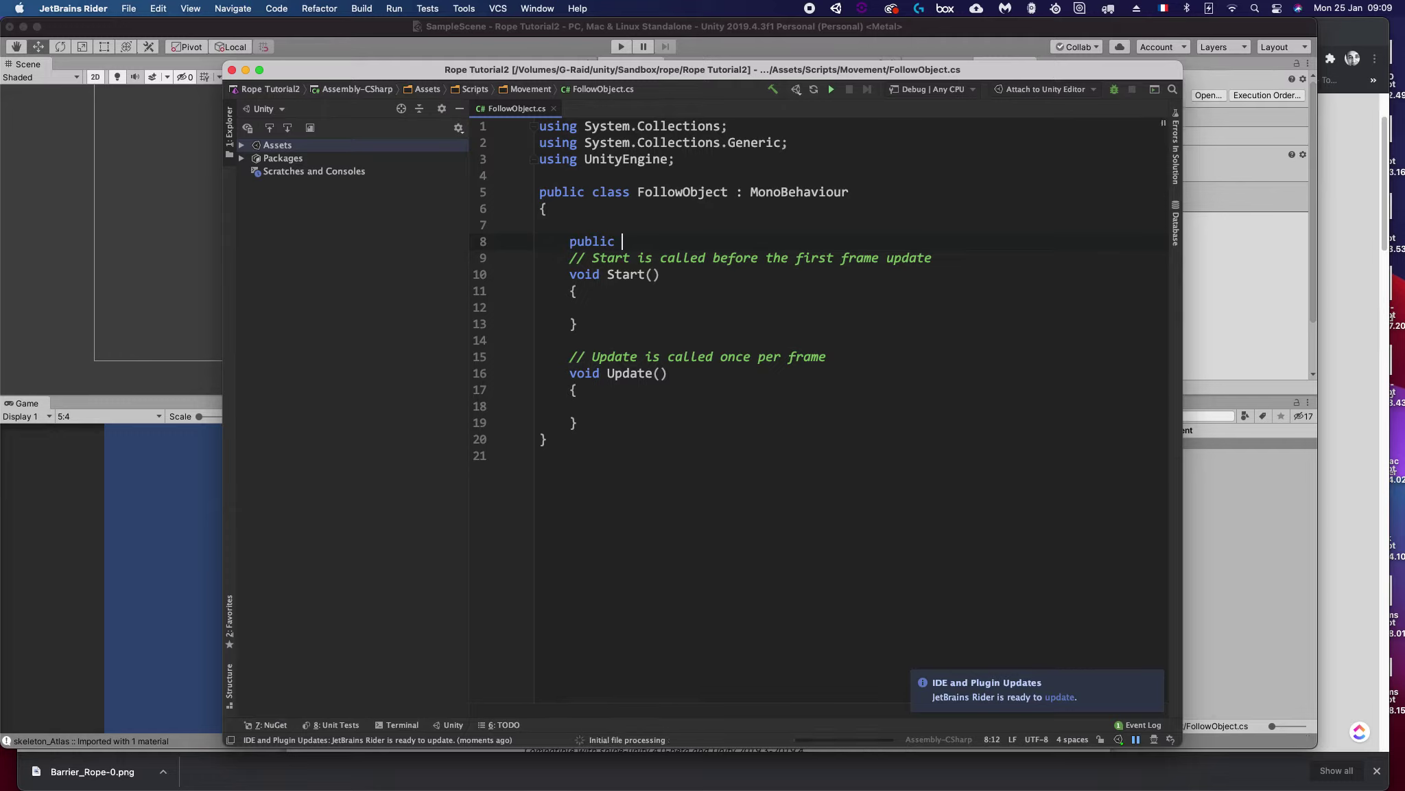
{"action": "type", "text": "Transform"}
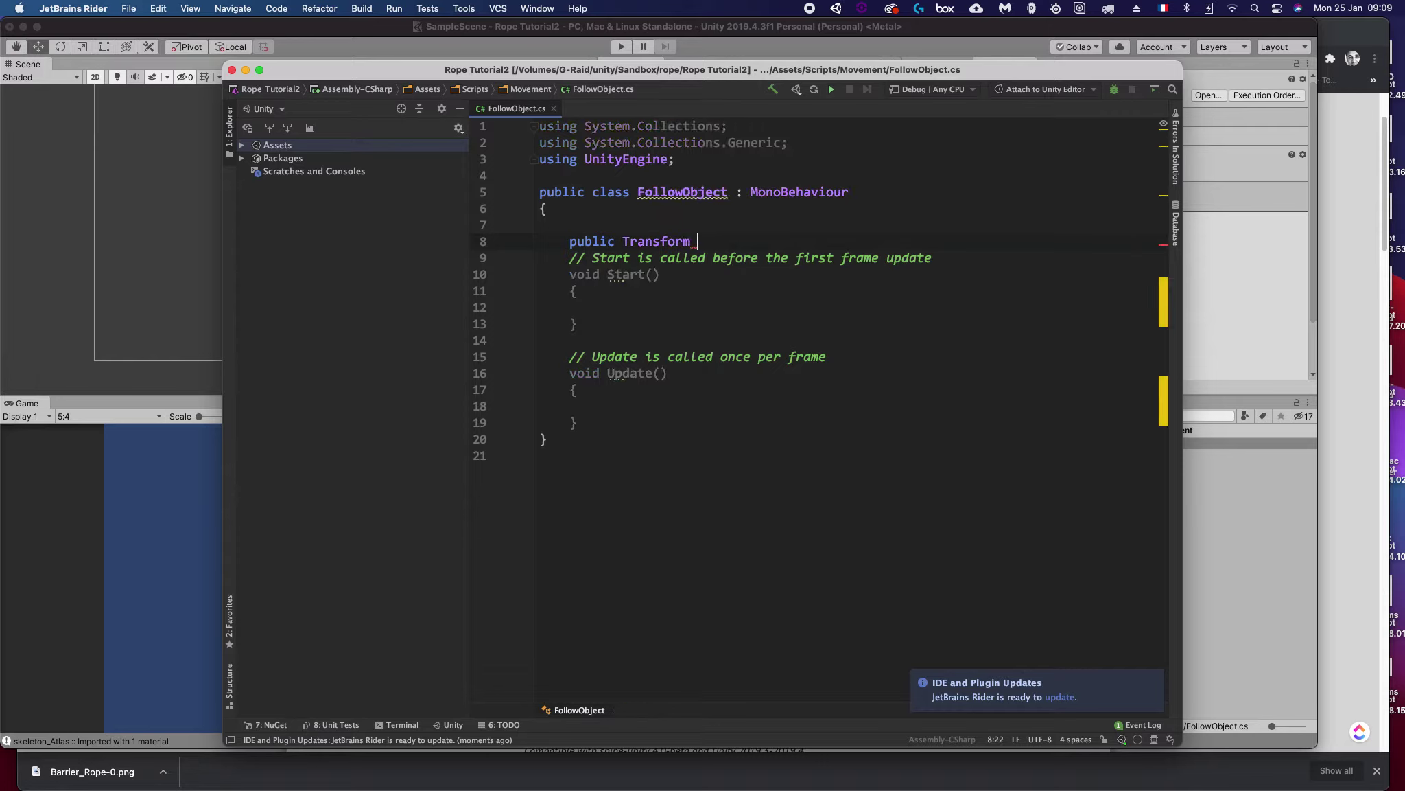
{"action": "type", "text": " objectToFollow;"}
{"action": "key", "text": "Return"}
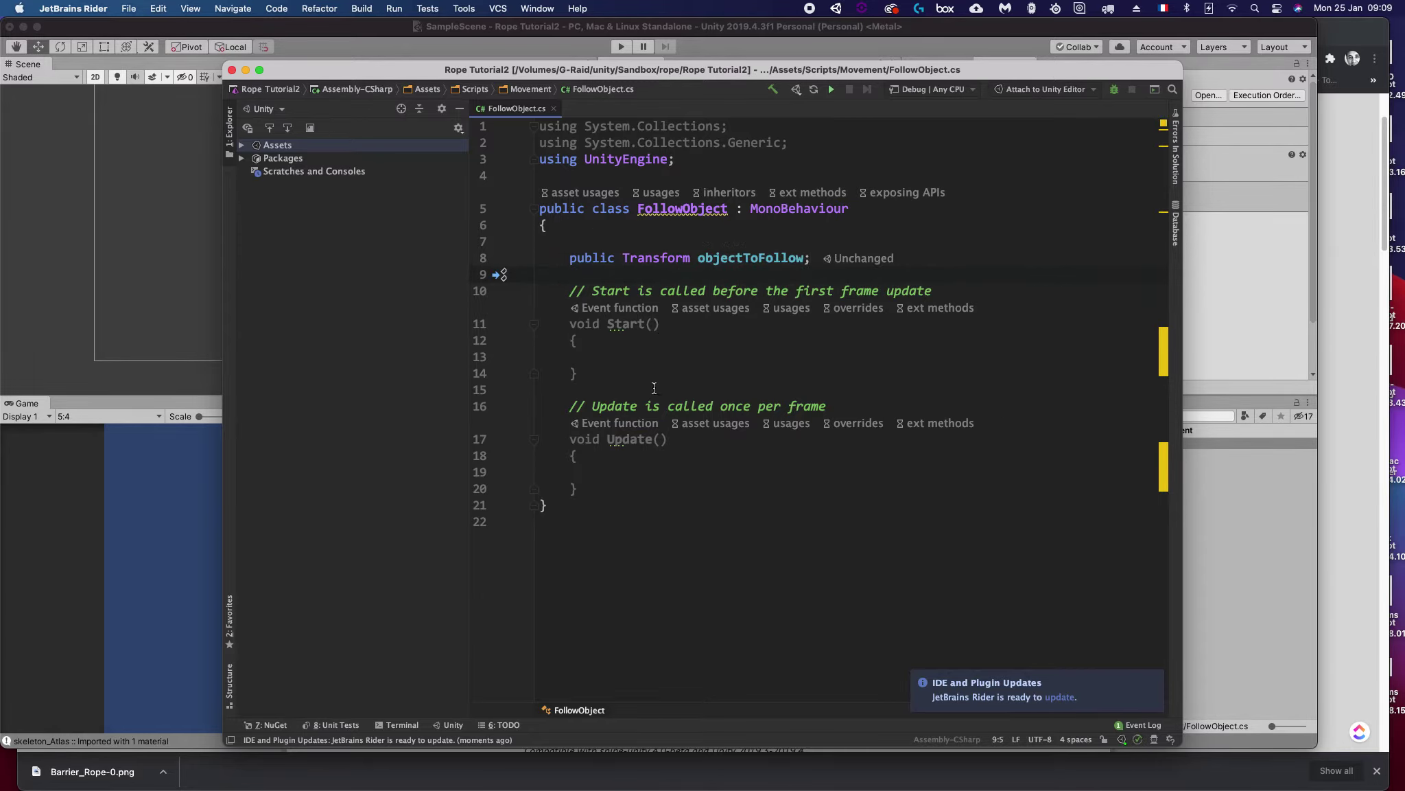
Step: Remove the unused System.Collections using directives, keeping only UnityEngine
{"action": "left_click", "coordinate": [789, 142]}
{"action": "left_click", "coordinate": [501, 127]}
{"action": "key", "text": "Delete"}
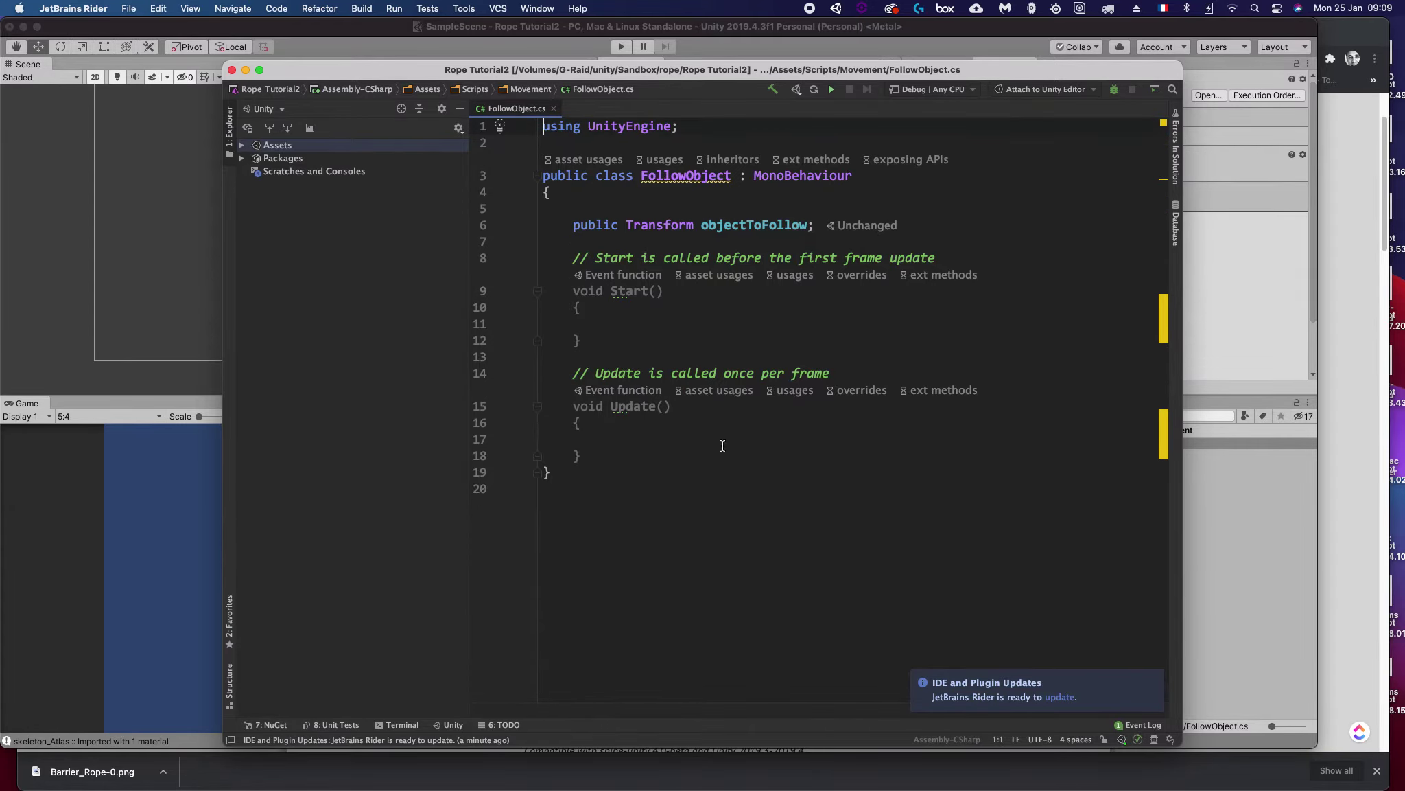
{"action": "left_click", "coordinate": [690, 439]}
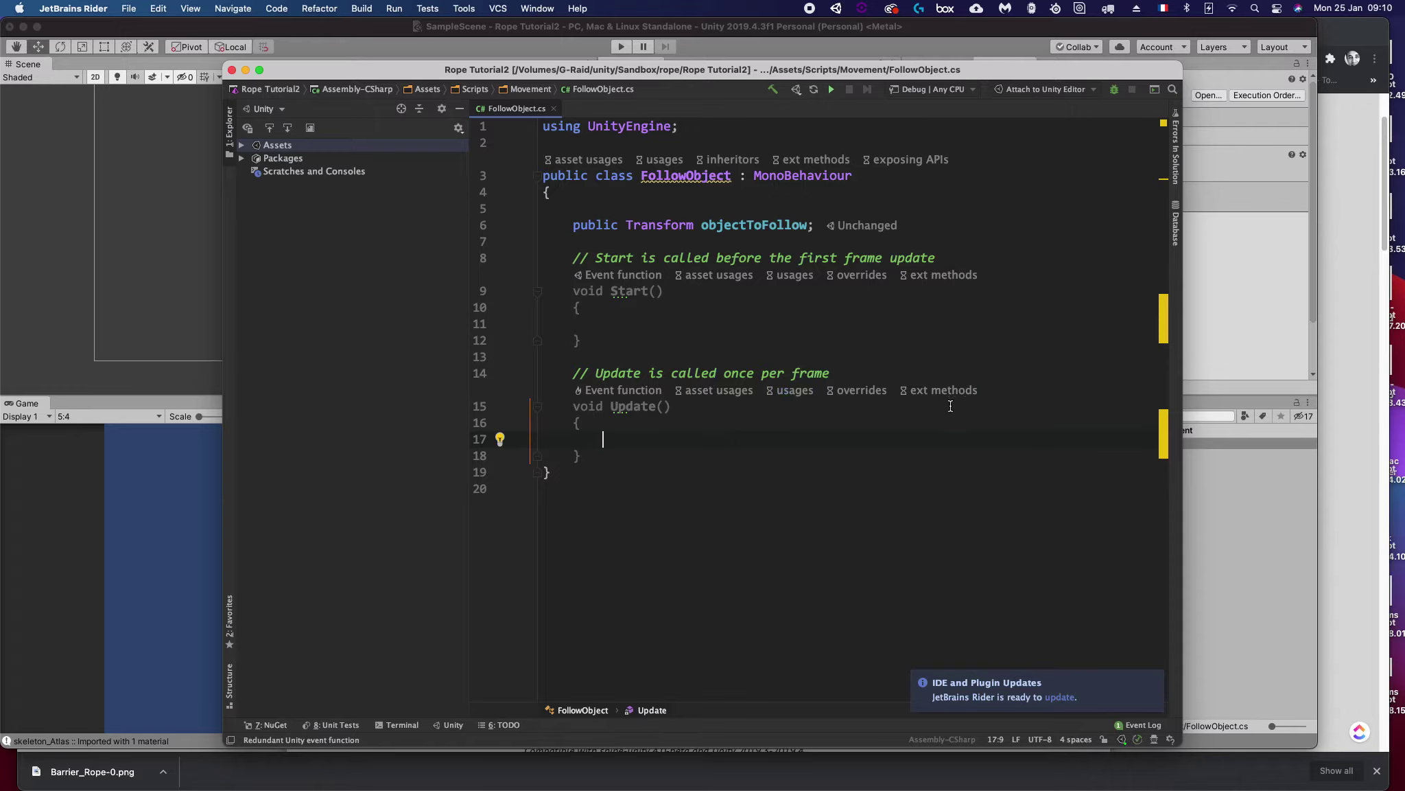
Step: Delete the empty Start method together with its comment
{"action": "left_click_drag", "start_coordinate": [497, 258], "coordinate": [498, 346]}
{"action": "key", "text": "BackSpace"}
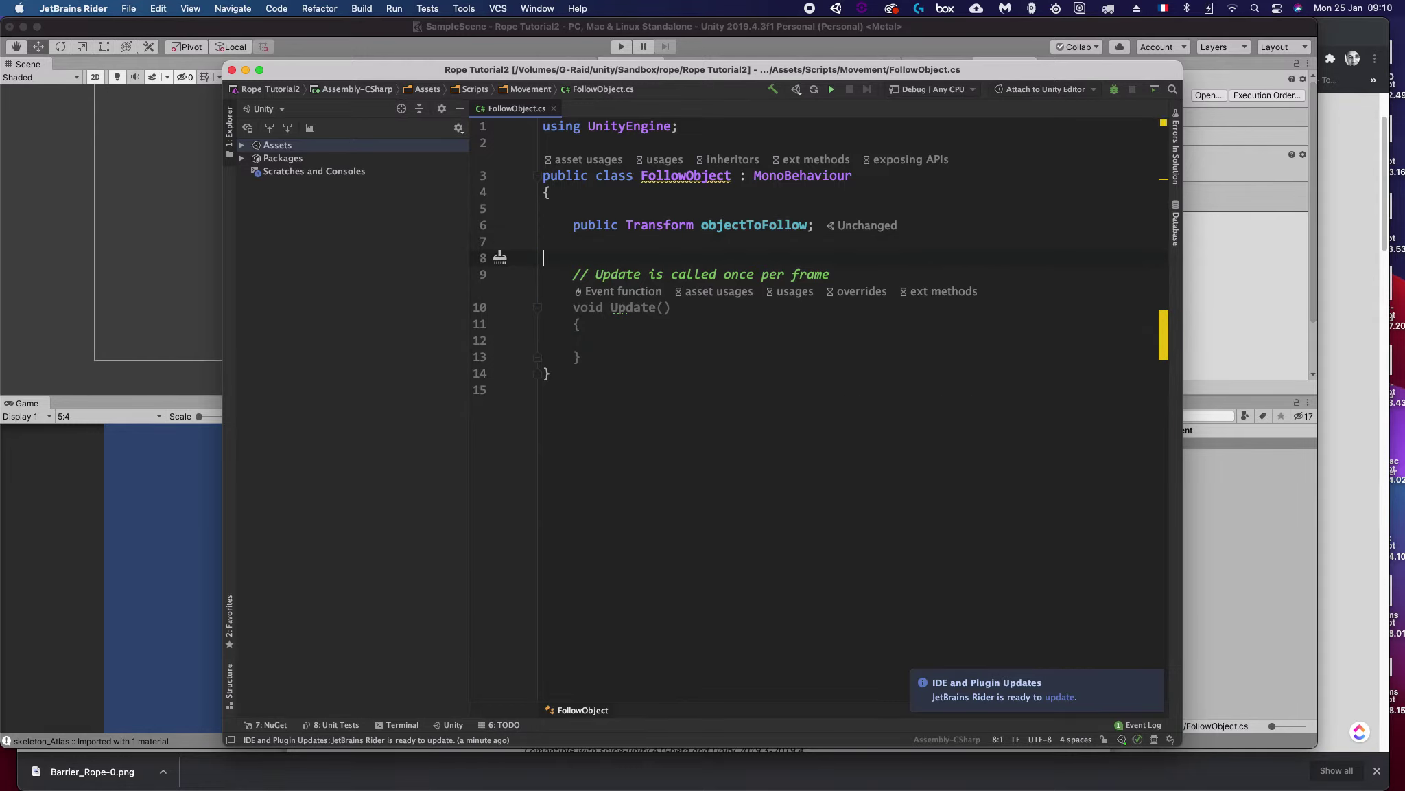
{"action": "key", "text": "Down"}
{"action": "key", "text": "Down"}
{"action": "key", "text": "Down"}
{"action": "key", "text": "Tab"}
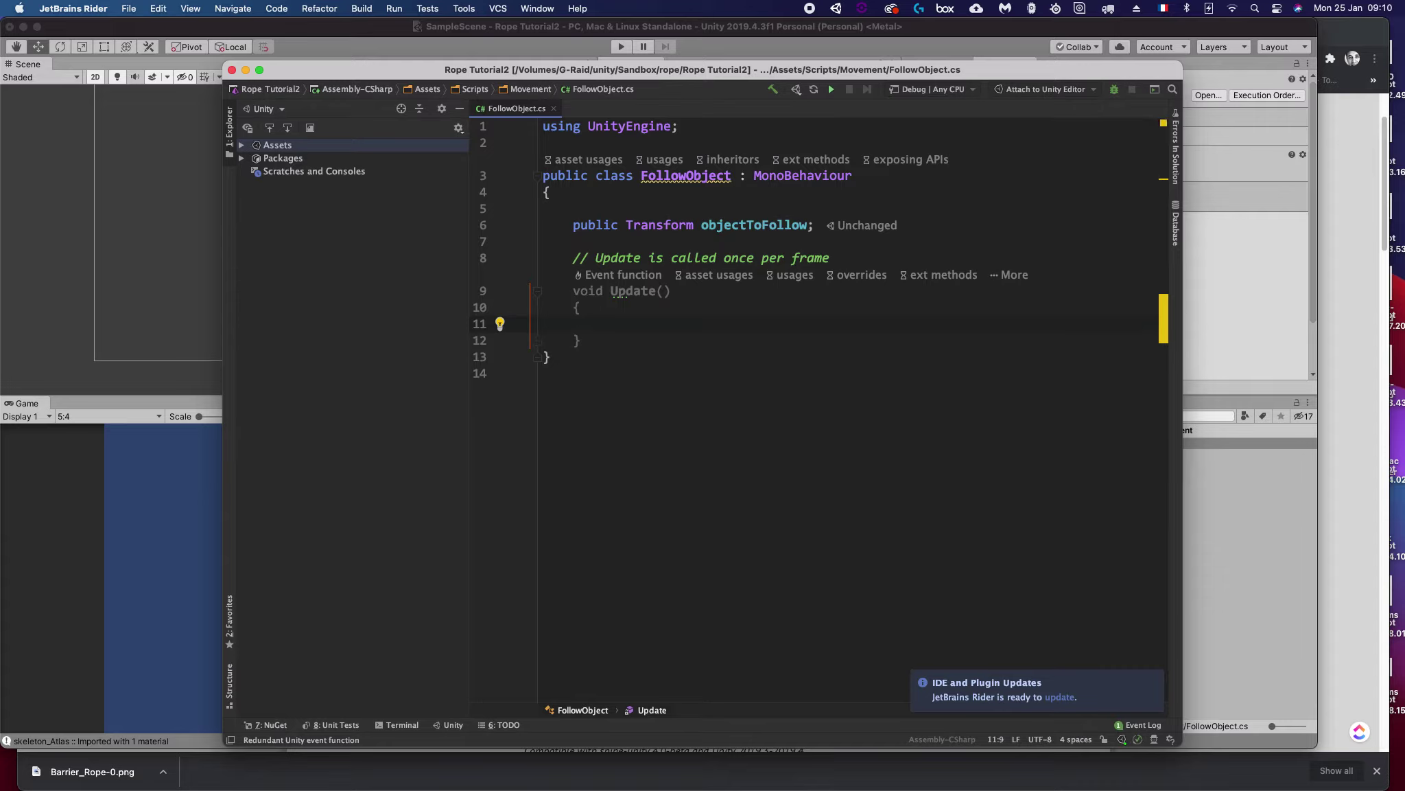
Step: Tidy the blank lines around the objectToFollow field to make room below it
{"action": "left_click", "coordinate": [501, 209]}
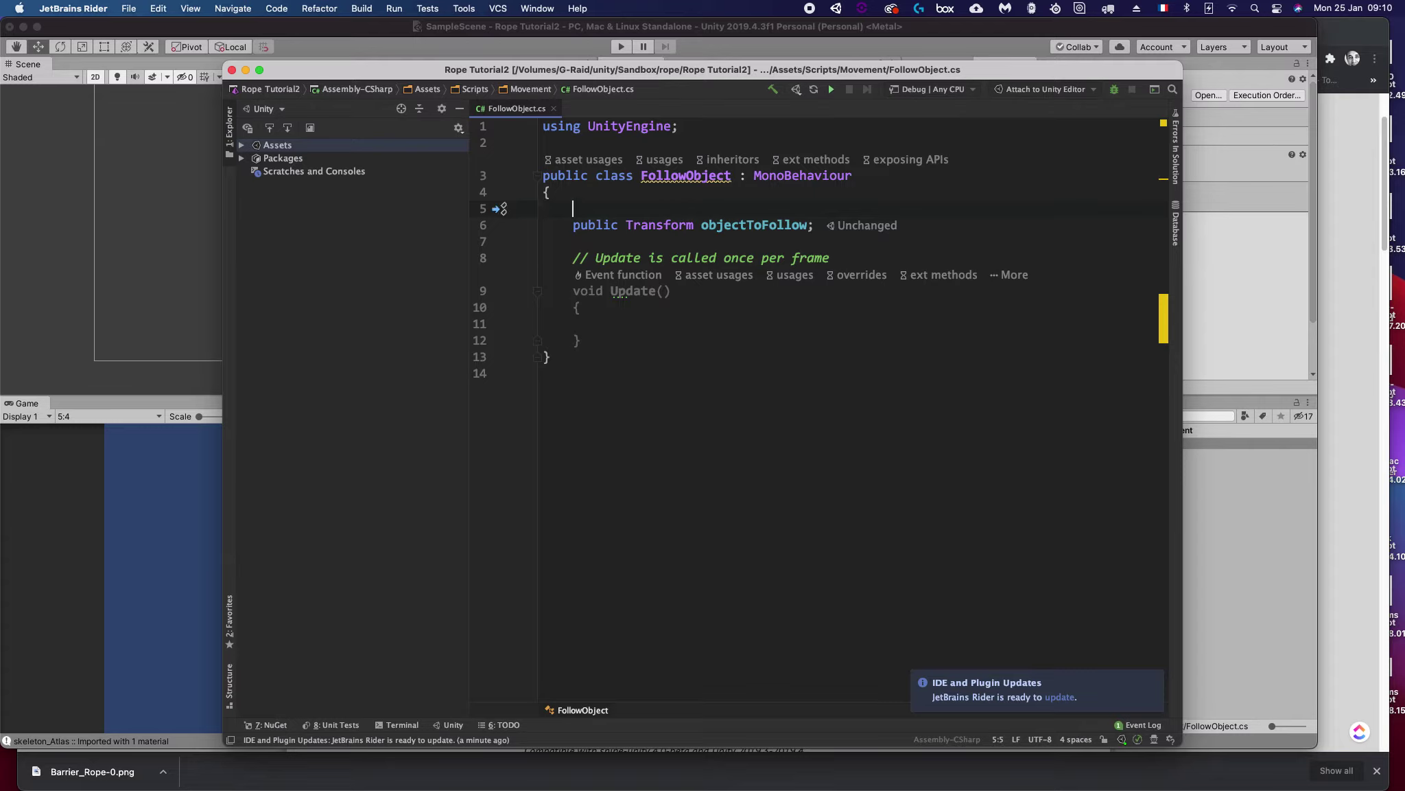
{"action": "key", "text": "Down"}
{"action": "key", "text": "Down"}
{"action": "key", "text": "Up"}
{"action": "key", "text": "Up"}
{"action": "key", "text": "super+BackSpace"}
{"action": "key", "text": "Down"}
{"action": "key", "text": "Return"}
{"action": "key", "text": "Return"}
{"action": "key", "text": "Up"}
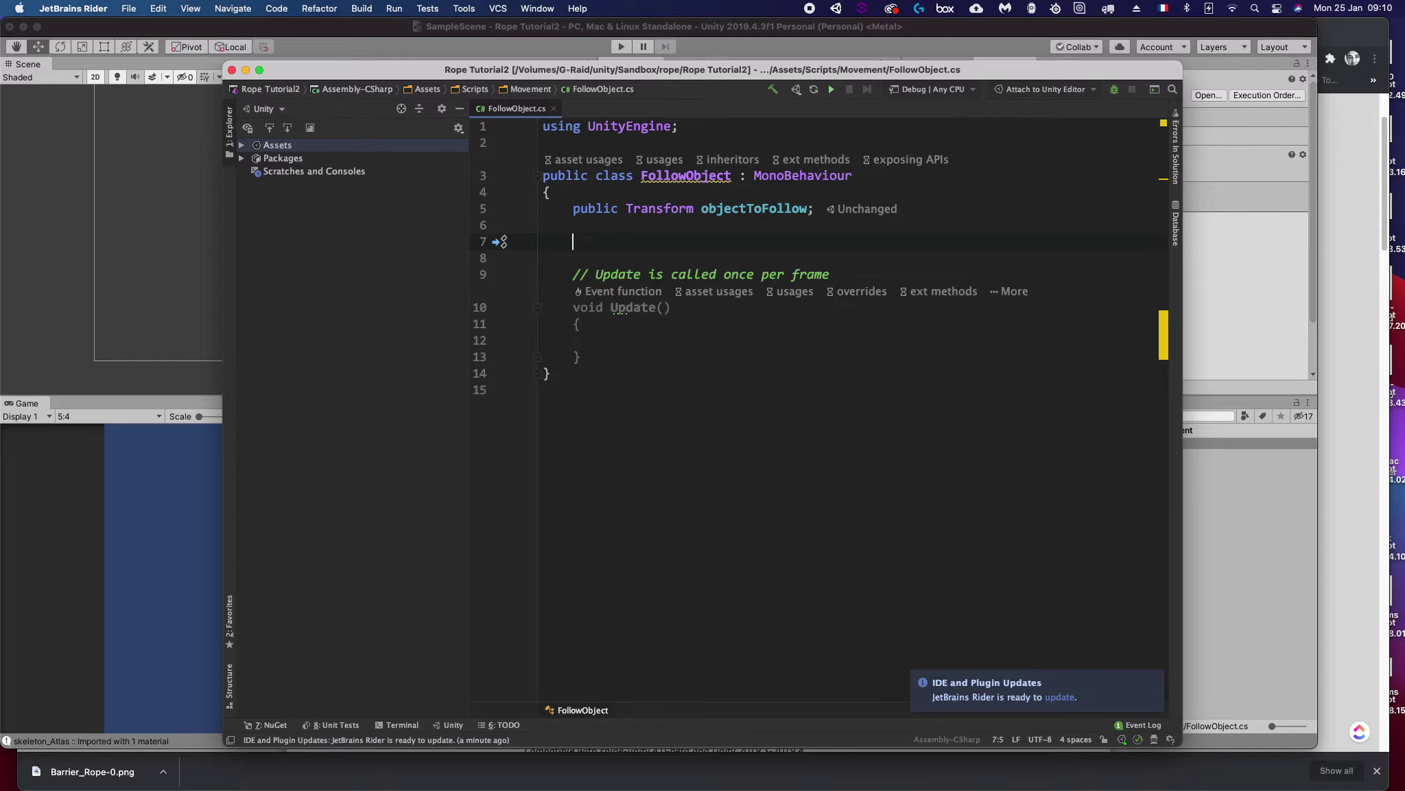
Step: Add 'private Transform _transform;' below objectToFollow using code completion
{"action": "type", "text": "pri"}
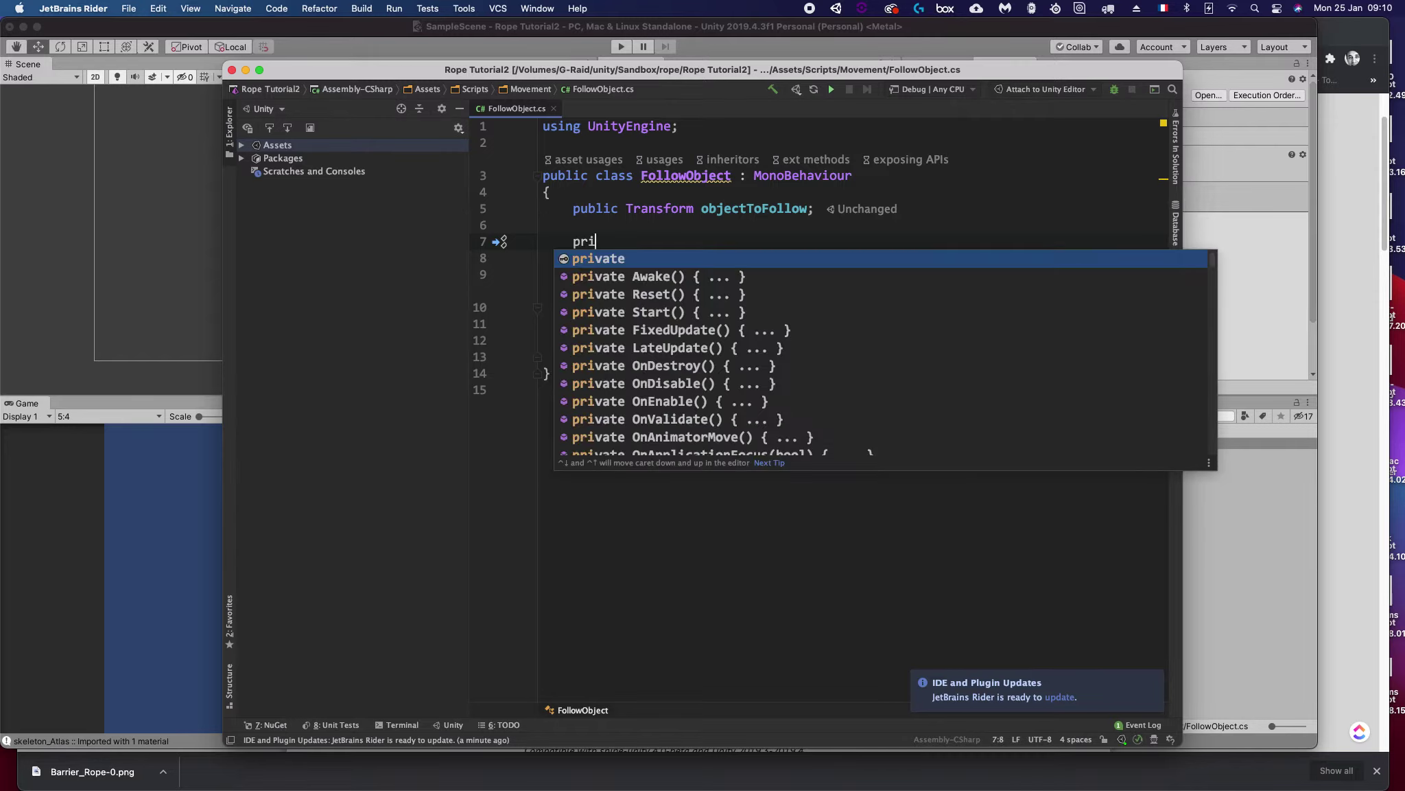
{"action": "key", "text": "Return"}
{"action": "type", "text": "Tran"}
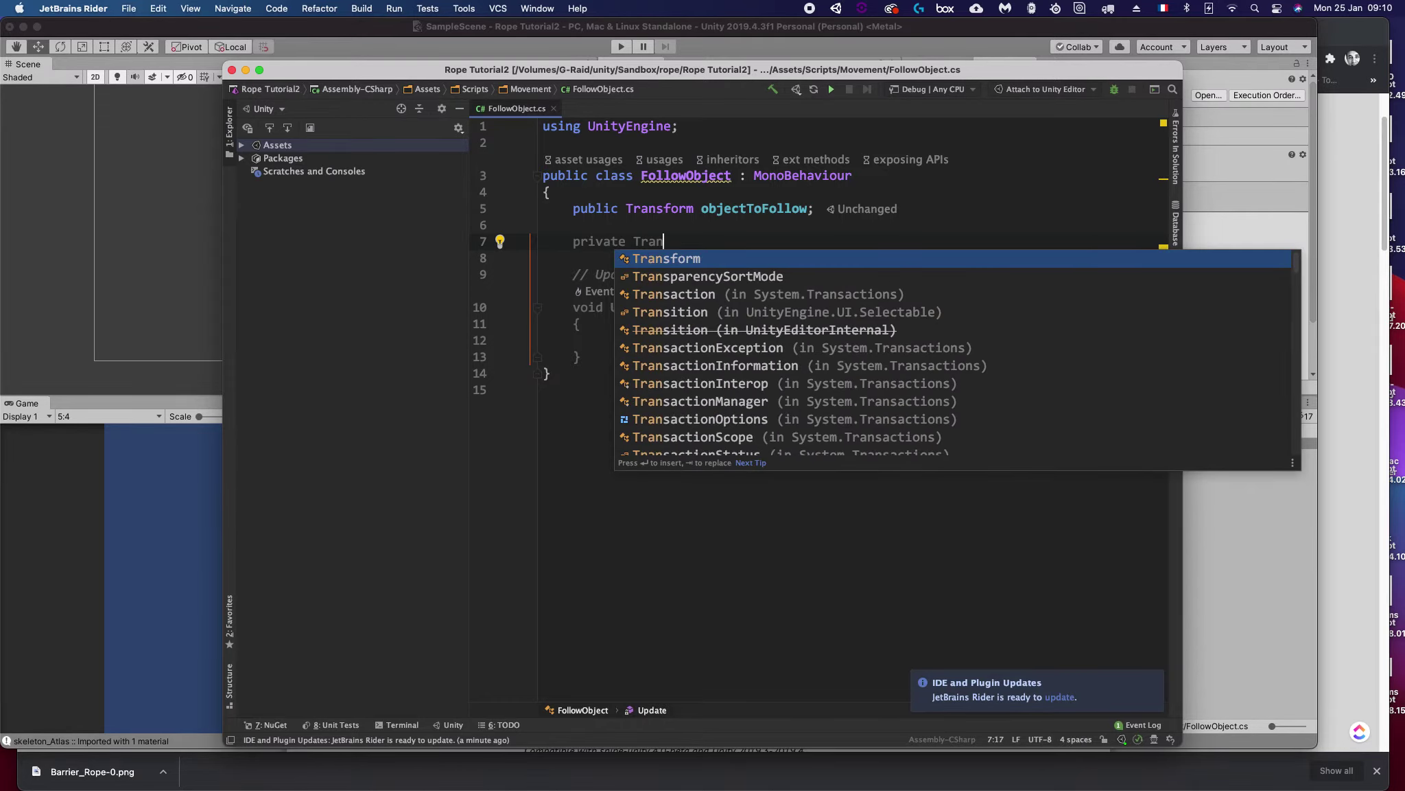
{"action": "key", "text": "Return"}
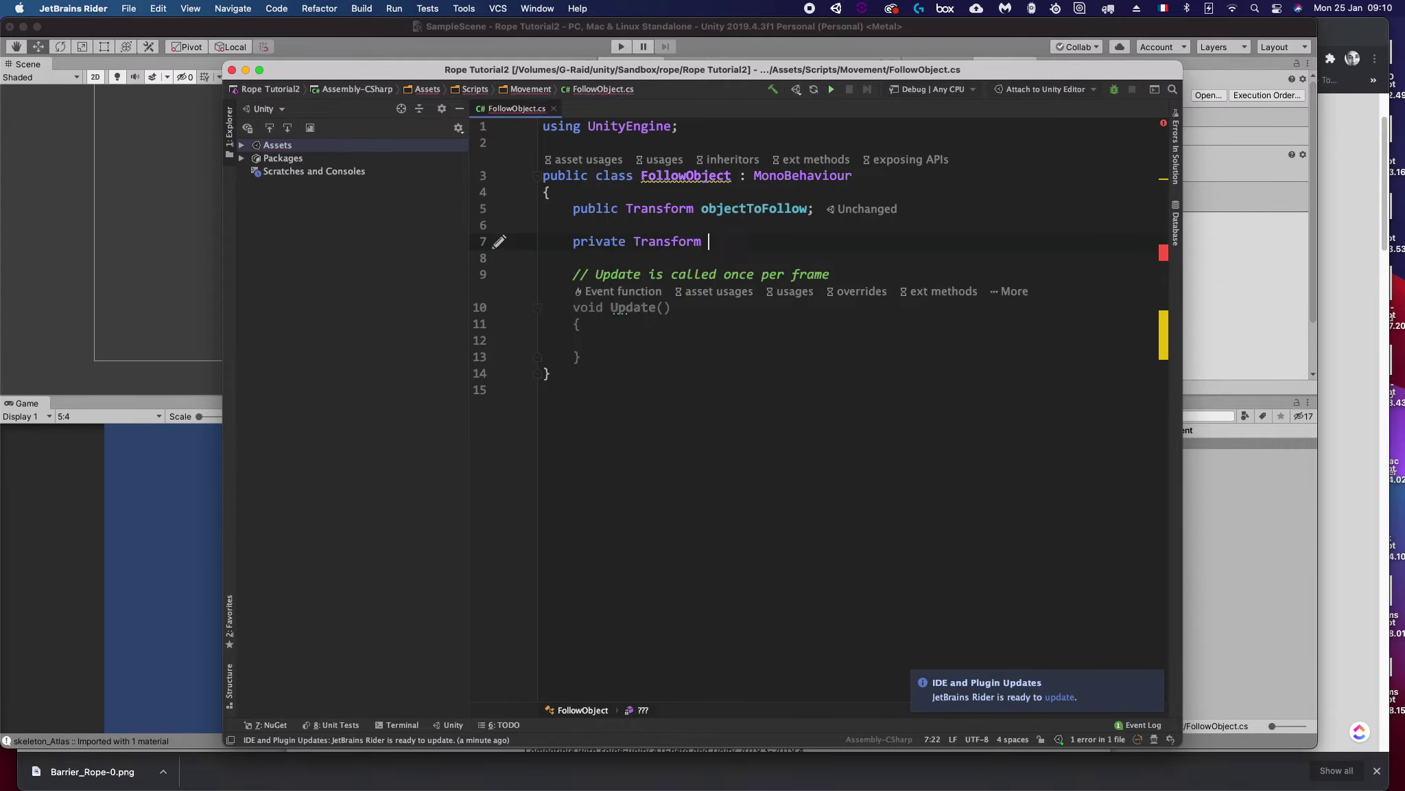
{"action": "type", "text": "_"}
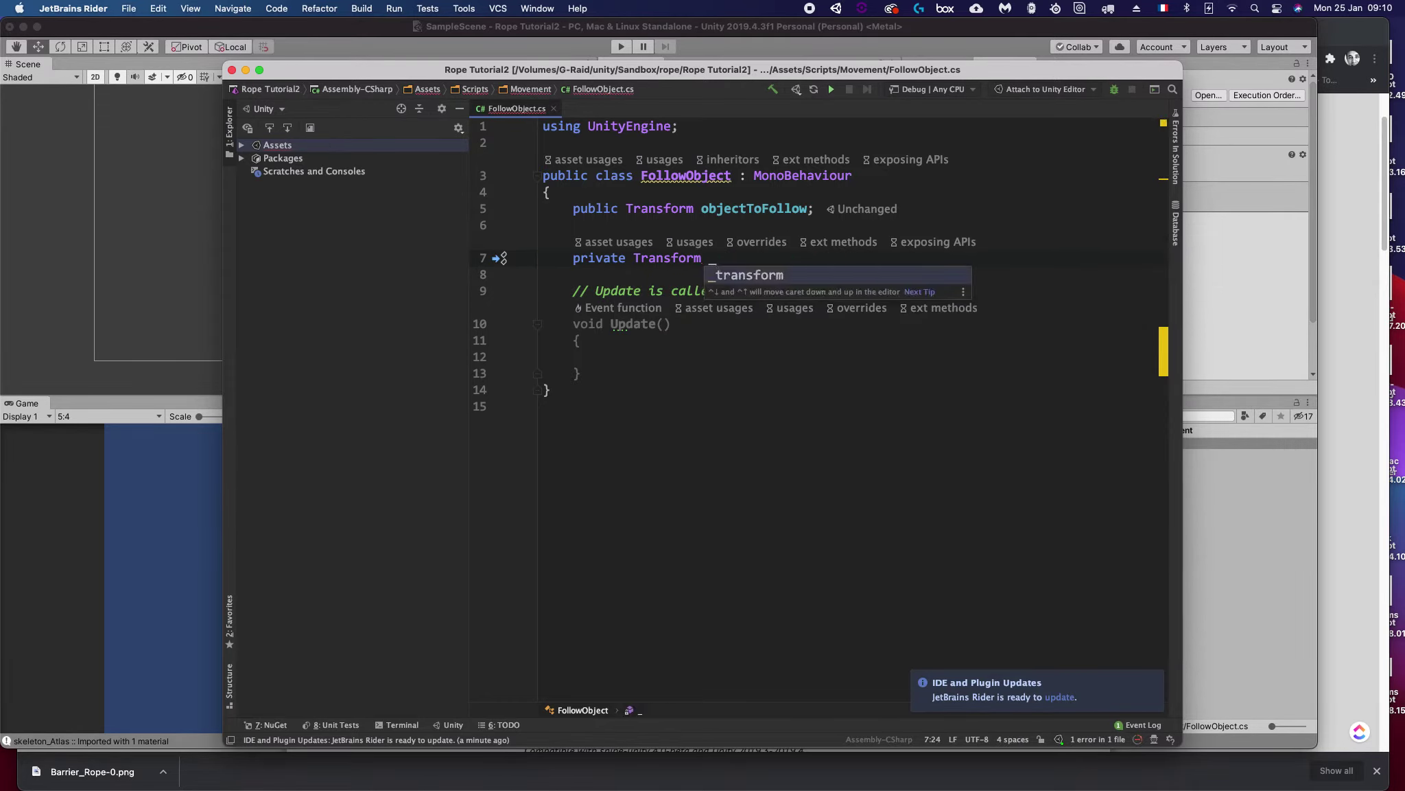
{"action": "key", "text": "Return"}
{"action": "type", "text": ";"}
{"action": "key", "text": "Return"}
{"action": "key", "text": "Return"}
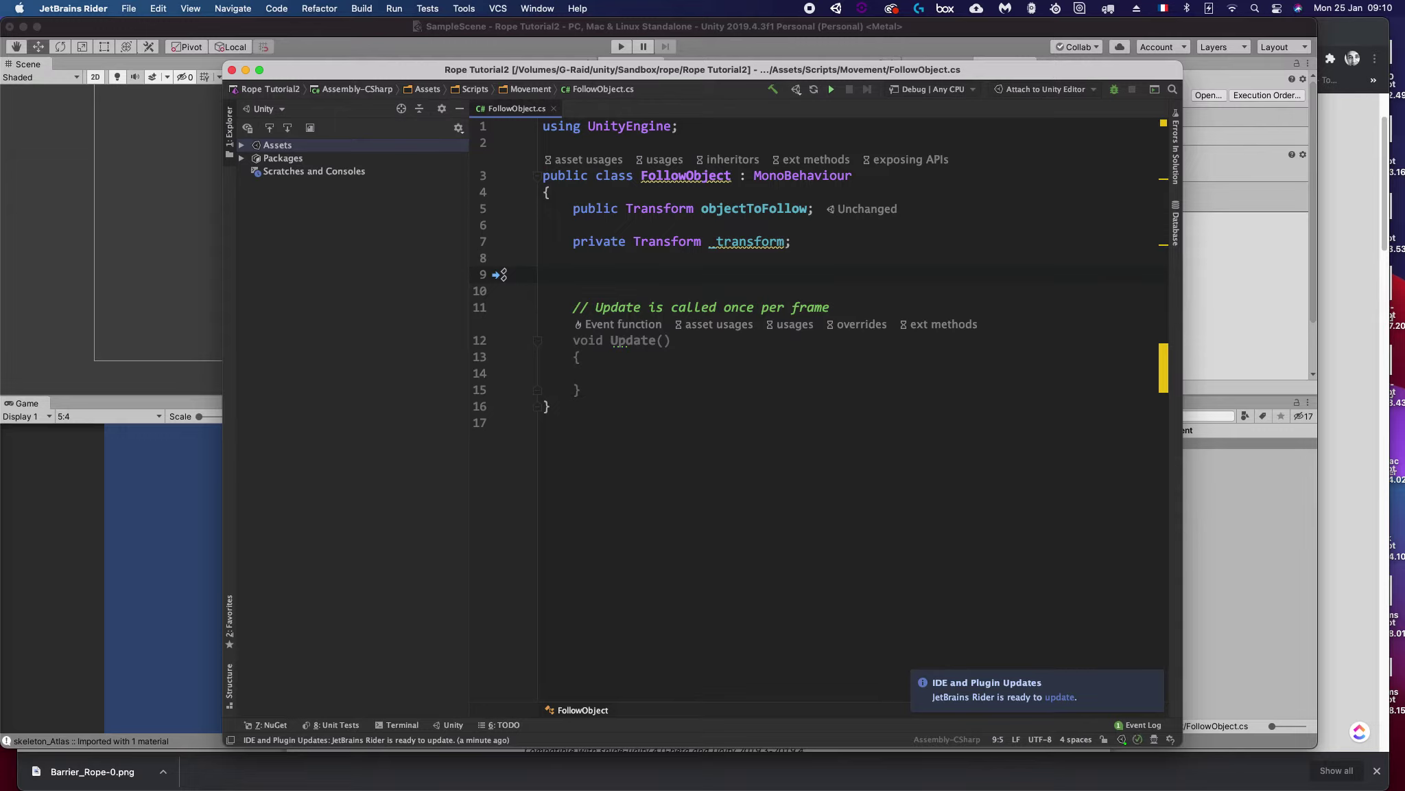
Step: Check the naming hint on _transform, then begin typing 'void Awa' below the fields
{"action": "left_click", "coordinate": [716, 241]}
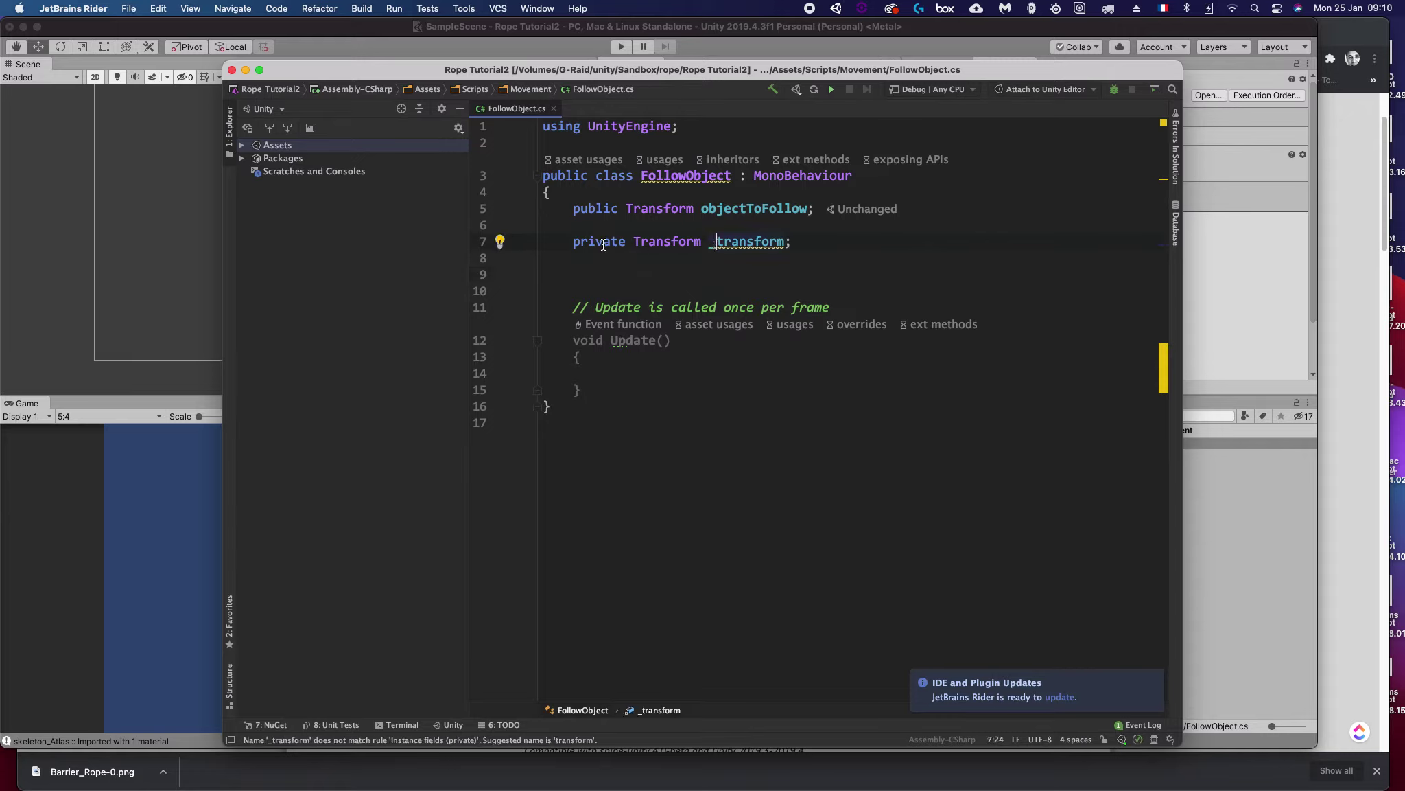
{"action": "left_click", "coordinate": [638, 276]}
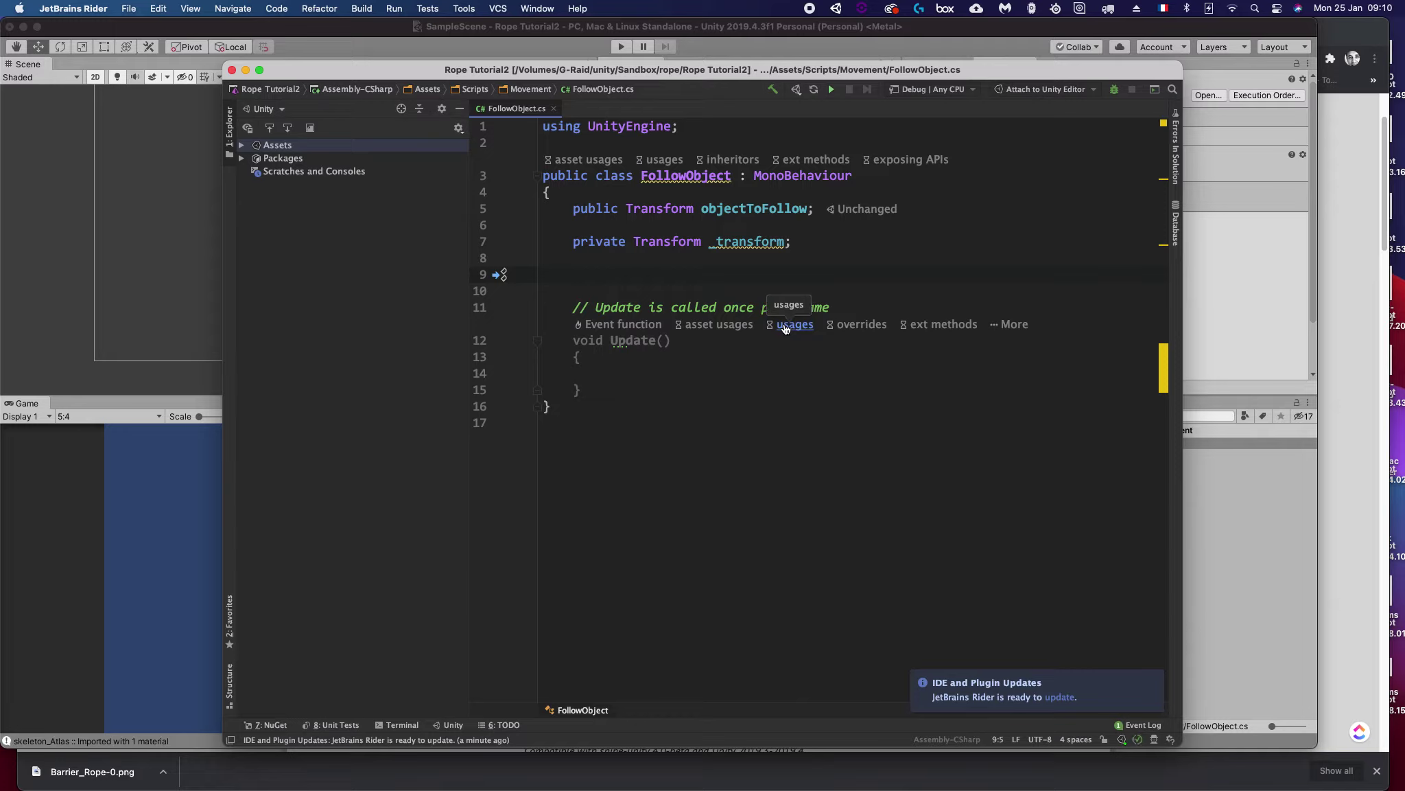
{"action": "type", "text": "void Awa"}
Step: Generate the Awake method, drop its throw line, and write '_transform = transform;'
{"action": "key", "text": "Return"}
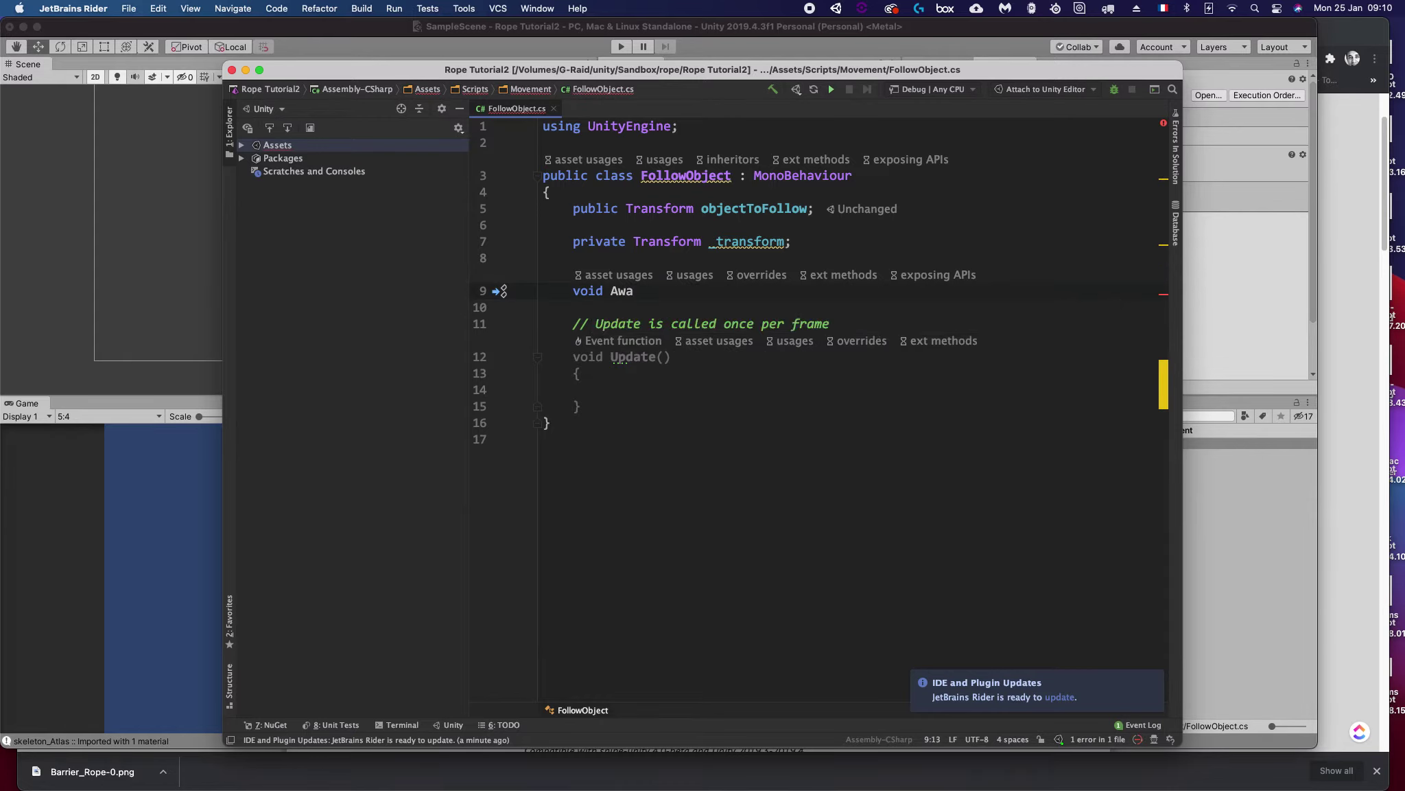
{"action": "key", "text": "BackSpace"}
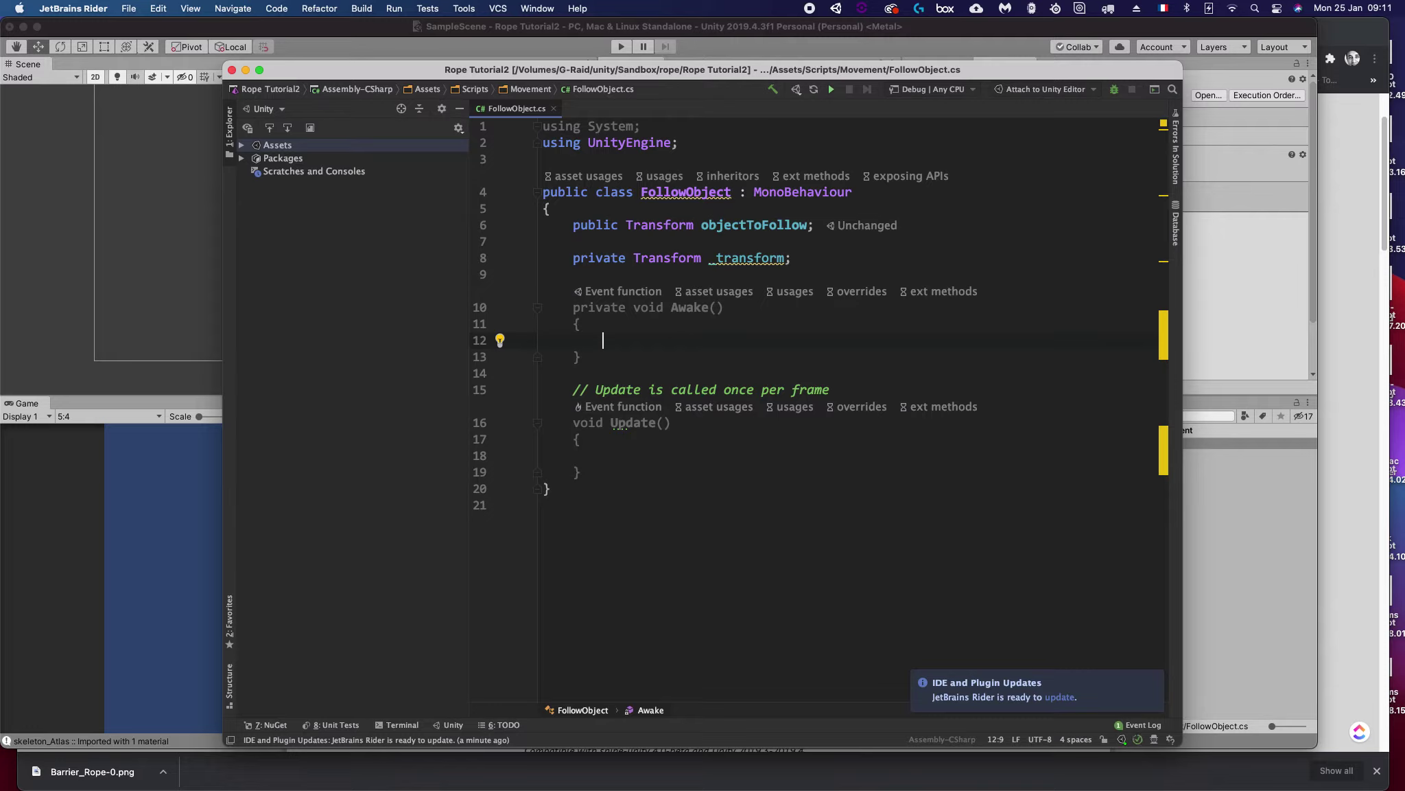
{"action": "type", "text": "_"}
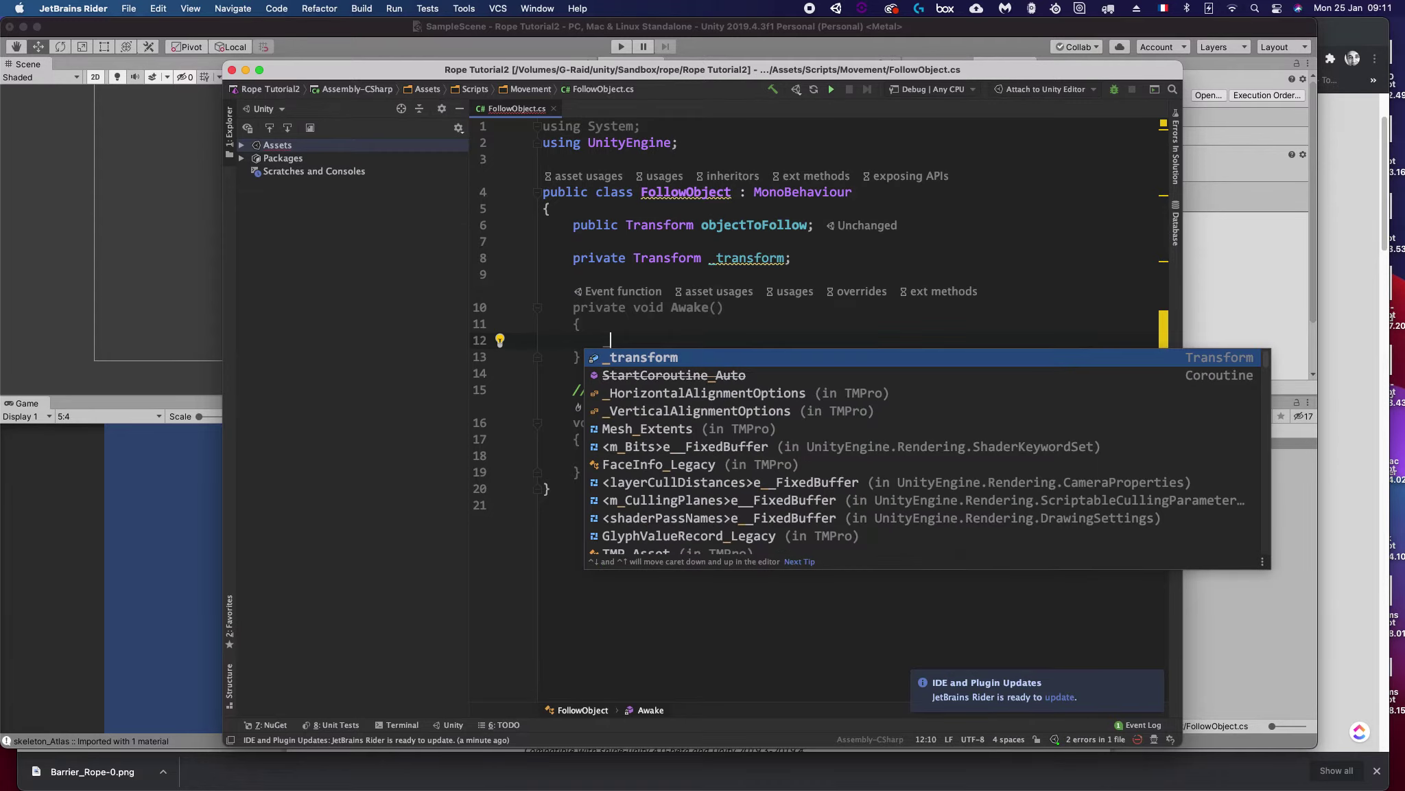
{"action": "key", "text": "Return"}
{"action": "type", "text": "= tra"}
{"action": "key", "text": "Return"}
{"action": "type", "text": ";"}
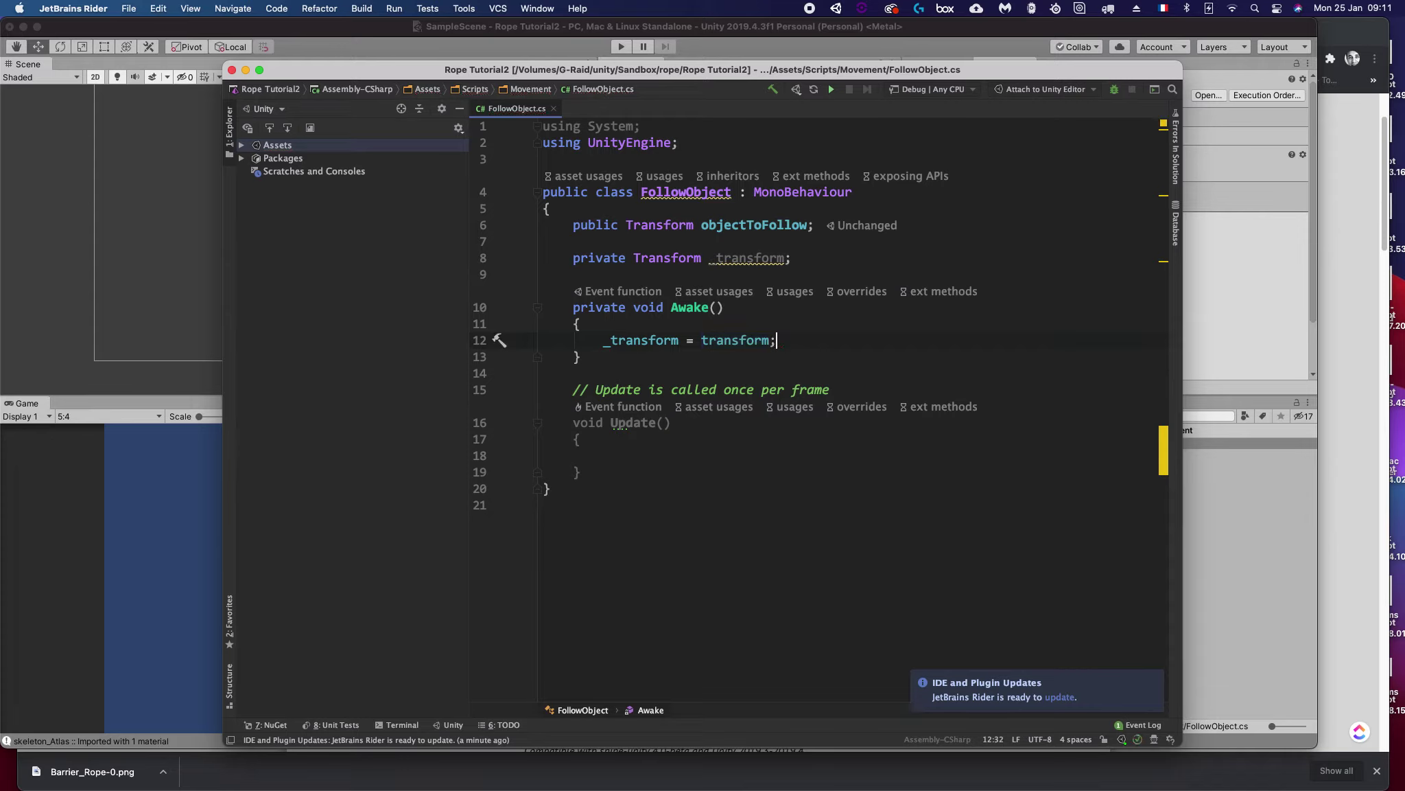
Step: Add a demo line 'gameObject.transform;' above the assignment for comparison
{"action": "double_click", "coordinate": [730, 346]}
{"action": "left_click", "coordinate": [795, 346]}
{"action": "key", "text": "Up"}
{"action": "key", "text": "Return"}
{"action": "type", "text": "game"}
{"action": "key", "text": "Return"}
{"action": "type", "text": ".t"}
{"action": "key", "text": "Return"}
{"action": "type", "text": ";"}
Step: Change the demo line to 'this.transform', then delete that demo line
{"action": "key", "text": "alt+Left"}
{"action": "key", "text": "alt+Left"}
{"action": "key", "text": "alt+Up"}
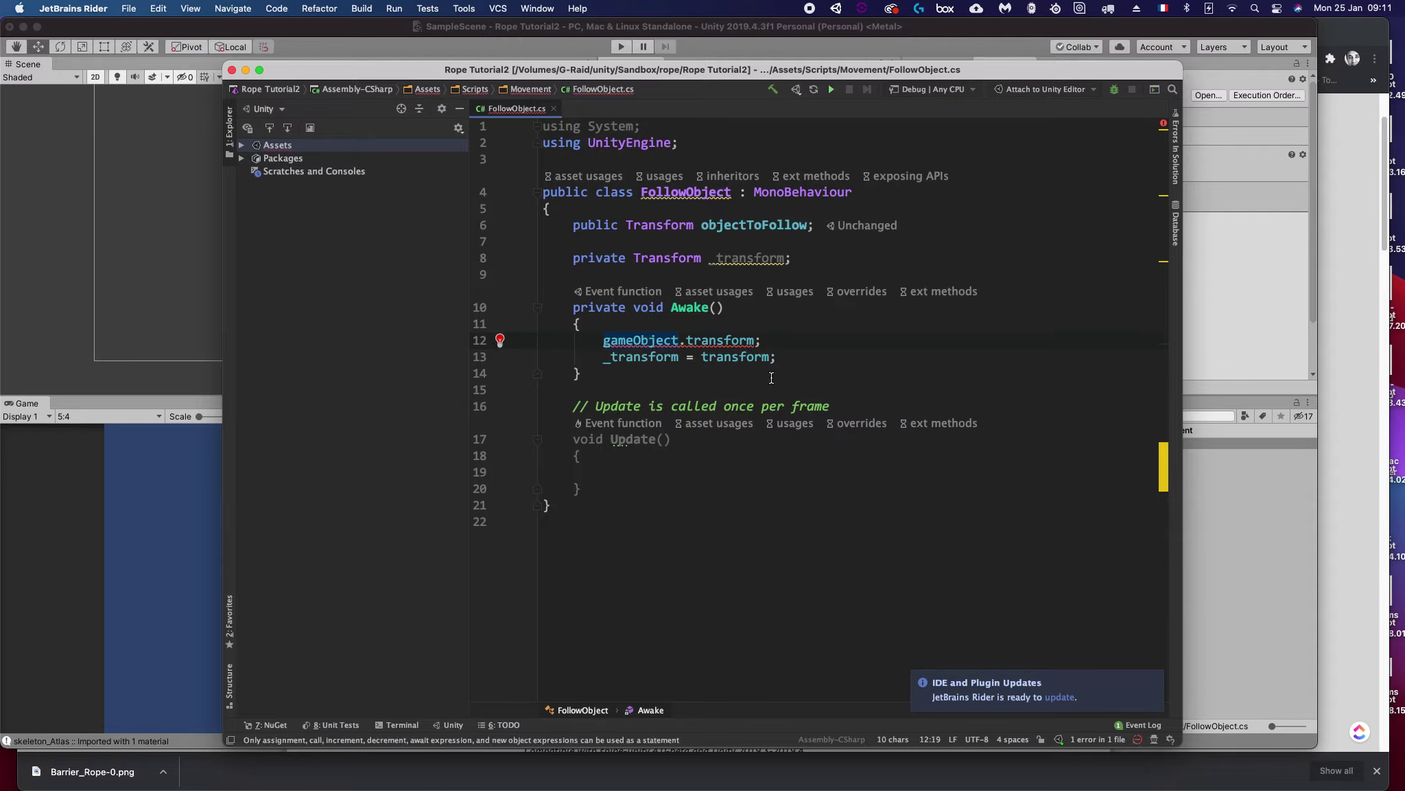
{"action": "type", "text": "this"}
{"action": "key", "text": "Escape"}
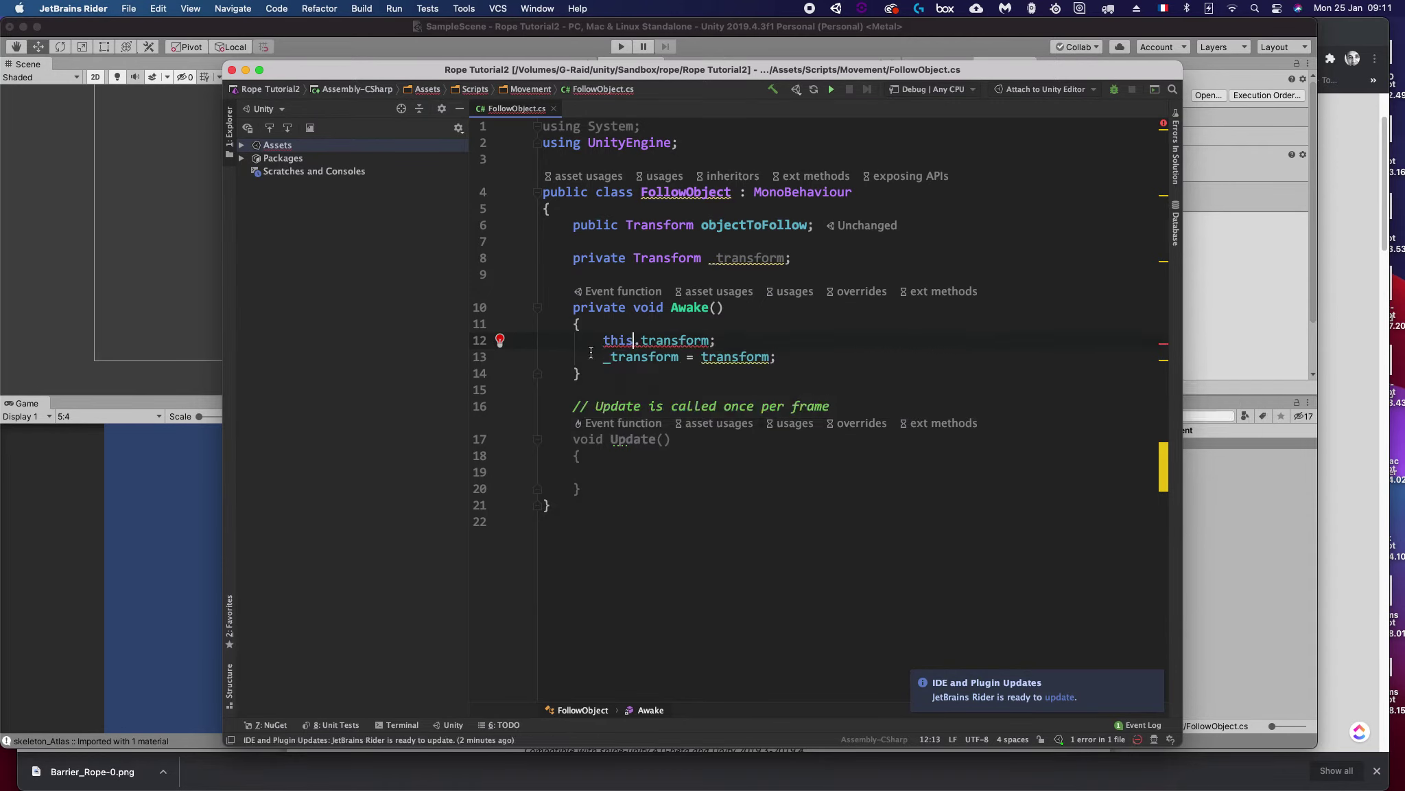
{"action": "mouse_move", "coordinate": [652, 340]}
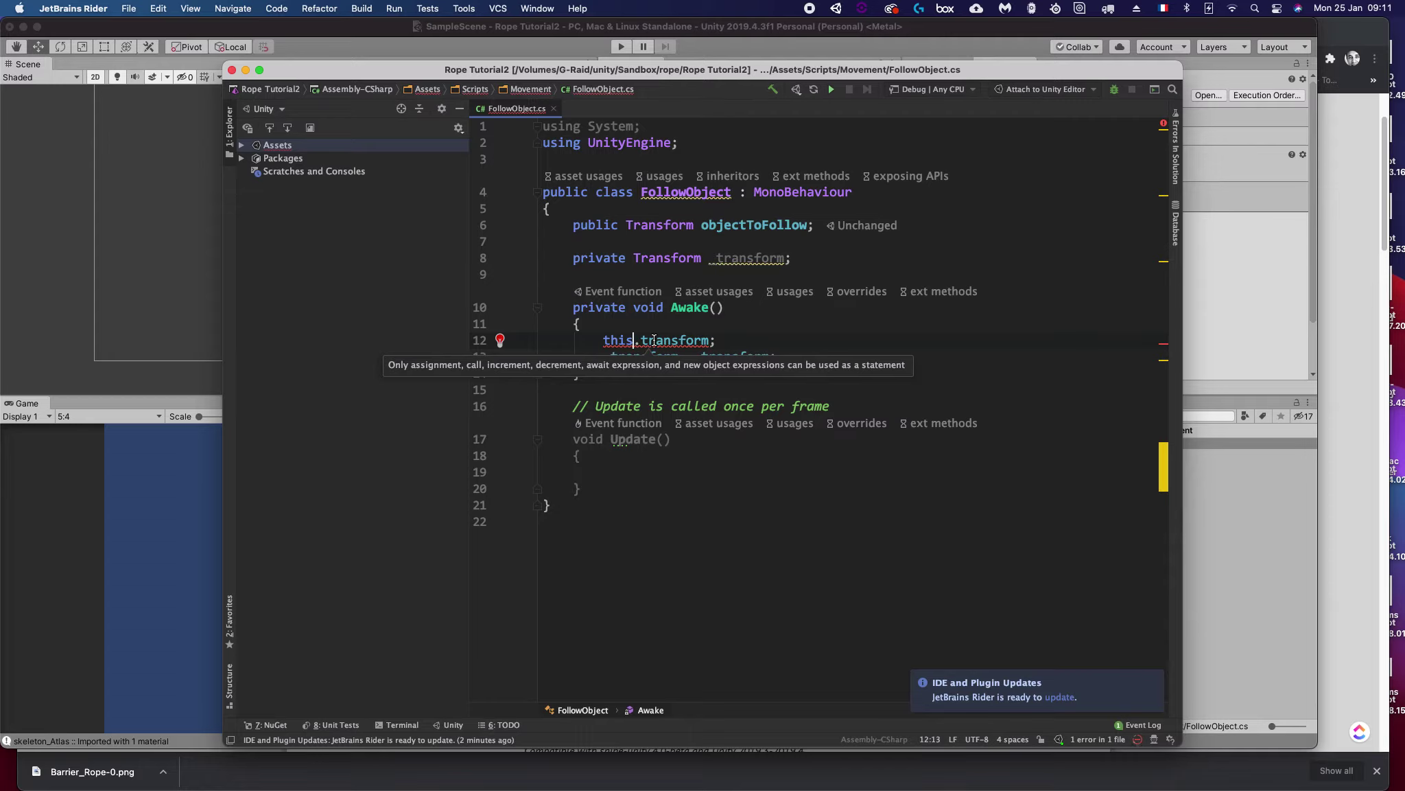
{"action": "key", "text": "alt+Right"}
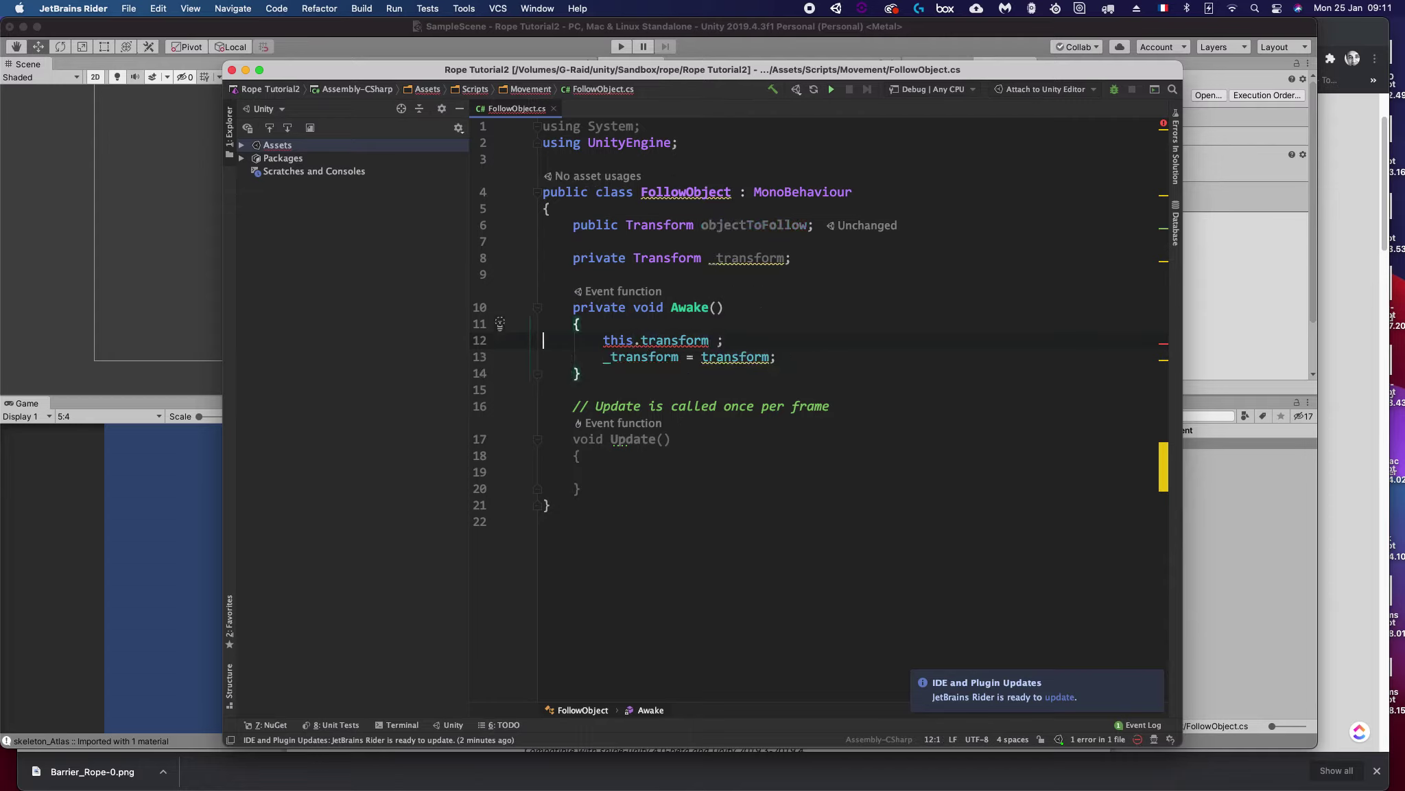
{"action": "key", "text": "super+BackSpace"}
{"action": "key", "text": "Left"}
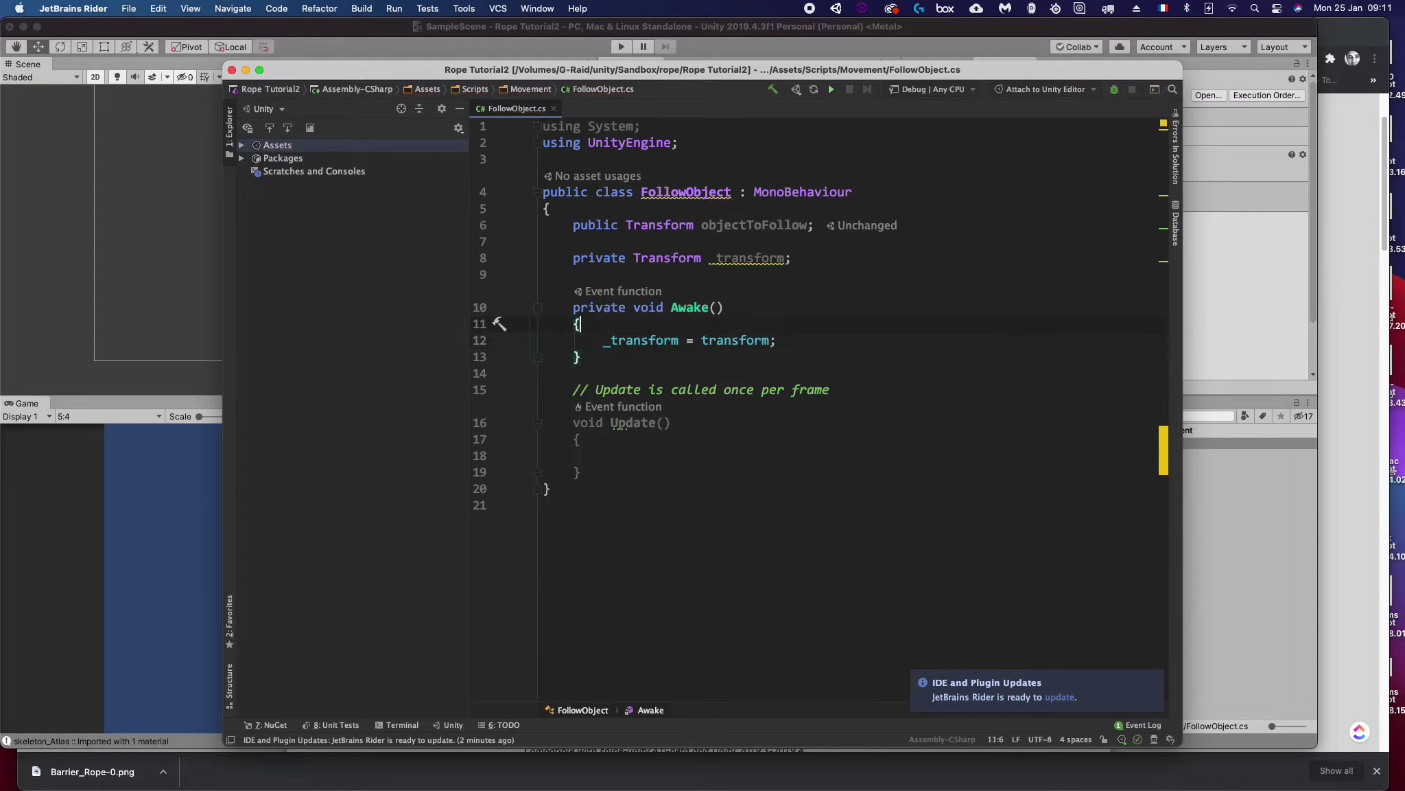
{"action": "left_click", "coordinate": [775, 342]}
{"action": "double_click", "coordinate": [608, 340]}
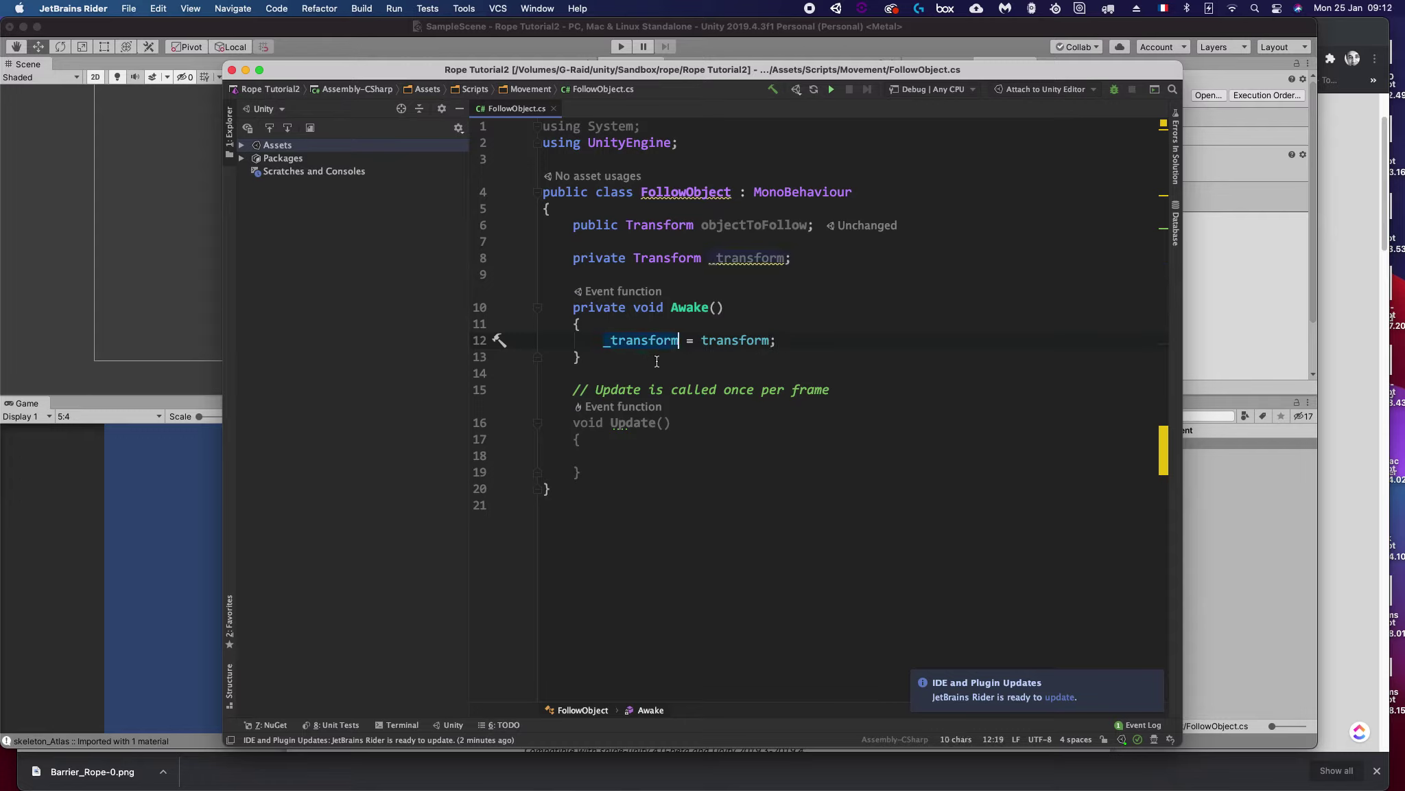
{"action": "left_click", "coordinate": [607, 455]}
{"action": "double_click", "coordinate": [725, 340]}
{"action": "left_click", "coordinate": [641, 453]}
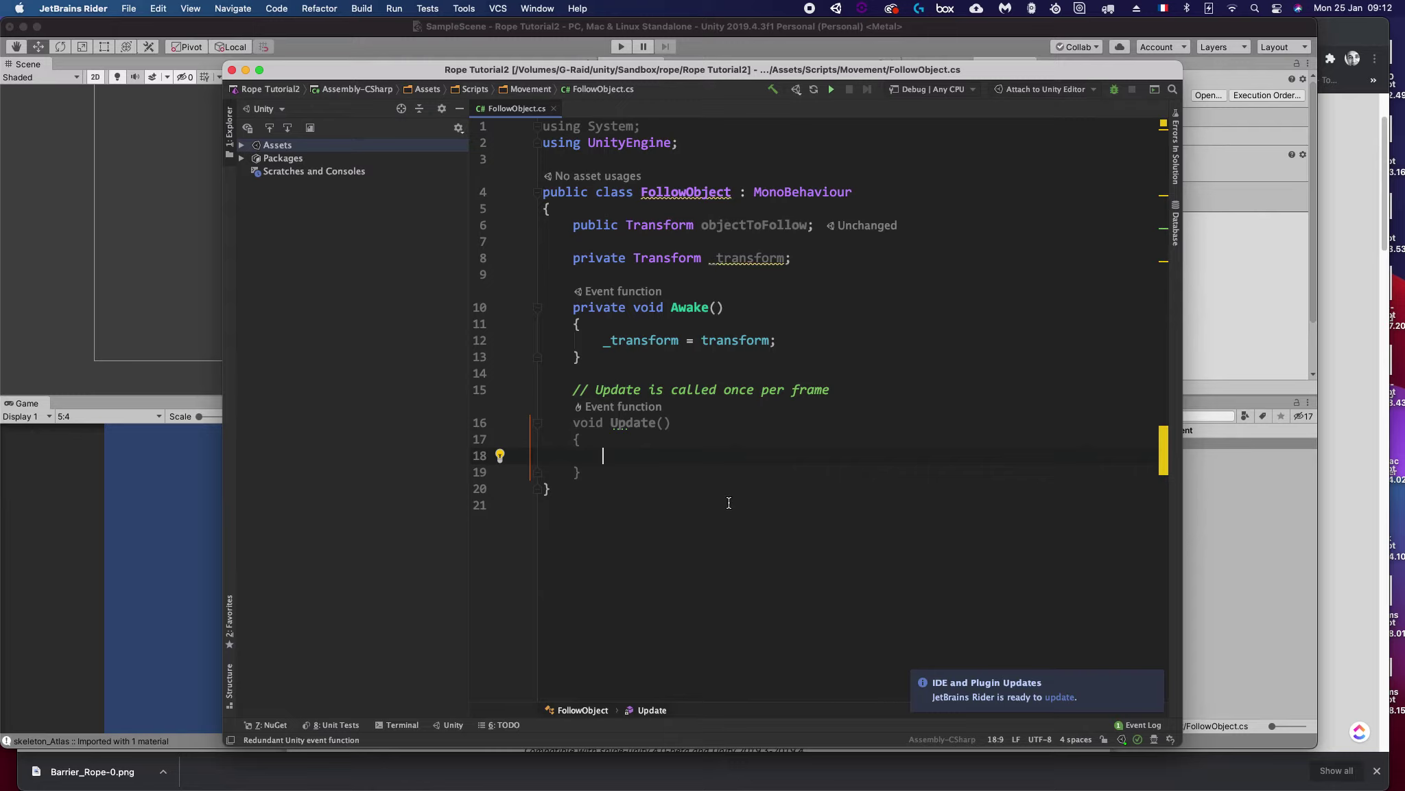
Step: Write '_transform.position = objectToFollow.position;' in Update, then return to Unity
{"action": "type", "text": "_"}
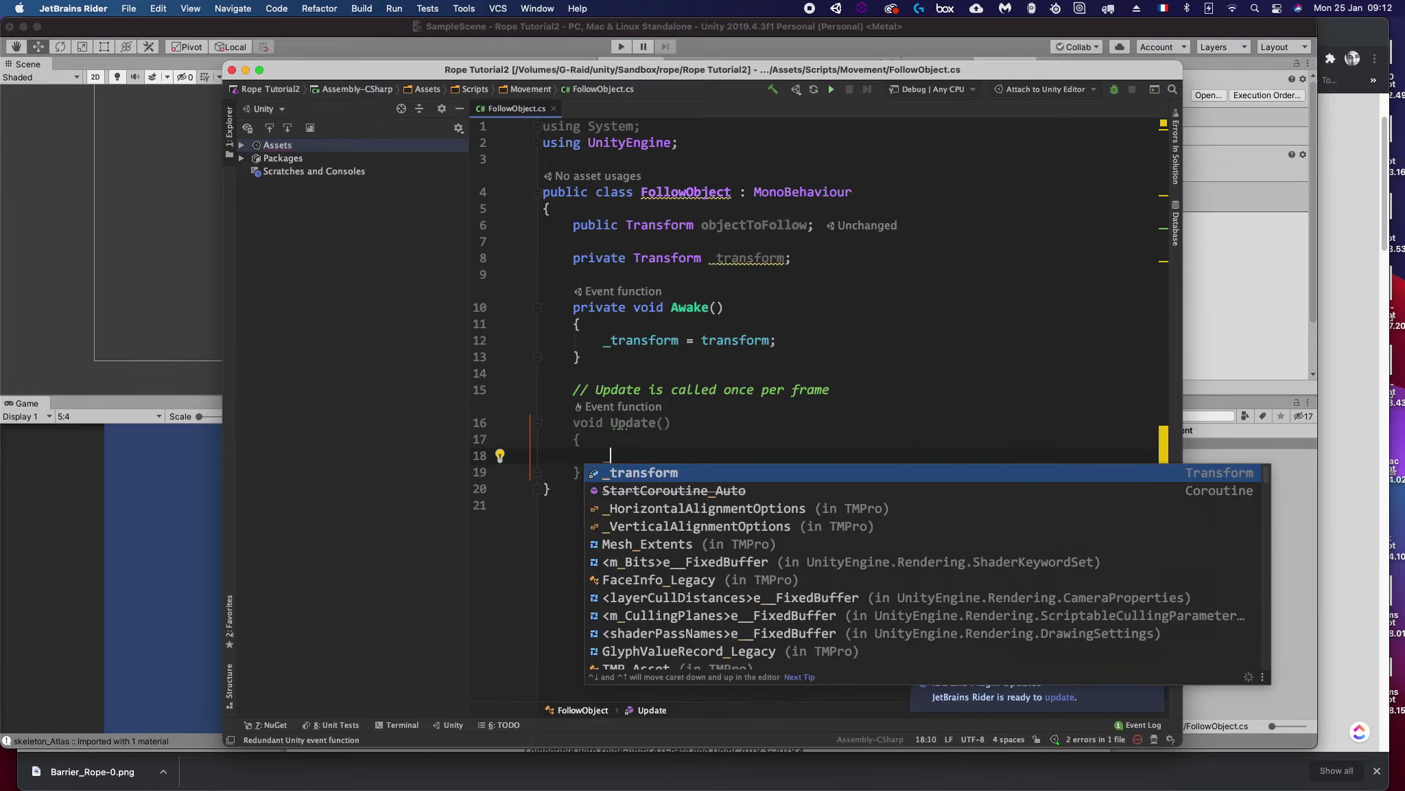
{"action": "key", "text": "Return"}
{"action": "type", "text": ".p"}
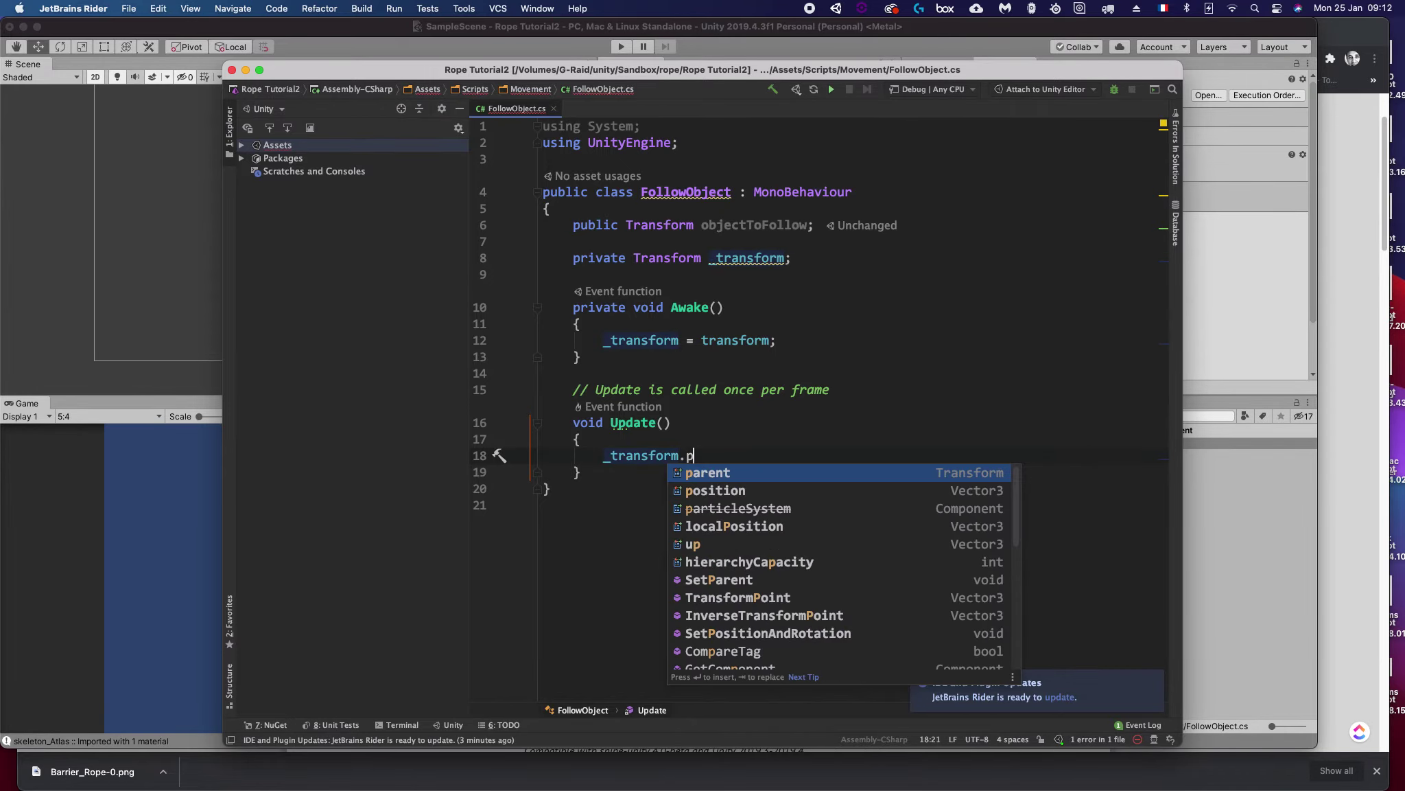
{"action": "key", "text": "Down"}
{"action": "key", "text": "Return"}
{"action": "type", "text": "= "}
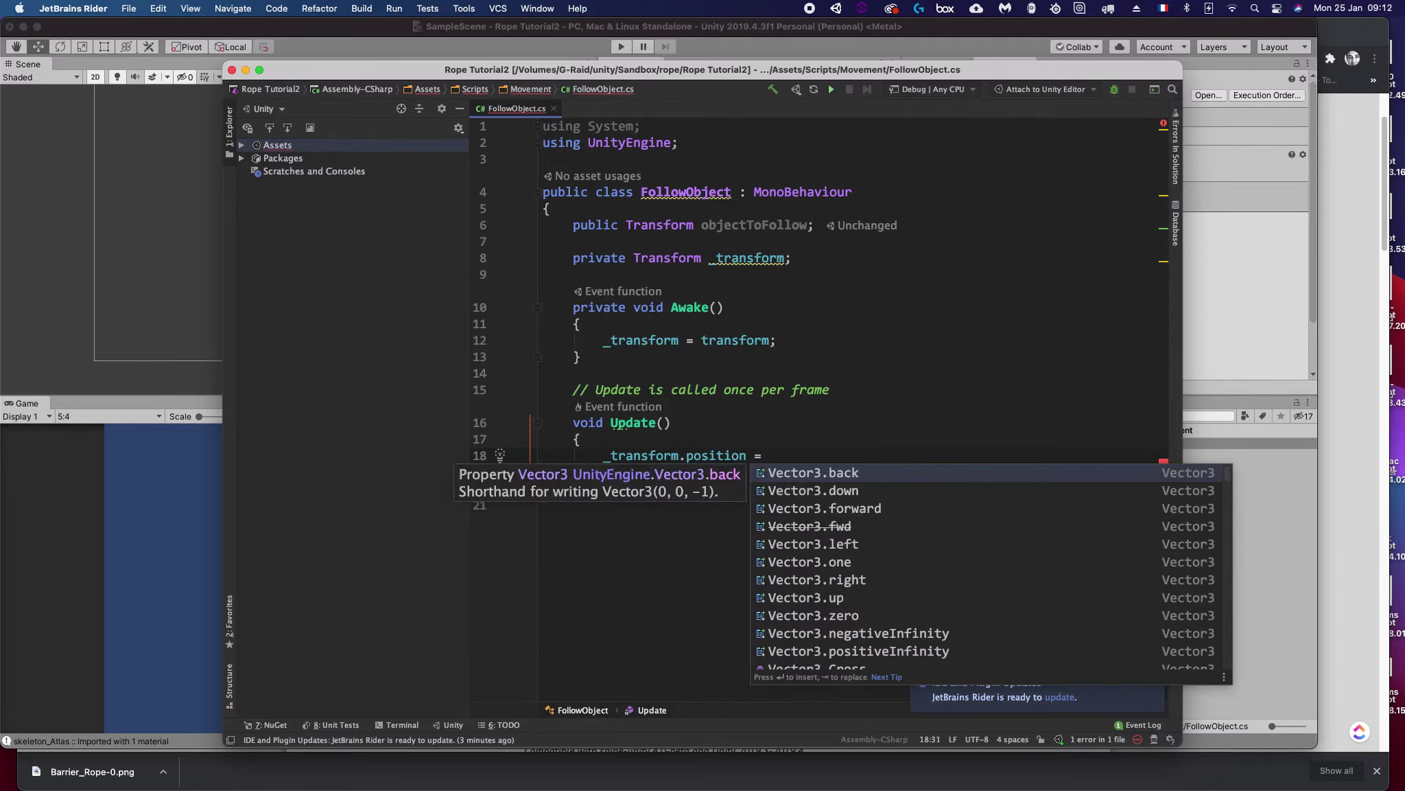
{"action": "type", "text": "o"}
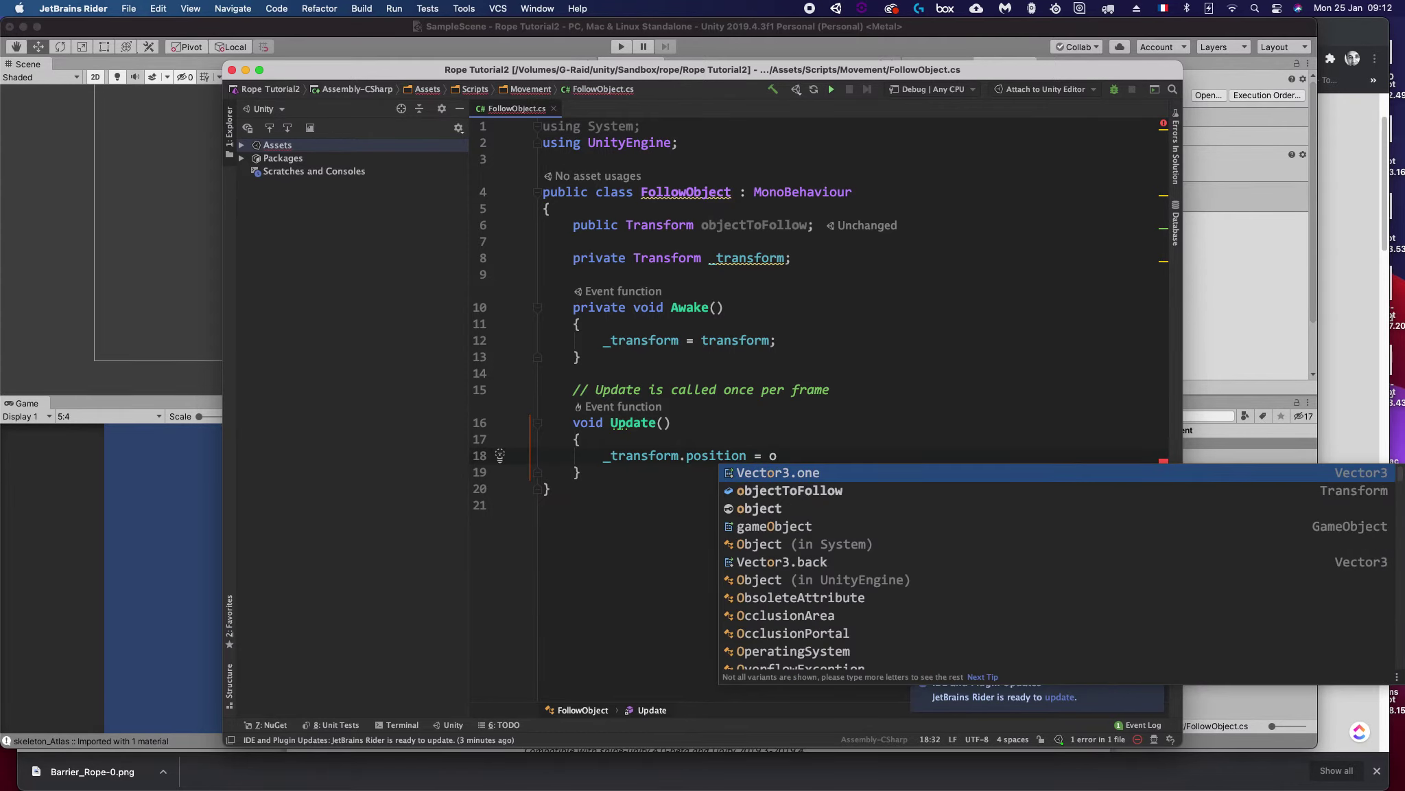
{"action": "key", "text": "Down"}
{"action": "key", "text": "Return"}
{"action": "type", "text": ".p"}
{"action": "key", "text": "Return"}
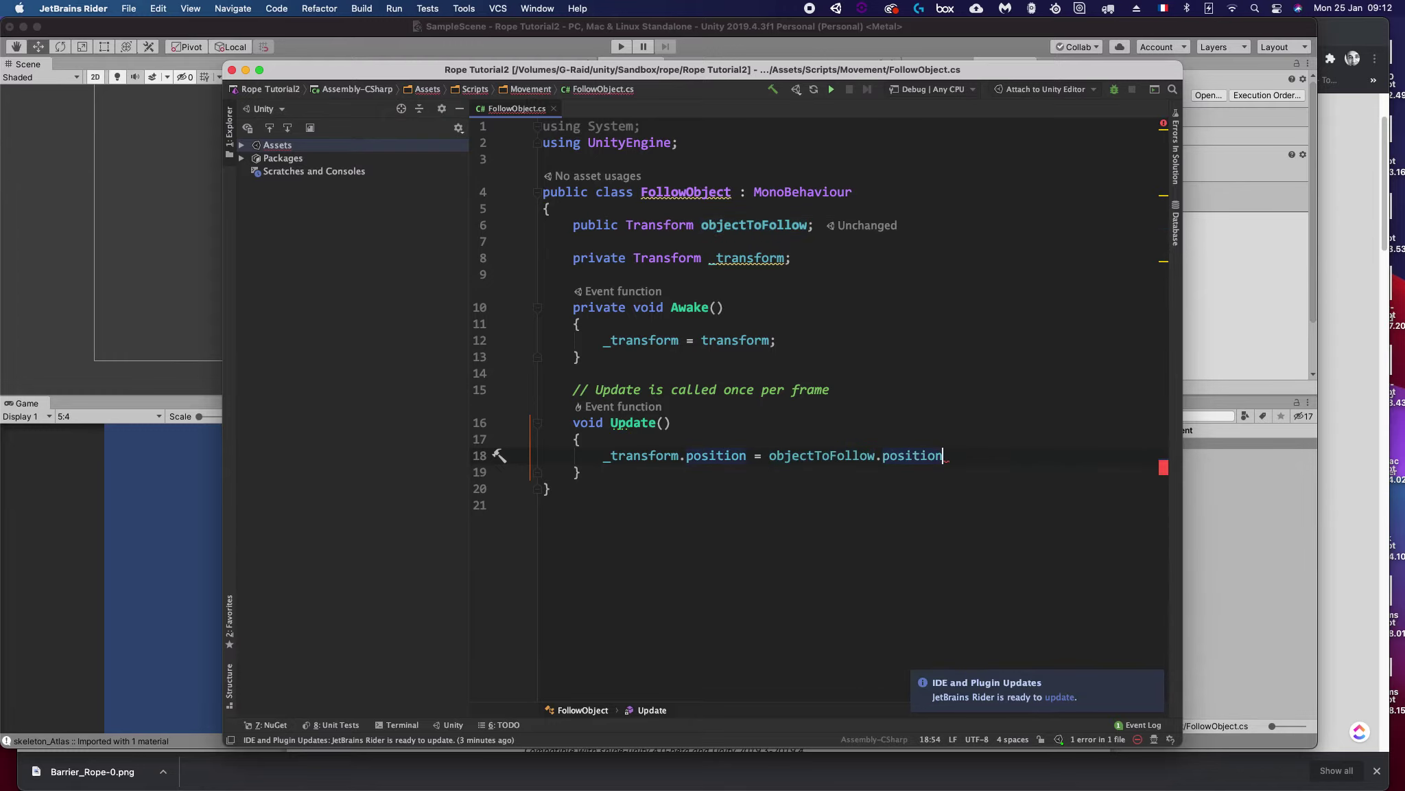
{"action": "type", "text": ";"}
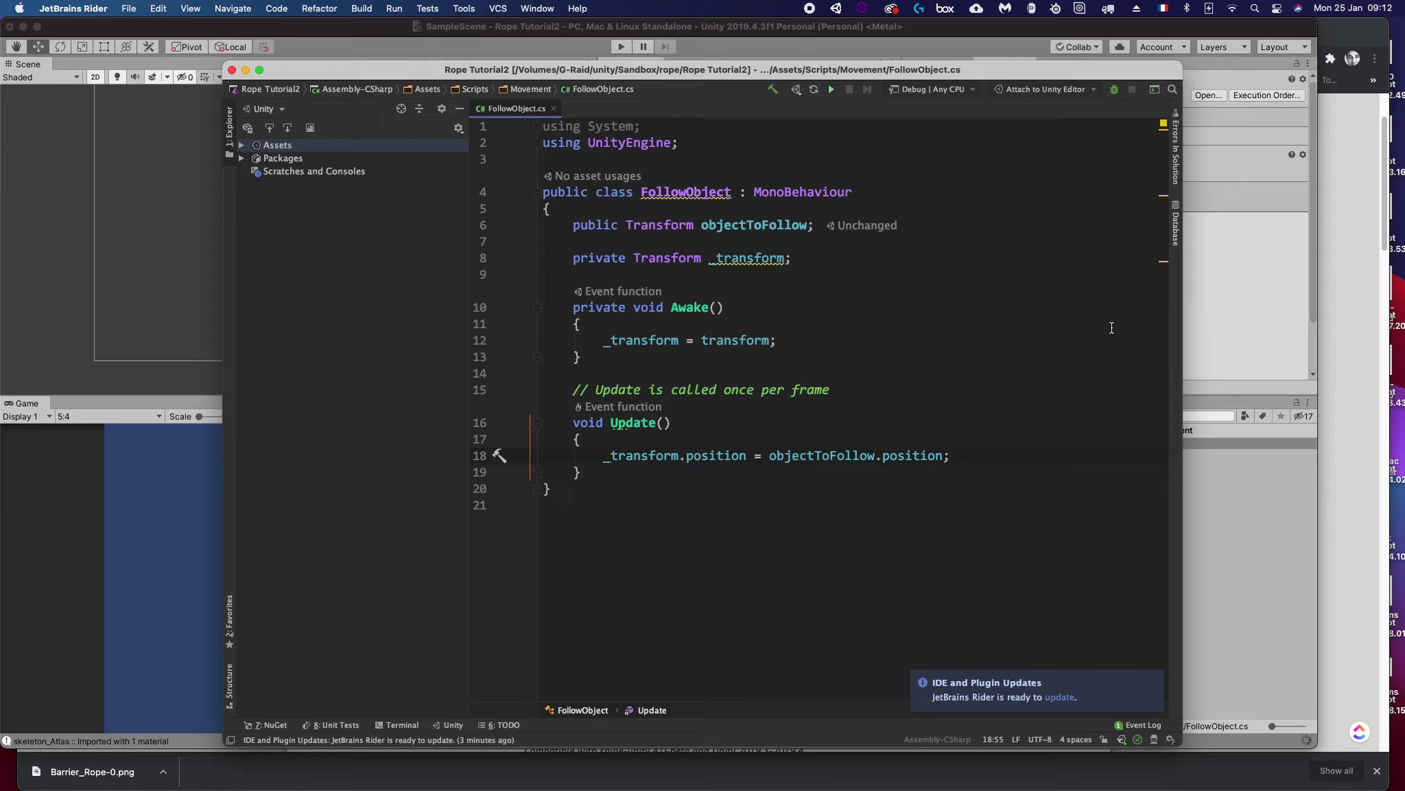
{"action": "left_click", "coordinate": [1241, 294]}
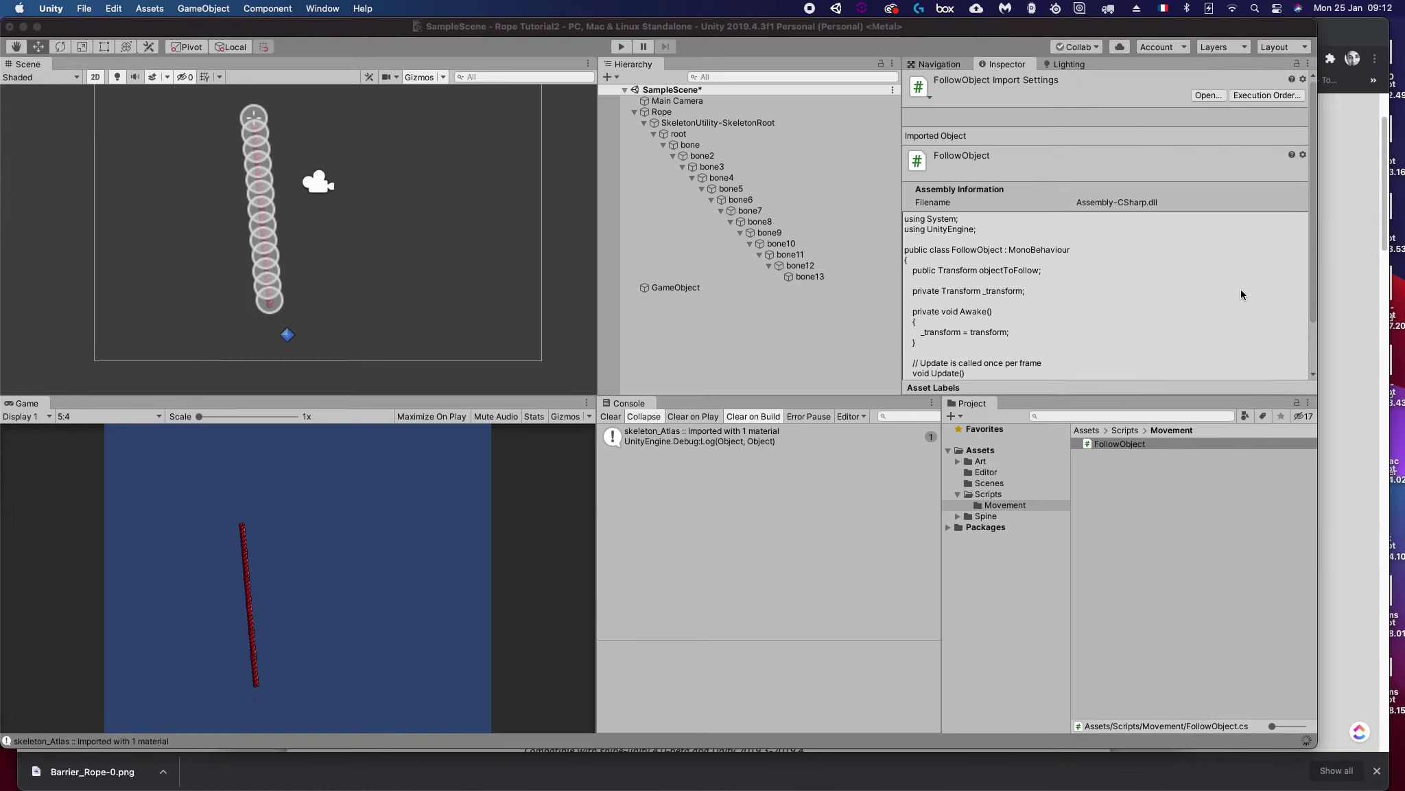
Step: Add the Follow Object script component to bone13, the rope's last bone
{"action": "left_click", "coordinate": [800, 277]}
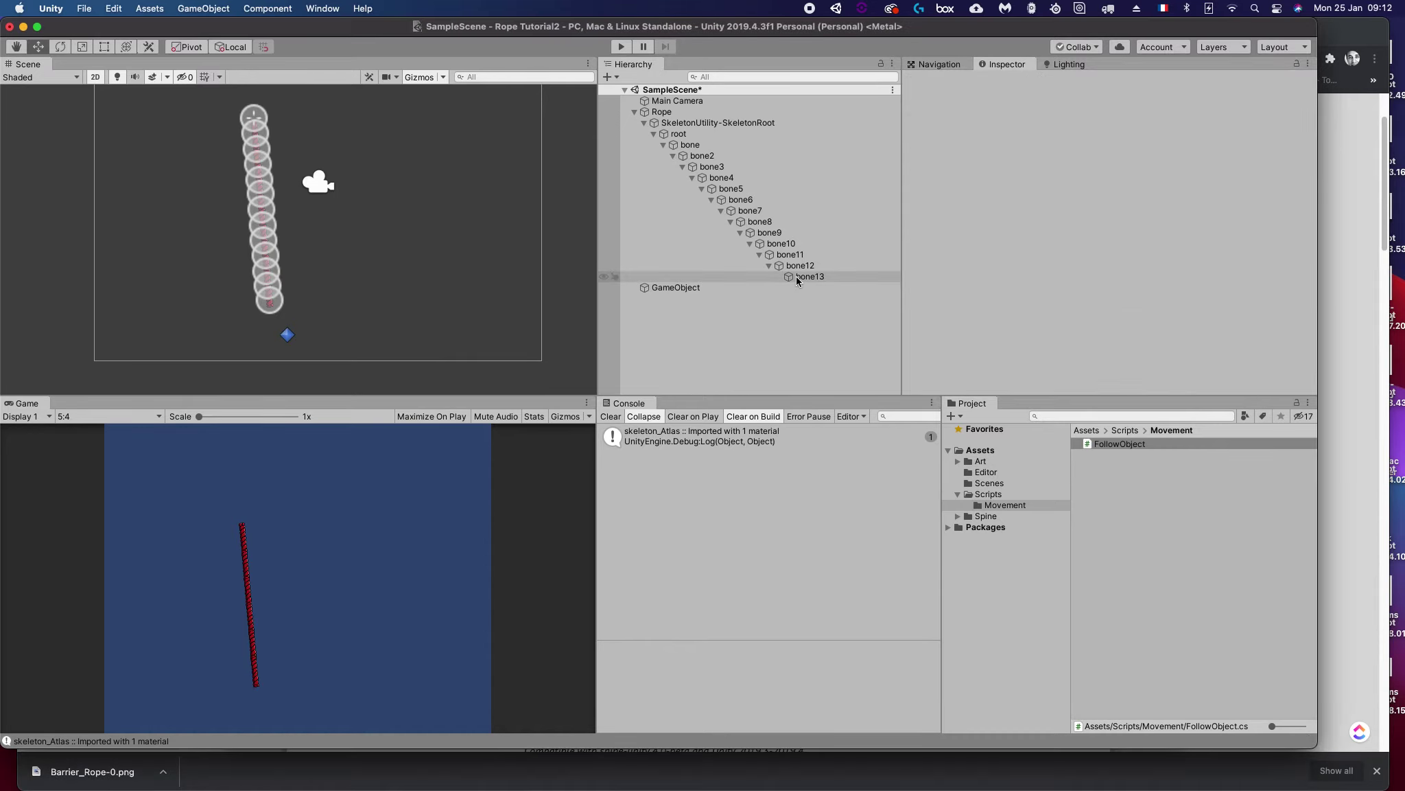
{"action": "left_click", "coordinate": [796, 276]}
{"action": "left_click", "coordinate": [799, 276]}
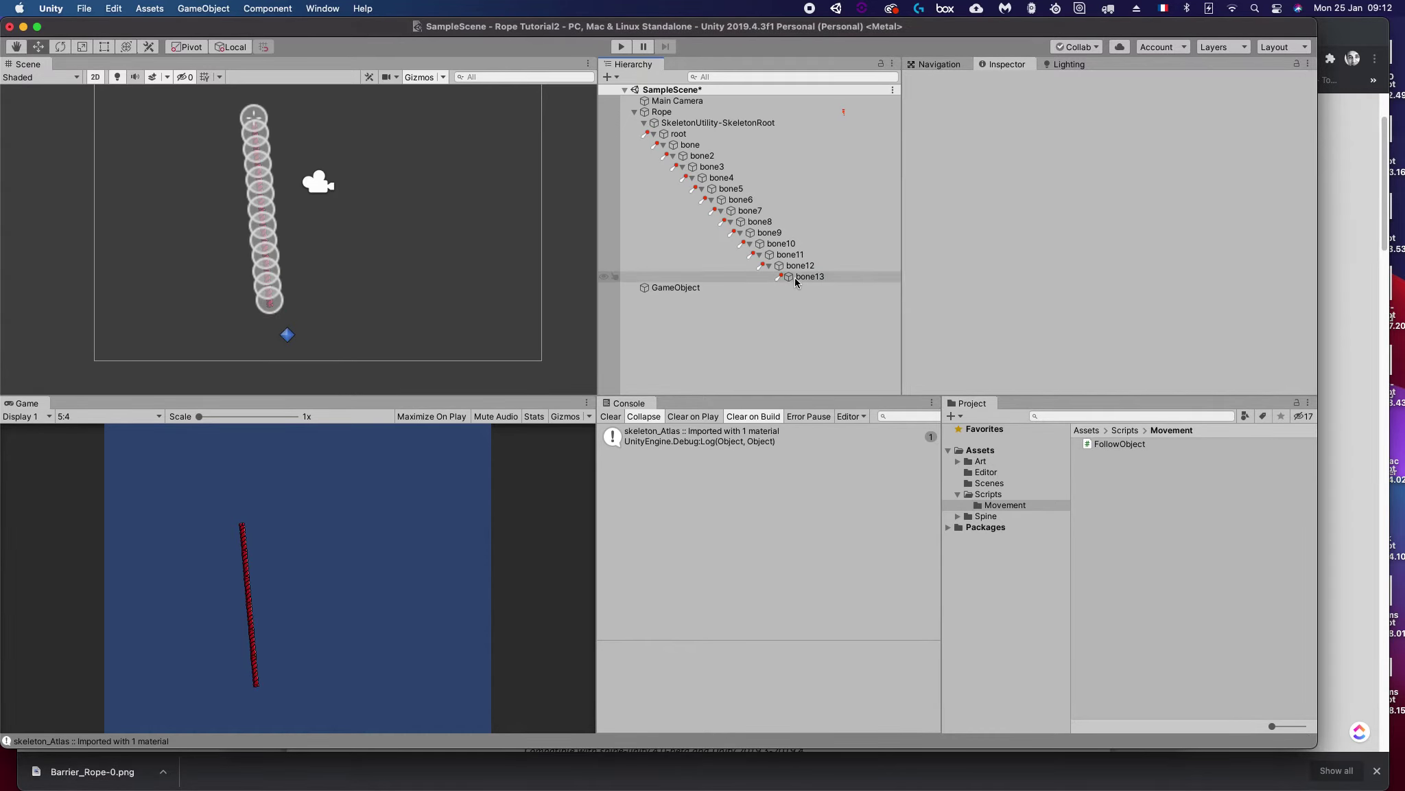
{"action": "scroll", "coordinate": [1086, 287], "scroll_direction": "down", "scroll_amount": 10}
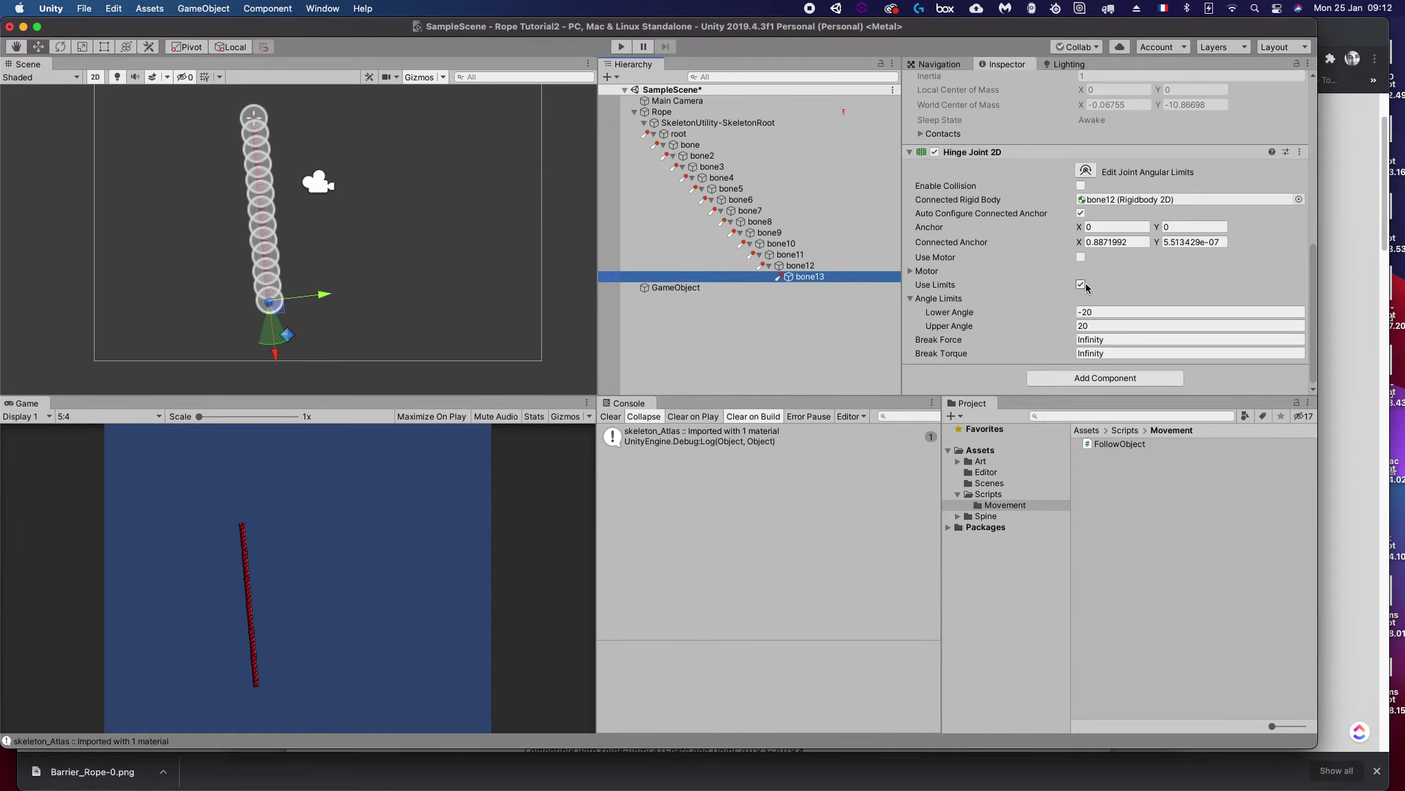
{"action": "left_click", "coordinate": [1096, 381]}
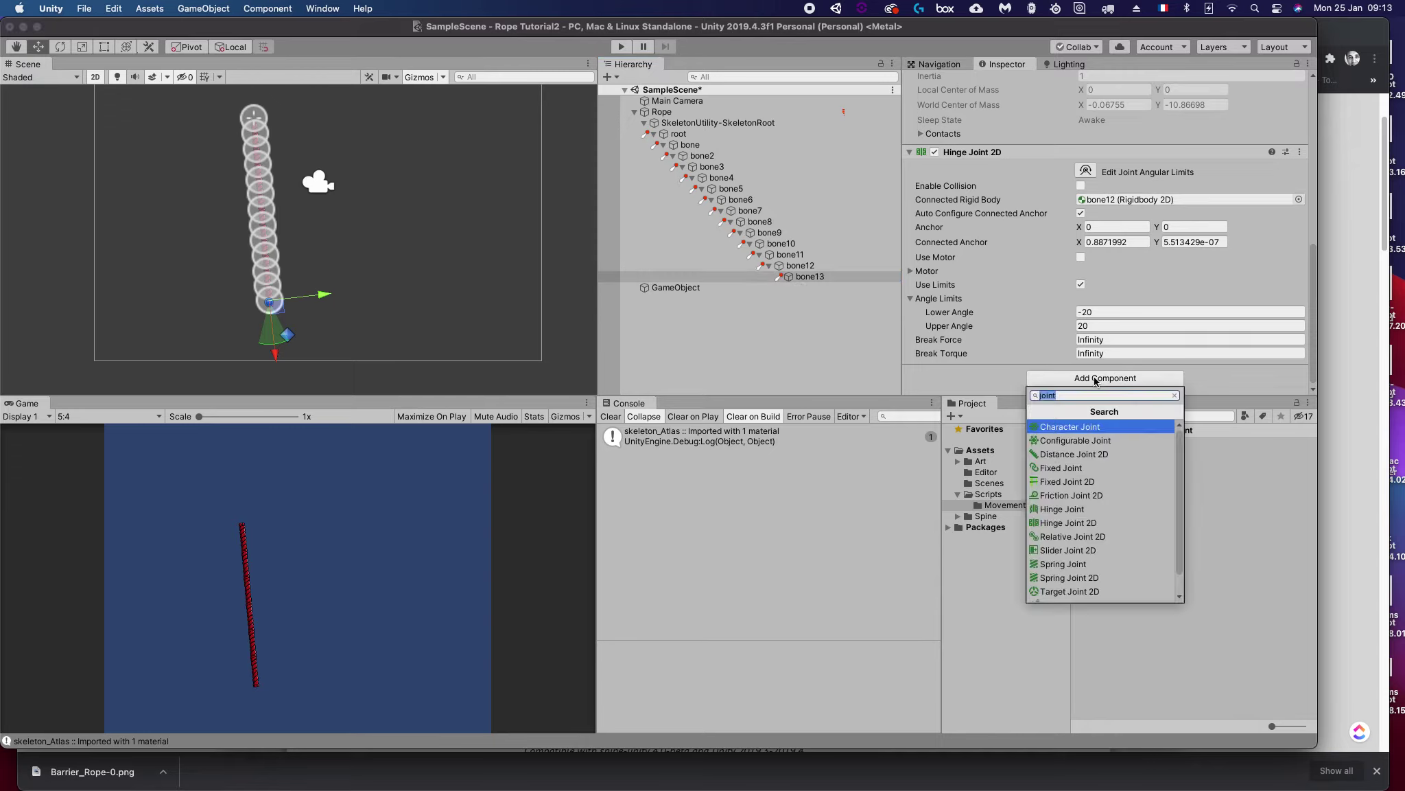
{"action": "type", "text": "fol"}
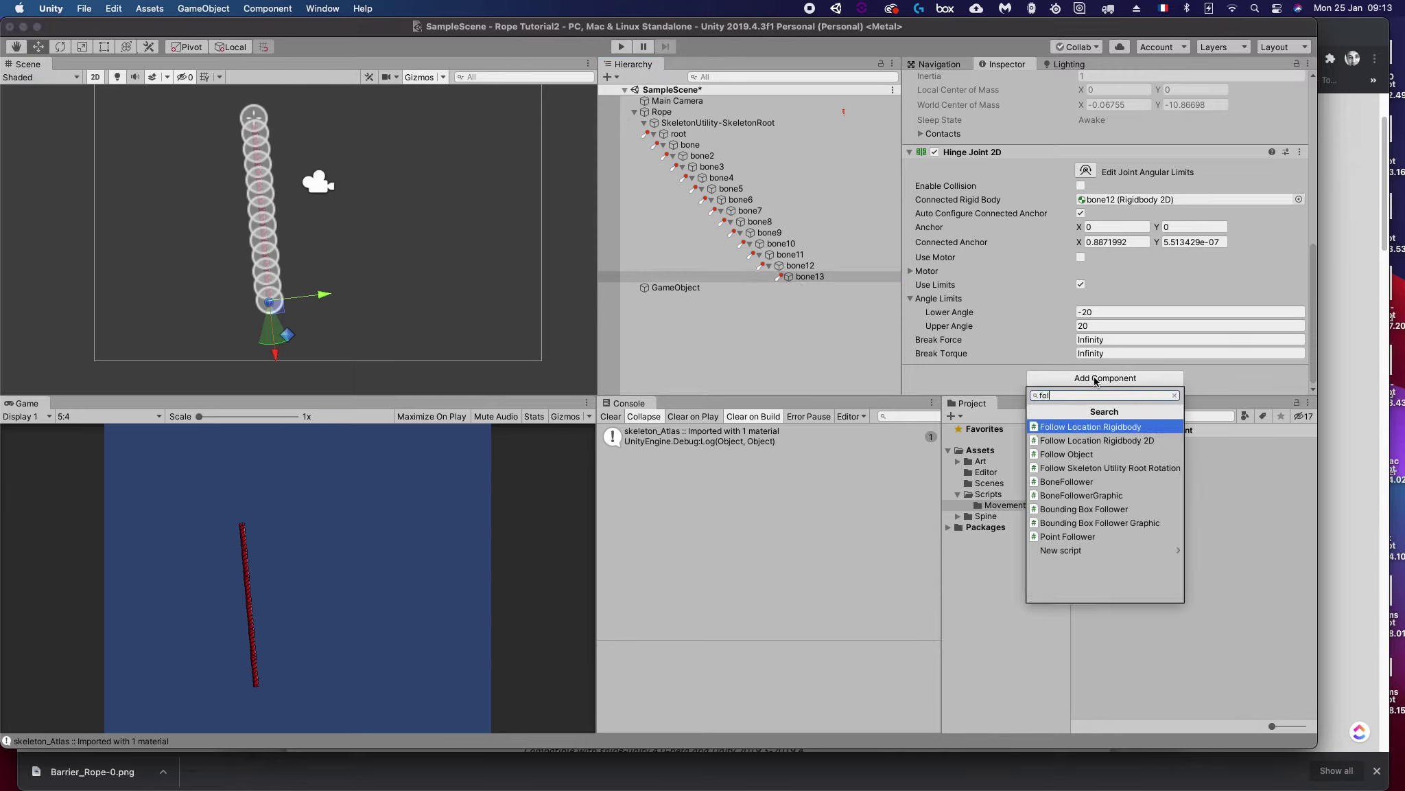
{"action": "key", "text": "Down"}
{"action": "key", "text": "Down"}
{"action": "key", "text": "Return"}
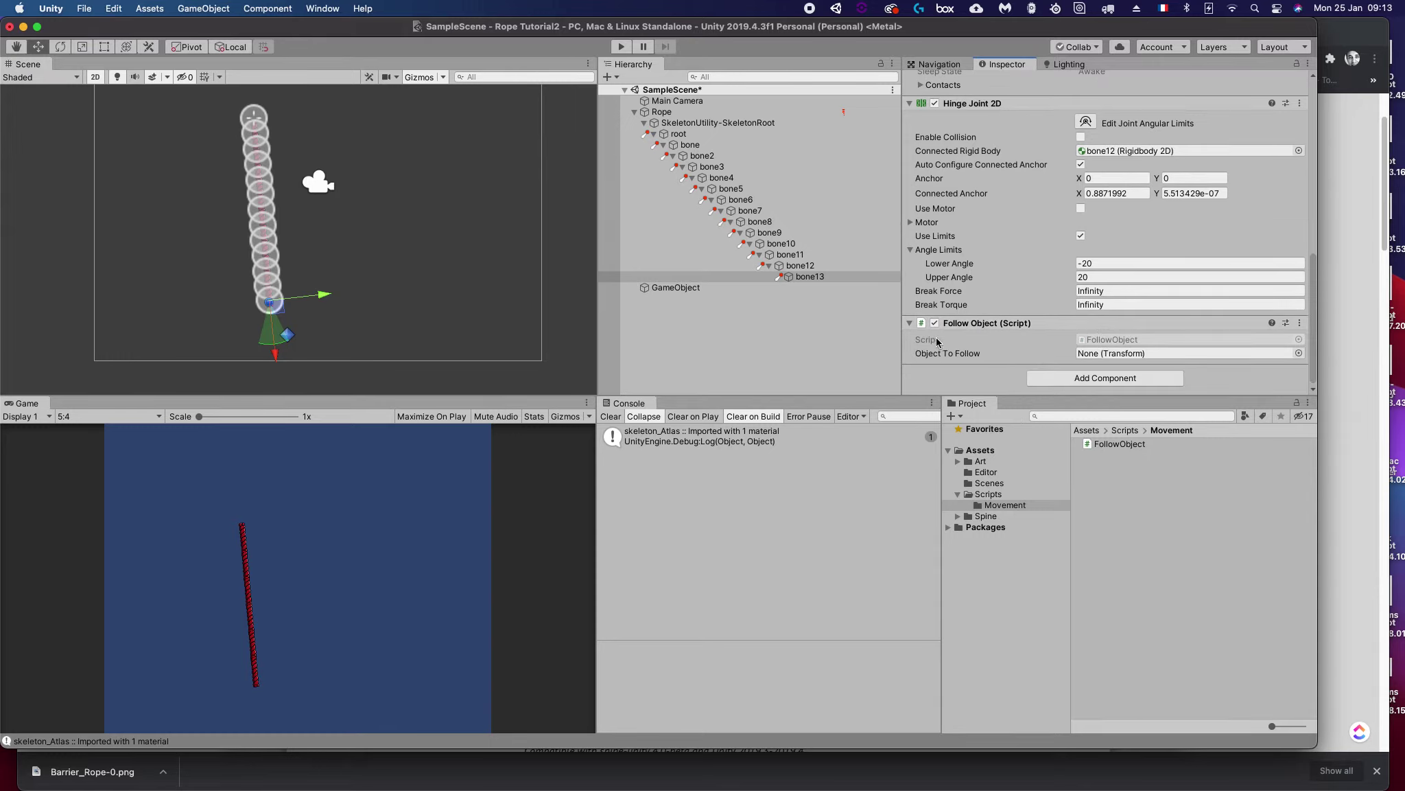
Step: Rename the empty GameObject to 'Target'
{"action": "left_click", "coordinate": [687, 289]}
{"action": "key", "text": "Return"}
{"action": "type", "text": "Target"}
{"action": "key", "text": "Return"}
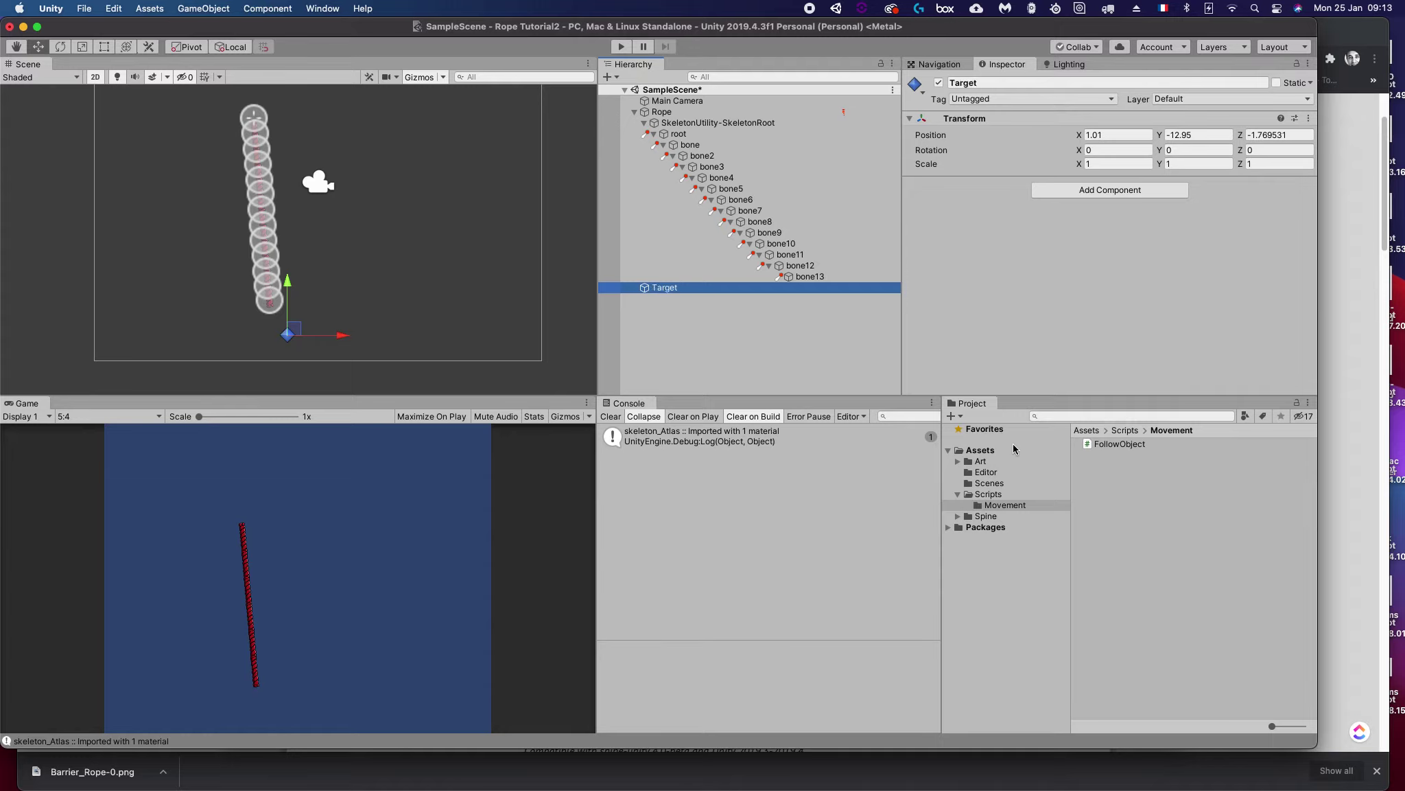
Step: Assign Target as bone13's Object To Follow and disable the Follow Object script for now
{"action": "left_click", "coordinate": [810, 276]}
{"action": "scroll", "coordinate": [1081, 340], "scroll_direction": "down", "scroll_amount": 10}
{"action": "left_click", "coordinate": [915, 105]}
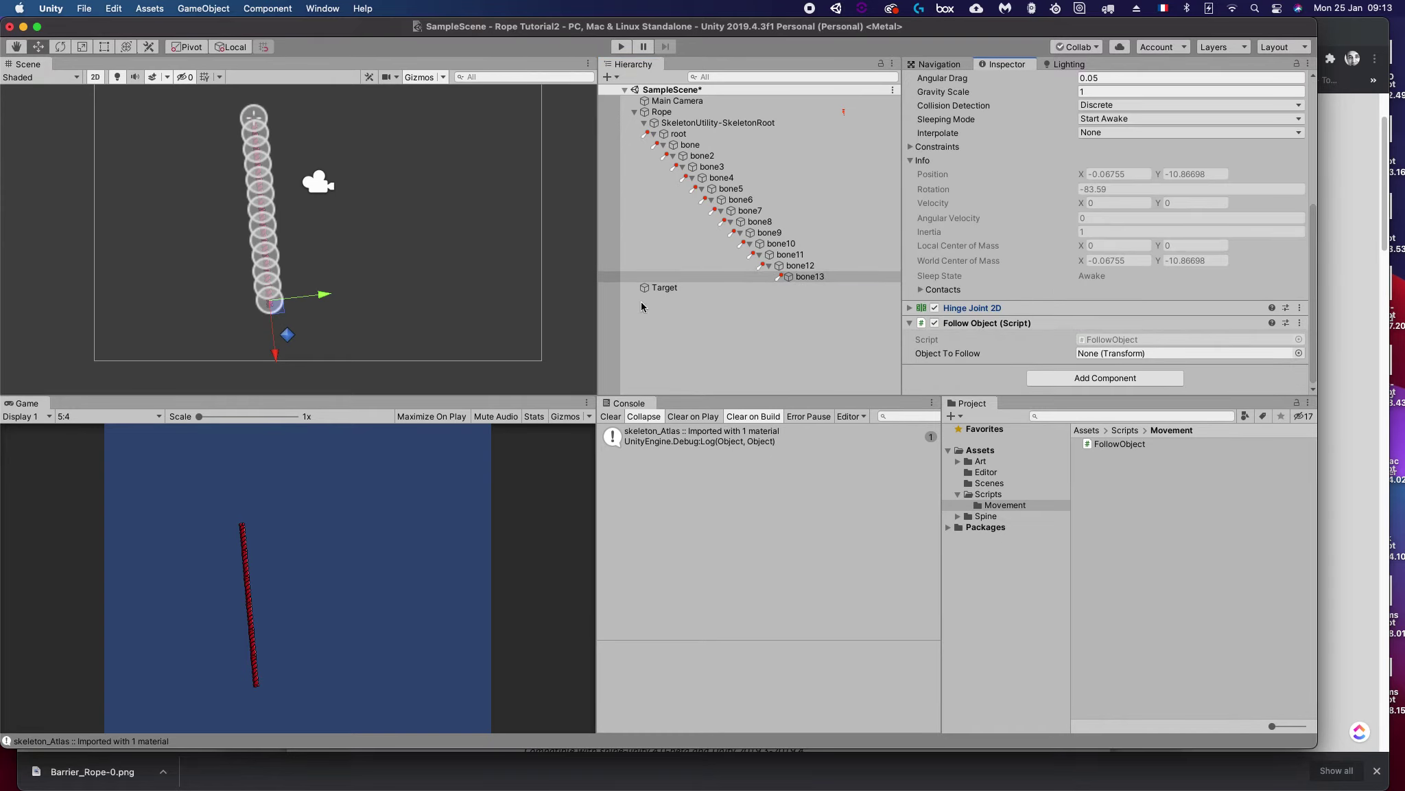
{"action": "left_click_drag", "start_coordinate": [662, 288], "coordinate": [1133, 355]}
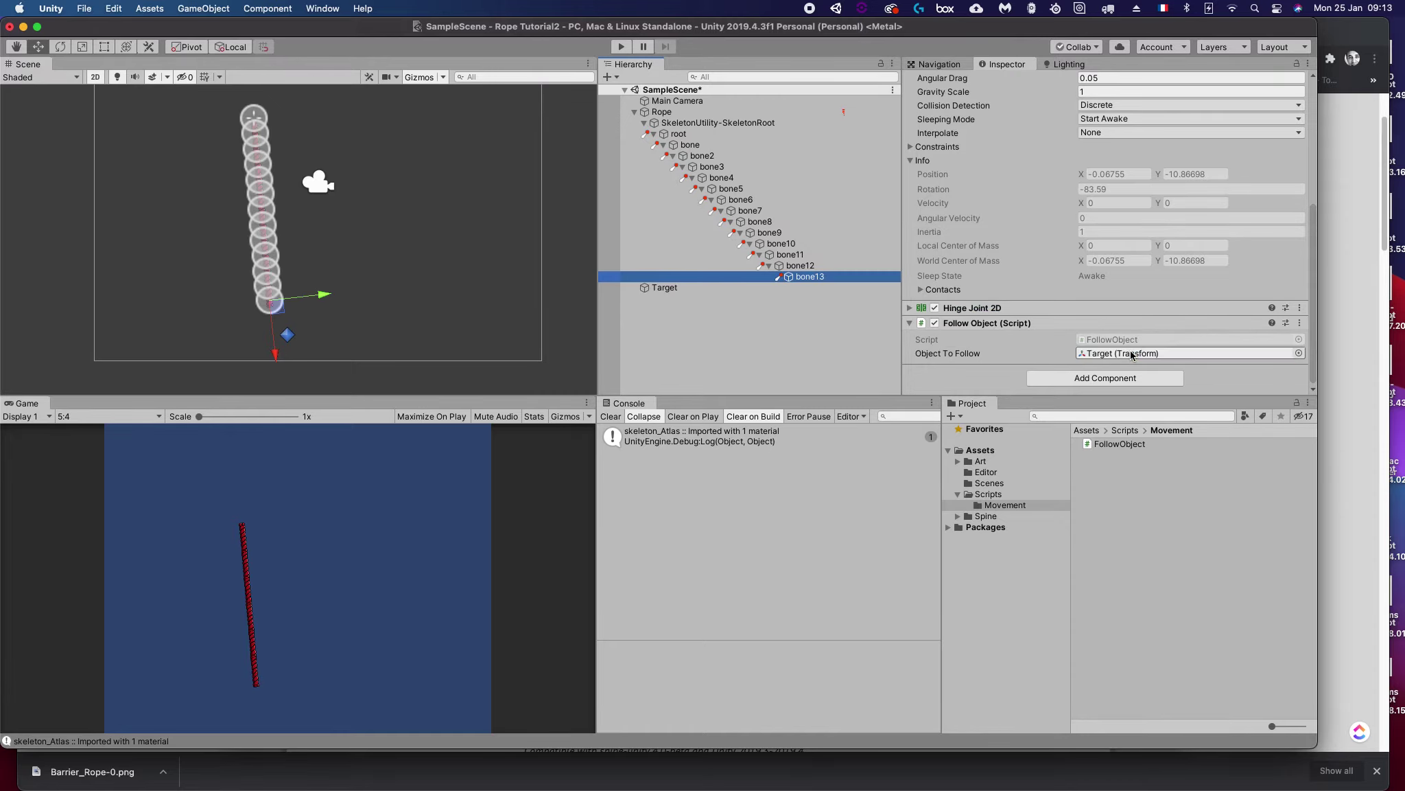
{"action": "left_click", "coordinate": [934, 323]}
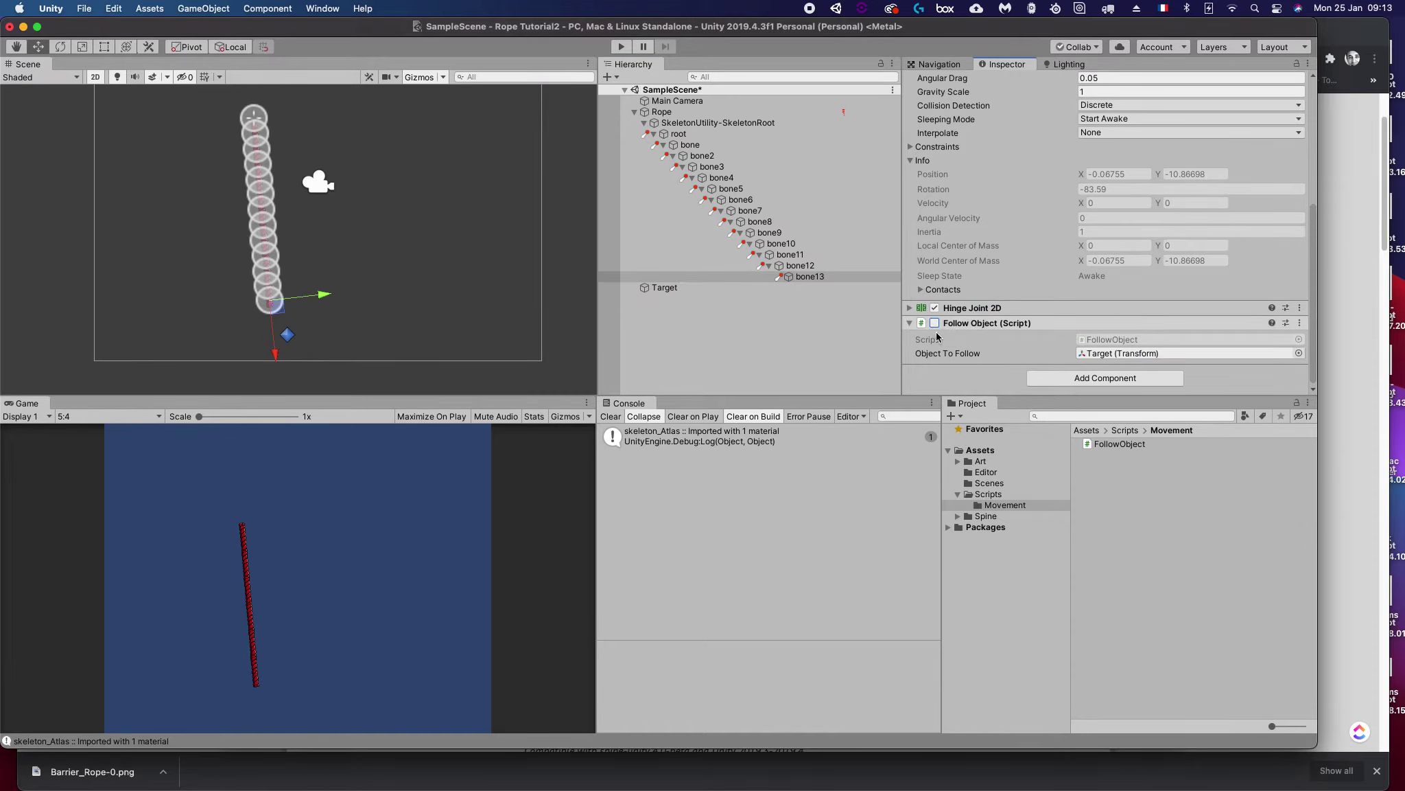
Step: Play the scene, enable Follow Object to see the rope end snap to Target, then stop
{"action": "left_click", "coordinate": [621, 47]}
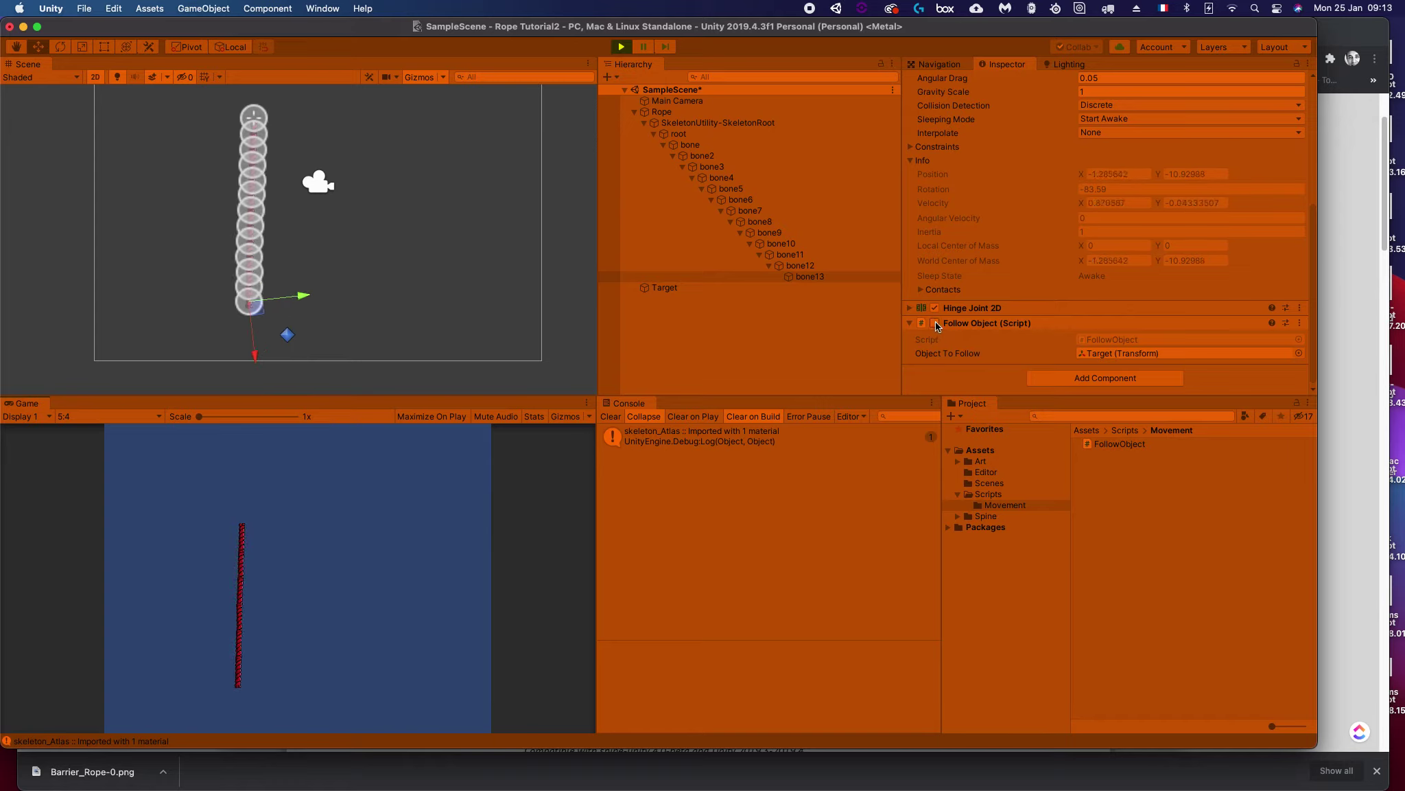
{"action": "left_click", "coordinate": [936, 324]}
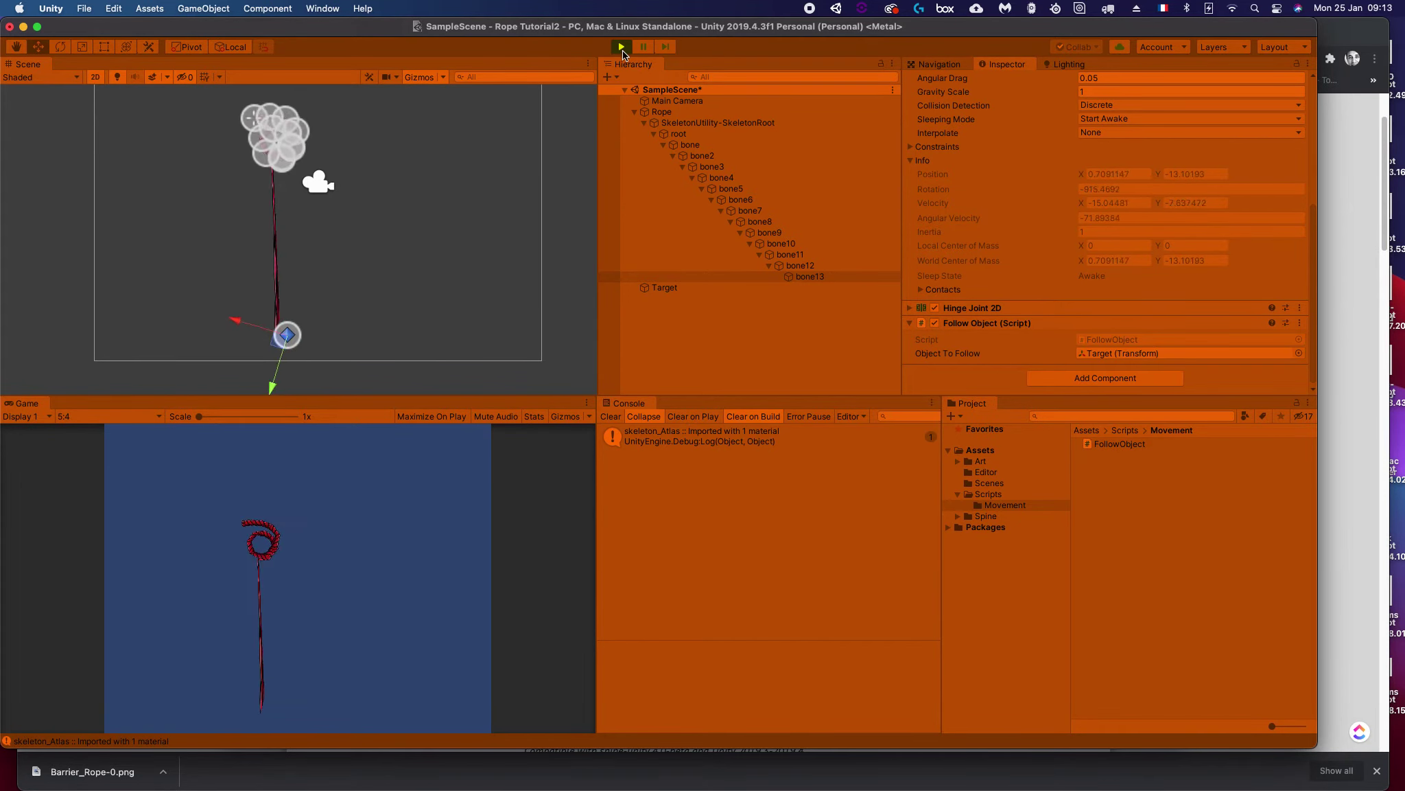
{"action": "left_click", "coordinate": [620, 48]}
Step: Reselect bone13 and go back to FollowObject.cs in Rider
{"action": "left_click", "coordinate": [803, 276]}
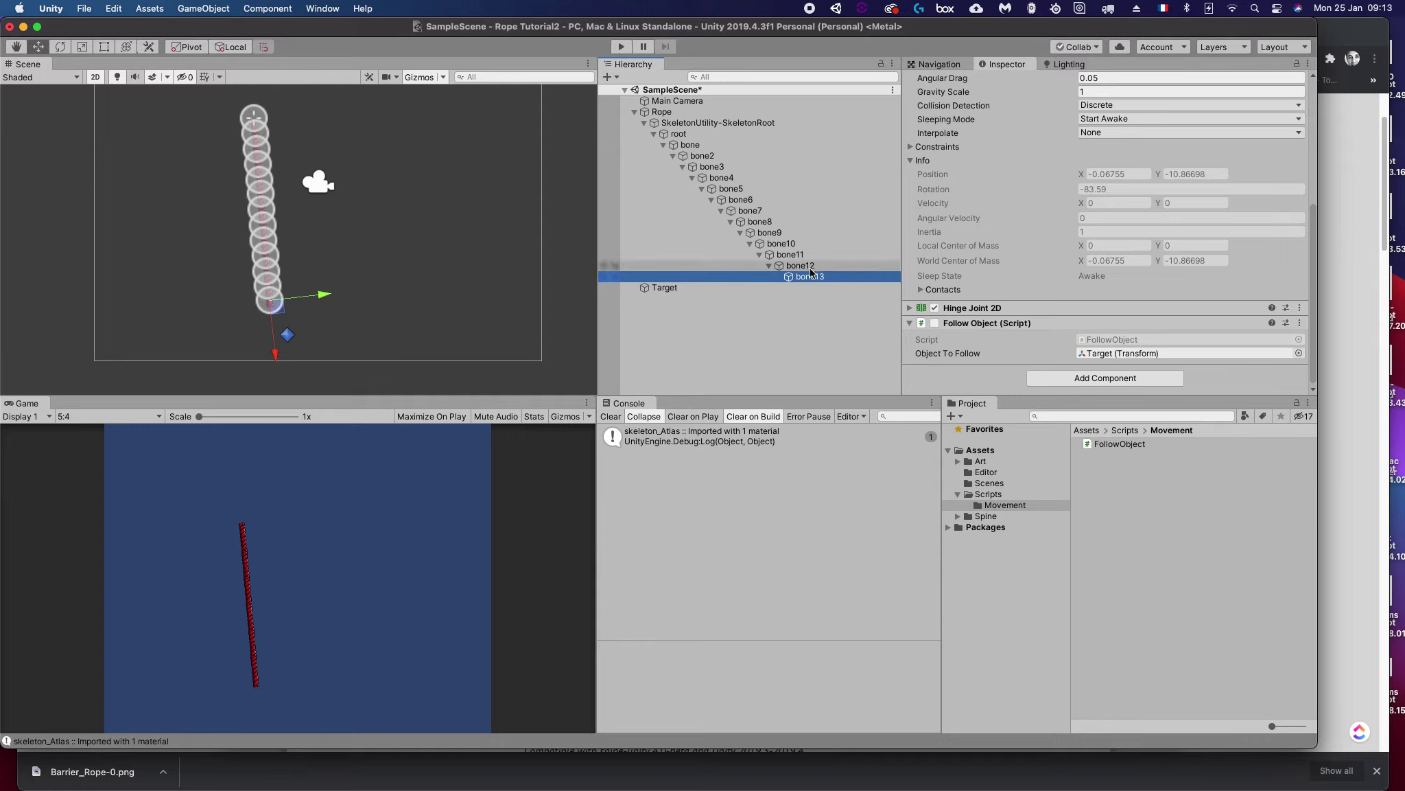
{"action": "key", "text": "super+Tab"}
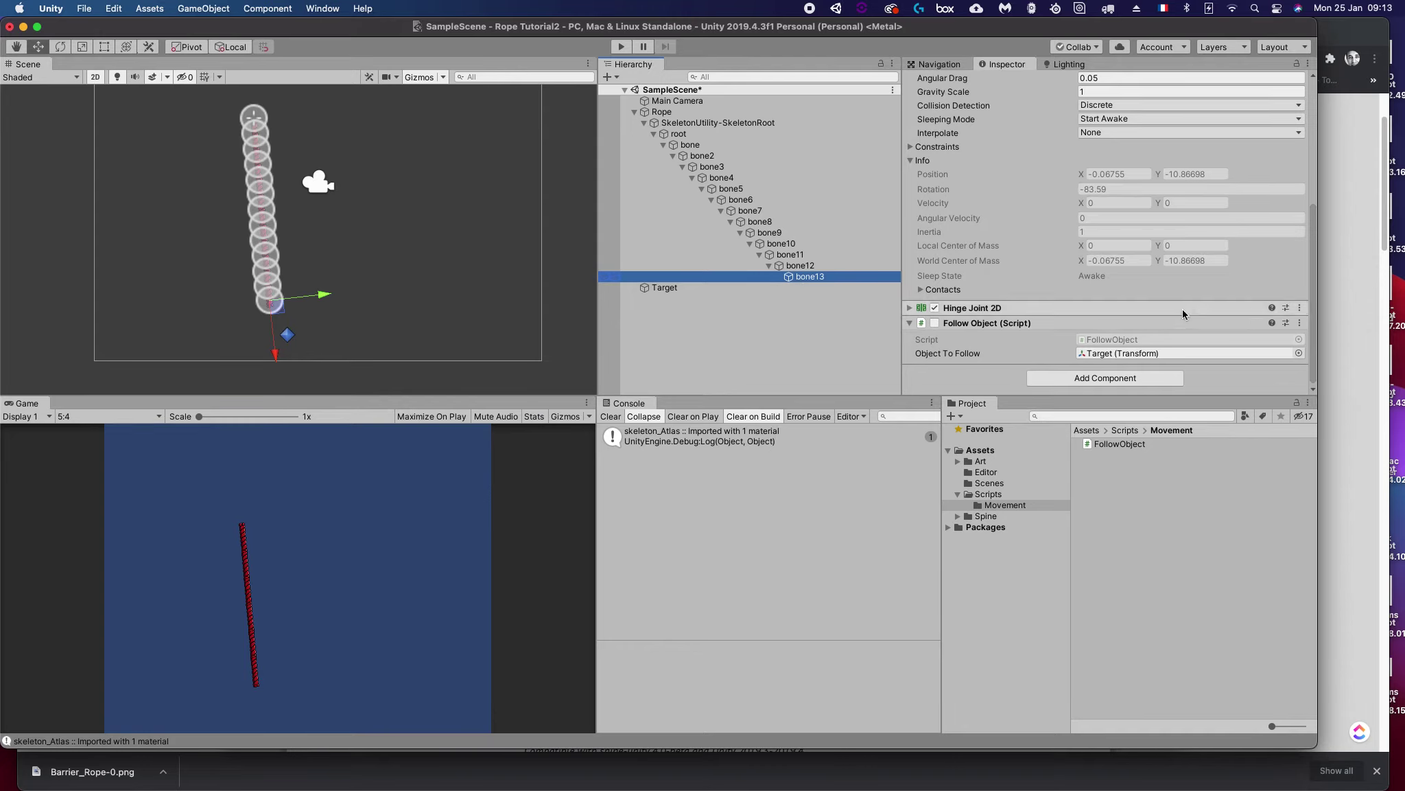
{"action": "scroll", "coordinate": [1147, 302], "scroll_direction": "up", "scroll_amount": 5}
{"action": "scroll", "coordinate": [1147, 302], "scroll_direction": "up", "scroll_amount": 1}
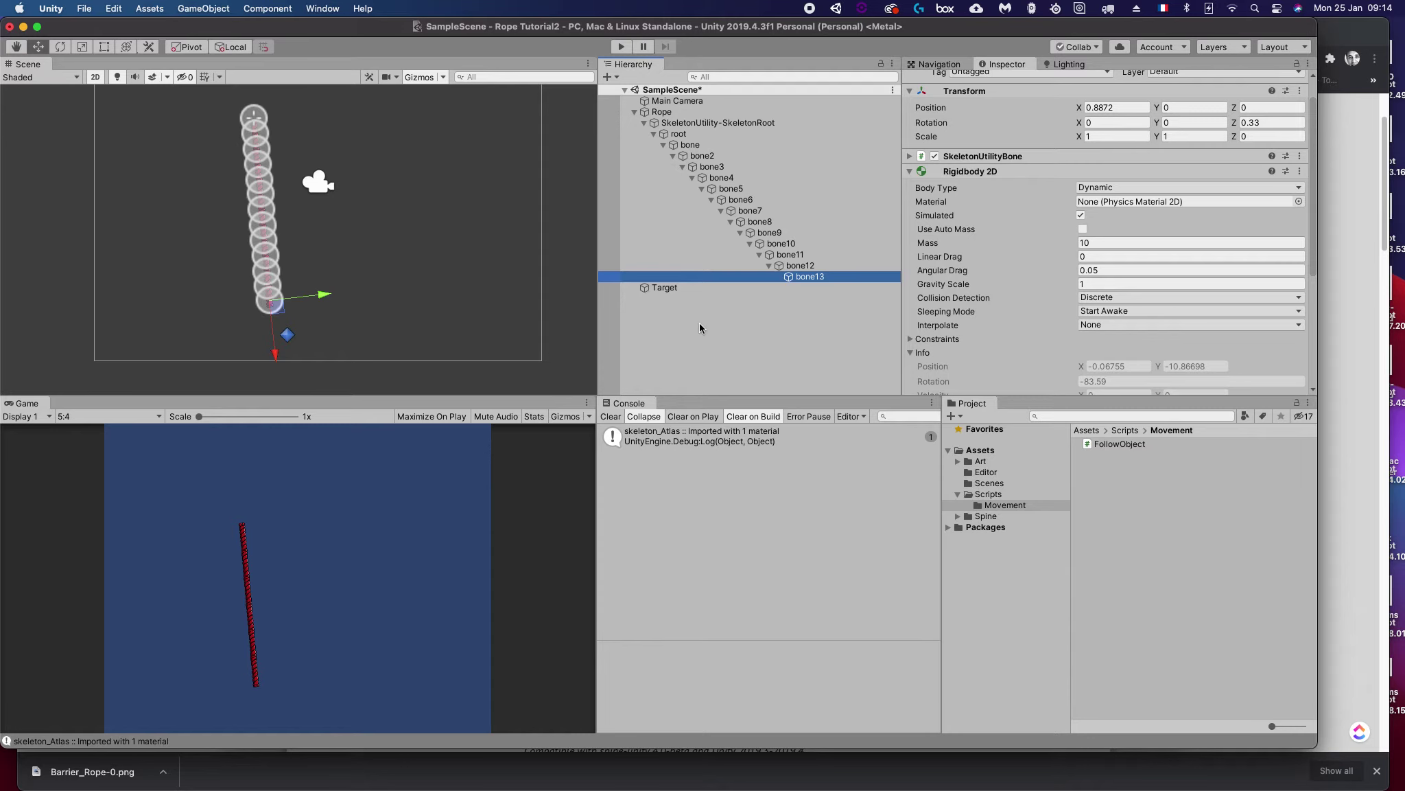
{"action": "key", "text": "super+Tab"}
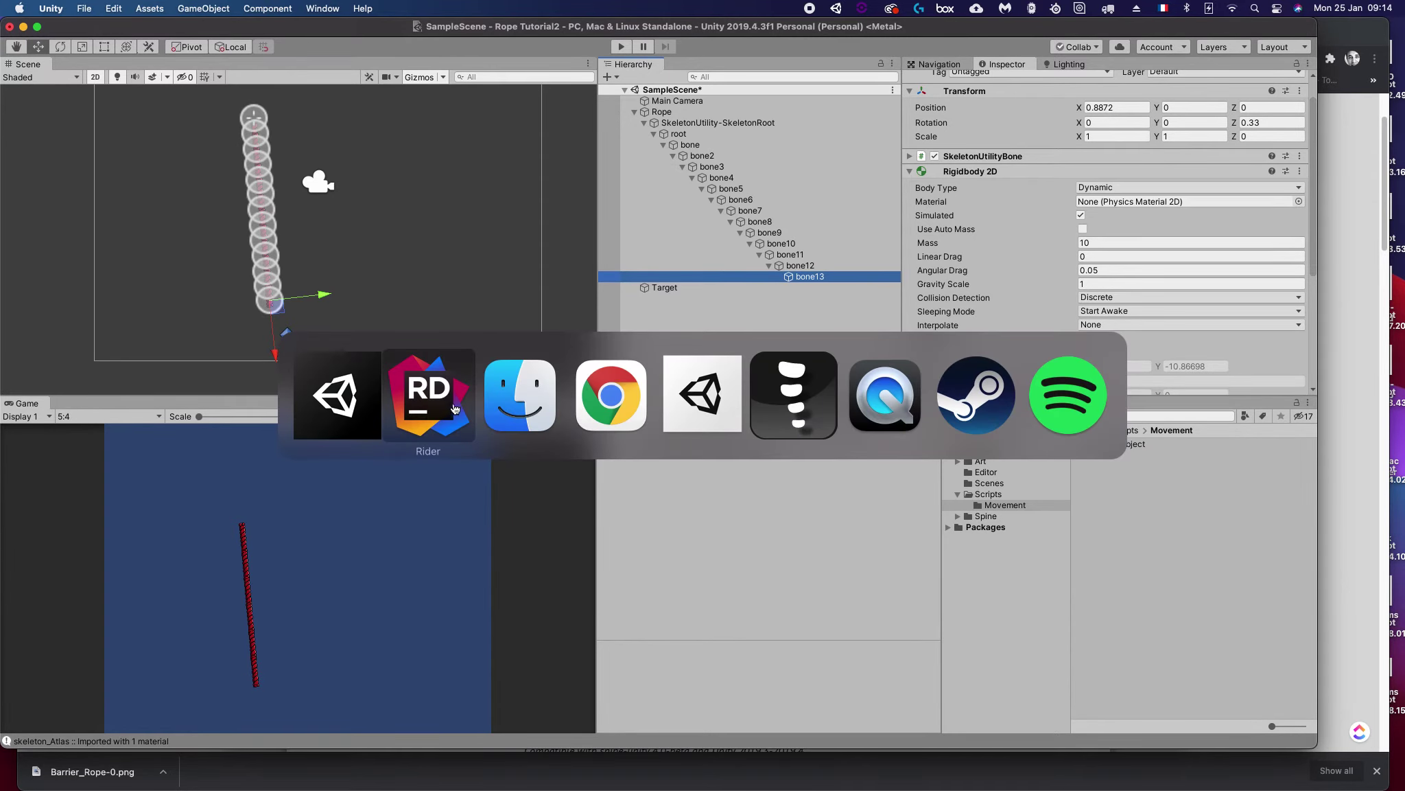
Step: Rename the Update method to FixedUpdate by prefixing 'Fixed'
{"action": "left_click", "coordinate": [603, 456]}
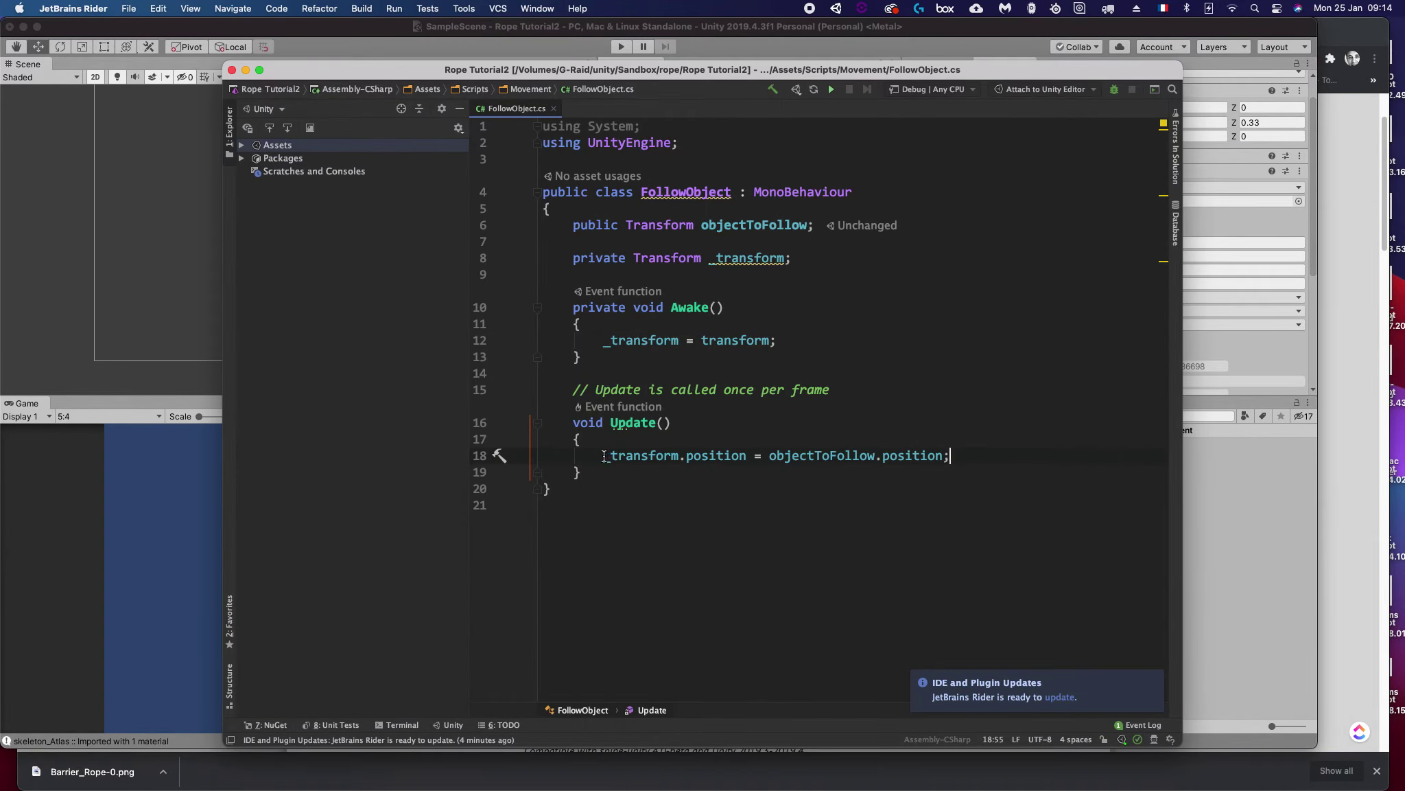
{"action": "left_click_drag", "start_coordinate": [603, 456], "coordinate": [961, 458]}
{"action": "left_click", "coordinate": [701, 422]}
{"action": "left_click", "coordinate": [611, 423]}
{"action": "type", "text": "Fixed"}
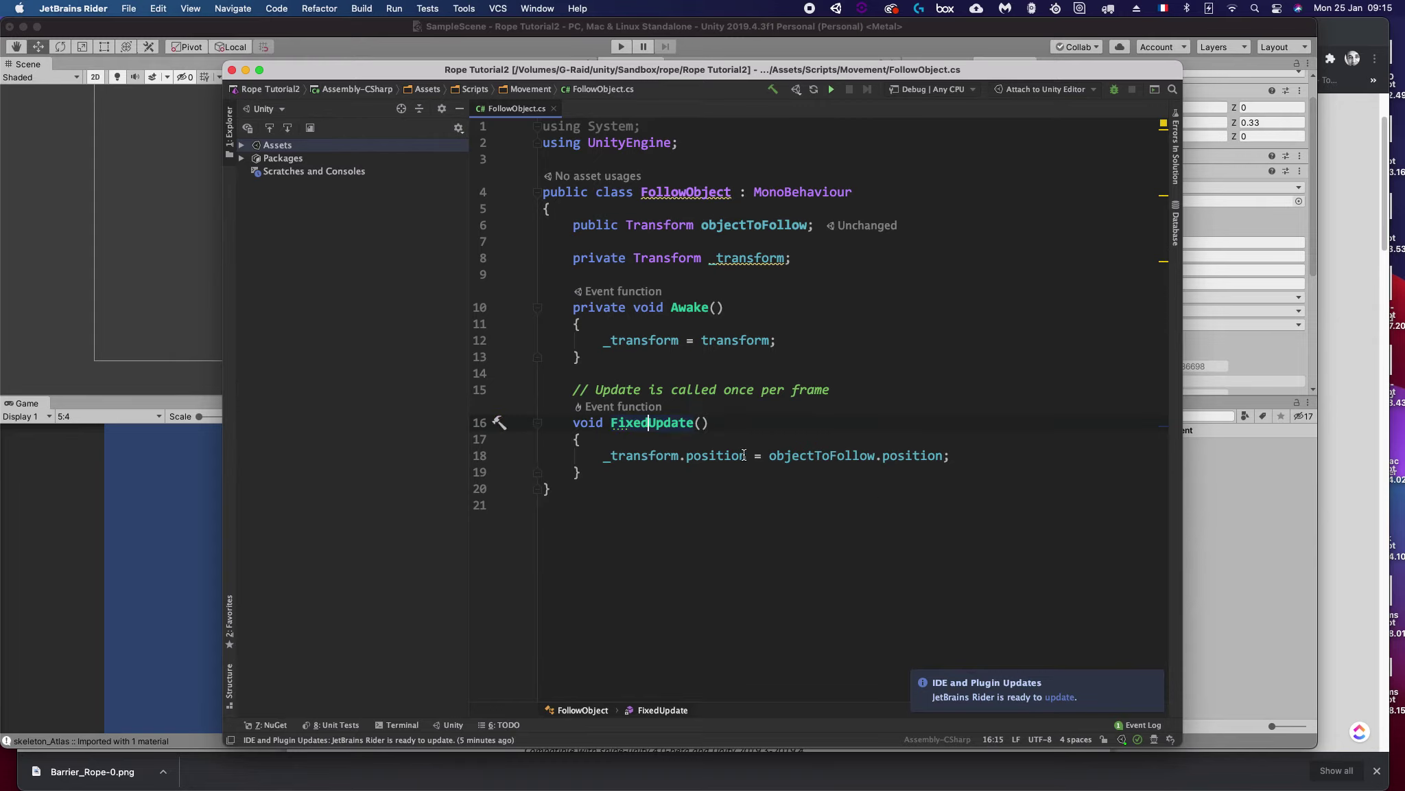
Step: Insert a new blank line below the _transform field
{"action": "left_click", "coordinate": [755, 457]}
{"action": "left_click", "coordinate": [685, 444]}
{"action": "key", "text": "Right"}
{"action": "left_click", "coordinate": [804, 260]}
{"action": "key", "text": "Return"}
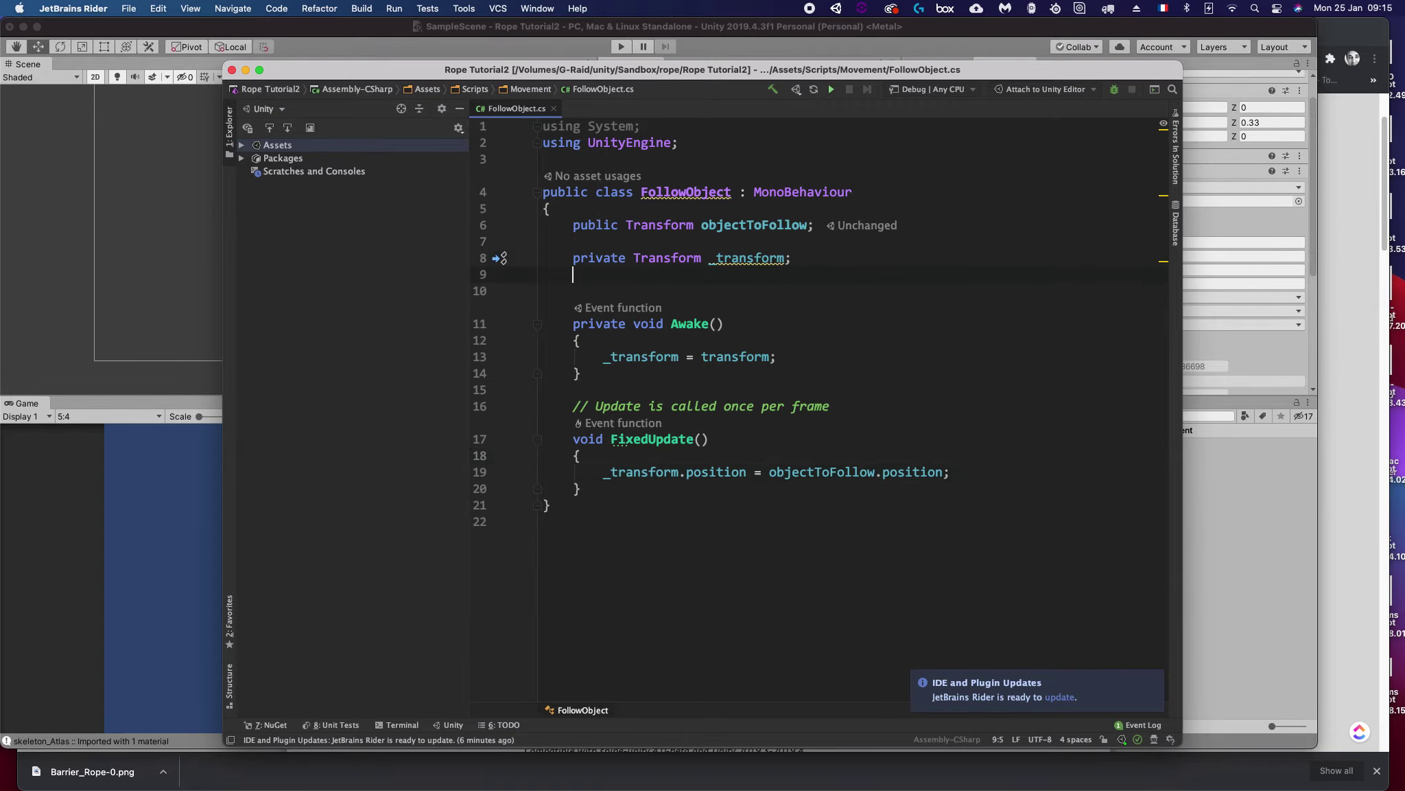
Step: Declare a field 'private Rigidbody2D _rigidbody;'
{"action": "type", "text": "private Rigi"}
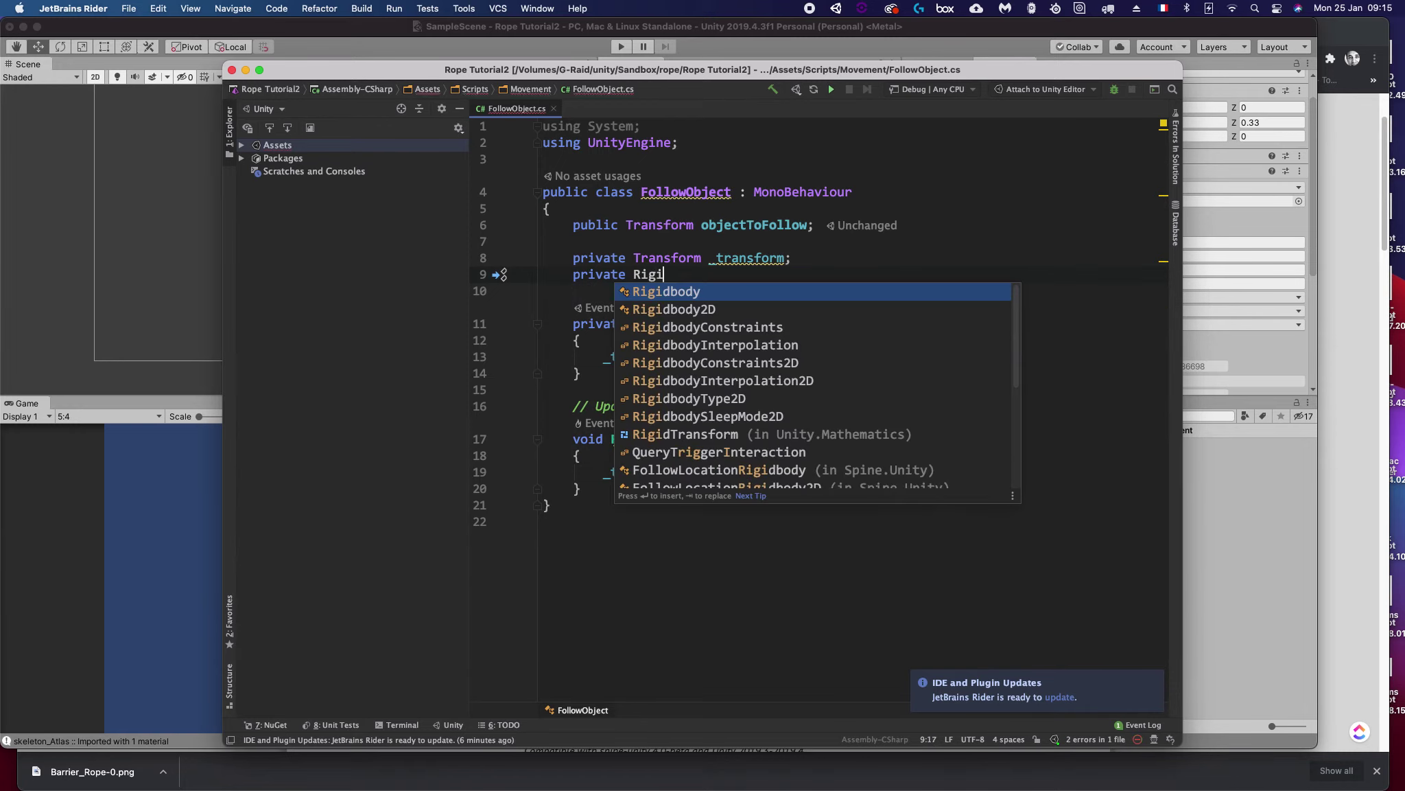
{"action": "key", "text": "Down"}
{"action": "key", "text": "Return"}
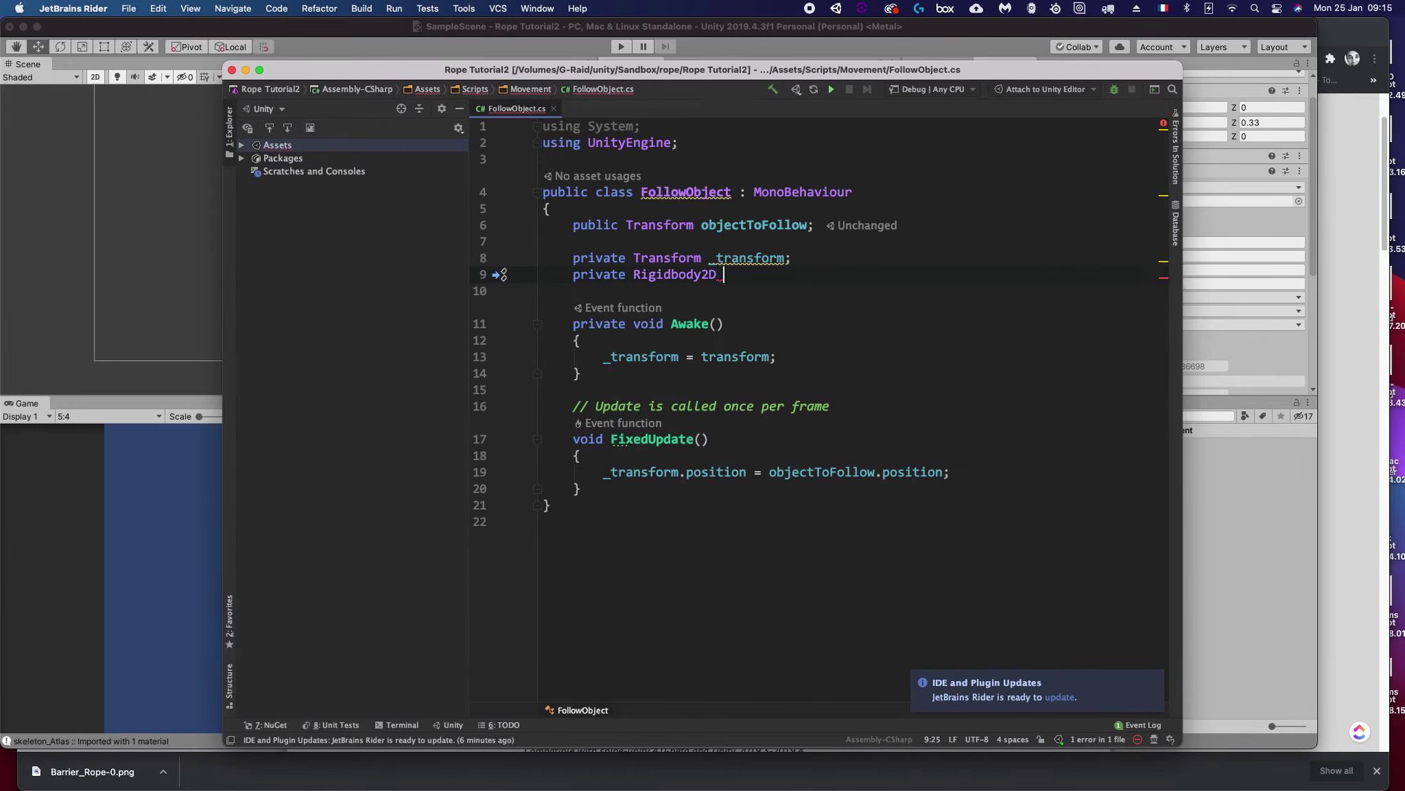
{"action": "type", "text": "_rigidbody;"}
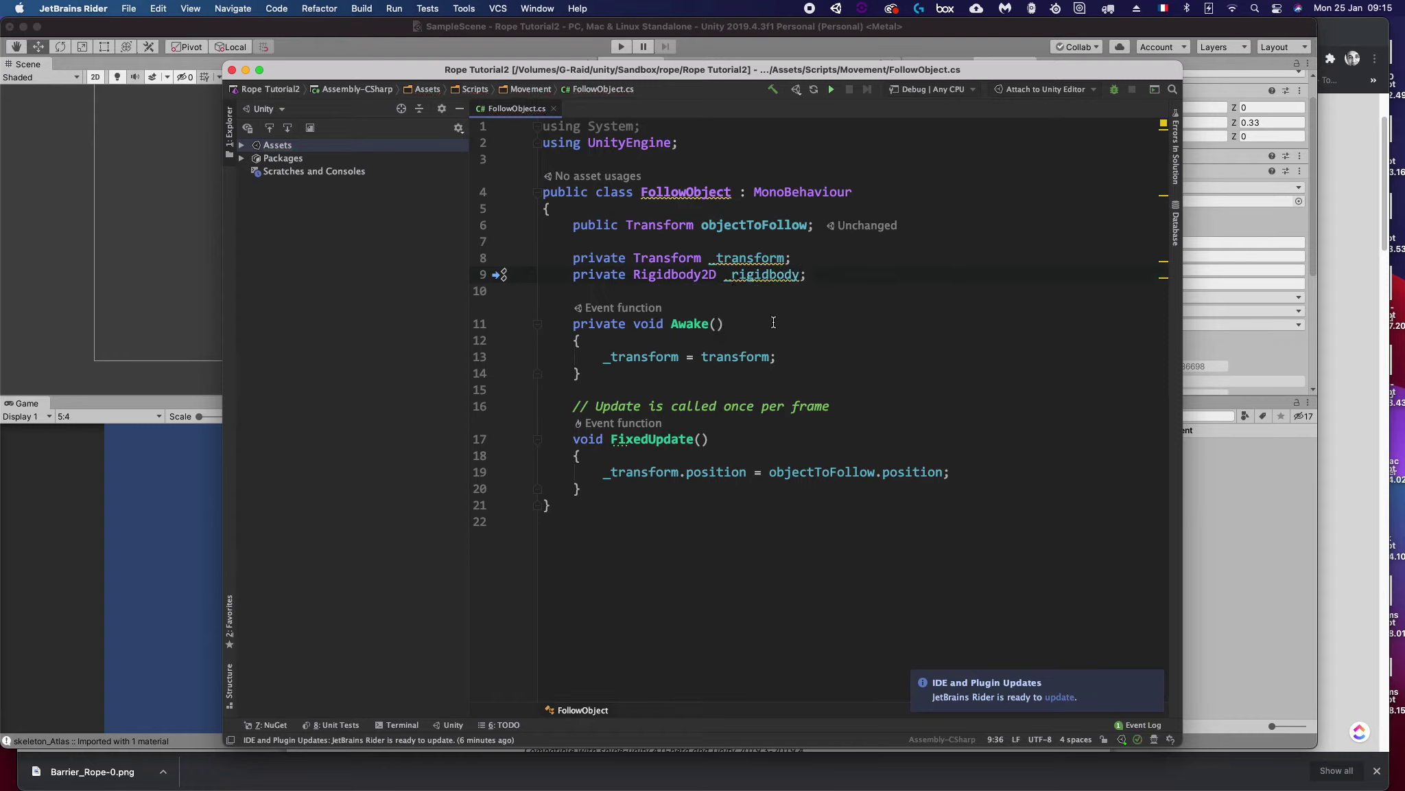
Step: In Awake, assign _rigidbody = GetComponent<Rigidbody2D>();
{"action": "left_click", "coordinate": [792, 356]}
{"action": "key", "text": "Return"}
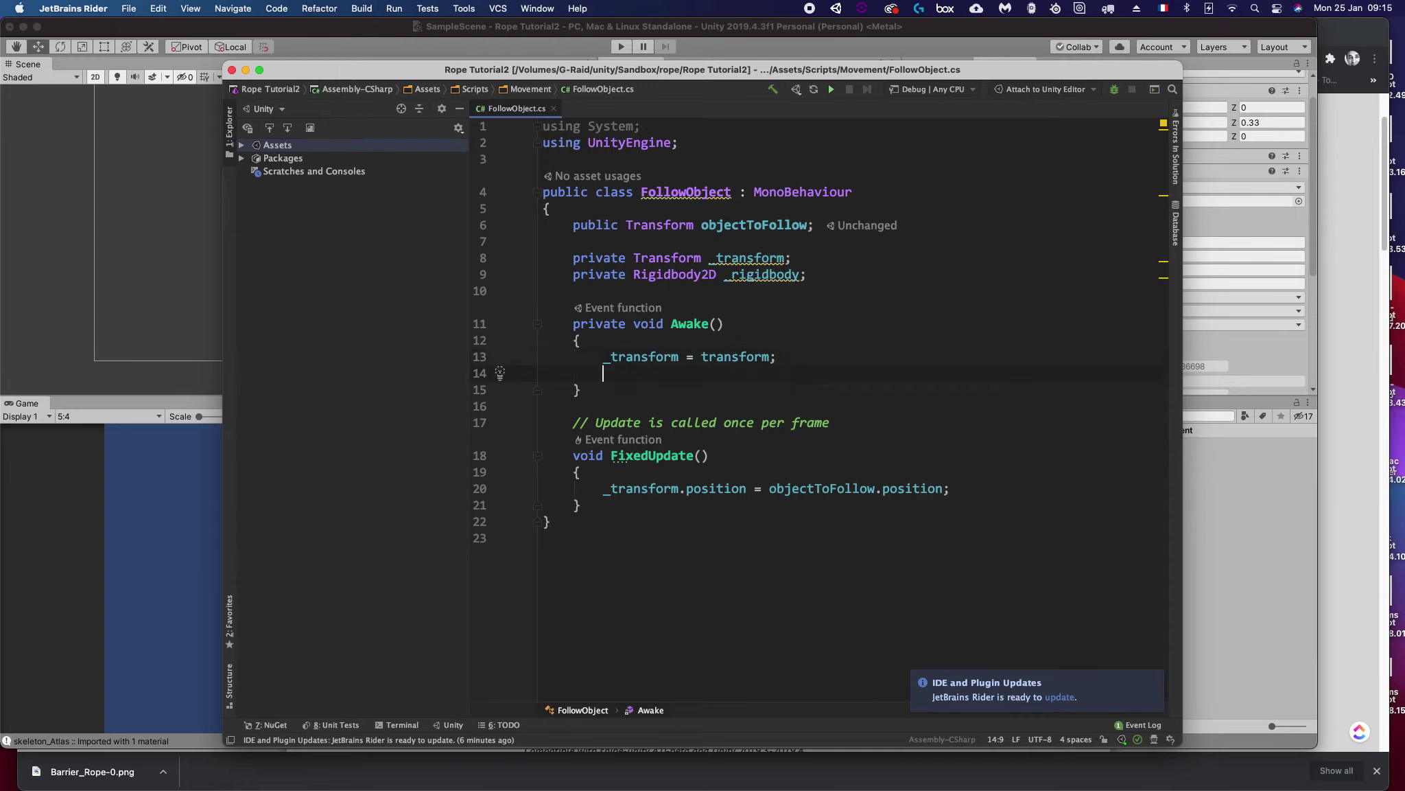
{"action": "type", "text": "_r"}
{"action": "key", "text": "Return"}
{"action": "type", "text": "= "}
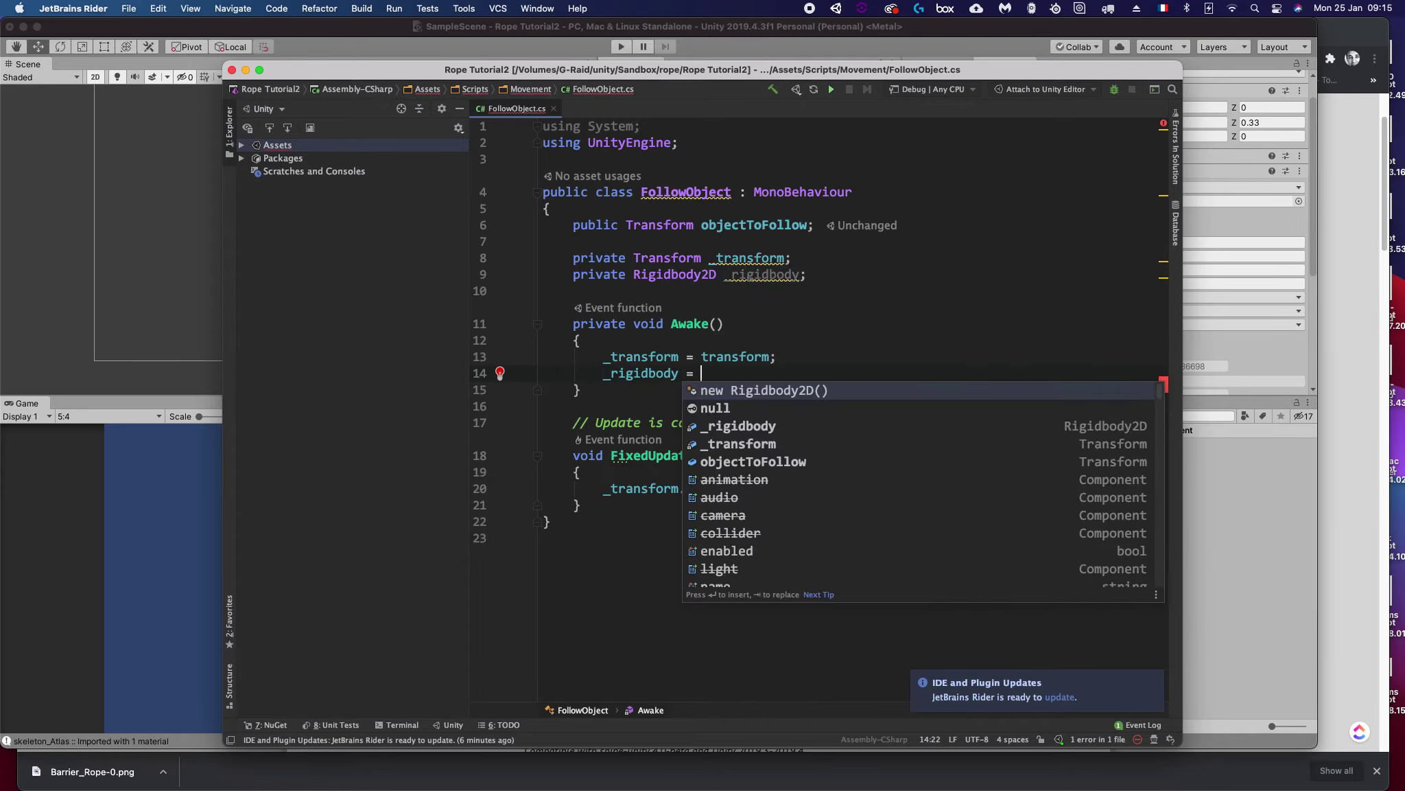
{"action": "type", "text": "_t"}
{"action": "key", "text": "BackSpace"}
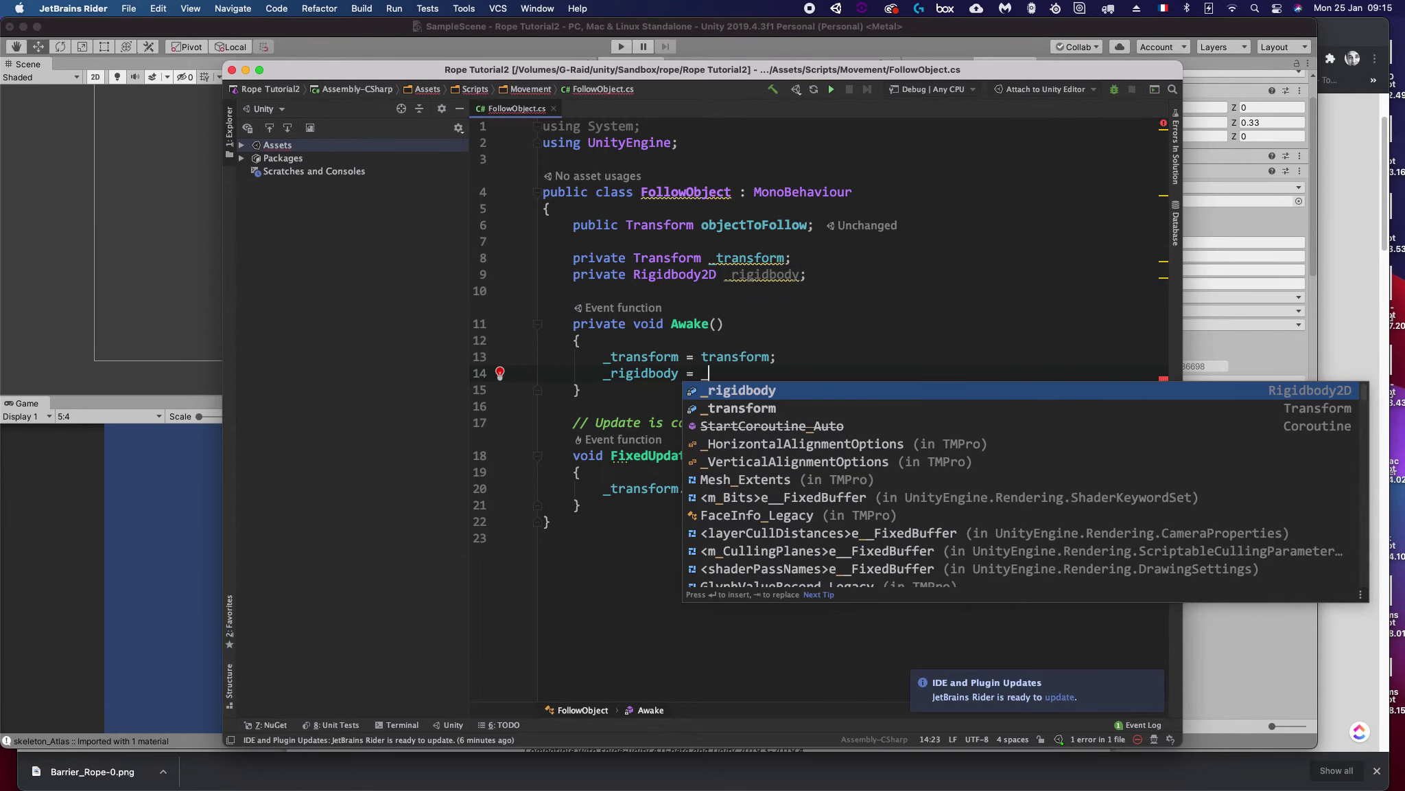
{"action": "key", "text": "BackSpace"}
{"action": "type", "text": "G"}
{"action": "key", "text": "Down"}
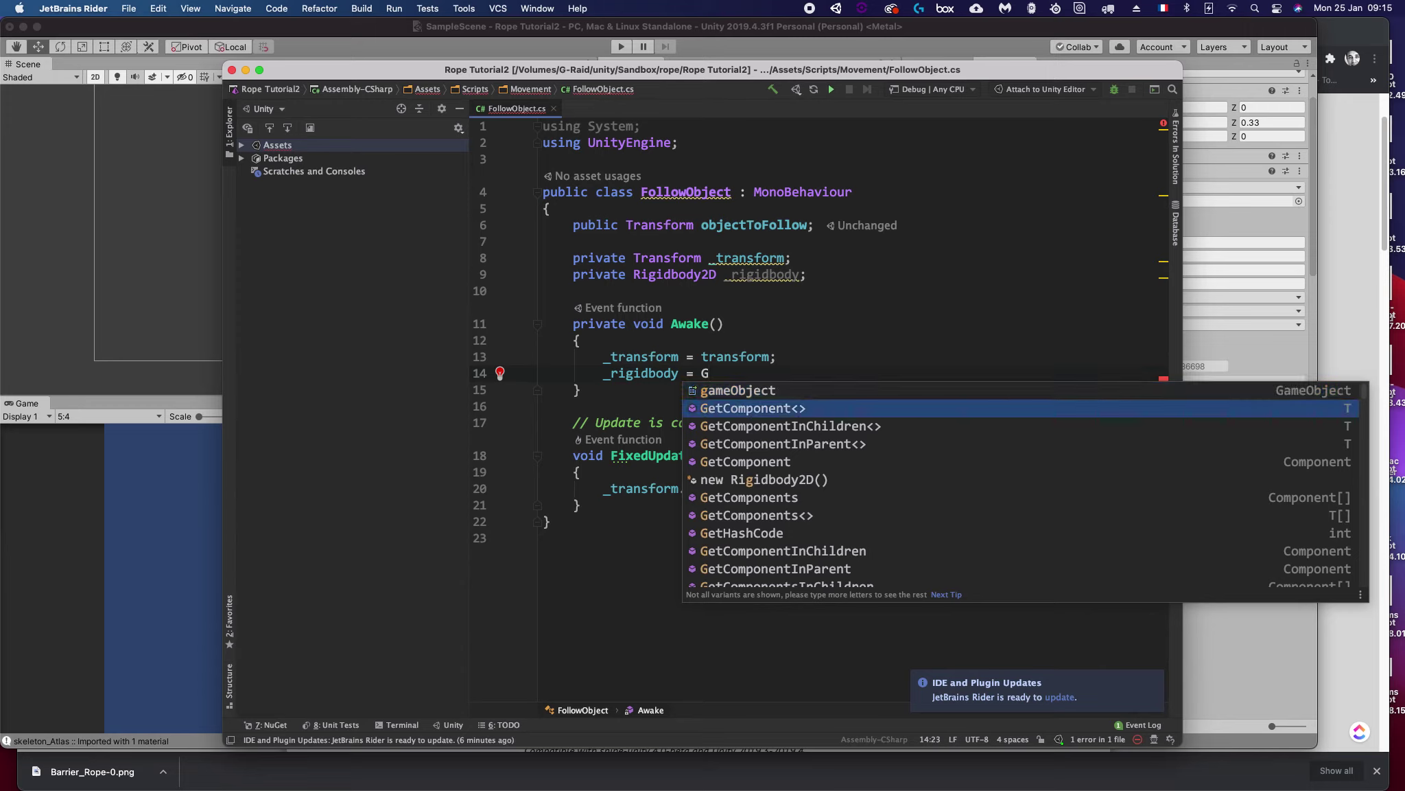
{"action": "key", "text": "Return"}
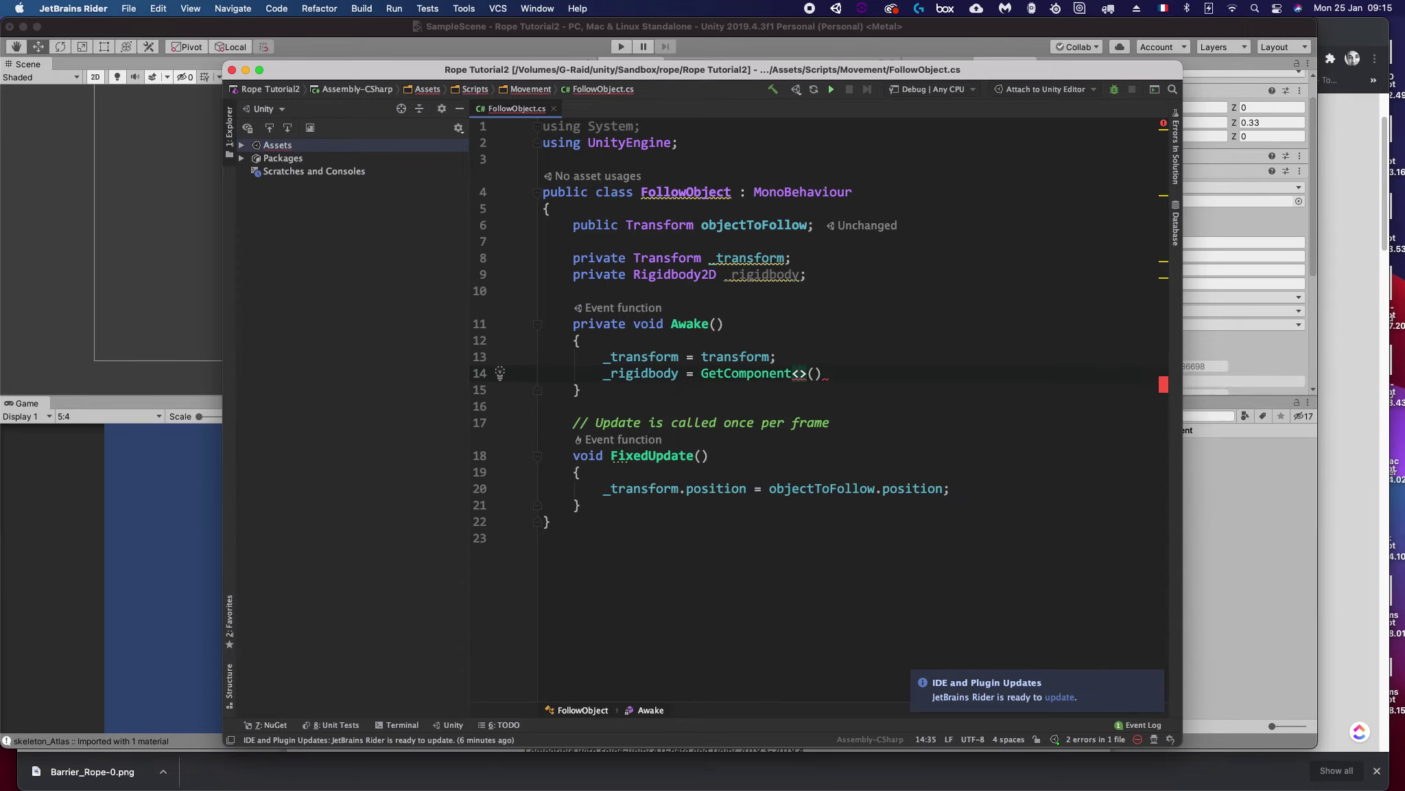
{"action": "type", "text": "Ri"}
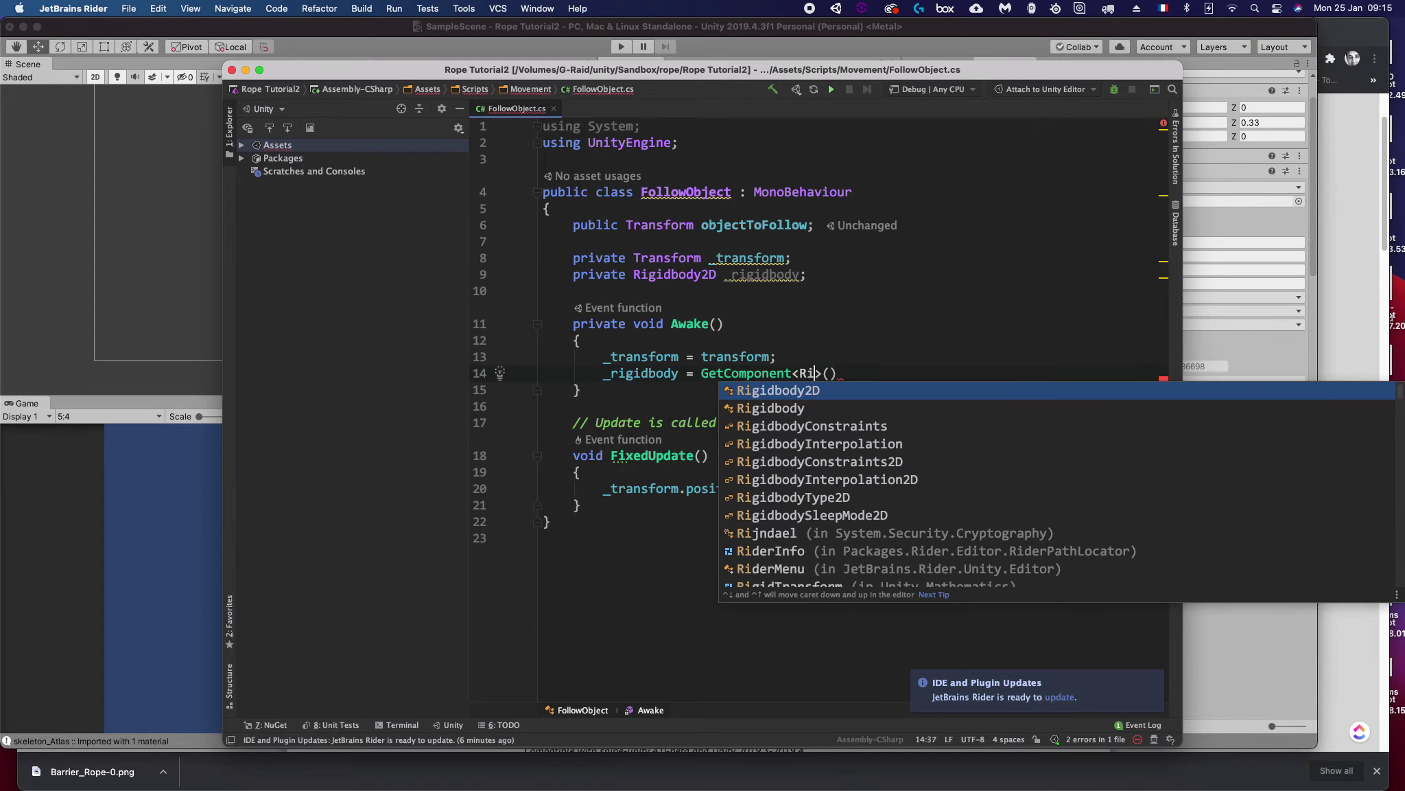
{"action": "key", "text": "Return"}
{"action": "type", "text": ";"}
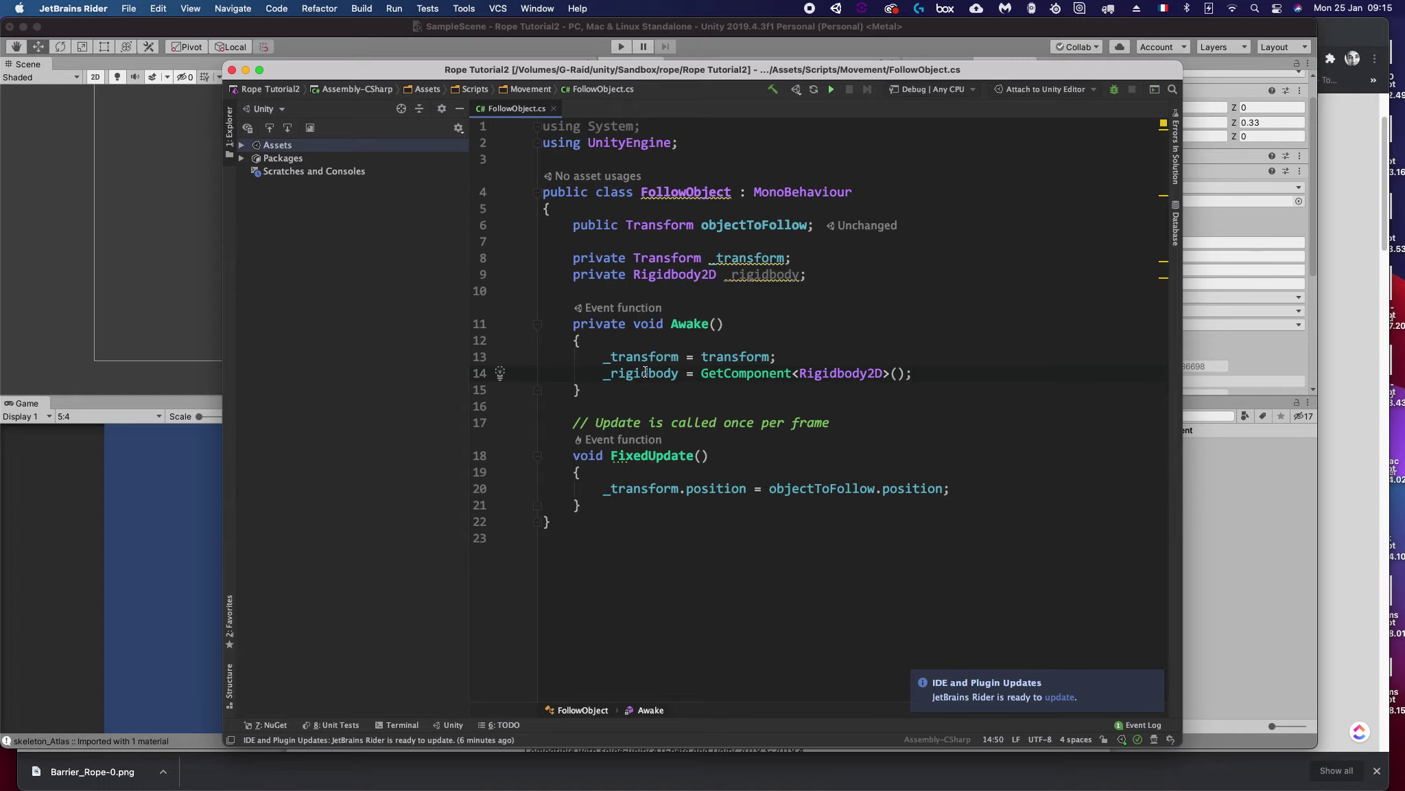
Step: Start an attribute line with '[' above the FollowObject class declaration
{"action": "left_click", "coordinate": [544, 191]}
{"action": "key", "text": "Return"}
{"action": "key", "text": "Up"}
{"action": "type", "text": "["}
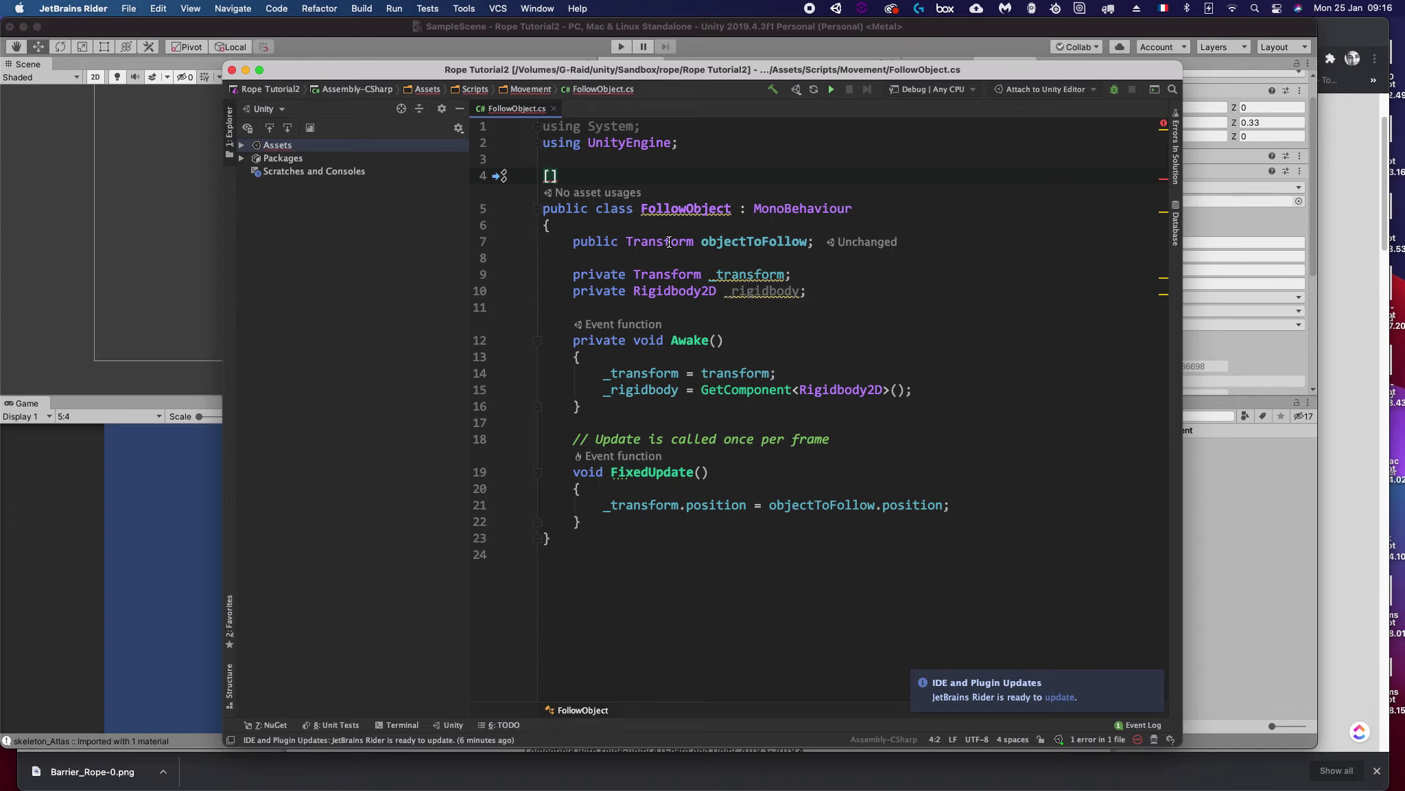
Step: Complete the attribute as [RequireComponent(typeof(Rigidbody2D))] above the class
{"action": "type", "text": "RequireComponent(ty"}
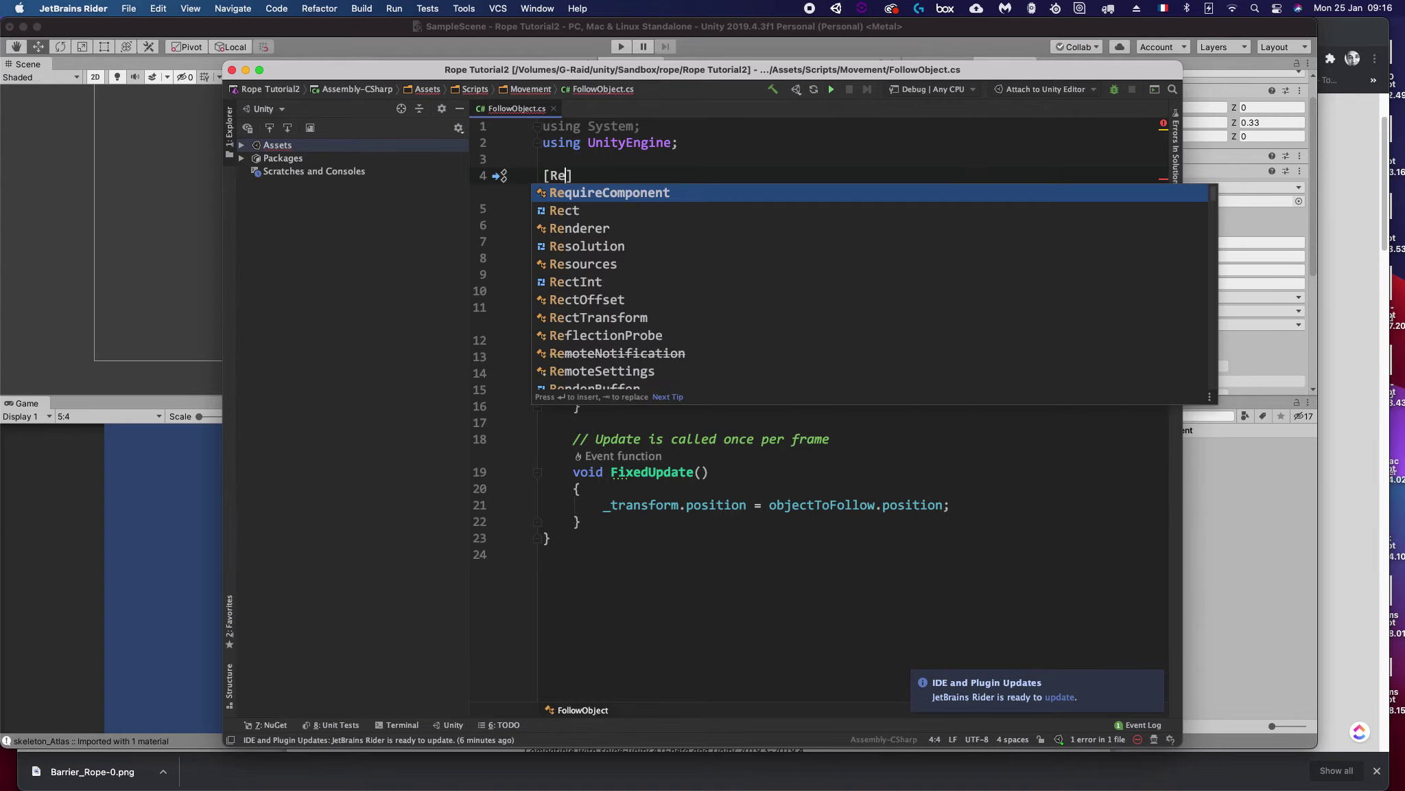
{"action": "key", "text": "Return"}
{"action": "type", "text": "ty"}
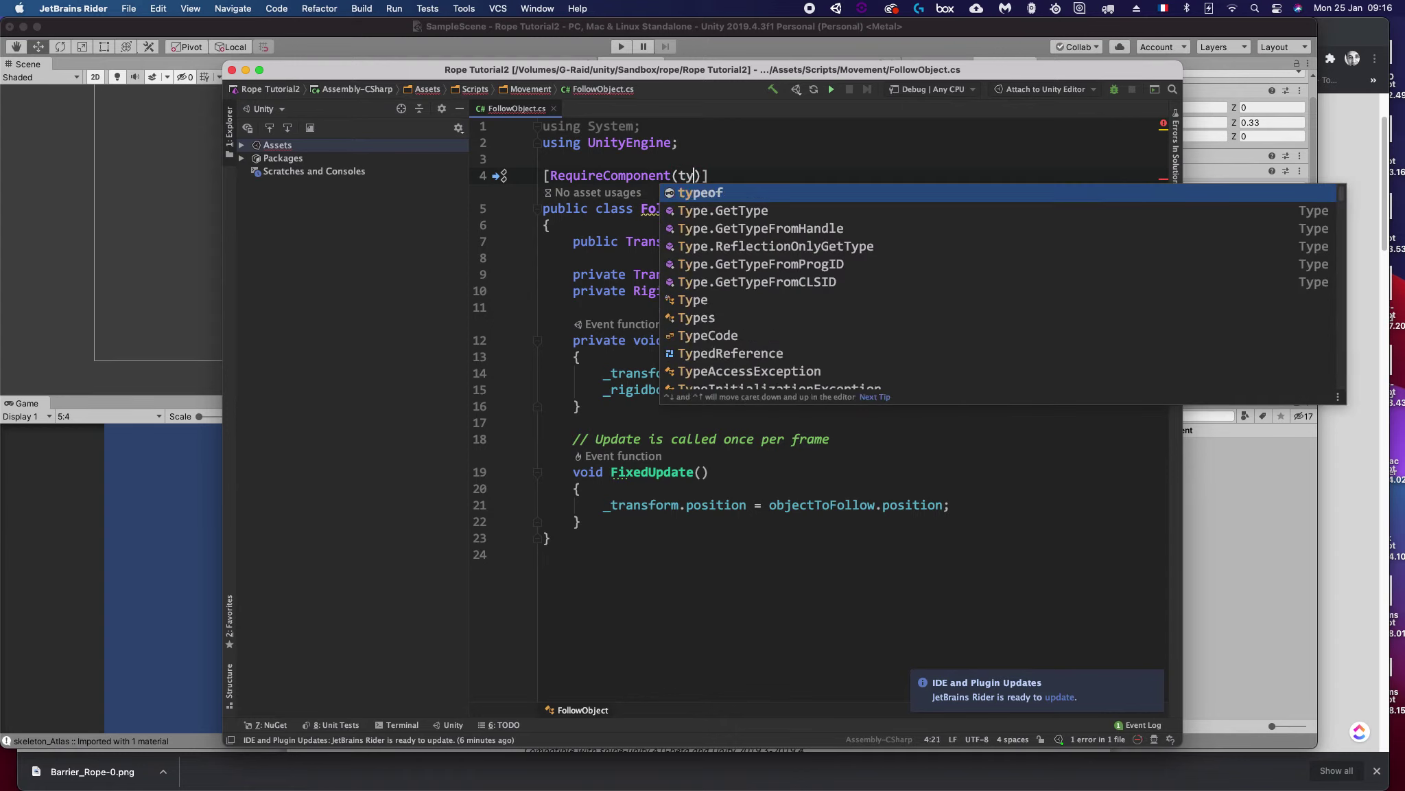
{"action": "key", "text": "Return"}
{"action": "type", "text": "Rig)"}
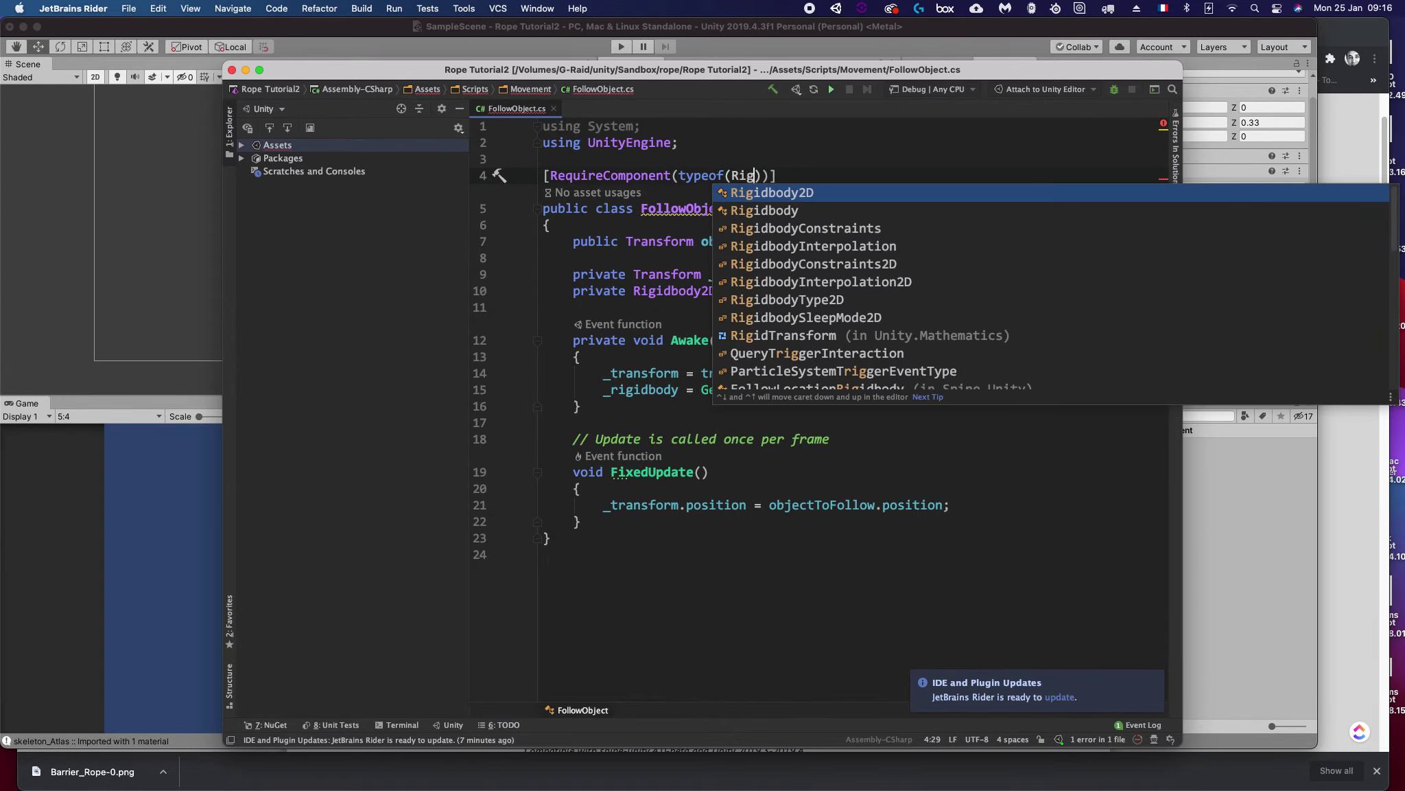
{"action": "key", "text": "Return"}
{"action": "key", "text": "Right"}
{"action": "key", "text": "Right"}
{"action": "key", "text": "Right"}
{"action": "key", "text": "Right"}
{"action": "key", "text": "Down"}
Step: Delete the unused 'using System;' line
{"action": "key", "text": "Up"}
{"action": "key", "text": "Up"}
{"action": "key", "text": "Up"}
{"action": "key", "text": "Up"}
{"action": "key", "text": "Up"}
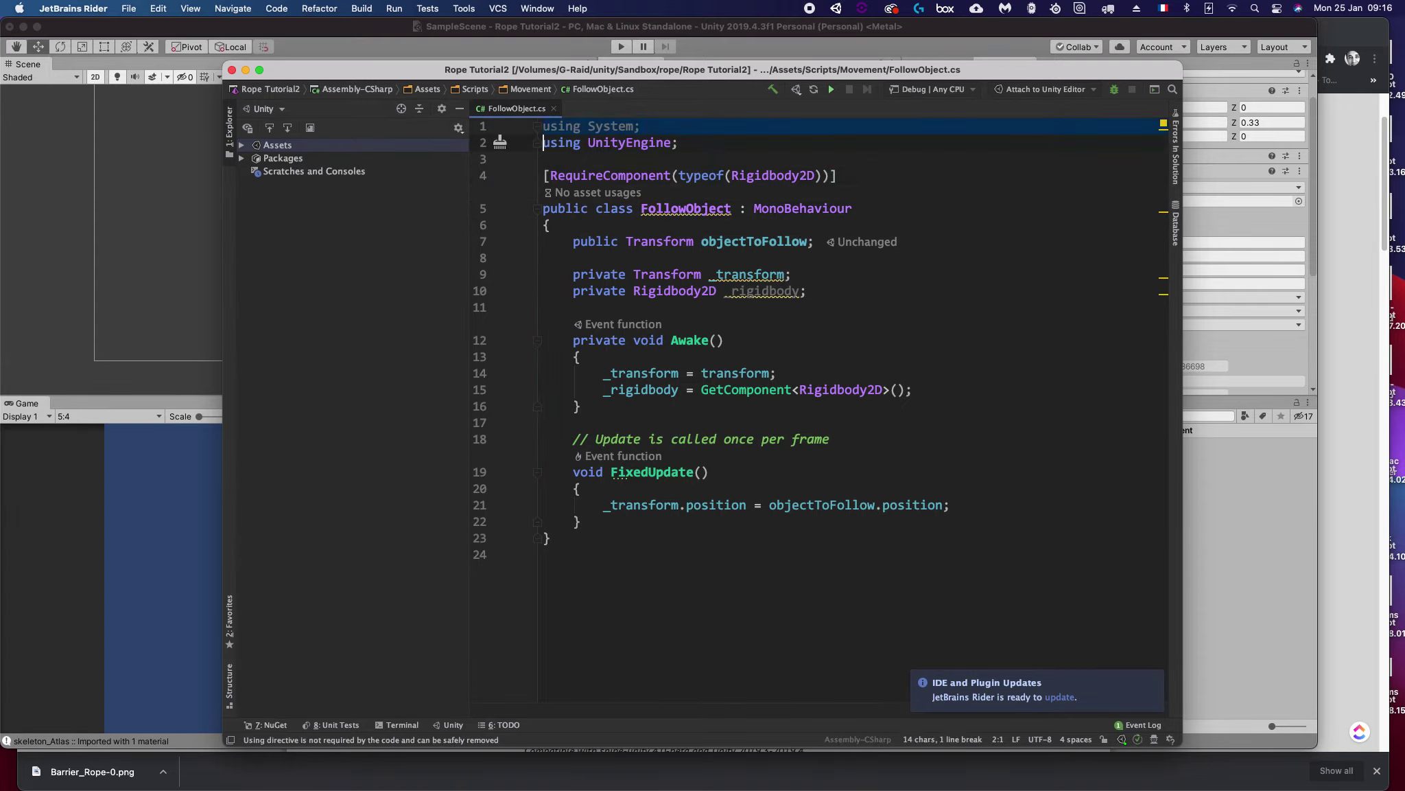
{"action": "key", "text": "super+BackSpace"}
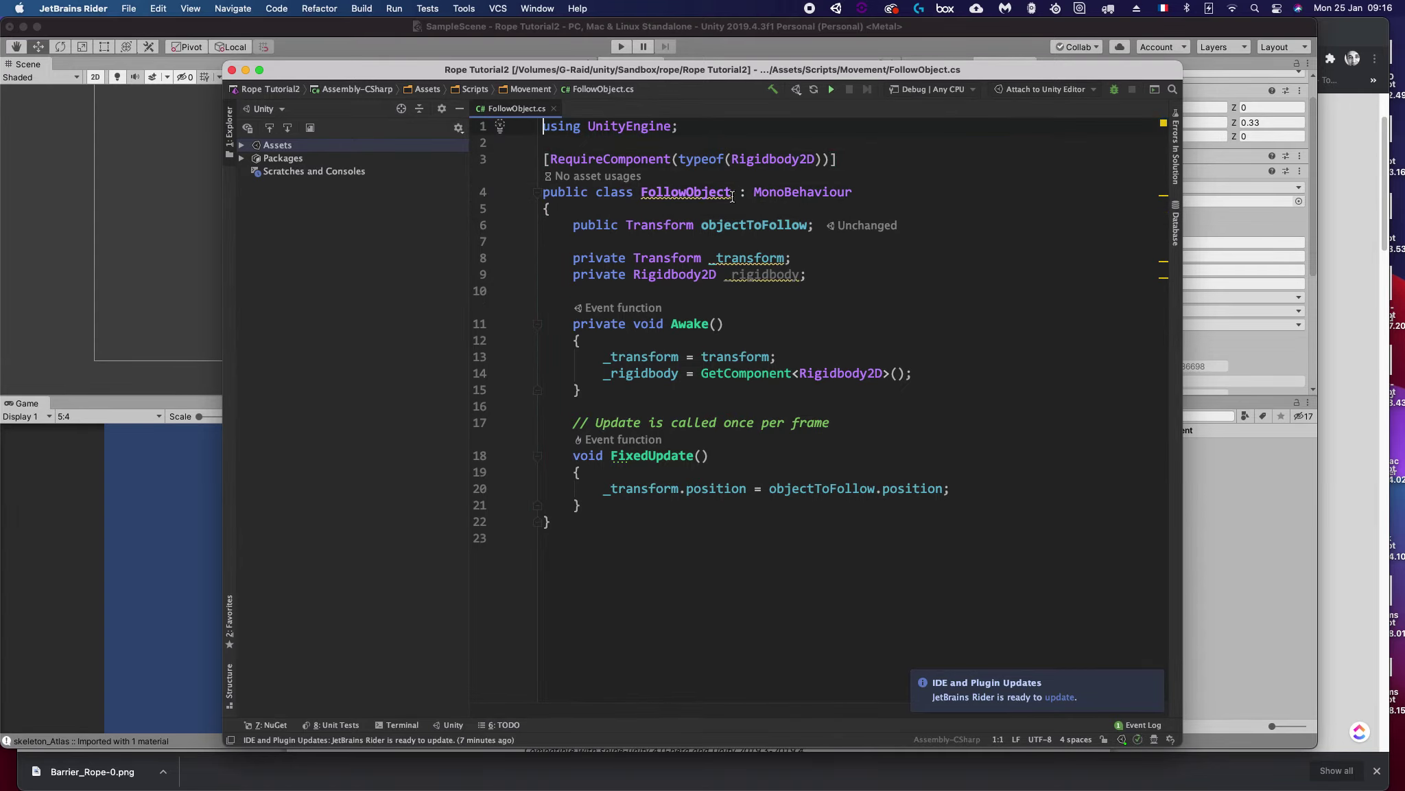
{"action": "left_click", "coordinate": [849, 160]}
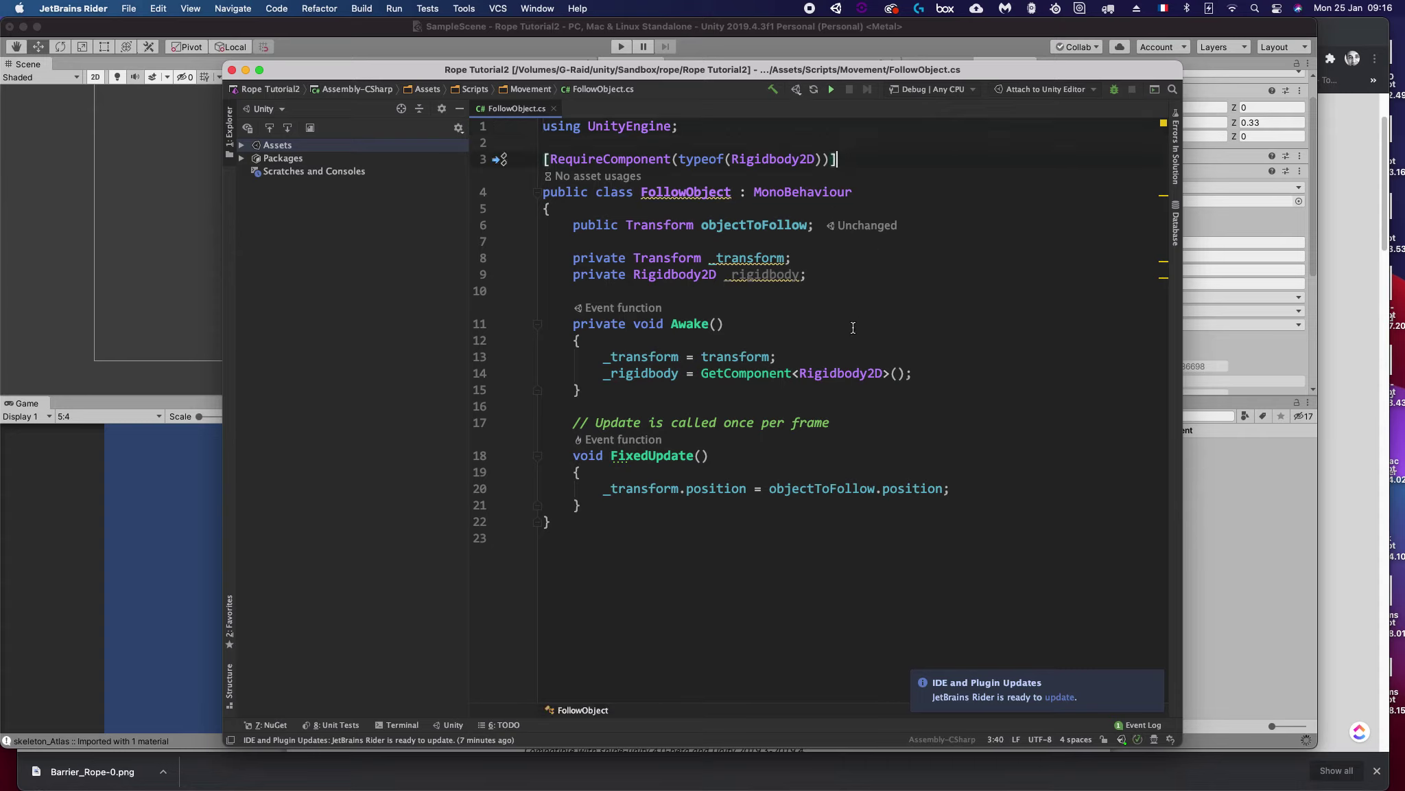
{"action": "key", "text": "super+shift+Left"}
{"action": "left_click", "coordinate": [851, 159]}
Step: Delete the _transform field and the blank line above it
{"action": "key", "text": "super+shift+Left"}
{"action": "left_click", "coordinate": [816, 454]}
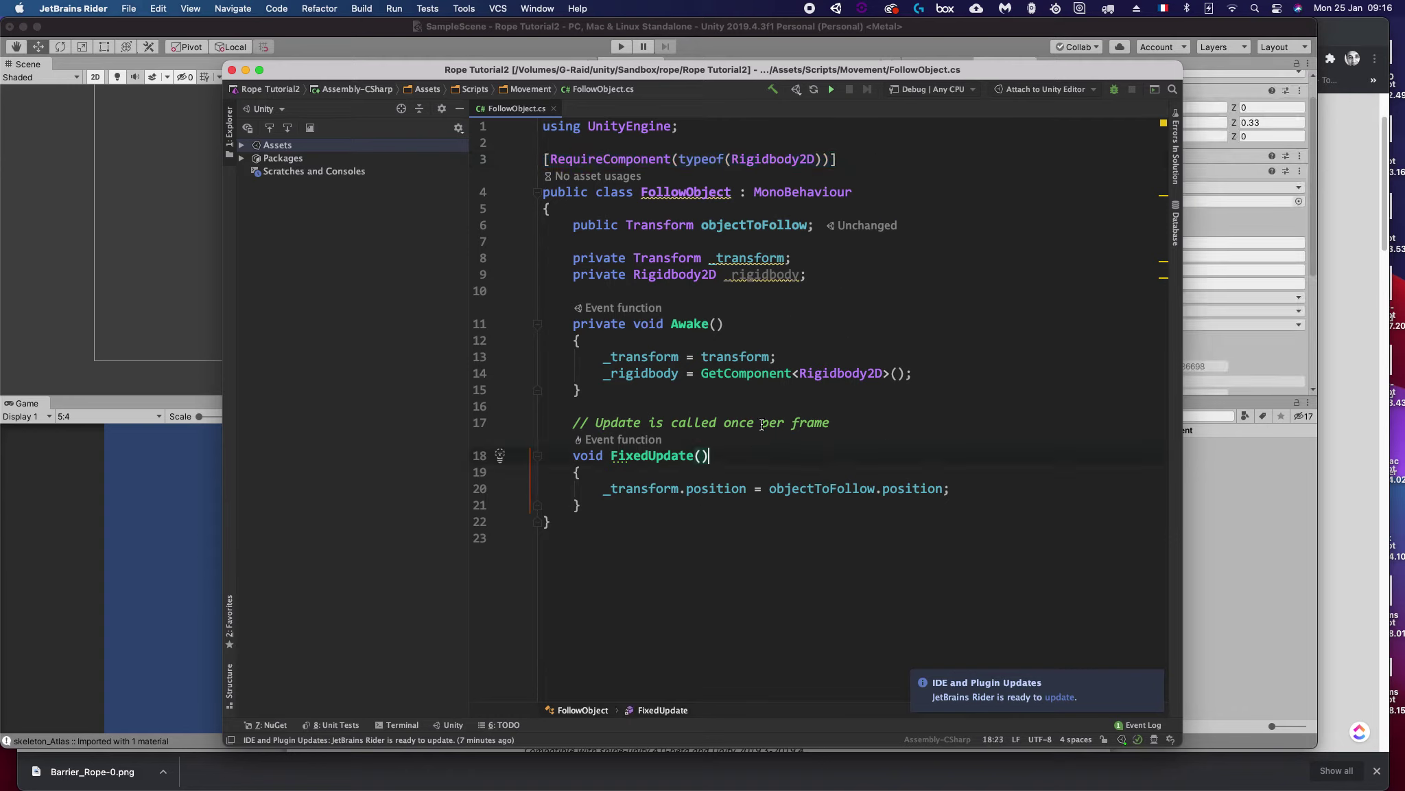
{"action": "left_click", "coordinate": [652, 246]}
{"action": "key", "text": "super+BackSpace"}
{"action": "key", "text": "super+BackSpace"}
{"action": "key", "text": "Down"}
{"action": "key", "text": "Down"}
{"action": "key", "text": "Down"}
{"action": "key", "text": "Down"}
{"action": "key", "text": "super+BackSpace"}
{"action": "key", "text": "Down"}
{"action": "key", "text": "Down"}
{"action": "key", "text": "Down"}
{"action": "key", "text": "Down"}
{"action": "key", "text": "Down"}
Step: Replace FixedUpdate's body with _rigidbody.MovePosition(objectToFollow.position); and return to Unity
{"action": "key", "text": "shift+End"}
{"action": "key", "text": "BackSpace"}
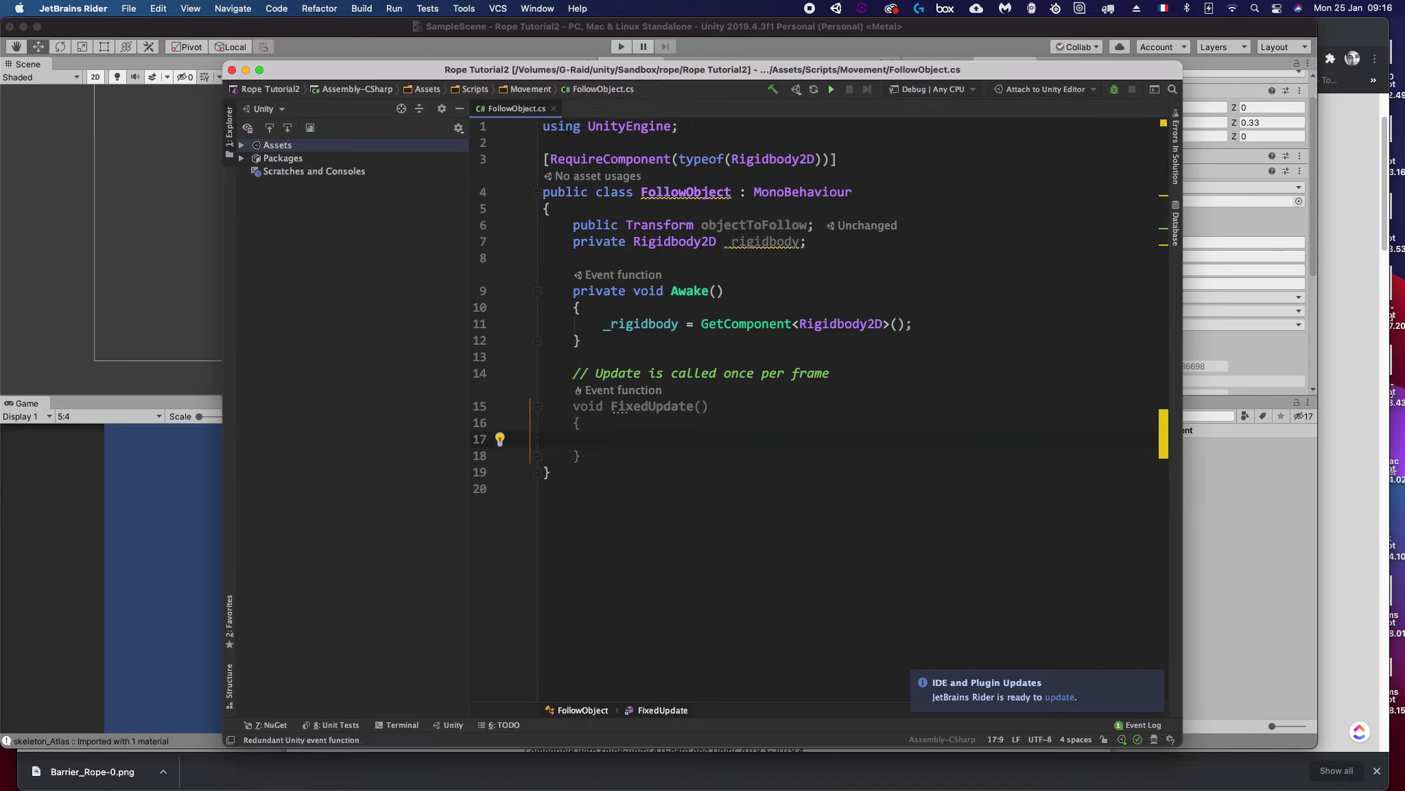
{"action": "type", "text": "_"}
{"action": "key", "text": "Return"}
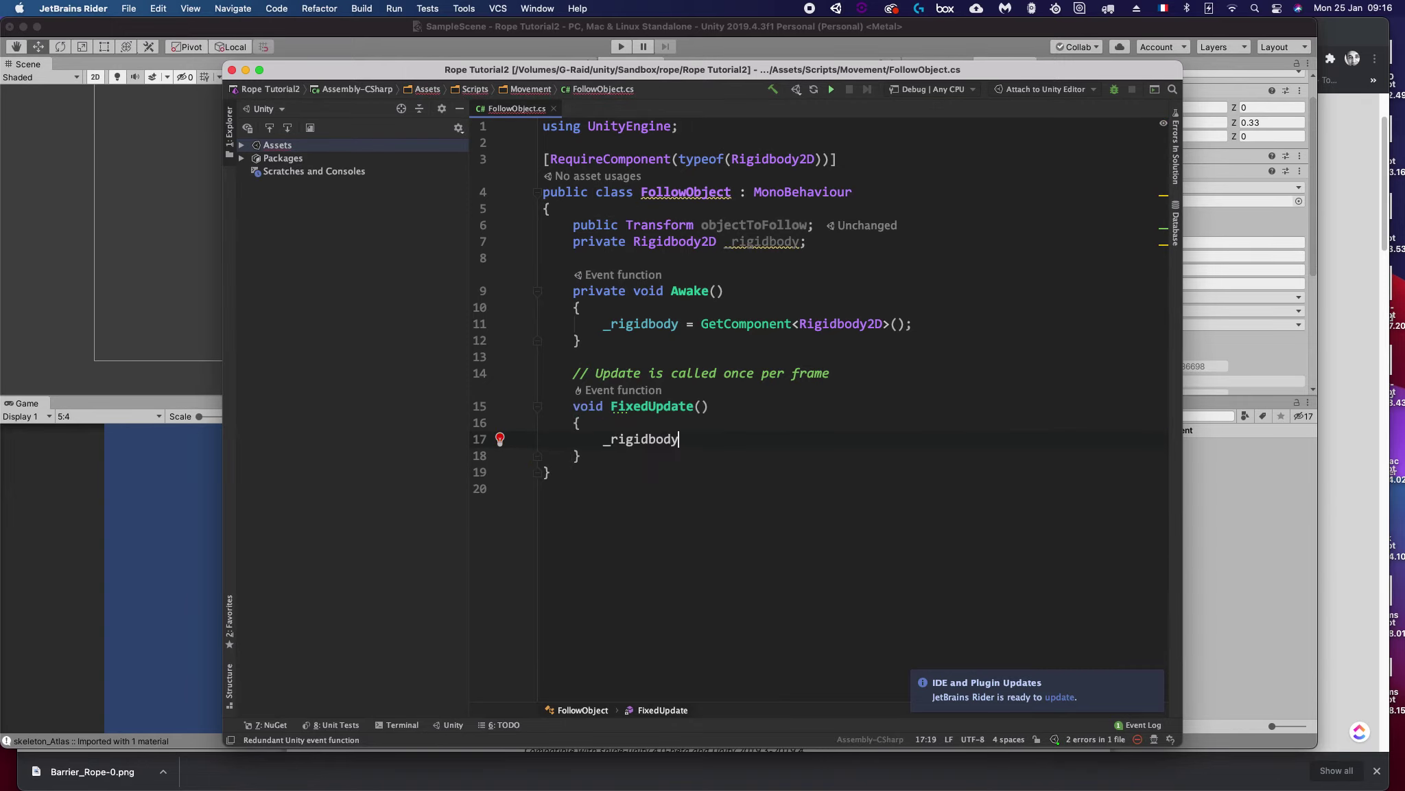
{"action": "type", "text": ".Mo"}
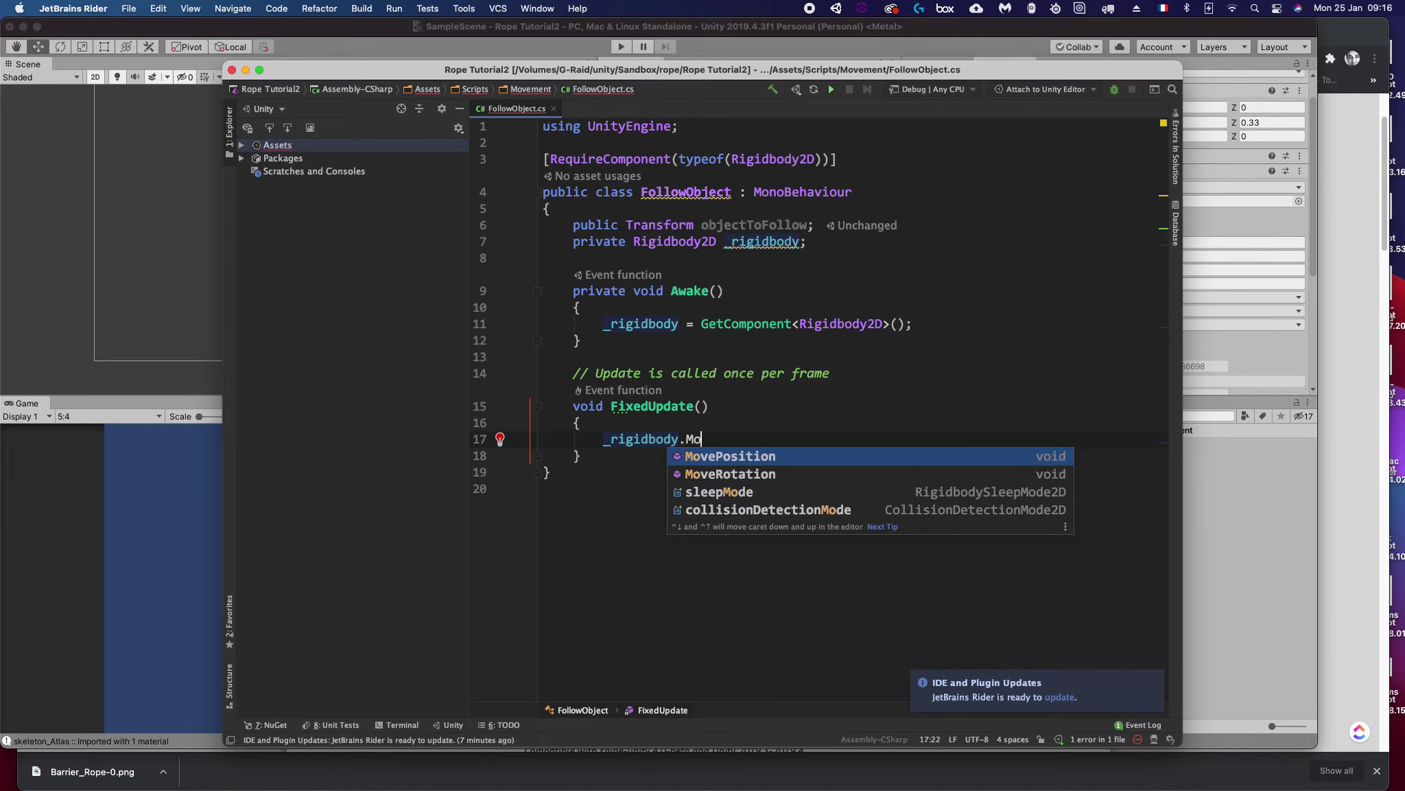
{"action": "key", "text": "Return"}
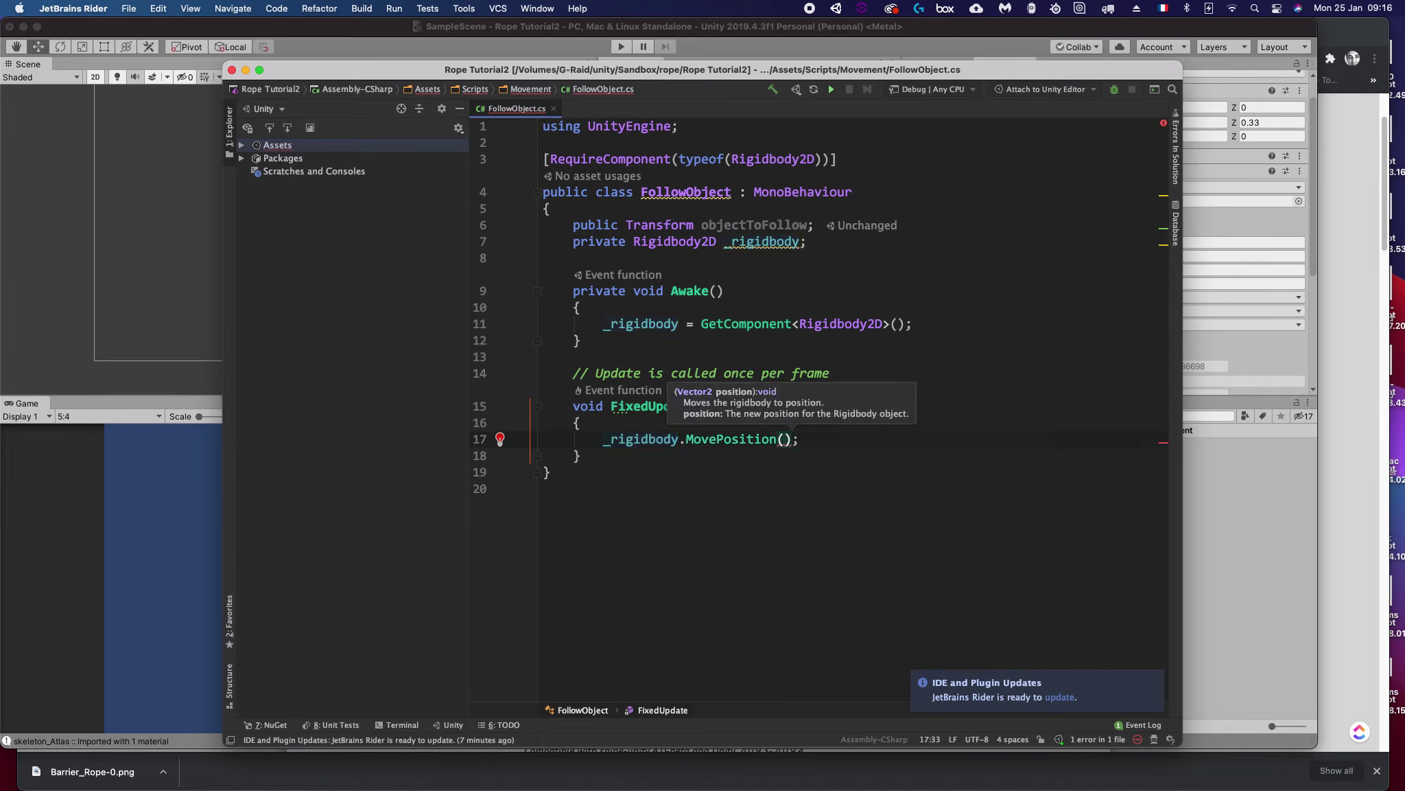
{"action": "type", "text": "o"}
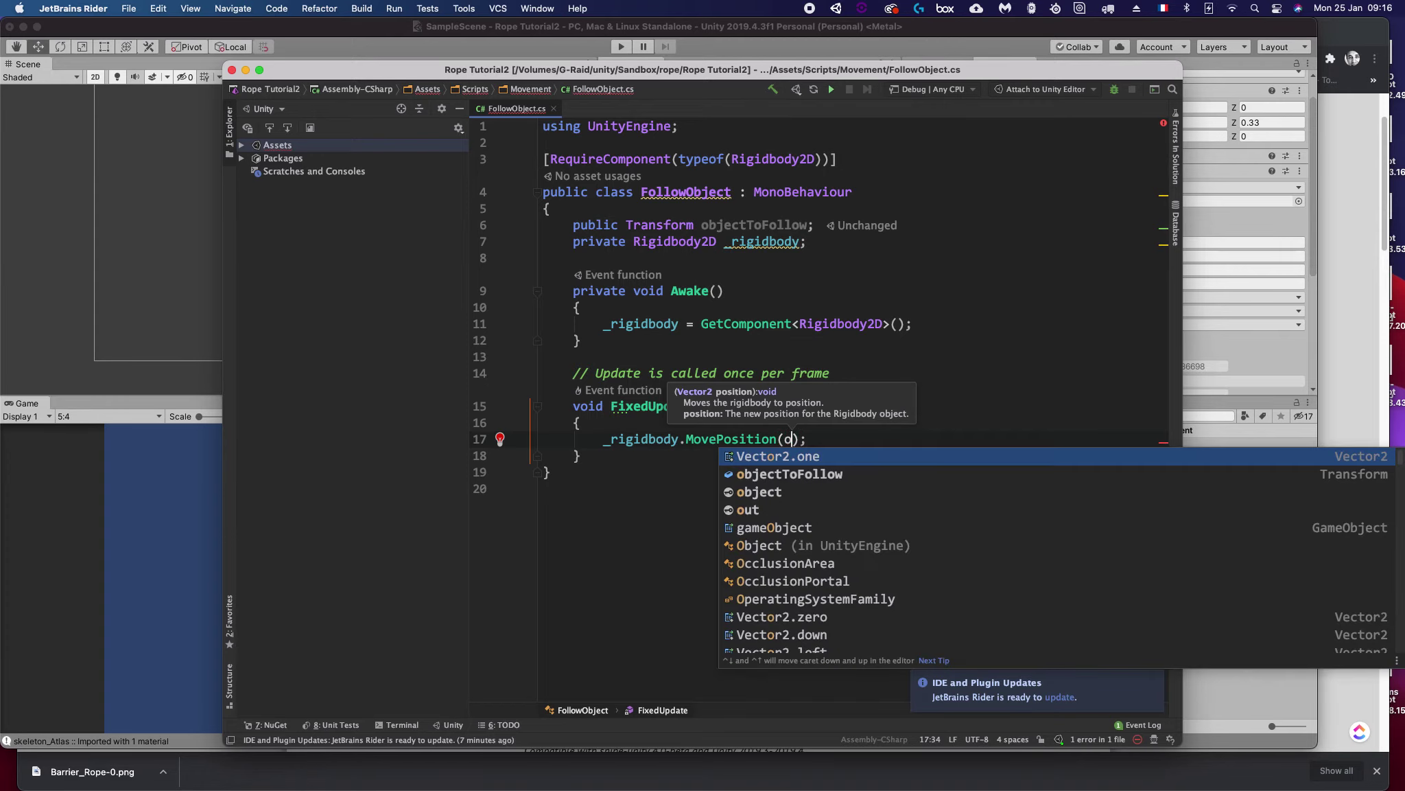
{"action": "key", "text": "Down"}
{"action": "key", "text": "Return"}
{"action": "type", "text": "."}
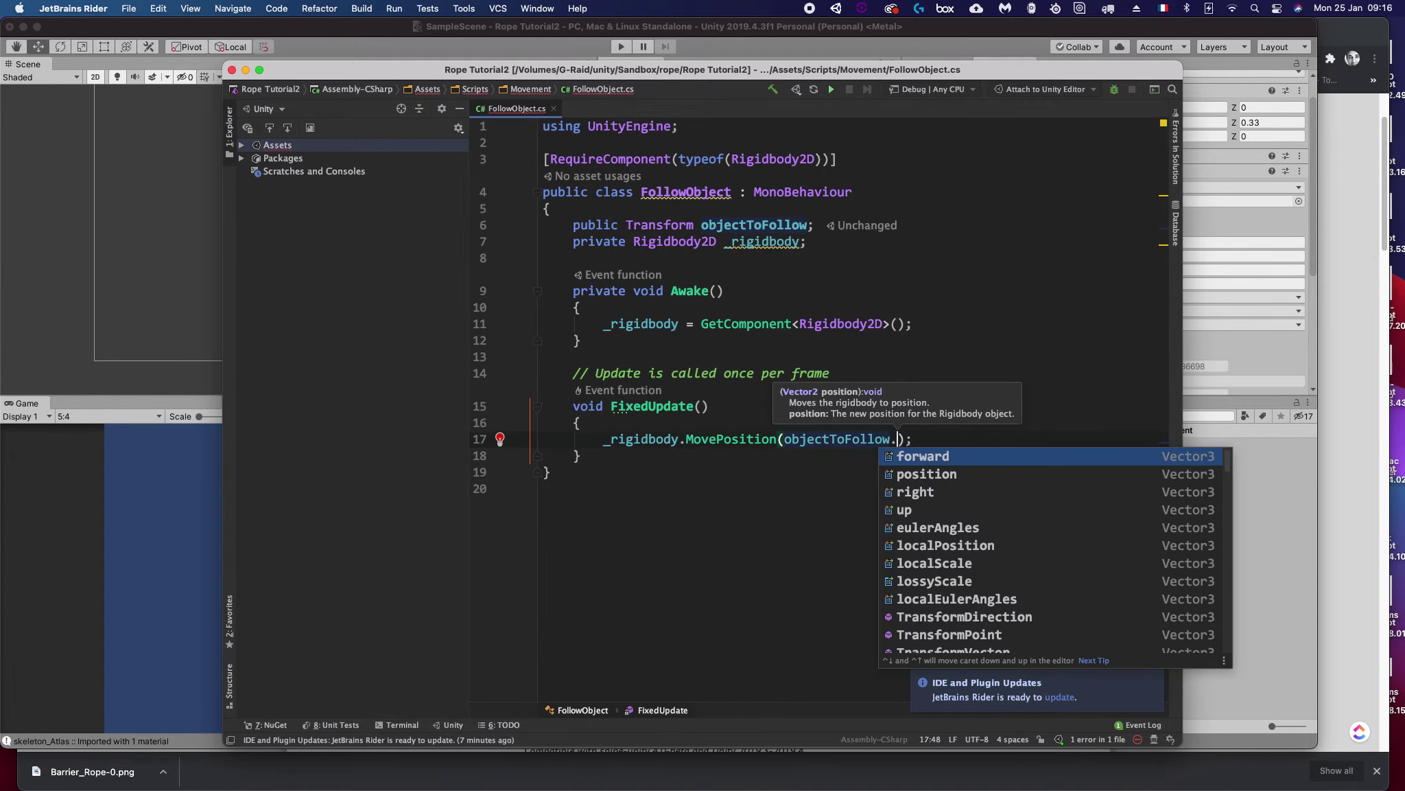
{"action": "type", "text": "p"}
{"action": "key", "text": "Return"}
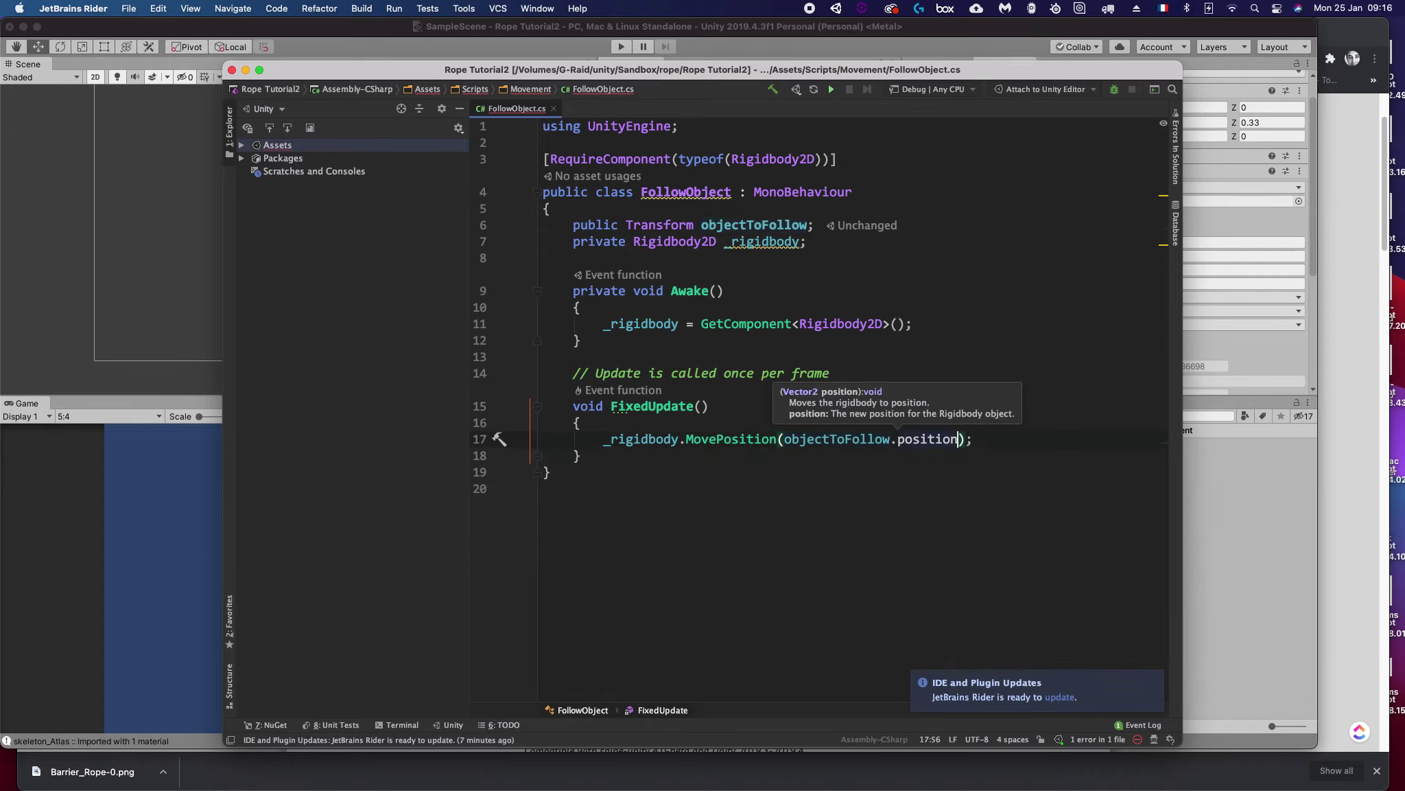
{"action": "type", "text": ");"}
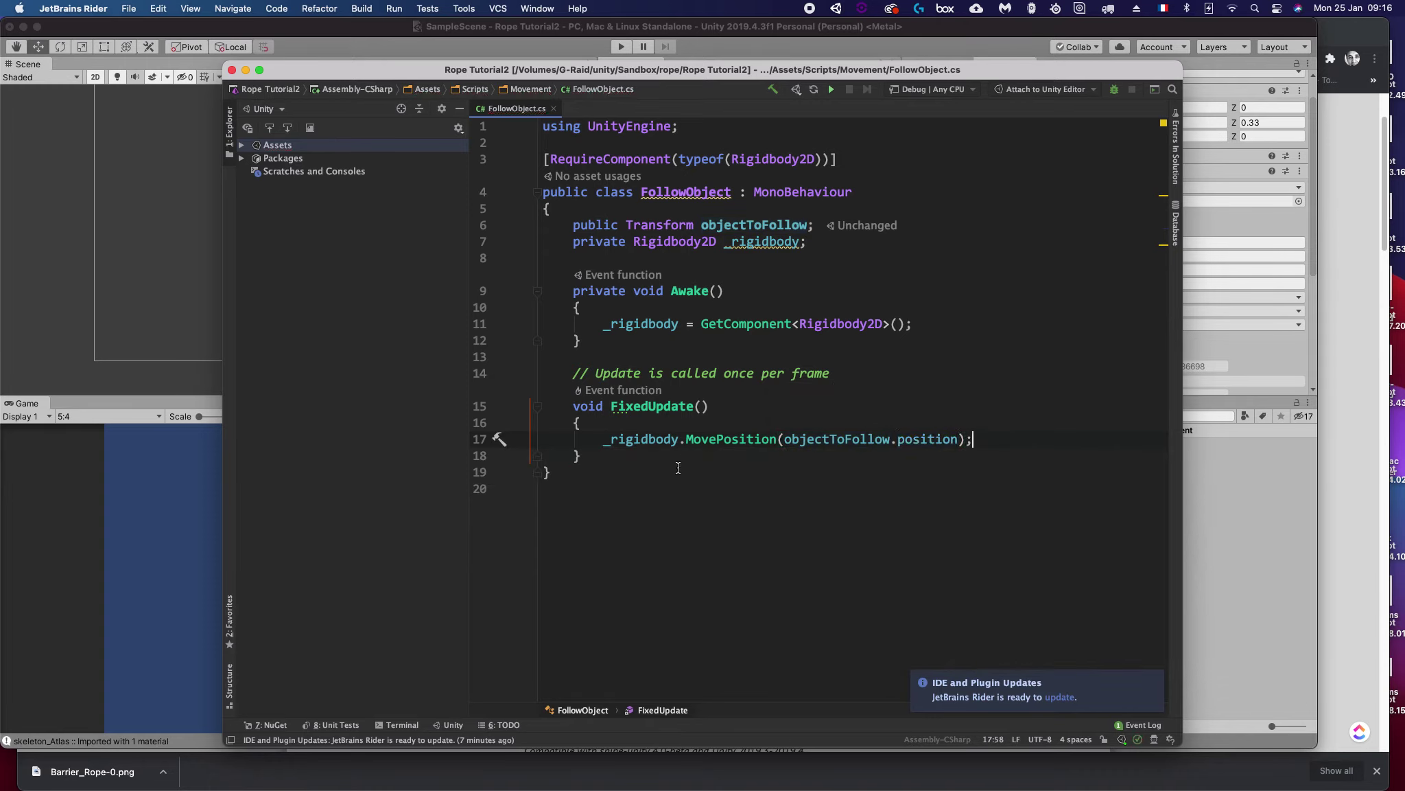
{"action": "left_click", "coordinate": [216, 547]}
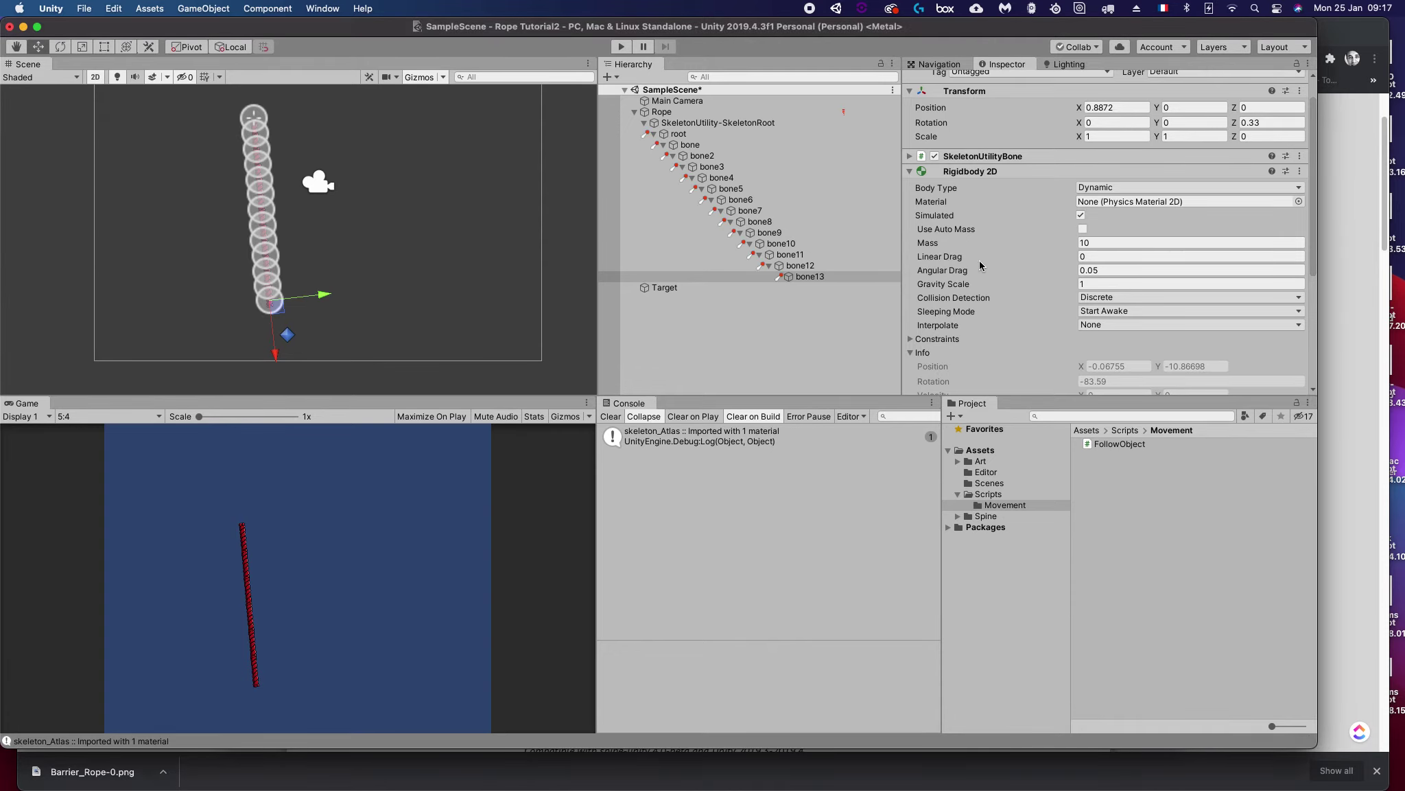
Step: Play with Follow Object enabled, dragging Target to about 29.86, -29.37 as the rope end follows
{"action": "left_click", "coordinate": [622, 46]}
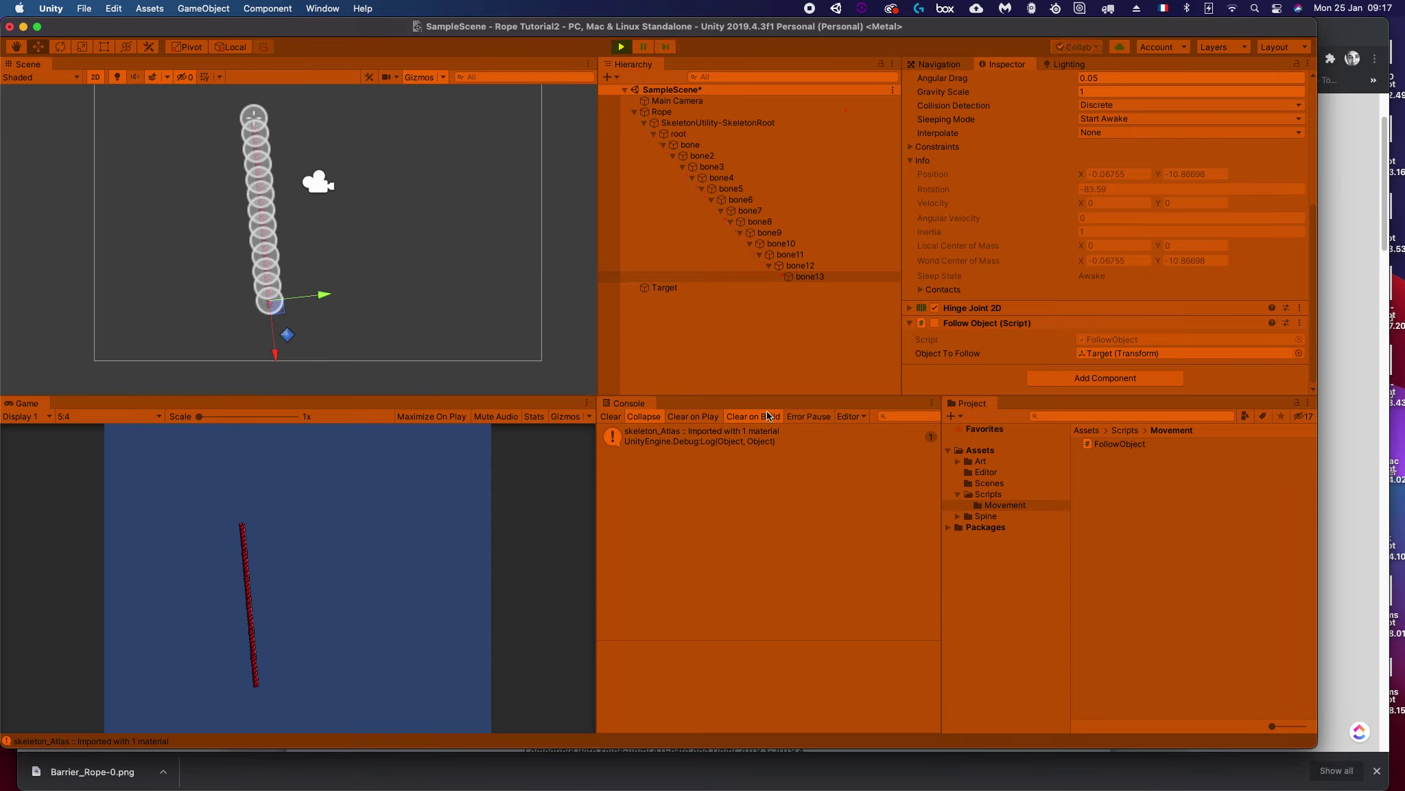
{"action": "left_click", "coordinate": [934, 324]}
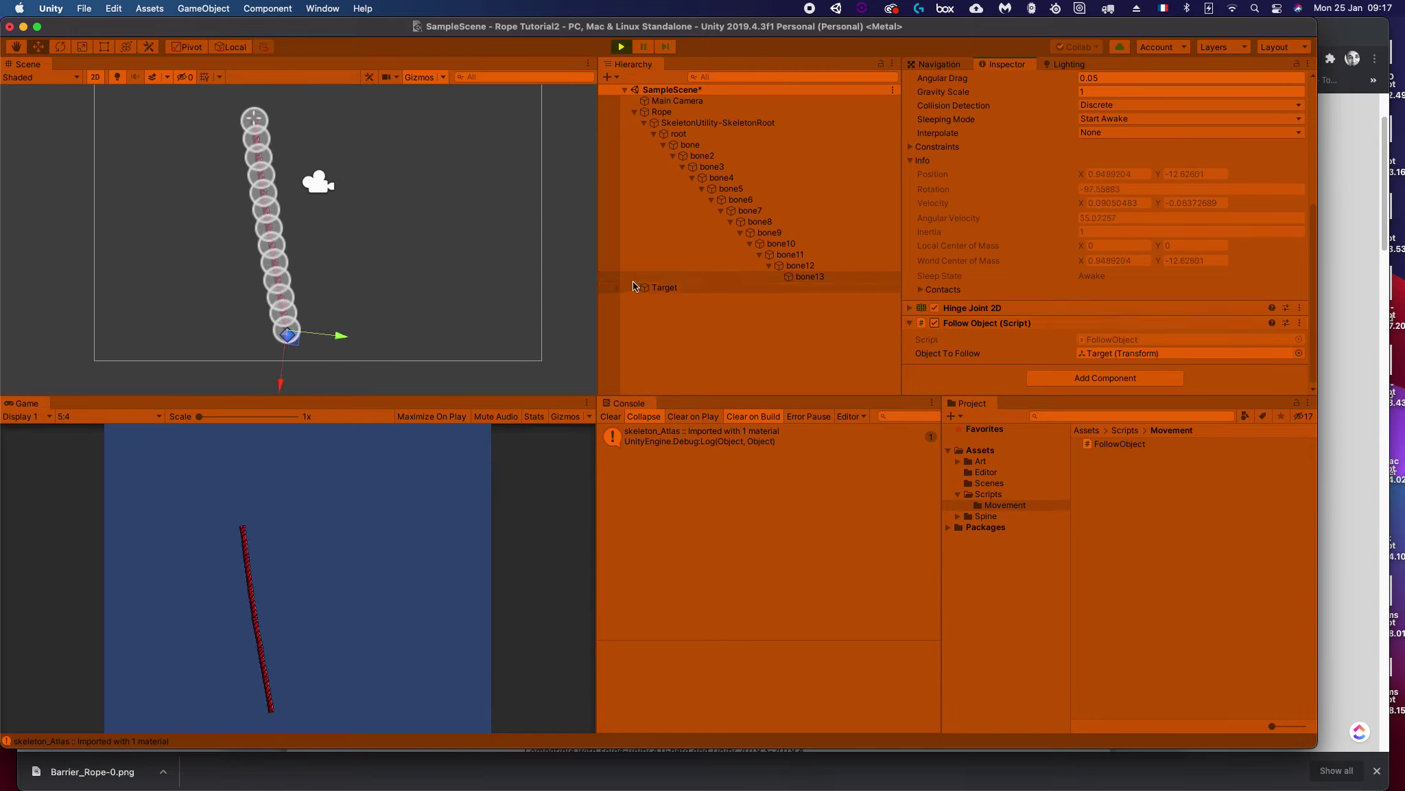
{"action": "left_click", "coordinate": [664, 287]}
{"action": "left_click_drag", "start_coordinate": [329, 339], "coordinate": [503, 322]}
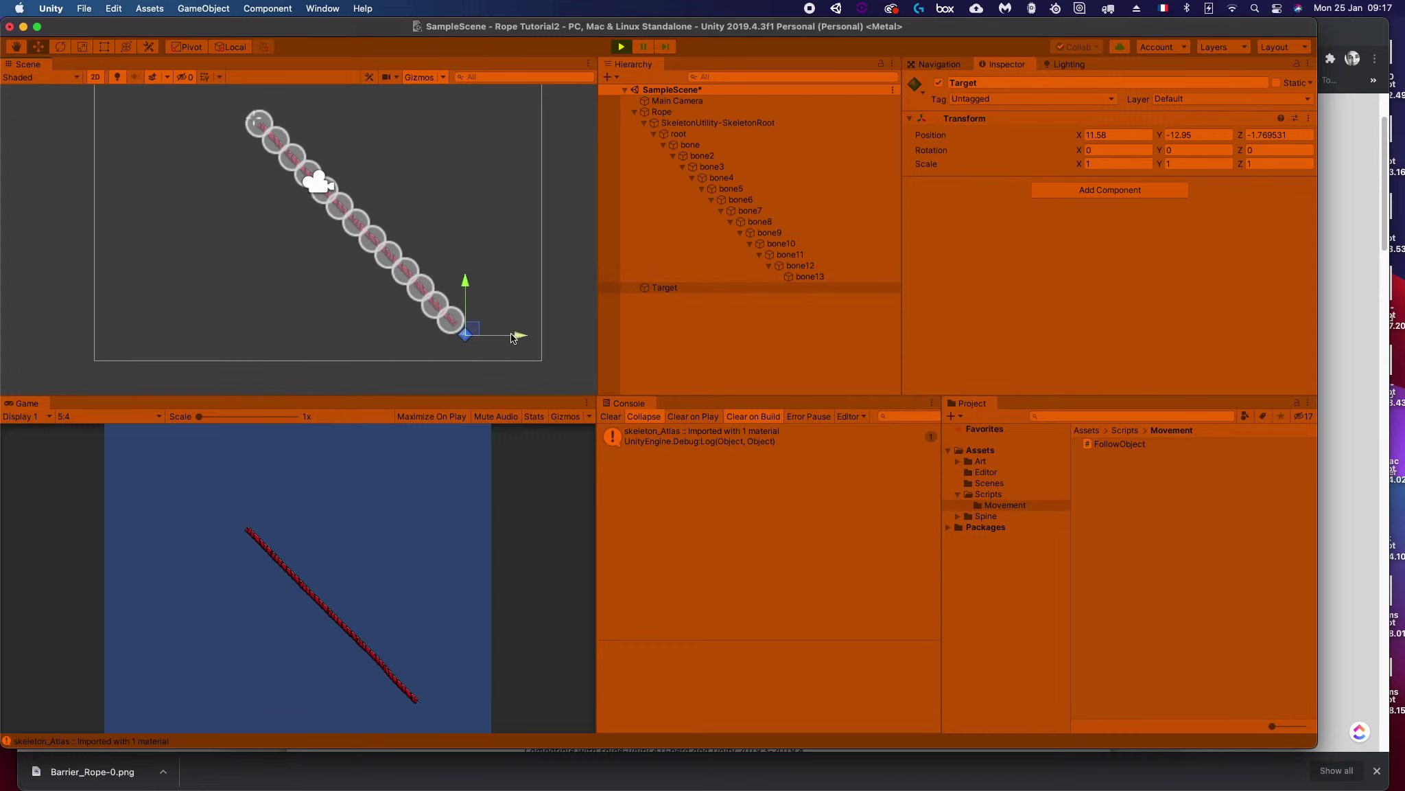
{"action": "left_click_drag", "start_coordinate": [472, 328], "coordinate": [532, 377]}
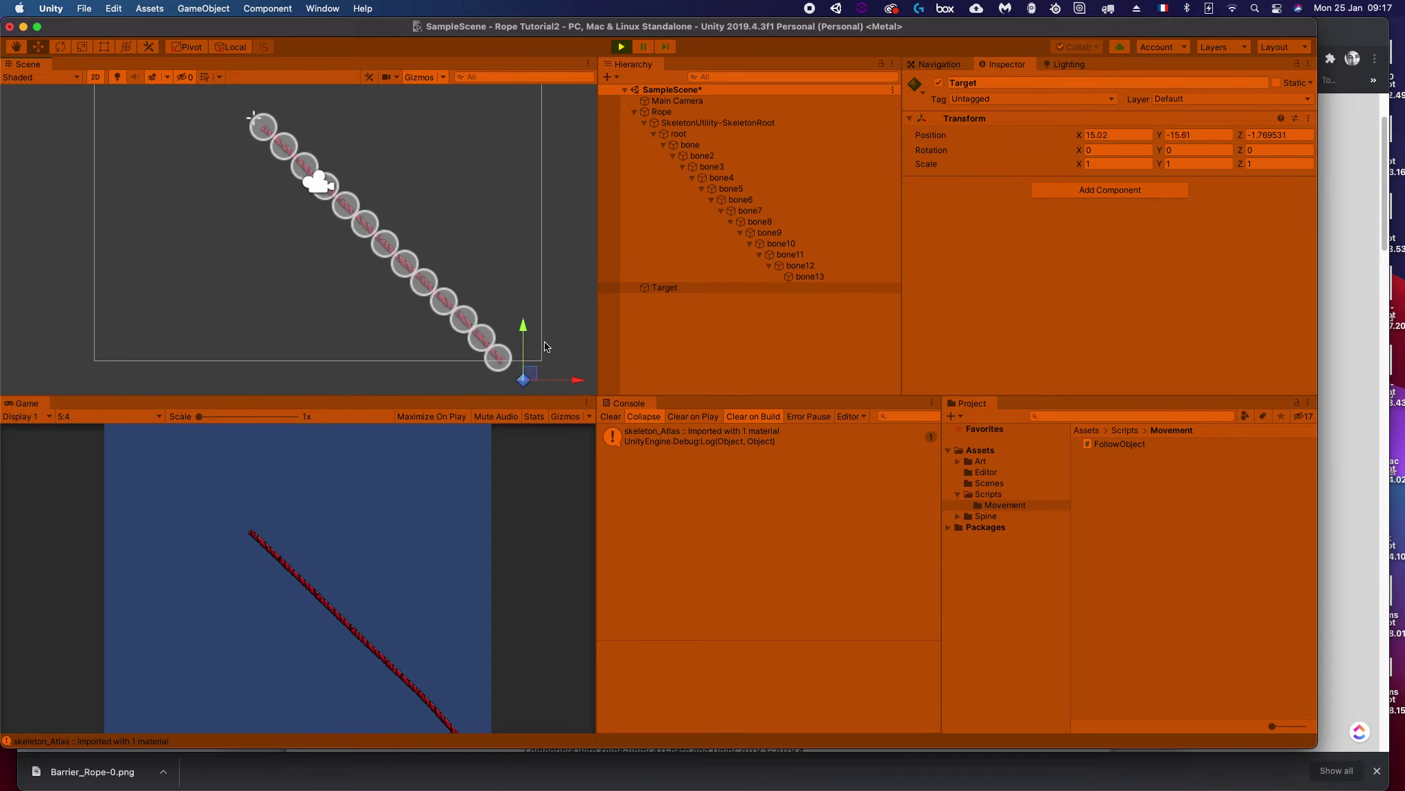
{"action": "middle_click_drag", "start_coordinate": [541, 342], "coordinate": [457, 233]}
{"action": "left_click_drag", "start_coordinate": [449, 267], "coordinate": [539, 352]}
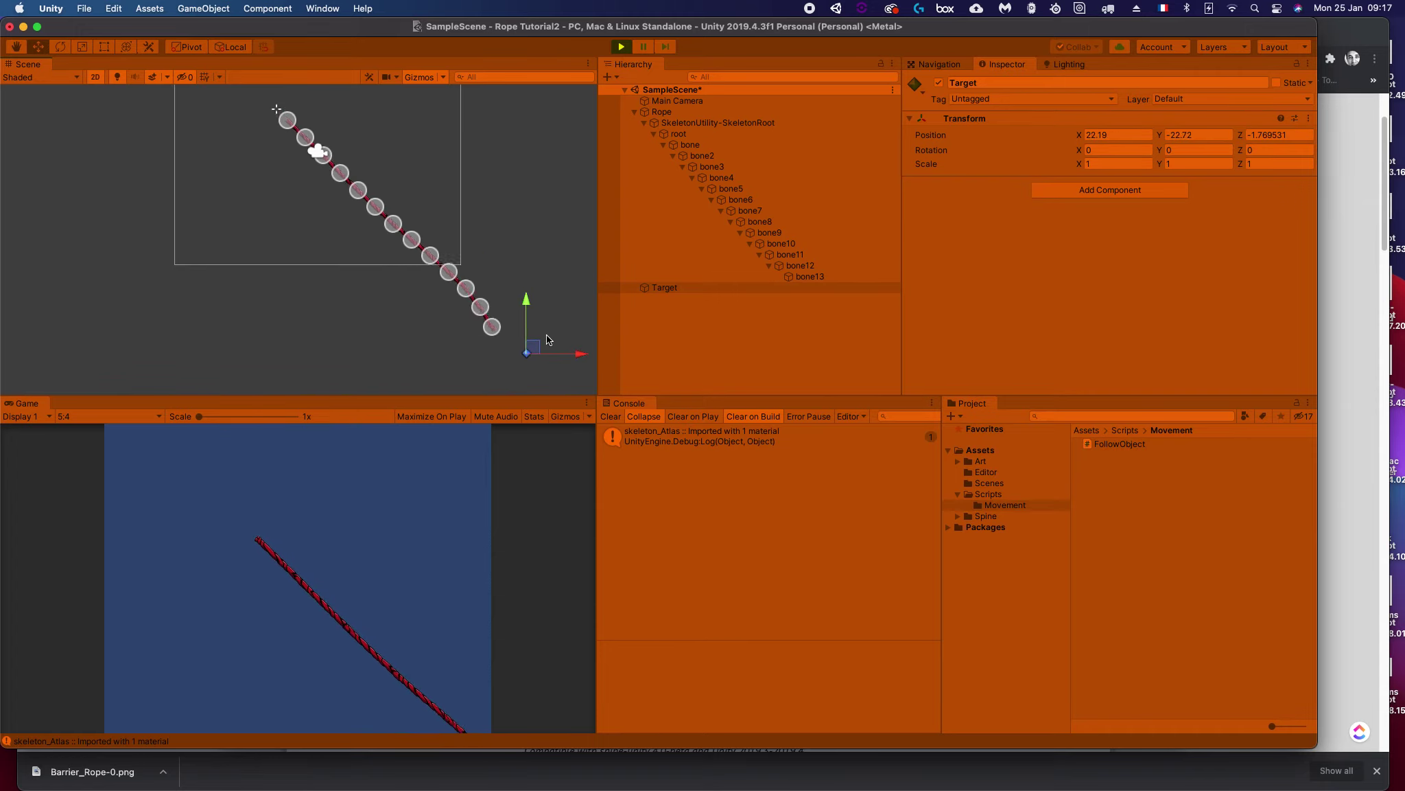
{"action": "middle_click_drag", "start_coordinate": [542, 354], "coordinate": [451, 279]}
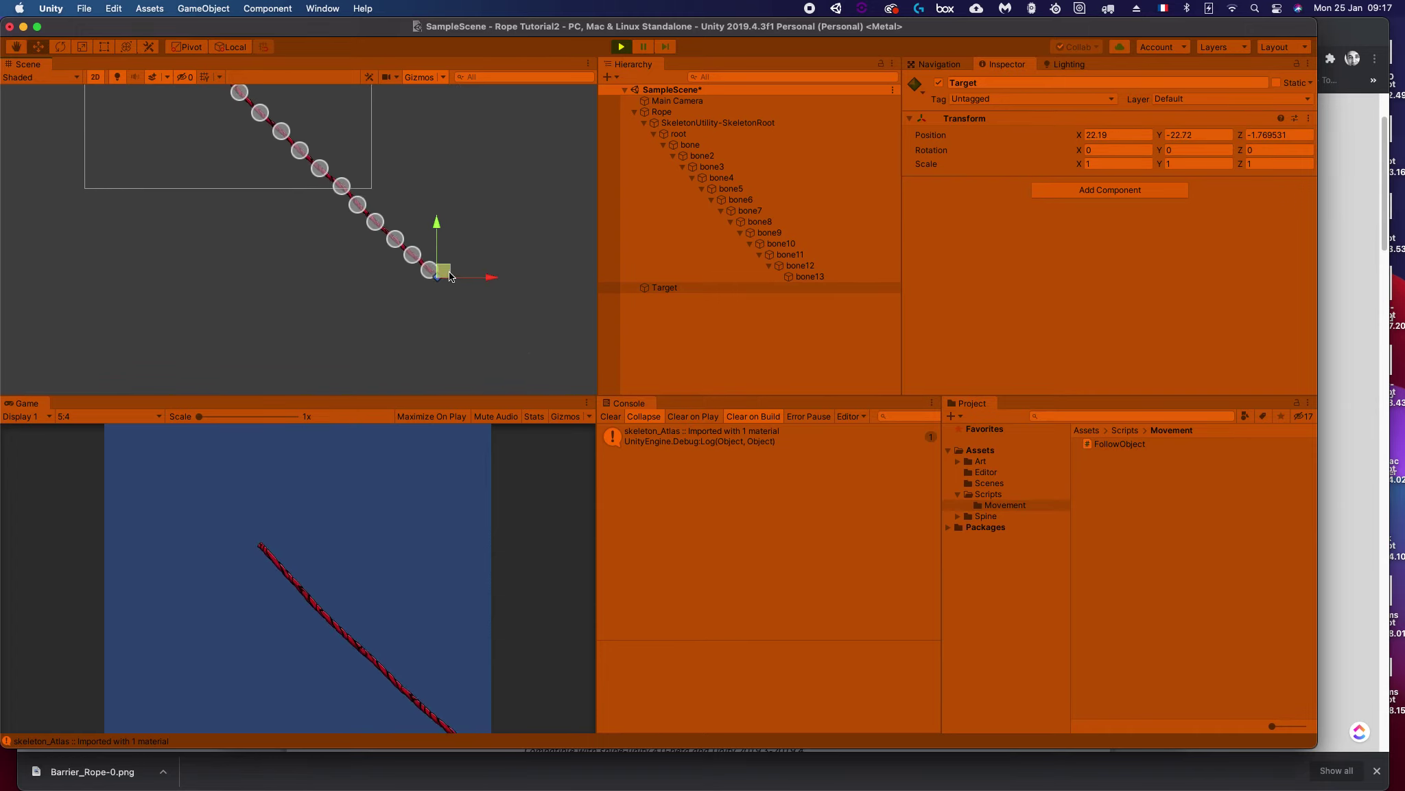
{"action": "mouse_move", "coordinate": [449, 276]}
{"action": "left_mouse_down"}
{"action": "mouse_move", "coordinate": [533, 350]}
{"action": "mouse_move", "coordinate": [566, 358]}
{"action": "mouse_move", "coordinate": [458, 317]}
{"action": "mouse_move", "coordinate": [312, 156]}
{"action": "left_mouse_up"}
{"action": "middle_click_drag", "start_coordinate": [263, 178], "coordinate": [268, 336]}
{"action": "left_click", "coordinate": [621, 46]}
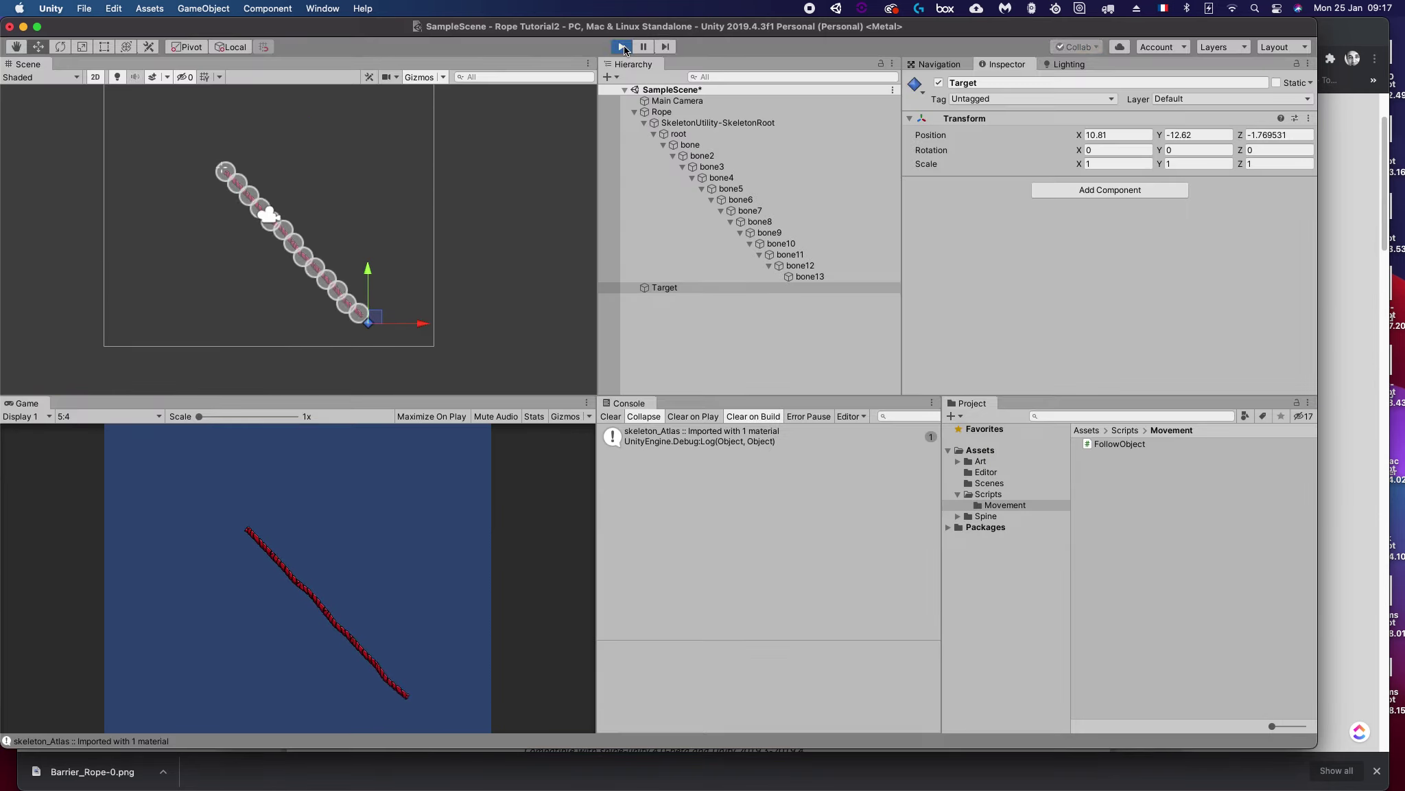
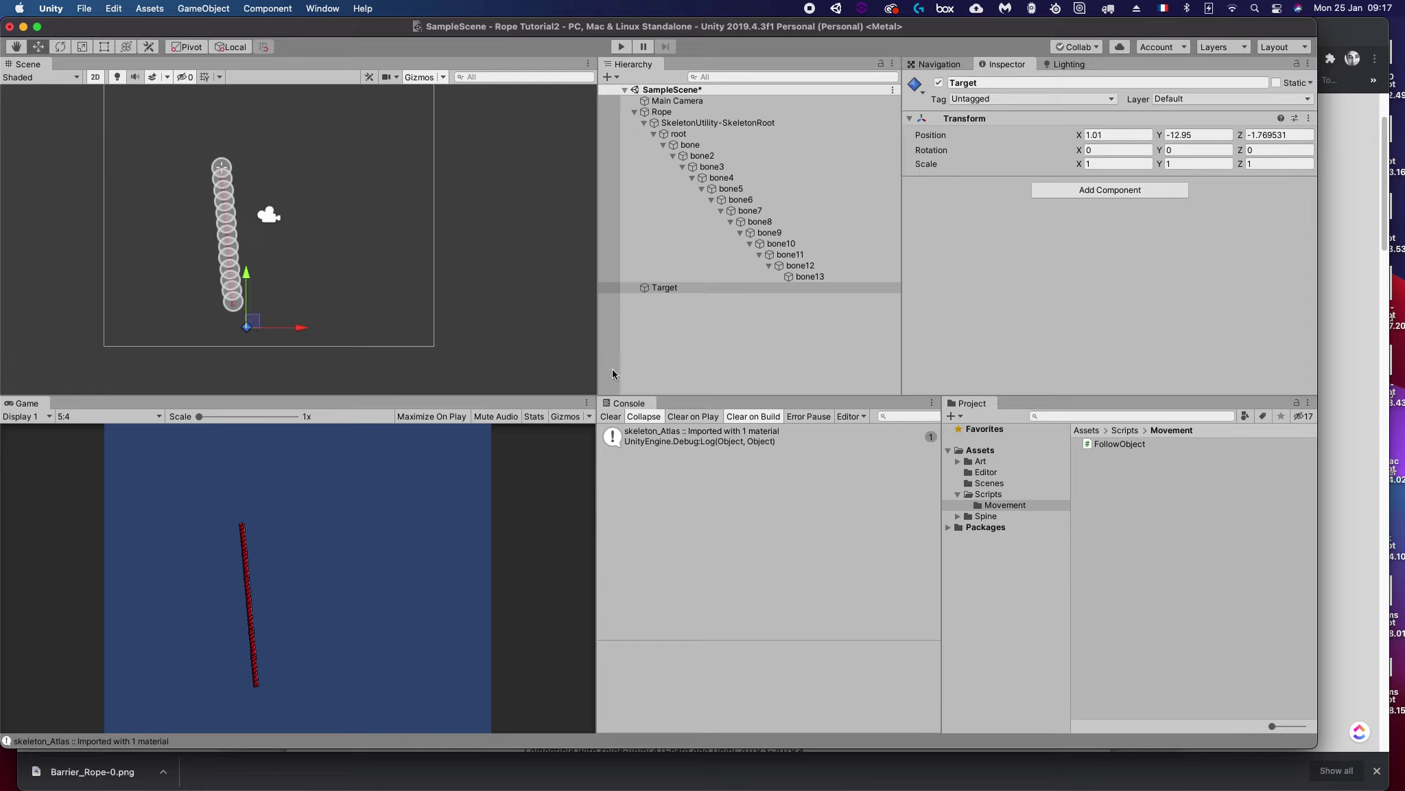
Step: Step through the rope's bones from root down to the end bone bone13
{"action": "left_click", "coordinate": [694, 145]}
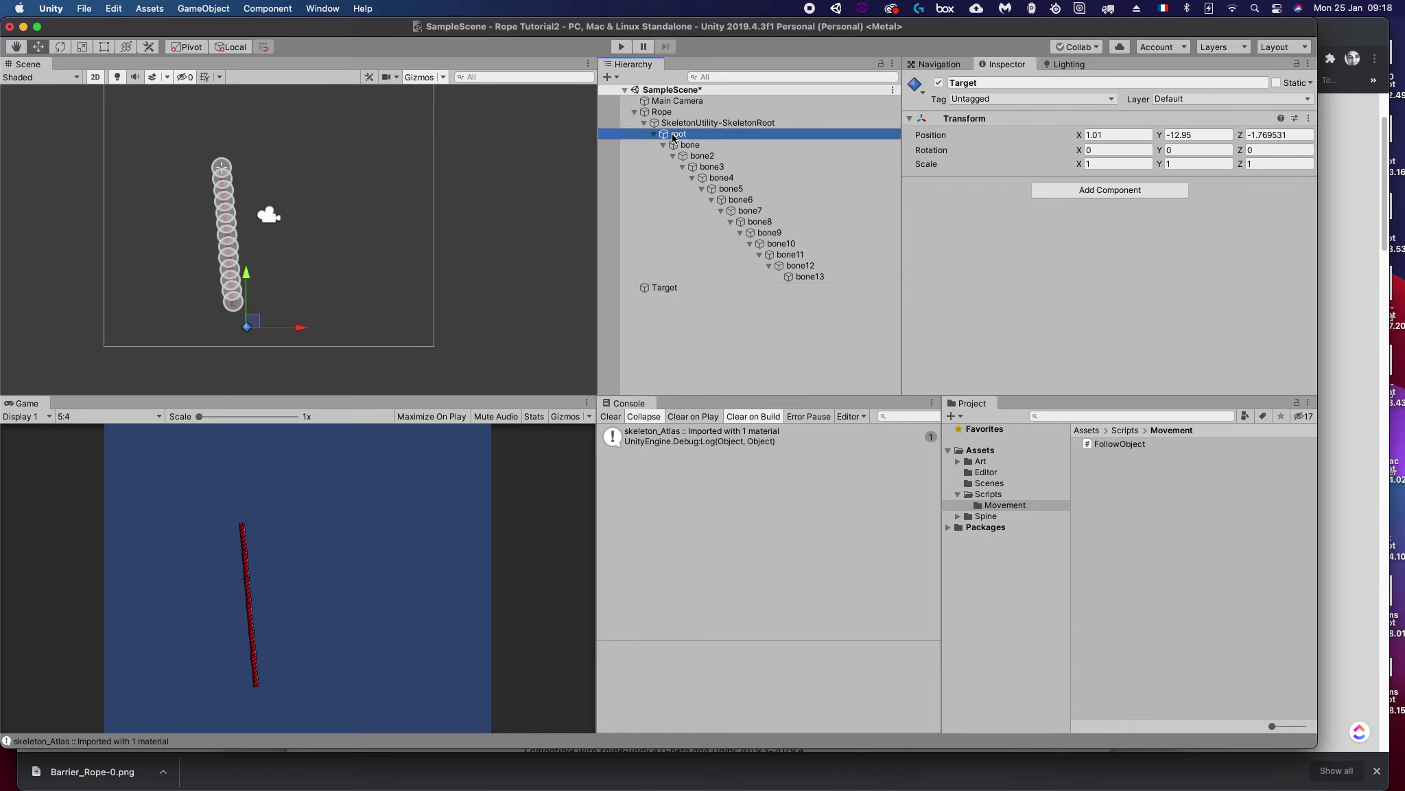
{"action": "left_click", "coordinate": [703, 156]}
{"action": "left_click", "coordinate": [721, 178]}
{"action": "left_click", "coordinate": [731, 189]}
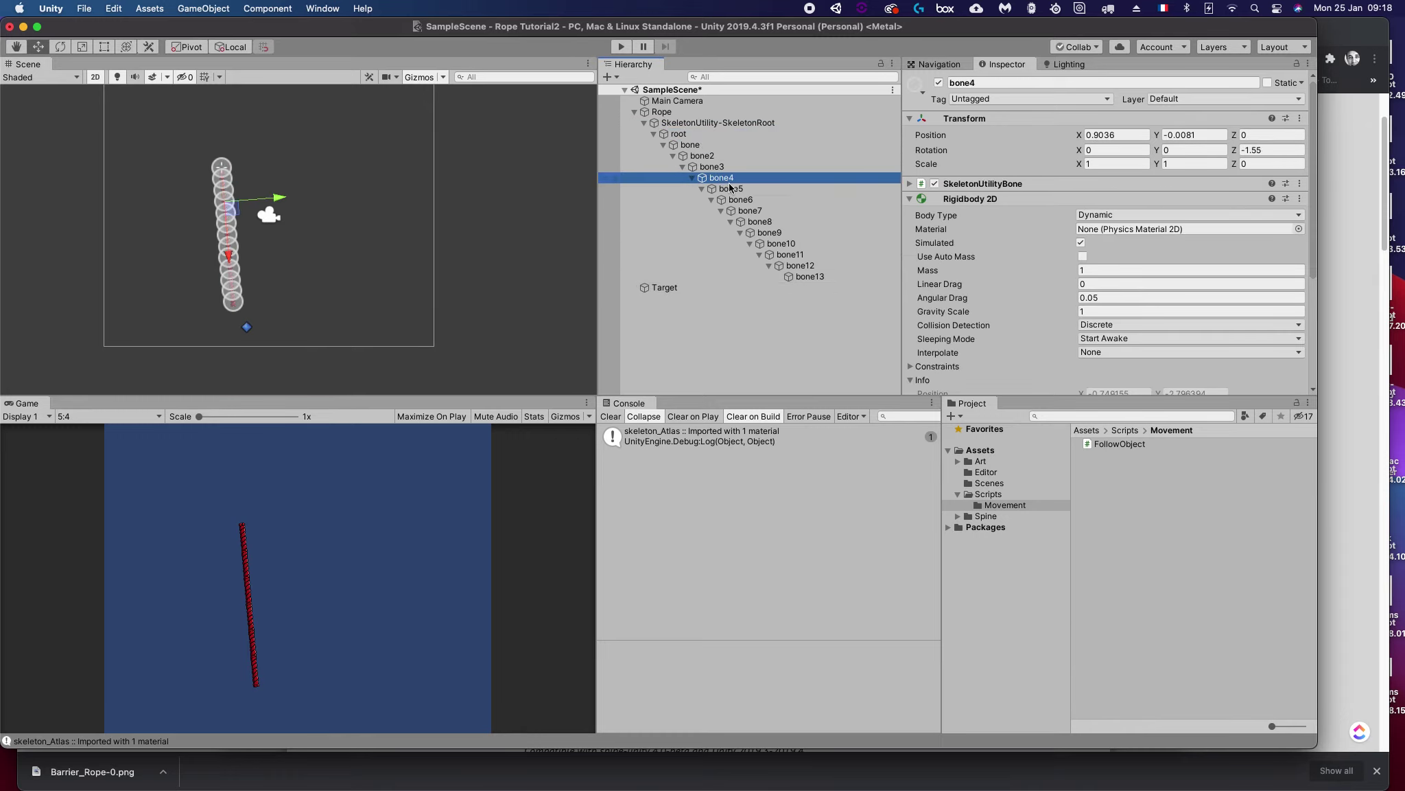
{"action": "left_click", "coordinate": [750, 210]}
{"action": "left_click", "coordinate": [770, 232]}
{"action": "left_click", "coordinate": [790, 254]}
{"action": "left_click", "coordinate": [796, 266]}
{"action": "left_click", "coordinate": [809, 277]}
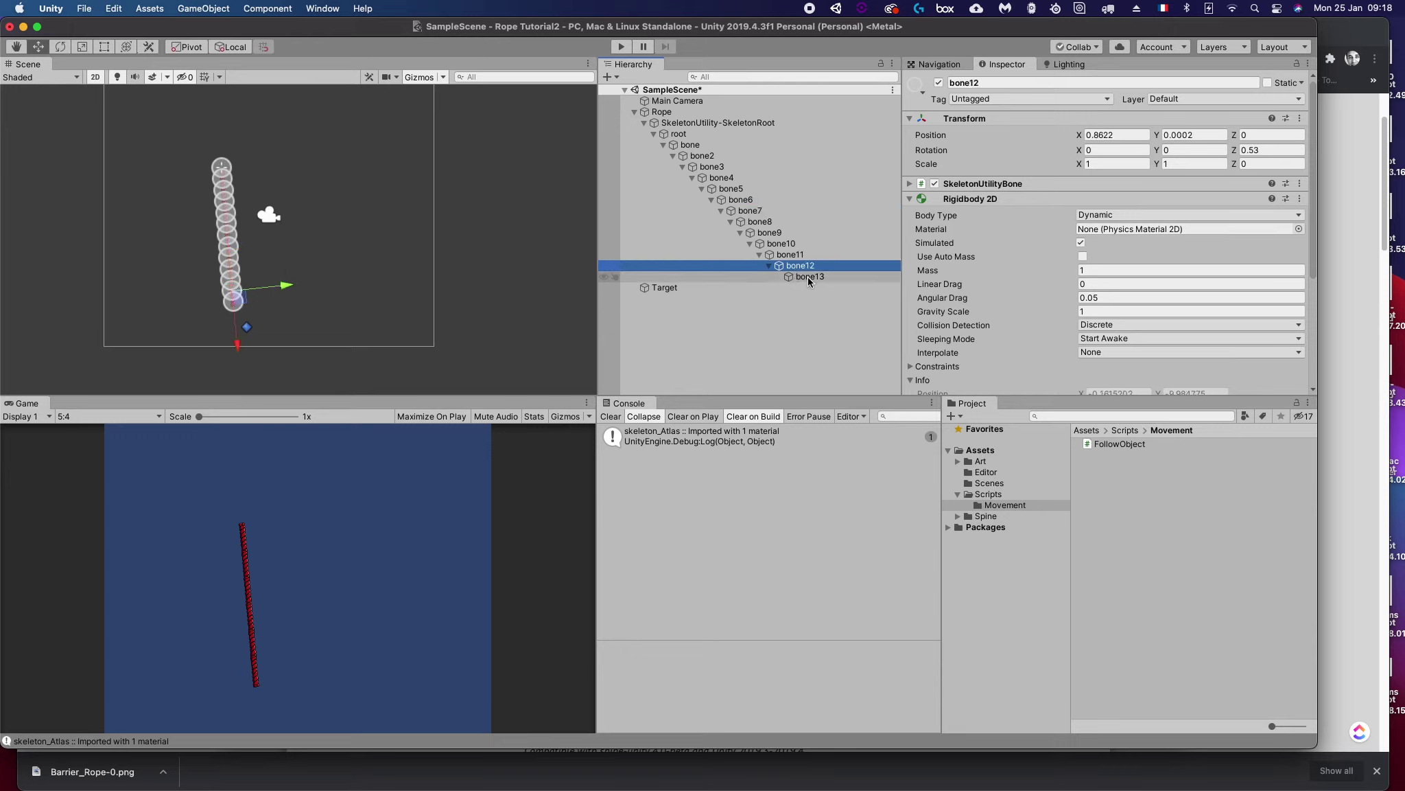
Step: Check bone13's Rigidbody 2D mass of 10, then bring up FollowObject.cs in Rider
{"action": "scroll", "coordinate": [246, 284], "scroll_direction": "up", "scroll_amount": 1}
{"action": "scroll", "coordinate": [246, 284], "scroll_direction": "up", "scroll_amount": 1}
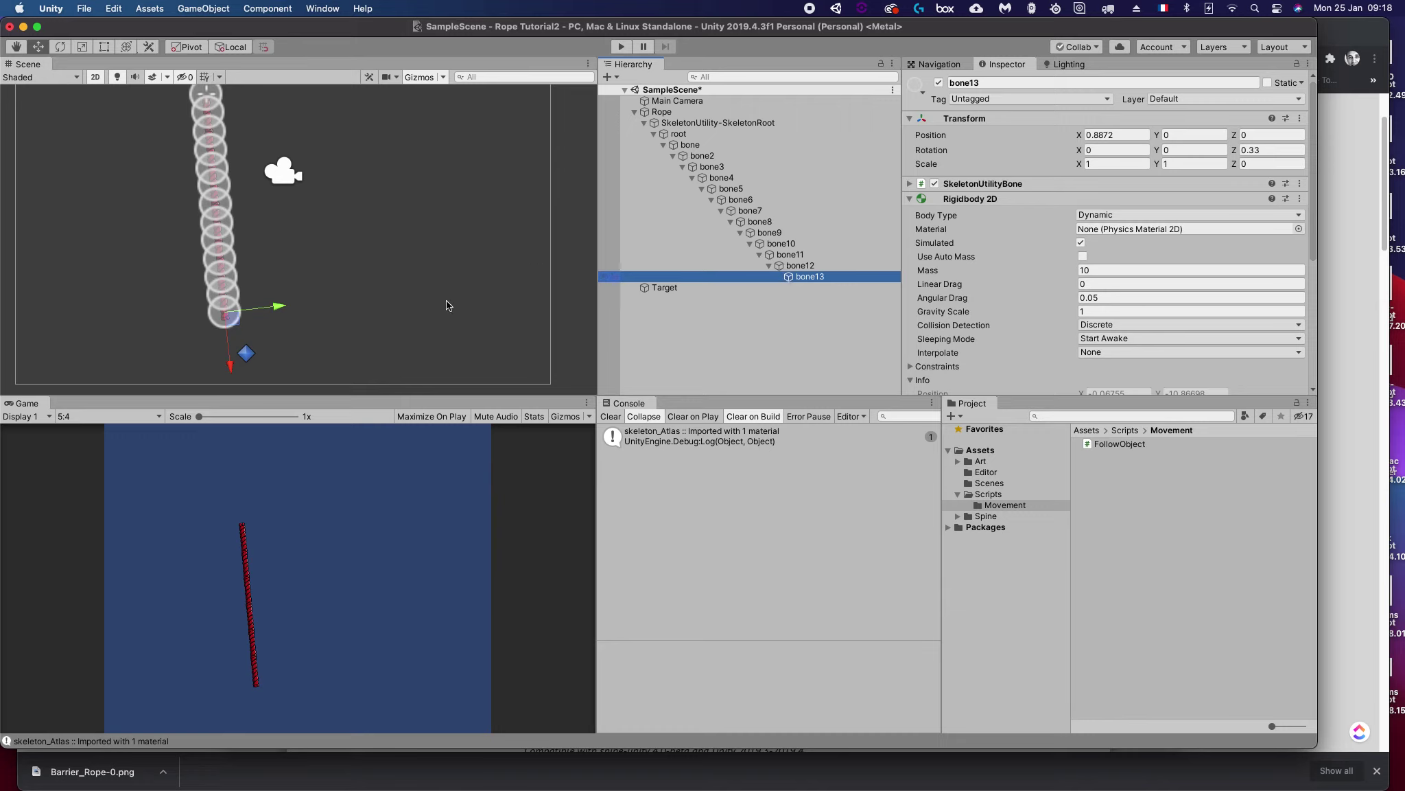
{"action": "scroll", "coordinate": [394, 274], "scroll_direction": "down", "scroll_amount": 2}
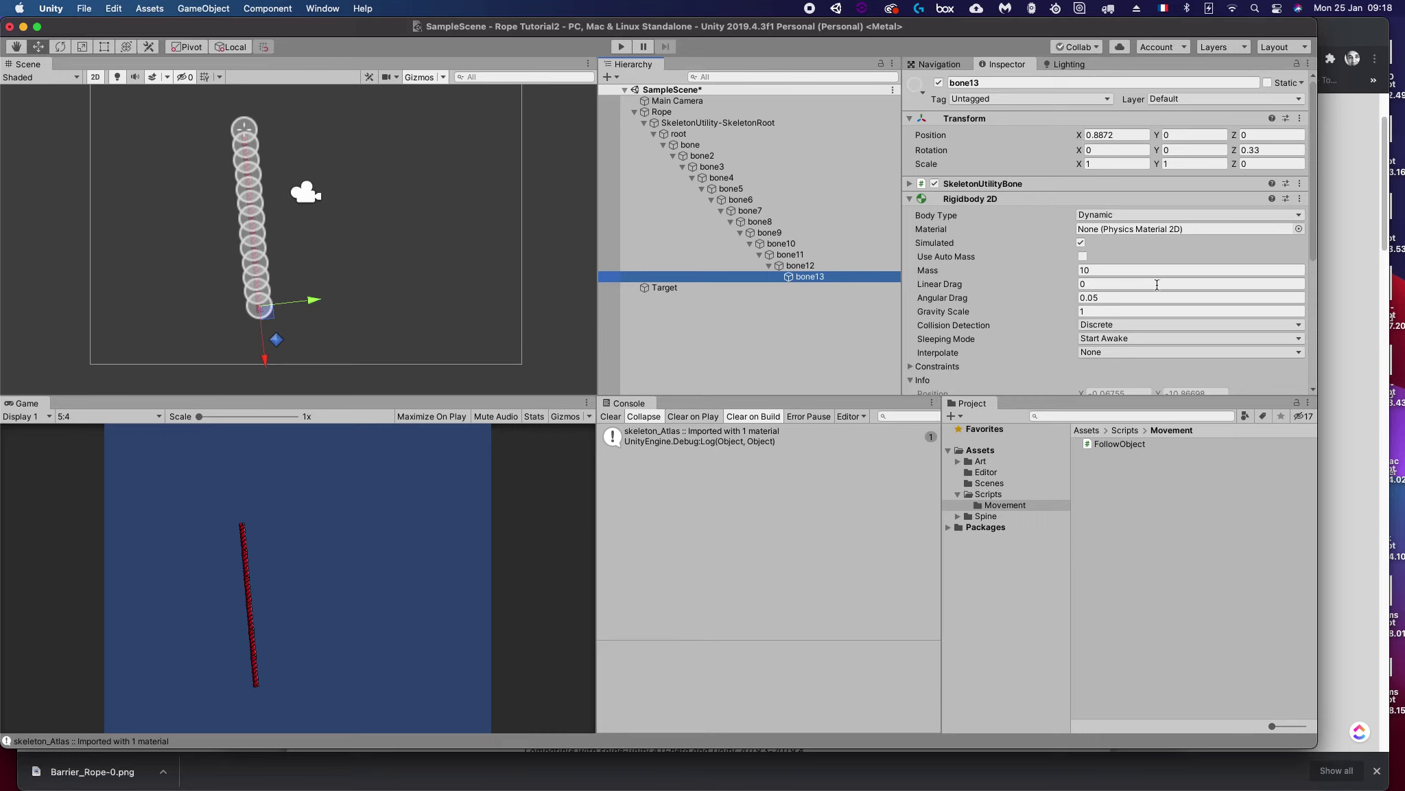
{"action": "left_click", "coordinate": [1110, 270]}
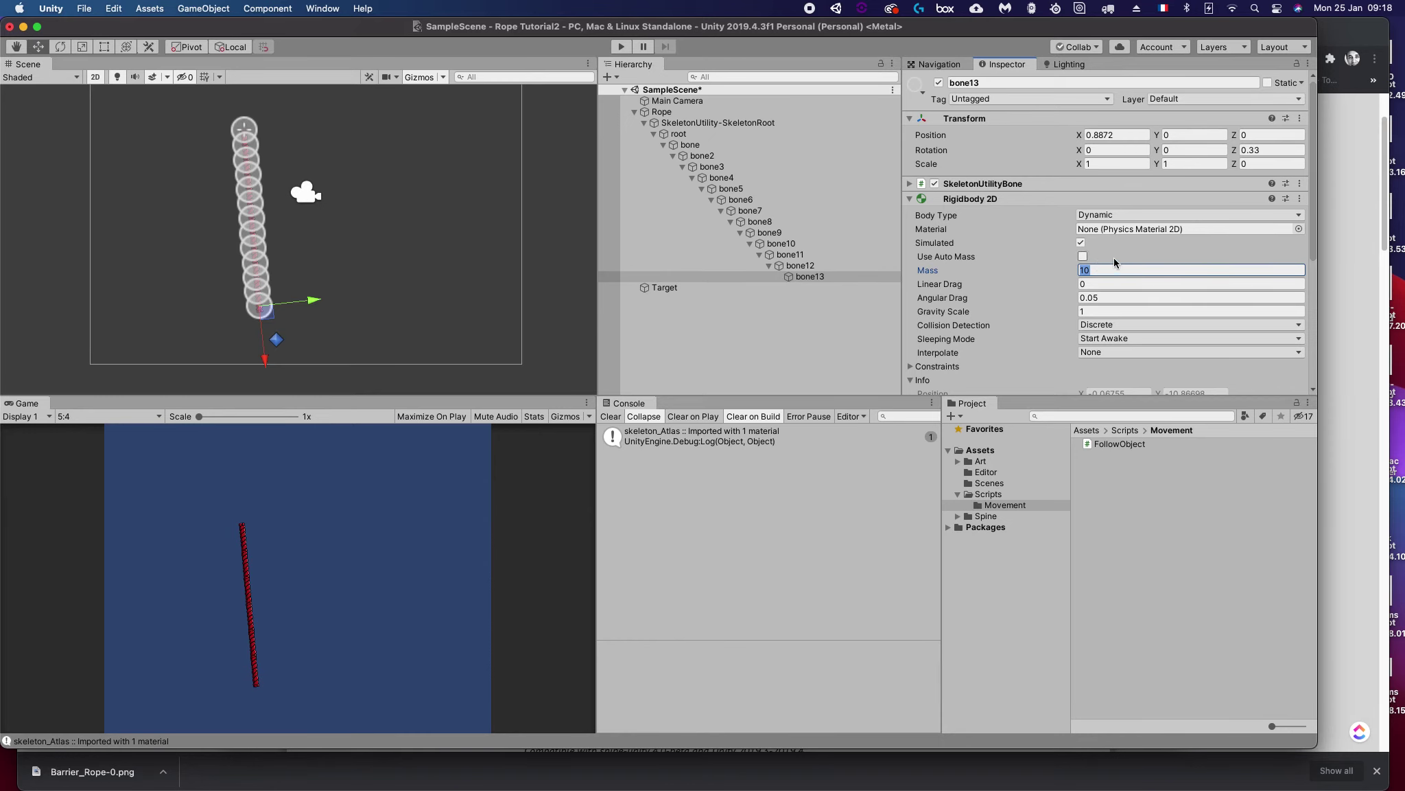
{"action": "key", "text": "super+Tab"}
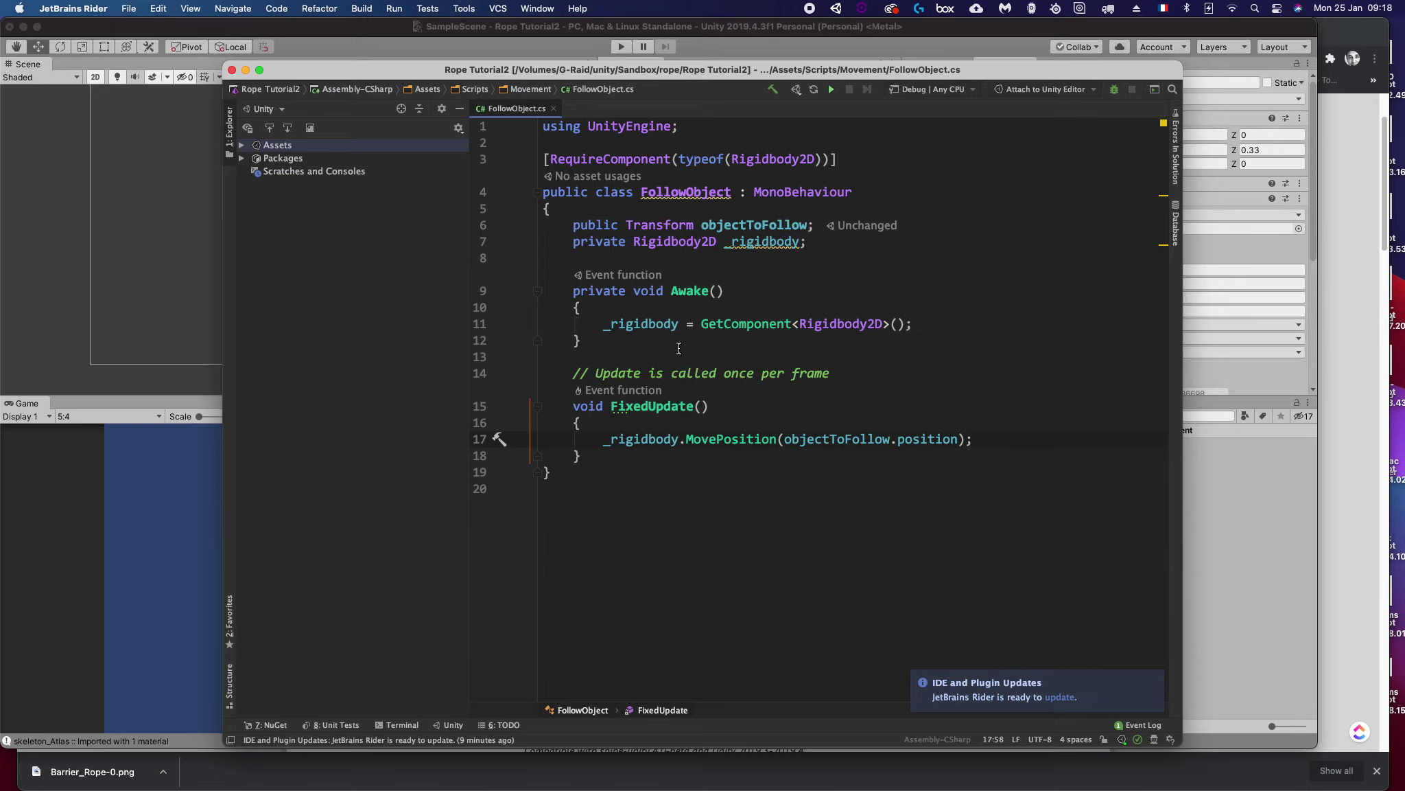
Step: After checking bone13 in Unity again, insert a blank line below the _rigidbody field in FollowObject.cs
{"action": "left_click", "coordinate": [610, 341]}
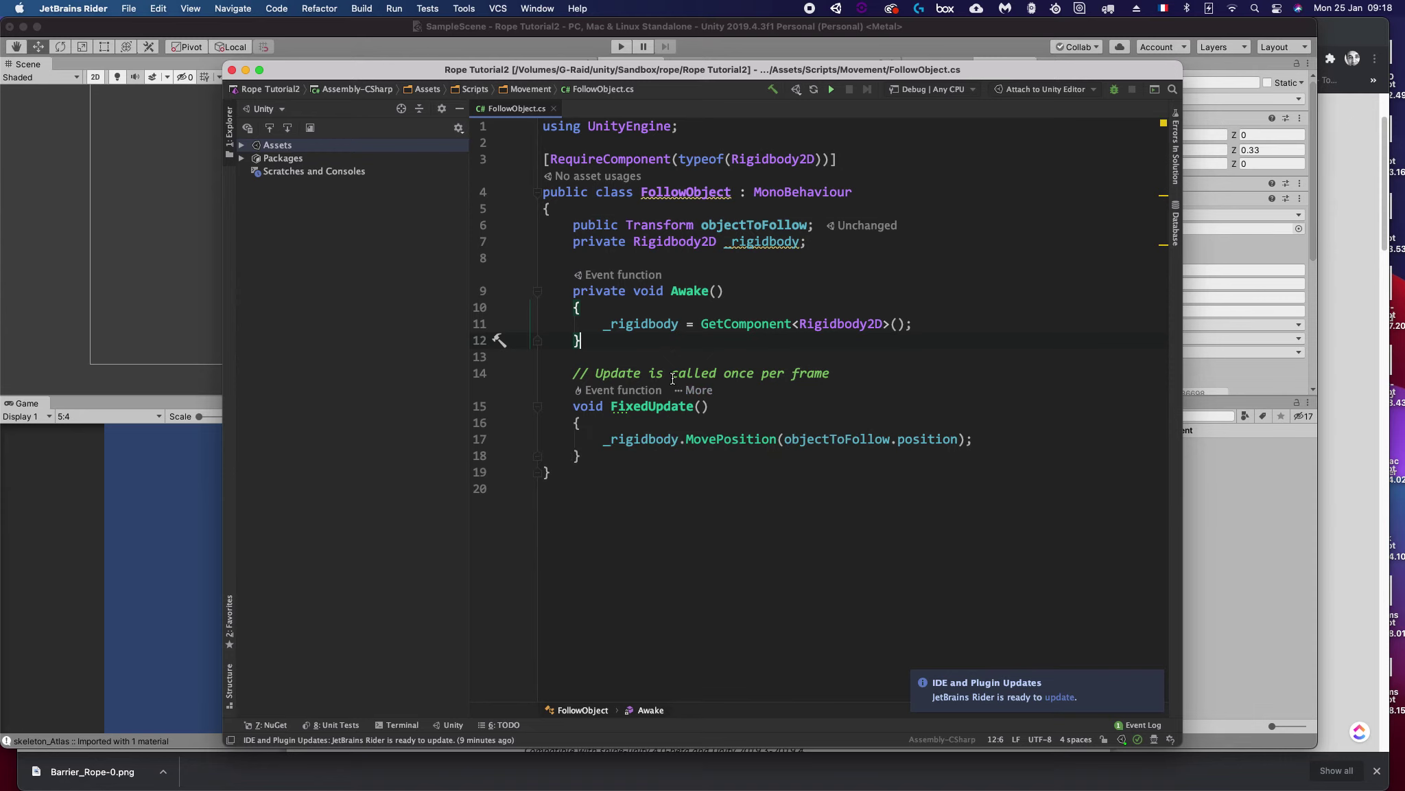
{"action": "key", "text": "super+Tab"}
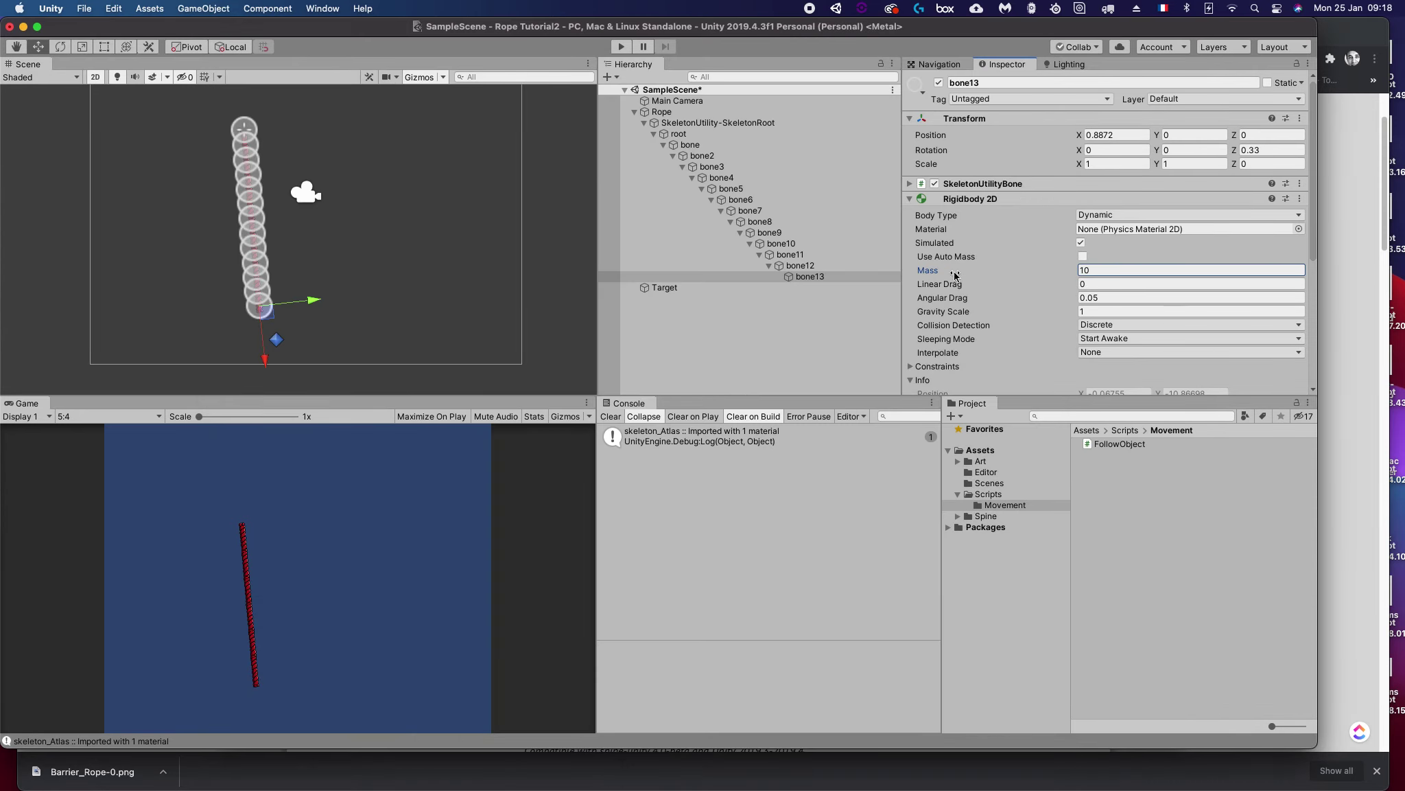
{"action": "left_click", "coordinate": [804, 276]}
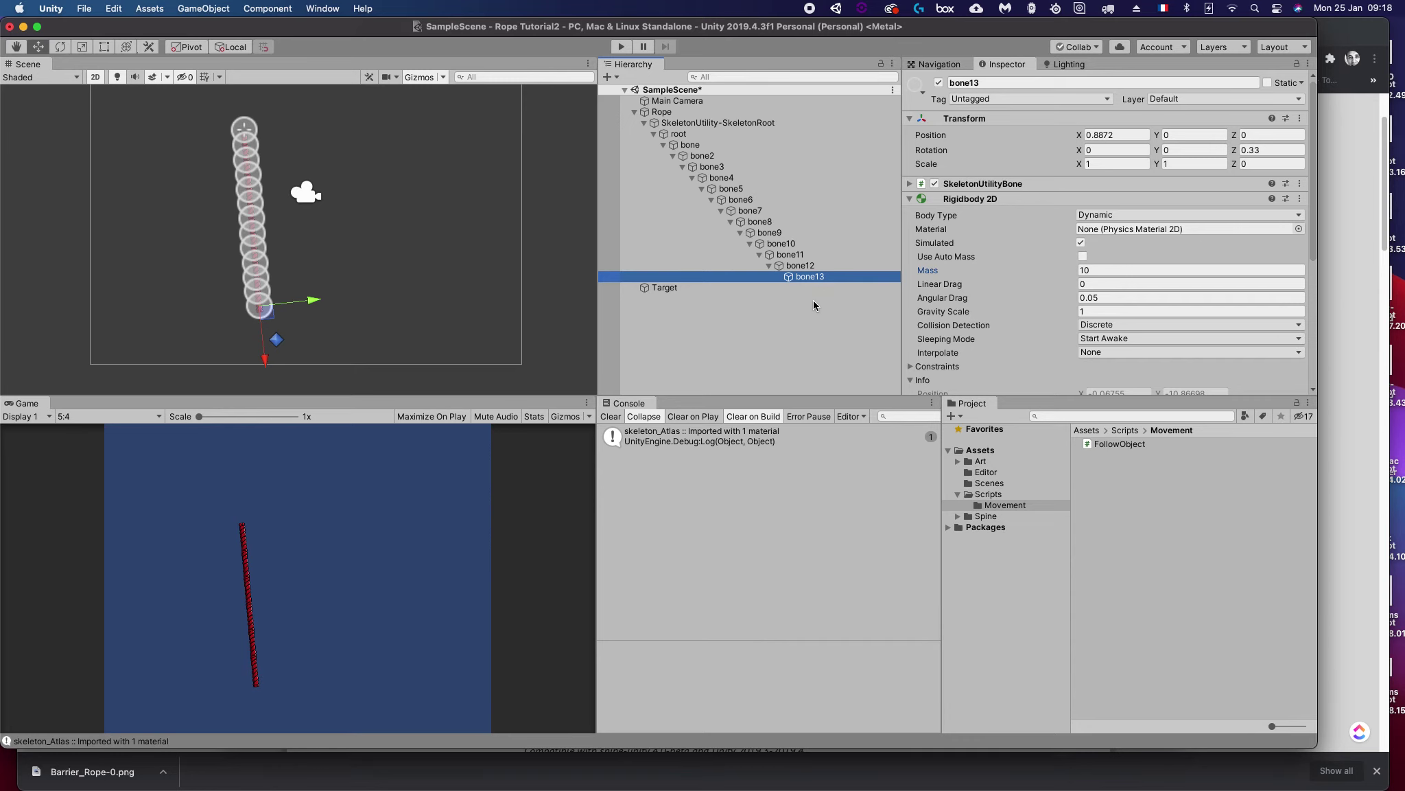
{"action": "key", "text": "super+Tab"}
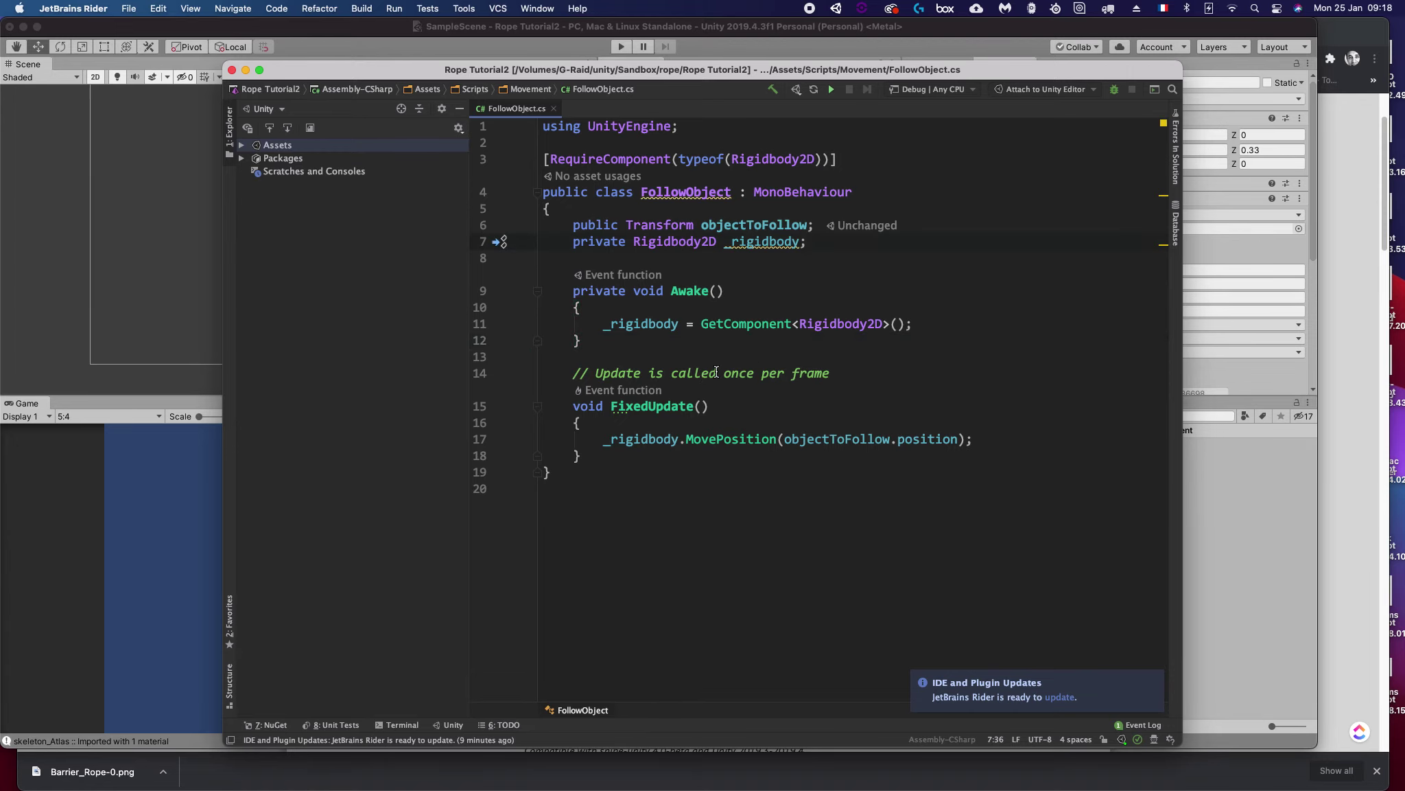
{"action": "key", "text": "super+Tab"}
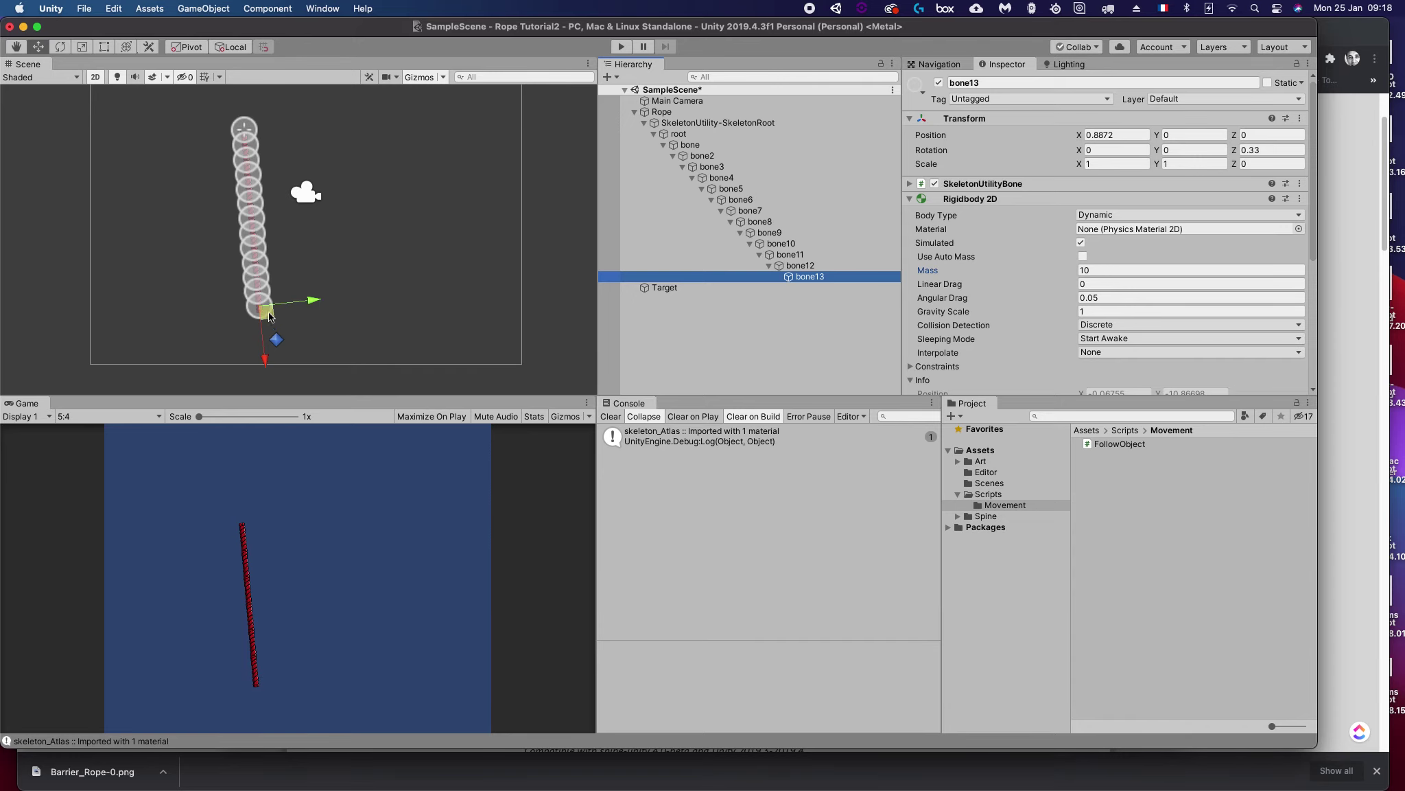
{"action": "left_click", "coordinate": [480, 461]}
{"action": "left_click", "coordinate": [415, 388]}
{"action": "key", "text": "super+Tab"}
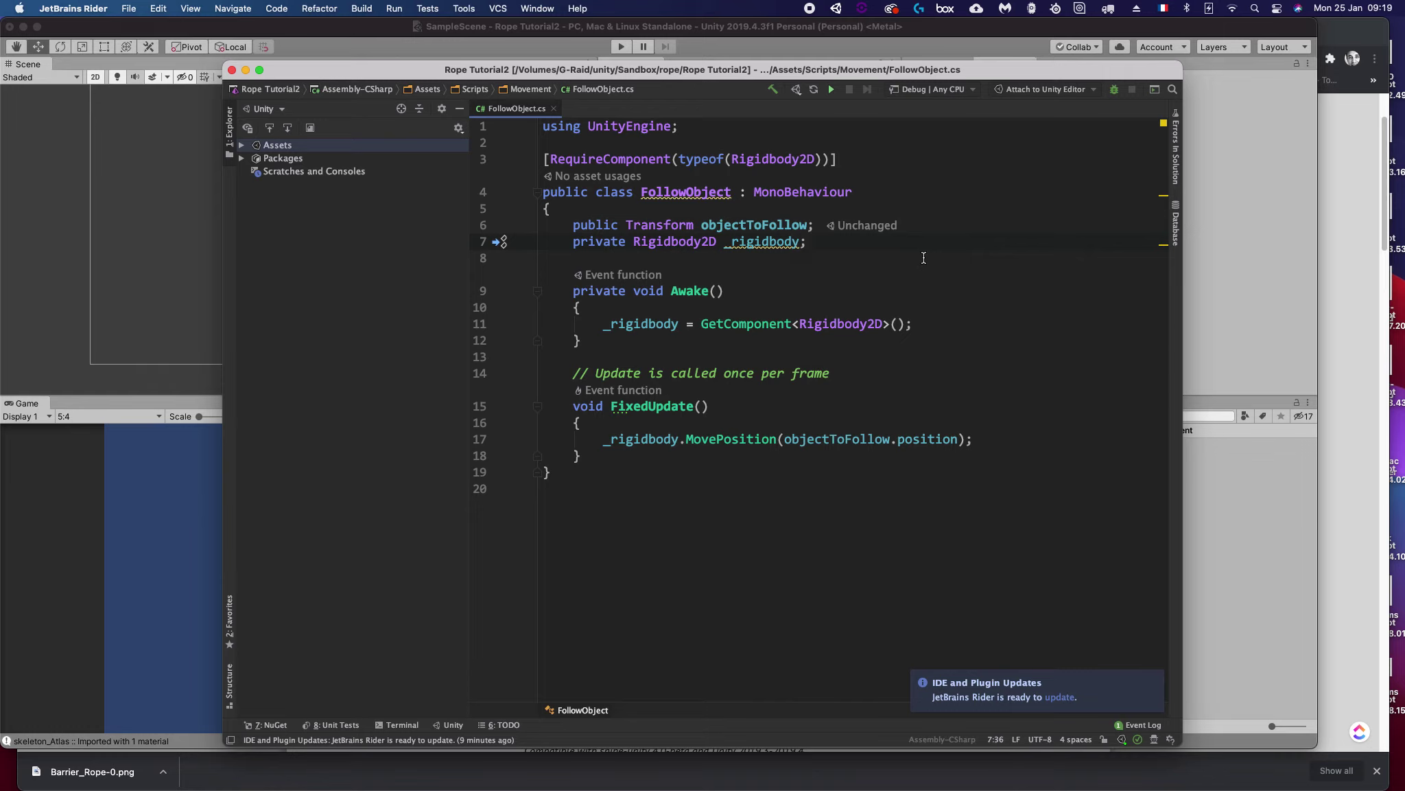
{"action": "key", "text": "Return"}
{"action": "left_click", "coordinate": [550, 356]}
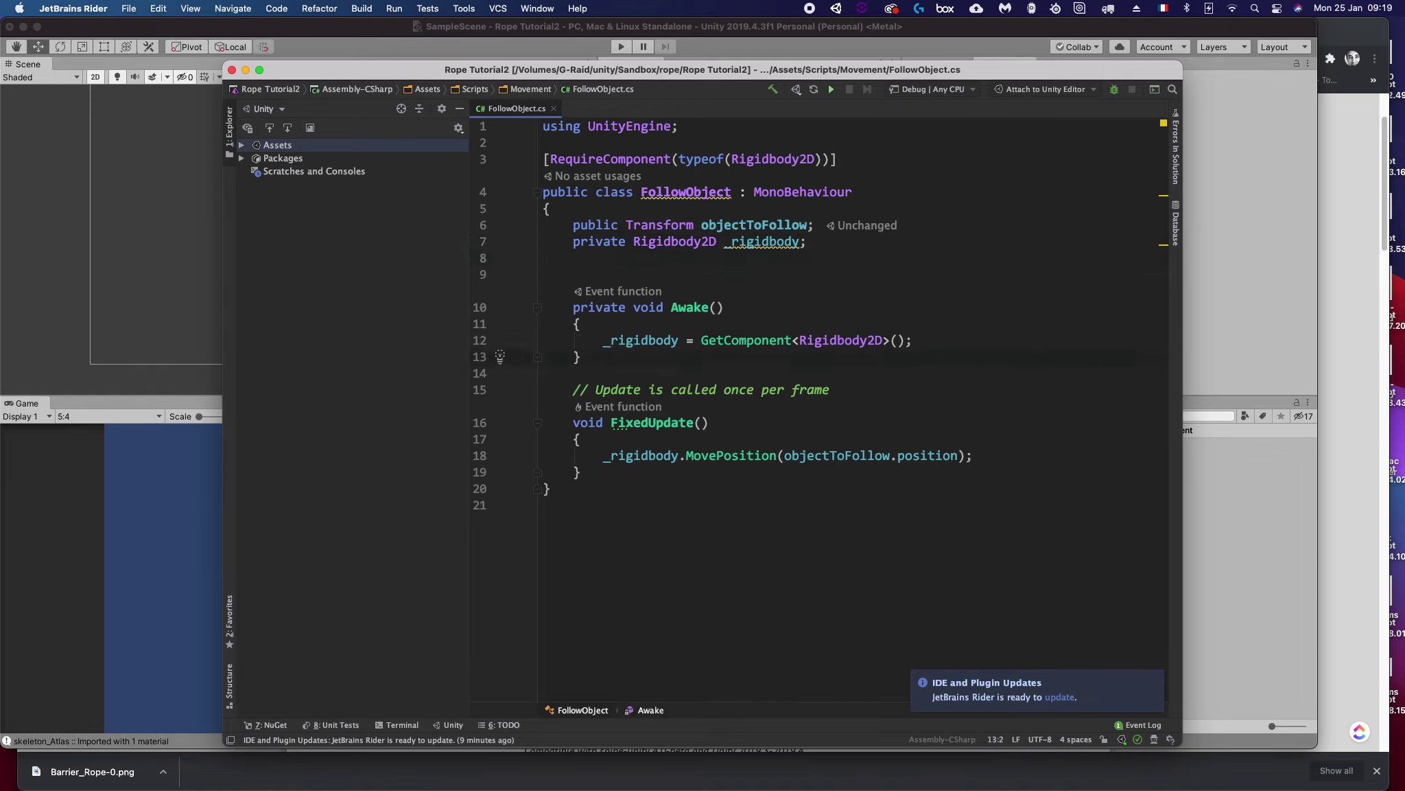
Step: Add the line _initialMass = _rigidbody.mass; at the end of Awake
{"action": "key", "text": "Return"}
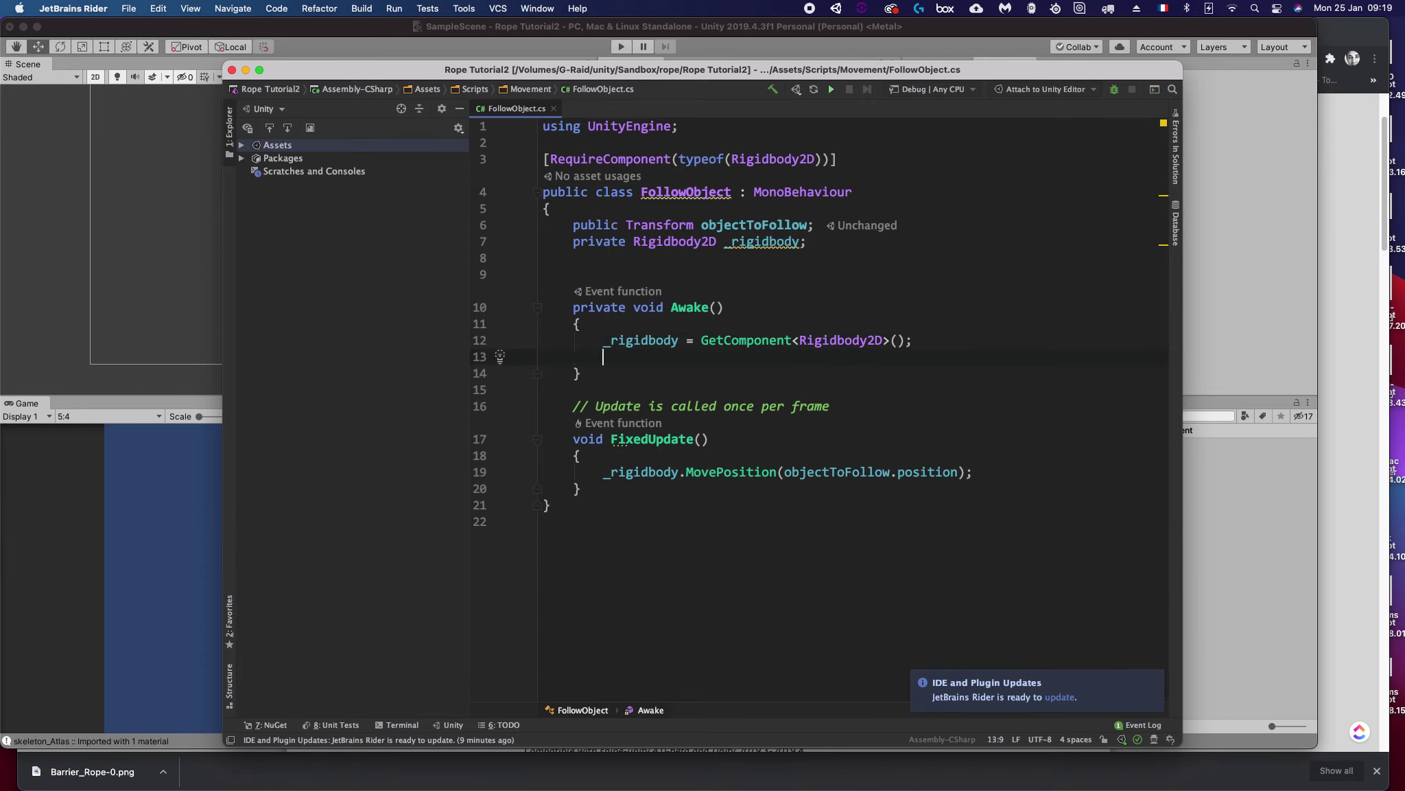
{"action": "type", "text": "_"}
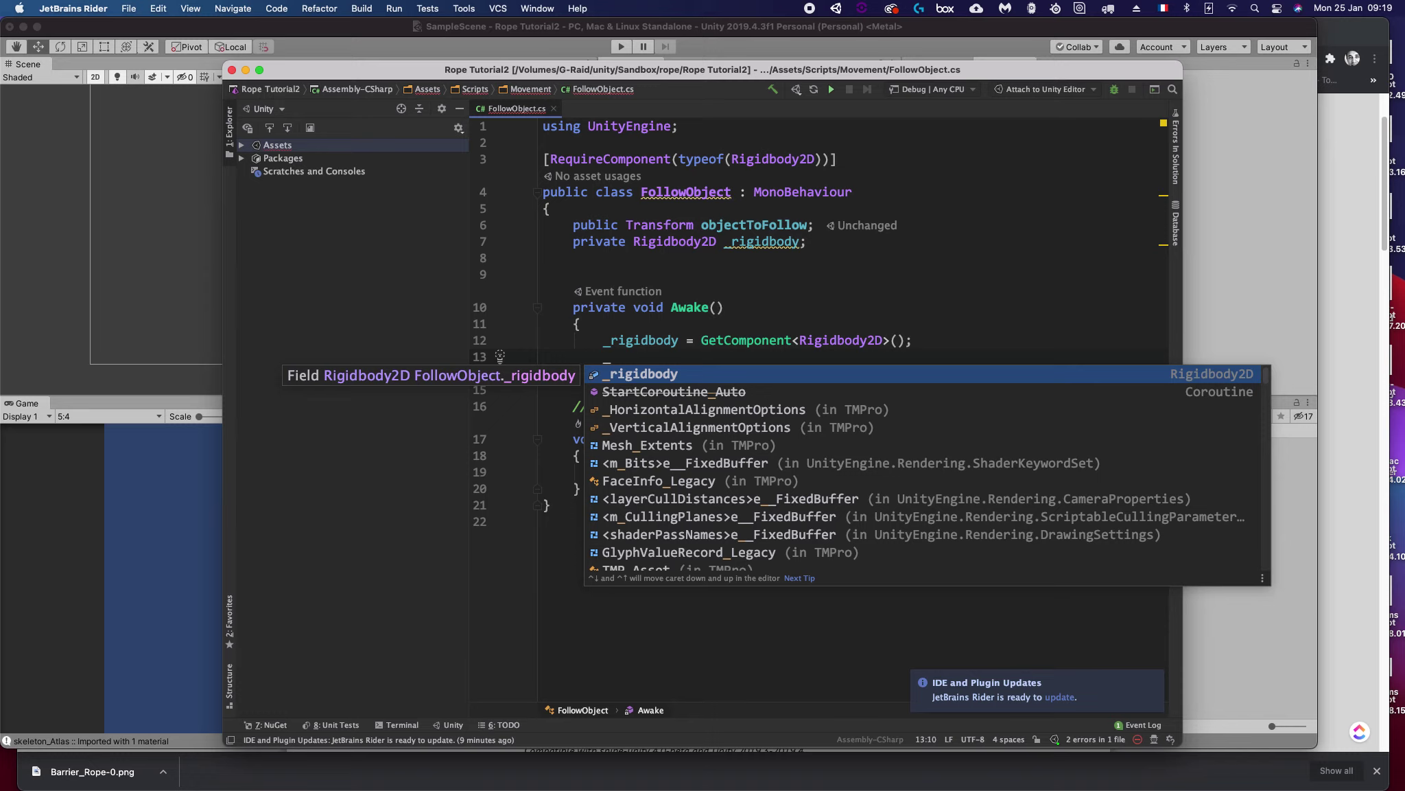
{"action": "key", "text": "Return"}
{"action": "key", "text": "BackSpace"}
{"action": "key", "text": "BackSpace"}
{"action": "key", "text": "BackSpace"}
{"action": "key", "text": "BackSpace"}
{"action": "key", "text": "BackSpace"}
{"action": "key", "text": "BackSpace"}
{"action": "key", "text": "BackSpace"}
{"action": "key", "text": "BackSpace"}
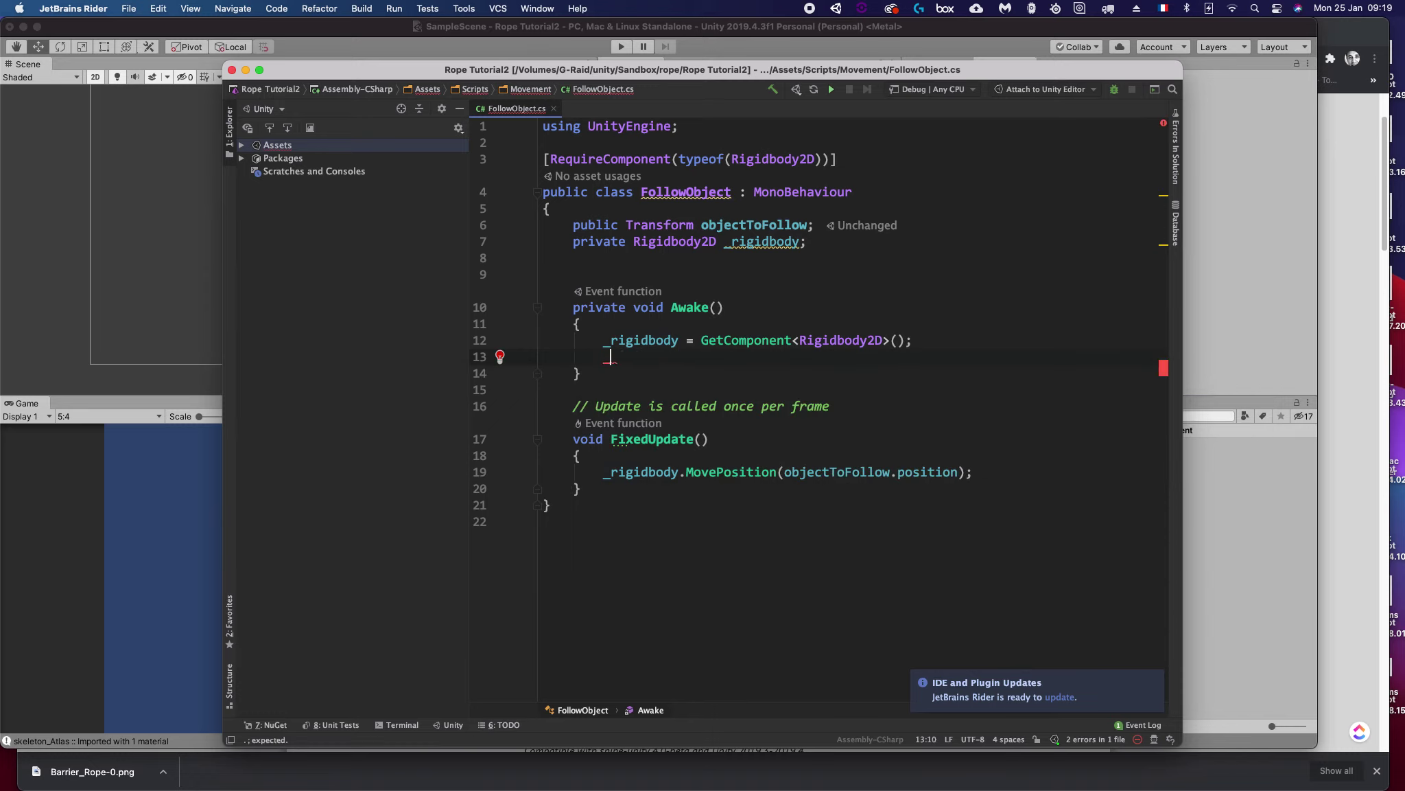
{"action": "type", "text": "initialMass"}
{"action": "type", "text": " ="}
{"action": "key", "text": "Return"}
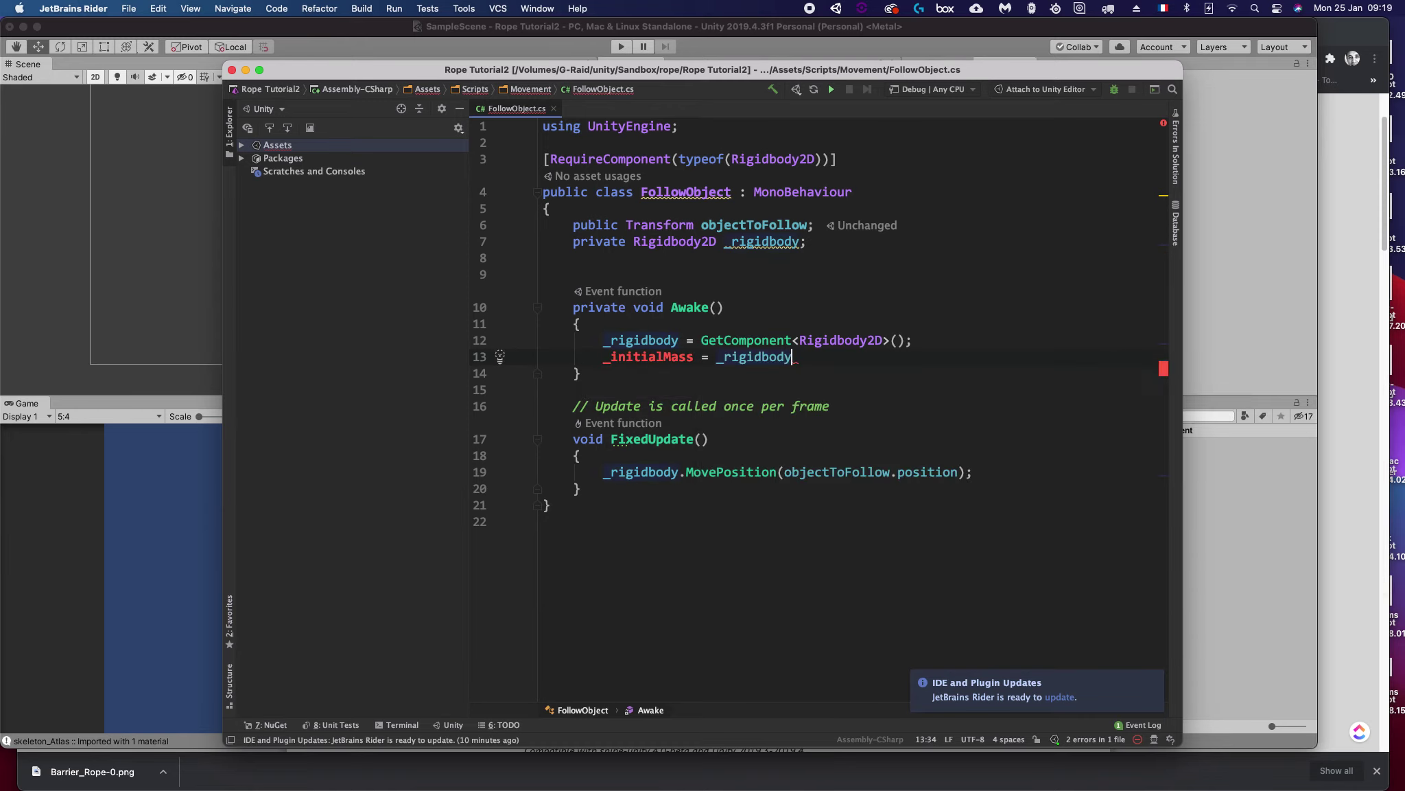
{"action": "type", "text": "."}
{"action": "key", "text": "Escape"}
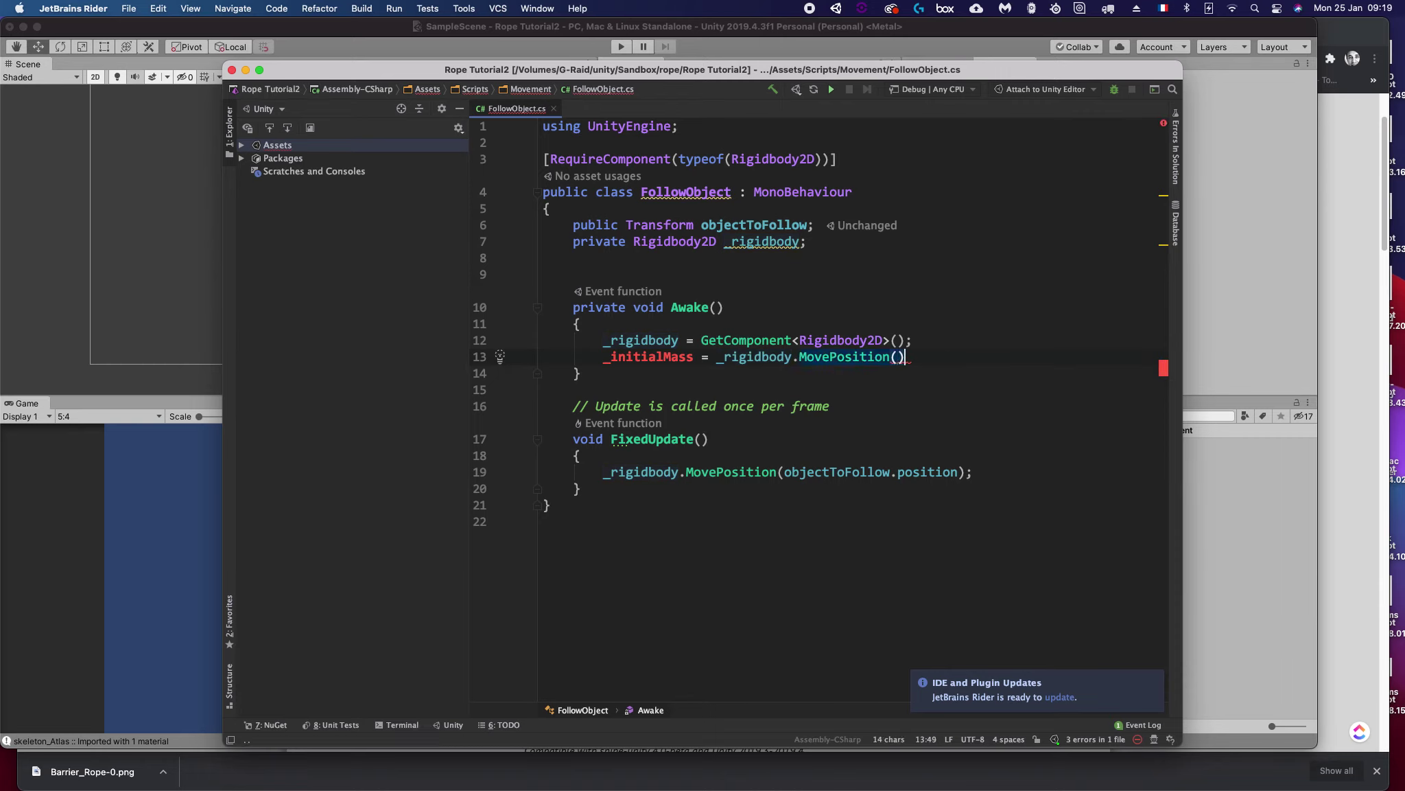
{"action": "type", "text": "ma"}
{"action": "key", "text": "Return"}
{"action": "type", "text": ";"}
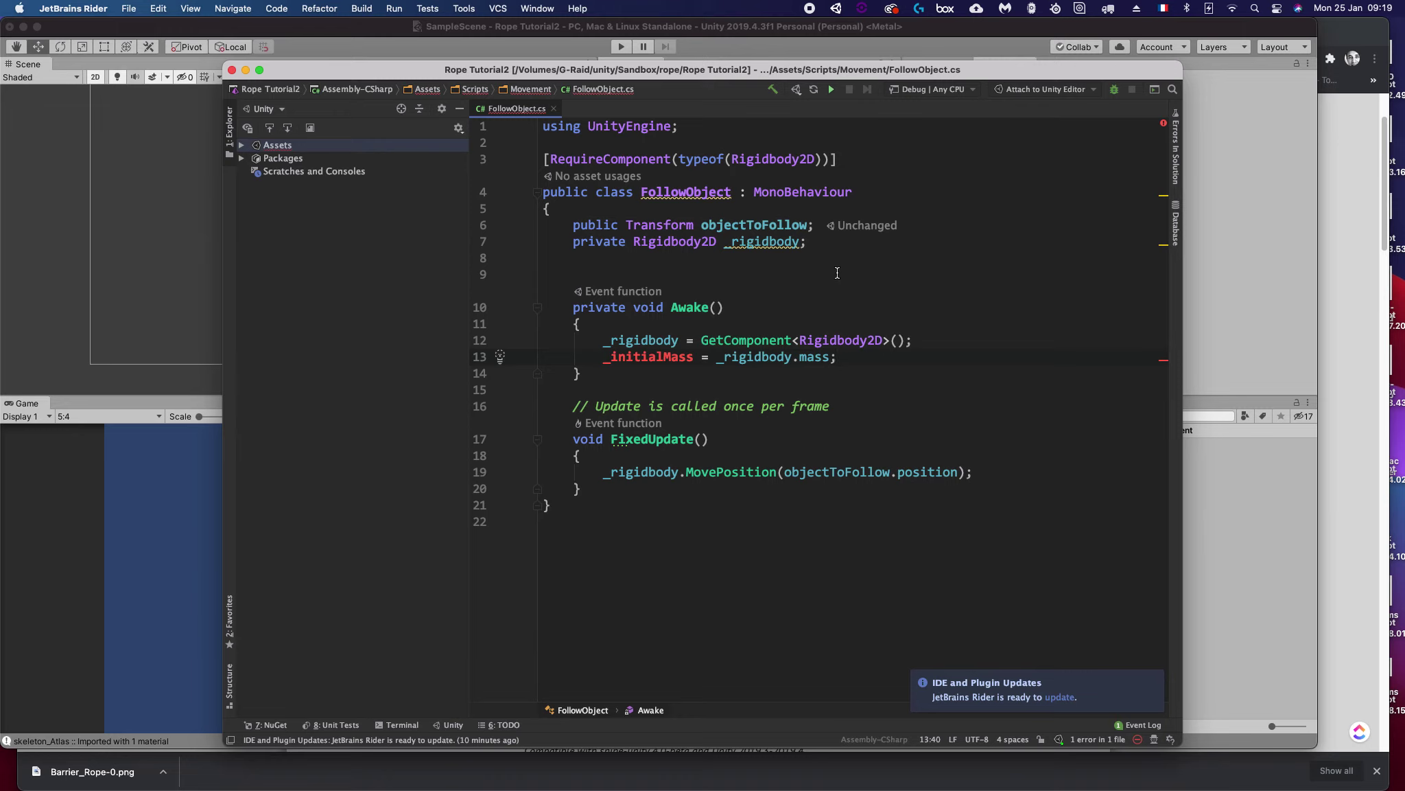
Step: Use the quick fix to declare _initialMass as a private float field
{"action": "left_click", "coordinate": [657, 357]}
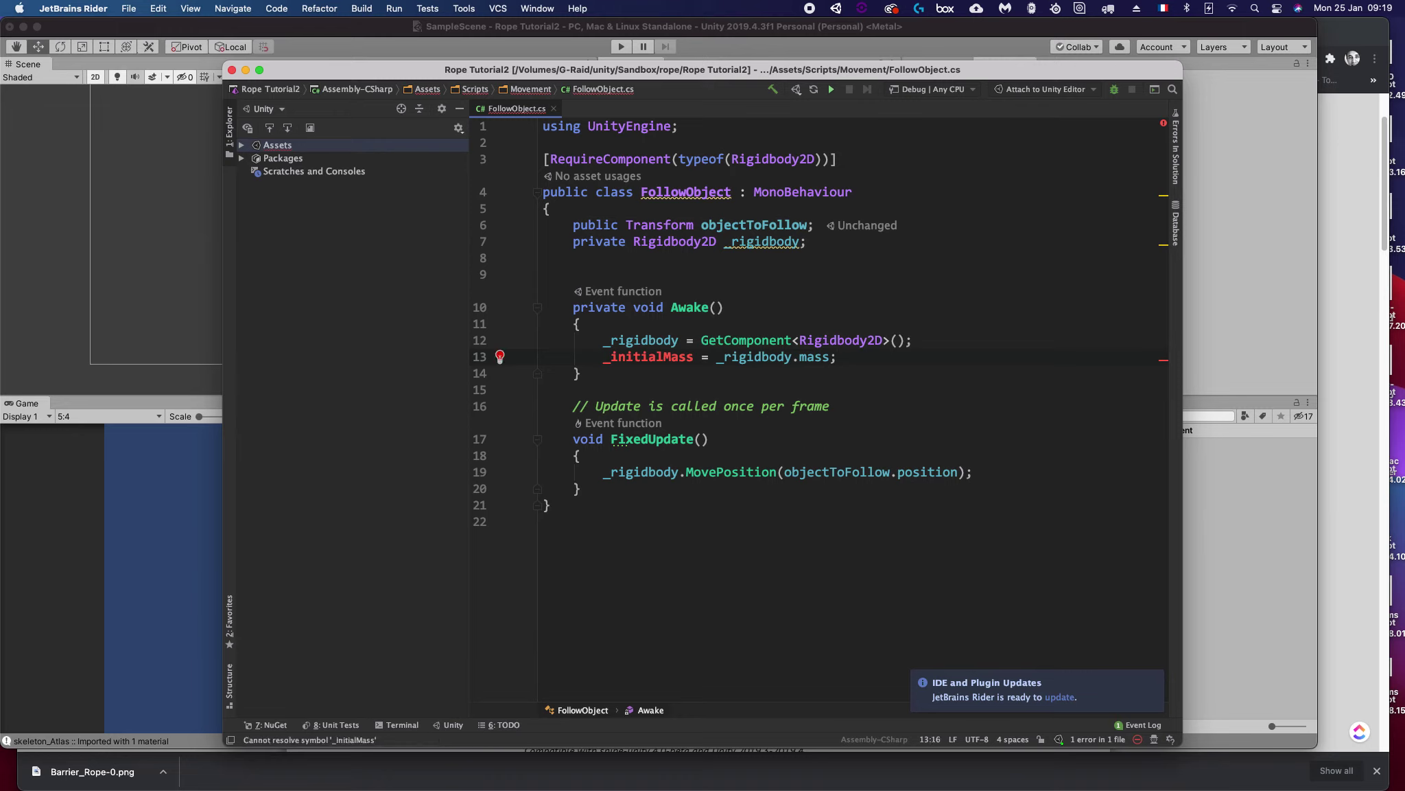
{"action": "left_click", "coordinate": [500, 356]}
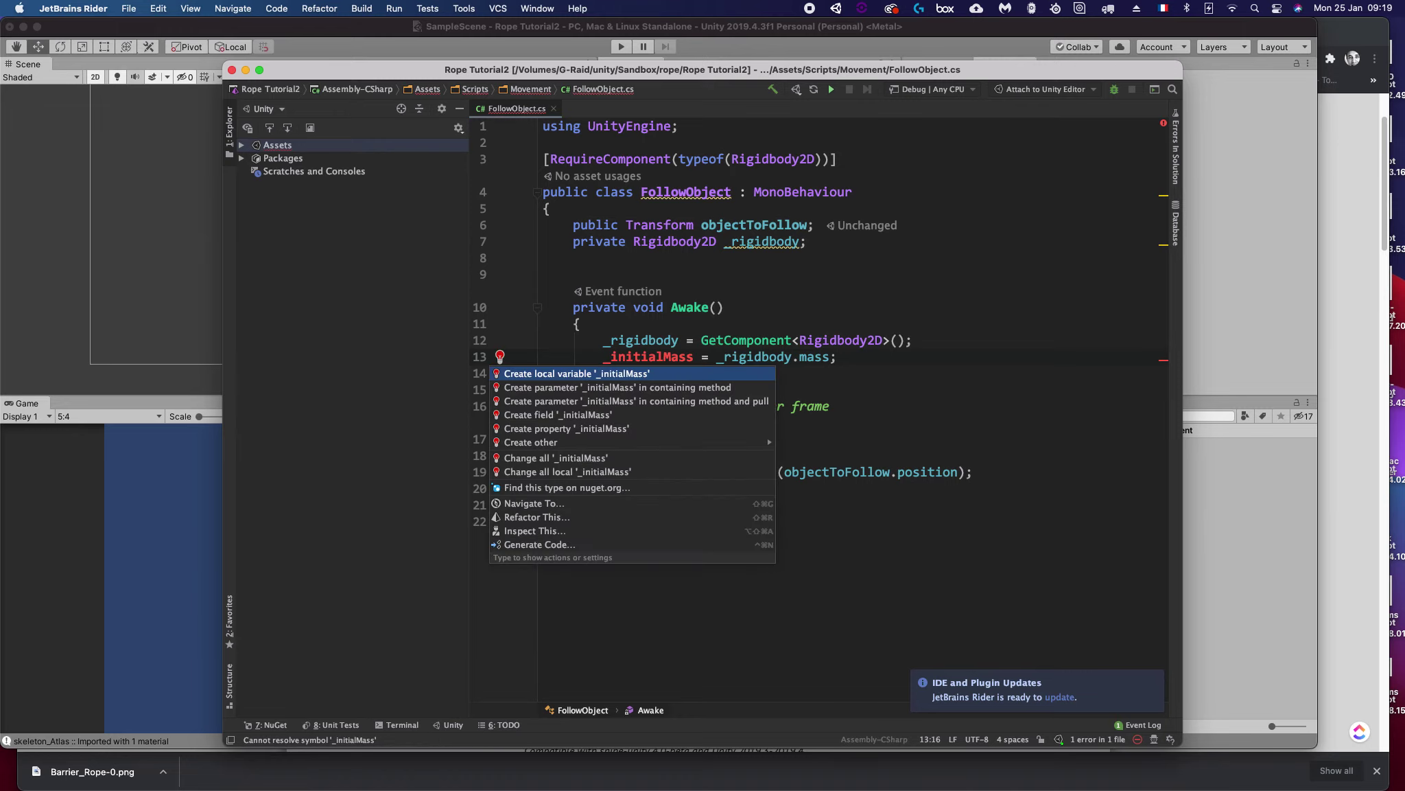
{"action": "key", "text": "Down"}
{"action": "key", "text": "Down"}
{"action": "key", "text": "Down"}
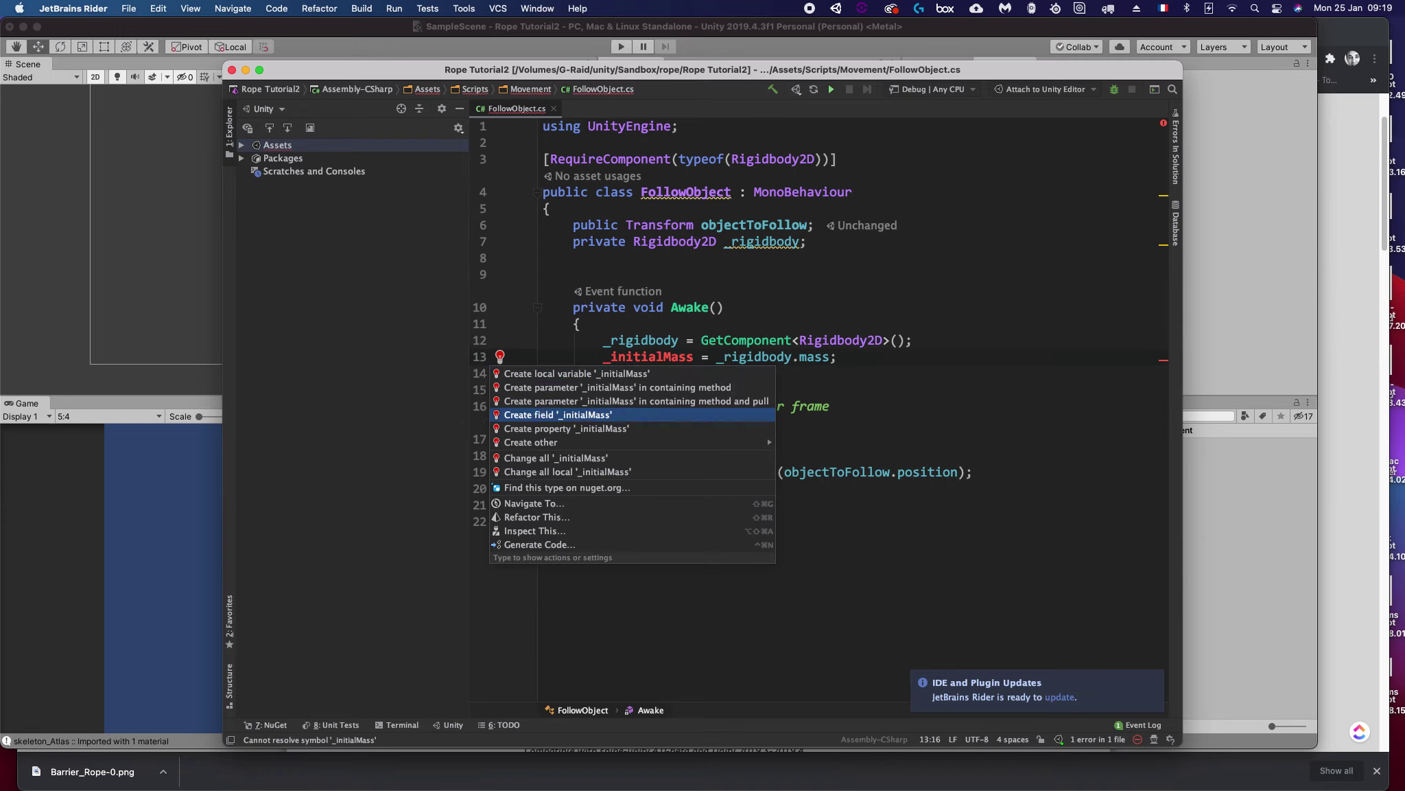
{"action": "key", "text": "Return"}
{"action": "key", "text": "Return"}
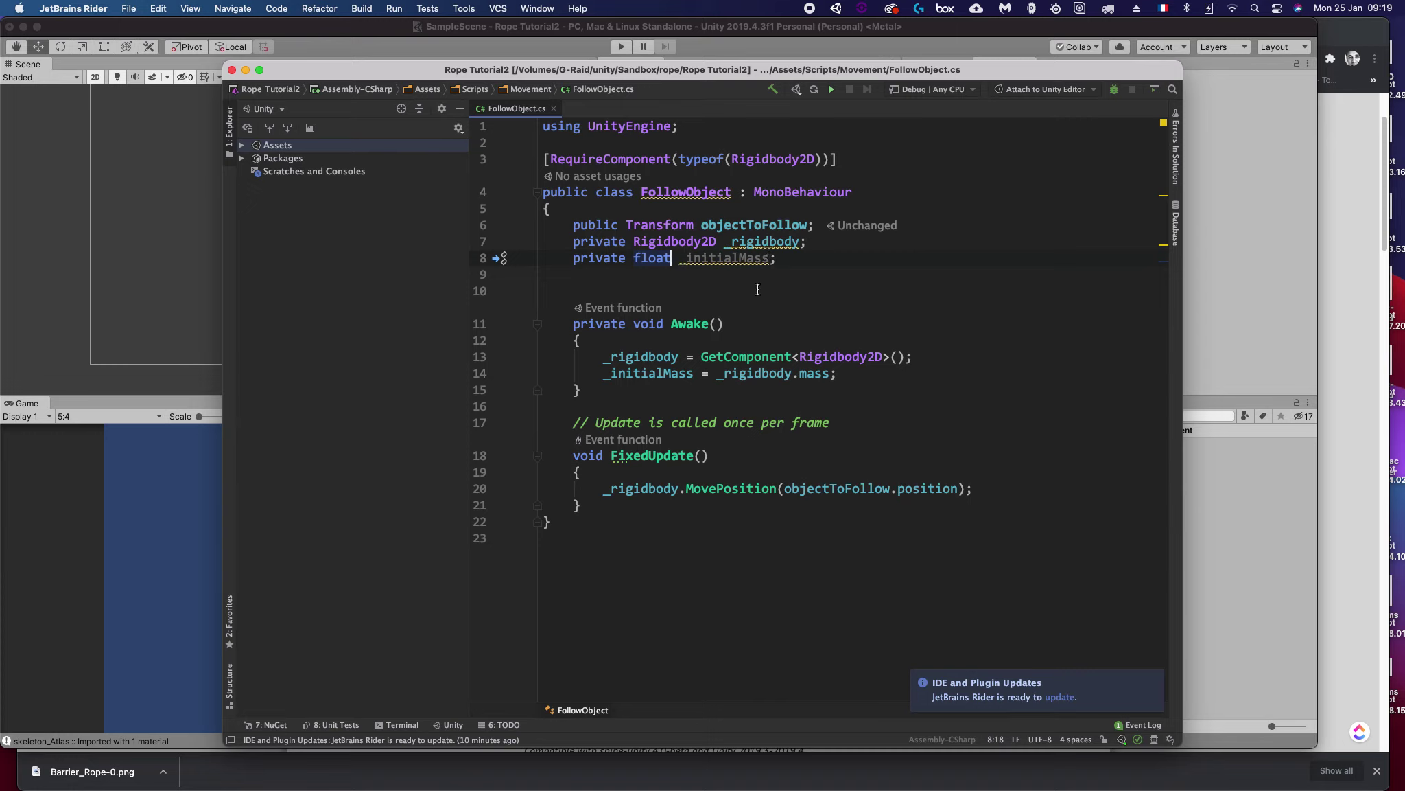
{"action": "left_click", "coordinate": [582, 390]}
Step: Add an OnEnable method that sets _rigidbody.mass to 9999f
{"action": "key", "text": "Return"}
{"action": "key", "text": "Return"}
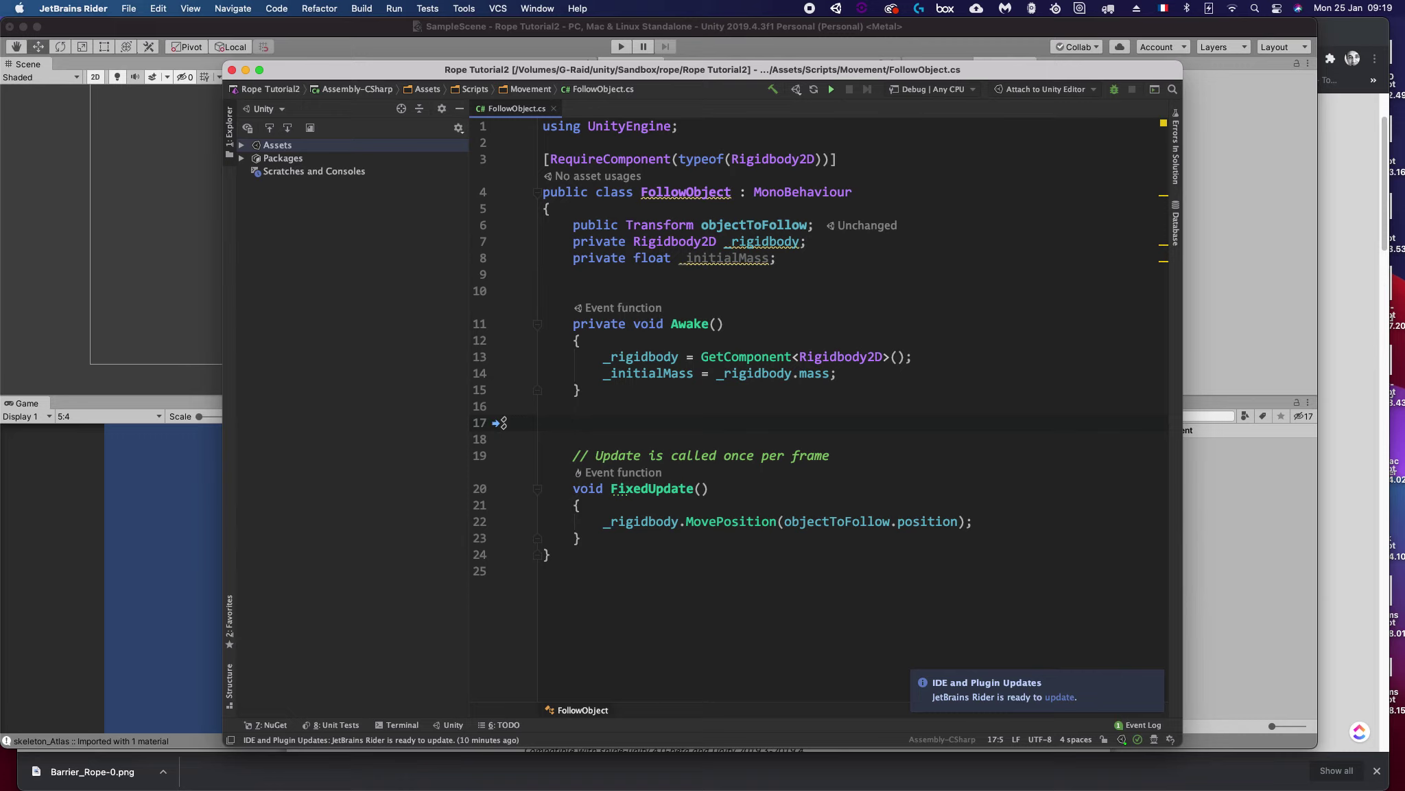
{"action": "type", "text": "private void"}
{"action": "type", "text": " OnE"}
{"action": "key", "text": "Escape"}
{"action": "key", "text": "Return"}
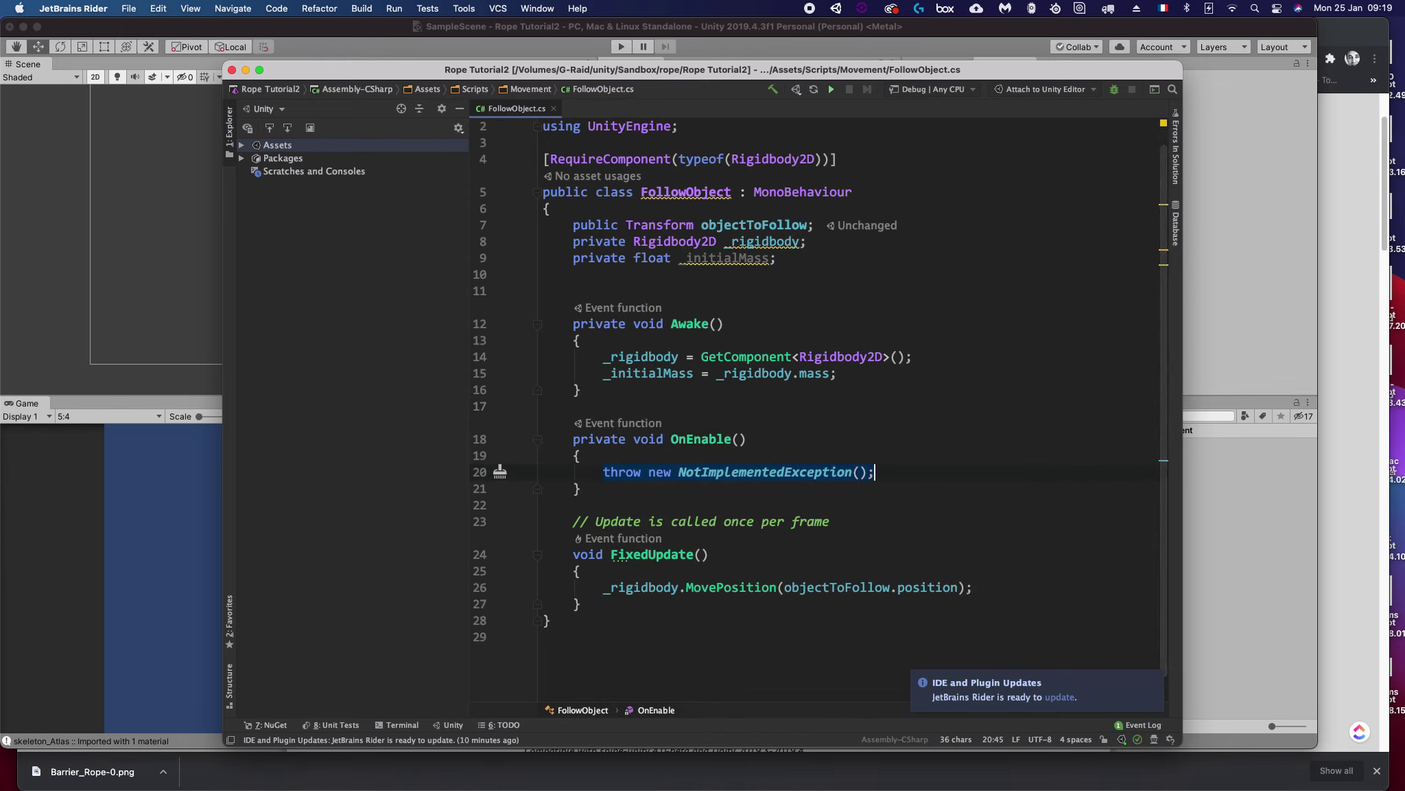
{"action": "type", "text": "_rig"}
{"action": "key", "text": "Return"}
{"action": "type", "text": "."}
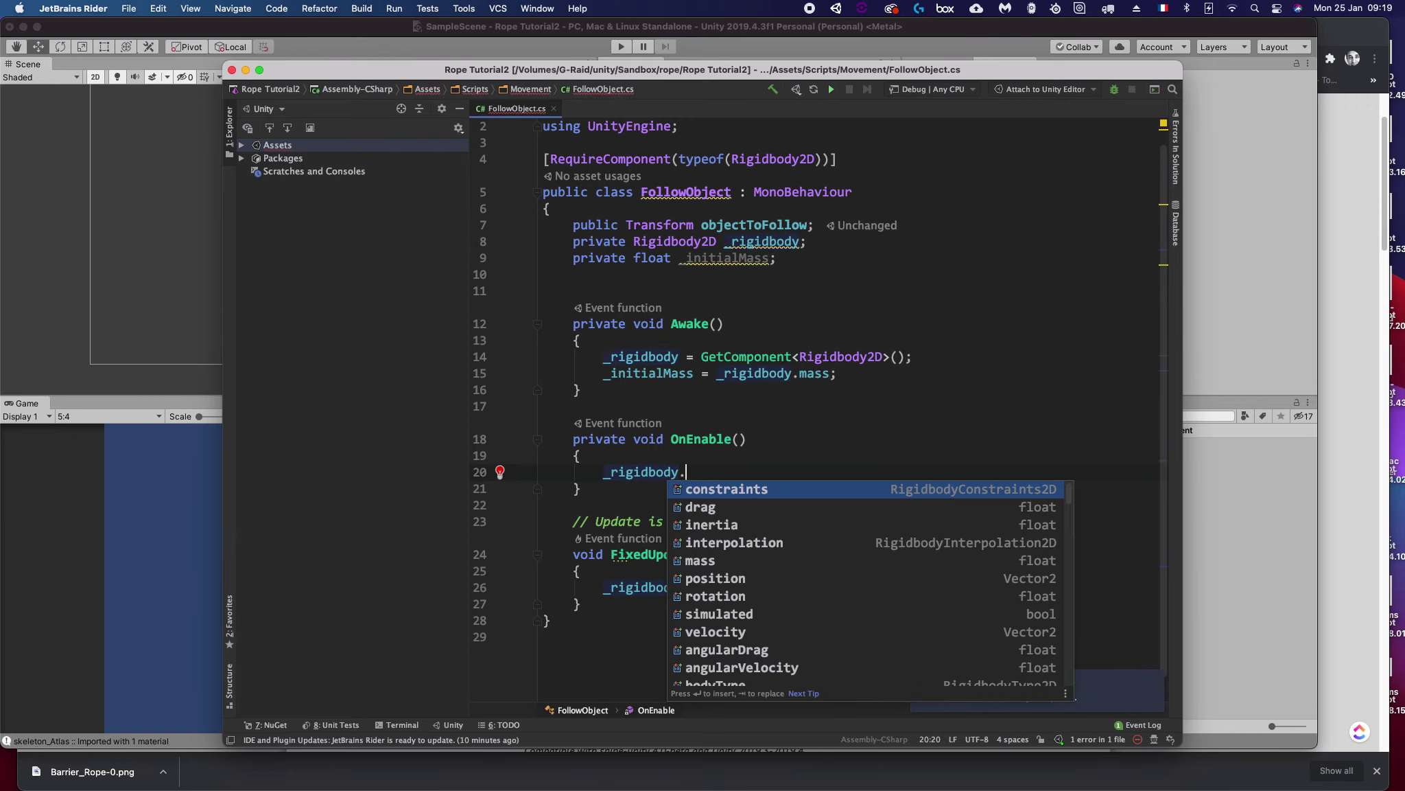
{"action": "type", "text": "mass "}
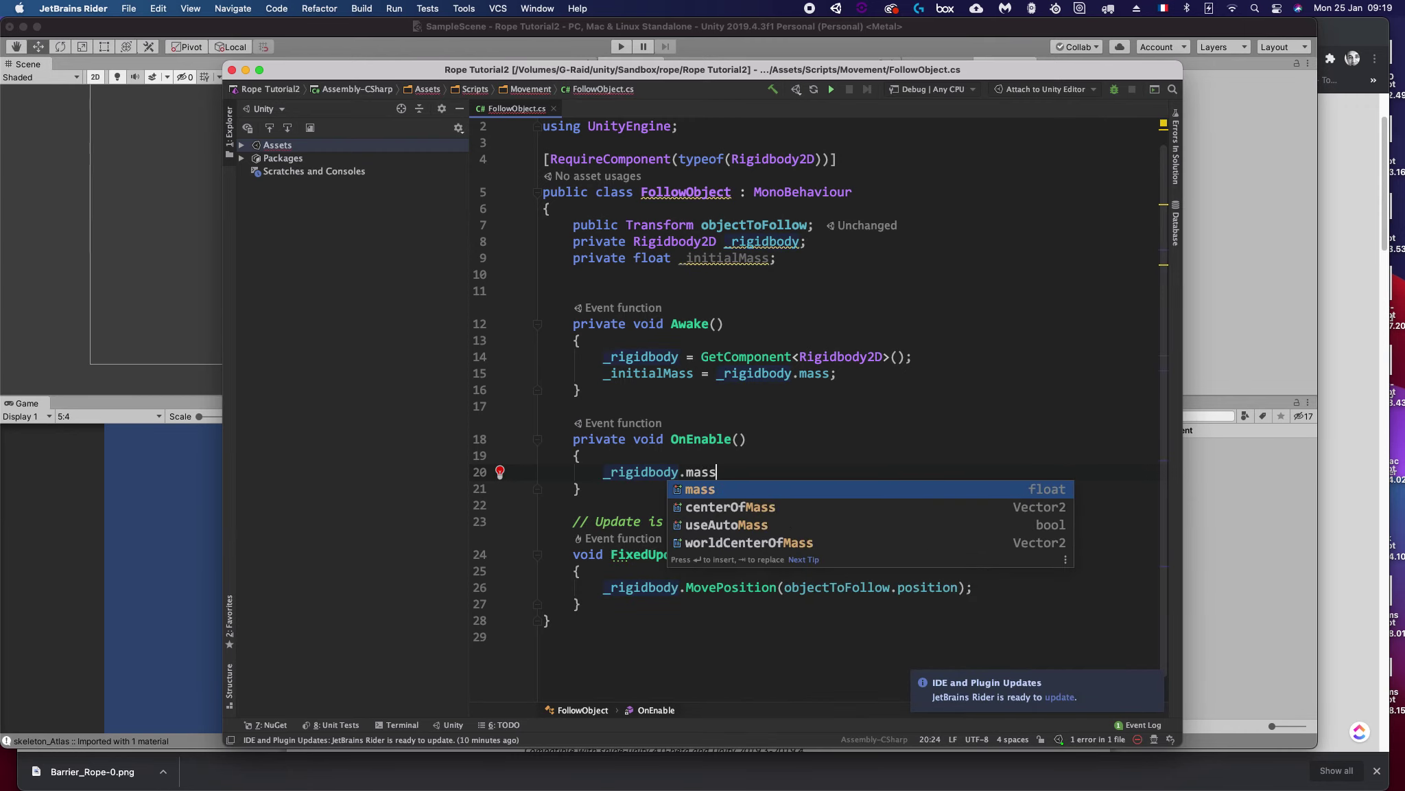
{"action": "type", "text": "= 9"}
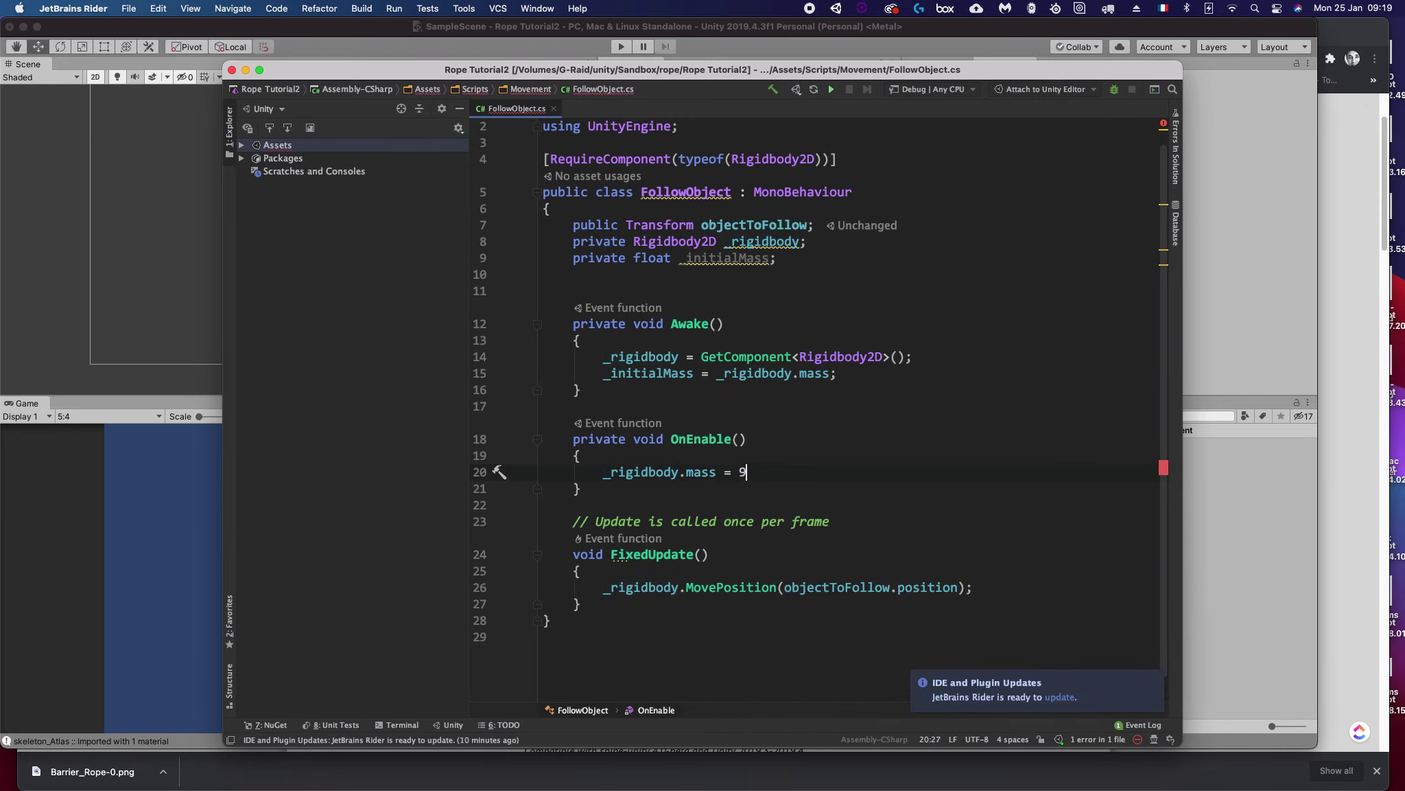
{"action": "type", "text": "999"}
{"action": "type", "text": ";"}
{"action": "key", "text": "Left"}
{"action": "type", "text": "f"}
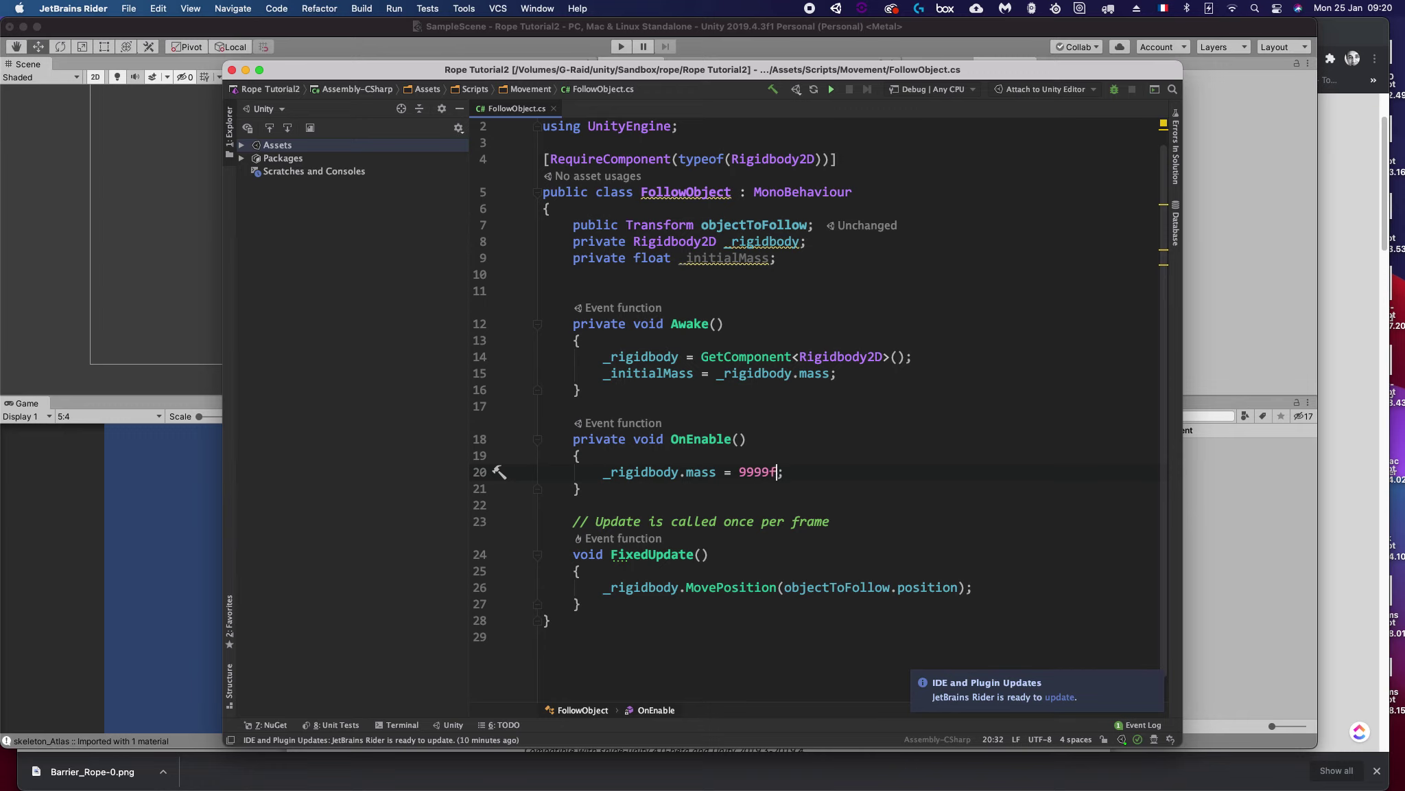
{"action": "left_click", "coordinate": [581, 488]}
Step: Add a private OnDisable method that restores _rigidbody.mass to _initialMass, then return to Unity
{"action": "key", "text": "Return"}
{"action": "type", "text": "private void OnDisa"}
{"action": "key", "text": "Return"}
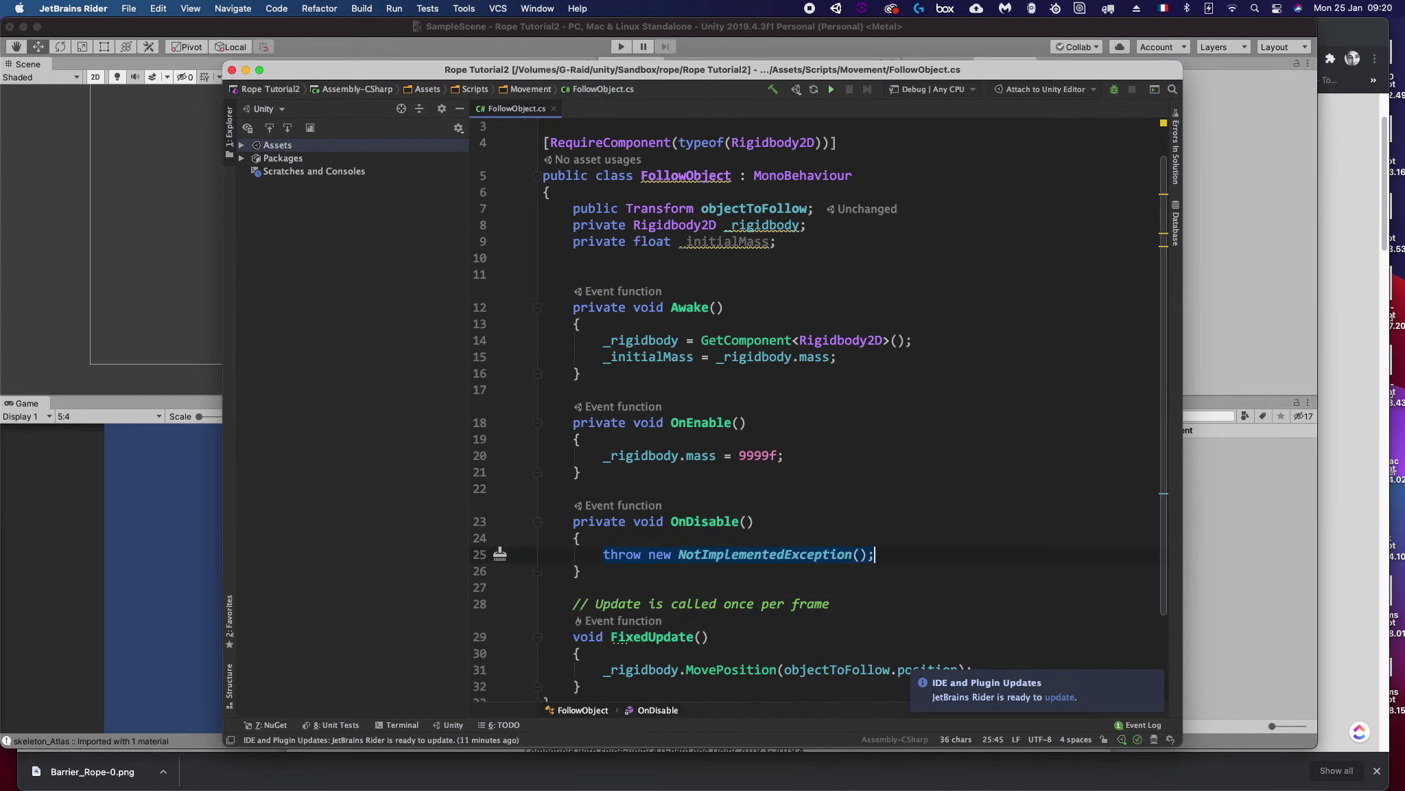
{"action": "type", "text": "_r"}
{"action": "key", "text": "Return"}
{"action": "type", "text": ".m"}
{"action": "key", "text": "Return"}
{"action": "type", "text": "="}
{"action": "key", "text": "Return"}
{"action": "type", "text": ";"}
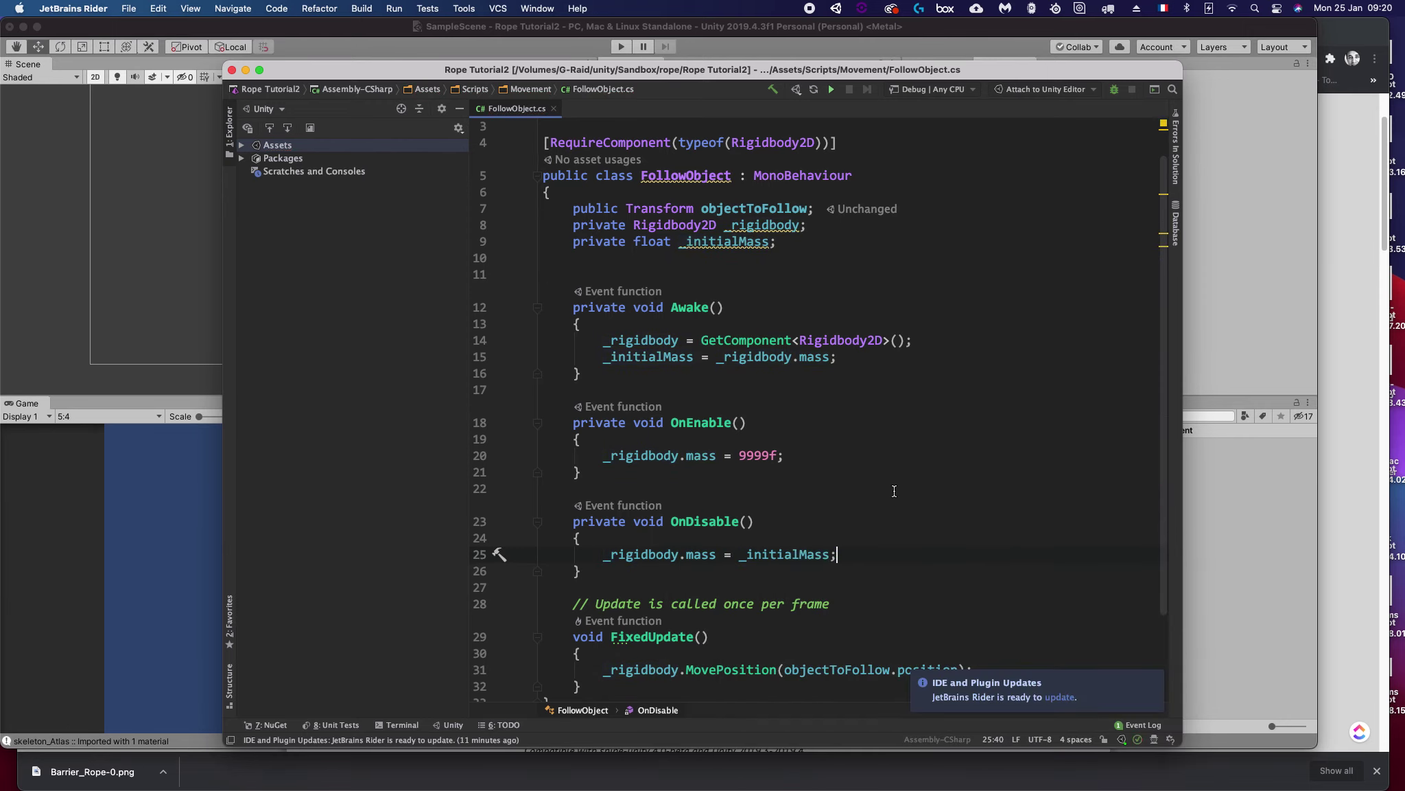
{"action": "scroll", "coordinate": [889, 485], "scroll_direction": "down", "scroll_amount": 3}
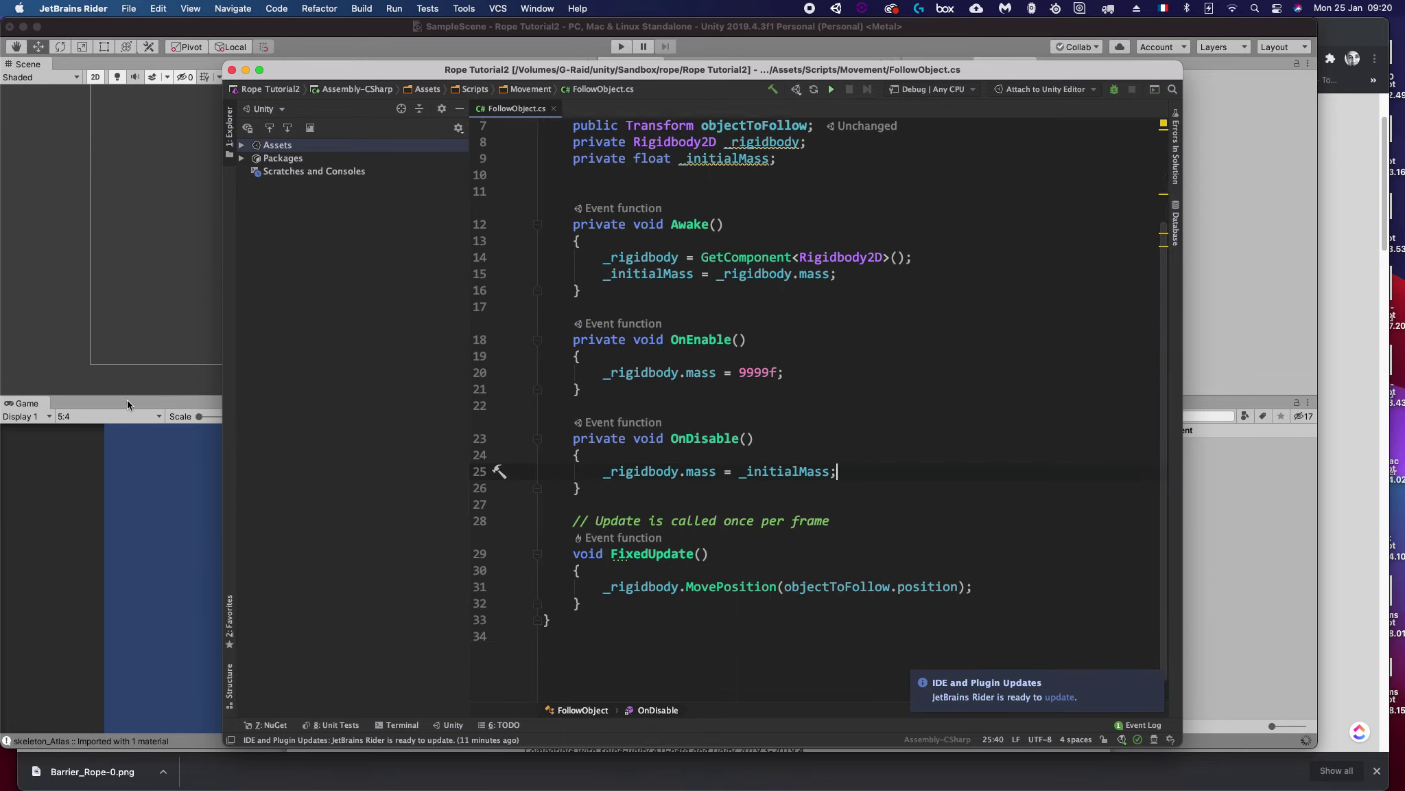
{"action": "left_click", "coordinate": [130, 474]}
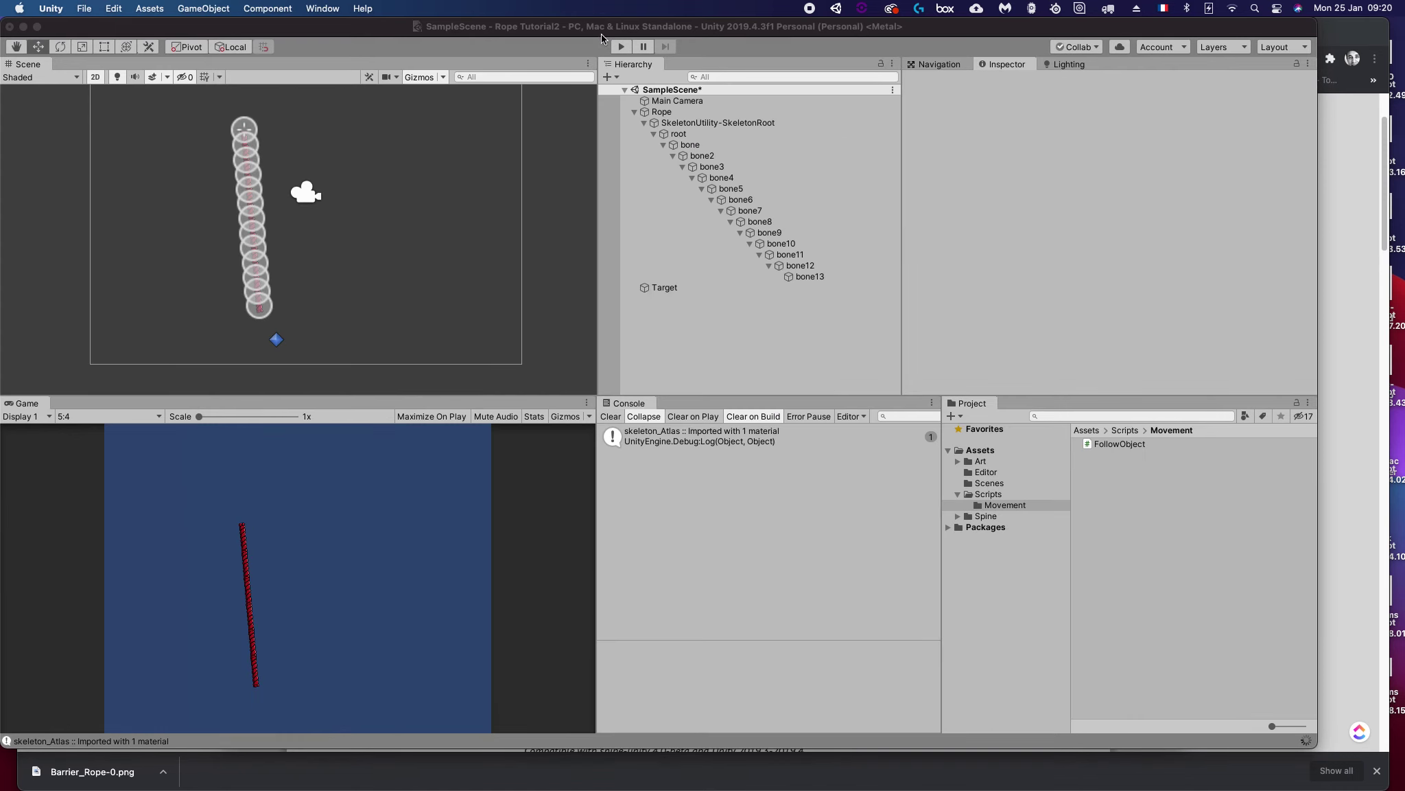
Step: Start Play mode and enable the Follow Object script on bone13
{"action": "left_click", "coordinate": [620, 47]}
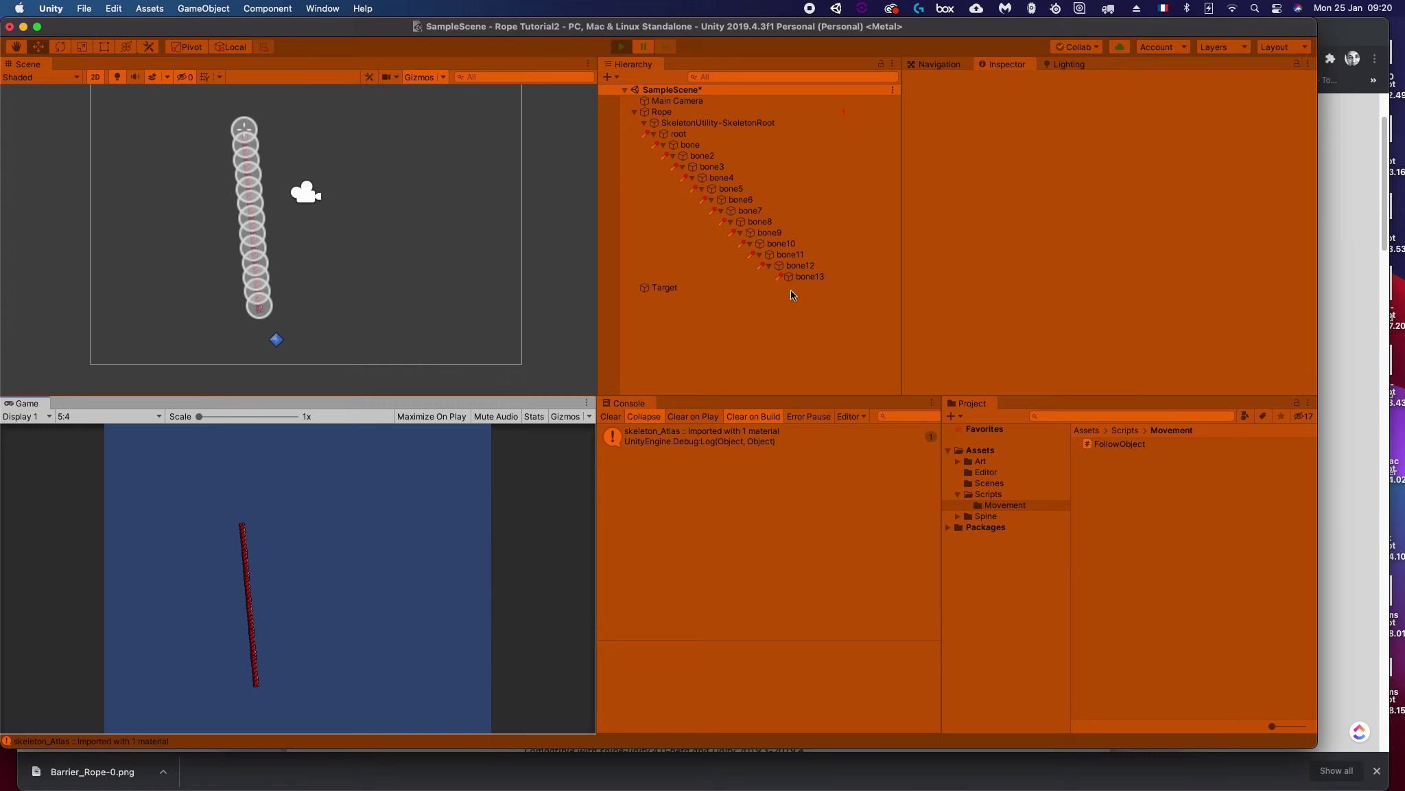
{"action": "left_click", "coordinate": [804, 278]}
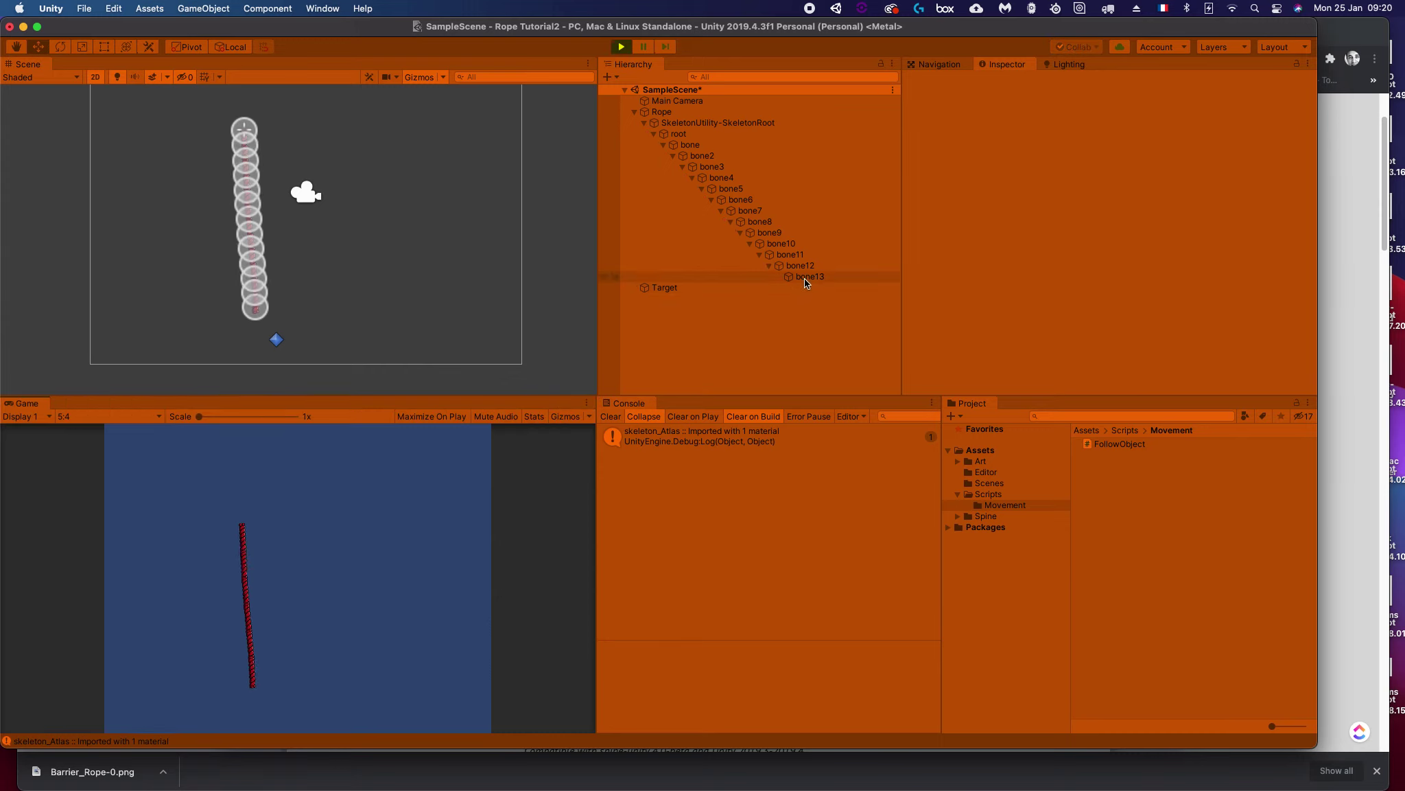
{"action": "scroll", "coordinate": [1019, 303], "scroll_direction": "down", "scroll_amount": 5}
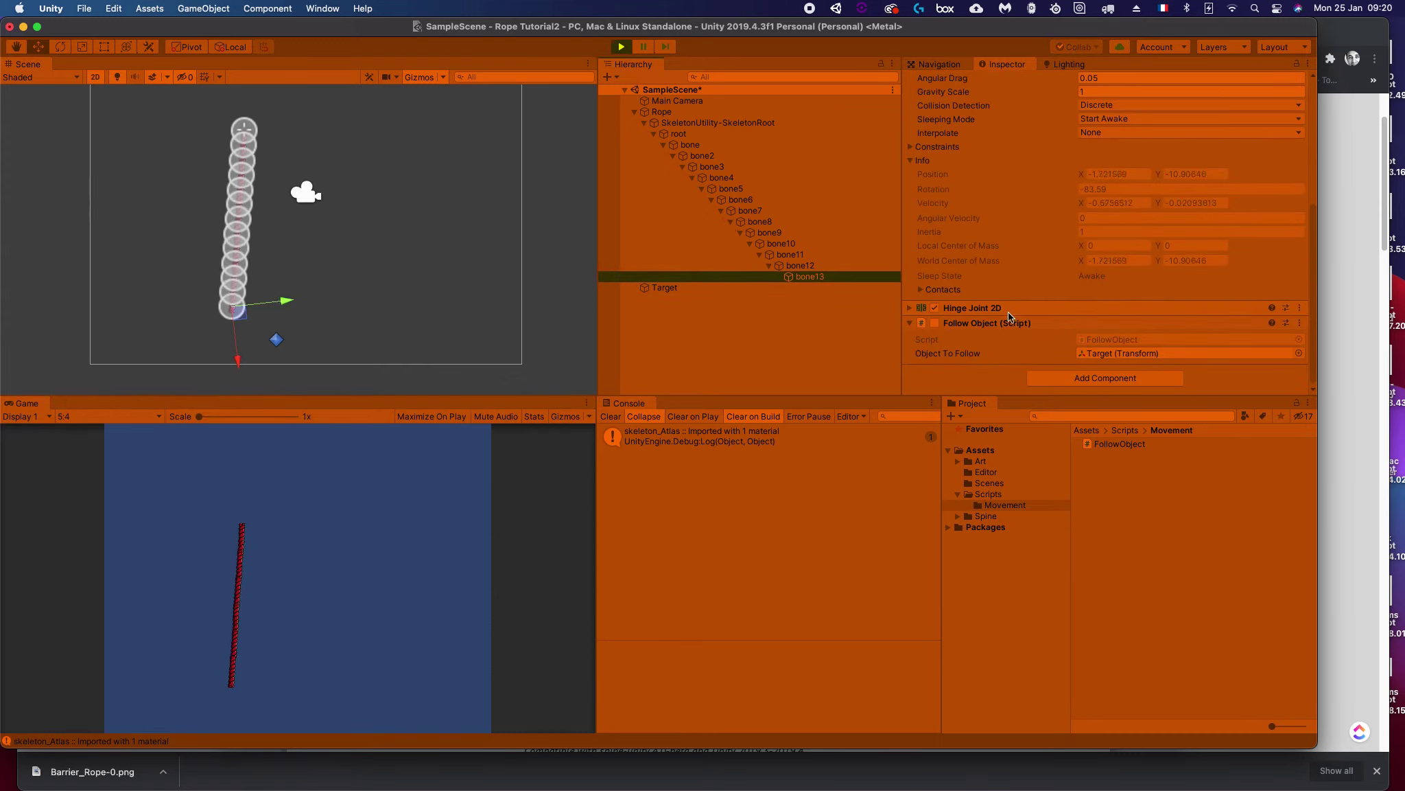
{"action": "left_click", "coordinate": [935, 321]}
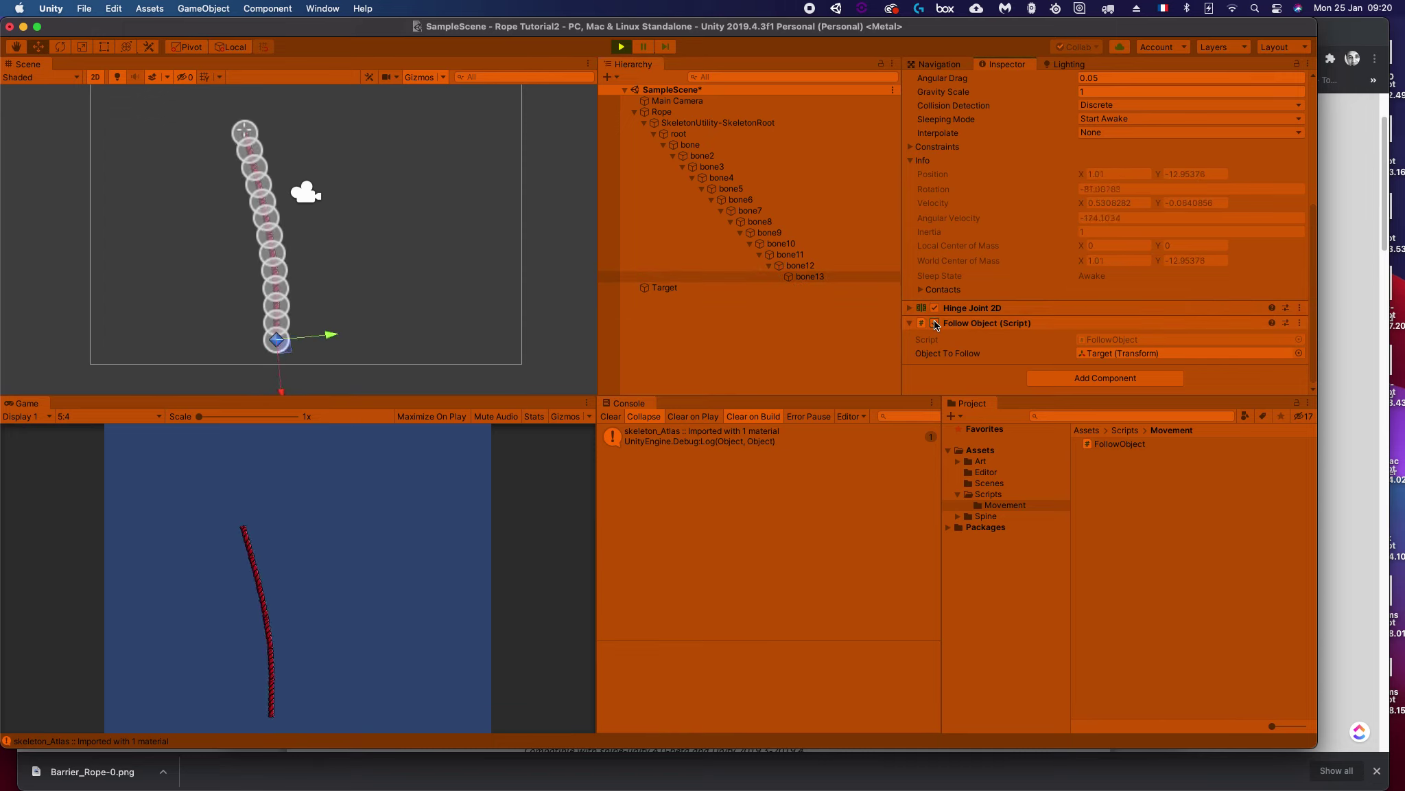
Step: Drag the Target progressively down-right so the rope's end follows it
{"action": "left_click", "coordinate": [665, 288]}
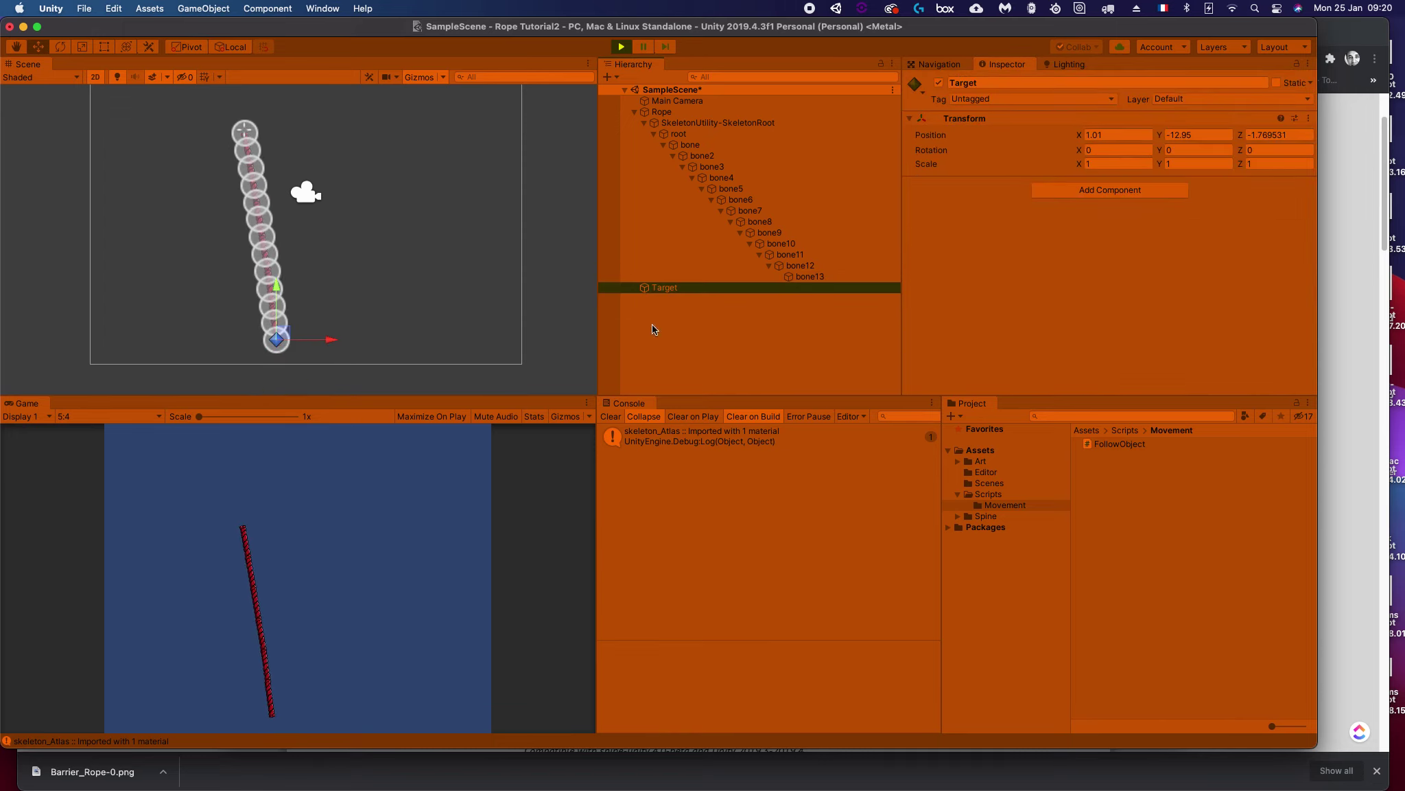
{"action": "left_click_drag", "start_coordinate": [289, 339], "coordinate": [489, 349]}
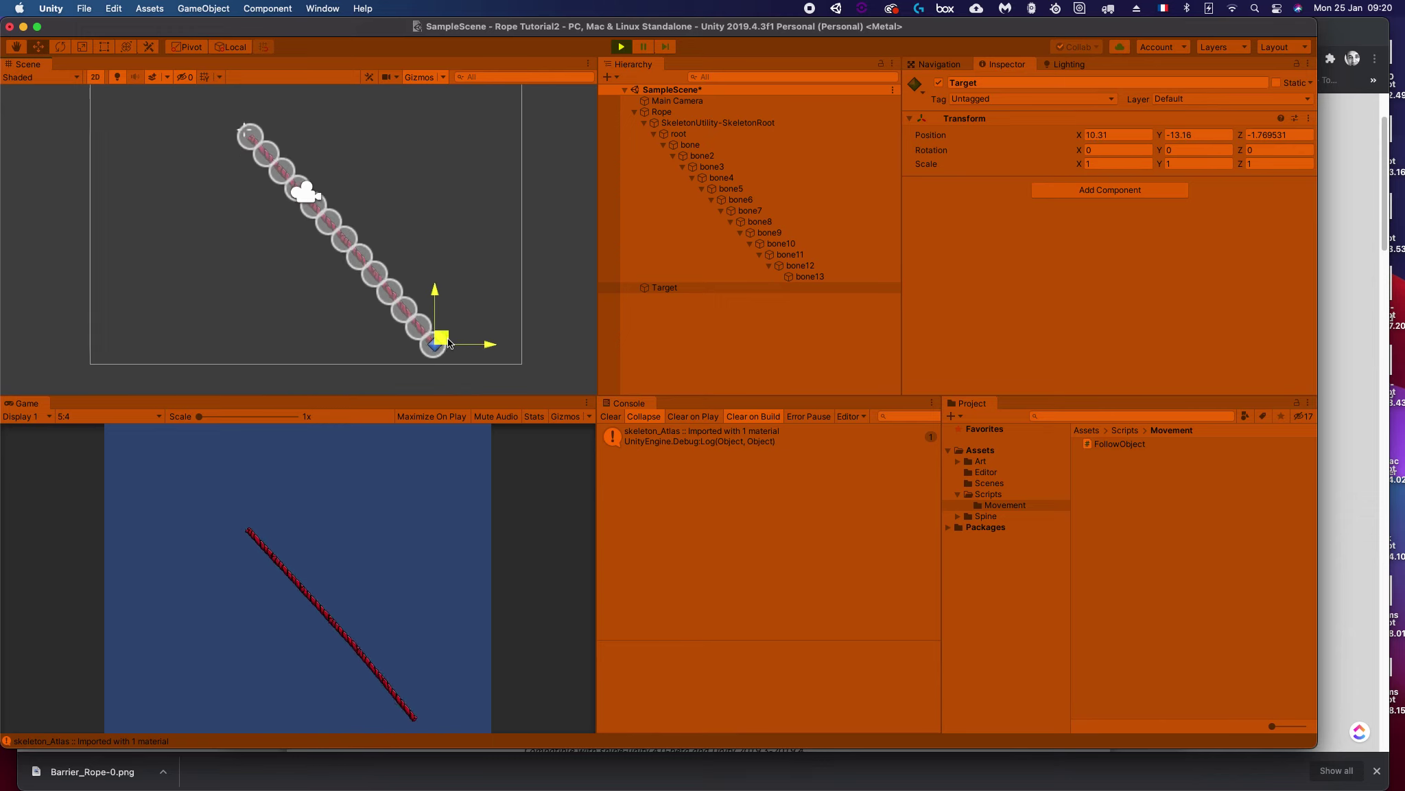
{"action": "left_click_drag", "start_coordinate": [489, 349], "coordinate": [563, 377]}
{"action": "middle_click_drag", "start_coordinate": [523, 330], "coordinate": [472, 242]}
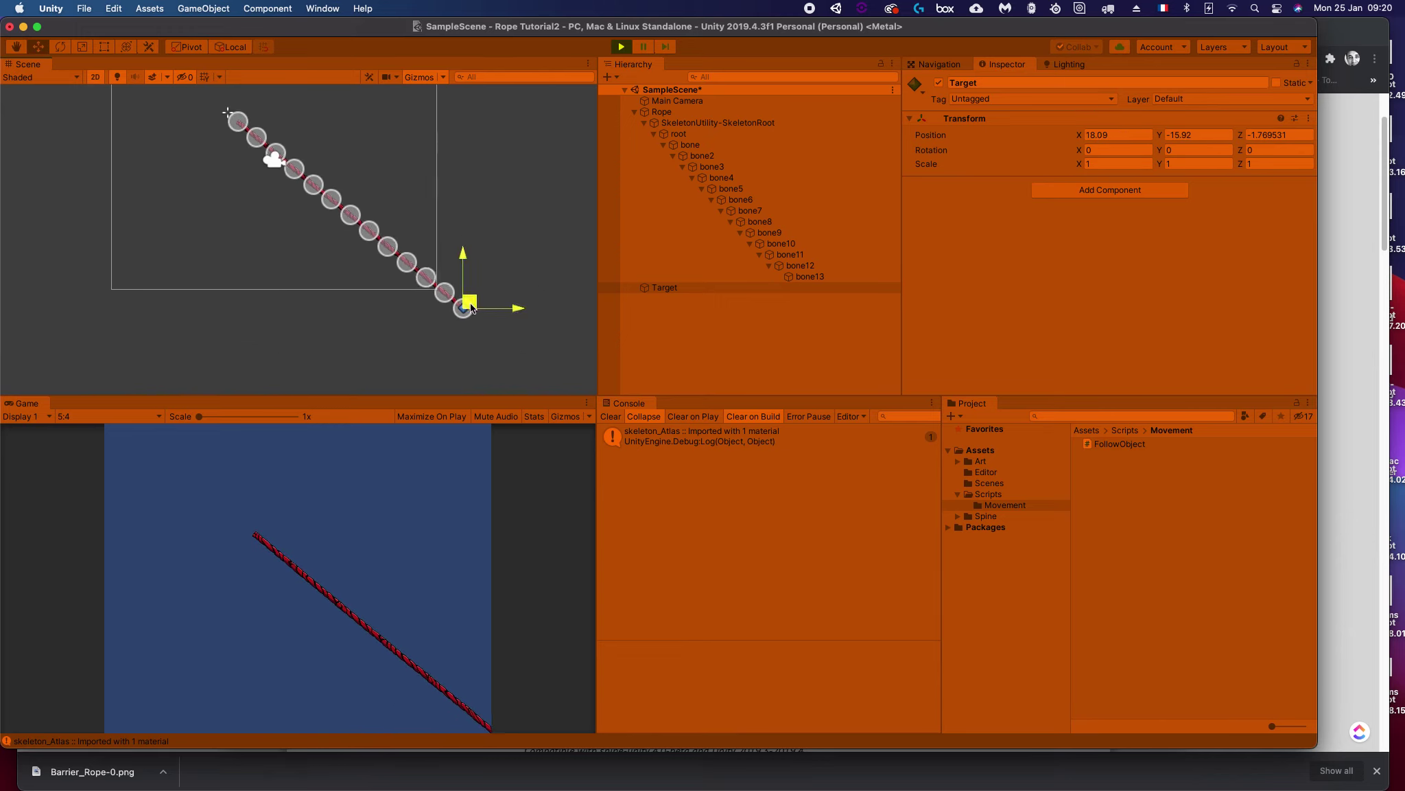
{"action": "left_click_drag", "start_coordinate": [471, 307], "coordinate": [529, 357]}
{"action": "scroll", "coordinate": [525, 257], "scroll_direction": "down", "scroll_amount": 2}
{"action": "middle_click_drag", "start_coordinate": [525, 267], "coordinate": [372, 197]}
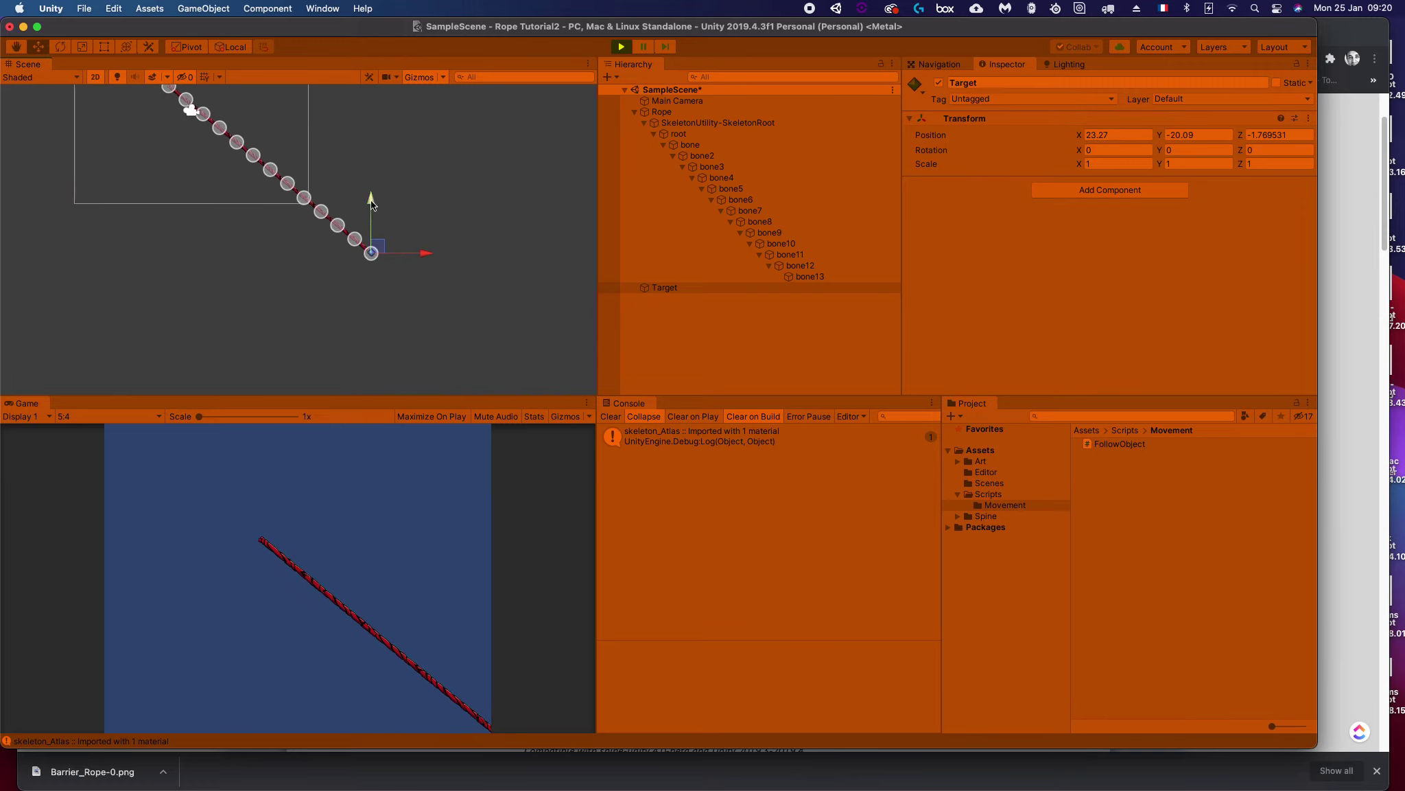
{"action": "left_click_drag", "start_coordinate": [378, 252], "coordinate": [540, 352]}
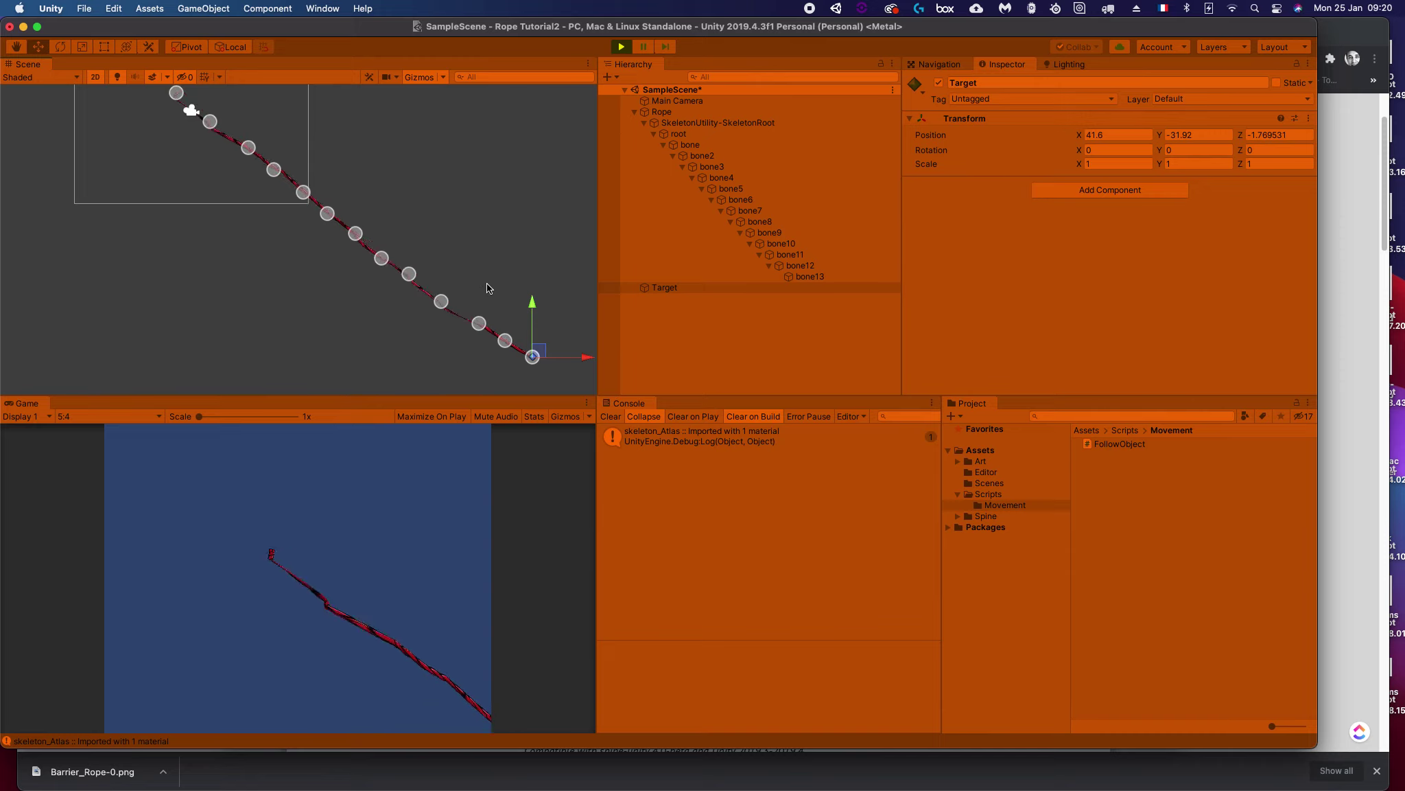
{"action": "scroll", "coordinate": [484, 241], "scroll_direction": "down", "scroll_amount": 2}
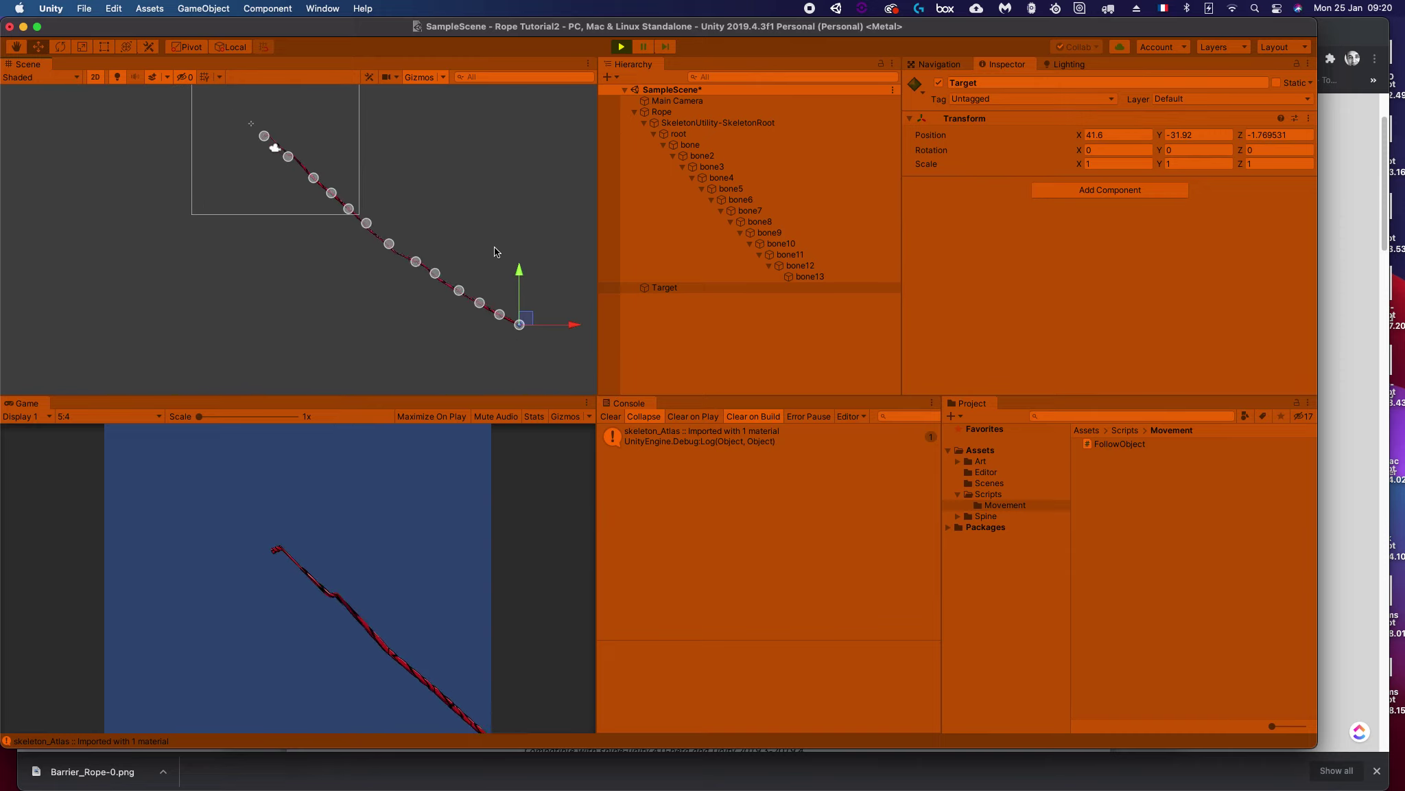
{"action": "middle_click_drag", "start_coordinate": [494, 246], "coordinate": [383, 193]}
{"action": "left_click_drag", "start_coordinate": [384, 252], "coordinate": [487, 311]}
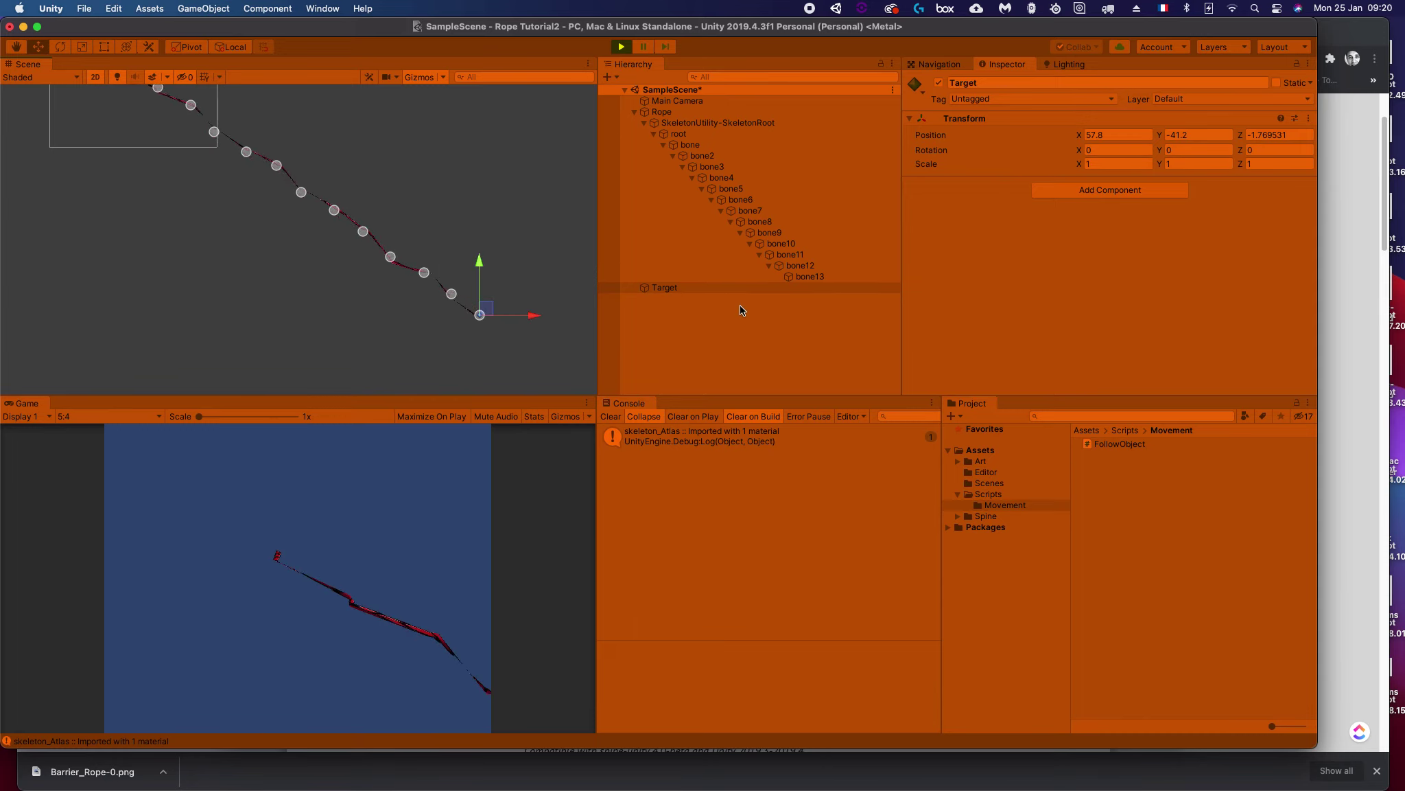
Step: Disable Follow Object on bone13 so the rope swings free, then stop Play mode
{"action": "left_click", "coordinate": [807, 277]}
{"action": "scroll", "coordinate": [1028, 318], "scroll_direction": "down", "scroll_amount": 3}
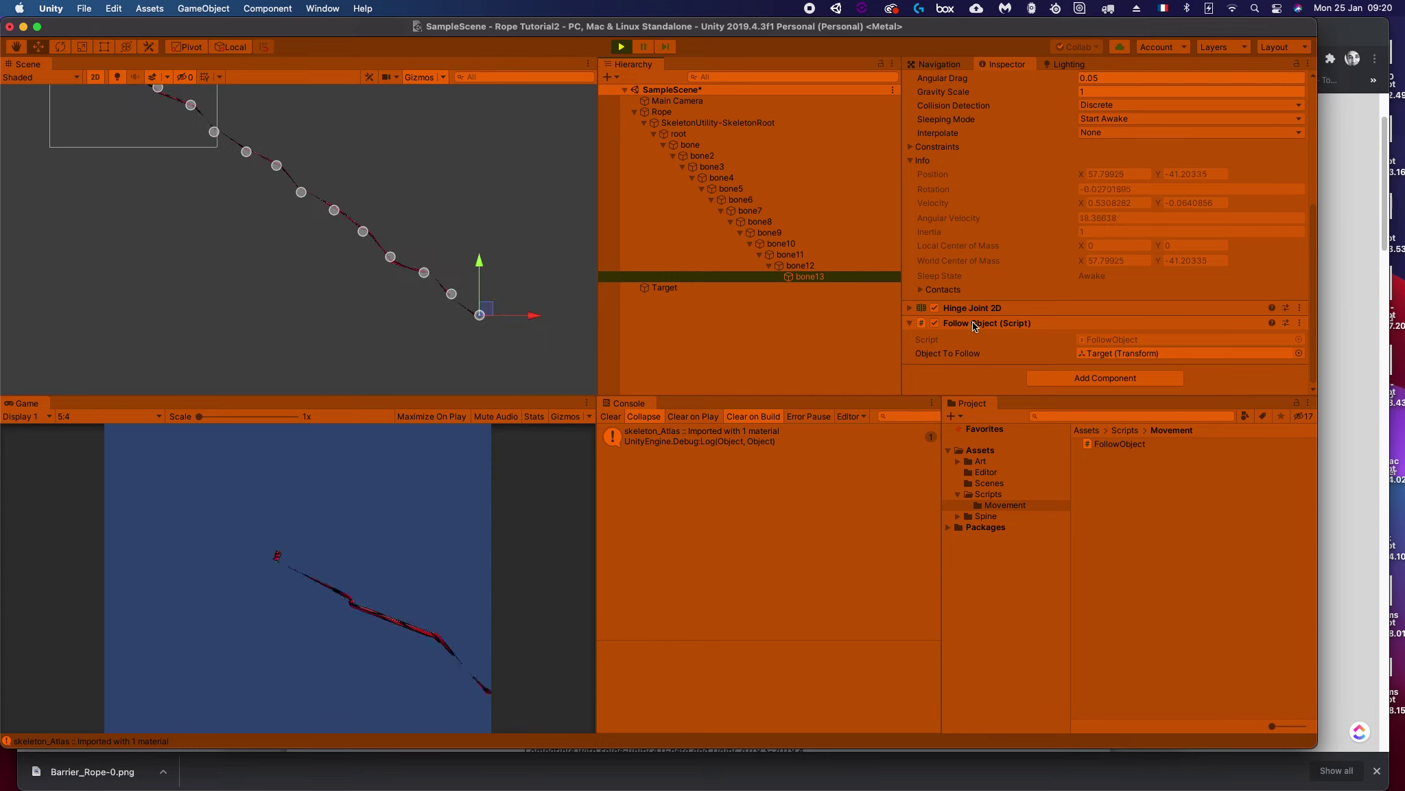
{"action": "left_click", "coordinate": [934, 323]}
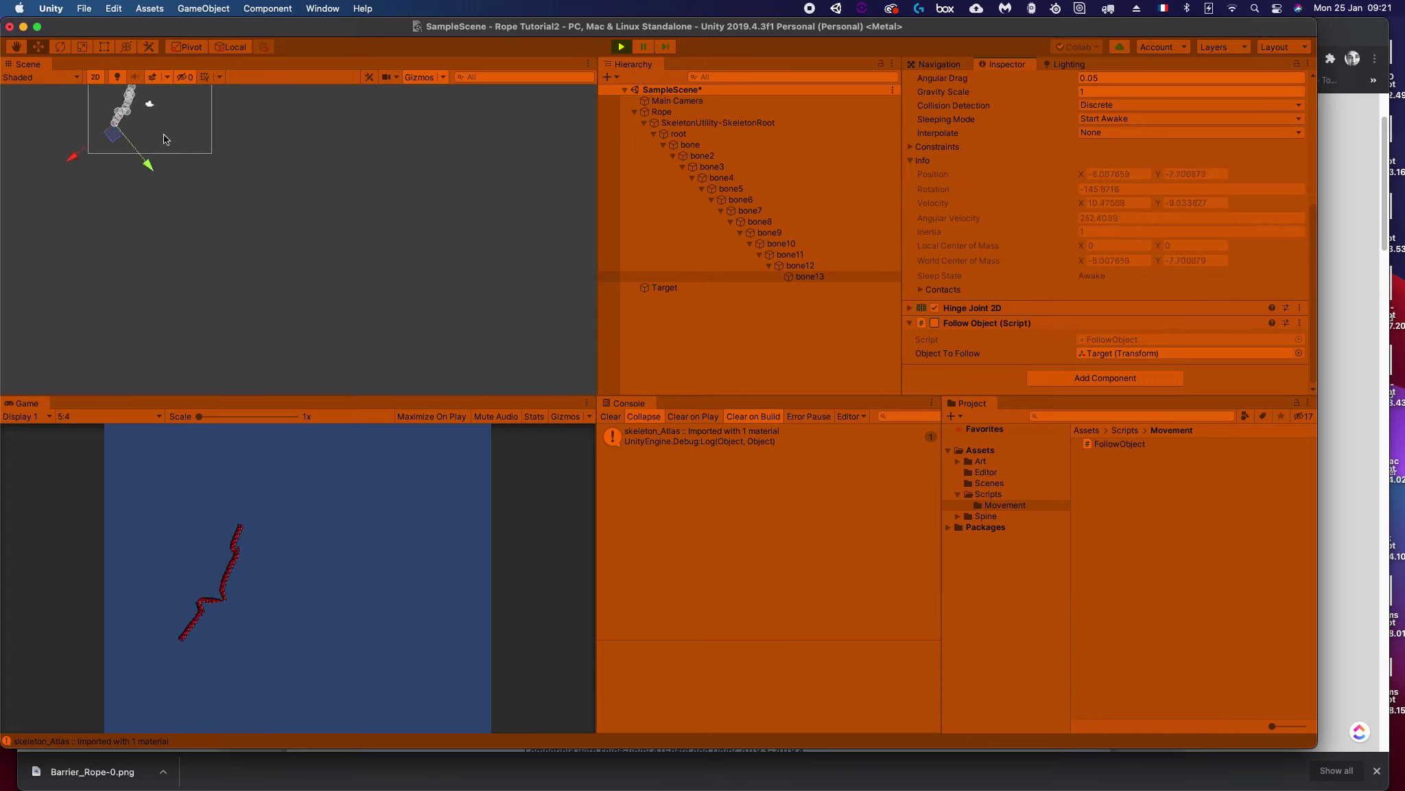
{"action": "left_click", "coordinate": [813, 275]}
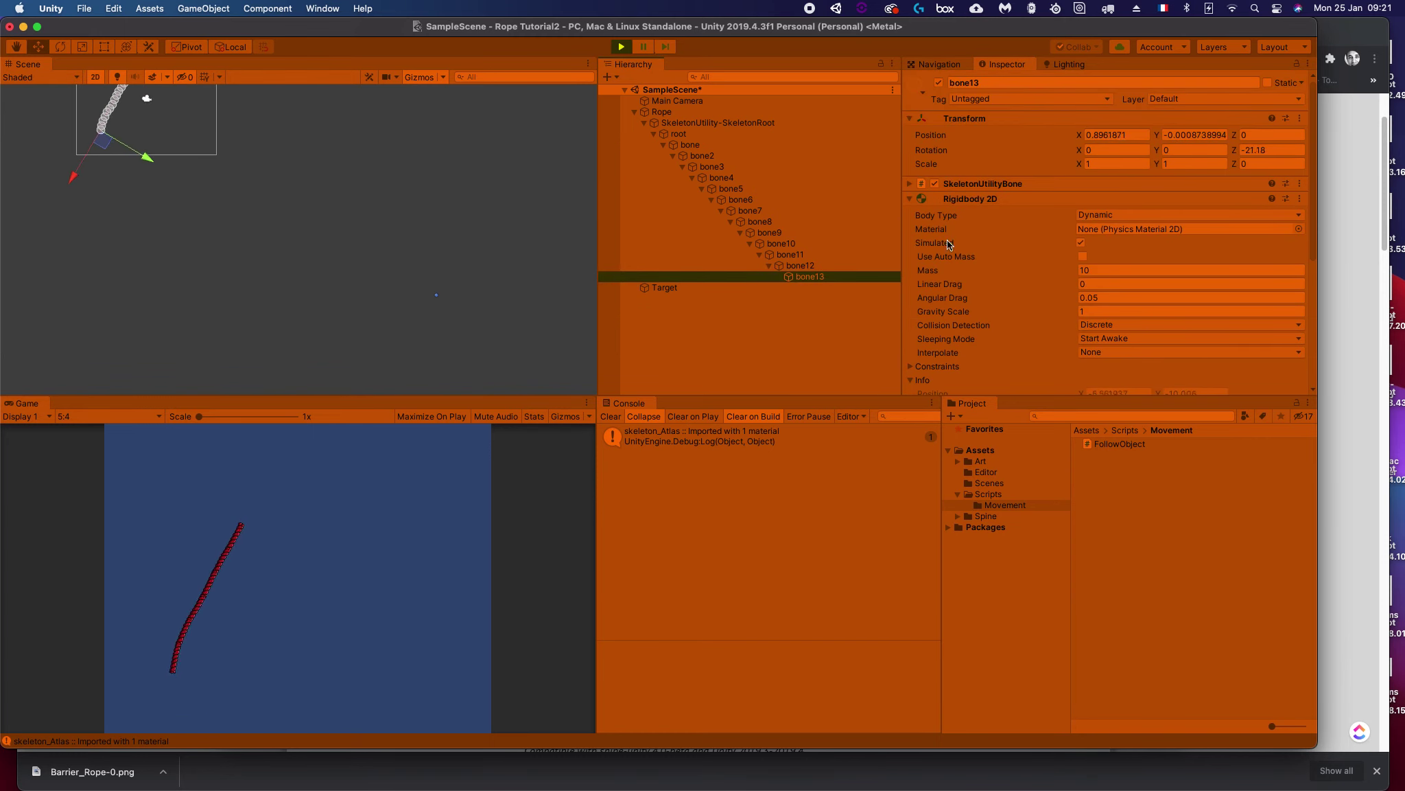
{"action": "left_click", "coordinate": [621, 46]}
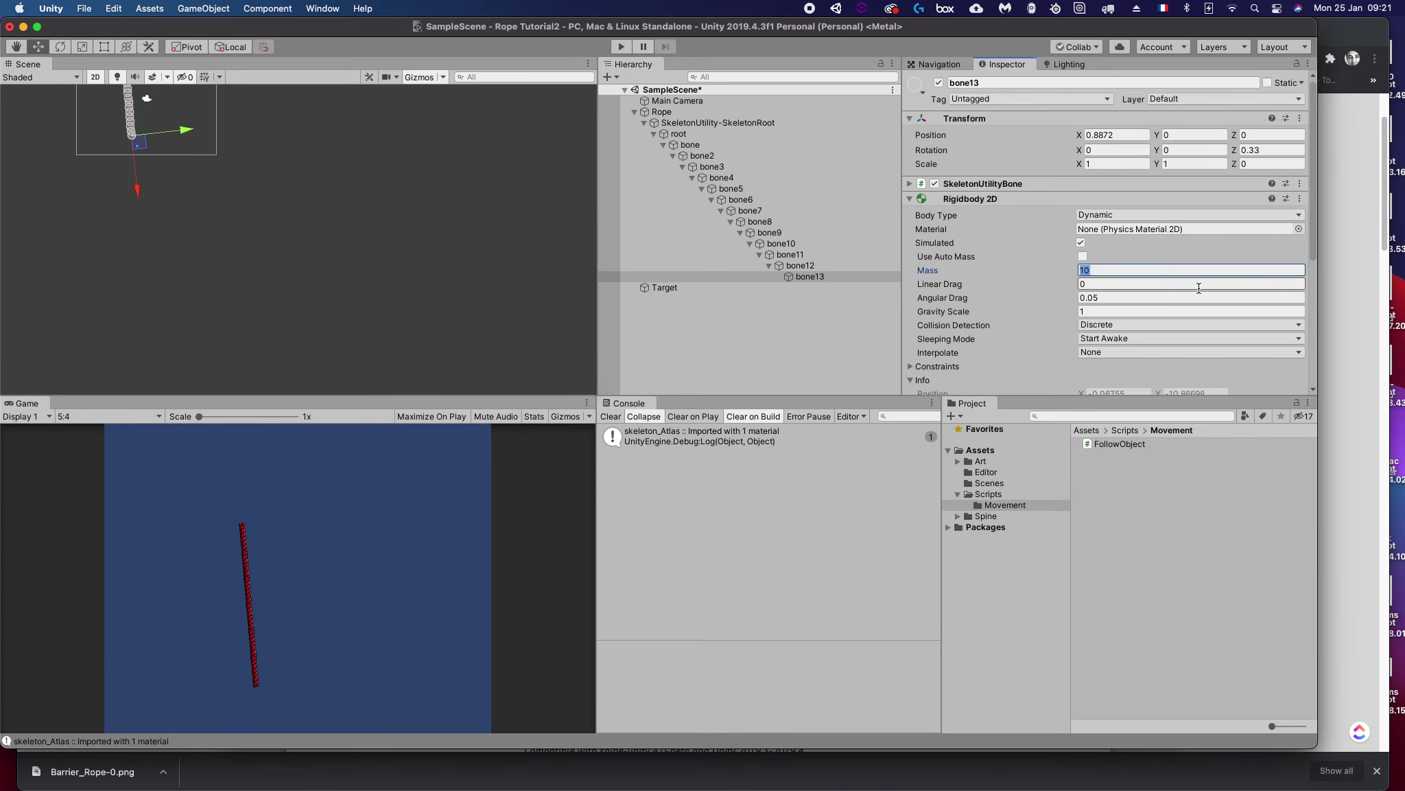
Step: Start Play mode again and enable Follow Object on bone13
{"action": "left_click", "coordinate": [620, 48]}
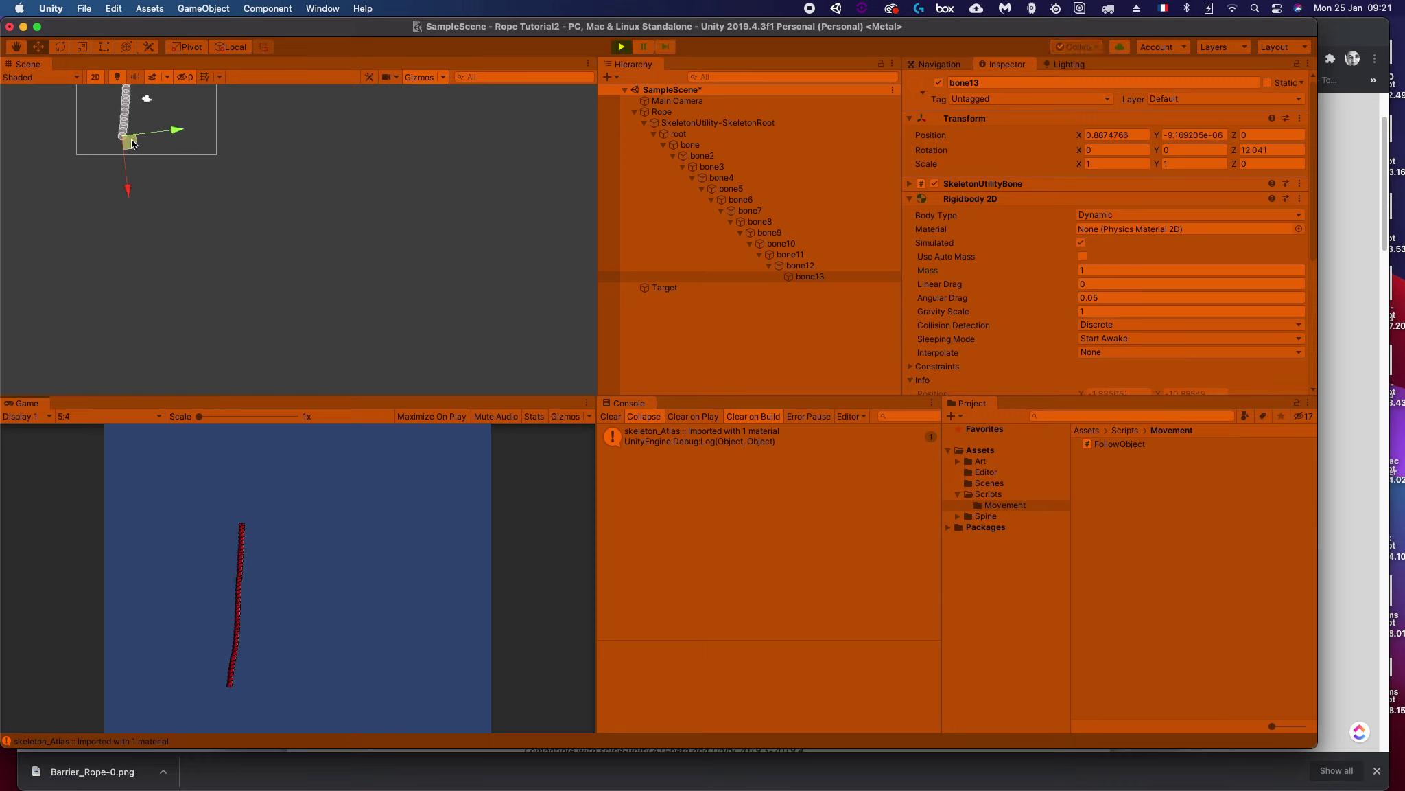
{"action": "left_click", "coordinate": [669, 294]}
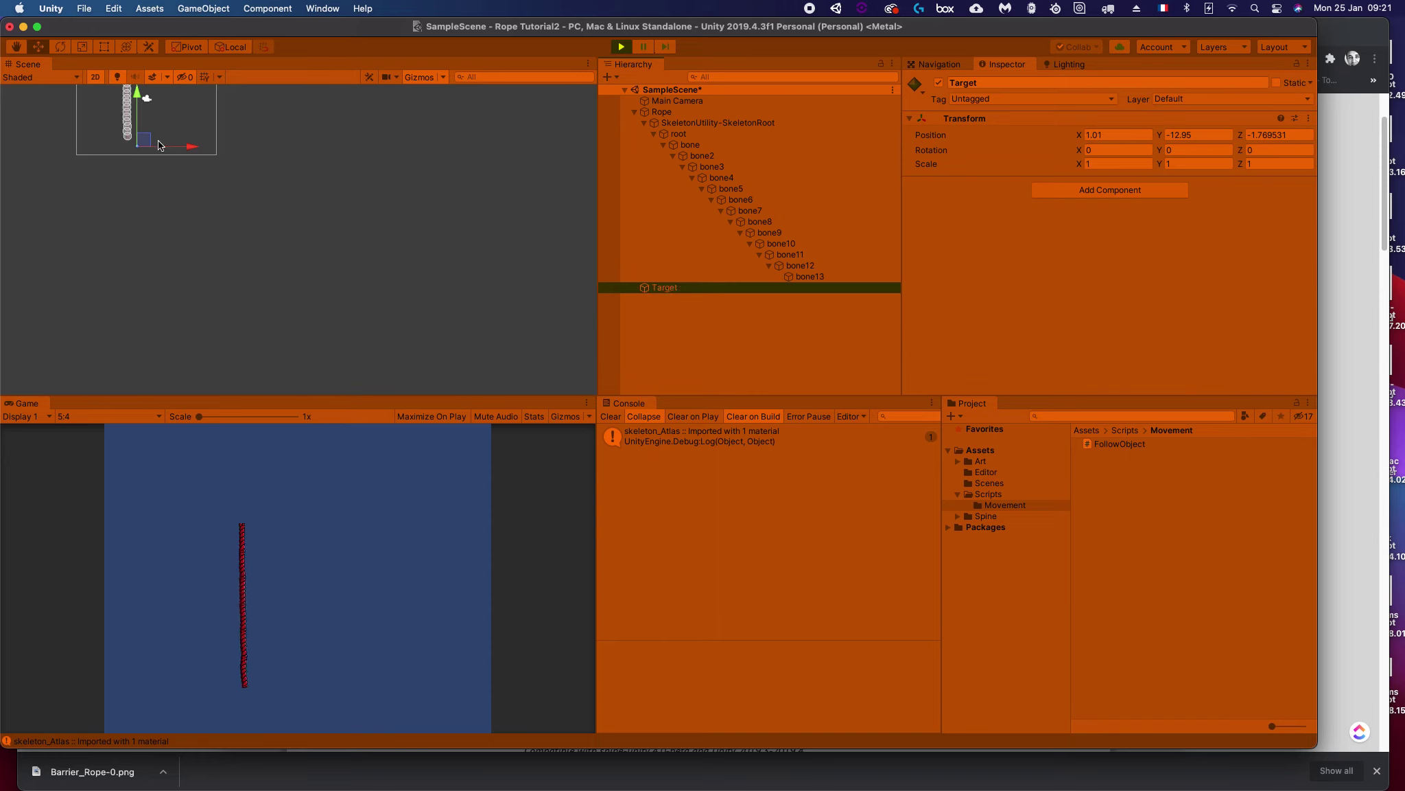
{"action": "left_click", "coordinate": [800, 276]}
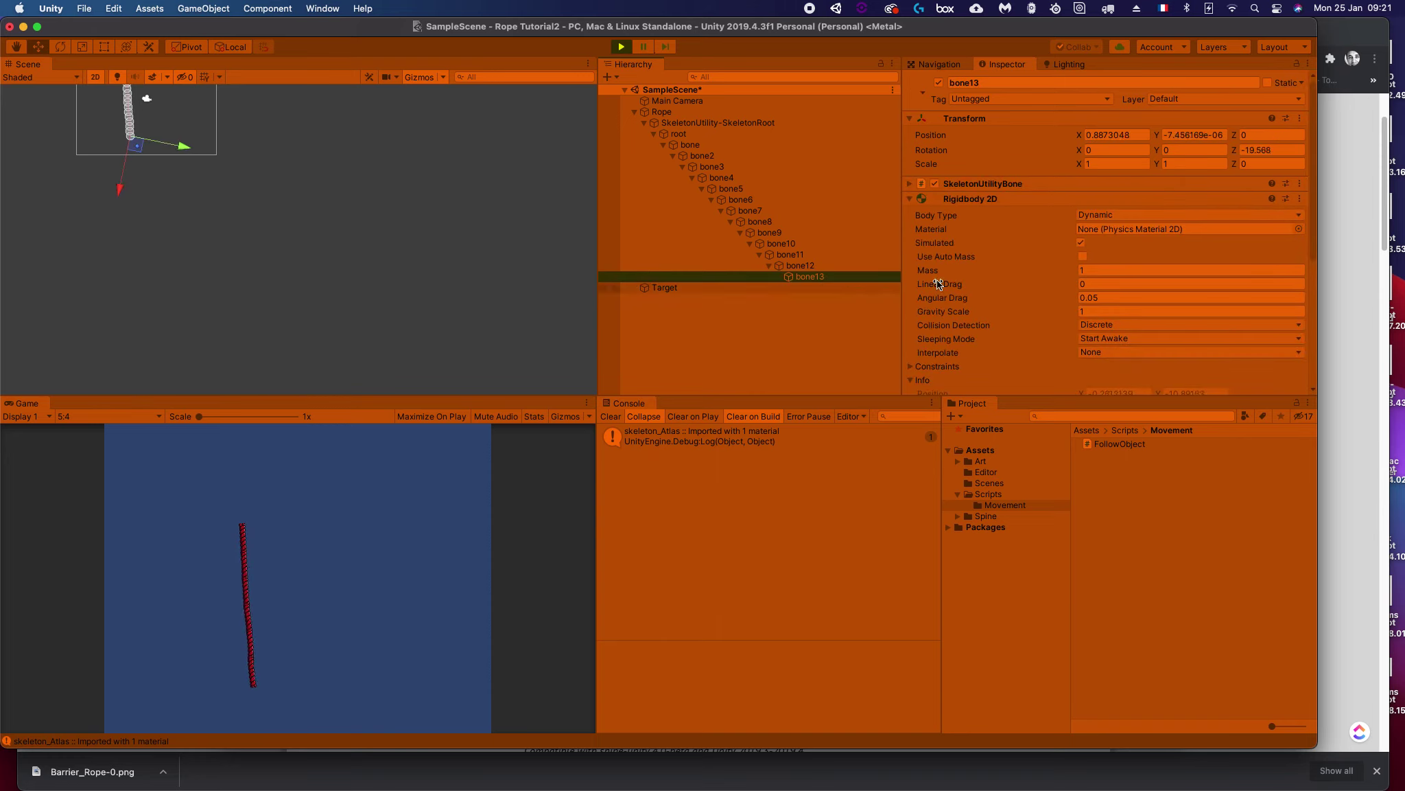
{"action": "left_click", "coordinate": [934, 323]}
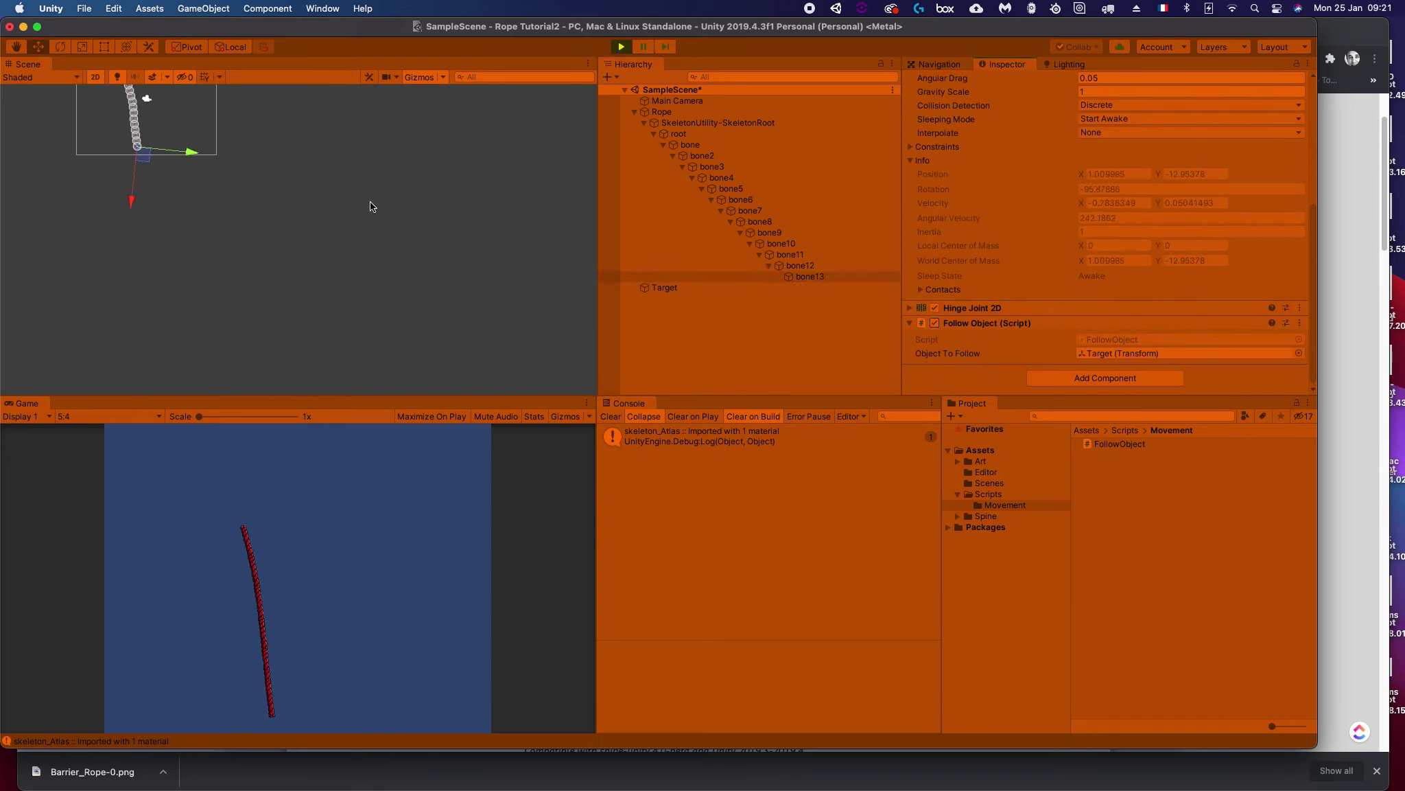
Step: Drag the Target down-right and back up-left, pulling the rope along
{"action": "left_click", "coordinate": [657, 290]}
{"action": "left_click_drag", "start_coordinate": [144, 150], "coordinate": [331, 229]}
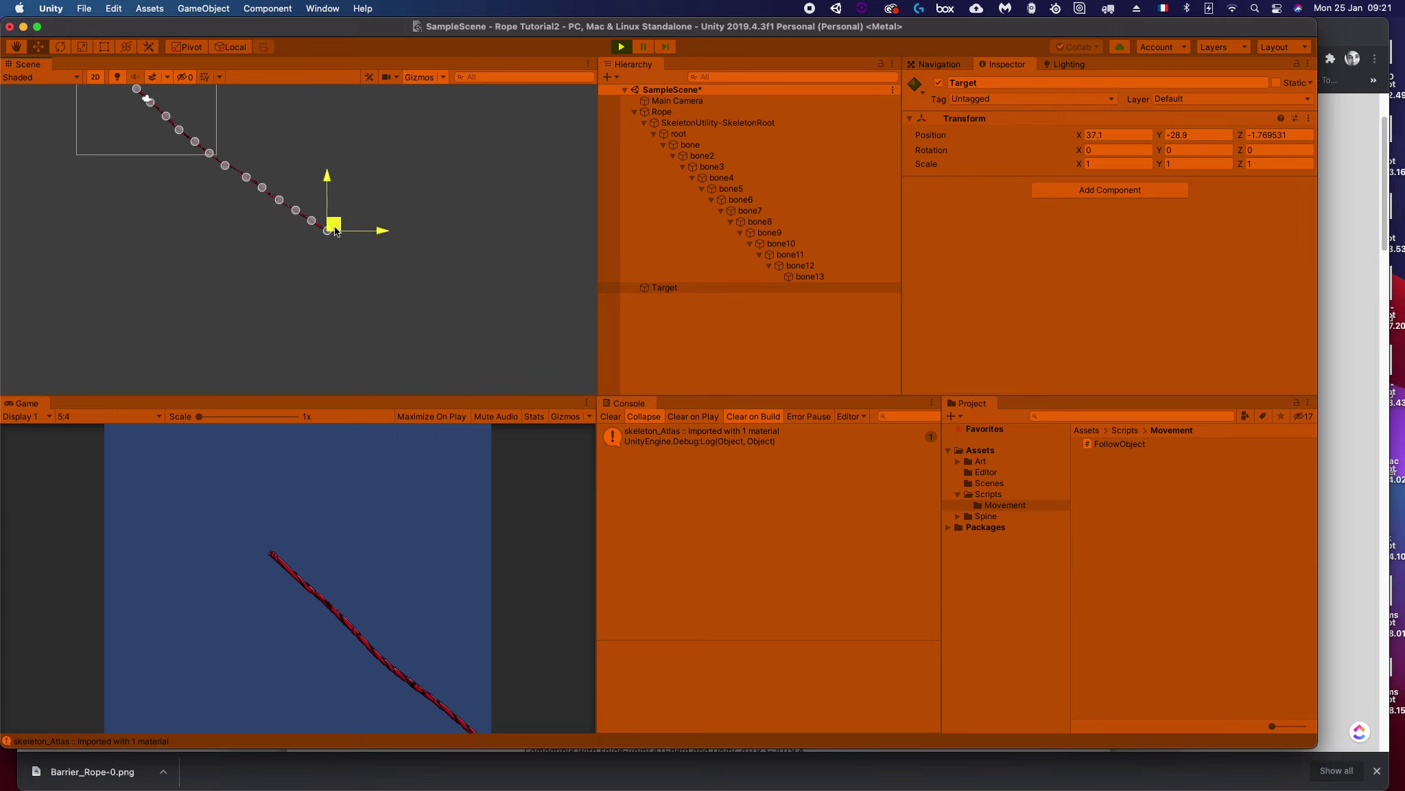
{"action": "left_click_drag", "start_coordinate": [331, 225], "coordinate": [261, 167]}
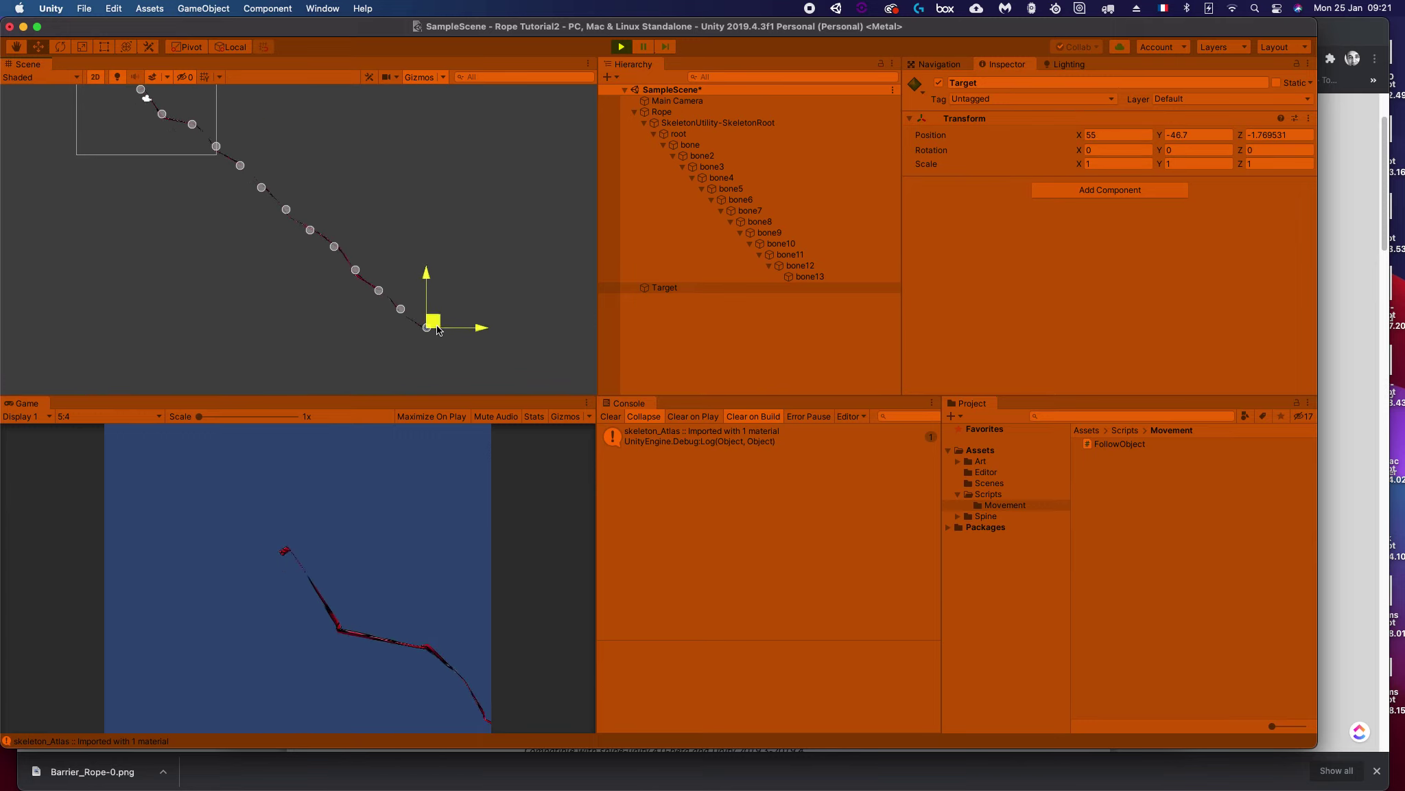
{"action": "mouse_move", "coordinate": [438, 330]}
{"action": "left_mouse_down"}
{"action": "mouse_move", "coordinate": [494, 359]}
{"action": "mouse_move", "coordinate": [412, 298]}
{"action": "left_mouse_up"}
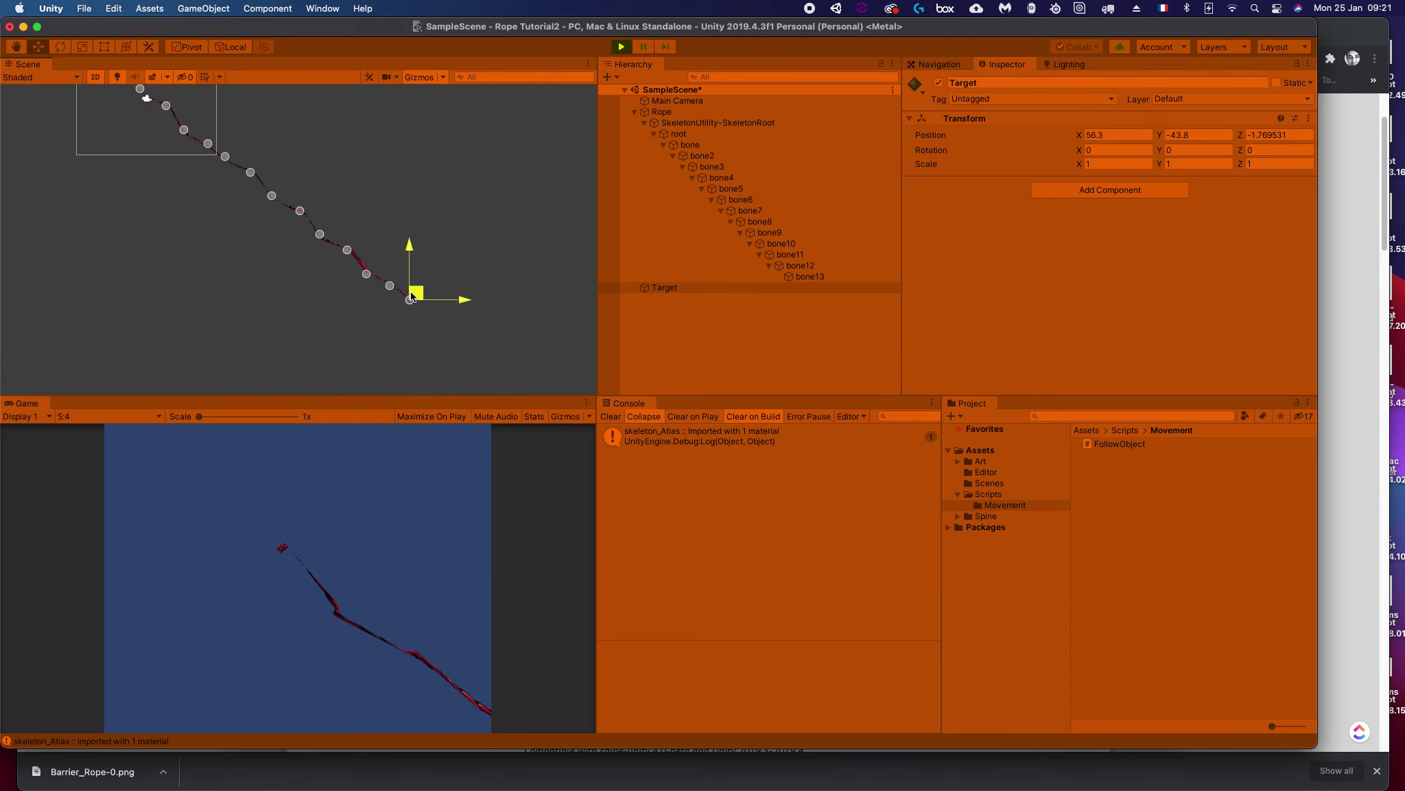
{"action": "mouse_move", "coordinate": [365, 256]}
{"action": "left_mouse_down"}
{"action": "mouse_move", "coordinate": [304, 225]}
{"action": "mouse_move", "coordinate": [396, 293]}
{"action": "left_mouse_up"}
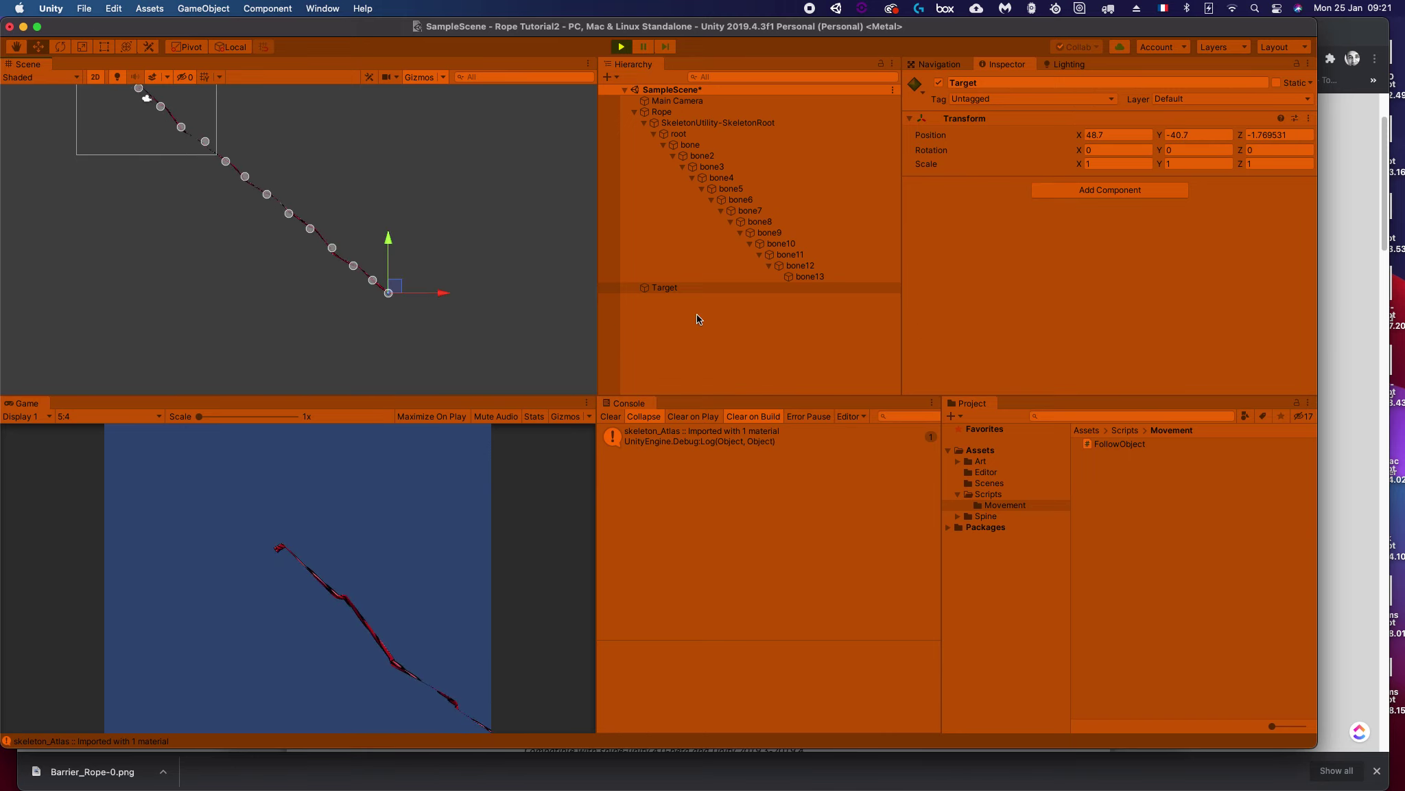
Step: Disable Follow Object on bone13 so the rope drops
{"action": "left_click", "coordinate": [796, 277]}
{"action": "scroll", "coordinate": [954, 275], "scroll_direction": "down", "scroll_amount": 10}
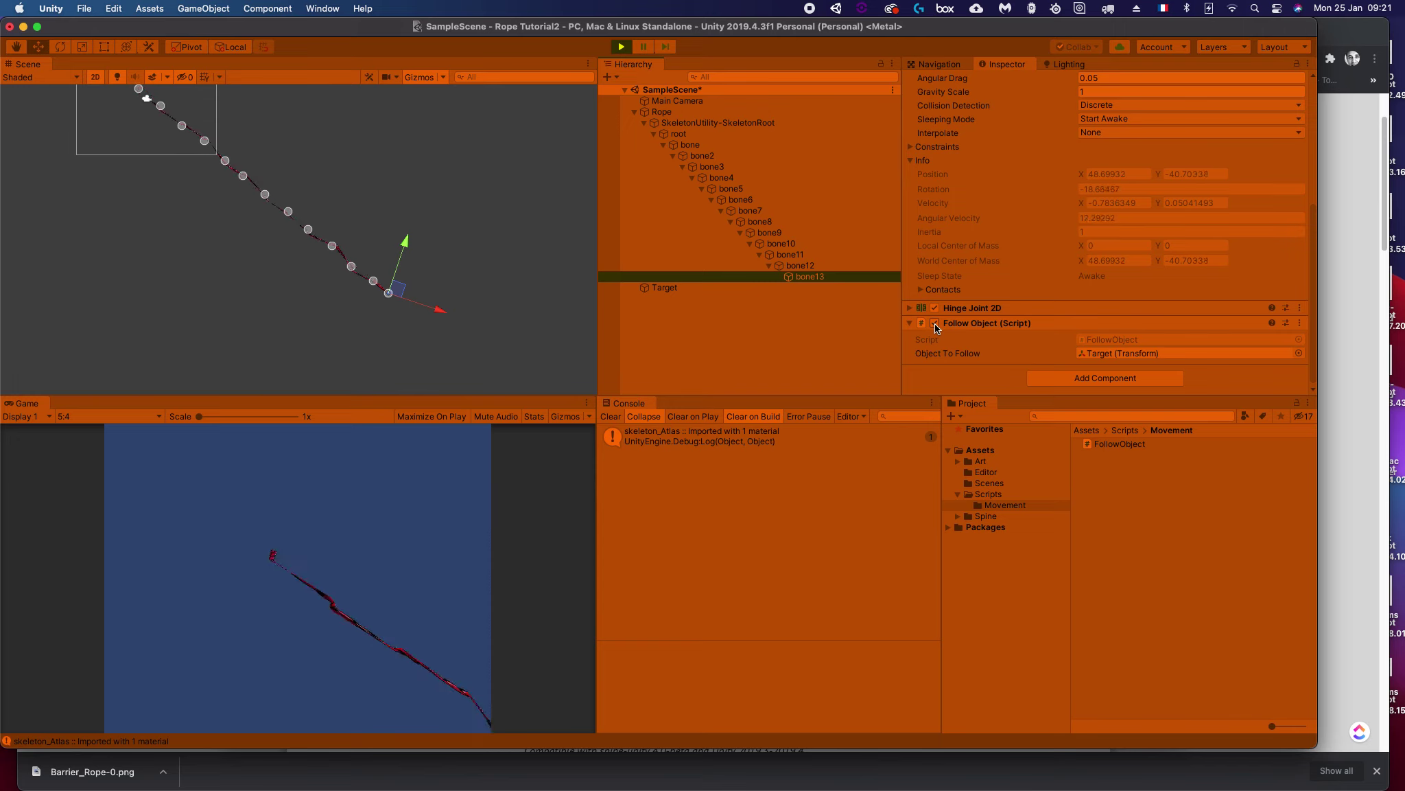
{"action": "left_click", "coordinate": [935, 323]}
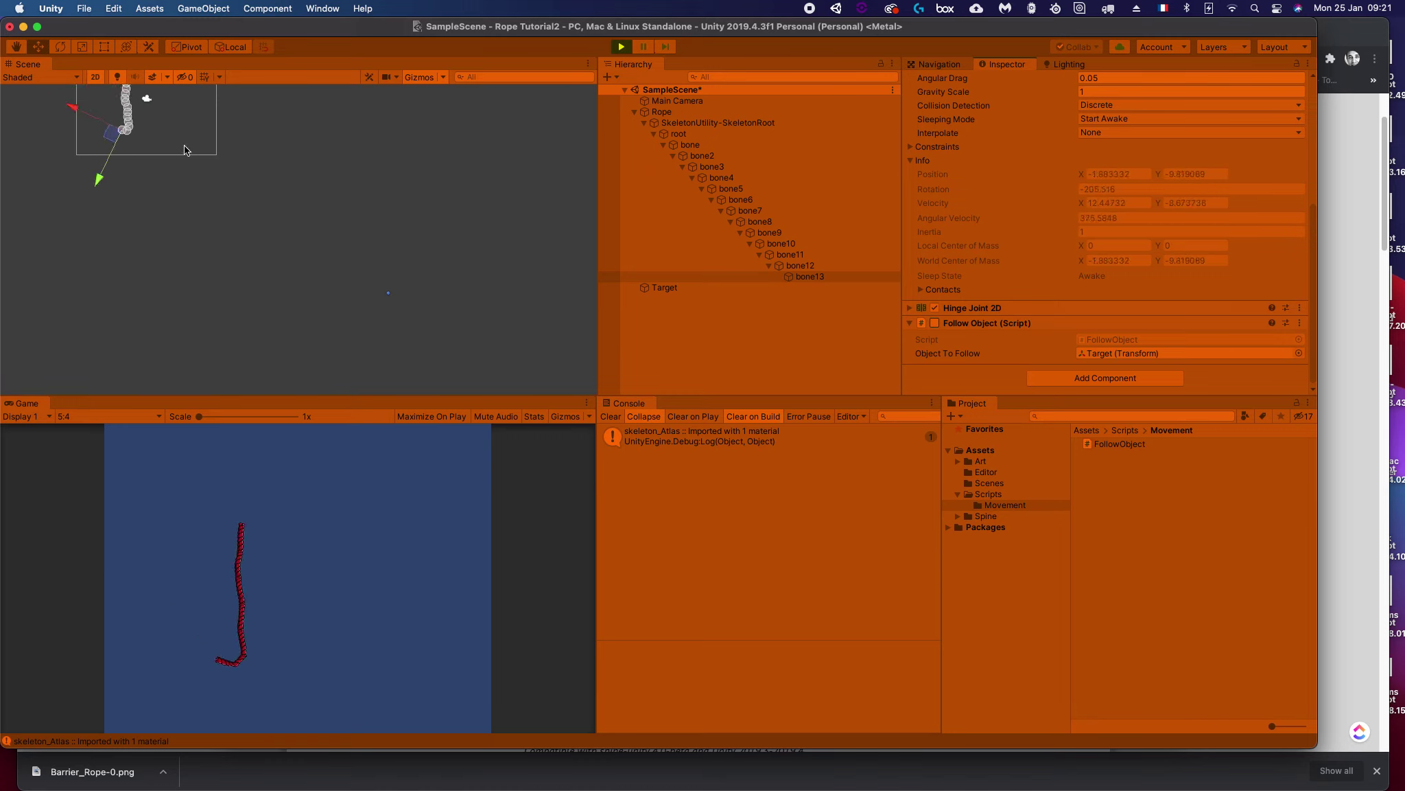
{"action": "scroll", "coordinate": [183, 133], "scroll_direction": "up", "scroll_amount": 5}
{"action": "left_click_drag", "start_coordinate": [223, 173], "coordinate": [323, 245]}
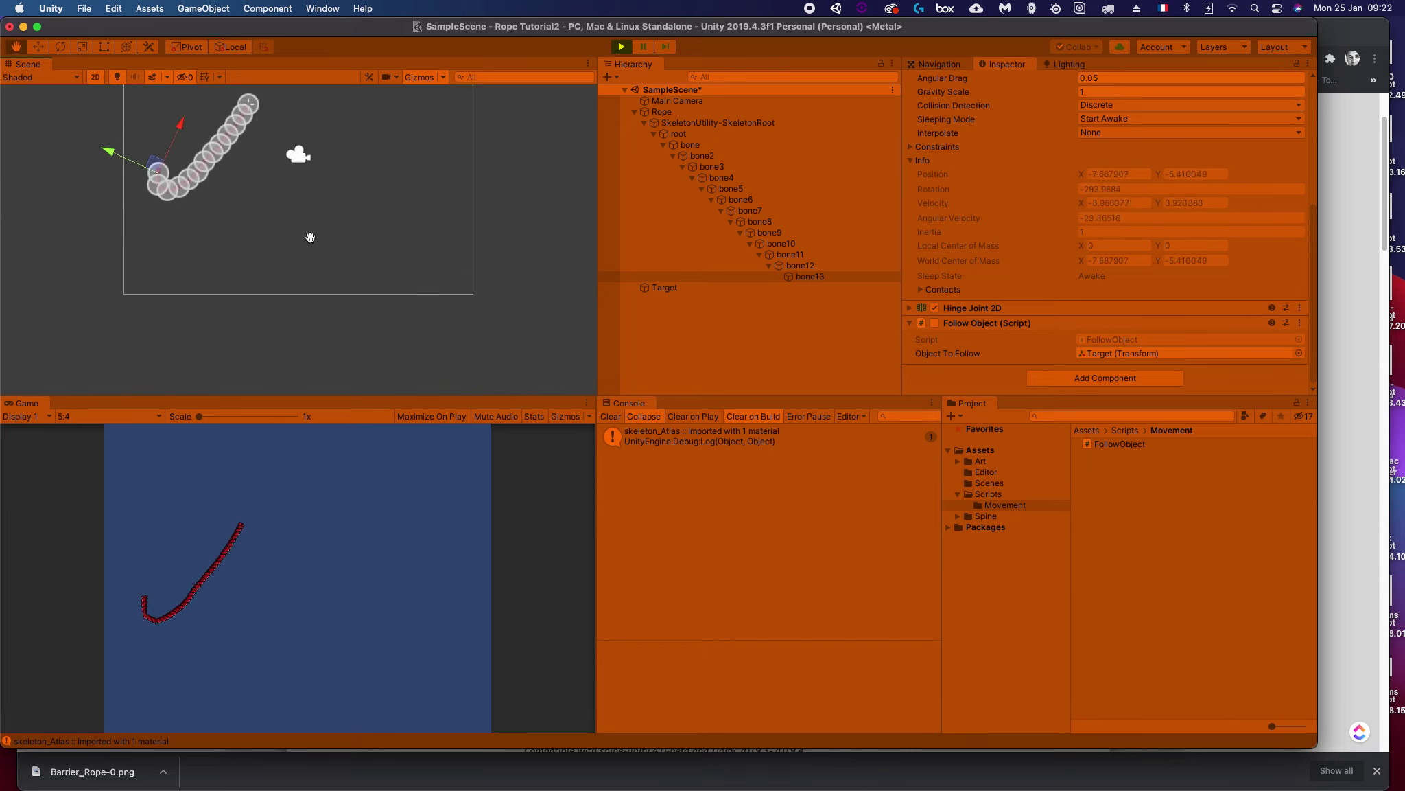
Step: Toggle bone13's following on and off, then move the Target up-left into the camera frame
{"action": "left_click", "coordinate": [685, 289]}
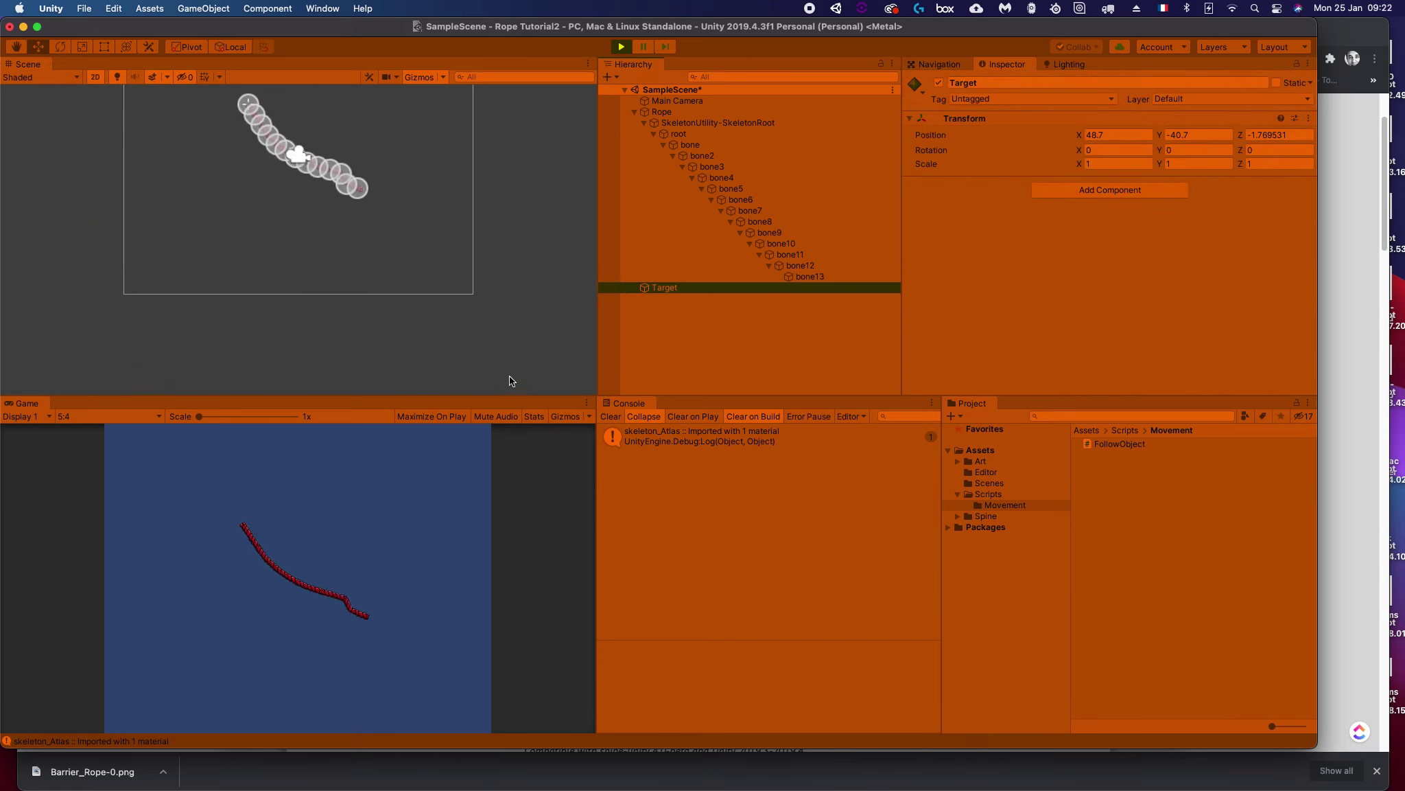
{"action": "left_click", "coordinate": [824, 275]}
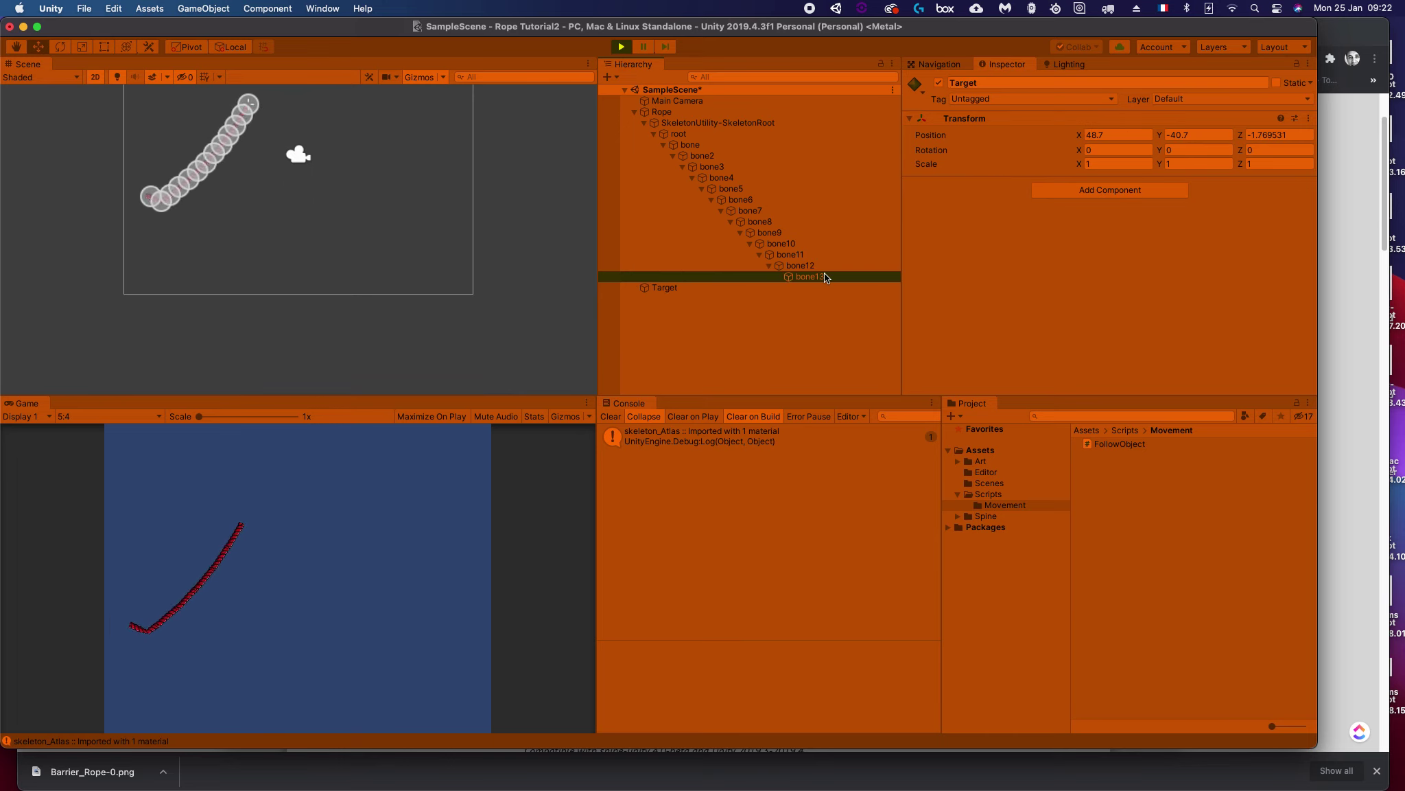
{"action": "scroll", "coordinate": [1011, 342], "scroll_direction": "down", "scroll_amount": 5}
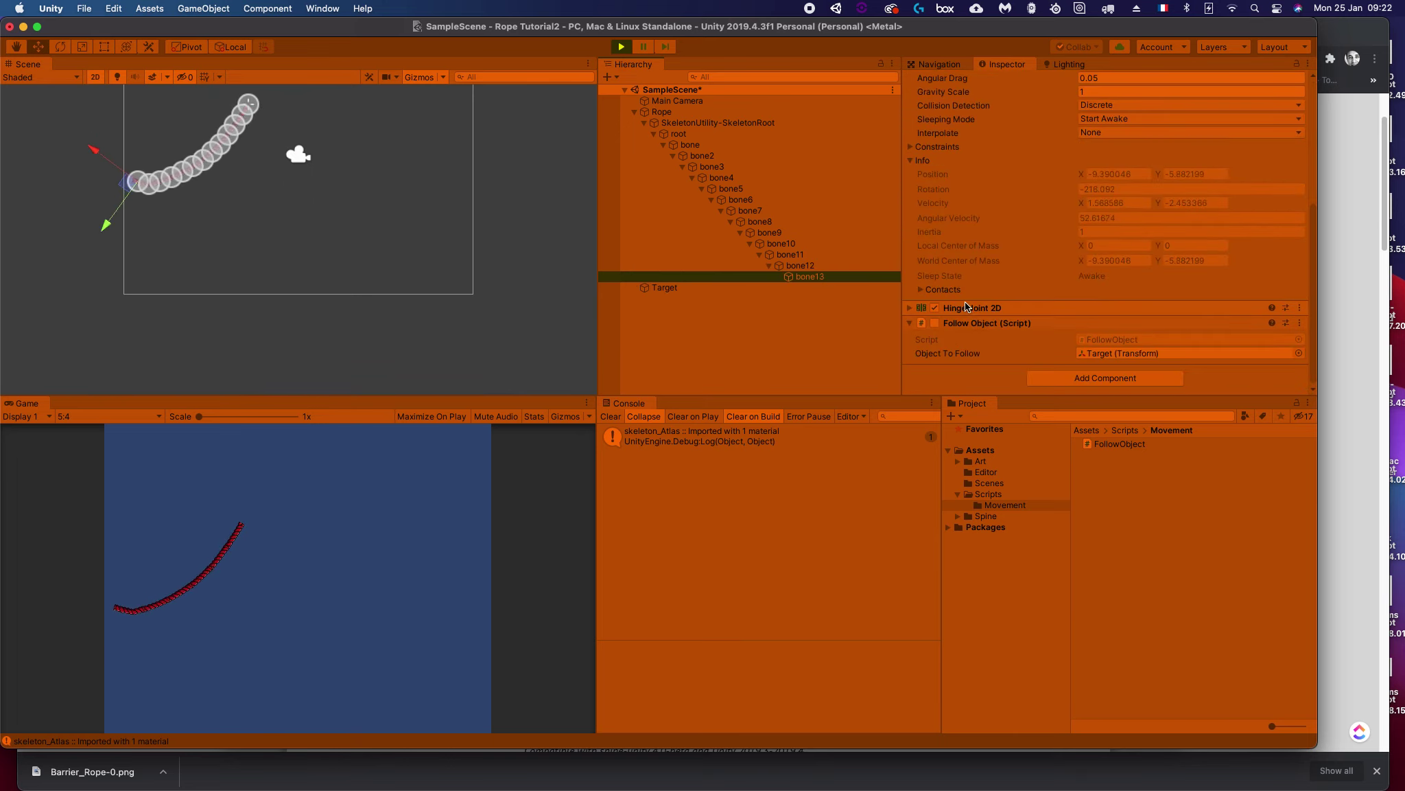
{"action": "left_click", "coordinate": [935, 323]}
{"action": "left_click", "coordinate": [935, 323]}
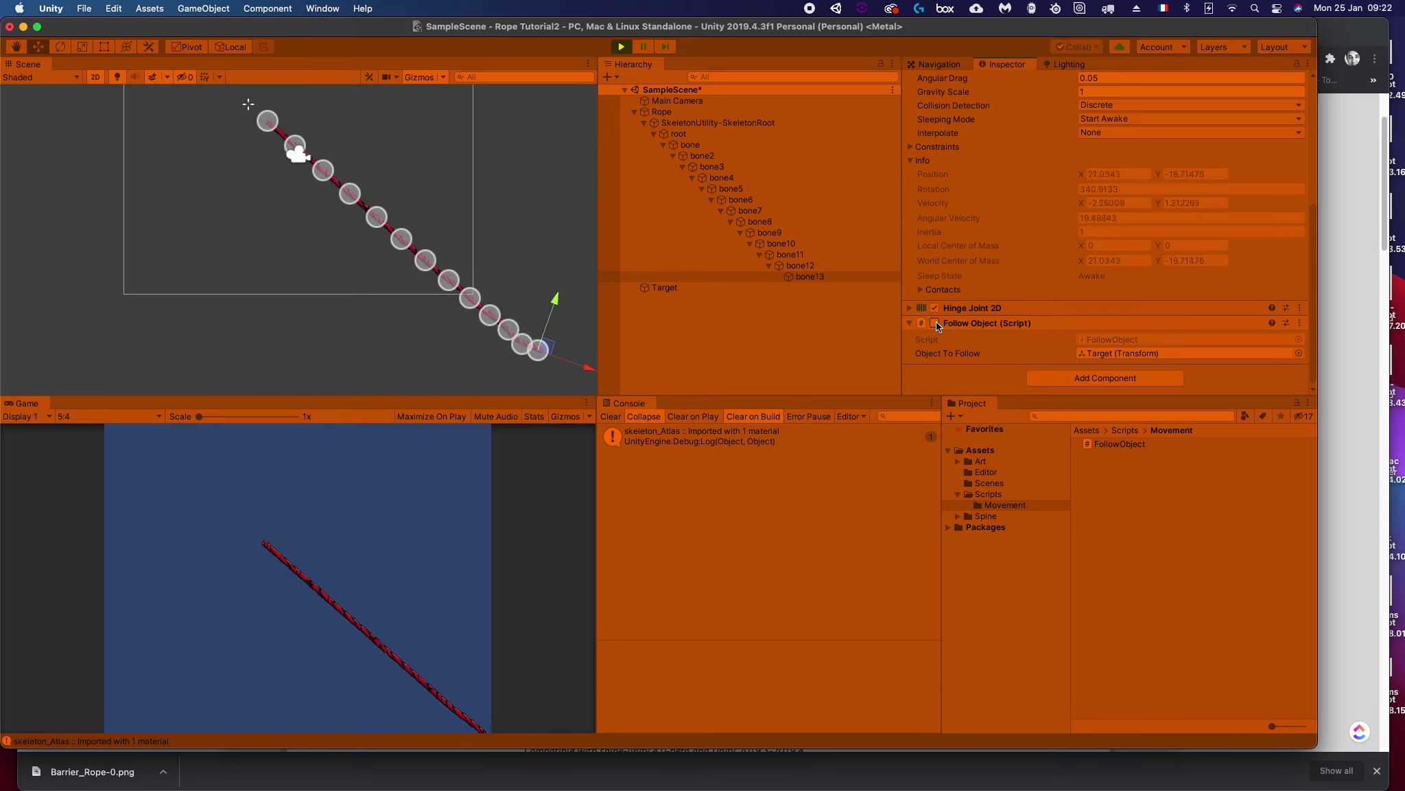
{"action": "middle_click_drag", "start_coordinate": [538, 338], "coordinate": [375, 179]}
{"action": "left_click", "coordinate": [664, 288]}
{"action": "left_click_drag", "start_coordinate": [514, 289], "coordinate": [472, 249]}
{"action": "scroll", "coordinate": [269, 169], "scroll_direction": "down", "scroll_amount": 5}
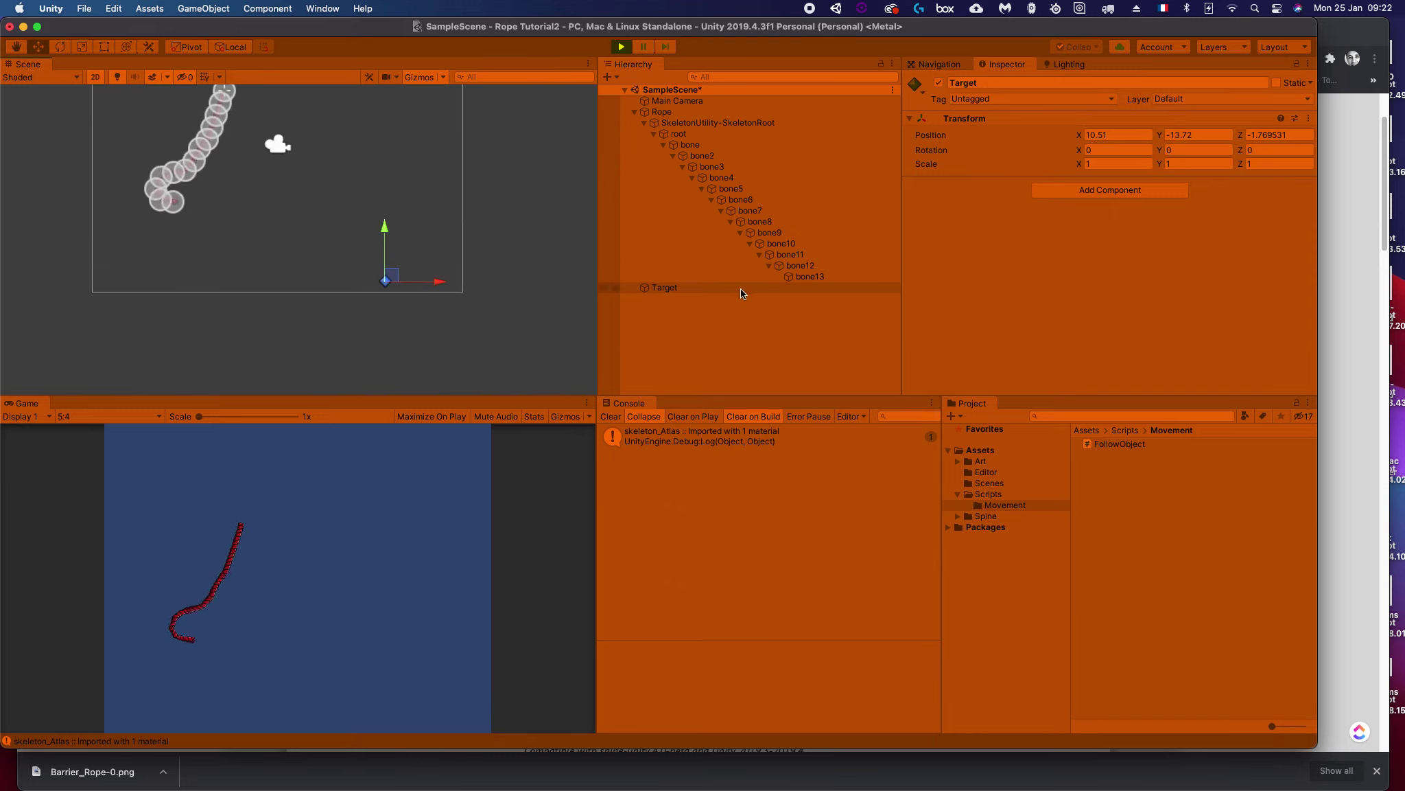
Step: Toggle bone13's Follow Object checkbox repeatedly, leaving it enabled
{"action": "left_click", "coordinate": [810, 276]}
{"action": "scroll", "coordinate": [1065, 321], "scroll_direction": "down", "scroll_amount": 5}
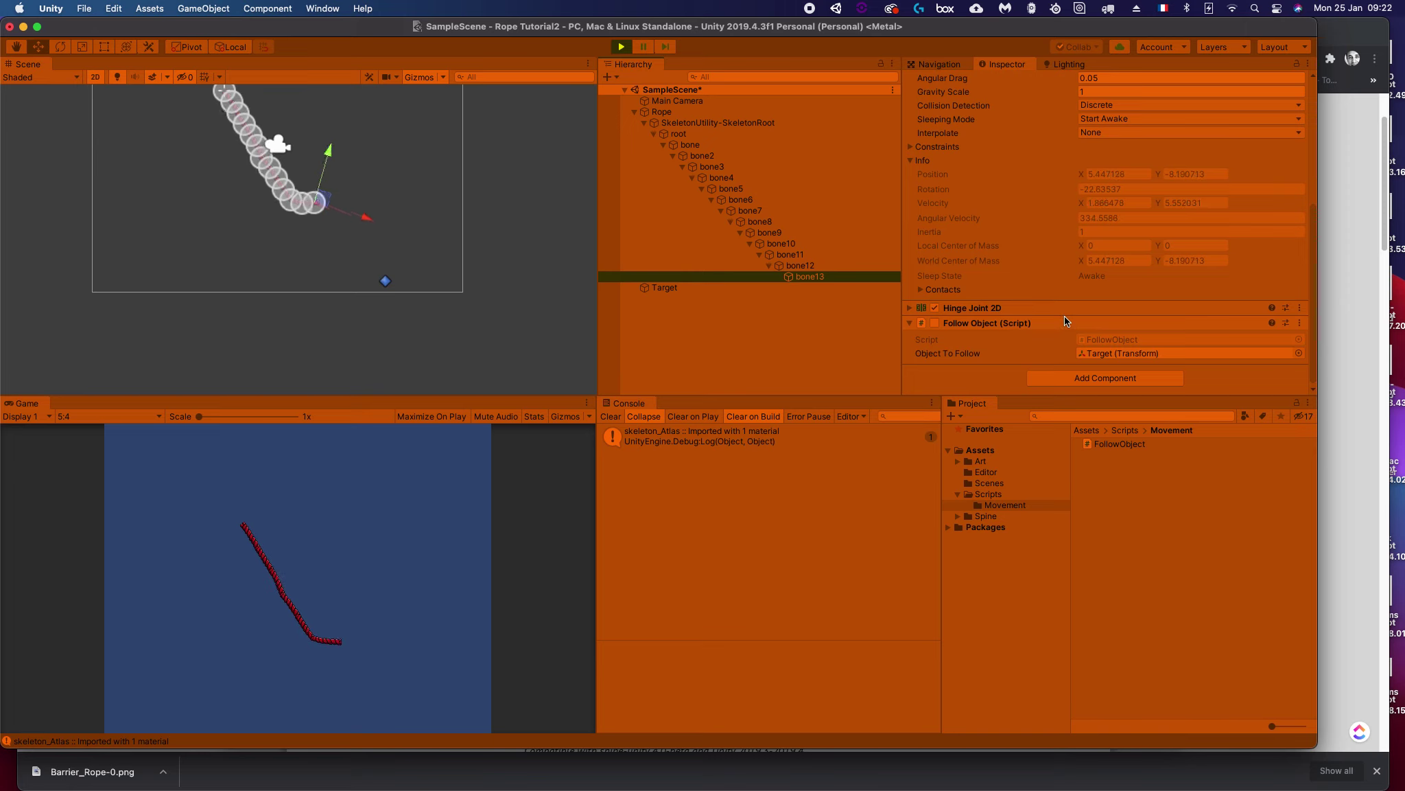
{"action": "left_click", "coordinate": [936, 323]}
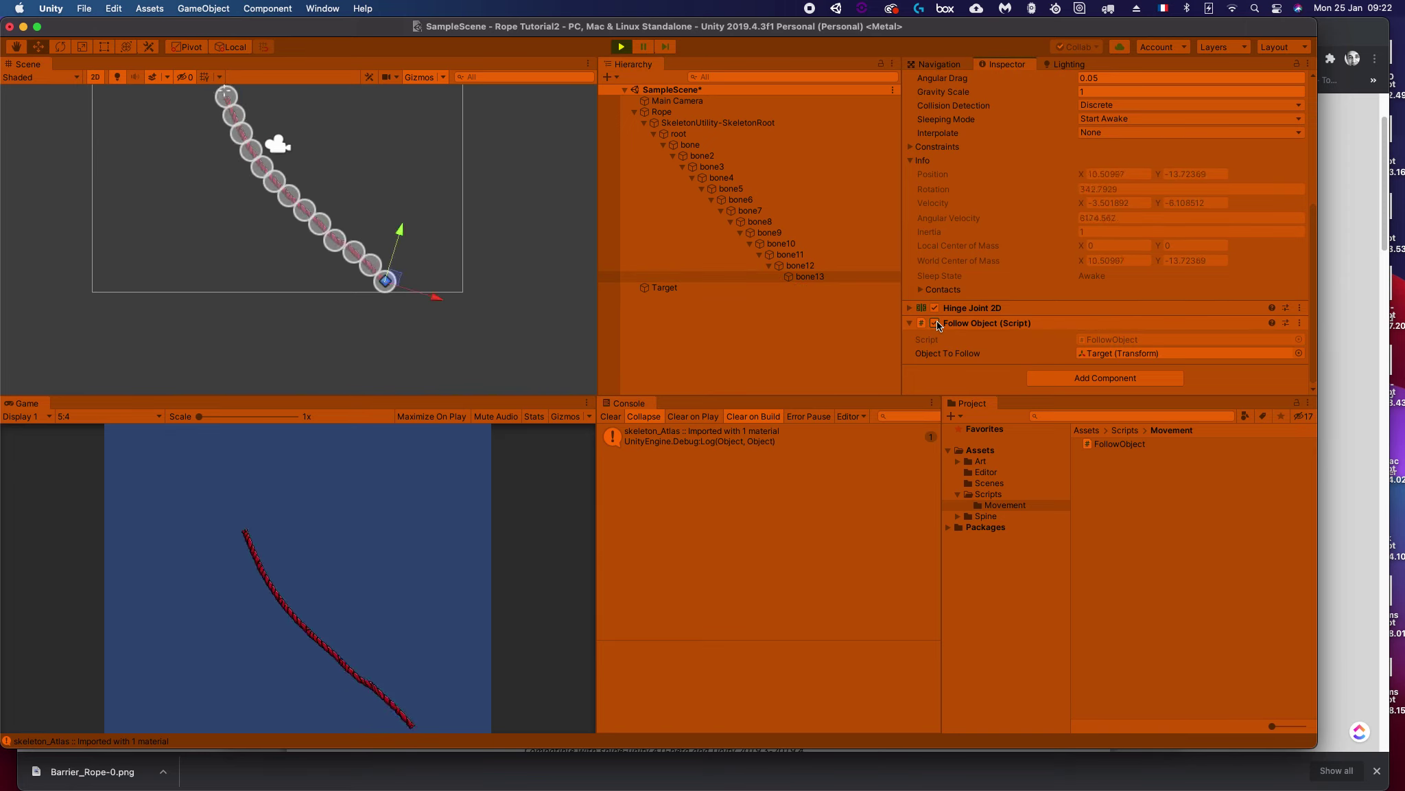
{"action": "left_click", "coordinate": [935, 322]}
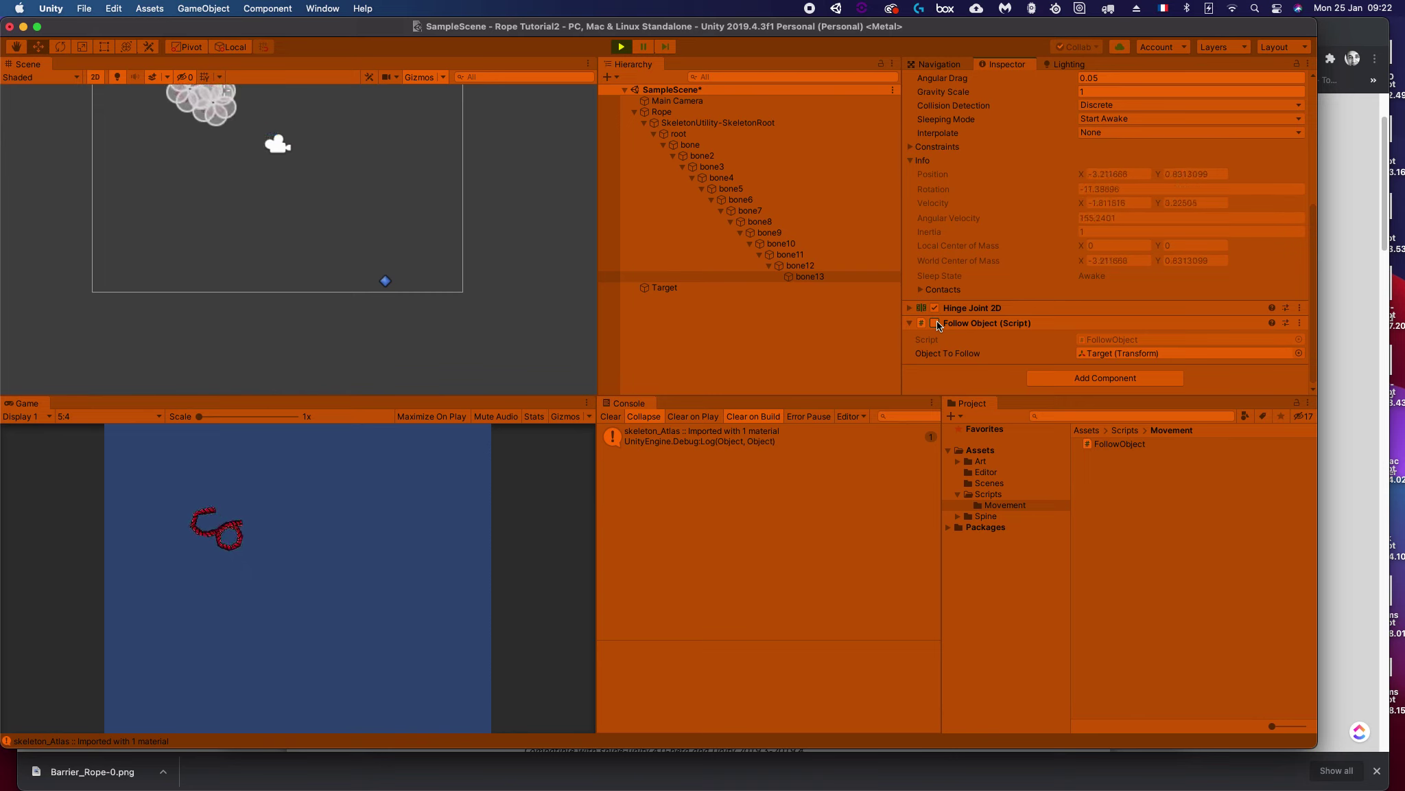
{"action": "left_click", "coordinate": [935, 322]}
{"action": "left_click", "coordinate": [935, 322]}
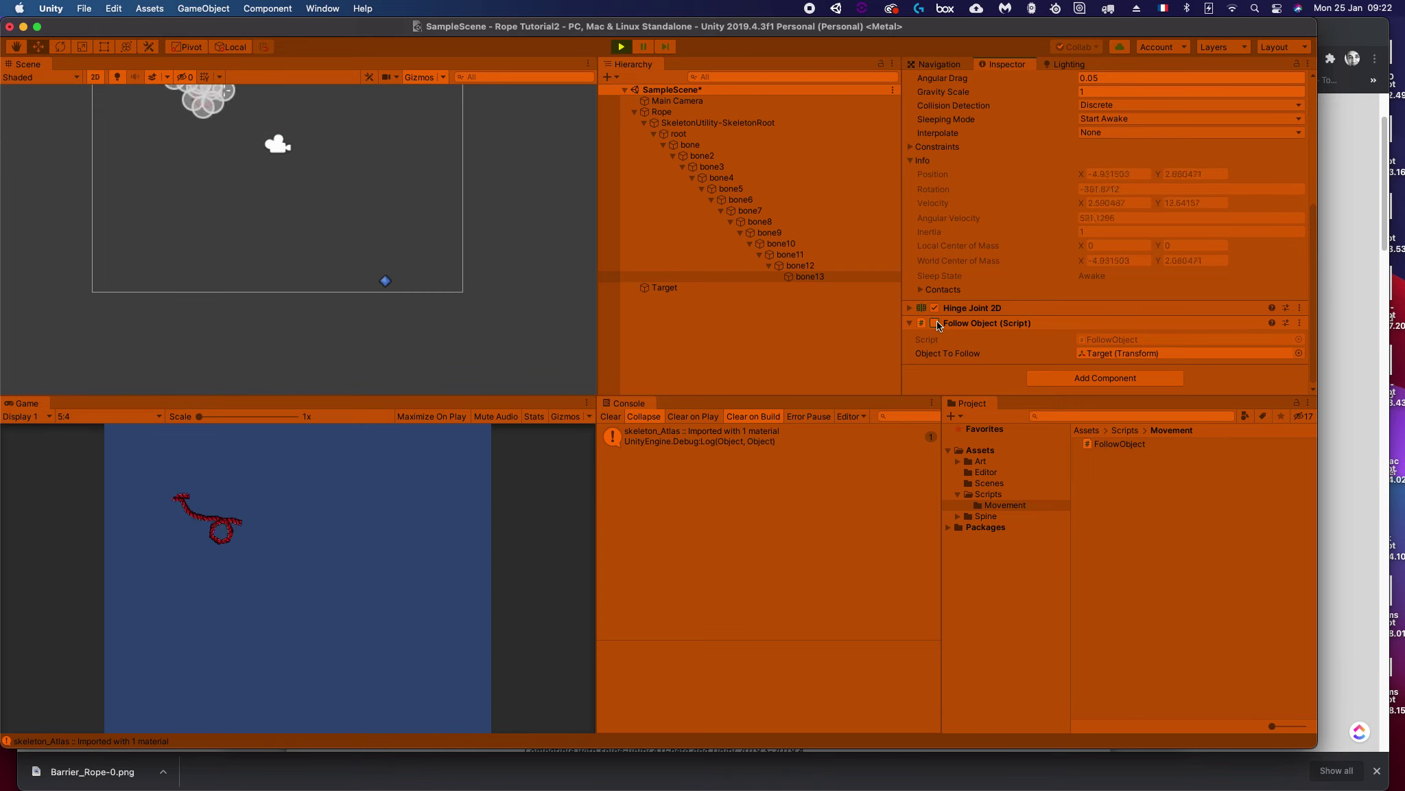
{"action": "left_click", "coordinate": [935, 322]}
{"action": "left_click", "coordinate": [935, 323]}
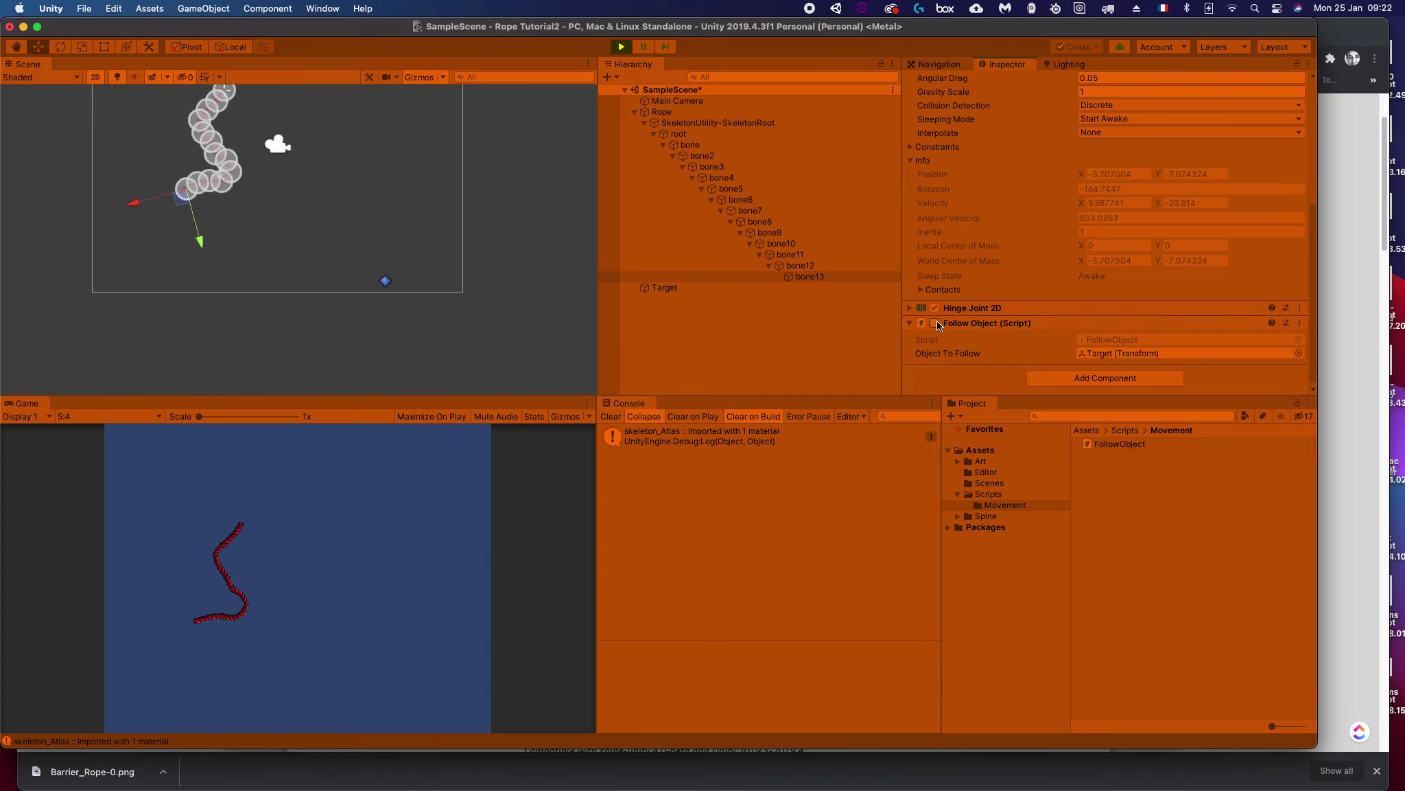
{"action": "left_click", "coordinate": [935, 323]}
{"action": "left_click", "coordinate": [937, 321]}
{"action": "left_click", "coordinate": [937, 320]}
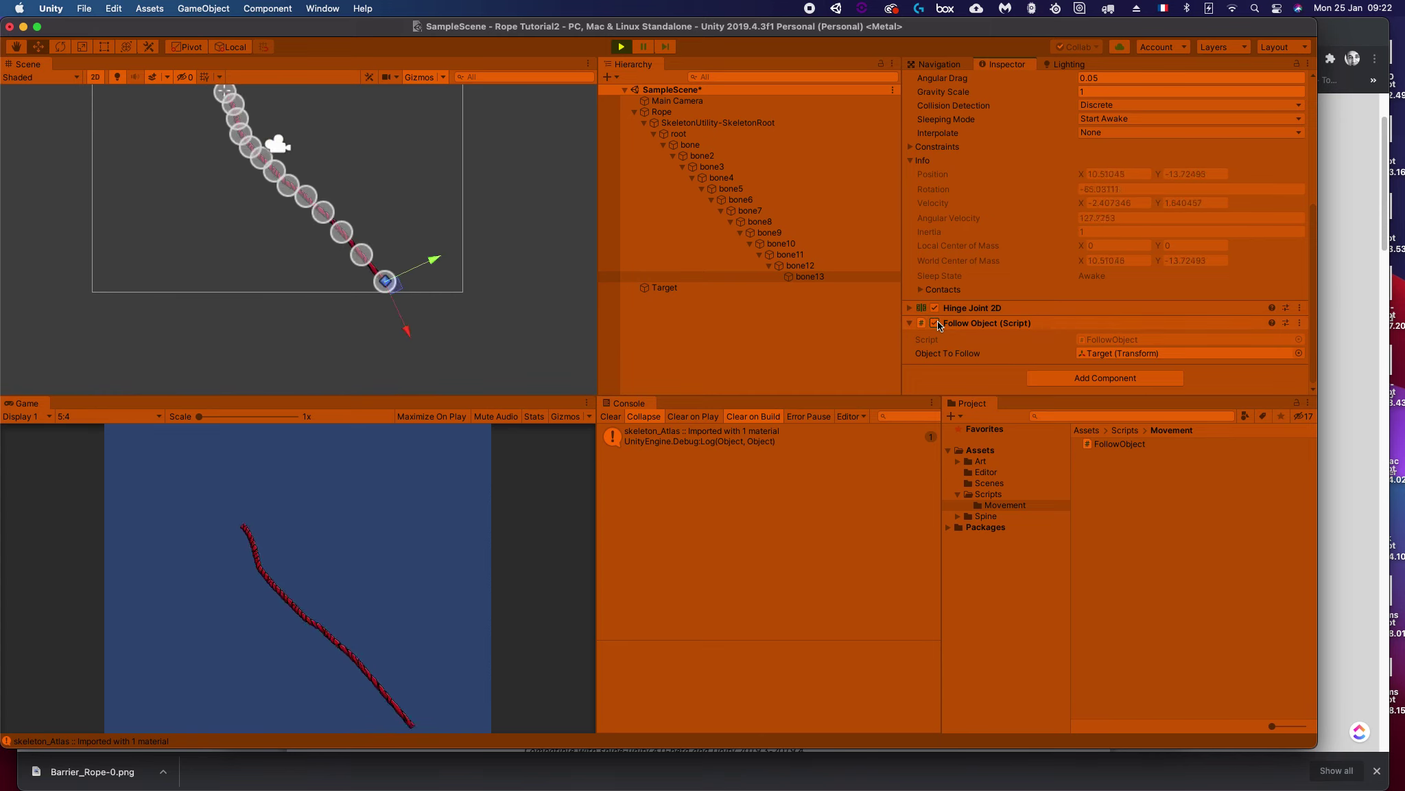
{"action": "left_click", "coordinate": [938, 321]}
{"action": "left_click", "coordinate": [937, 321]}
{"action": "left_click", "coordinate": [938, 321]}
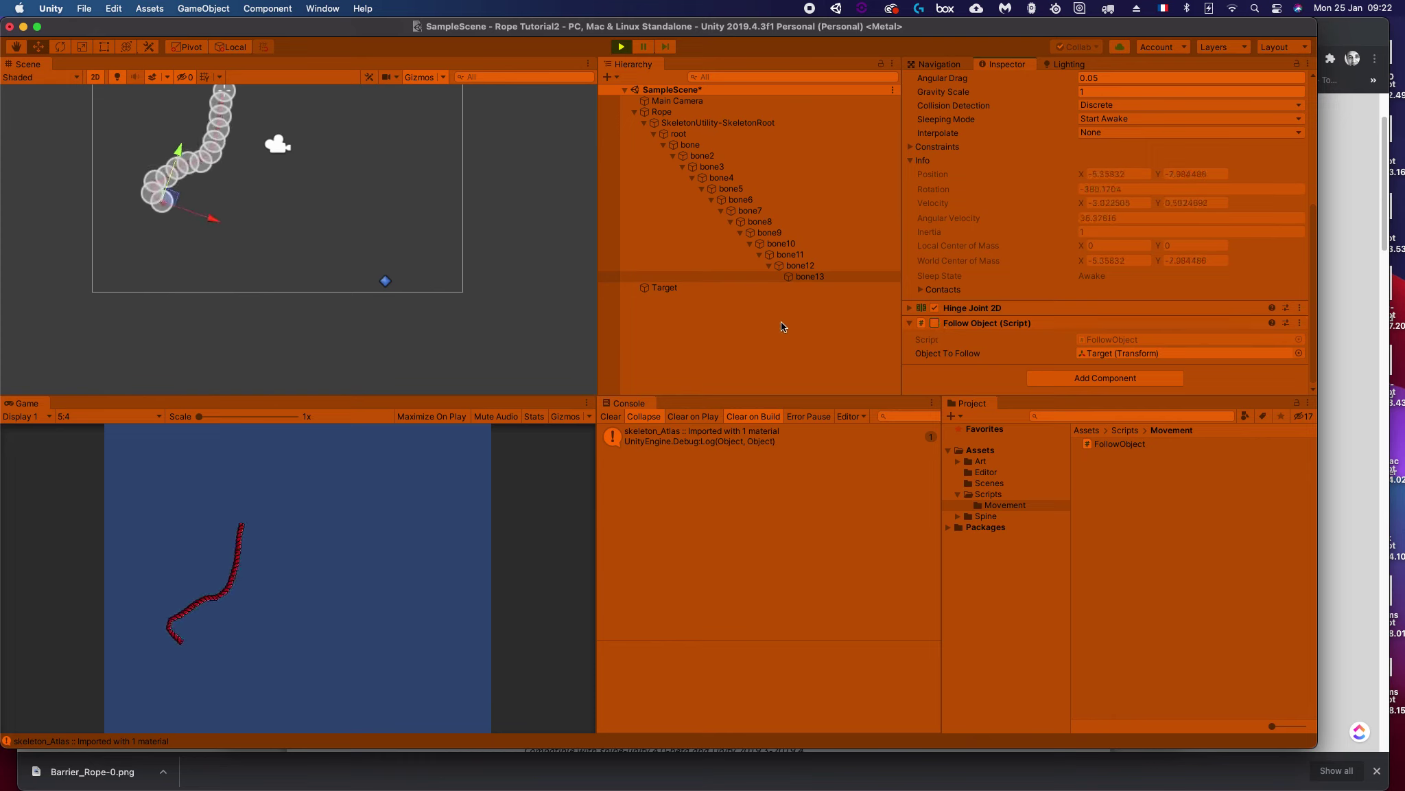
{"action": "left_click", "coordinate": [934, 322]}
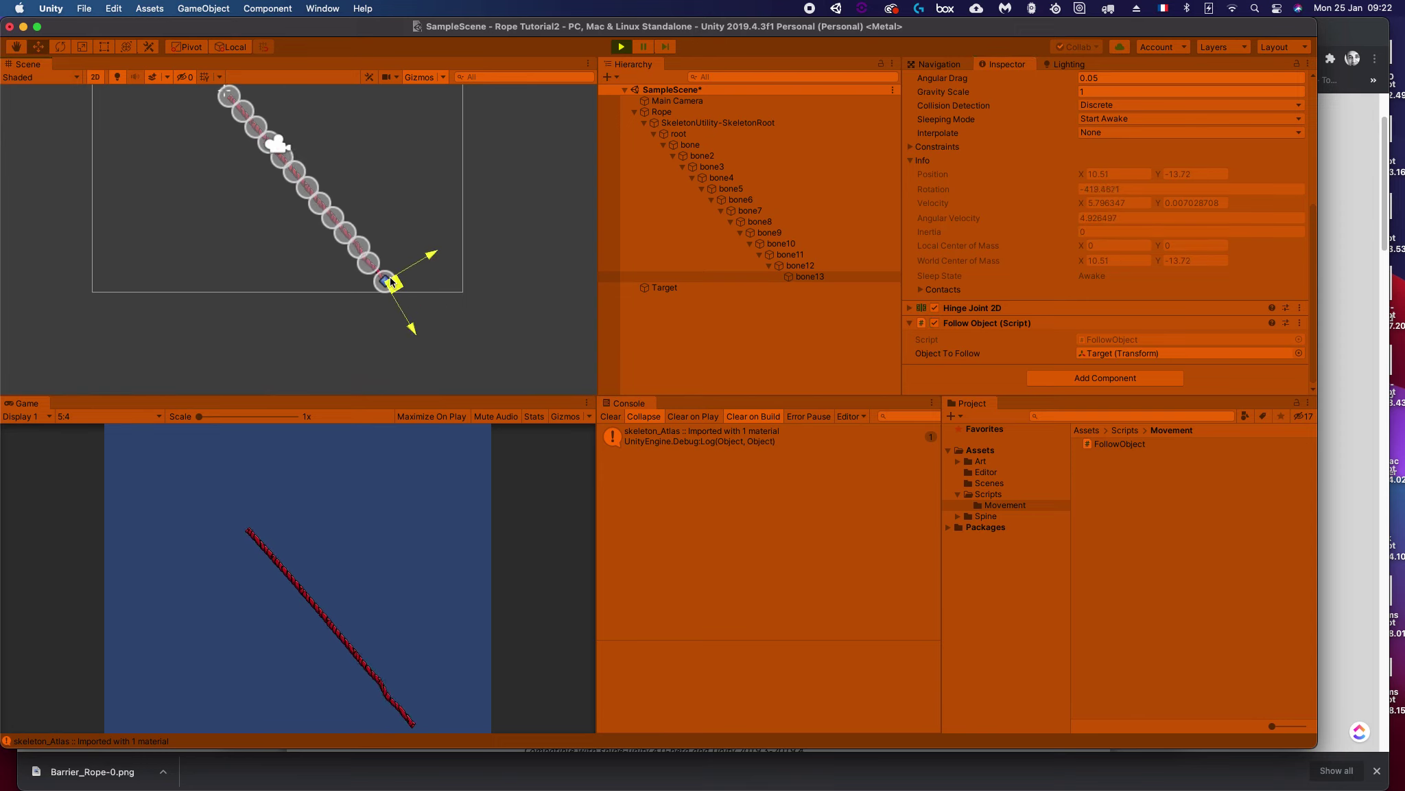
Step: Drag the Target up-left and up-down so the rope bends after it
{"action": "left_click", "coordinate": [663, 288]}
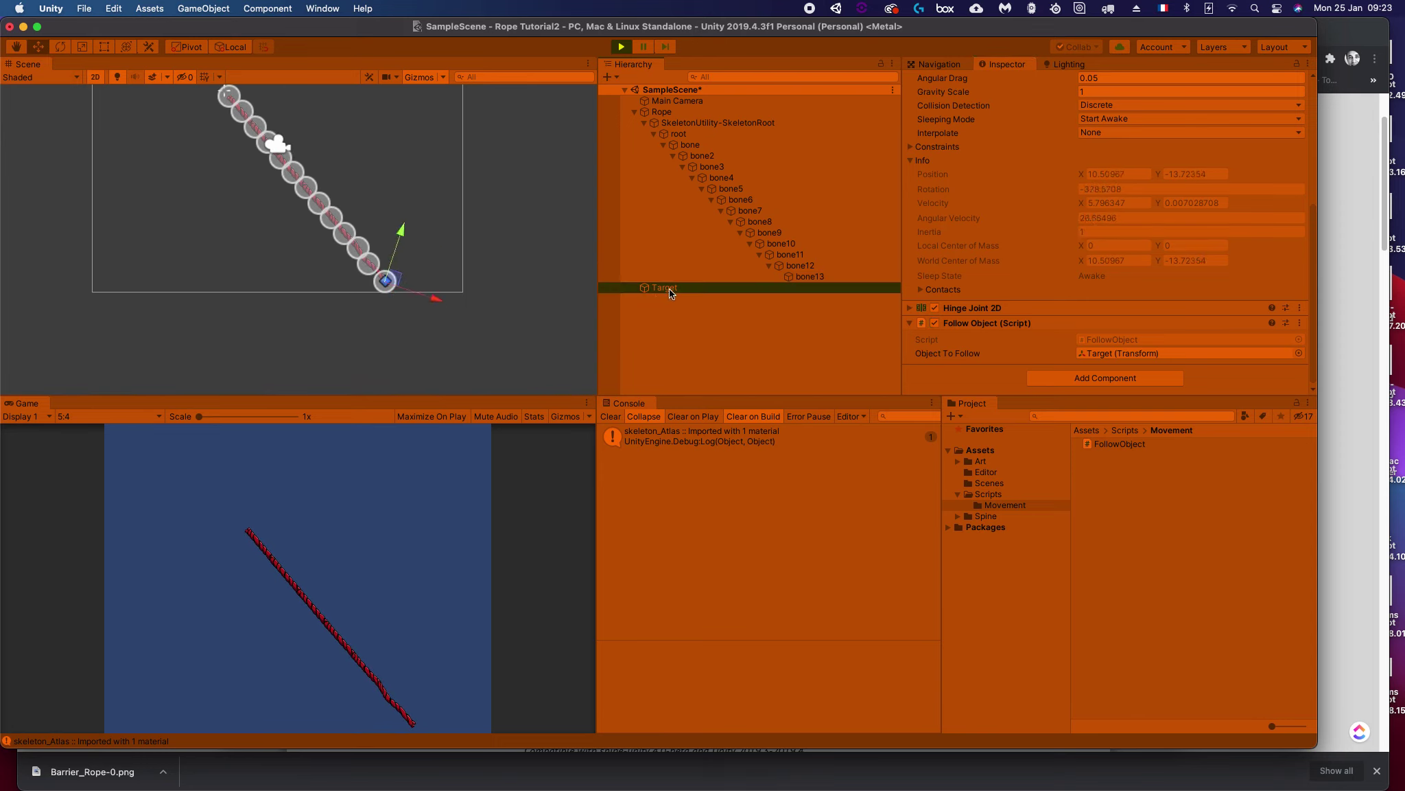
{"action": "mouse_move", "coordinate": [395, 277]}
{"action": "left_mouse_down"}
{"action": "mouse_move", "coordinate": [245, 143]}
{"action": "mouse_move", "coordinate": [221, 92]}
{"action": "mouse_move", "coordinate": [178, 121]}
{"action": "mouse_move", "coordinate": [203, 245]}
{"action": "mouse_move", "coordinate": [206, 164]}
{"action": "mouse_move", "coordinate": [227, 117]}
{"action": "left_mouse_up"}
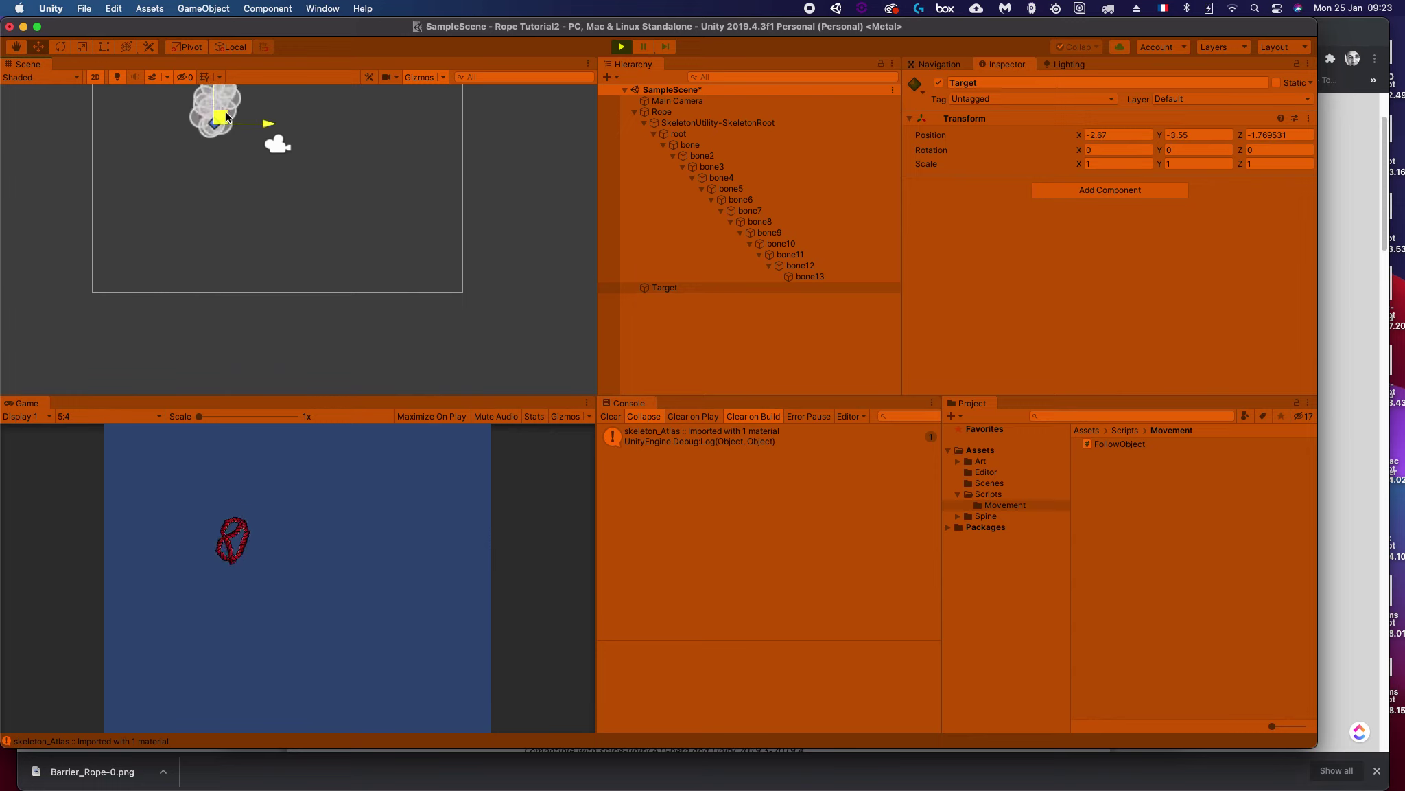
{"action": "mouse_move", "coordinate": [270, 132]}
{"action": "left_mouse_down"}
{"action": "mouse_move", "coordinate": [234, 174]}
{"action": "mouse_move", "coordinate": [251, 278]}
{"action": "mouse_move", "coordinate": [240, 230]}
{"action": "left_mouse_up"}
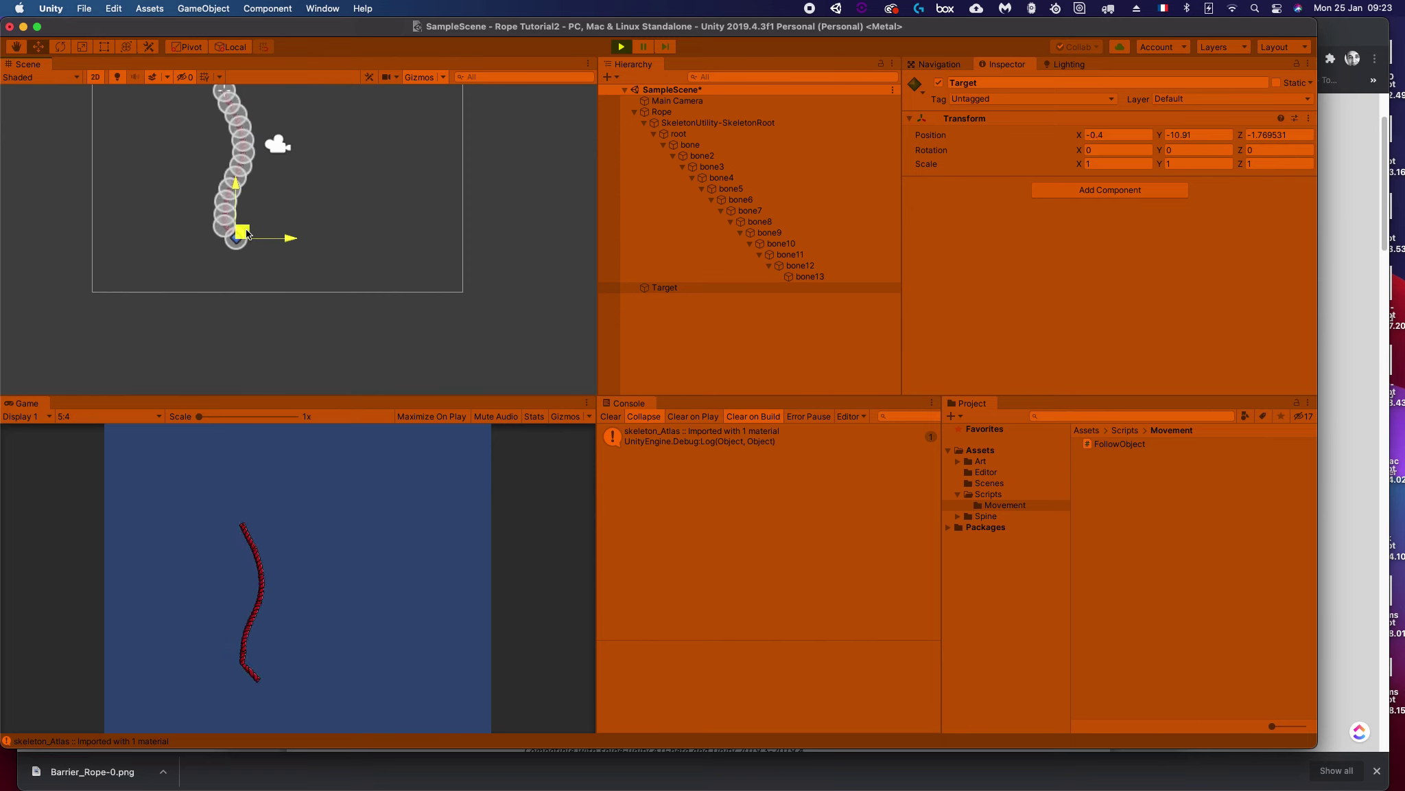
{"action": "left_click", "coordinate": [789, 133]}
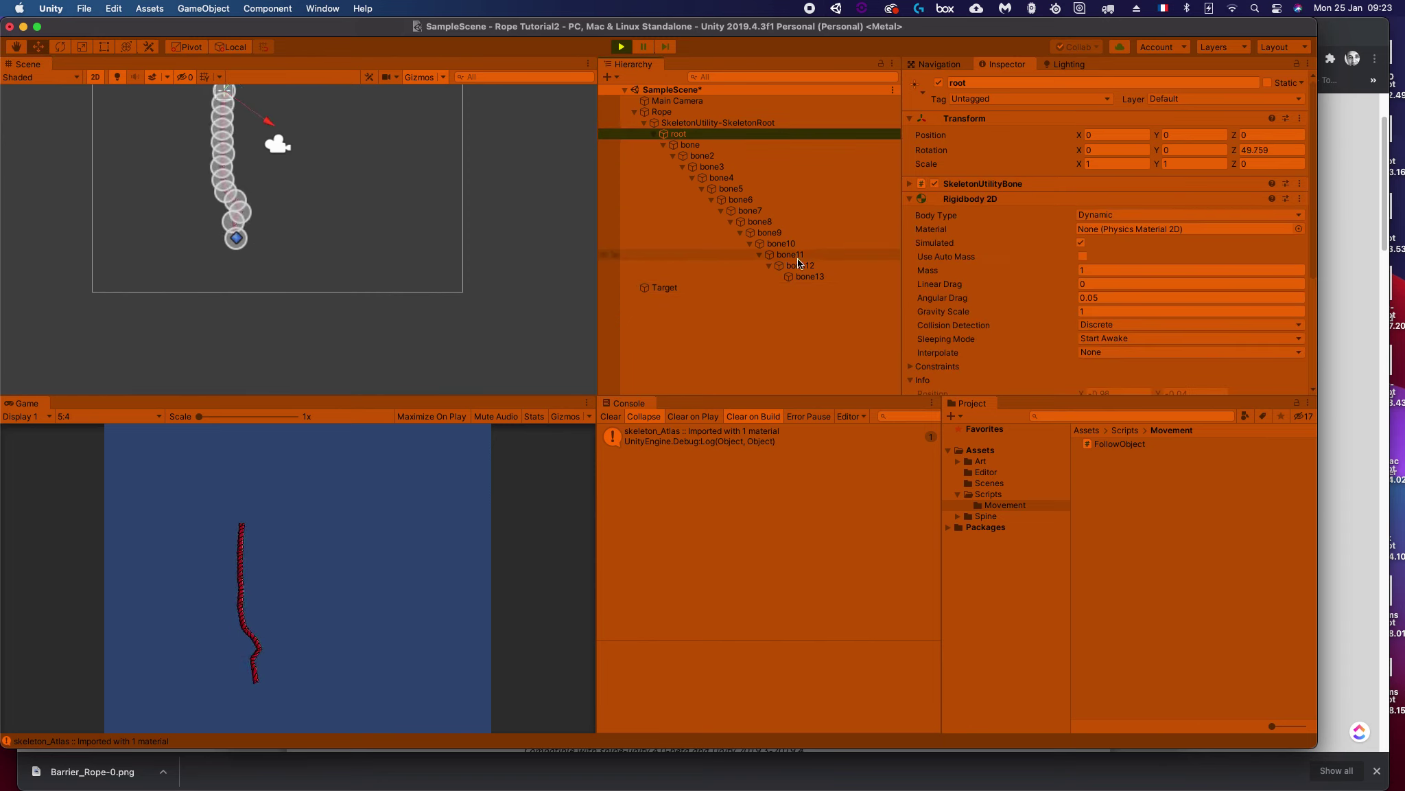
Step: Select root through bone13 and uncheck Use Limits in their Hinge Joint 2D
{"action": "left_click", "coordinate": [813, 277], "text": "shift"}
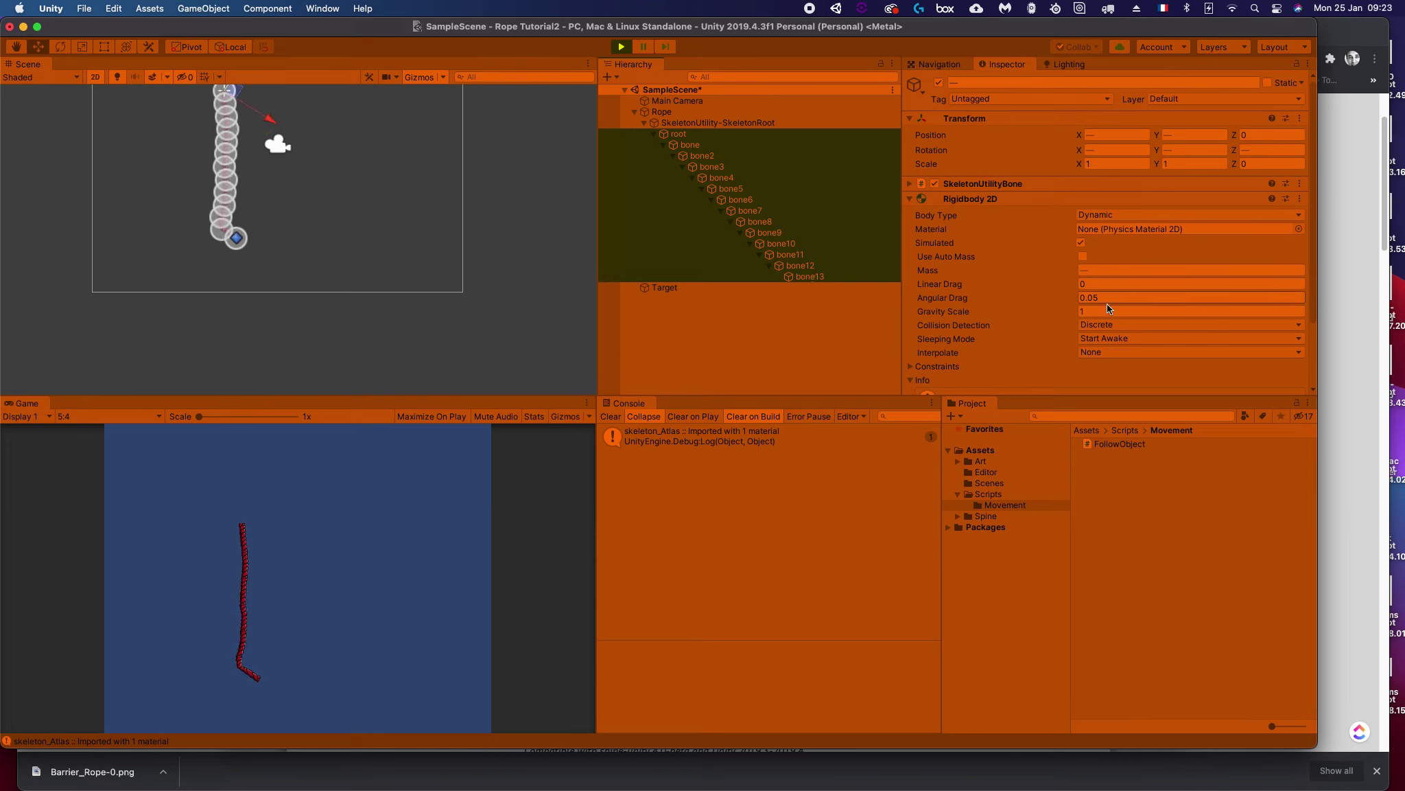
{"action": "scroll", "coordinate": [1106, 302], "scroll_direction": "down", "scroll_amount": 3}
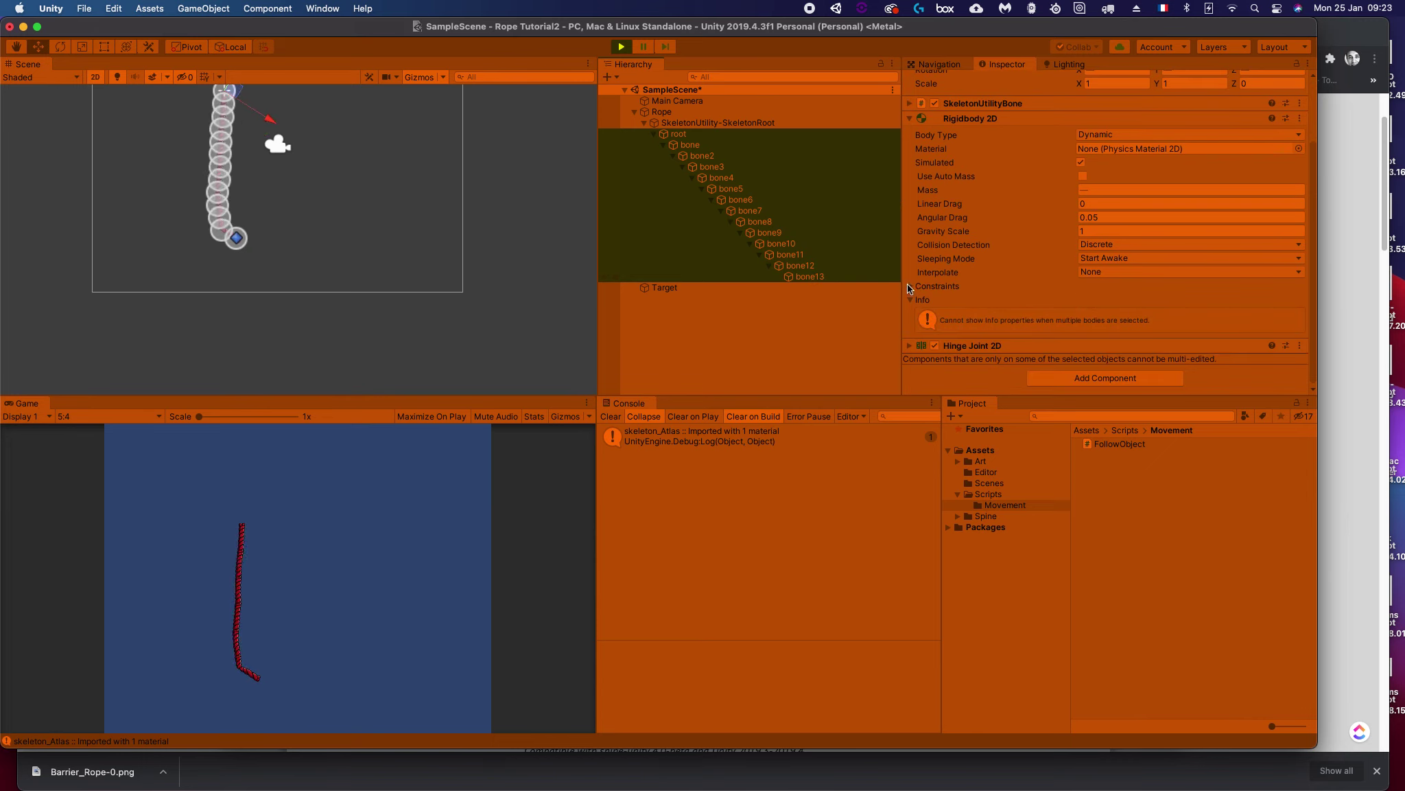
{"action": "scroll", "coordinate": [944, 277], "scroll_direction": "up", "scroll_amount": 3}
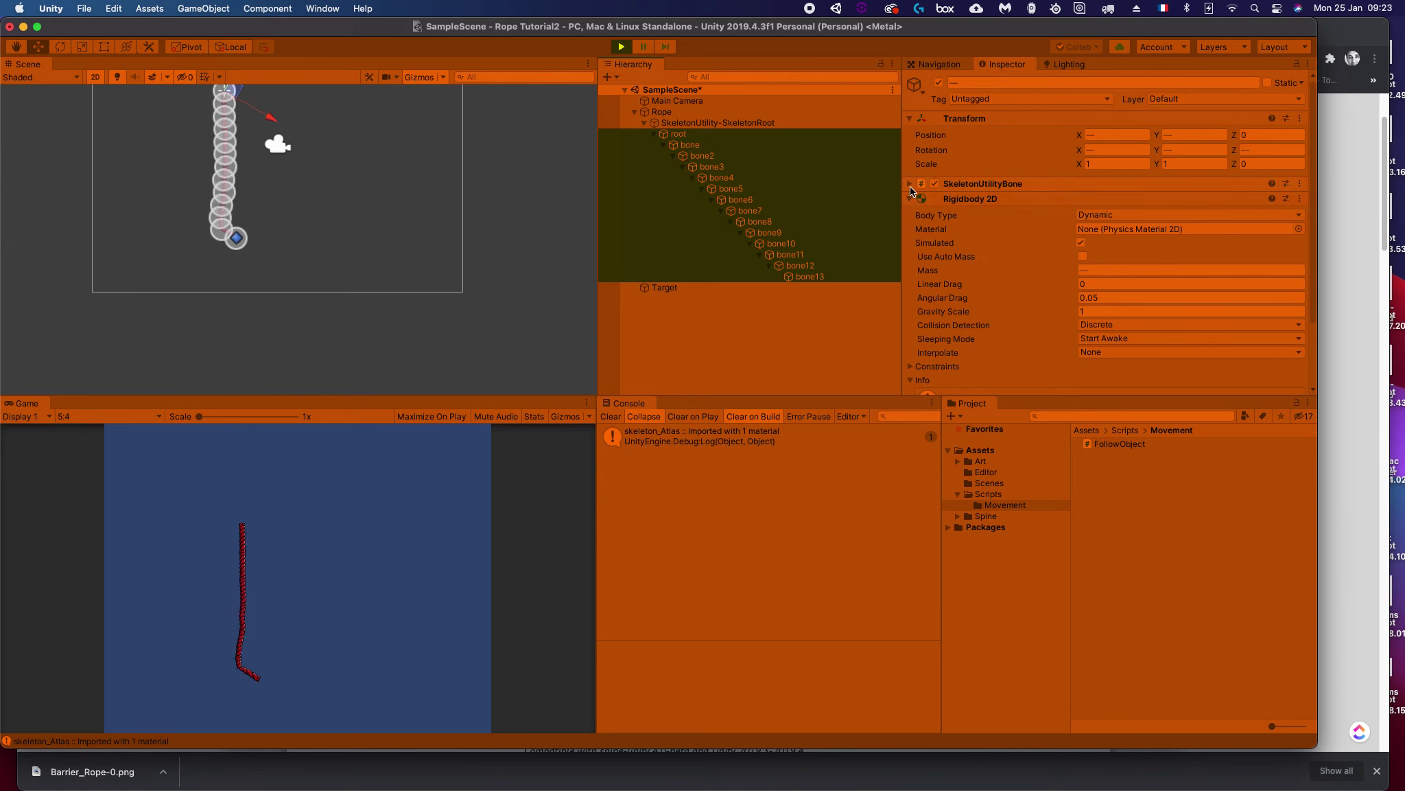
{"action": "scroll", "coordinate": [961, 246], "scroll_direction": "down", "scroll_amount": 3}
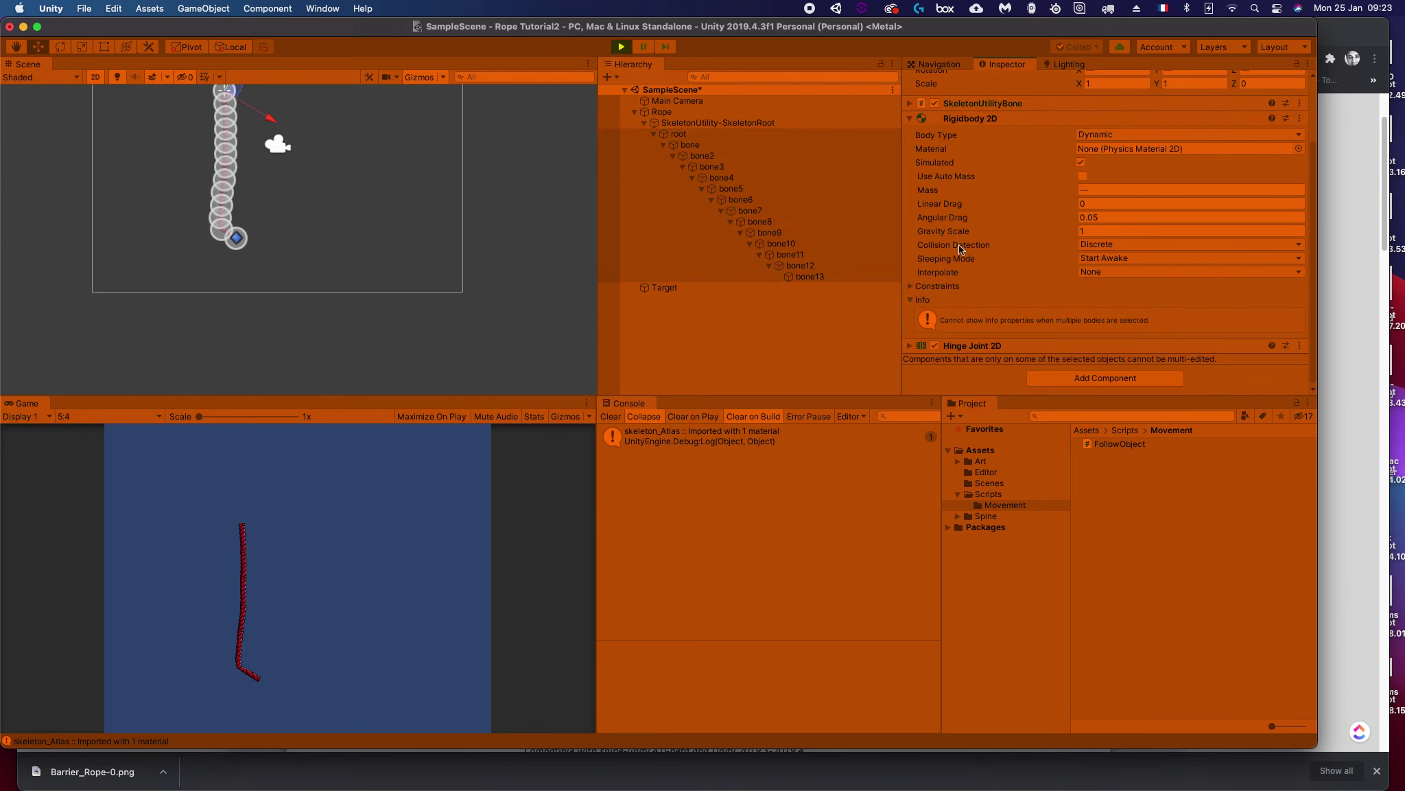
{"action": "left_click", "coordinate": [911, 346]}
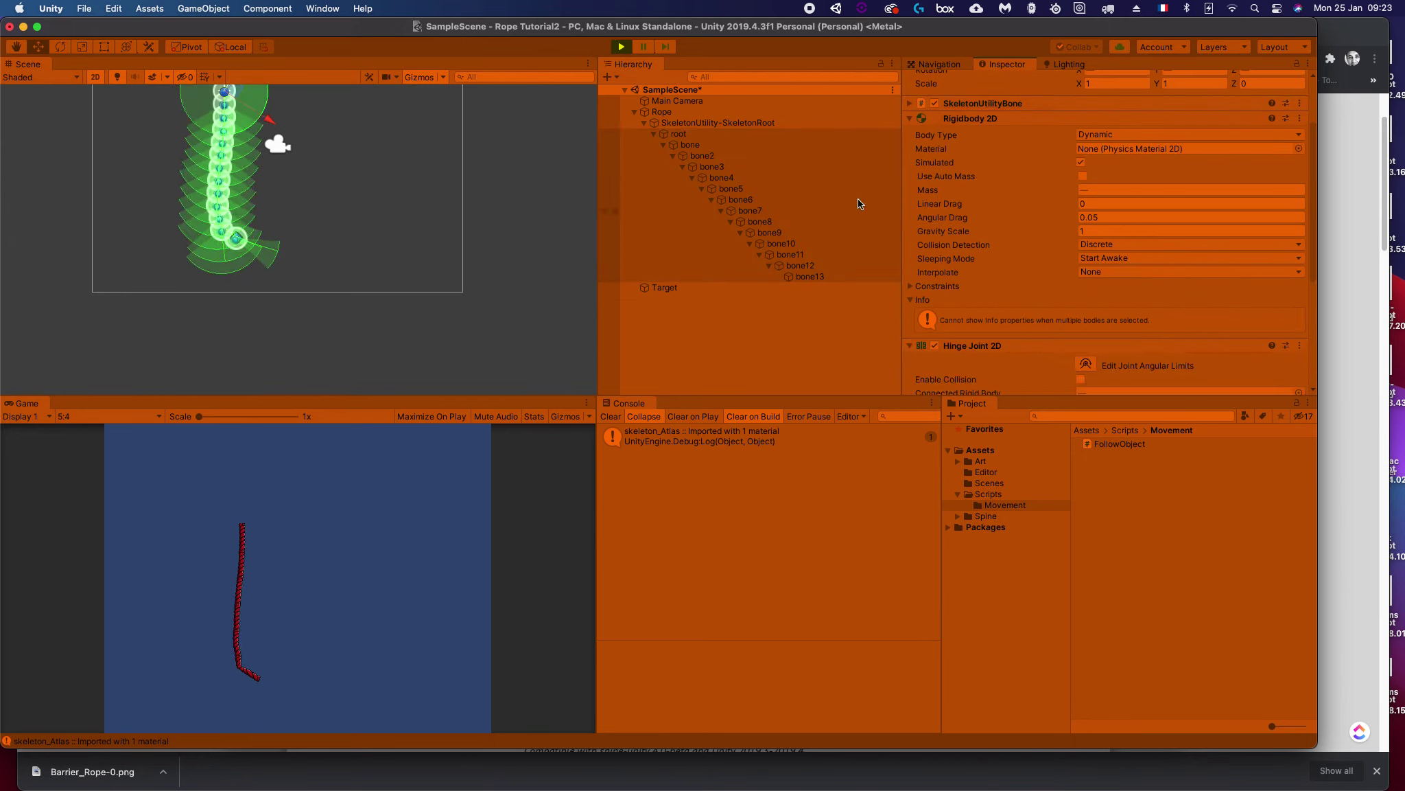
{"action": "left_click", "coordinate": [682, 139]}
{"action": "scroll", "coordinate": [1160, 298], "scroll_direction": "down", "scroll_amount": 5}
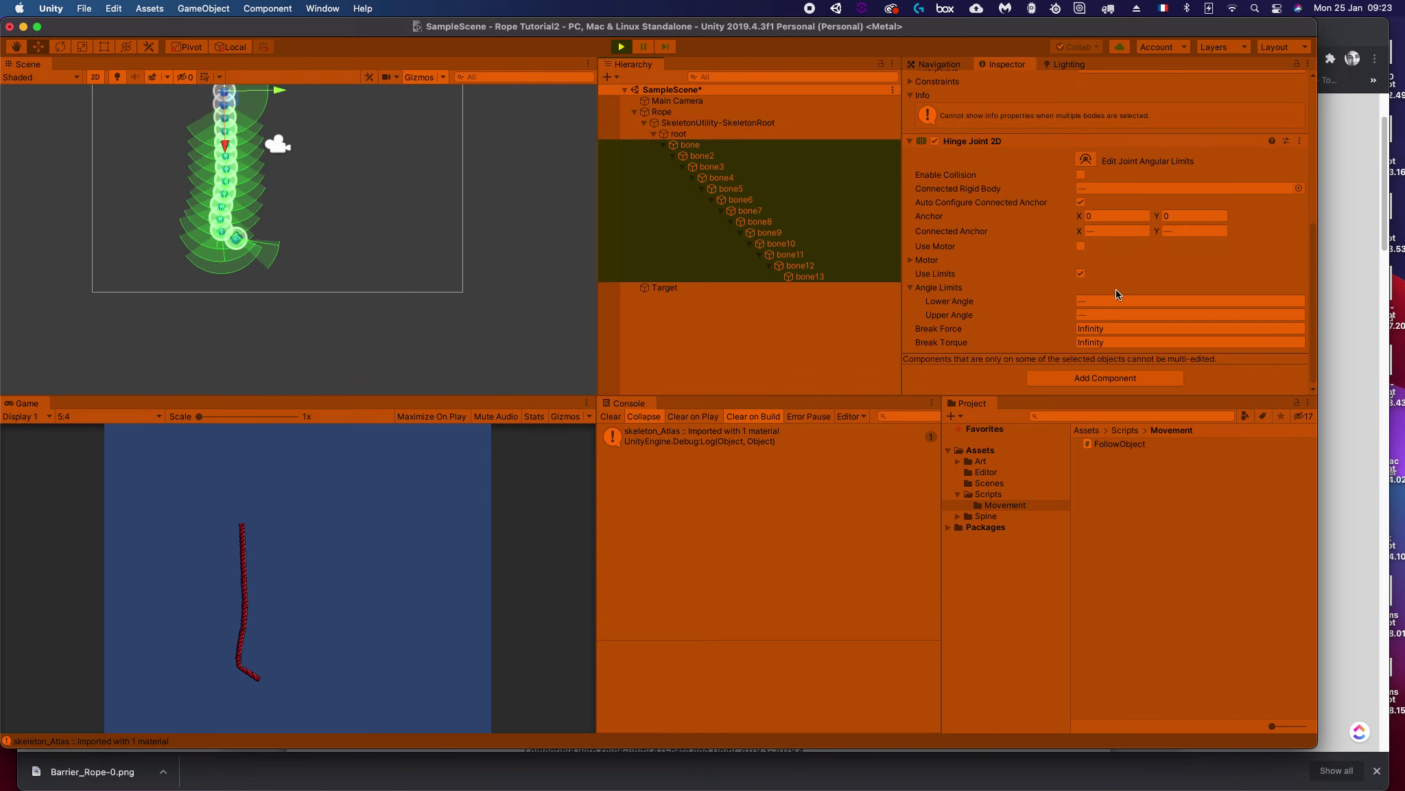
{"action": "left_click", "coordinate": [1081, 274]}
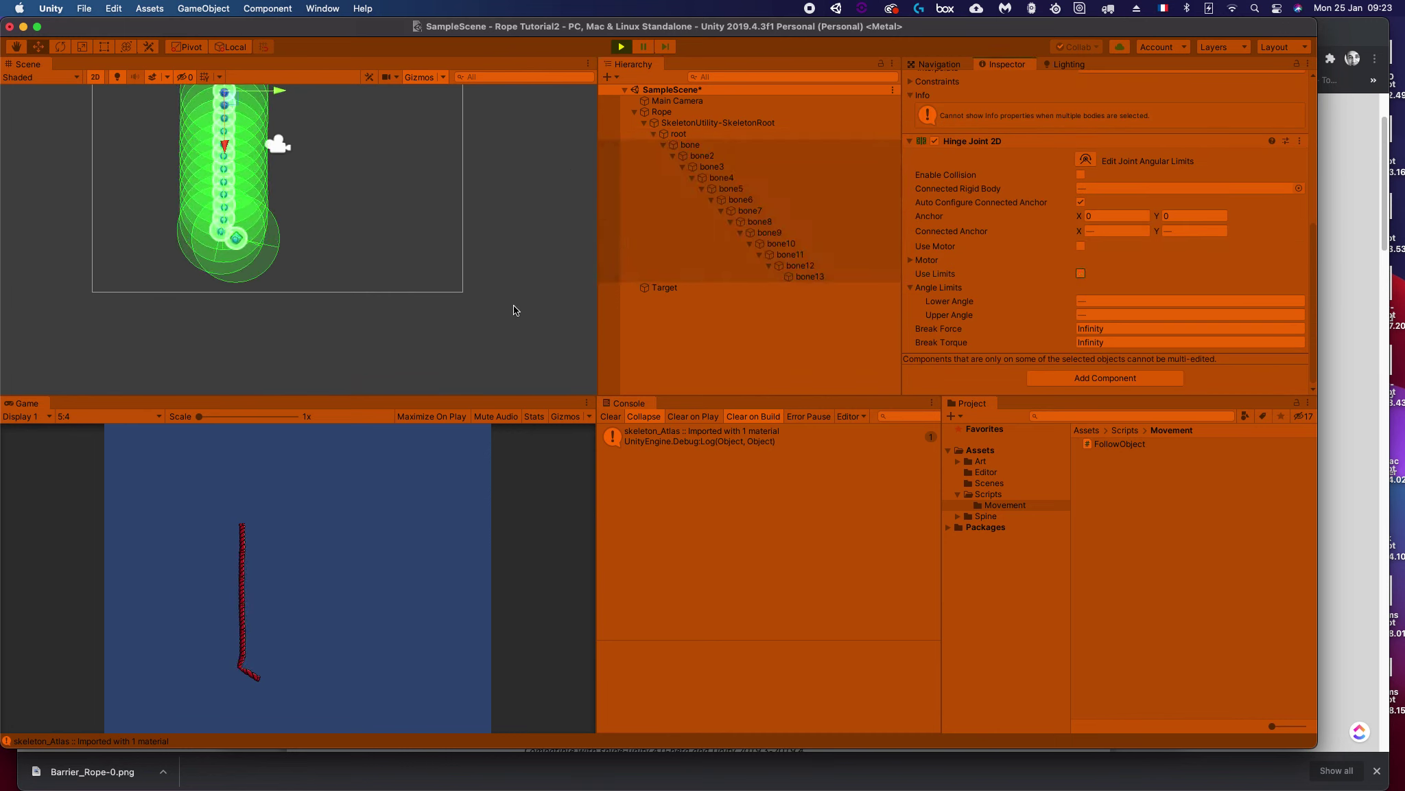
Step: Drag the Target far down-right outside the camera frame and back toward it
{"action": "left_click", "coordinate": [660, 286]}
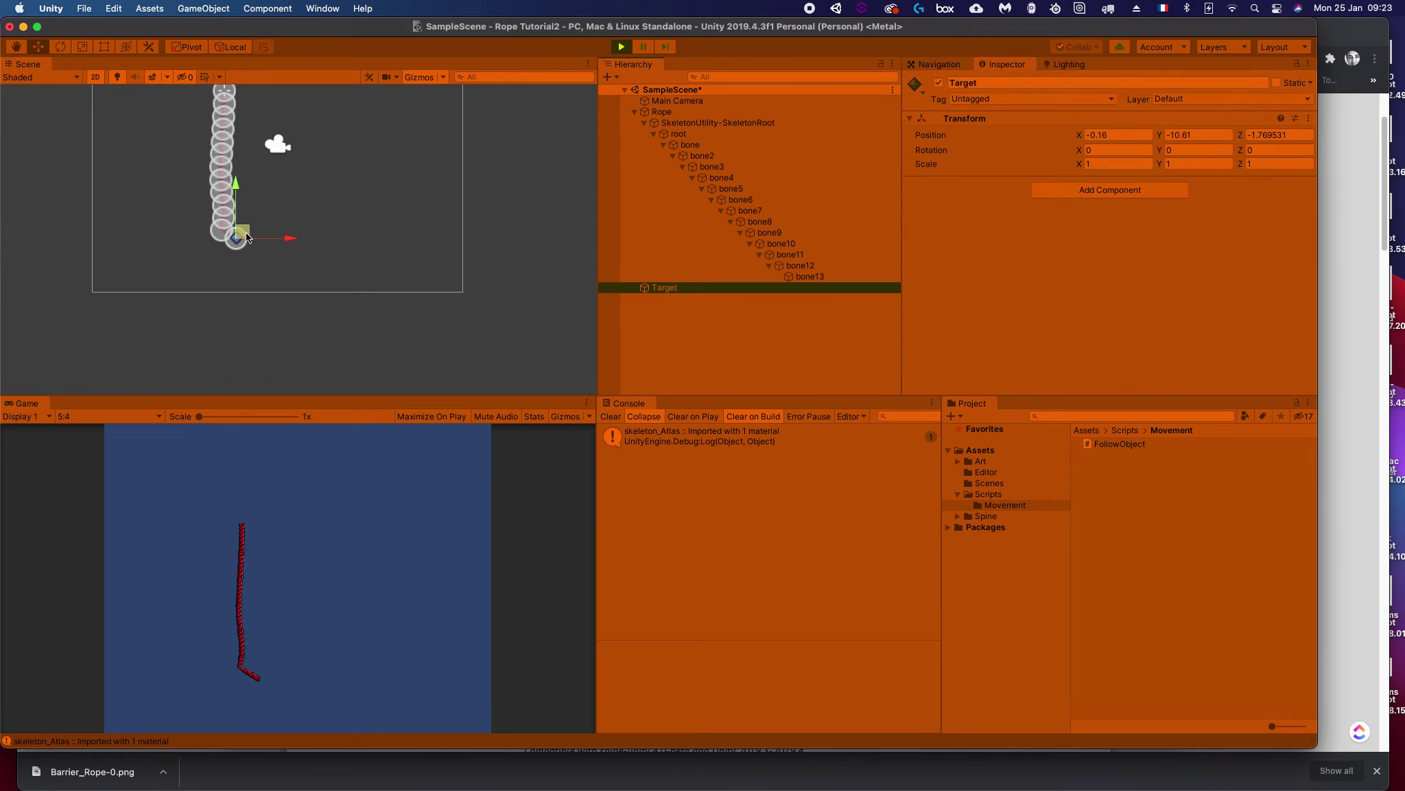
{"action": "mouse_move", "coordinate": [244, 233]}
{"action": "left_mouse_down"}
{"action": "mouse_move", "coordinate": [249, 275]}
{"action": "mouse_move", "coordinate": [190, 206]}
{"action": "mouse_move", "coordinate": [201, 118]}
{"action": "left_mouse_up"}
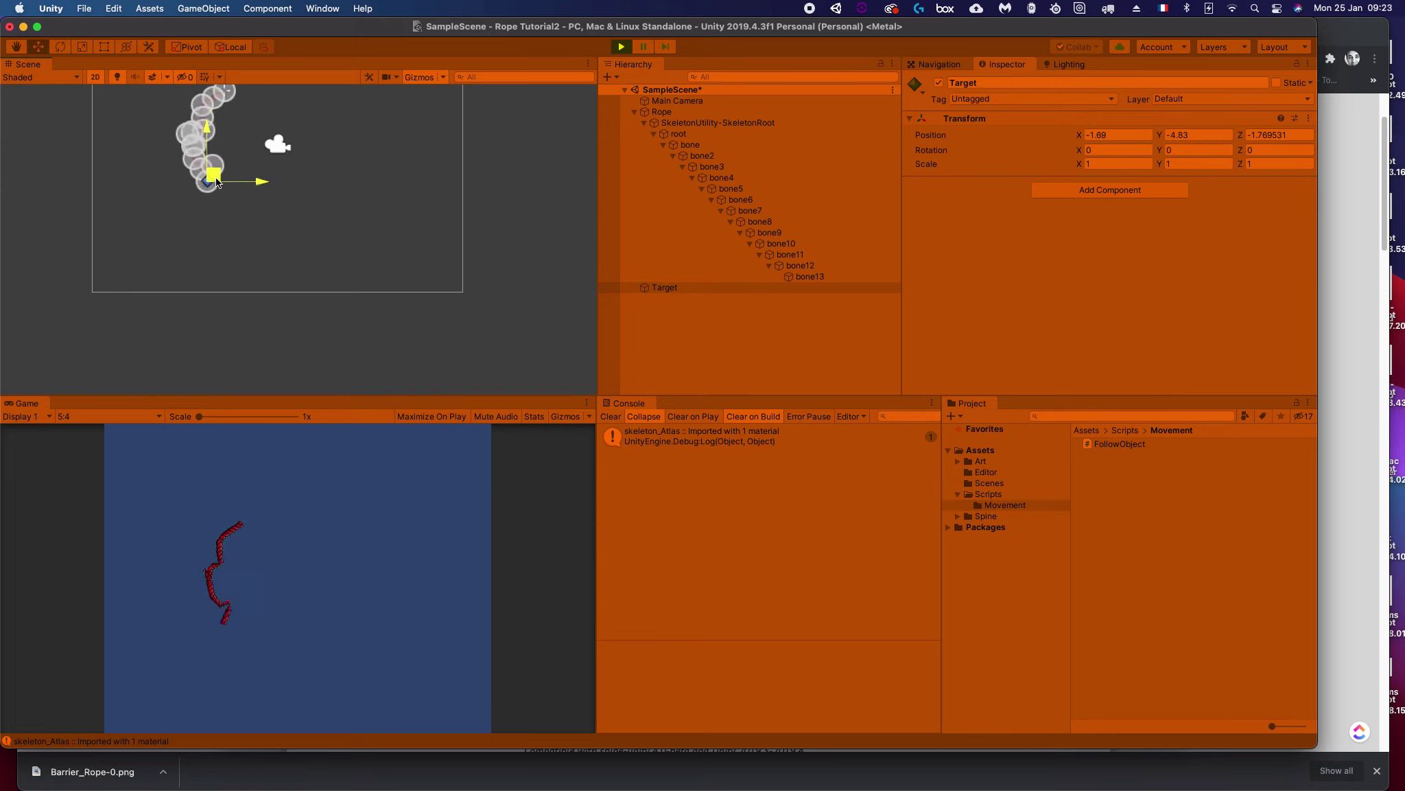
{"action": "left_click_drag", "start_coordinate": [236, 120], "coordinate": [681, 427]}
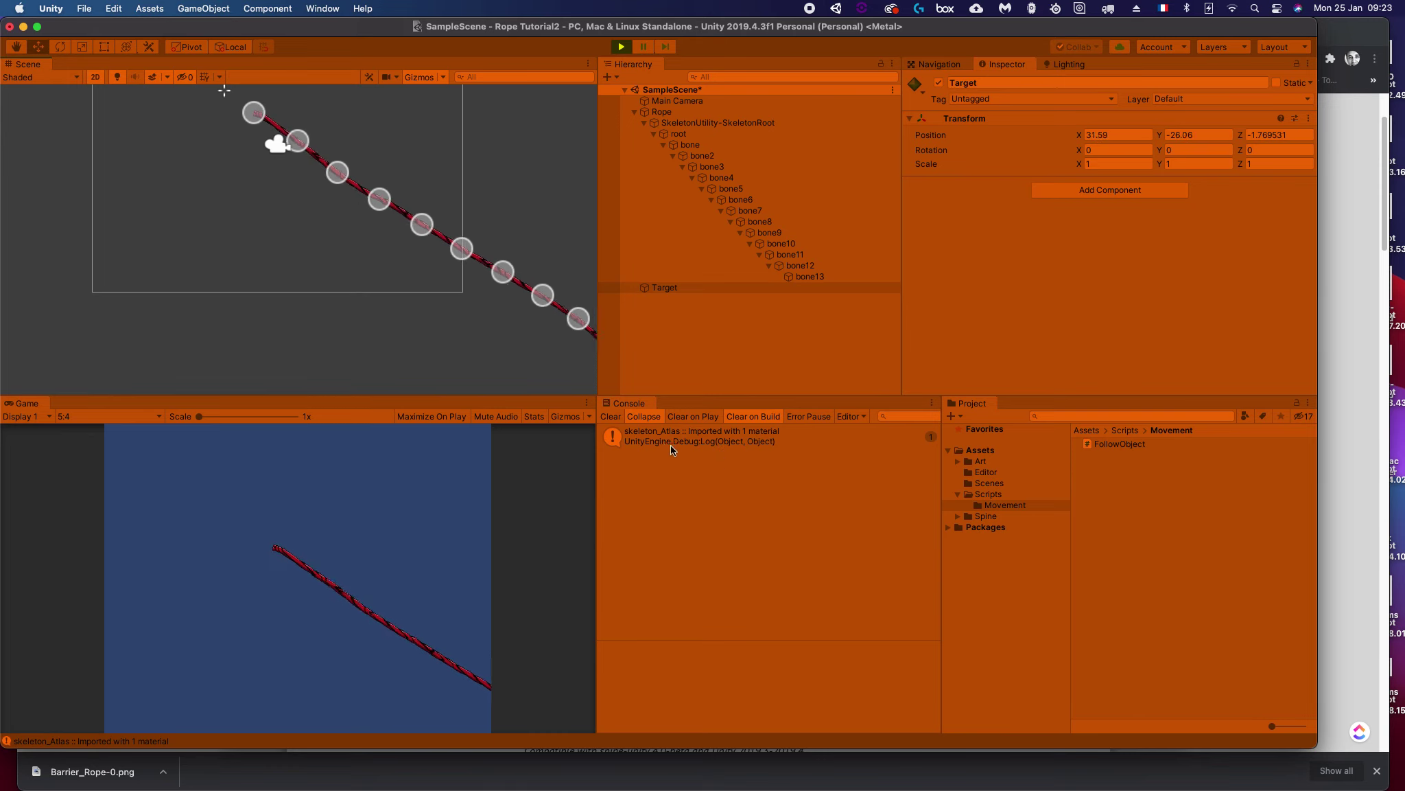
{"action": "mouse_move", "coordinate": [681, 425]}
{"action": "left_mouse_down"}
{"action": "mouse_move", "coordinate": [485, 314]}
{"action": "mouse_move", "coordinate": [456, 277]}
{"action": "left_mouse_up"}
Step: Uncheck bone13's Follow Object script so the rope hangs free
{"action": "left_click", "coordinate": [801, 277]}
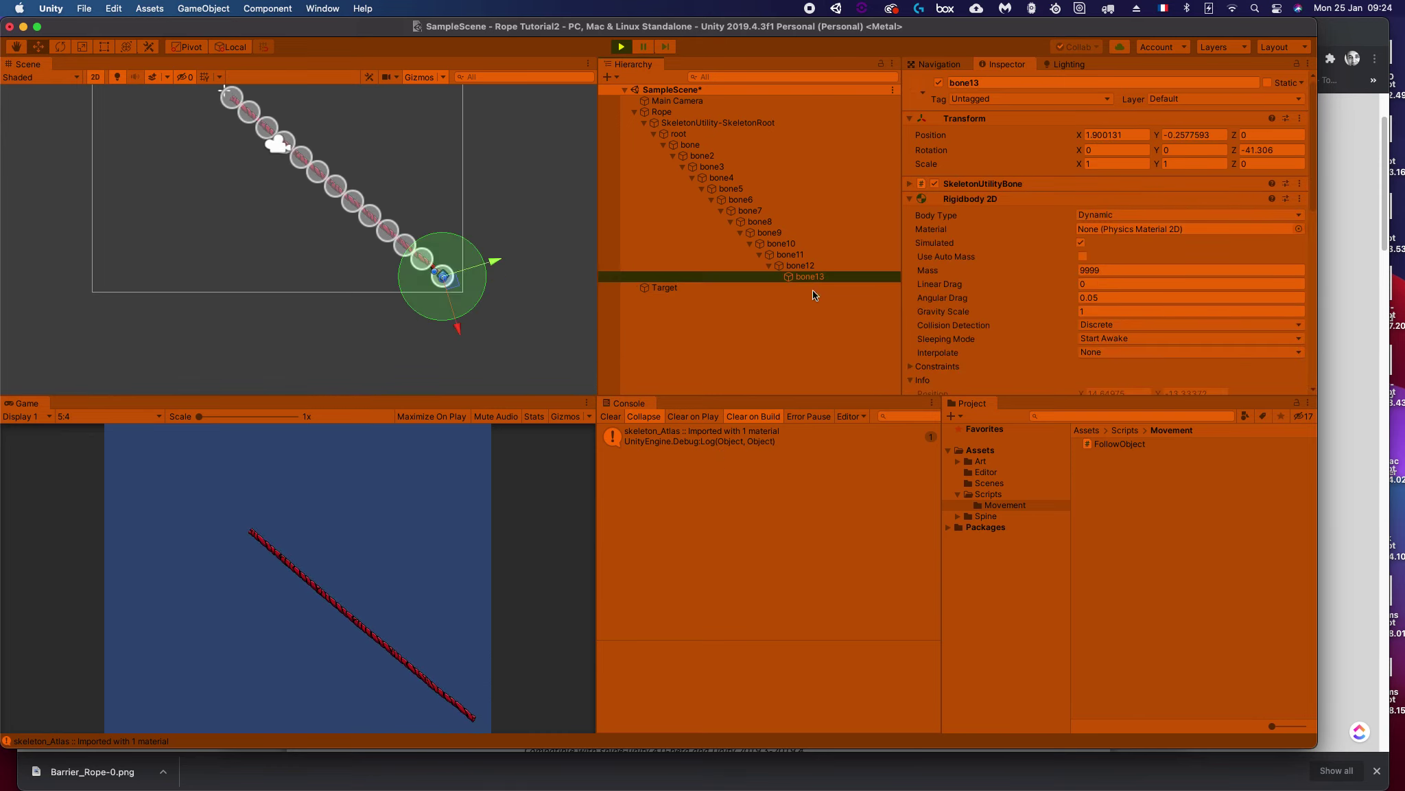
{"action": "scroll", "coordinate": [961, 340], "scroll_direction": "down", "scroll_amount": 10}
{"action": "scroll", "coordinate": [978, 309], "scroll_direction": "down", "scroll_amount": 2}
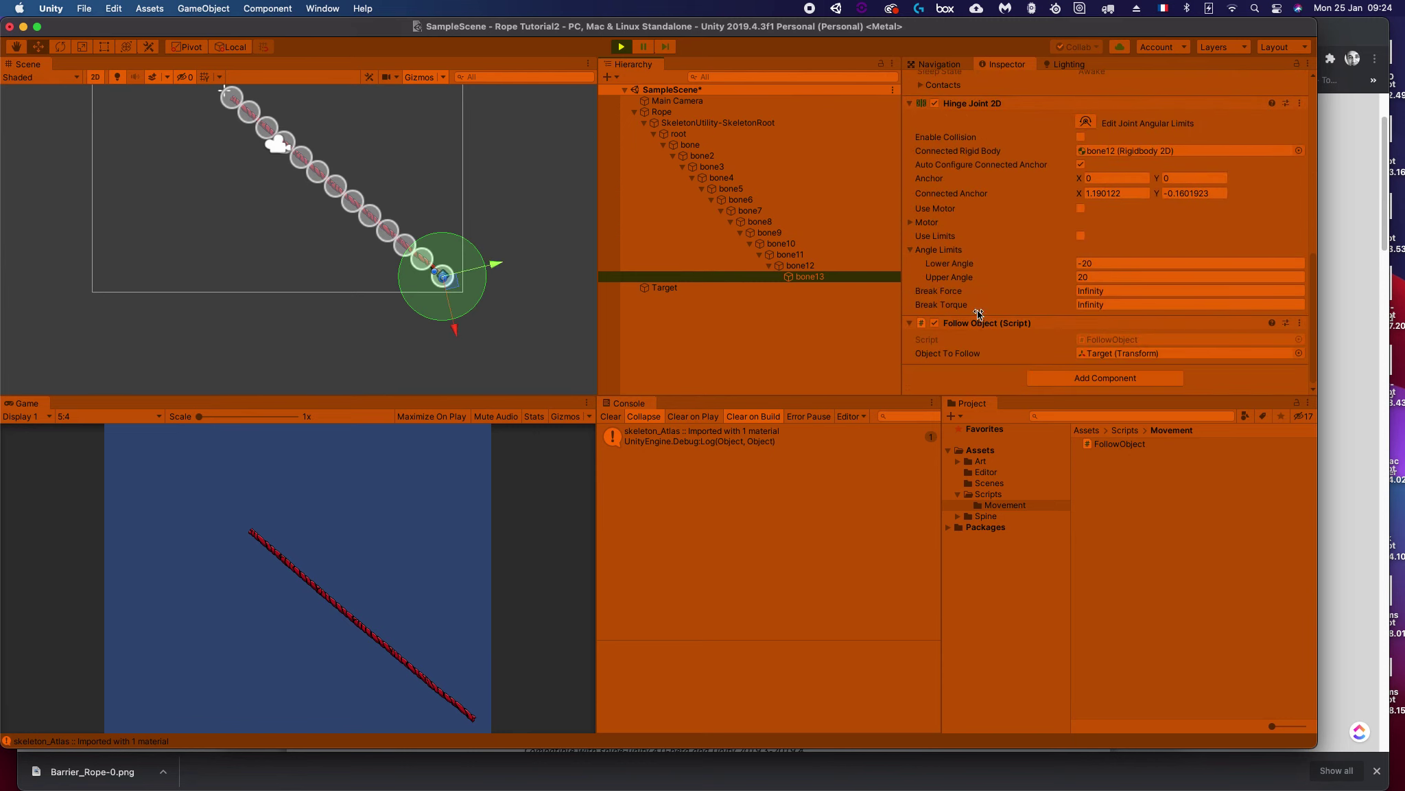
{"action": "left_click", "coordinate": [935, 323]}
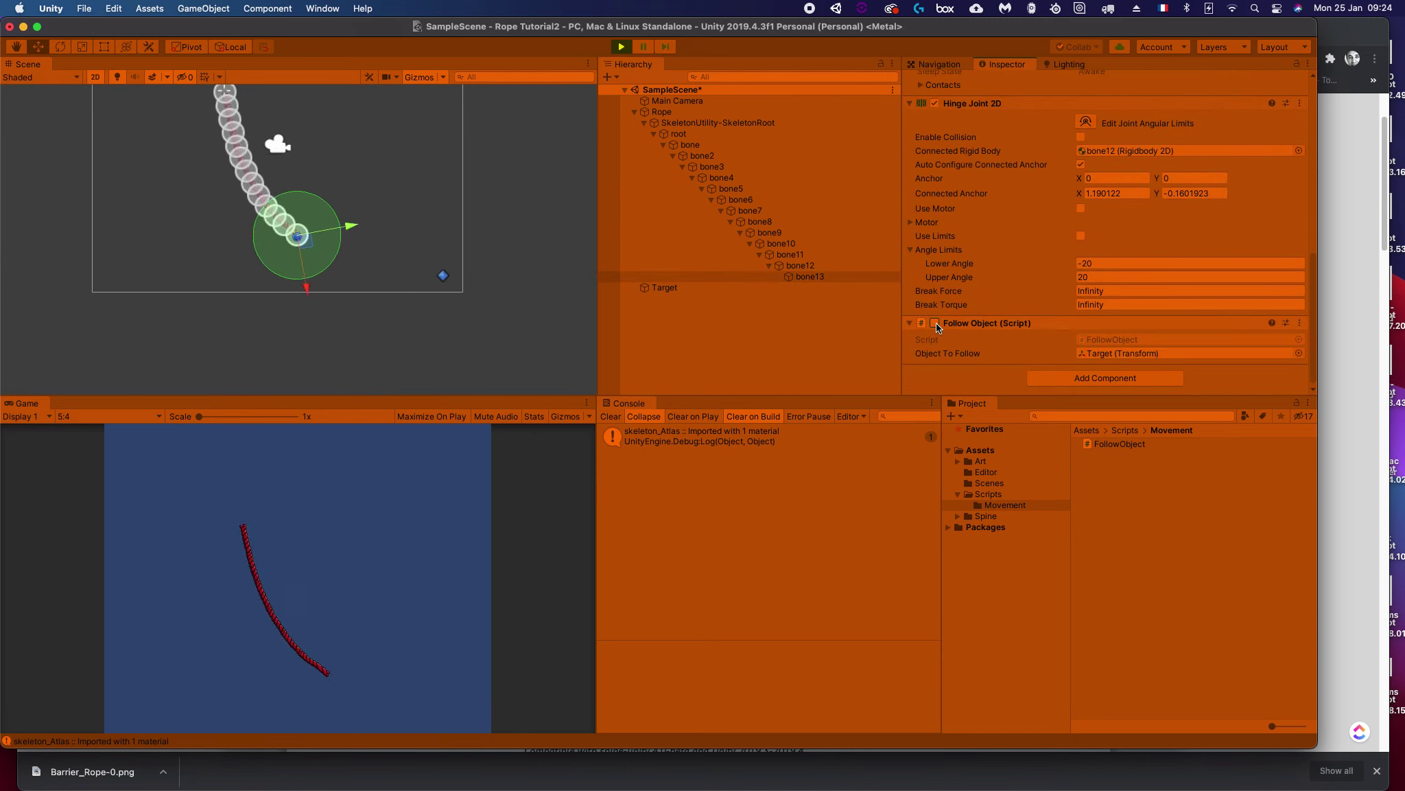